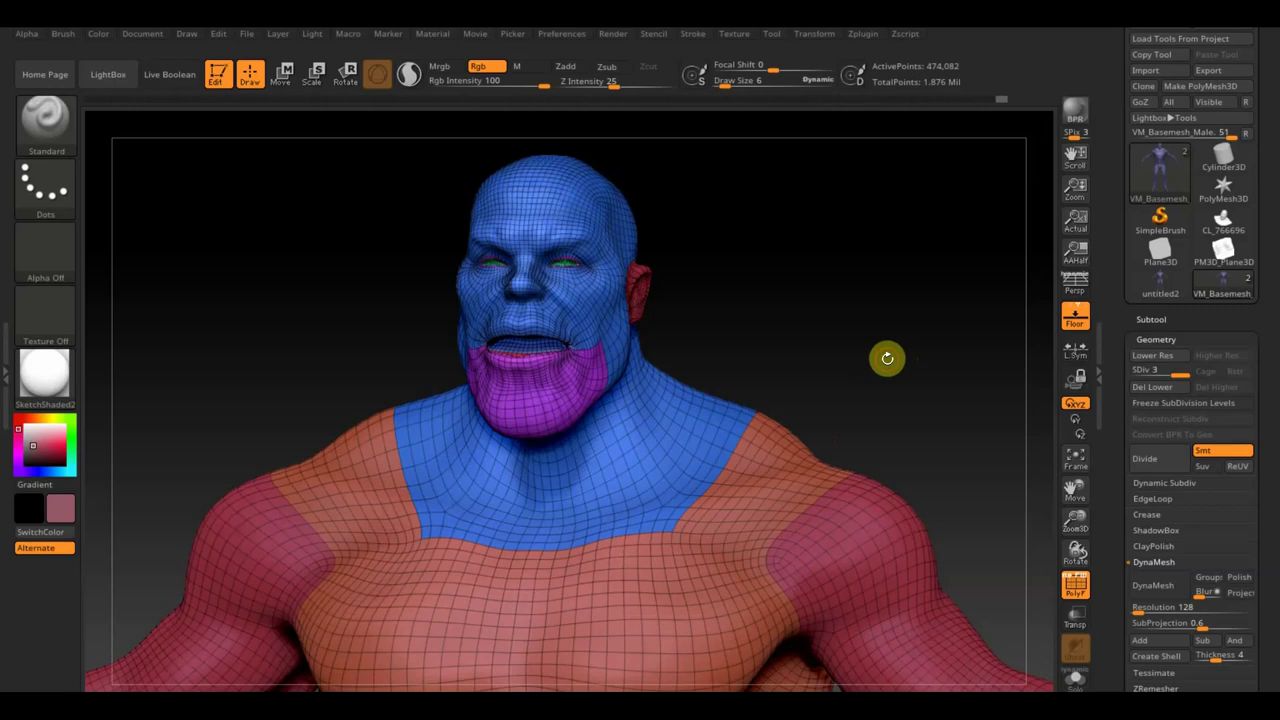
- Make VM_Basemesh_Male1 the active subtool in the Subtool list
{"action": "mouse_move", "coordinate": [904, 352]}
{"action": "left_mouse_down"}
{"action": "mouse_move", "coordinate": [886, 343]}
{"action": "mouse_move", "coordinate": [926, 343]}
{"action": "mouse_move", "coordinate": [914, 340]}
{"action": "mouse_move", "coordinate": [909, 371]}
{"action": "mouse_move", "coordinate": [931, 314]}
{"action": "mouse_move", "coordinate": [951, 491]}
{"action": "mouse_move", "coordinate": [886, 451]}
{"action": "mouse_move", "coordinate": [862, 457]}
{"action": "left_mouse_up"}
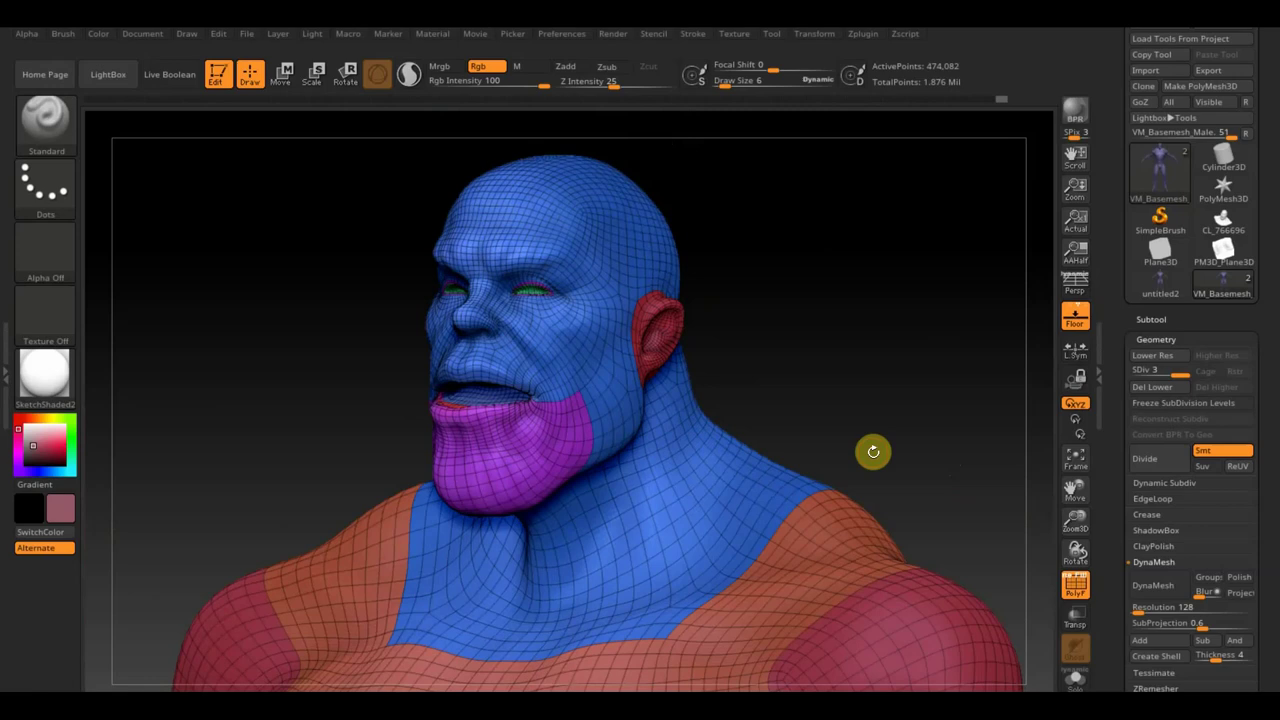
{"action": "mouse_move", "coordinate": [960, 377]}
{"action": "left_mouse_down"}
{"action": "mouse_move", "coordinate": [934, 380]}
{"action": "mouse_move", "coordinate": [962, 379]}
{"action": "mouse_move", "coordinate": [957, 397]}
{"action": "left_mouse_up"}
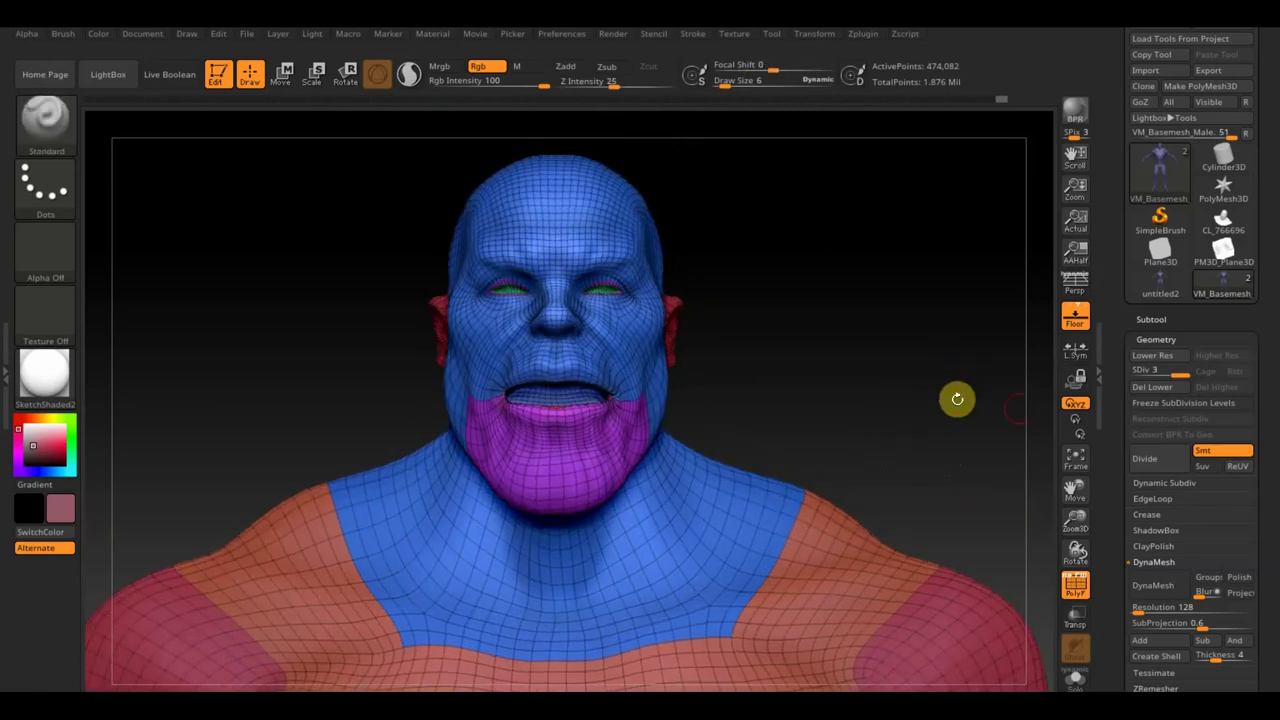
{"action": "left_click", "coordinate": [1167, 320]}
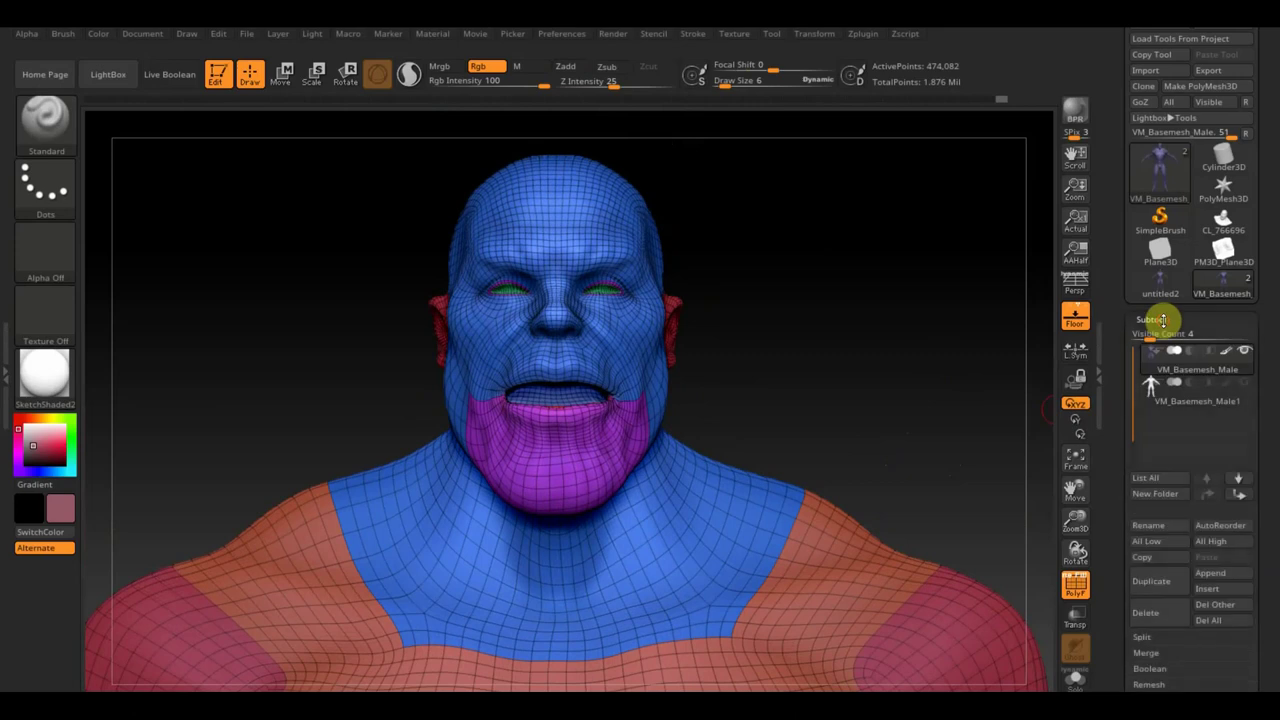
{"action": "left_click", "coordinate": [1222, 389]}
{"action": "left_click", "coordinate": [1249, 371]}
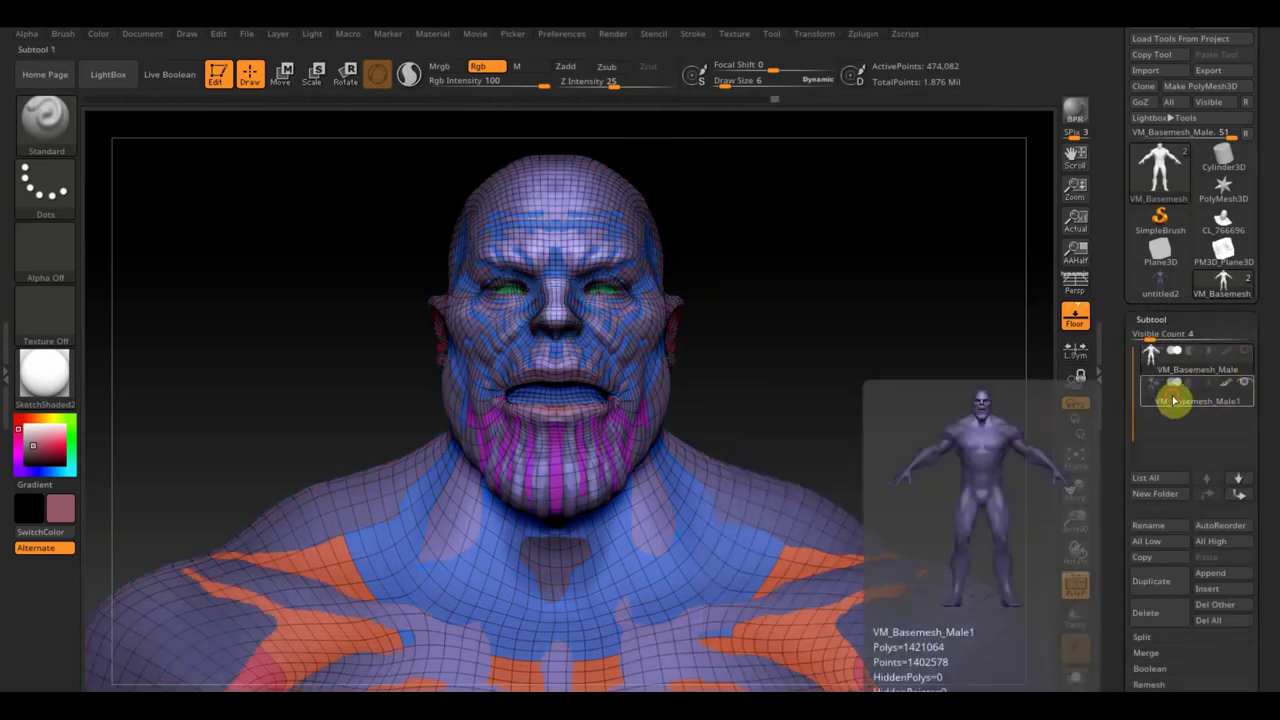
{"action": "left_click", "coordinate": [1192, 401]}
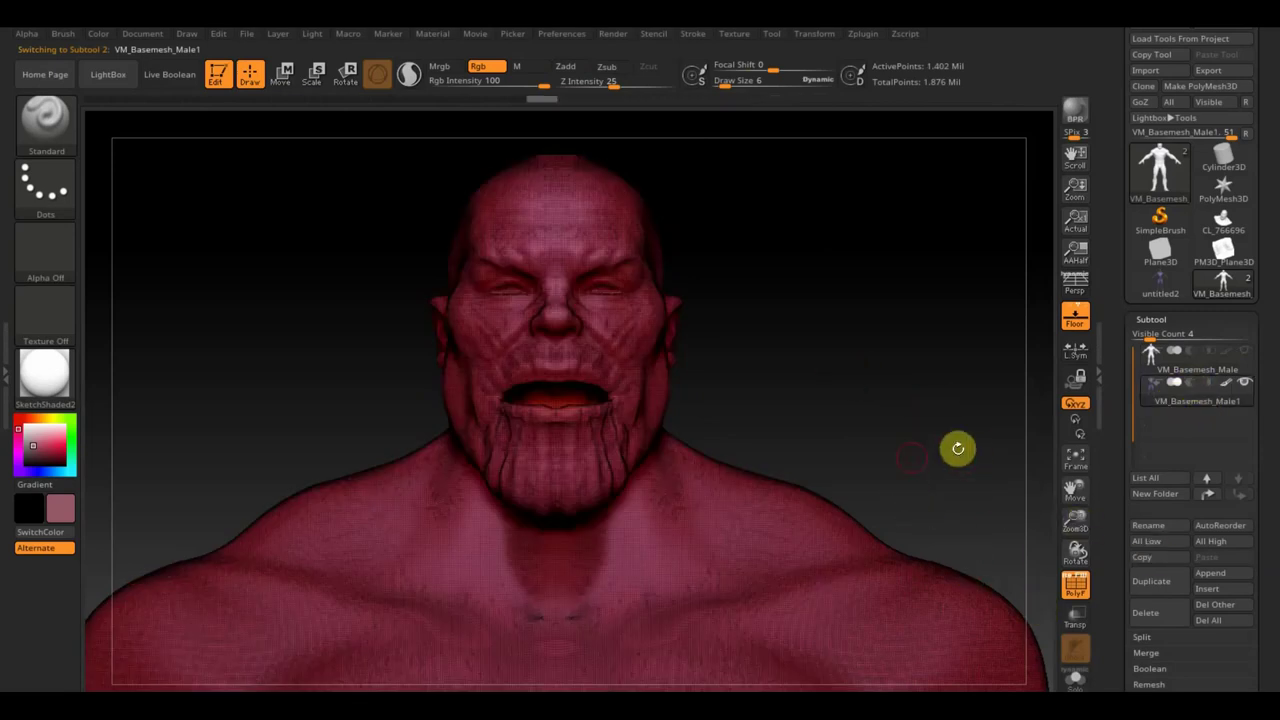
- Frame the sculpt and zoom out to show the whole body down to the feet
{"action": "left_click_drag", "start_coordinate": [917, 471], "coordinate": [871, 370], "text": "ctrl+shift"}
{"action": "left_click", "coordinate": [1076, 457]}
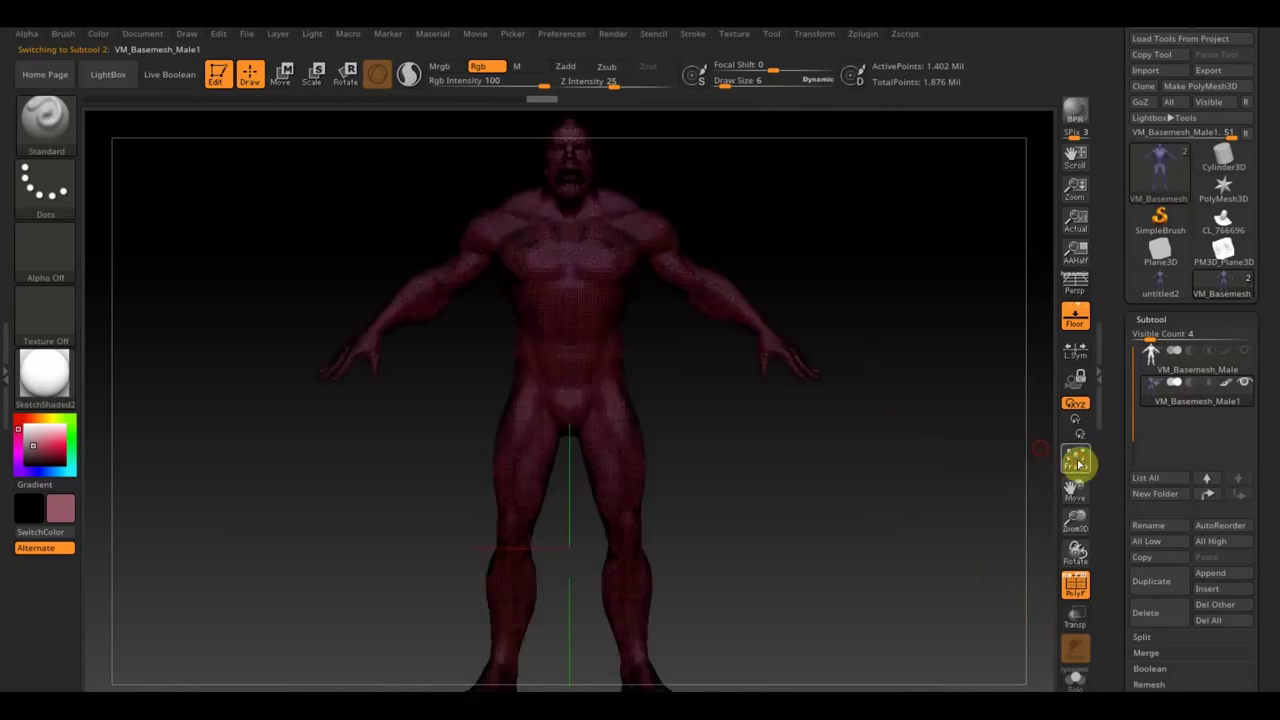
{"action": "left_click_drag", "start_coordinate": [890, 526], "coordinate": [868, 500], "text": "alt"}
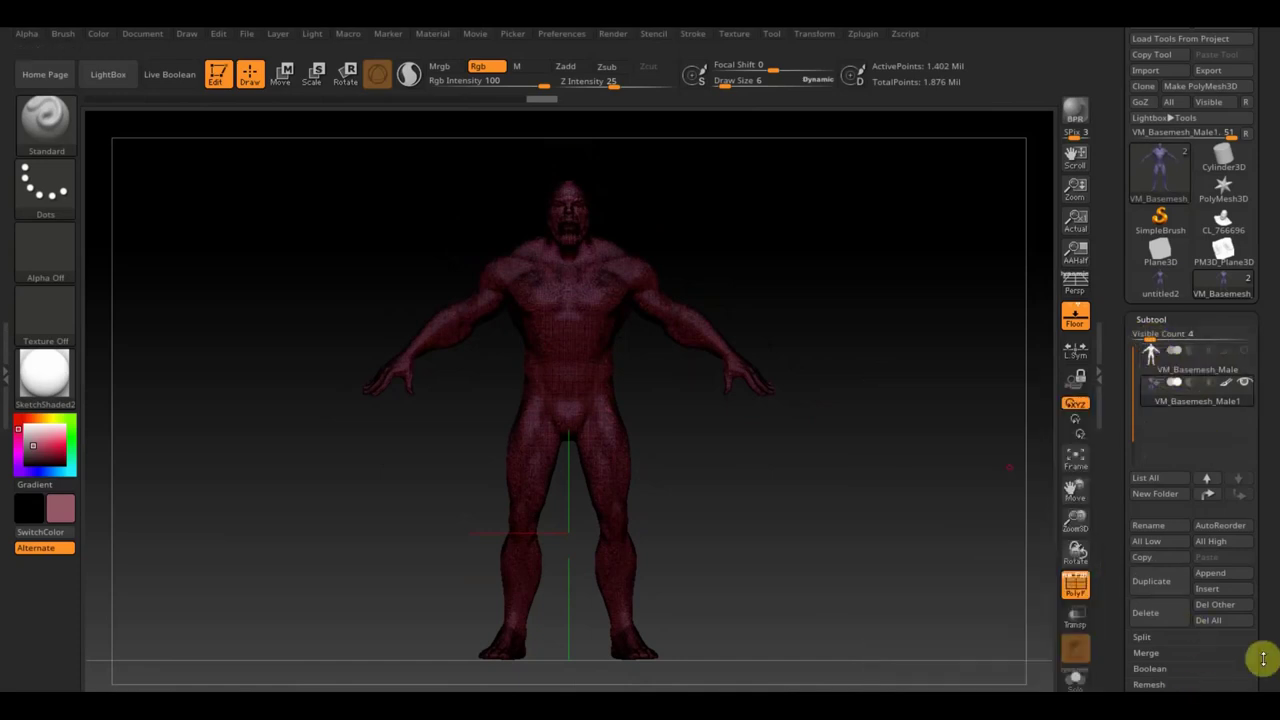
- Duplicate VM_Basemesh_Male1 into a new VM_Basemesh_Male2 subtool, then reselect Male1
{"action": "scroll", "coordinate": [1260, 640], "scroll_direction": "down", "scroll_amount": 3}
{"action": "scroll", "coordinate": [1262, 590], "scroll_direction": "down", "scroll_amount": 3}
{"action": "scroll", "coordinate": [1268, 555], "scroll_direction": "down", "scroll_amount": 1}
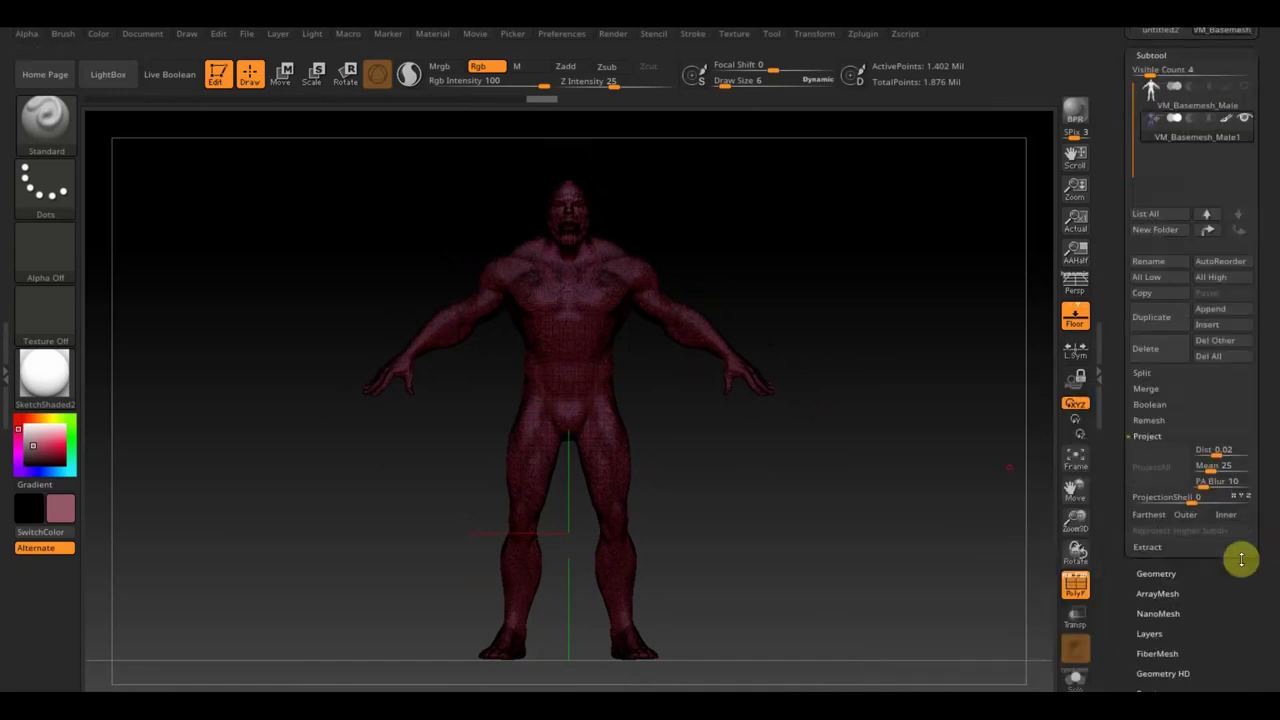
{"action": "left_click", "coordinate": [1160, 575]}
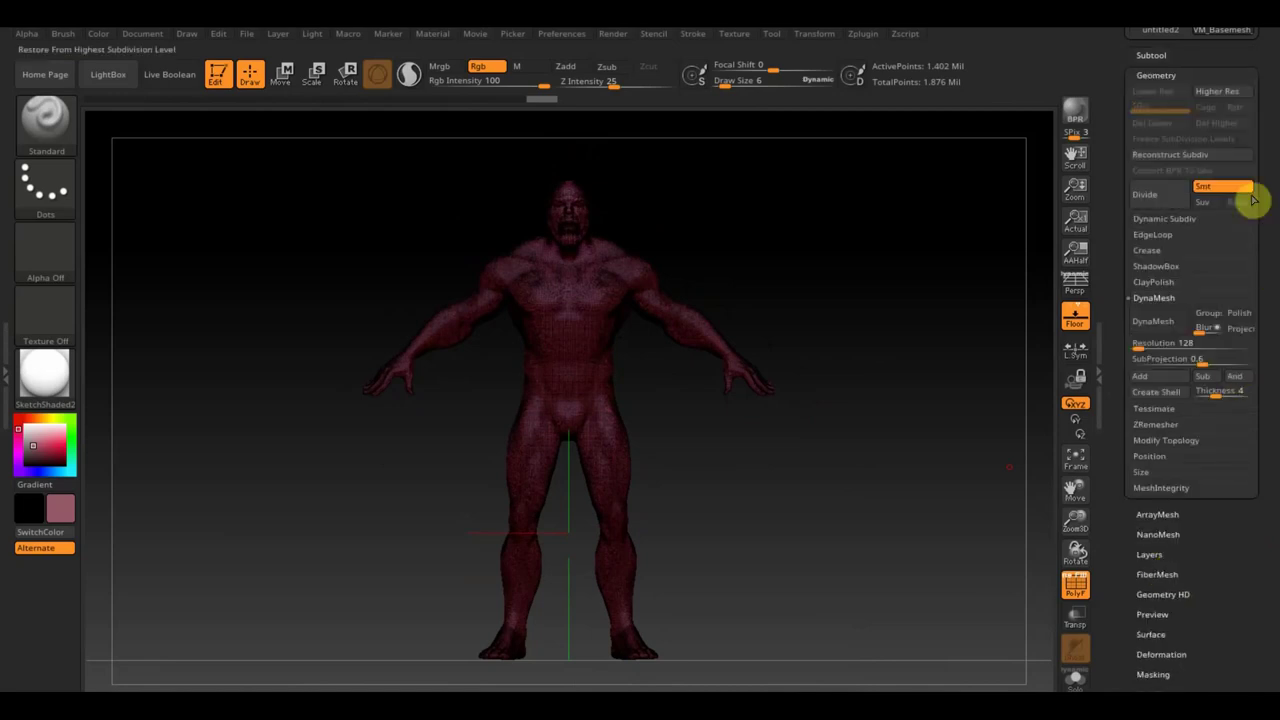
{"action": "left_click", "coordinate": [1152, 57]}
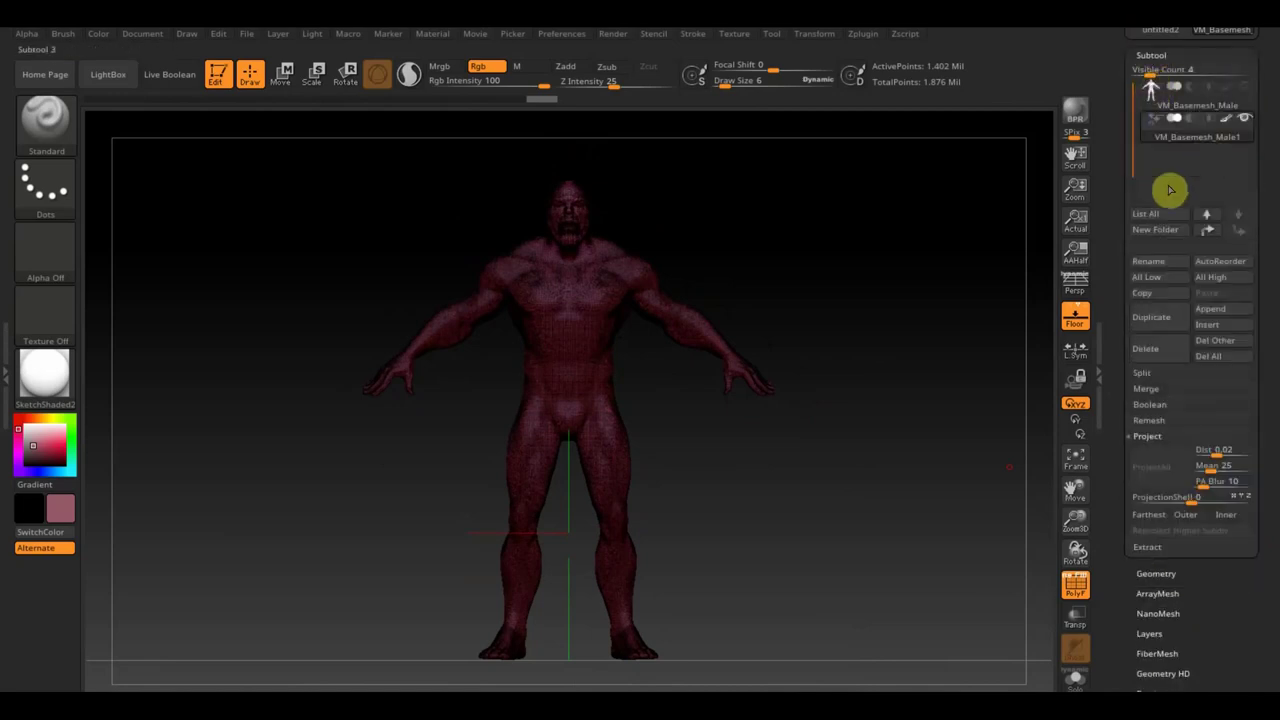
{"action": "left_click", "coordinate": [1159, 326]}
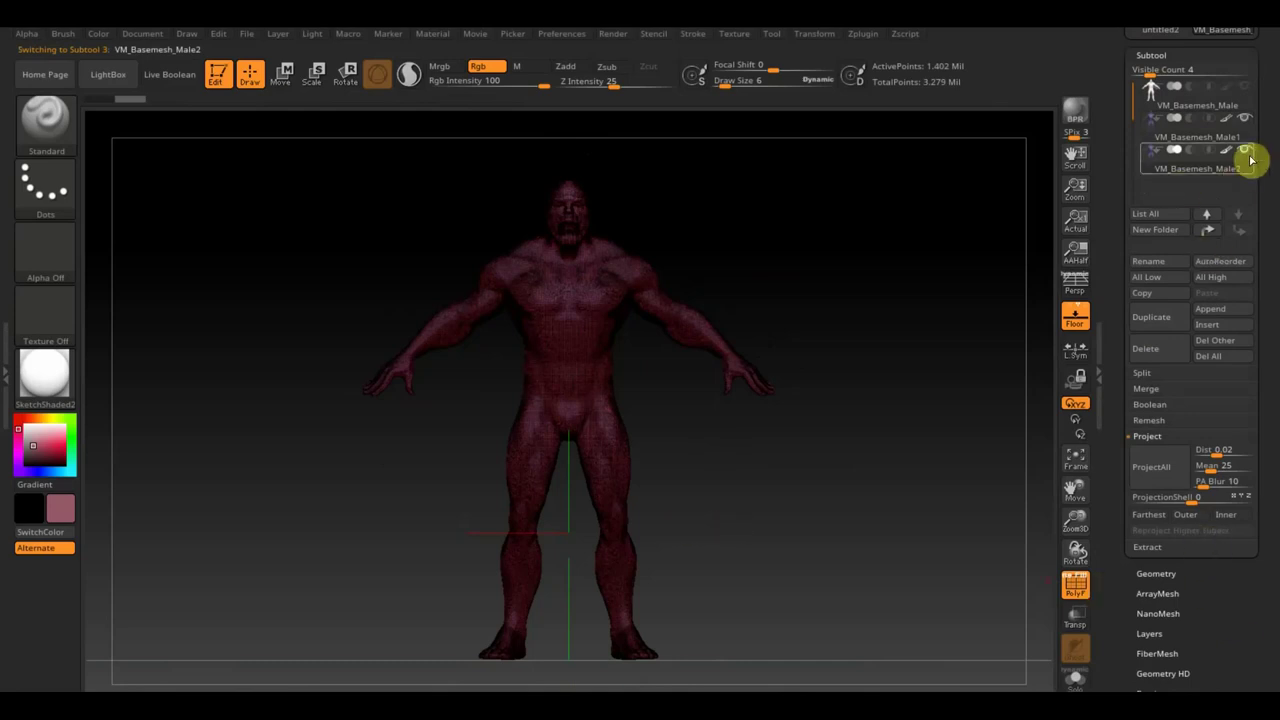
{"action": "left_click", "coordinate": [1168, 130]}
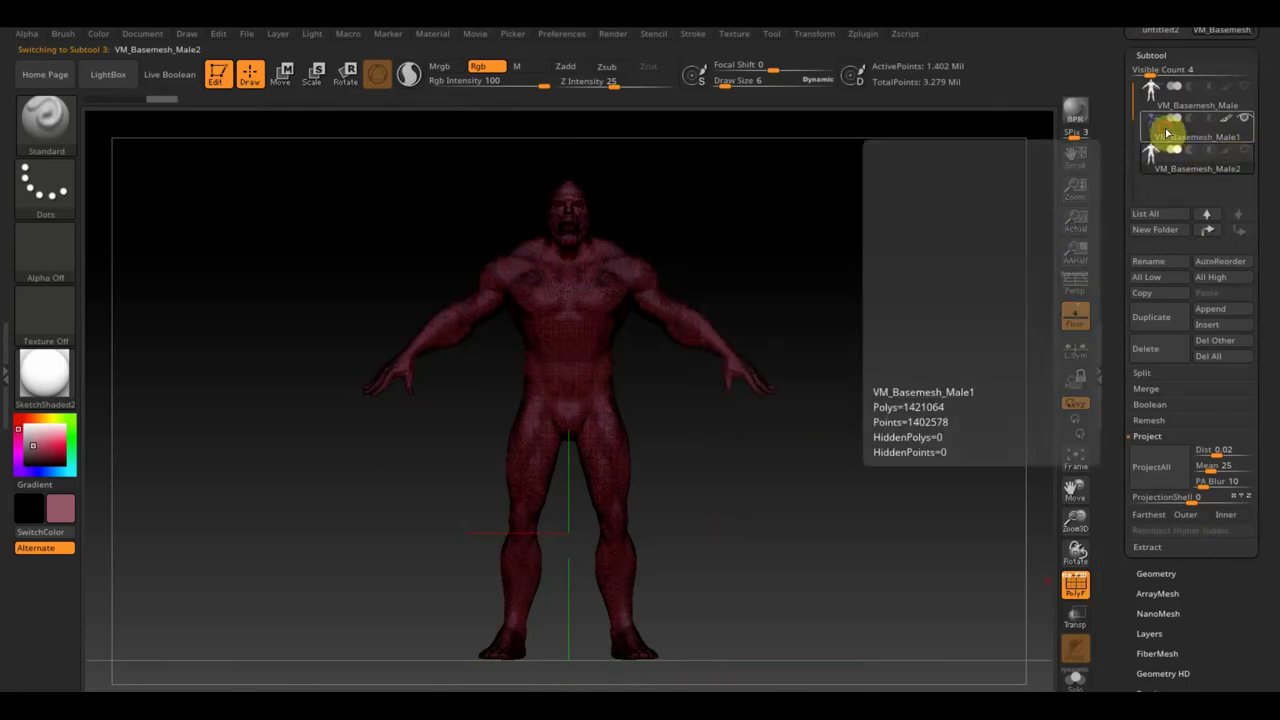
- Run ZRemesher on Male1 in Legacy (2018) mode with Target Polygons Count 1.7078
{"action": "left_click", "coordinate": [1160, 573]}
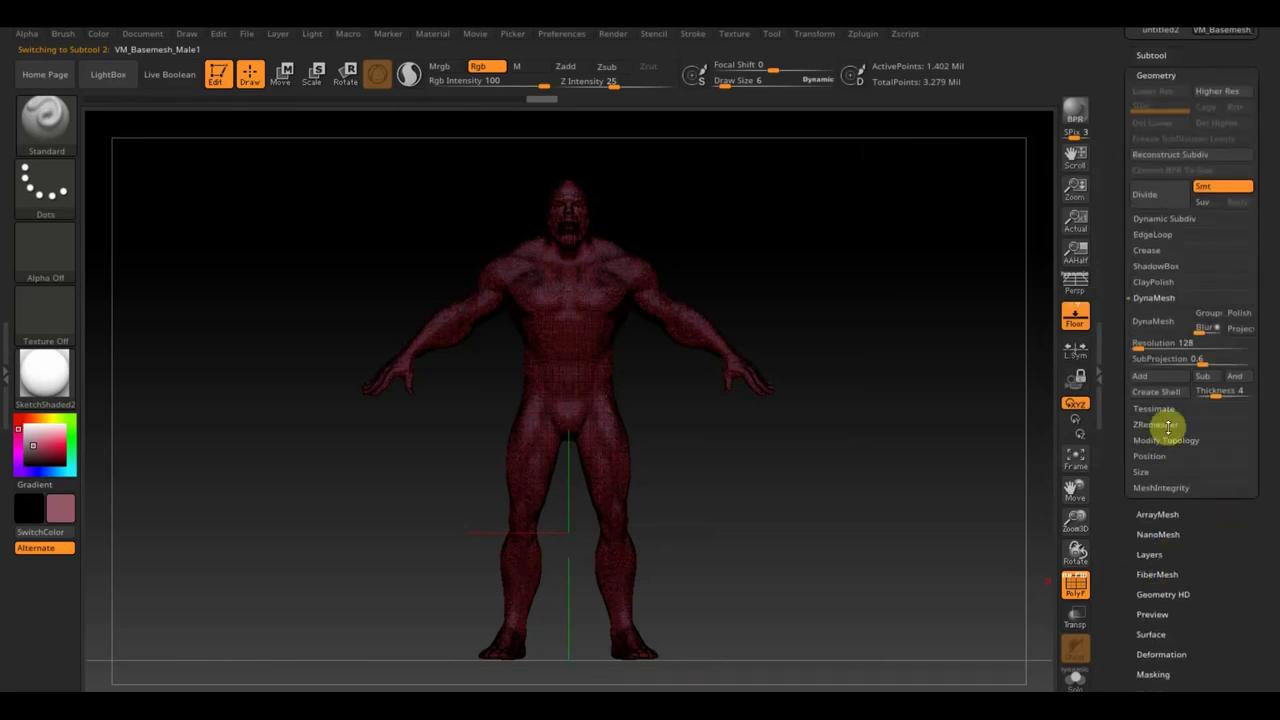
{"action": "left_click", "coordinate": [1167, 425]}
{"action": "left_click", "coordinate": [1224, 368]}
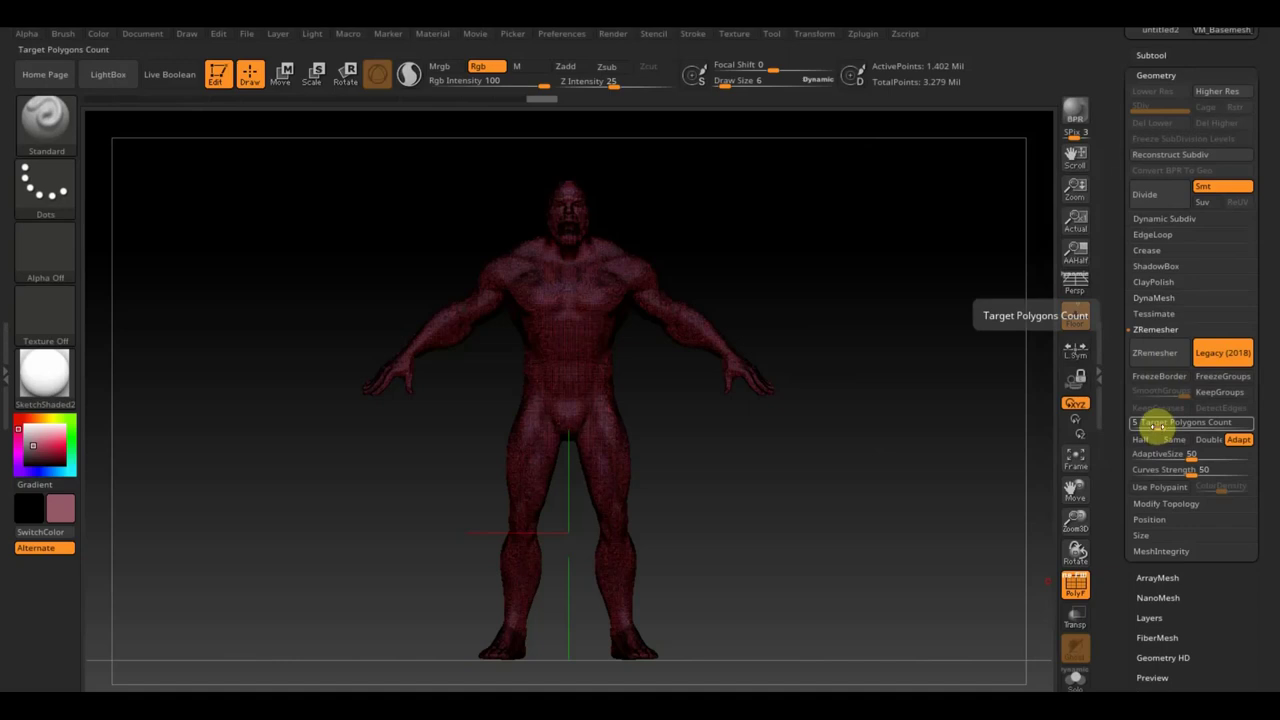
{"action": "left_click_drag", "start_coordinate": [1155, 425], "coordinate": [1151, 426]}
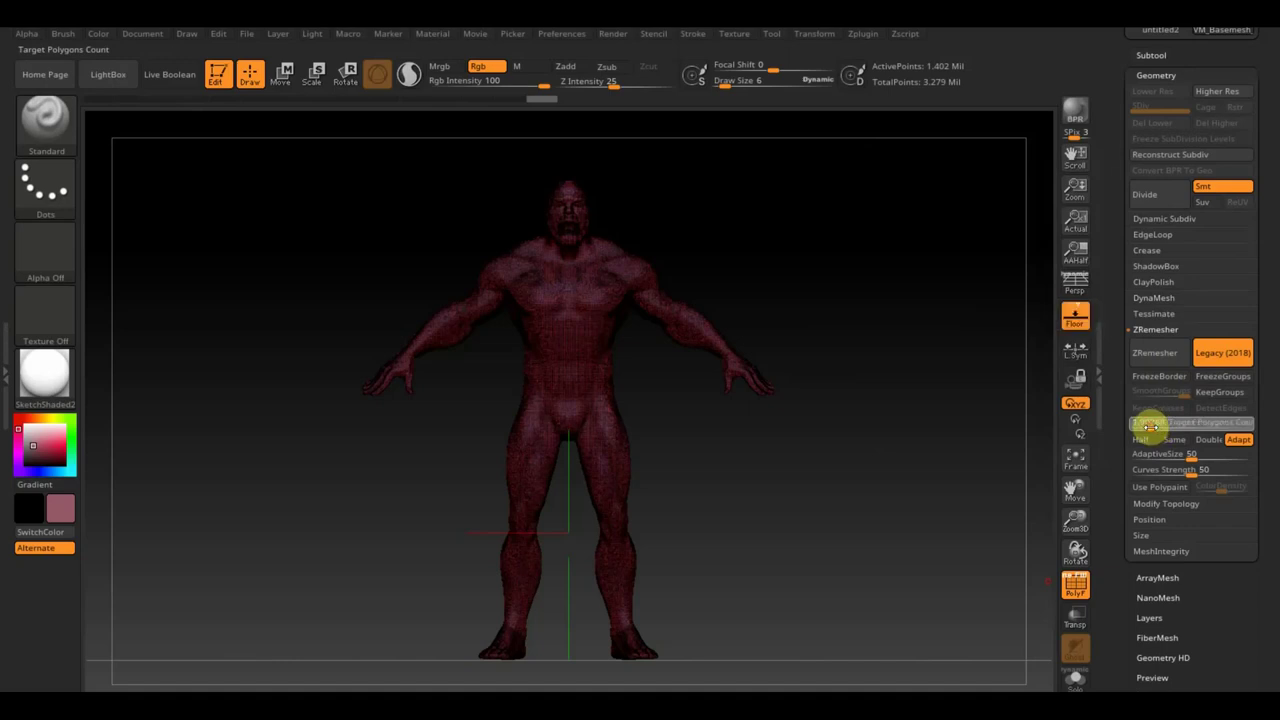
{"action": "left_click", "coordinate": [1155, 354]}
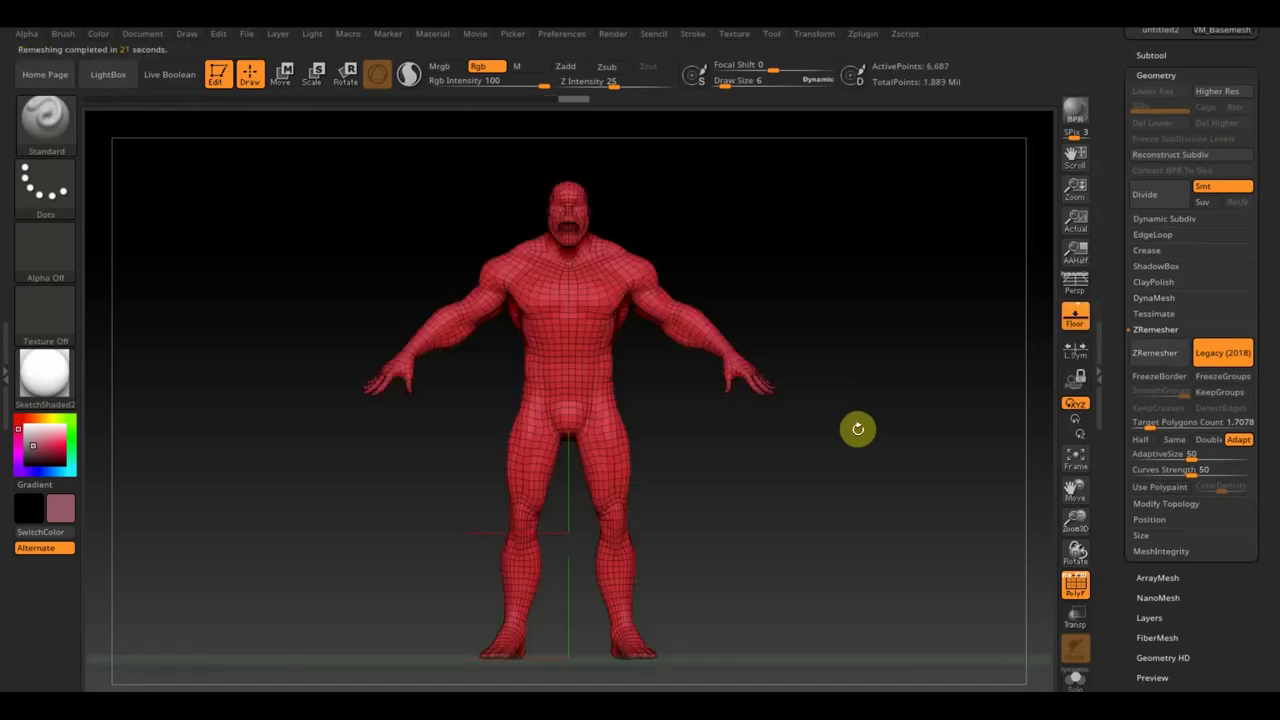
- Subdivide the remeshed body with Ctrl+D to SDiv 4, reaching 426,854 active points
{"action": "key", "text": "shift"}
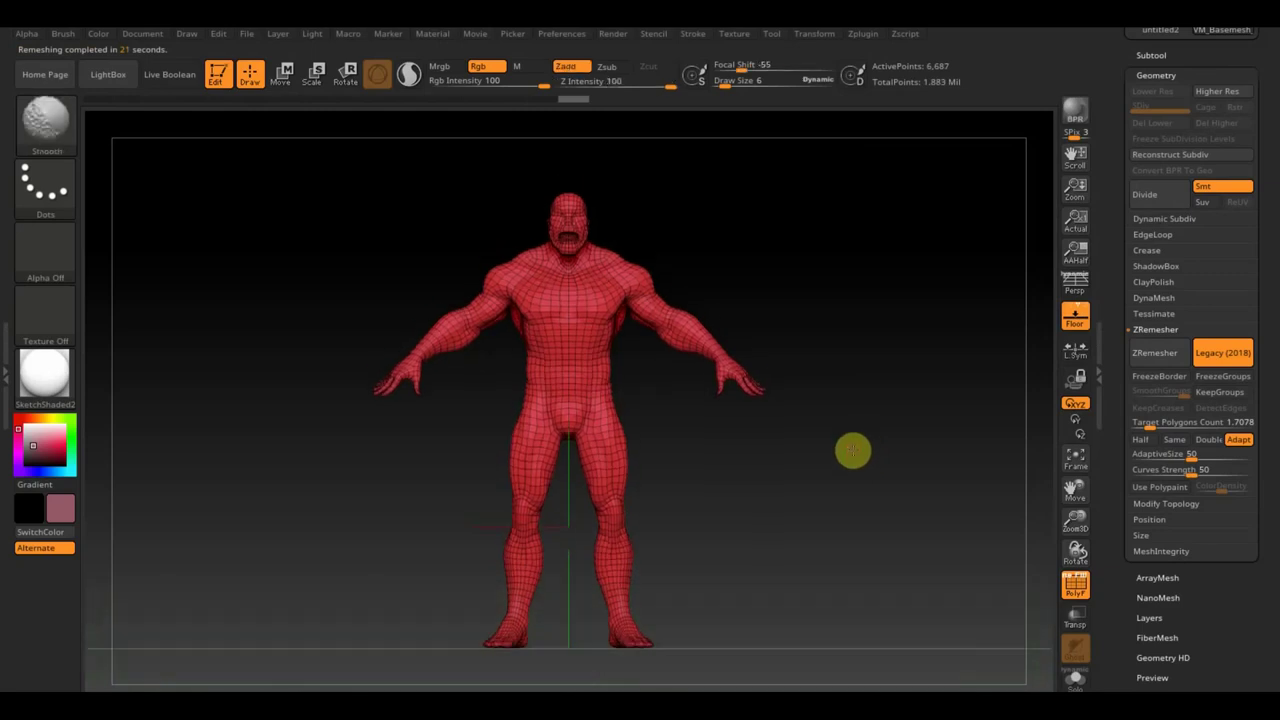
{"action": "mouse_move", "coordinate": [850, 456]}
{"action": "left_mouse_down"}
{"action": "mouse_move", "coordinate": [866, 597]}
{"action": "mouse_move", "coordinate": [900, 454]}
{"action": "mouse_move", "coordinate": [920, 569]}
{"action": "mouse_move", "coordinate": [814, 615]}
{"action": "mouse_move", "coordinate": [854, 603]}
{"action": "left_mouse_up"}
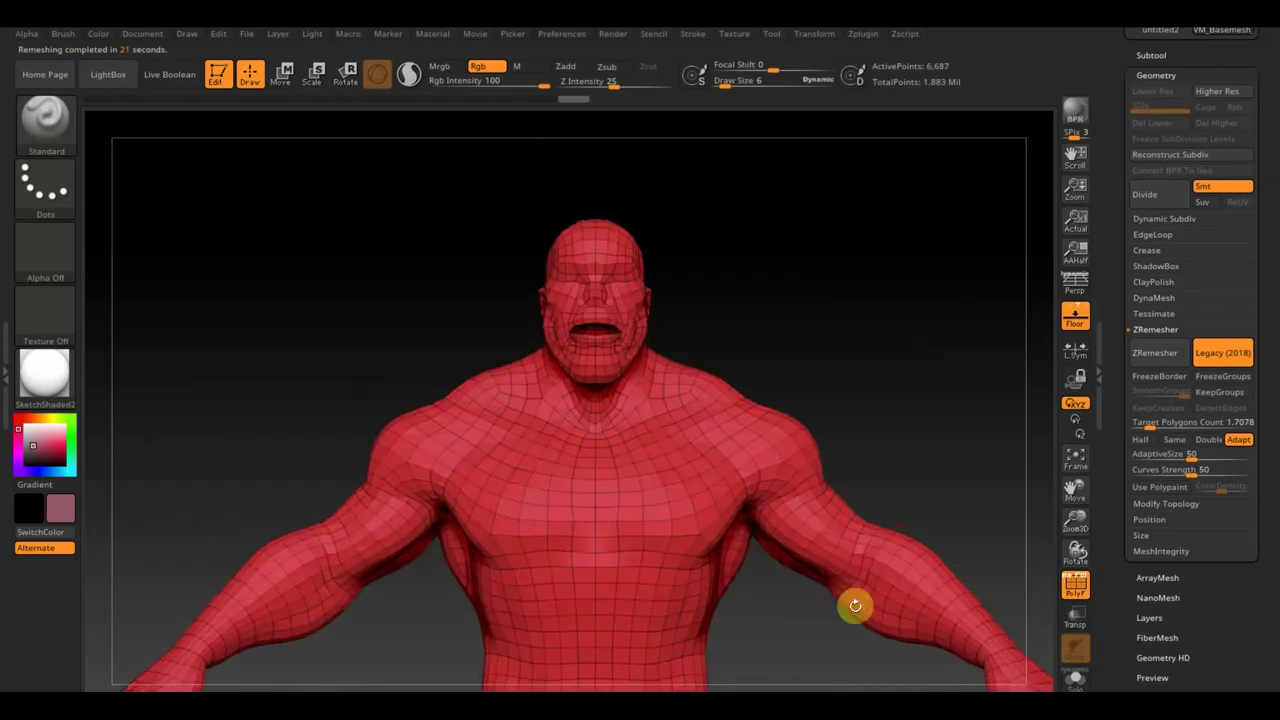
{"action": "mouse_move", "coordinate": [940, 480]}
{"action": "left_mouse_down"}
{"action": "mouse_move", "coordinate": [914, 535]}
{"action": "mouse_move", "coordinate": [886, 397]}
{"action": "left_mouse_up"}
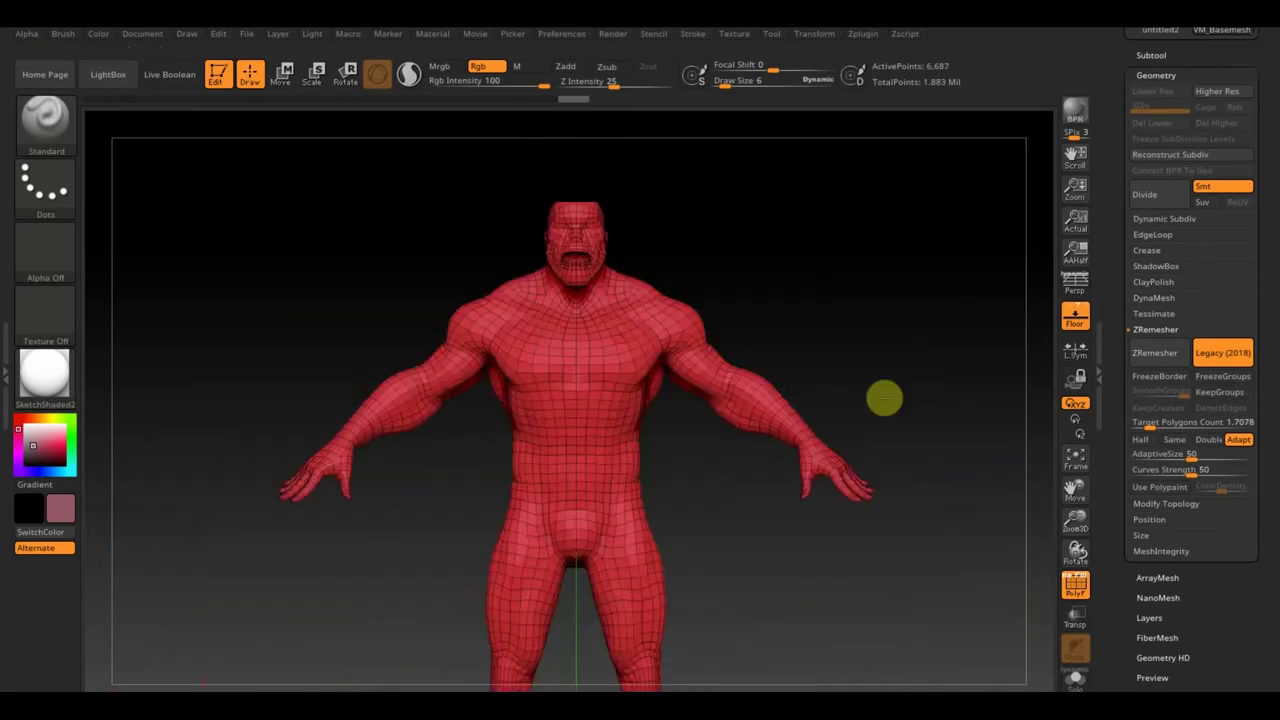
{"action": "mouse_move", "coordinate": [972, 659]}
{"action": "left_mouse_down"}
{"action": "mouse_move", "coordinate": [946, 600]}
{"action": "mouse_move", "coordinate": [914, 603]}
{"action": "mouse_move", "coordinate": [929, 512]}
{"action": "left_mouse_up"}
{"action": "key", "text": "ctrl+d"}
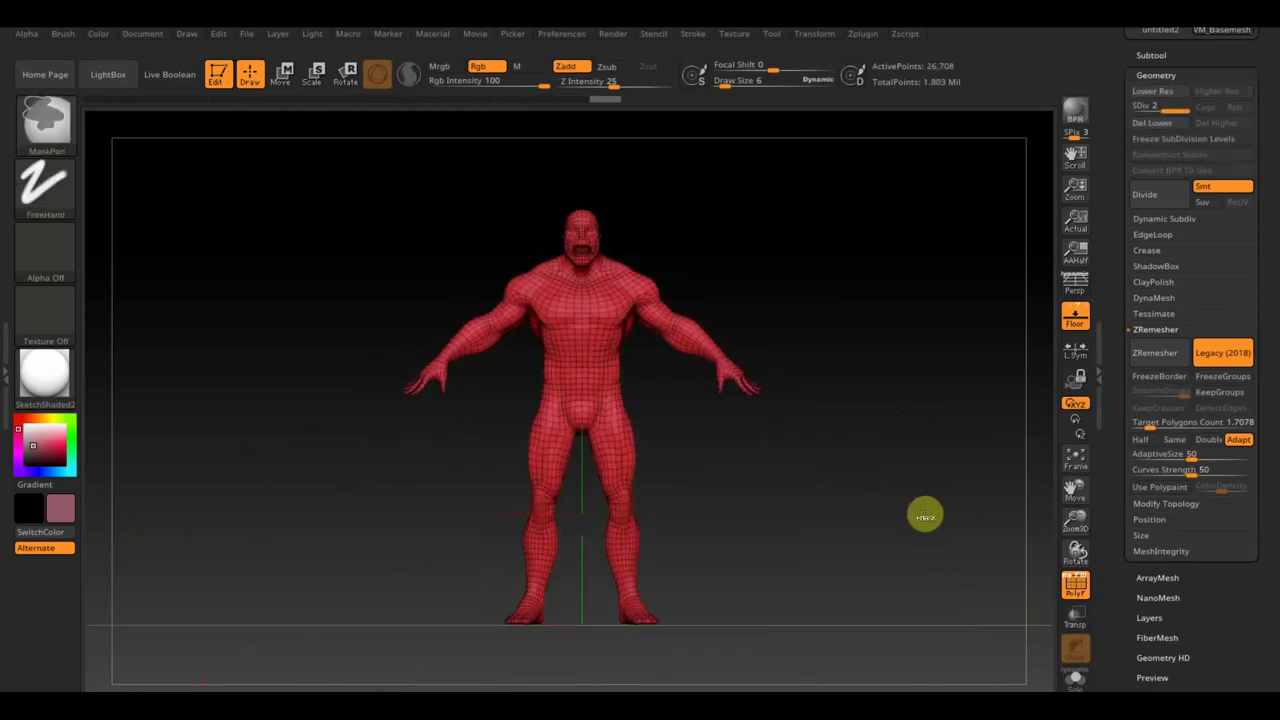
{"action": "key", "text": "ctrl+d"}
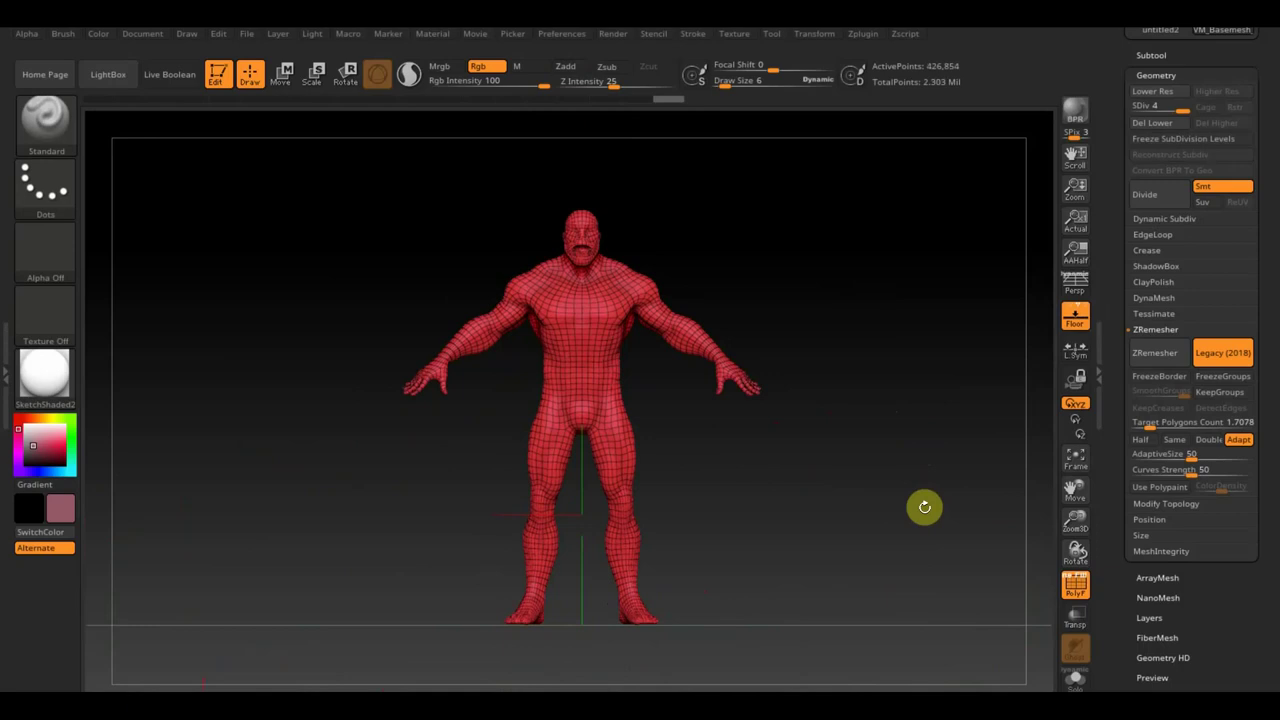
- Show VM_Basemesh_Male2 and ProjectAll its sculpt detail onto the remeshed Male1
{"action": "left_click", "coordinate": [1162, 55]}
{"action": "left_click", "coordinate": [1185, 125]}
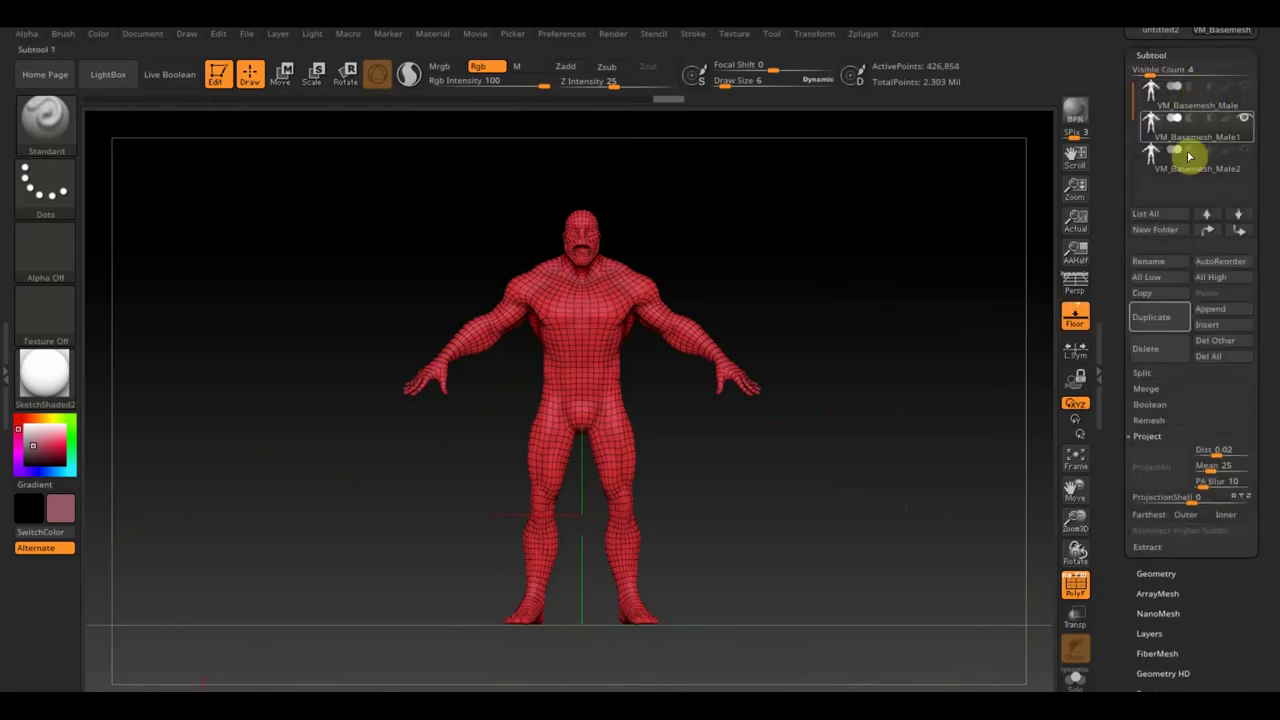
{"action": "left_click", "coordinate": [1241, 152]}
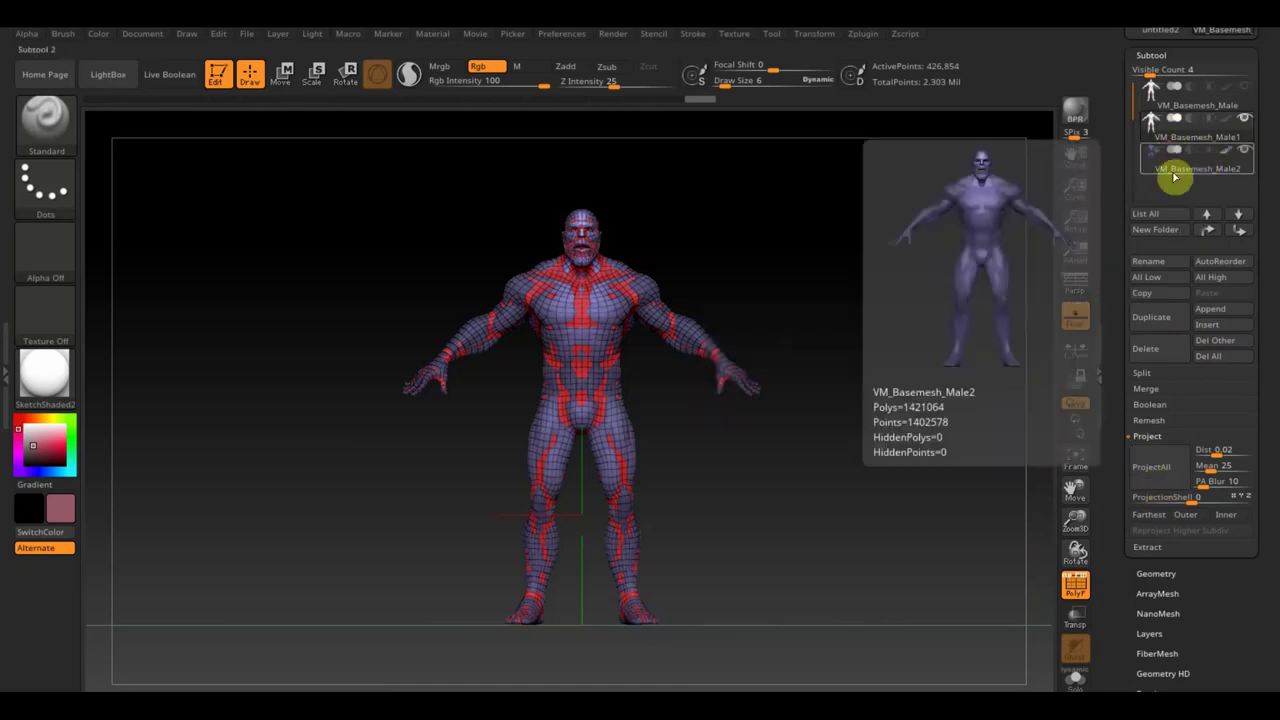
{"action": "left_click", "coordinate": [1168, 481]}
{"action": "left_click", "coordinate": [958, 516]}
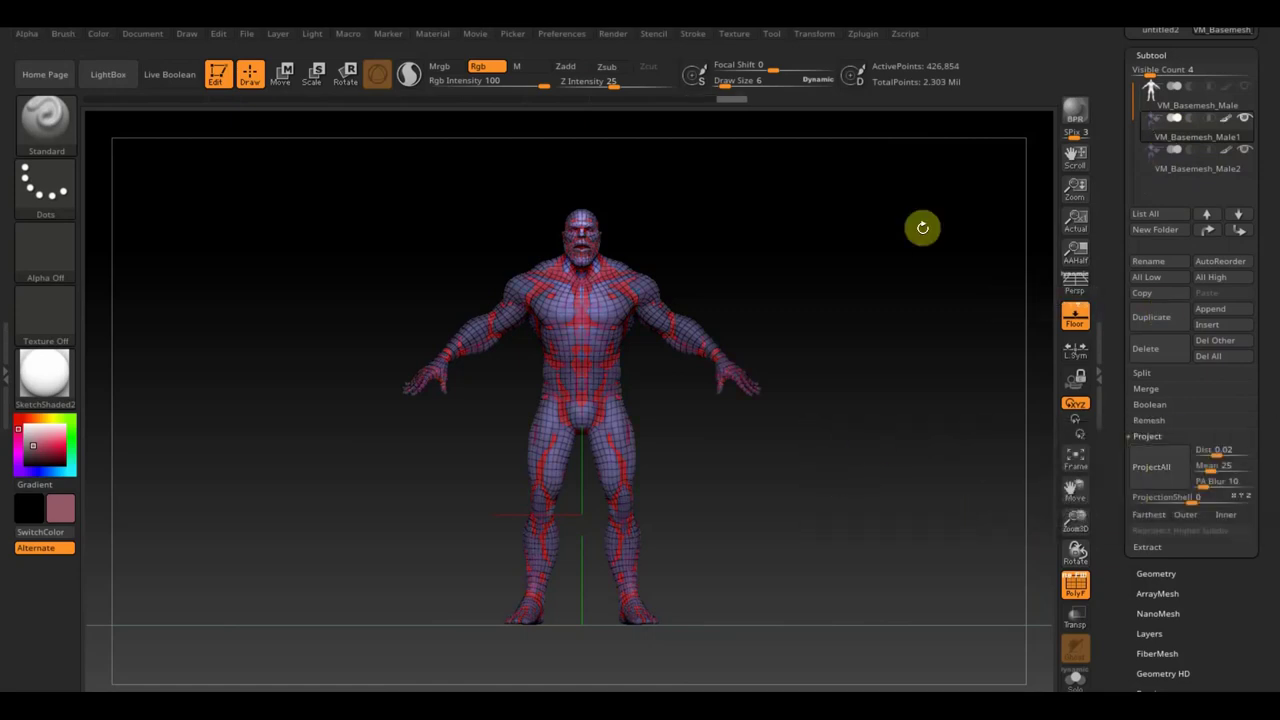
- Hide Male2 and inspect the projected head and chest, toggling PolyF off and on
{"action": "left_click", "coordinate": [1238, 155]}
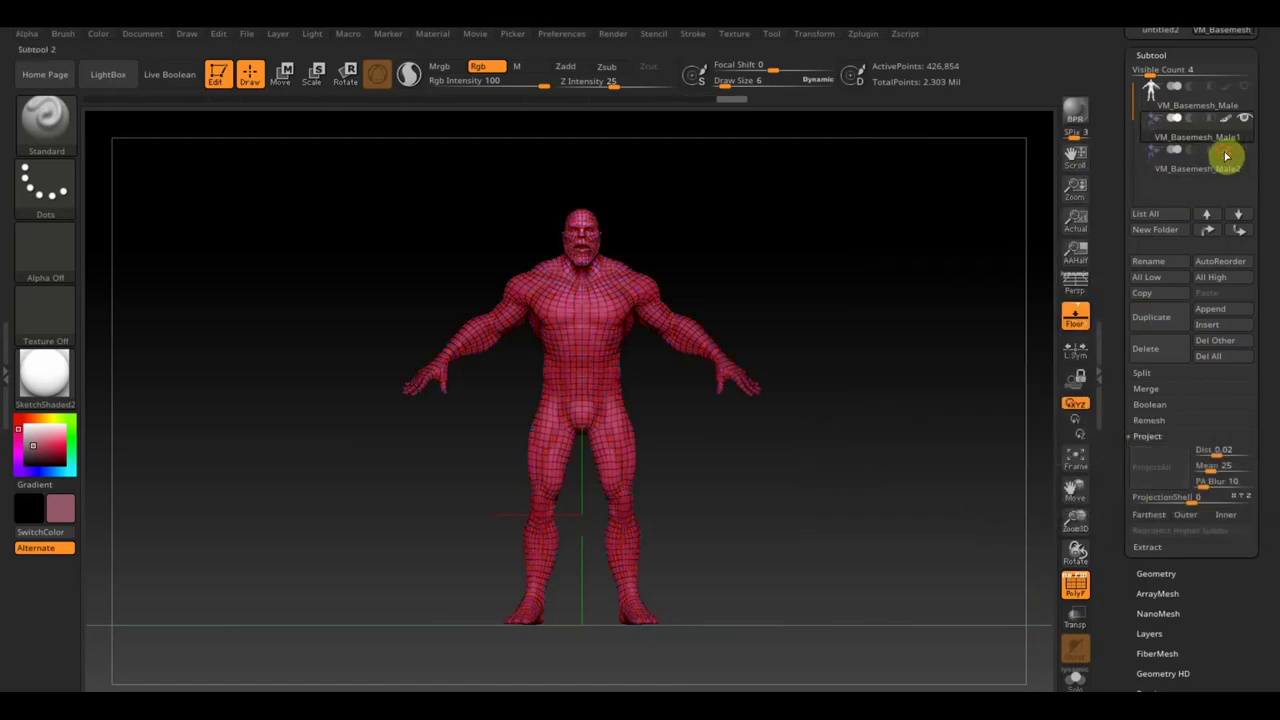
{"action": "left_click", "coordinate": [1075, 588]}
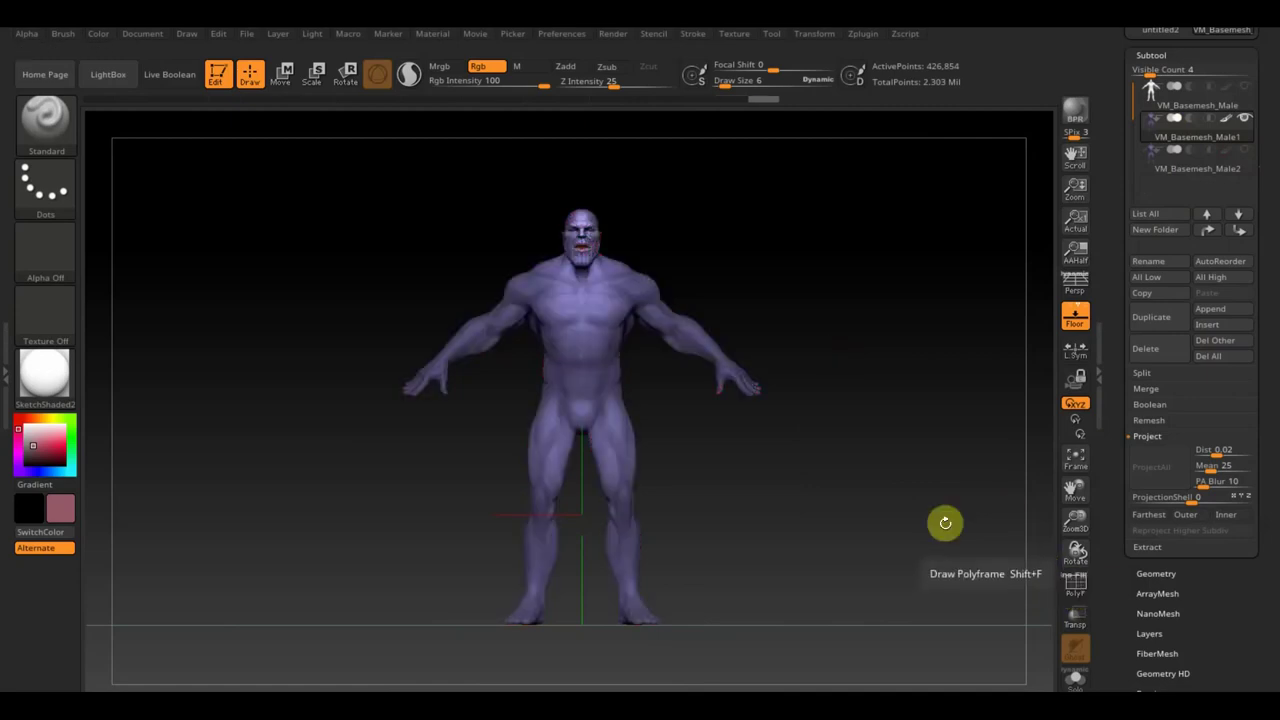
{"action": "mouse_move", "coordinate": [894, 434]}
{"action": "left_mouse_down", "text": "alt"}
{"action": "mouse_move", "coordinate": [911, 506]}
{"action": "mouse_move", "coordinate": [803, 271]}
{"action": "mouse_move", "coordinate": [816, 576]}
{"action": "left_mouse_up", "text": "alt"}
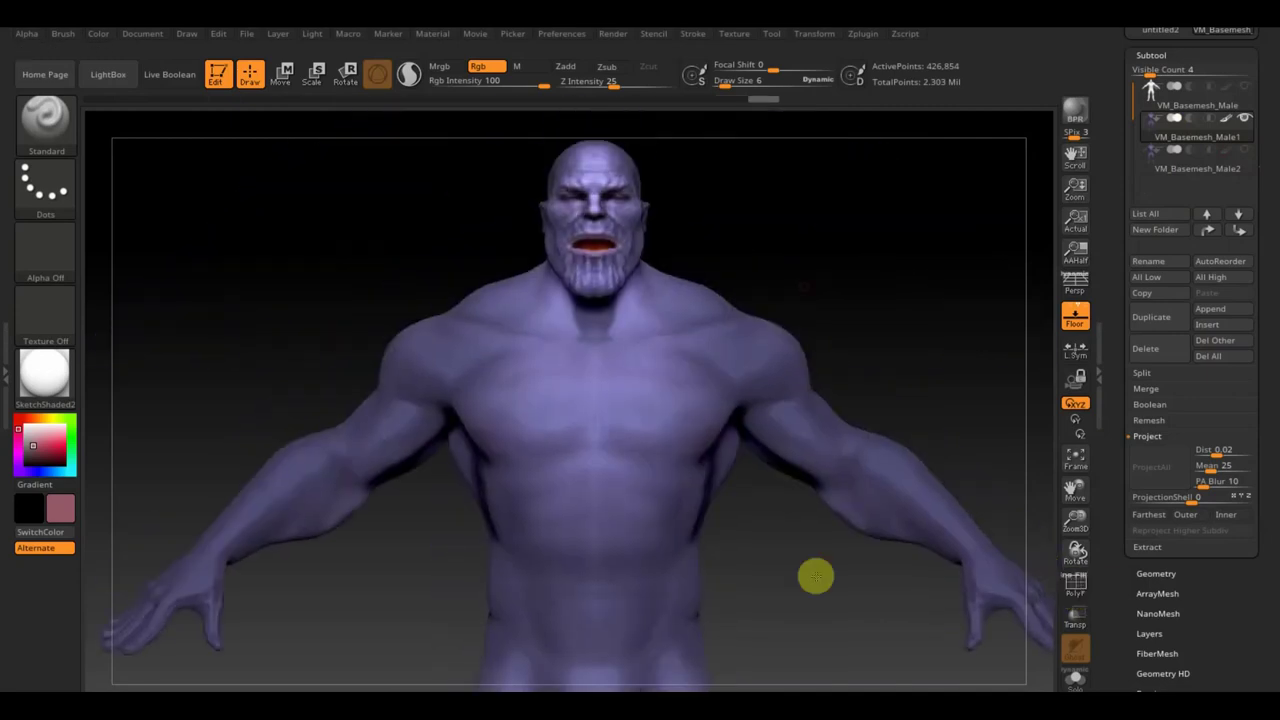
{"action": "left_click_drag", "start_coordinate": [894, 366], "coordinate": [917, 466], "text": "alt"}
{"action": "mouse_move", "coordinate": [943, 231]}
{"action": "left_mouse_down", "text": "alt"}
{"action": "mouse_move", "coordinate": [935, 390]}
{"action": "mouse_move", "coordinate": [966, 460]}
{"action": "left_mouse_up", "text": "alt"}
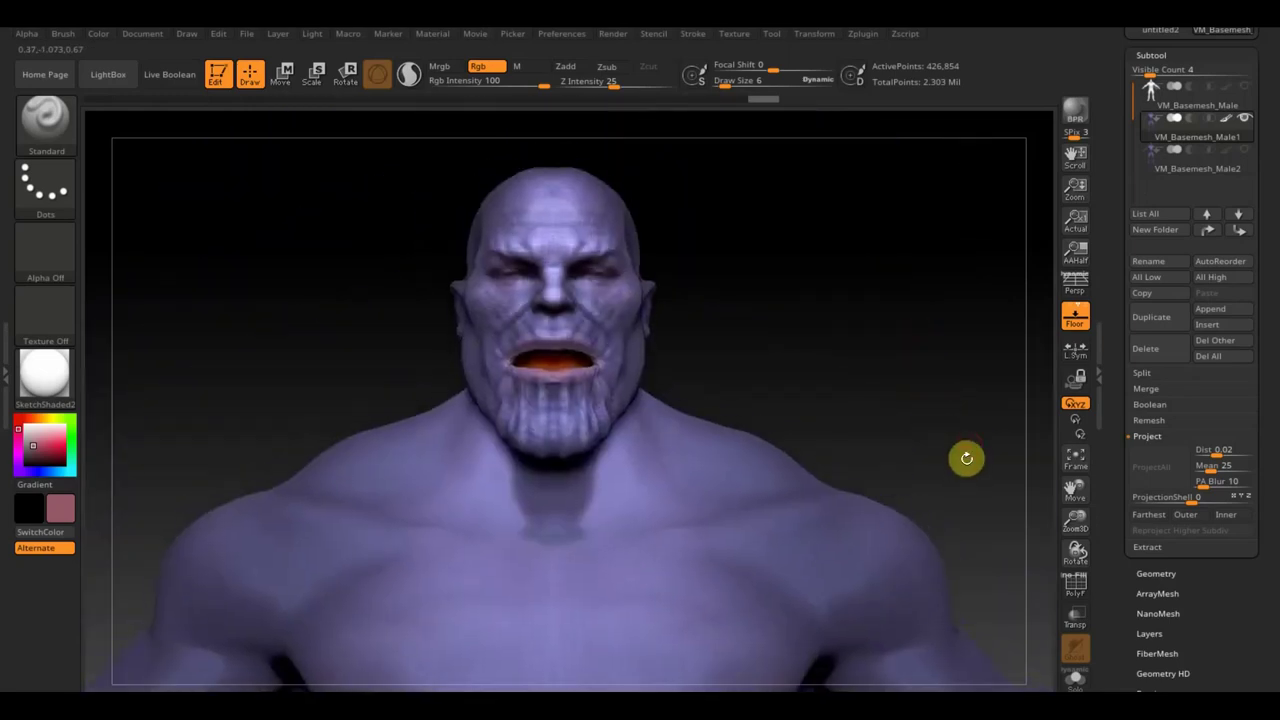
{"action": "left_click", "coordinate": [1076, 588]}
{"action": "mouse_move", "coordinate": [874, 403]}
{"action": "left_mouse_down"}
{"action": "mouse_move", "coordinate": [901, 410]}
{"action": "mouse_move", "coordinate": [886, 423]}
{"action": "mouse_move", "coordinate": [869, 409]}
{"action": "mouse_move", "coordinate": [709, 417]}
{"action": "mouse_move", "coordinate": [869, 403]}
{"action": "mouse_move", "coordinate": [889, 429]}
{"action": "mouse_move", "coordinate": [886, 309]}
{"action": "left_mouse_up"}
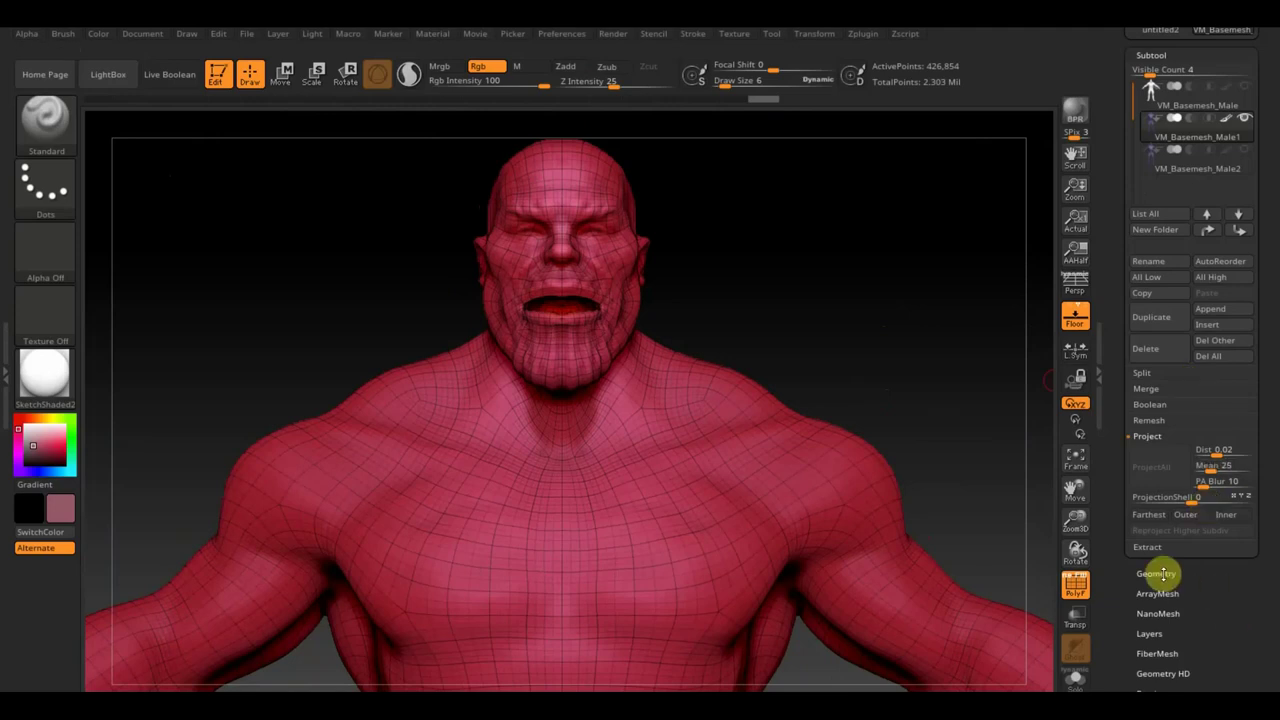
{"action": "left_click", "coordinate": [1228, 152]}
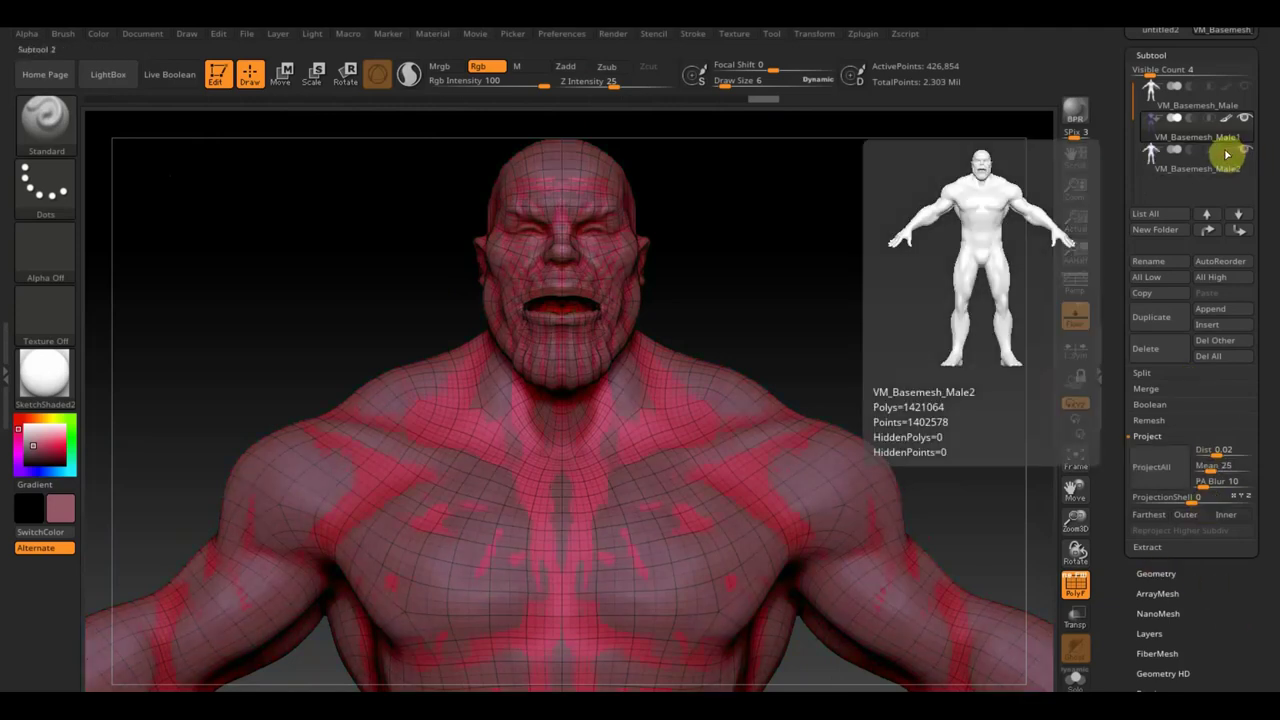
{"action": "left_click", "coordinate": [1240, 152]}
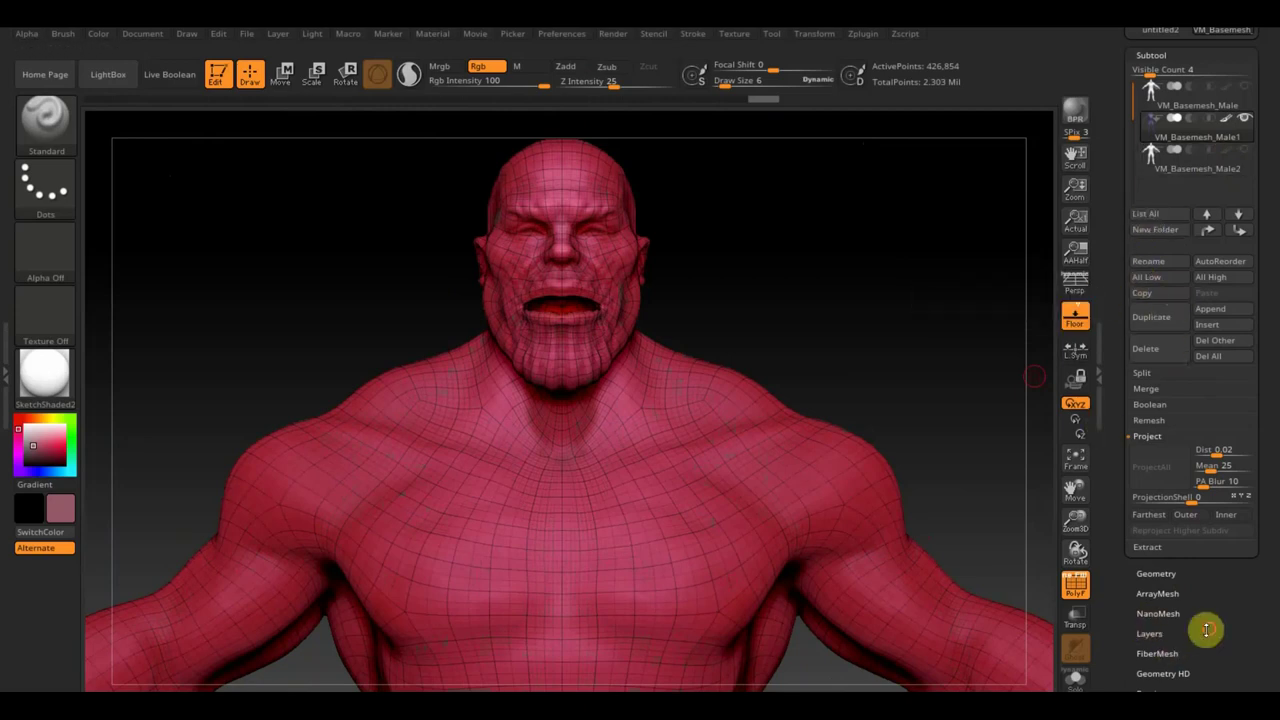
{"action": "scroll", "coordinate": [1207, 630], "scroll_direction": "down", "scroll_amount": 3}
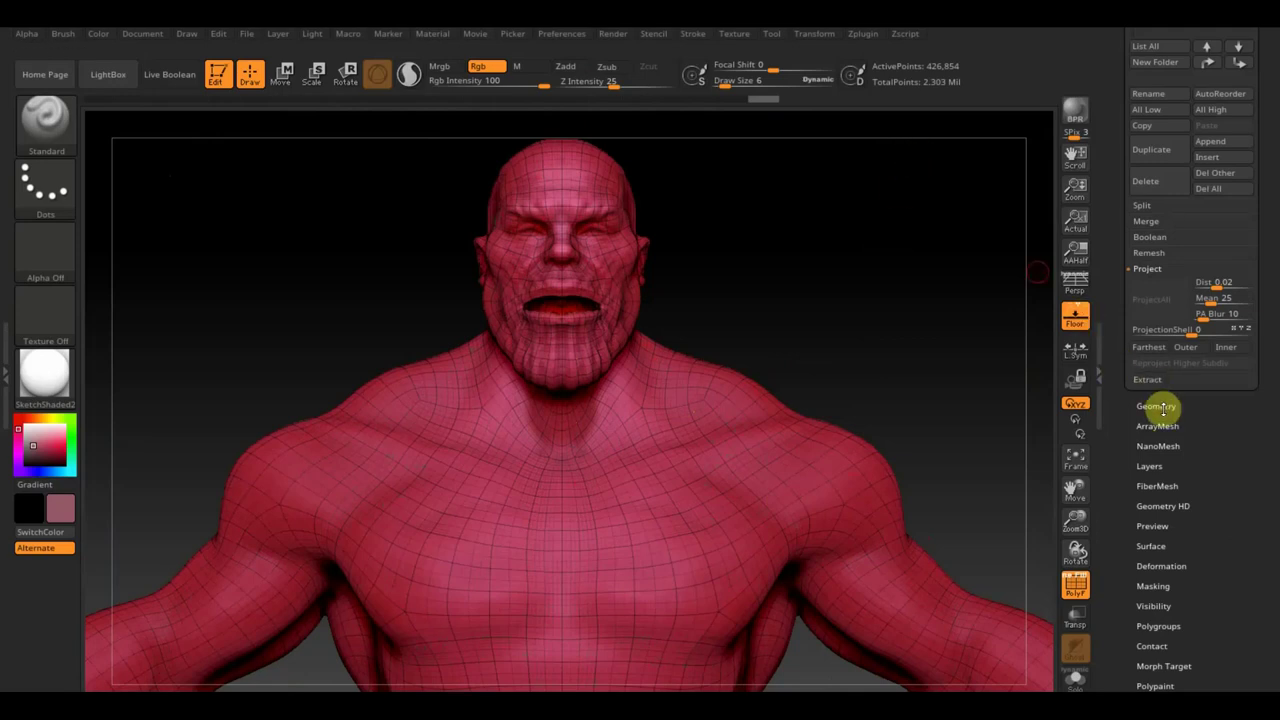
- Unwrap UVs on a clone of the basemesh with UV Master's Work On Clone and Unwrap
{"action": "left_click", "coordinate": [864, 38]}
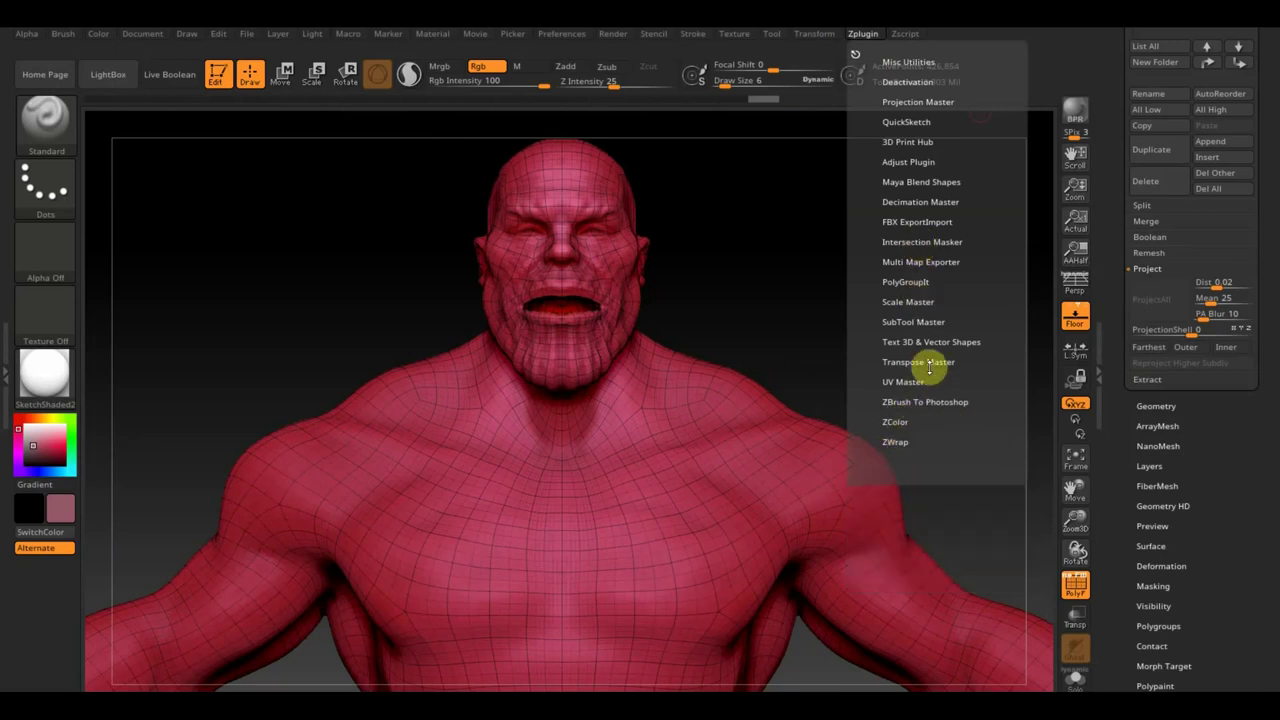
{"action": "left_click", "coordinate": [869, 37]}
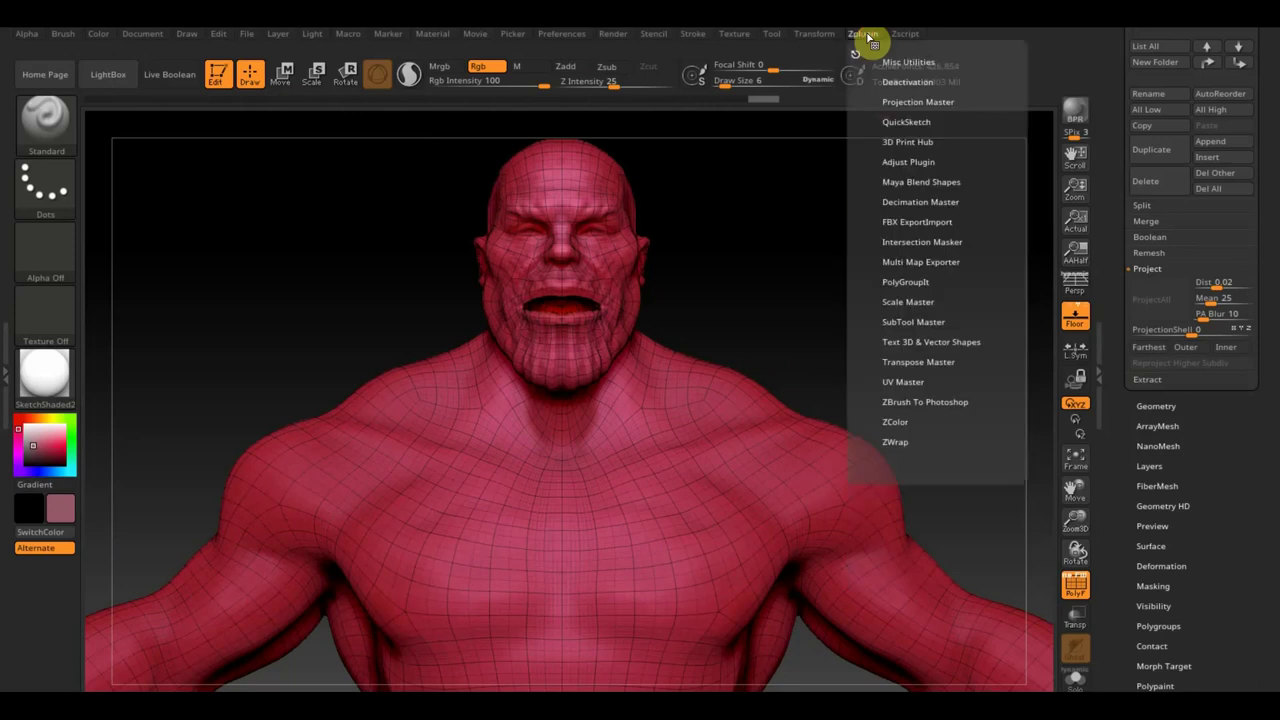
{"action": "left_click", "coordinate": [911, 385]}
{"action": "scroll", "coordinate": [1008, 555], "scroll_direction": "down", "scroll_amount": 1}
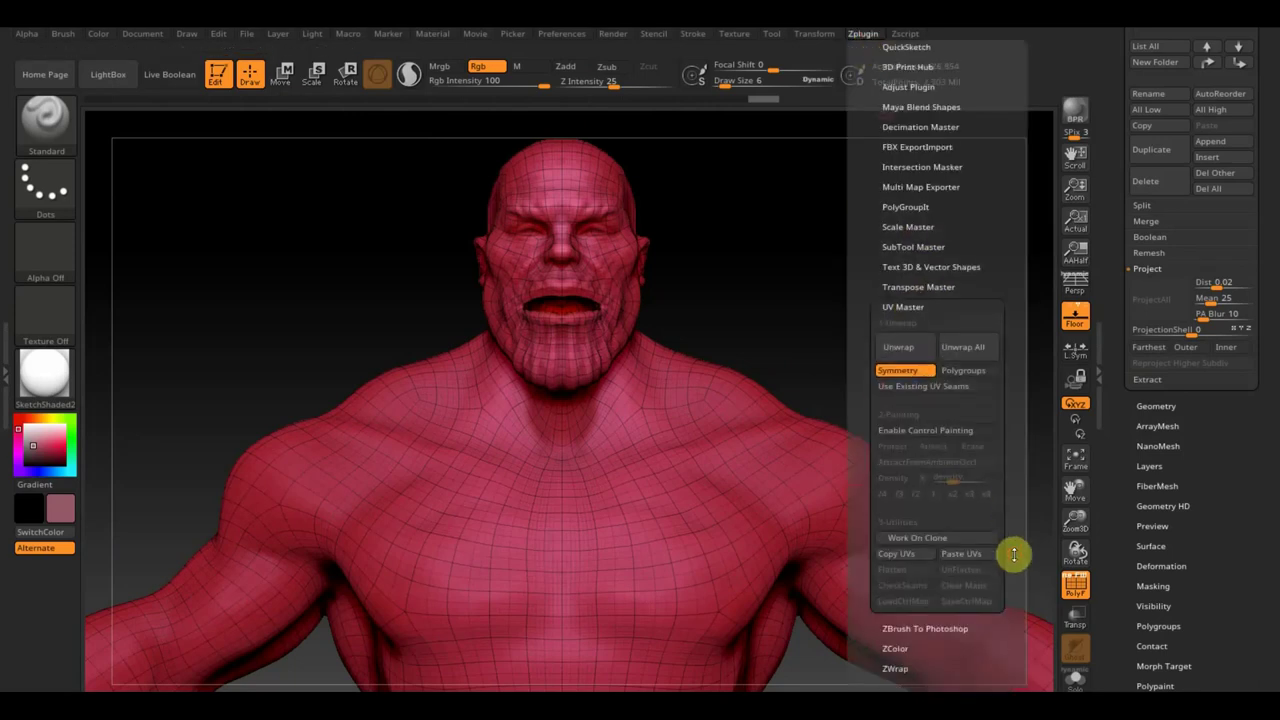
{"action": "left_click", "coordinate": [953, 537]}
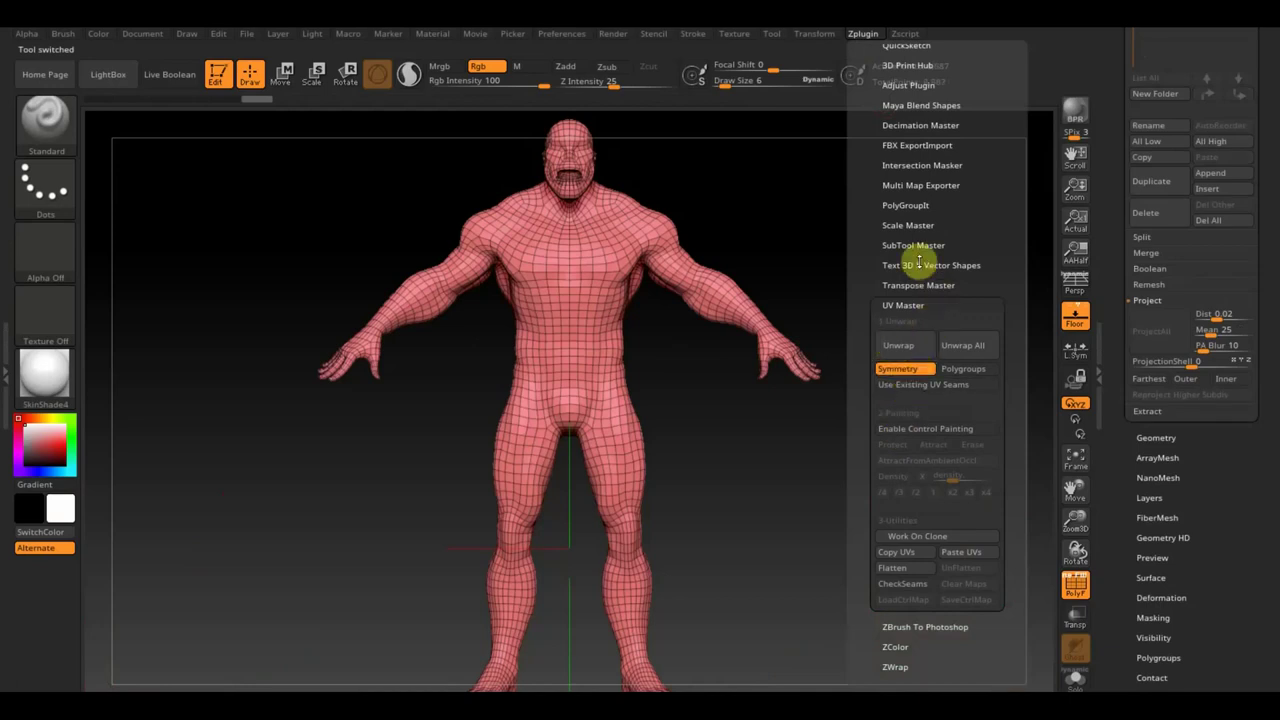
{"action": "left_click", "coordinate": [908, 346]}
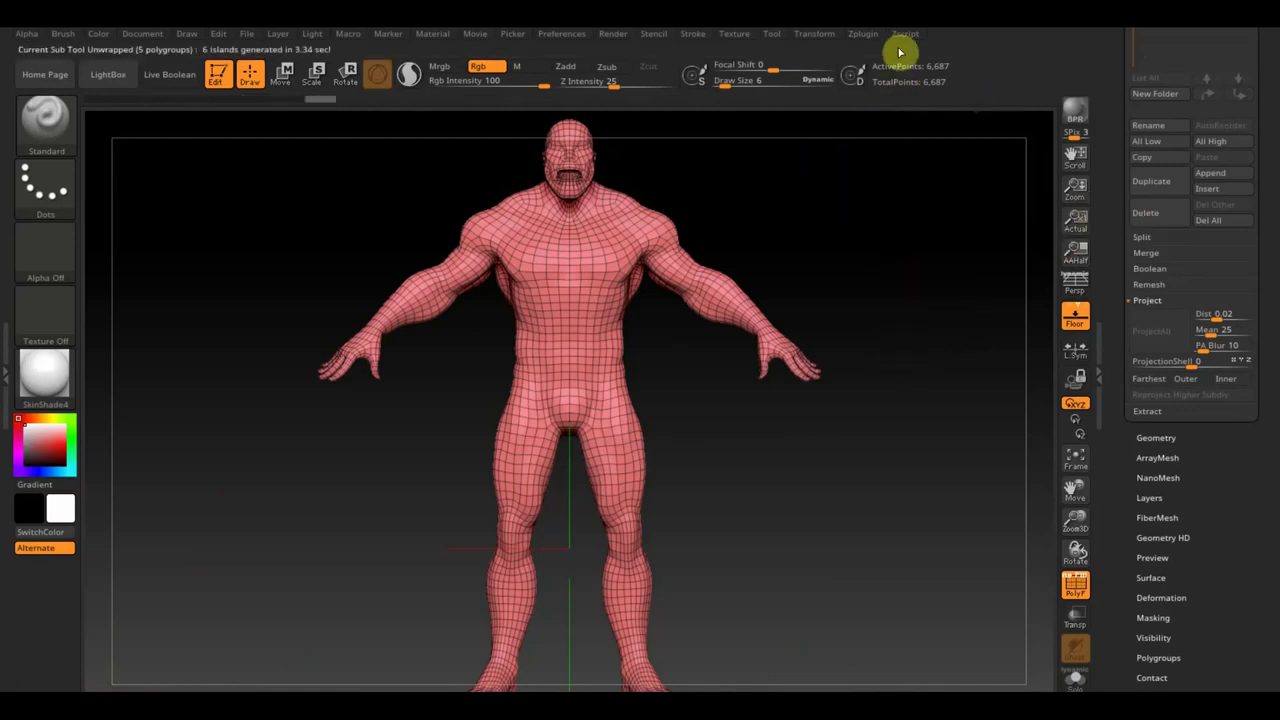
- Return to the VM_Basemesh Thanos sculpt with the PolyF wireframe turned off
{"action": "left_click", "coordinate": [863, 35]}
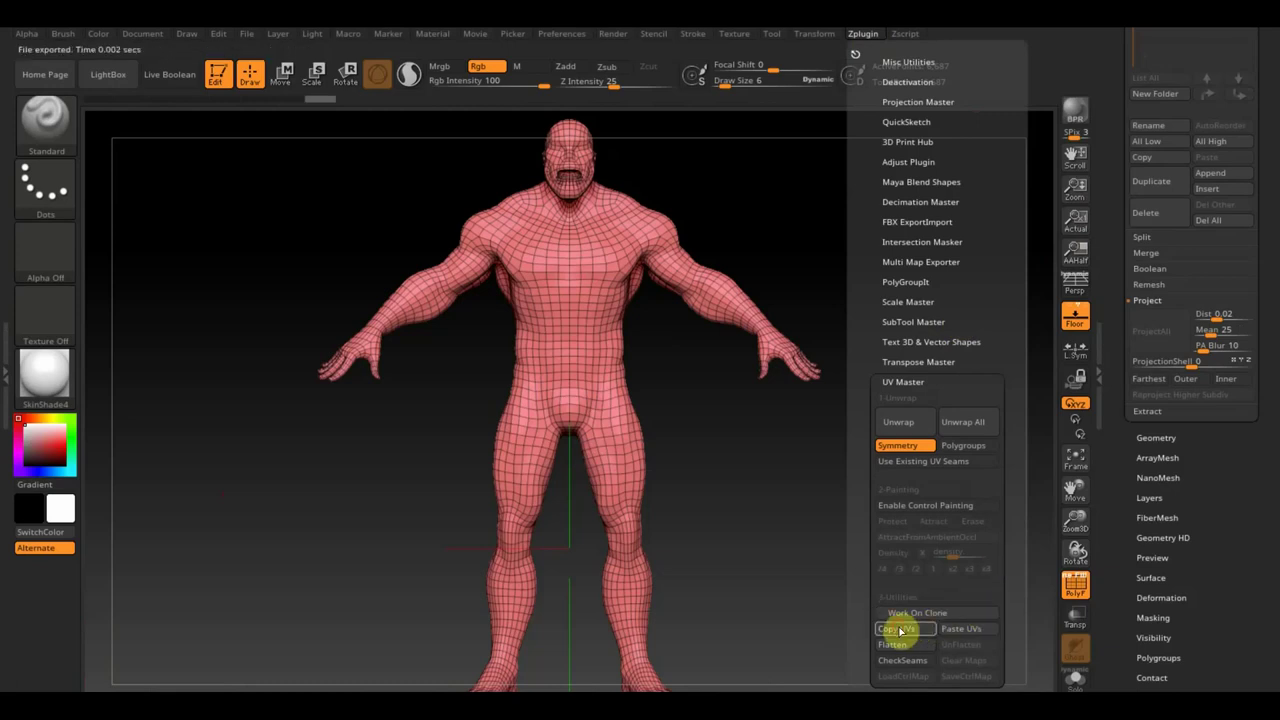
{"action": "left_click_drag", "start_coordinate": [1268, 140], "coordinate": [1263, 251]}
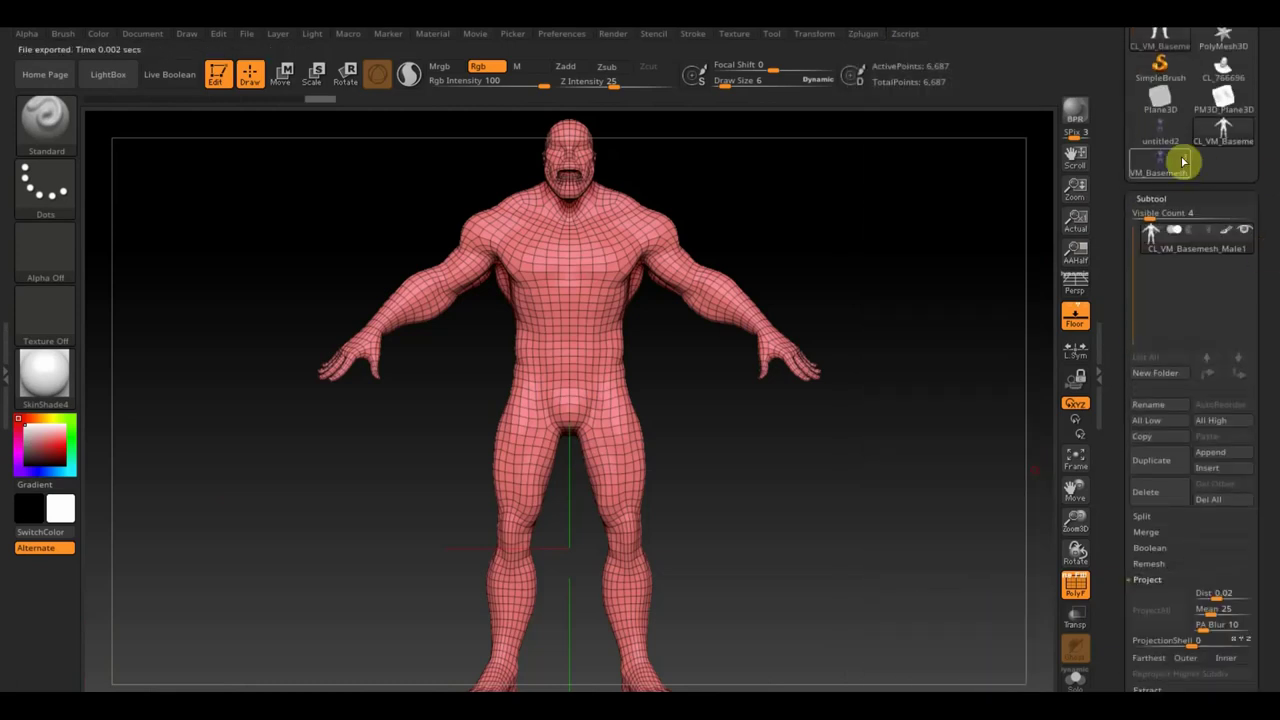
{"action": "left_click", "coordinate": [1162, 162]}
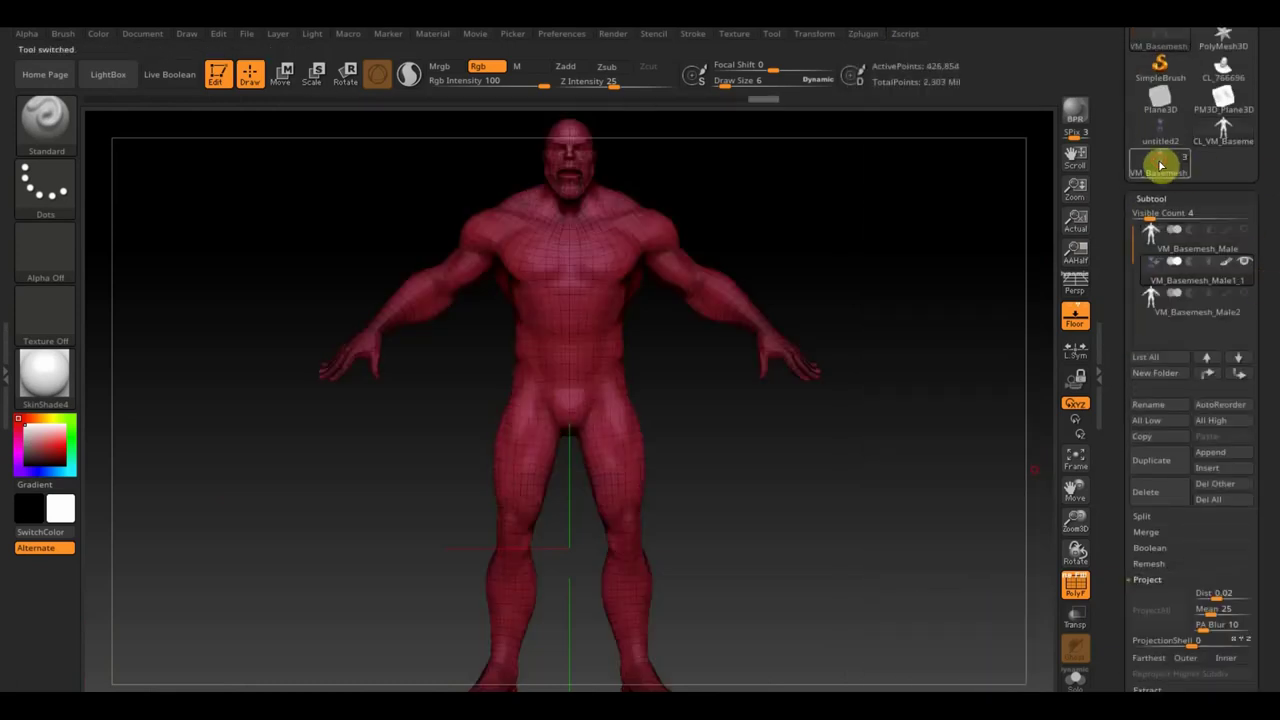
{"action": "left_click", "coordinate": [1077, 588]}
{"action": "left_click", "coordinate": [865, 42]}
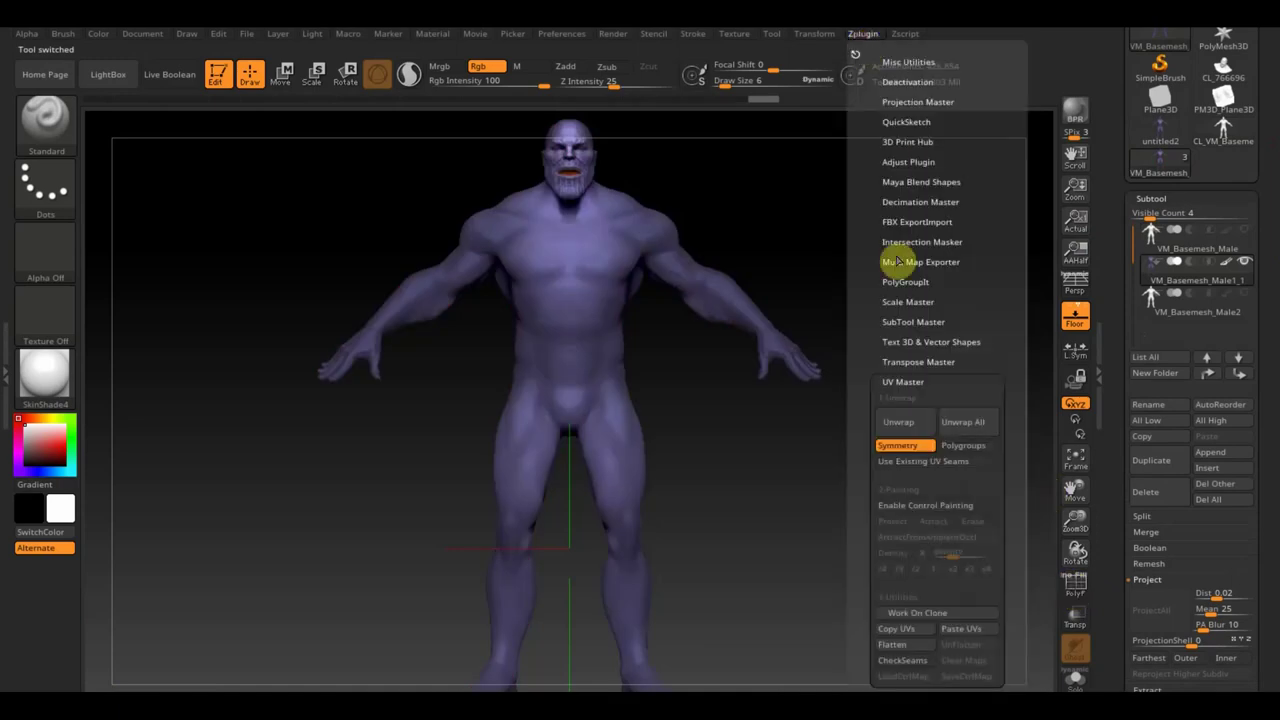
- Create a new texture map from the sculpt's polypaint
{"action": "left_click_drag", "start_coordinate": [1266, 634], "coordinate": [1267, 538]}
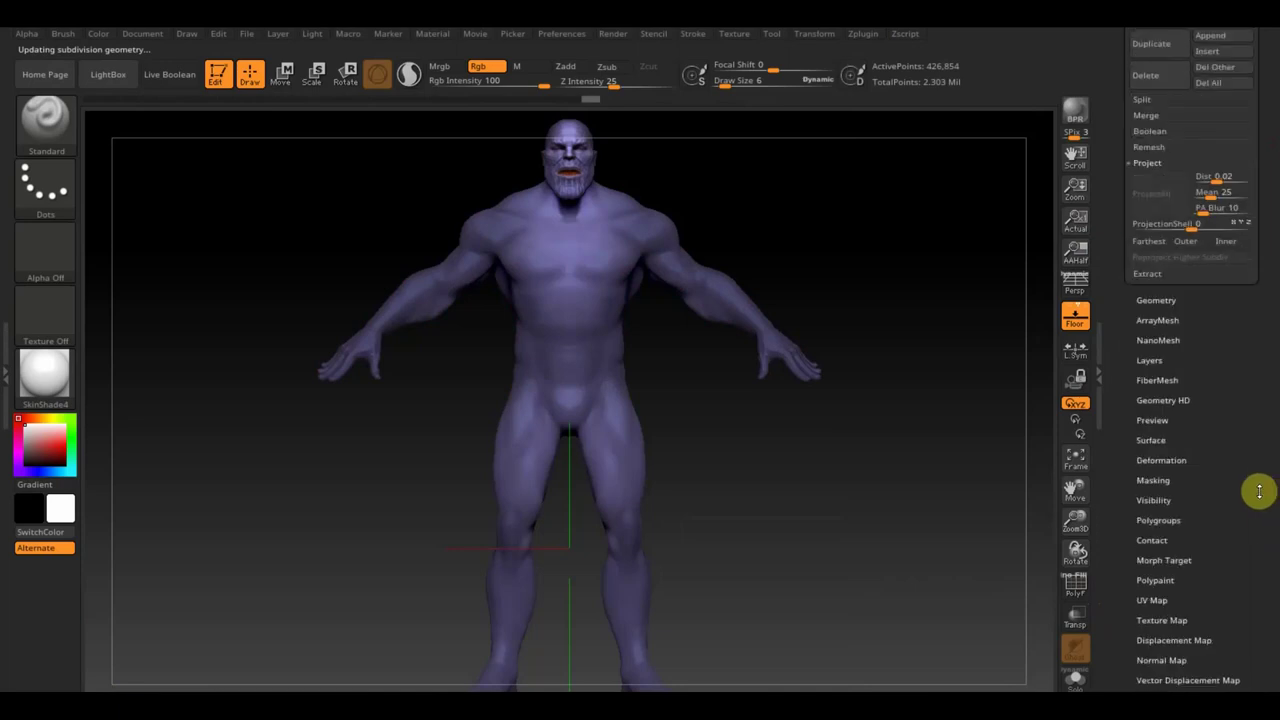
{"action": "left_click", "coordinate": [1180, 556]}
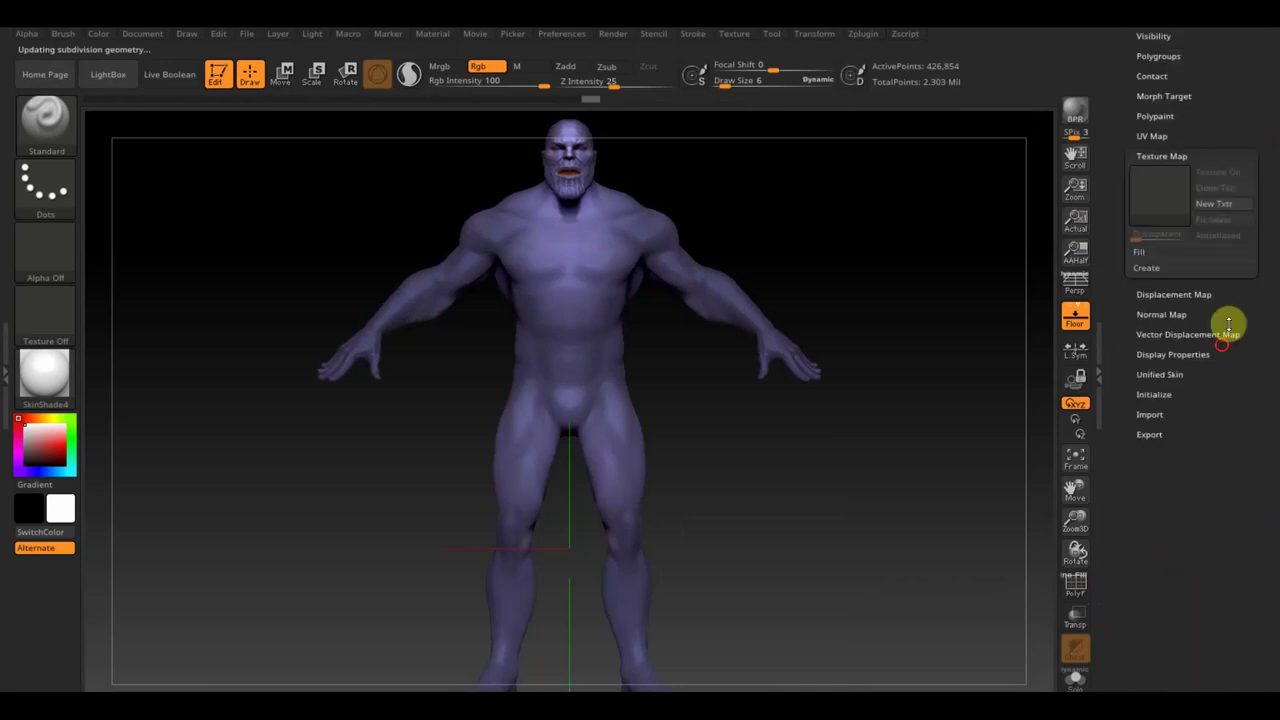
{"action": "left_click_drag", "start_coordinate": [1228, 323], "coordinate": [1211, 463]}
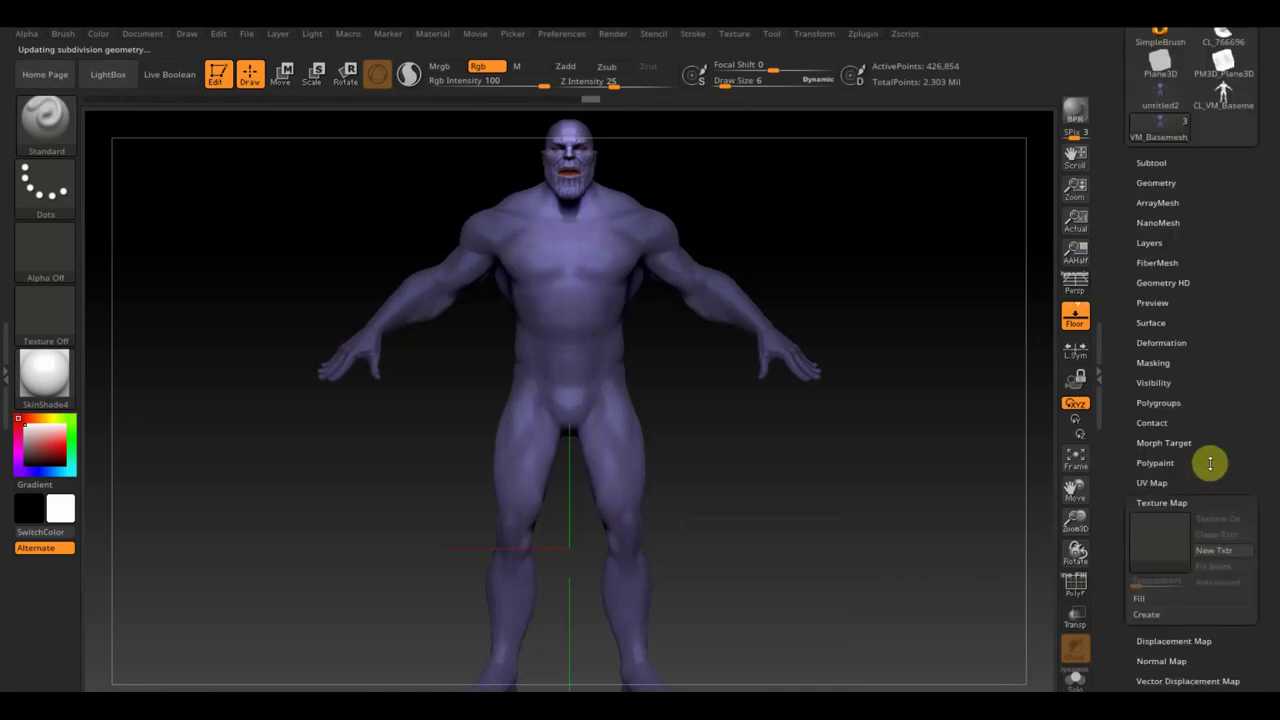
{"action": "left_click", "coordinate": [1157, 617]}
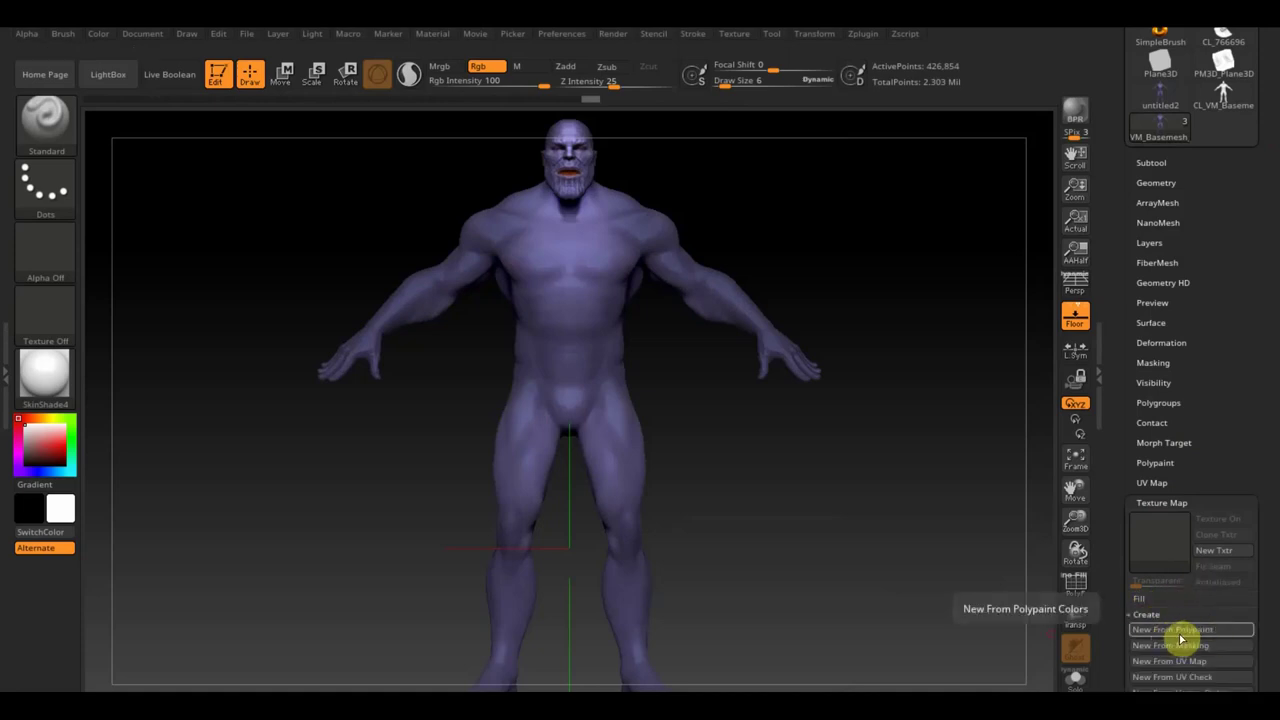
{"action": "left_click", "coordinate": [1172, 630]}
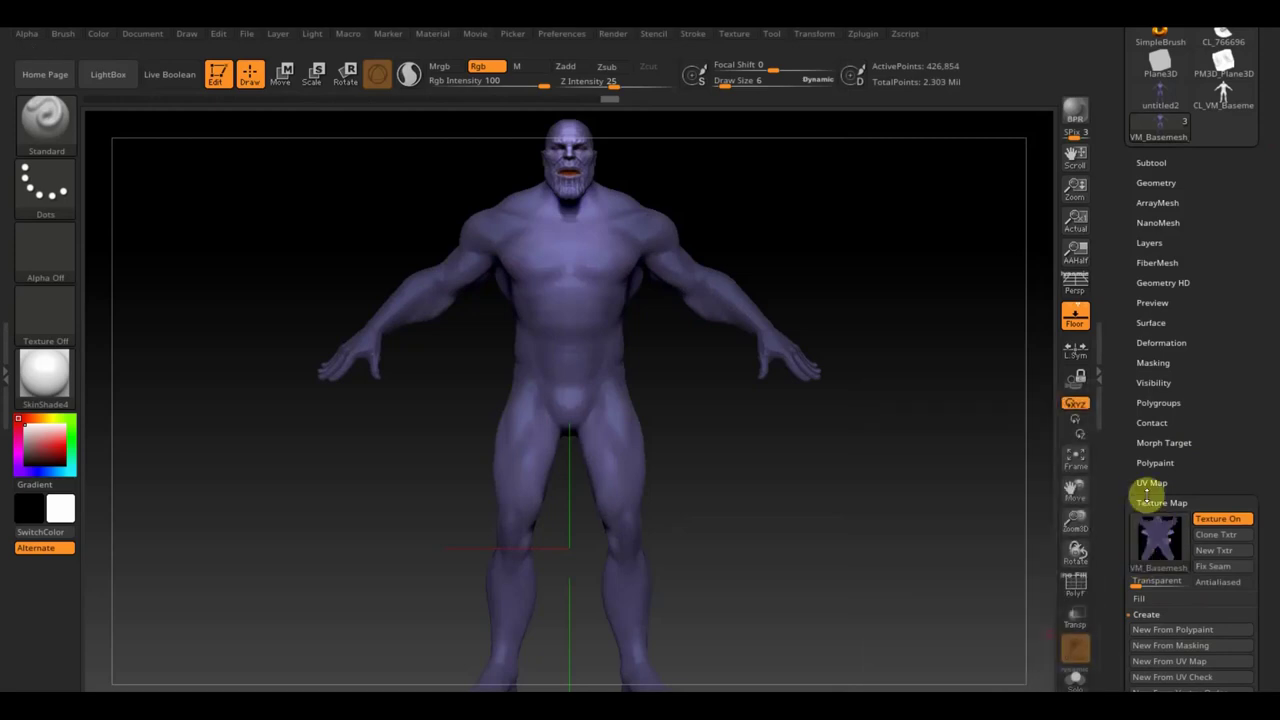
- Set the UV Map Size to 4096
{"action": "left_click", "coordinate": [1152, 483]}
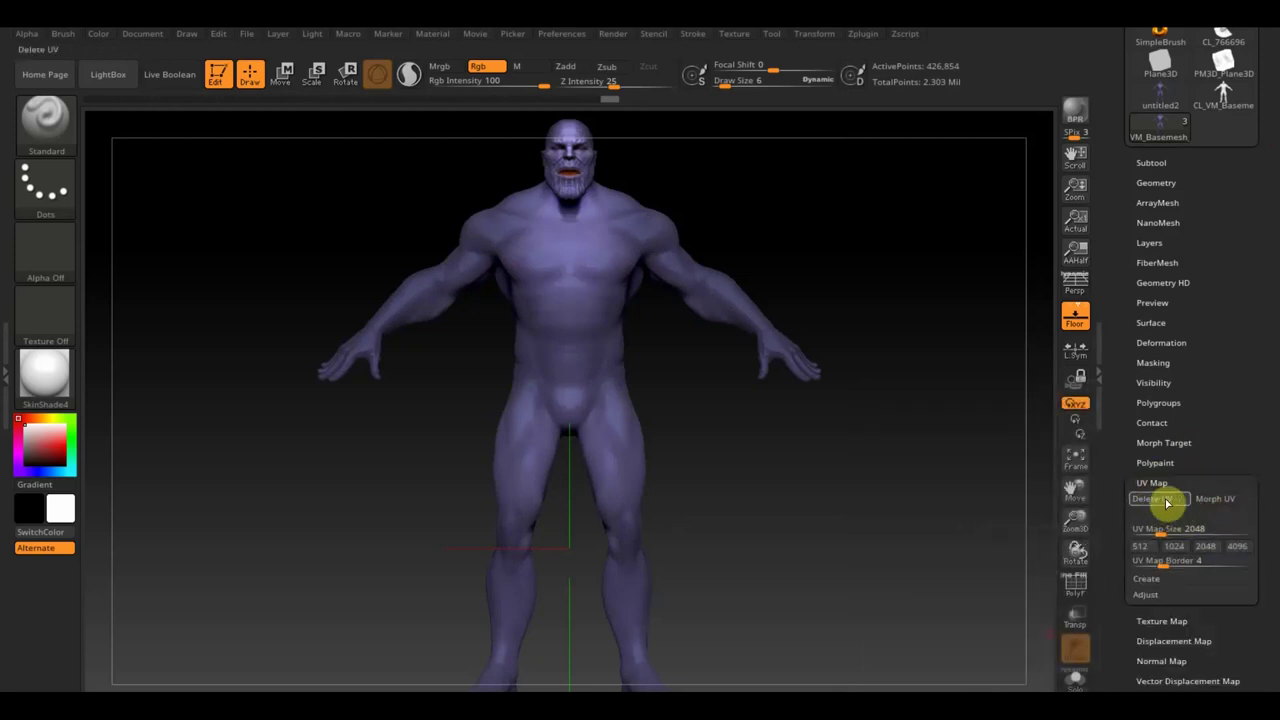
{"action": "left_click", "coordinate": [1240, 548]}
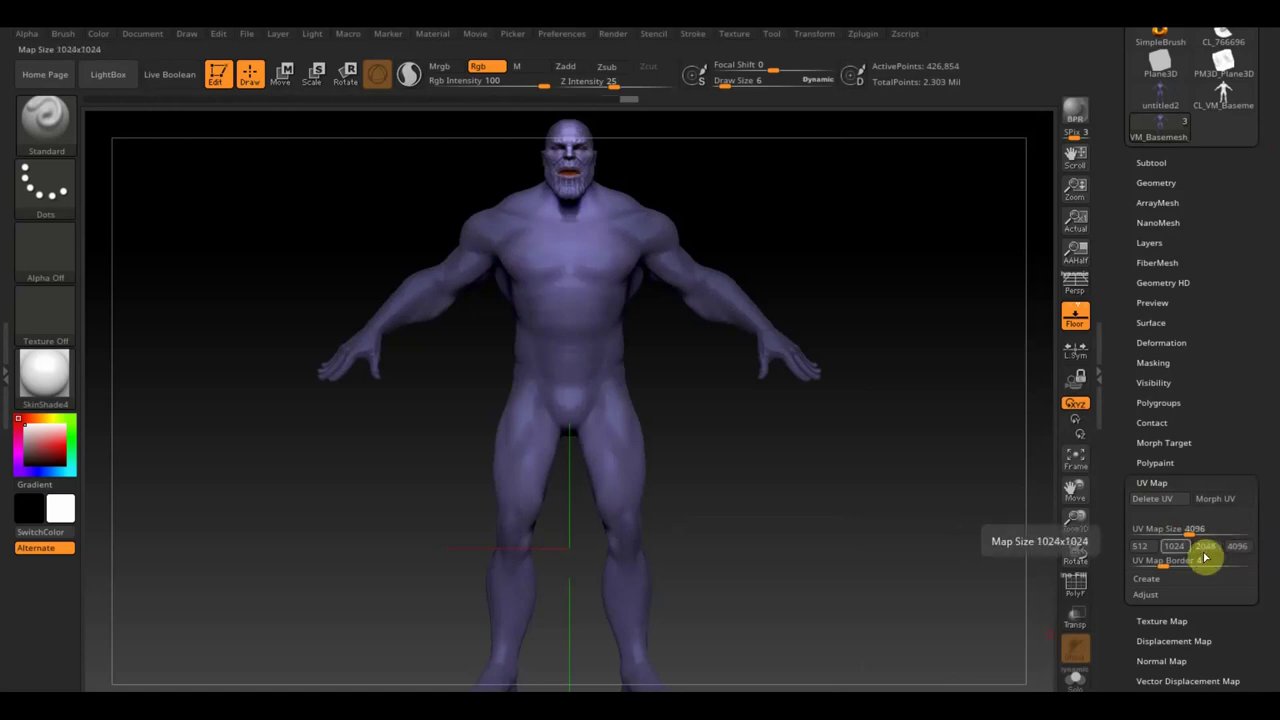
{"action": "scroll", "coordinate": [1249, 643], "scroll_direction": "down", "scroll_amount": 1}
{"action": "scroll", "coordinate": [1250, 600], "scroll_direction": "down", "scroll_amount": 10}
{"action": "scroll", "coordinate": [1251, 557], "scroll_direction": "down", "scroll_amount": 1}
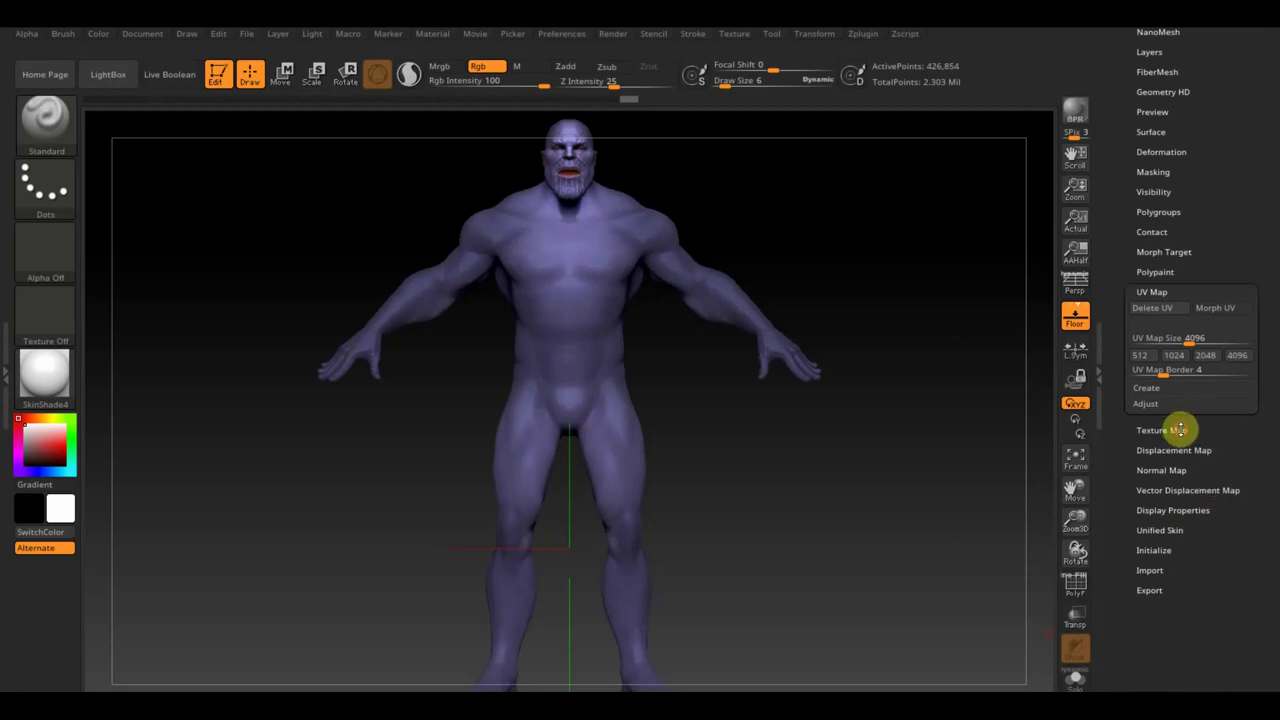
{"action": "left_click", "coordinate": [1180, 430]}
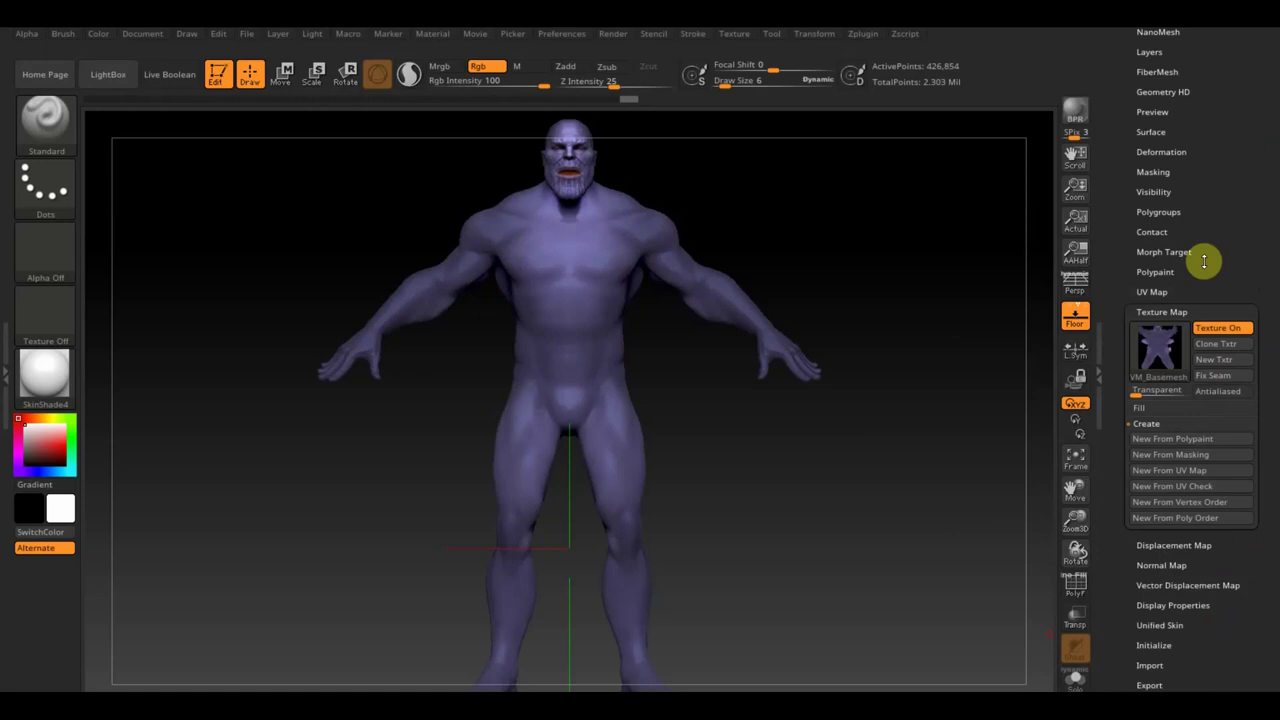
{"action": "left_click_drag", "start_coordinate": [1204, 222], "coordinate": [1229, 326]}
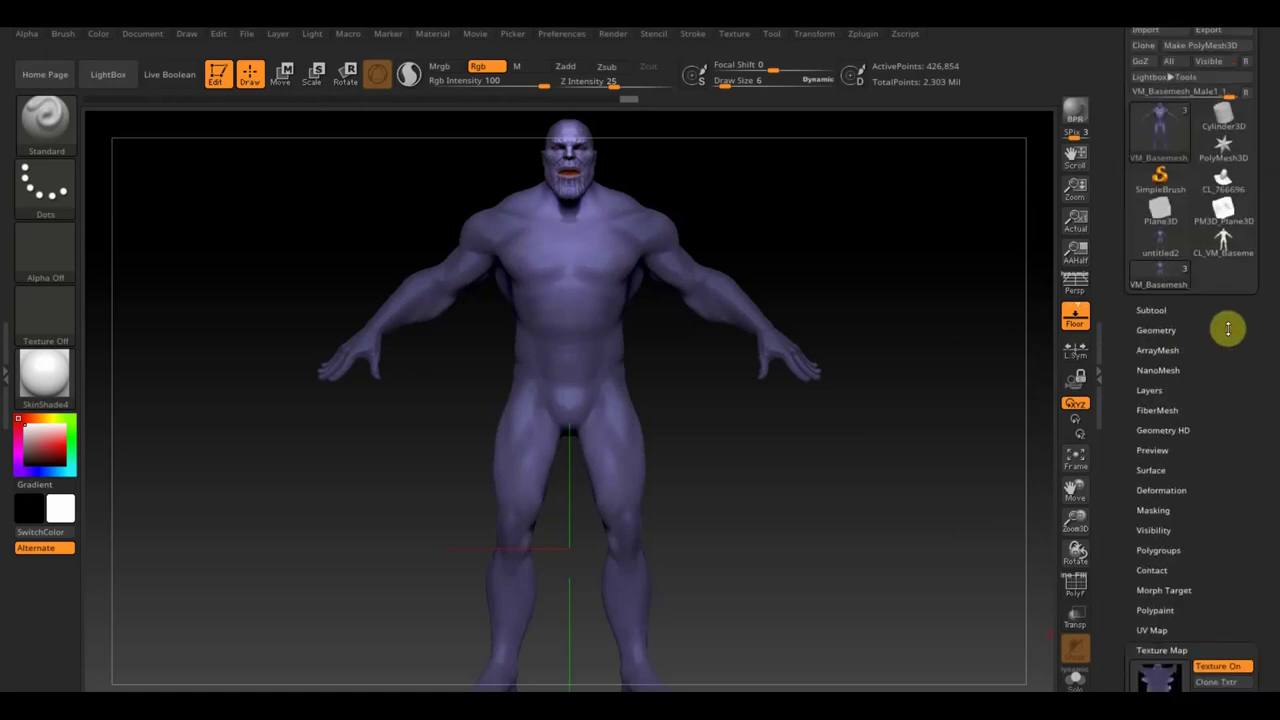
- Drop the sculpt to SDiv 1, inspect the head, then step up to SDiv 2
{"action": "left_click", "coordinate": [1155, 330]}
{"action": "left_click_drag", "start_coordinate": [1177, 361], "coordinate": [1114, 366]}
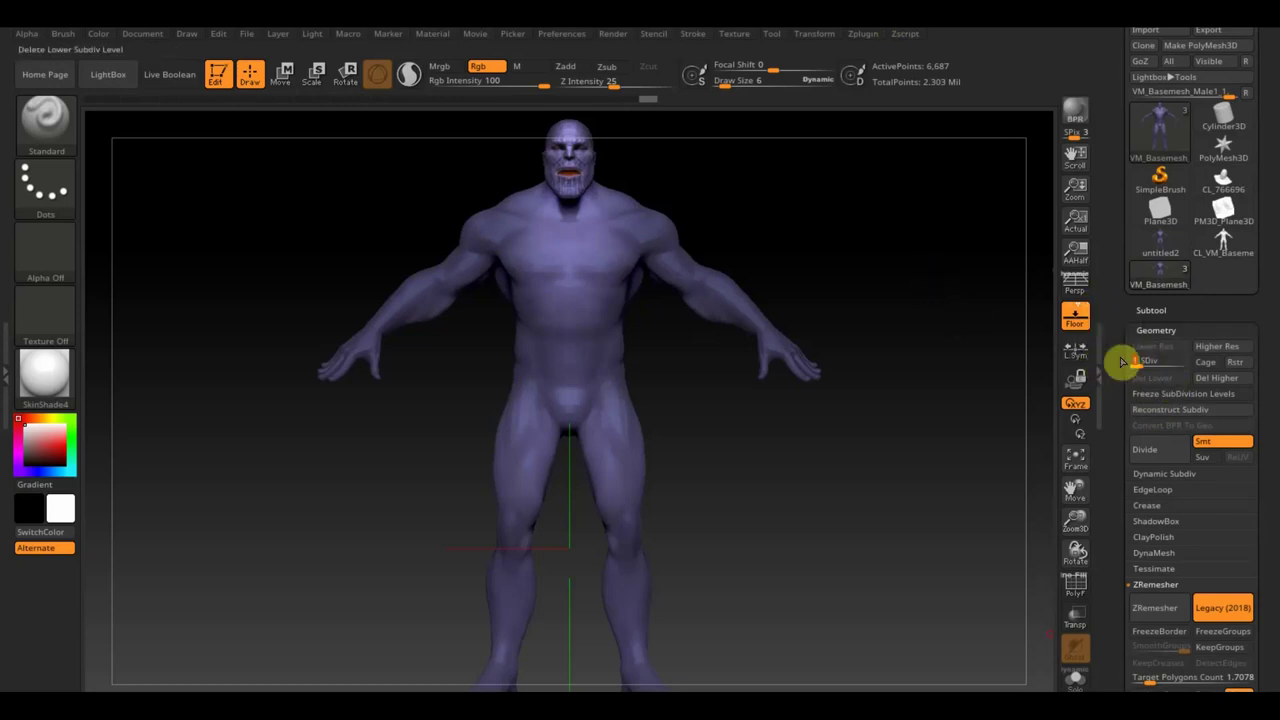
{"action": "right_click_drag", "start_coordinate": [904, 317], "coordinate": [924, 430], "text": "alt"}
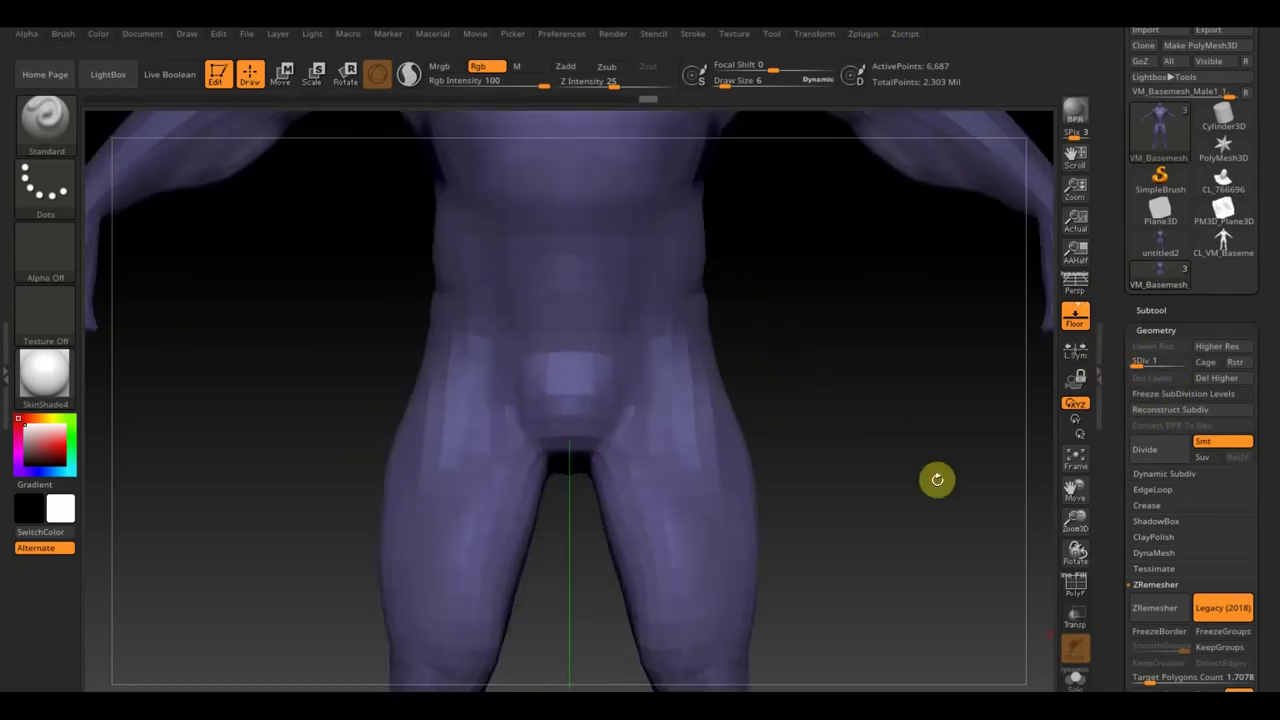
{"action": "mouse_move", "coordinate": [889, 391]}
{"action": "right_mouse_down"}
{"action": "mouse_move", "coordinate": [897, 513]}
{"action": "mouse_move", "coordinate": [869, 386]}
{"action": "mouse_move", "coordinate": [886, 451]}
{"action": "right_mouse_up"}
{"action": "mouse_move", "coordinate": [921, 215]}
{"action": "right_mouse_down", "text": "alt"}
{"action": "mouse_move", "coordinate": [903, 451]}
{"action": "mouse_move", "coordinate": [871, 474]}
{"action": "mouse_move", "coordinate": [994, 463]}
{"action": "mouse_move", "coordinate": [920, 469]}
{"action": "right_mouse_up", "text": "alt"}
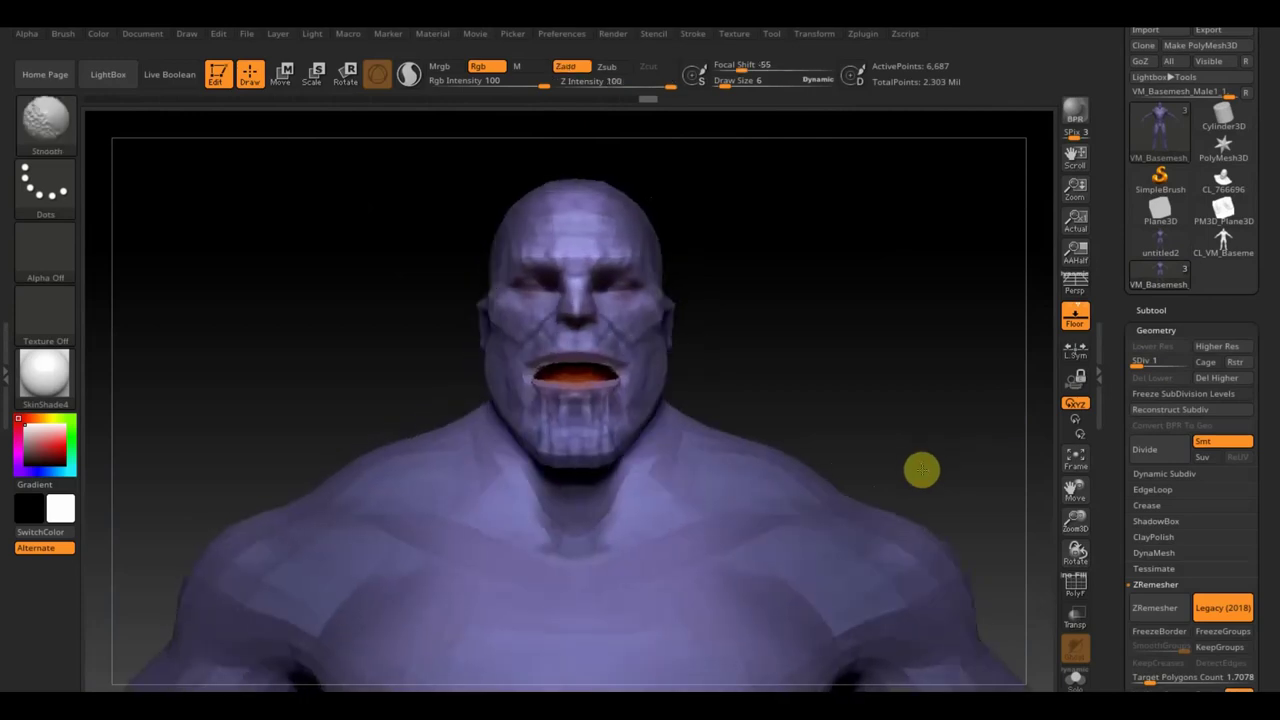
{"action": "left_click", "coordinate": [1140, 362]}
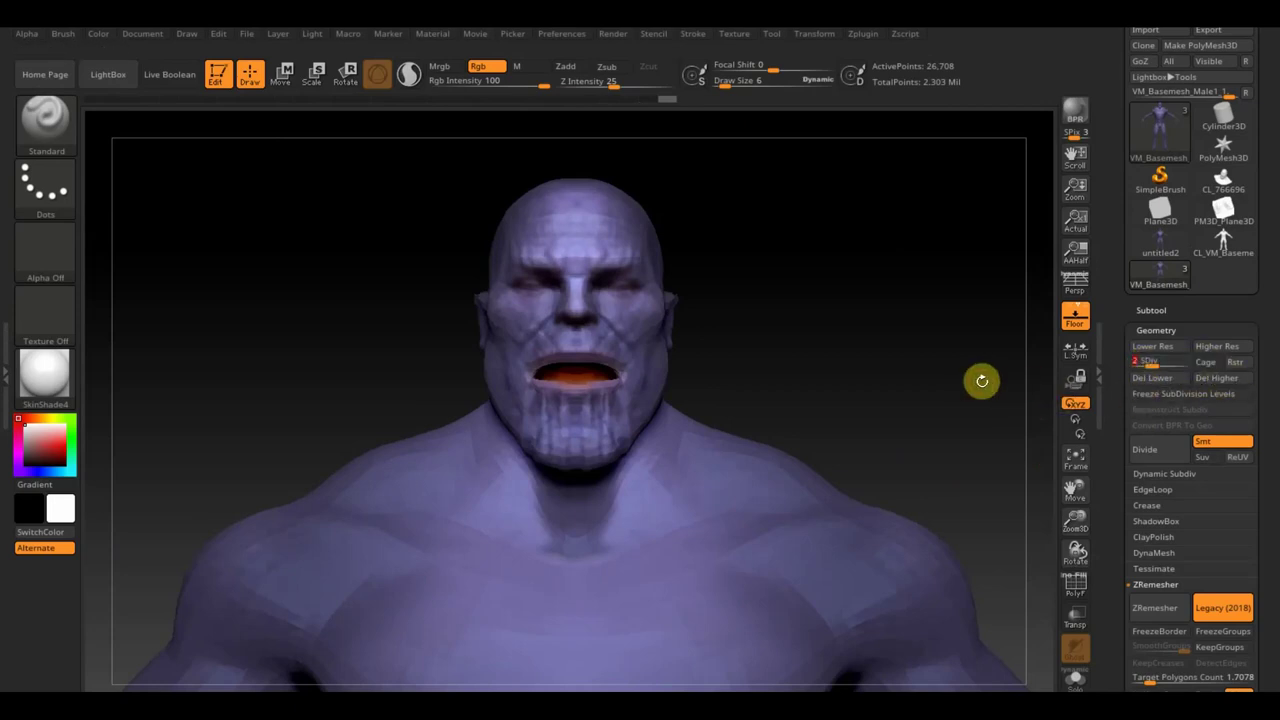
- Orbit around the face and turn on the PolyF polygon wireframe
{"action": "mouse_move", "coordinate": [980, 366]}
{"action": "left_mouse_down"}
{"action": "mouse_move", "coordinate": [874, 334]}
{"action": "mouse_move", "coordinate": [949, 340]}
{"action": "mouse_move", "coordinate": [835, 352]}
{"action": "mouse_move", "coordinate": [860, 371]}
{"action": "mouse_move", "coordinate": [869, 431]}
{"action": "mouse_move", "coordinate": [851, 371]}
{"action": "left_mouse_up"}
{"action": "mouse_move", "coordinate": [971, 157]}
{"action": "left_mouse_down", "text": "alt"}
{"action": "mouse_move", "coordinate": [975, 523]}
{"action": "mouse_move", "coordinate": [906, 409]}
{"action": "mouse_move", "coordinate": [919, 408]}
{"action": "mouse_move", "coordinate": [906, 454]}
{"action": "mouse_move", "coordinate": [938, 318]}
{"action": "mouse_move", "coordinate": [886, 563]}
{"action": "left_mouse_up", "text": "alt"}
{"action": "left_click_drag", "start_coordinate": [894, 454], "coordinate": [846, 463]}
{"action": "mouse_move", "coordinate": [608, 337]}
{"action": "left_mouse_down"}
{"action": "mouse_move", "coordinate": [791, 314]}
{"action": "mouse_move", "coordinate": [794, 358]}
{"action": "mouse_move", "coordinate": [791, 337]}
{"action": "left_mouse_up"}
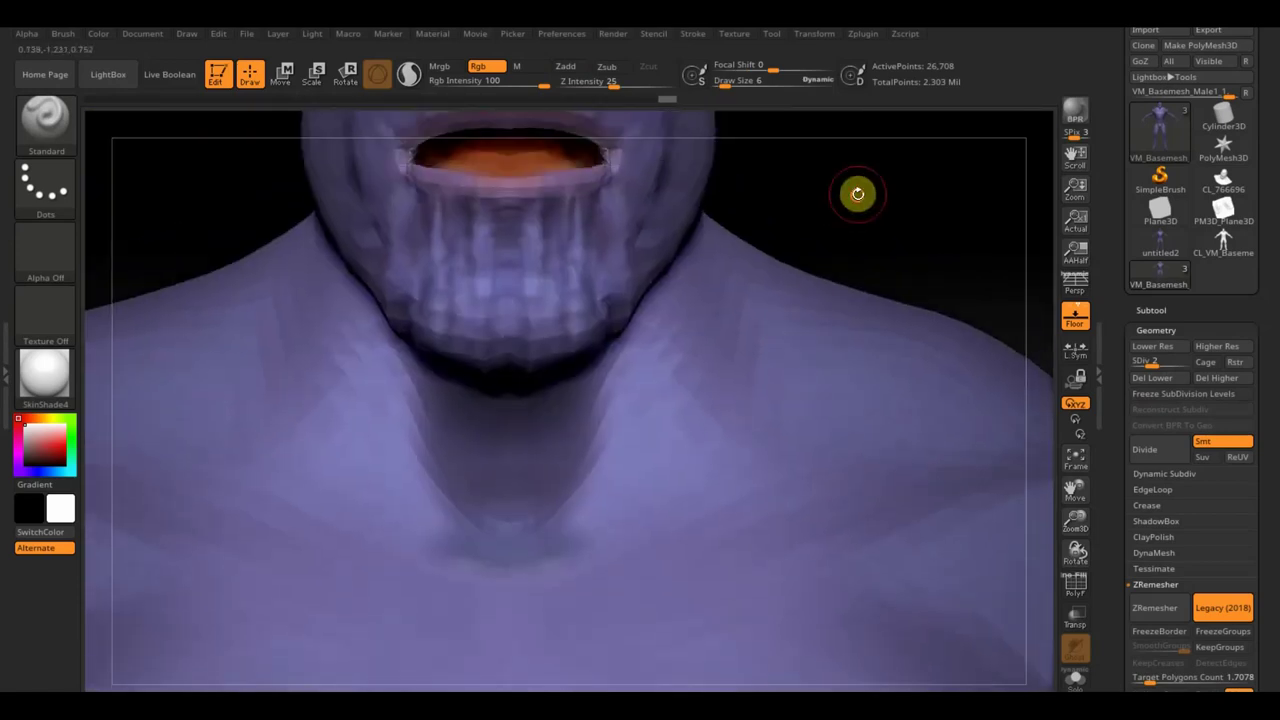
{"action": "left_click_drag", "start_coordinate": [857, 194], "coordinate": [891, 560], "text": "alt"}
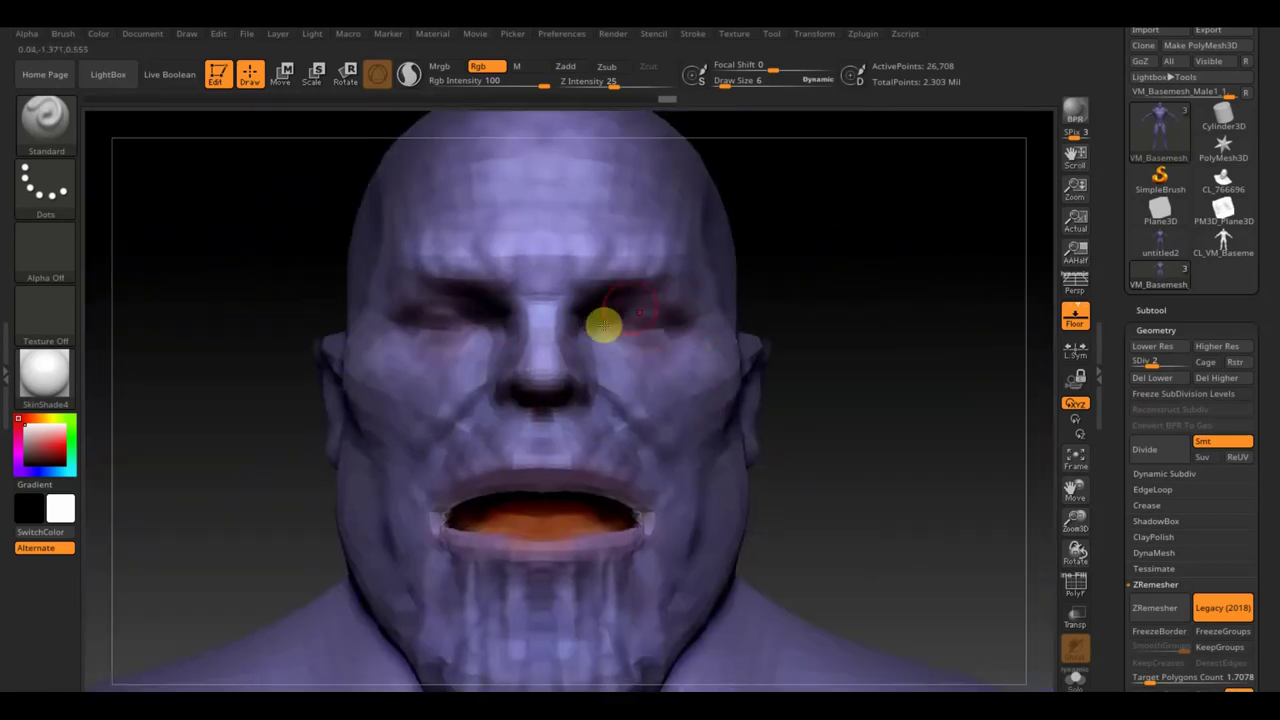
{"action": "left_click", "coordinate": [1072, 587]}
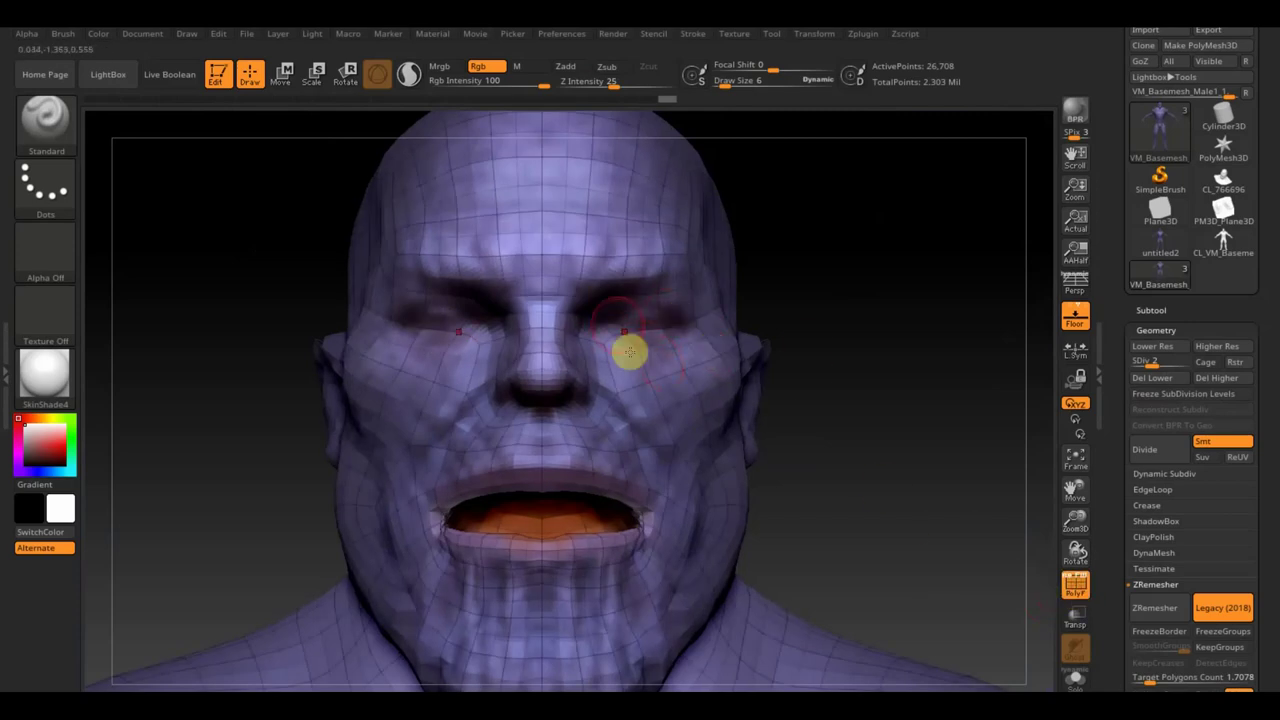
{"action": "mouse_move", "coordinate": [913, 398]}
{"action": "left_mouse_down"}
{"action": "mouse_move", "coordinate": [883, 400]}
{"action": "mouse_move", "coordinate": [897, 457]}
{"action": "mouse_move", "coordinate": [805, 690]}
{"action": "mouse_move", "coordinate": [834, 403]}
{"action": "mouse_move", "coordinate": [840, 480]}
{"action": "mouse_move", "coordinate": [814, 623]}
{"action": "mouse_move", "coordinate": [897, 346]}
{"action": "mouse_move", "coordinate": [839, 348]}
{"action": "mouse_move", "coordinate": [869, 340]}
{"action": "left_mouse_up"}
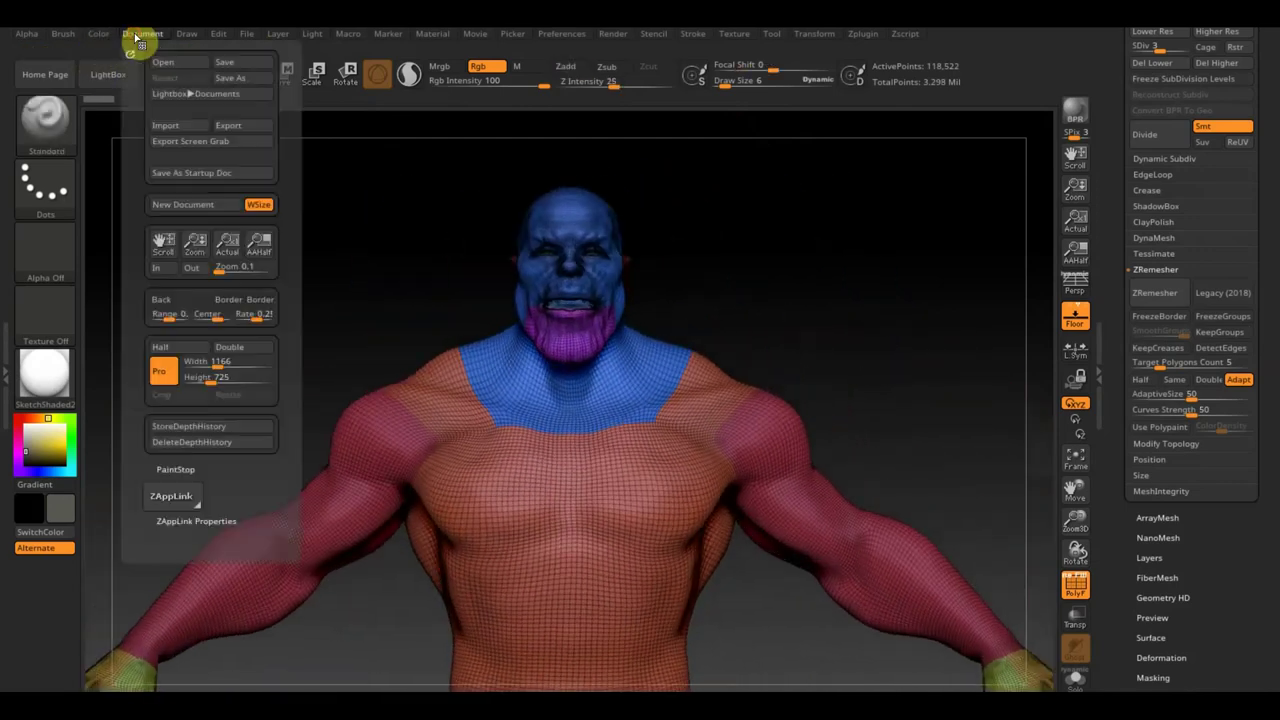
- Brighten the viewport background using the Document Back Range setting
{"action": "left_click", "coordinate": [145, 40]}
{"action": "left_click_drag", "start_coordinate": [209, 318], "coordinate": [205, 318]}
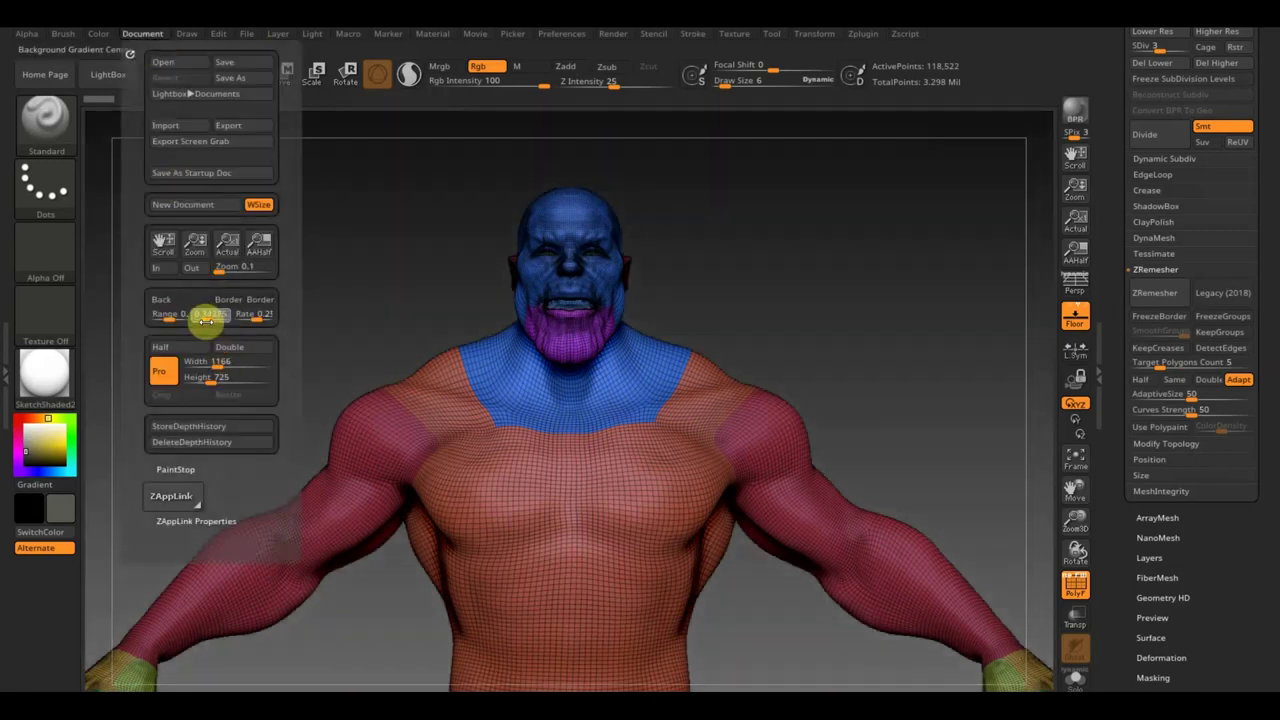
{"action": "left_click_drag", "start_coordinate": [812, 346], "coordinate": [815, 371], "text": "alt"}
{"action": "left_click_drag", "start_coordinate": [937, 227], "coordinate": [926, 540], "text": "alt"}
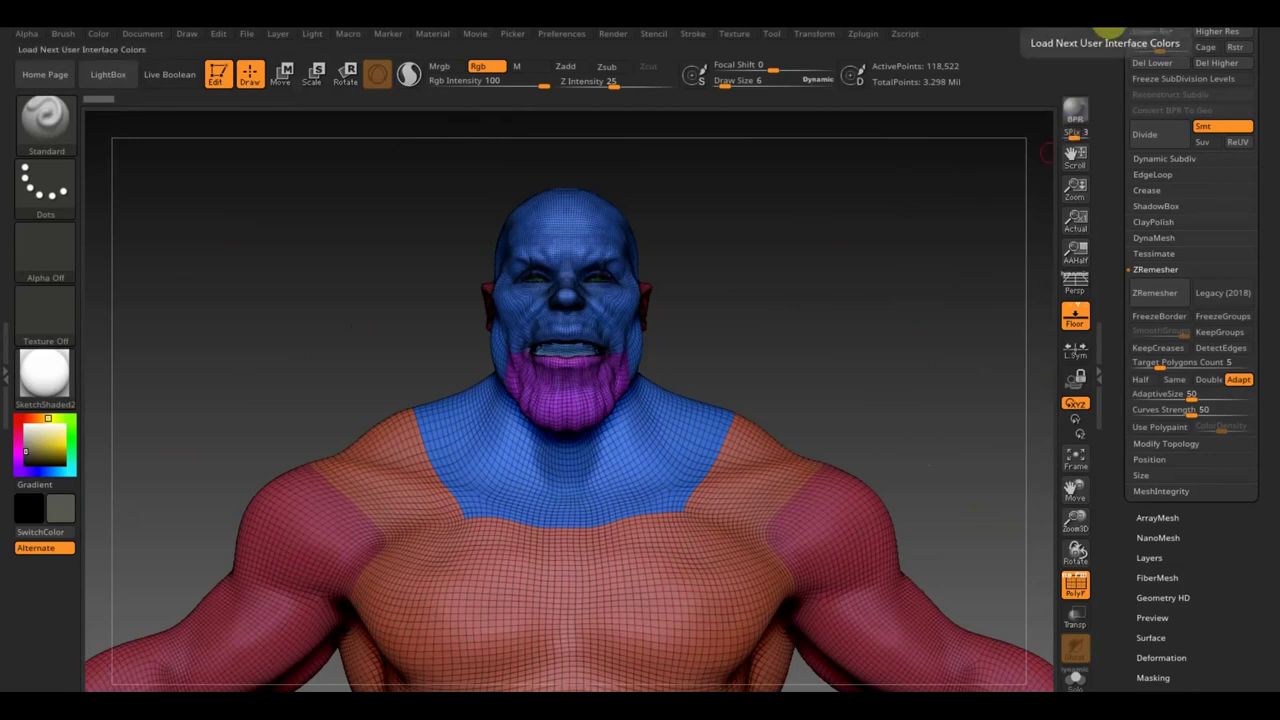
- Reload the default UI colours and settle on the compact_UI layout
{"action": "left_click", "coordinate": [1110, 33]}
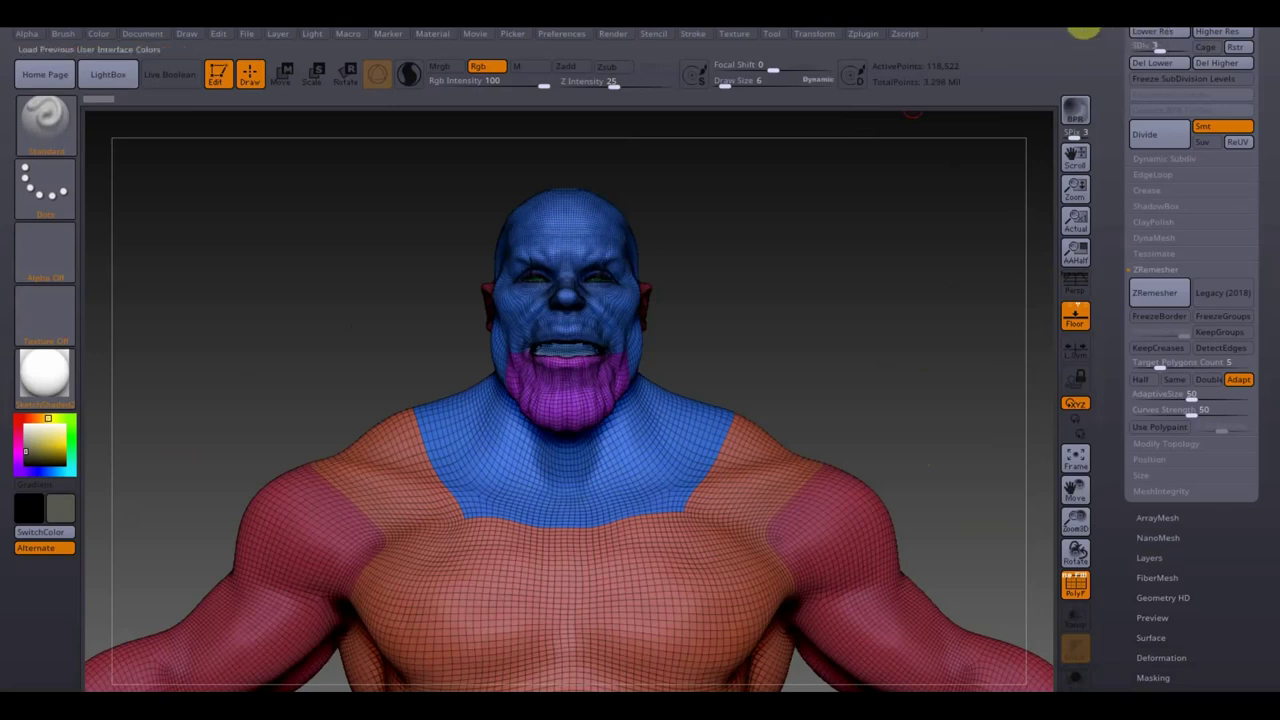
{"action": "left_click", "coordinate": [1075, 32]}
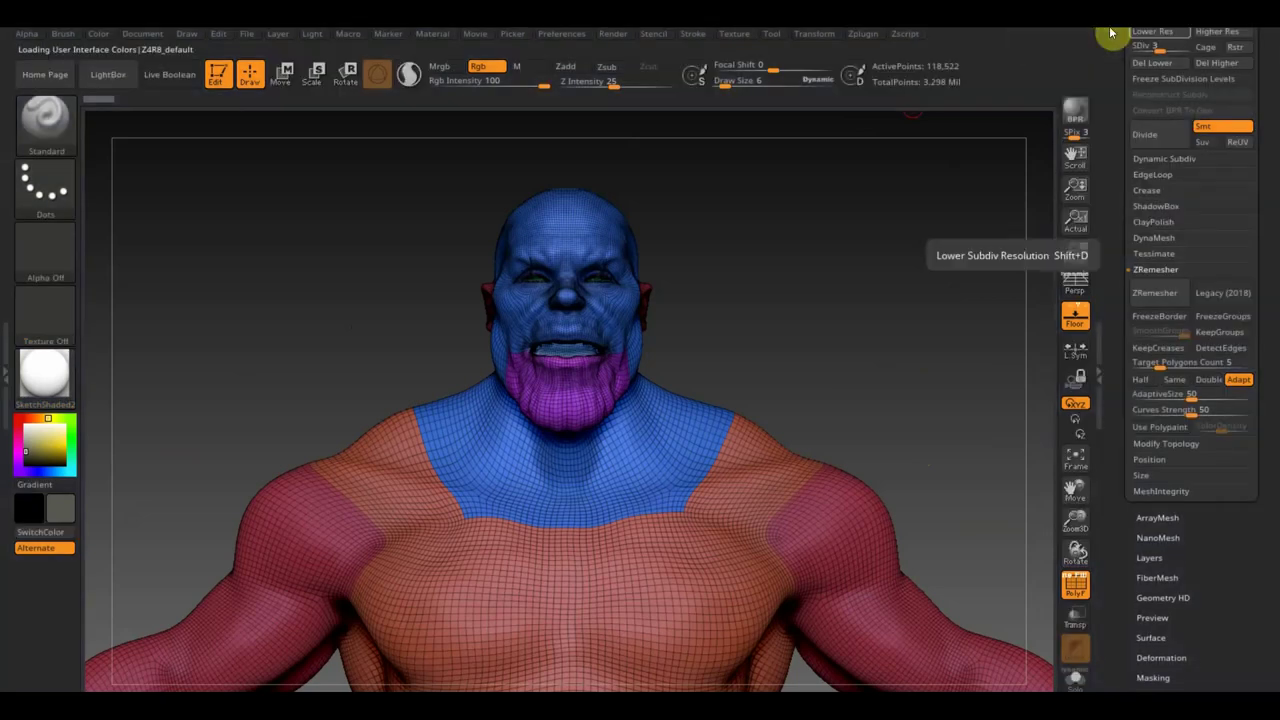
{"action": "left_click", "coordinate": [1170, 33]}
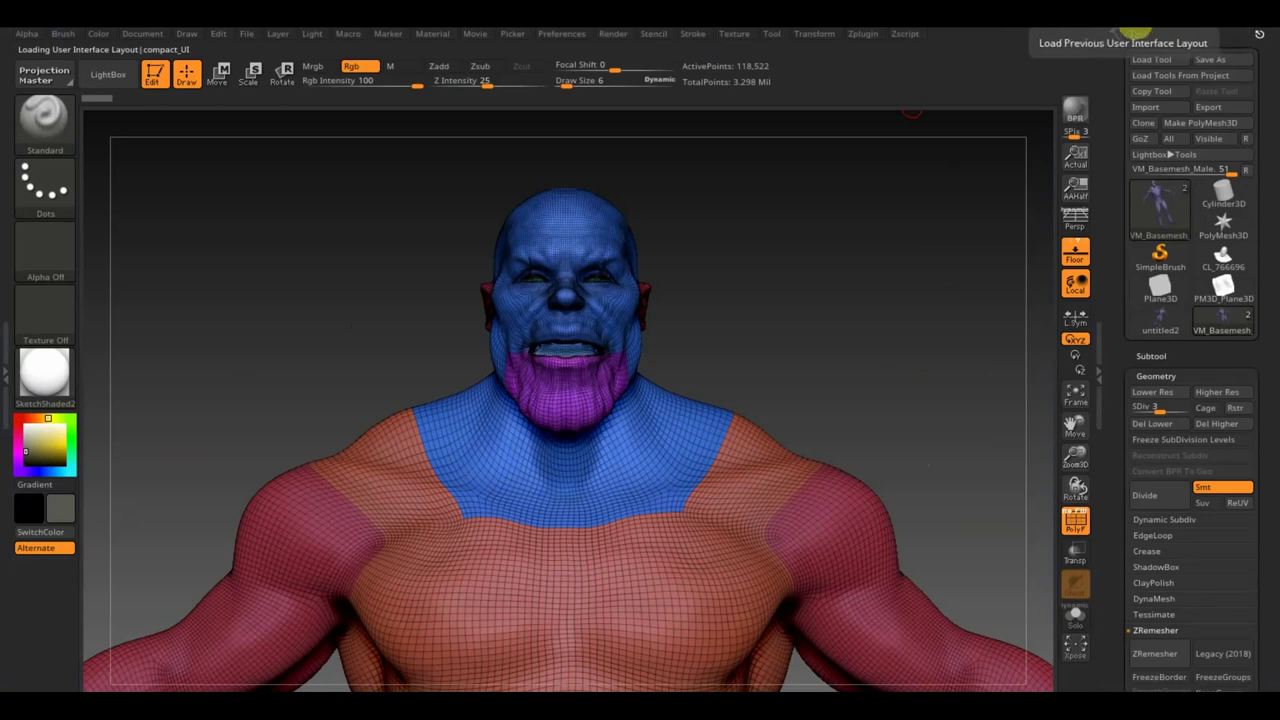
{"action": "left_click", "coordinate": [1128, 34]}
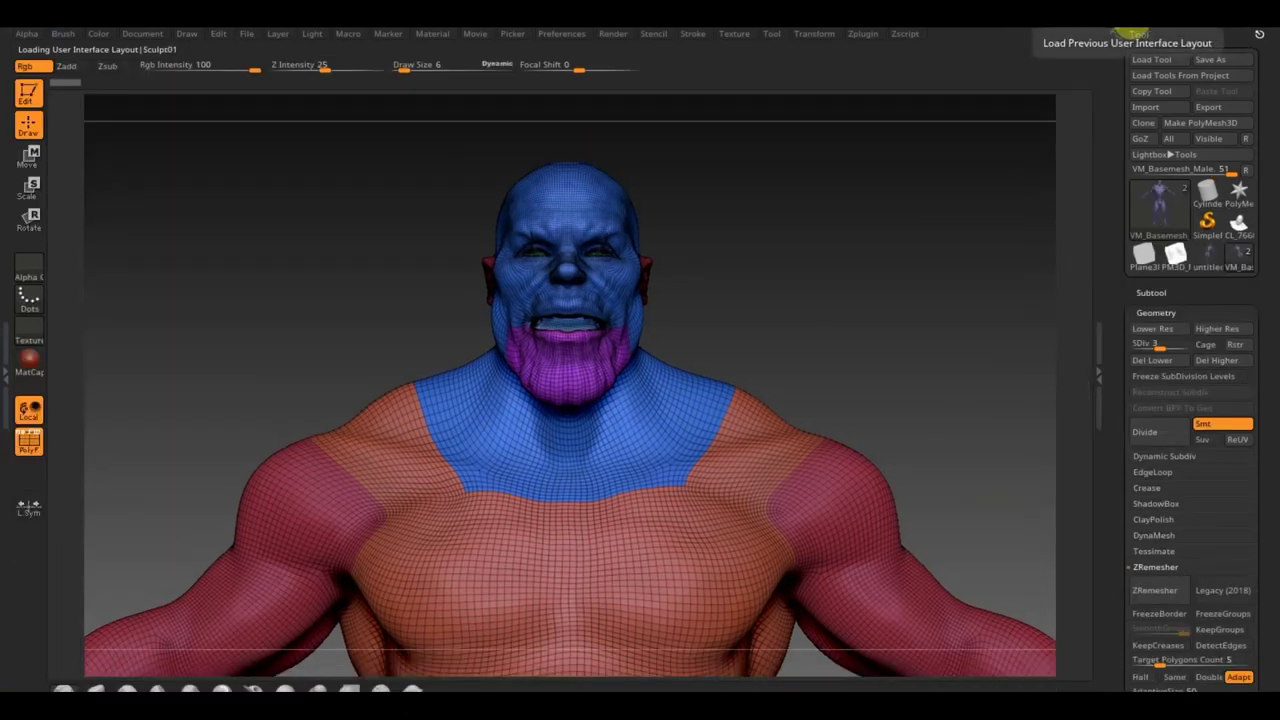
{"action": "left_click", "coordinate": [1157, 35]}
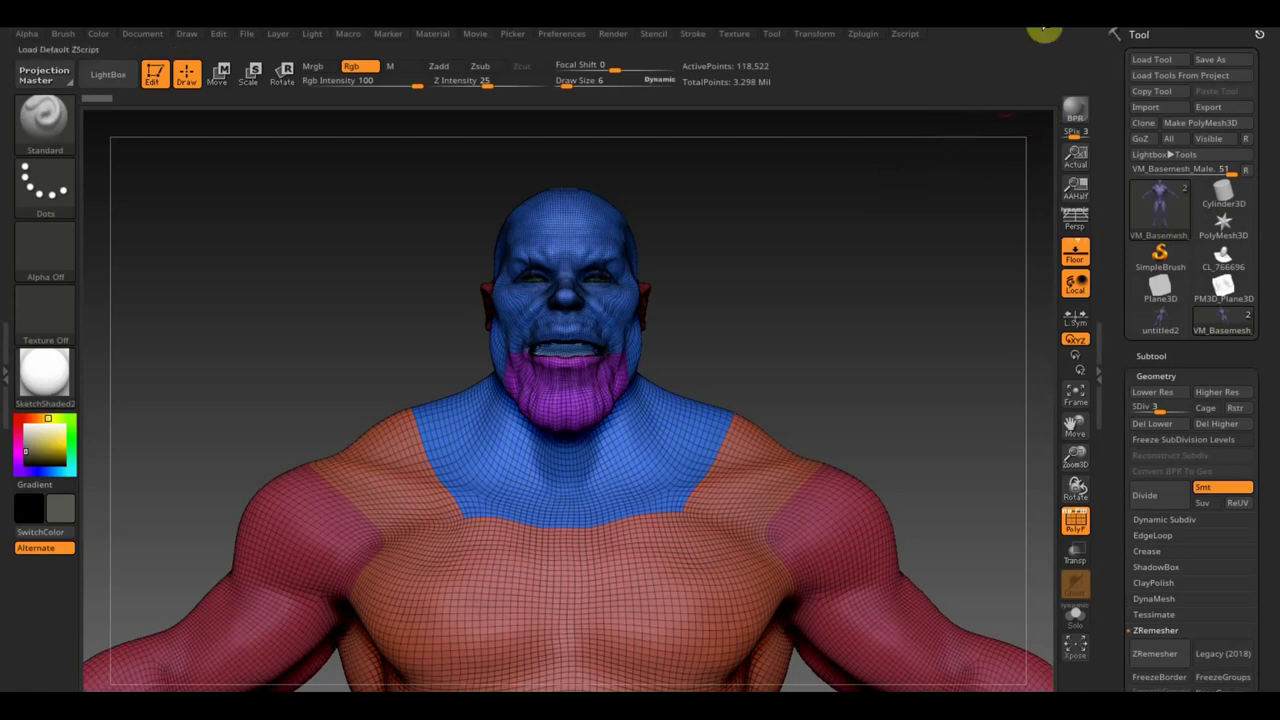
- Drop the sculpt to subdivision level 1 with the SDiv slider
{"action": "left_click_drag", "start_coordinate": [671, 330], "coordinate": [920, 390]}
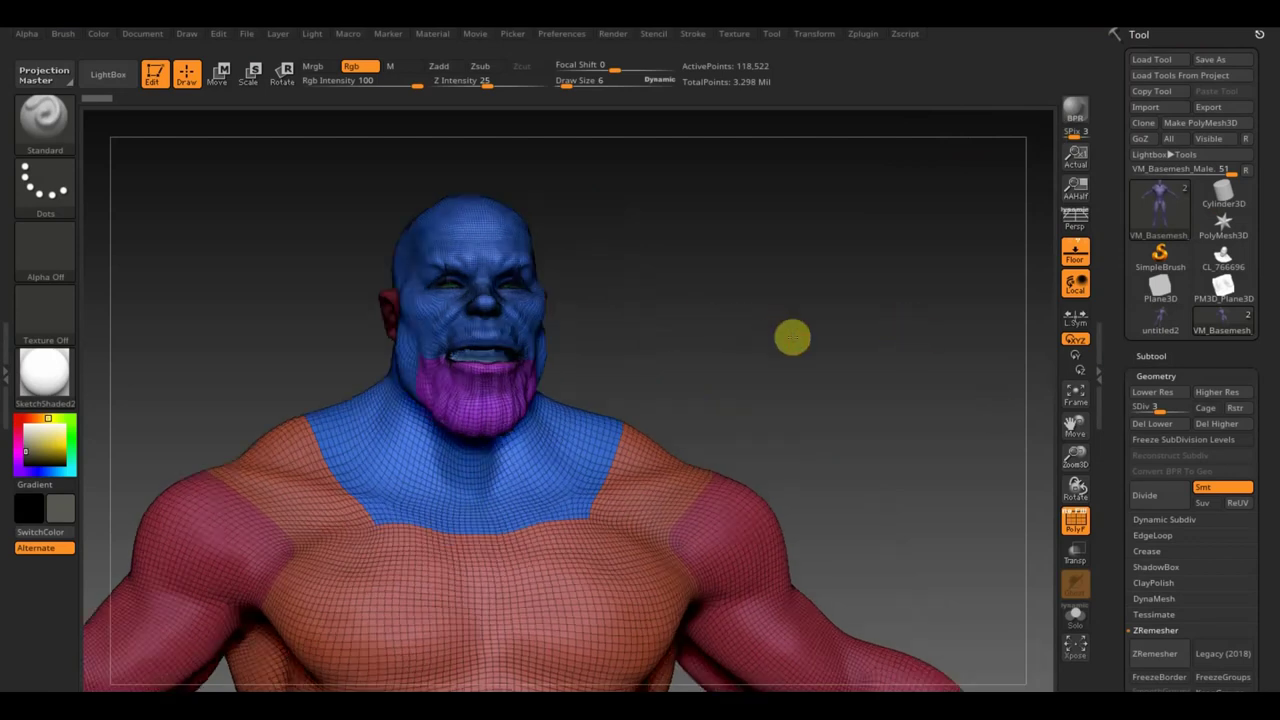
{"action": "left_click", "coordinate": [1158, 409]}
{"action": "mouse_move", "coordinate": [1040, 400]}
{"action": "left_mouse_down"}
{"action": "mouse_move", "coordinate": [986, 371]}
{"action": "mouse_move", "coordinate": [1029, 377]}
{"action": "mouse_move", "coordinate": [986, 386]}
{"action": "left_mouse_up"}
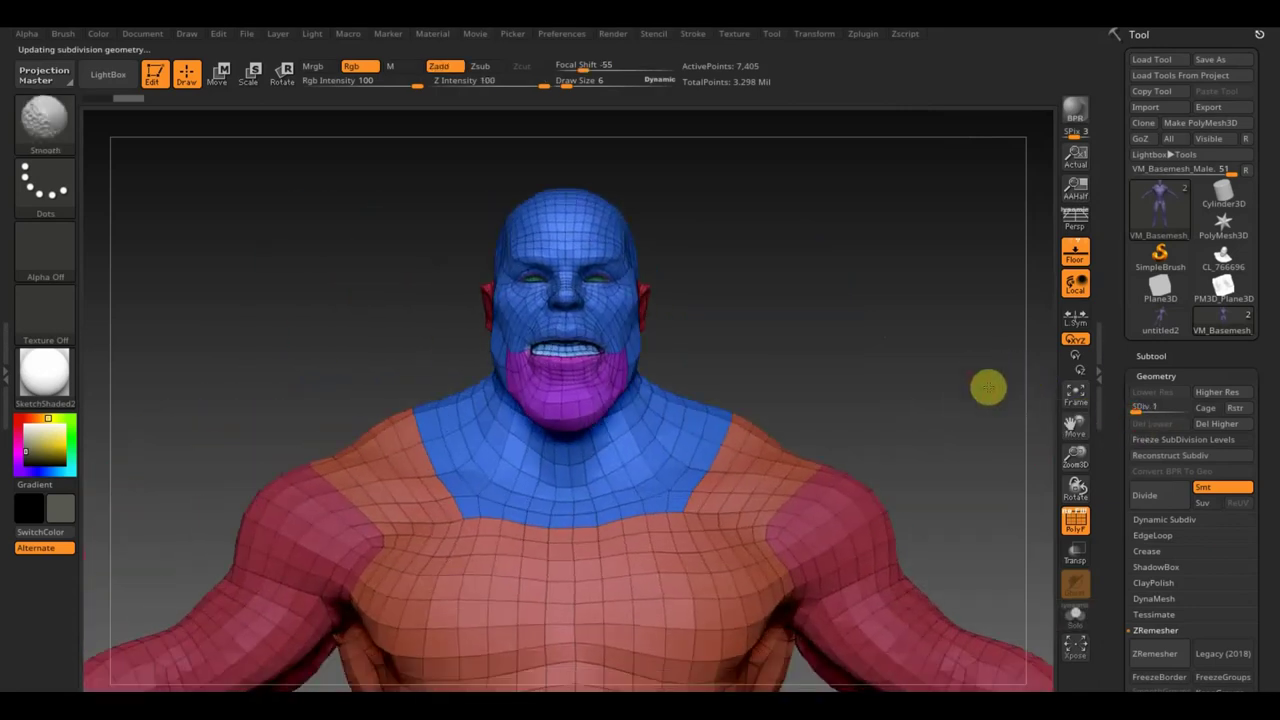
{"action": "mouse_move", "coordinate": [901, 345]}
{"action": "left_mouse_down"}
{"action": "mouse_move", "coordinate": [909, 377]}
{"action": "mouse_move", "coordinate": [946, 211]}
{"action": "mouse_move", "coordinate": [990, 433]}
{"action": "left_mouse_up"}
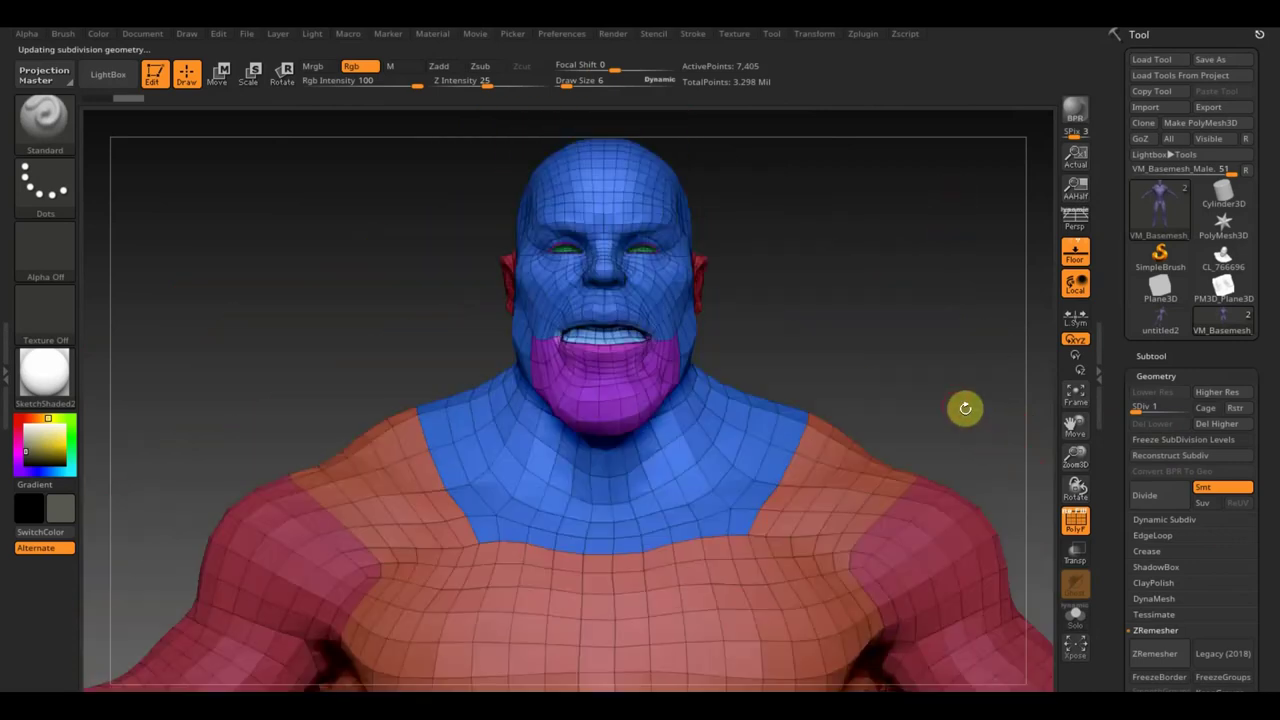
{"action": "left_click_drag", "start_coordinate": [936, 392], "coordinate": [955, 394]}
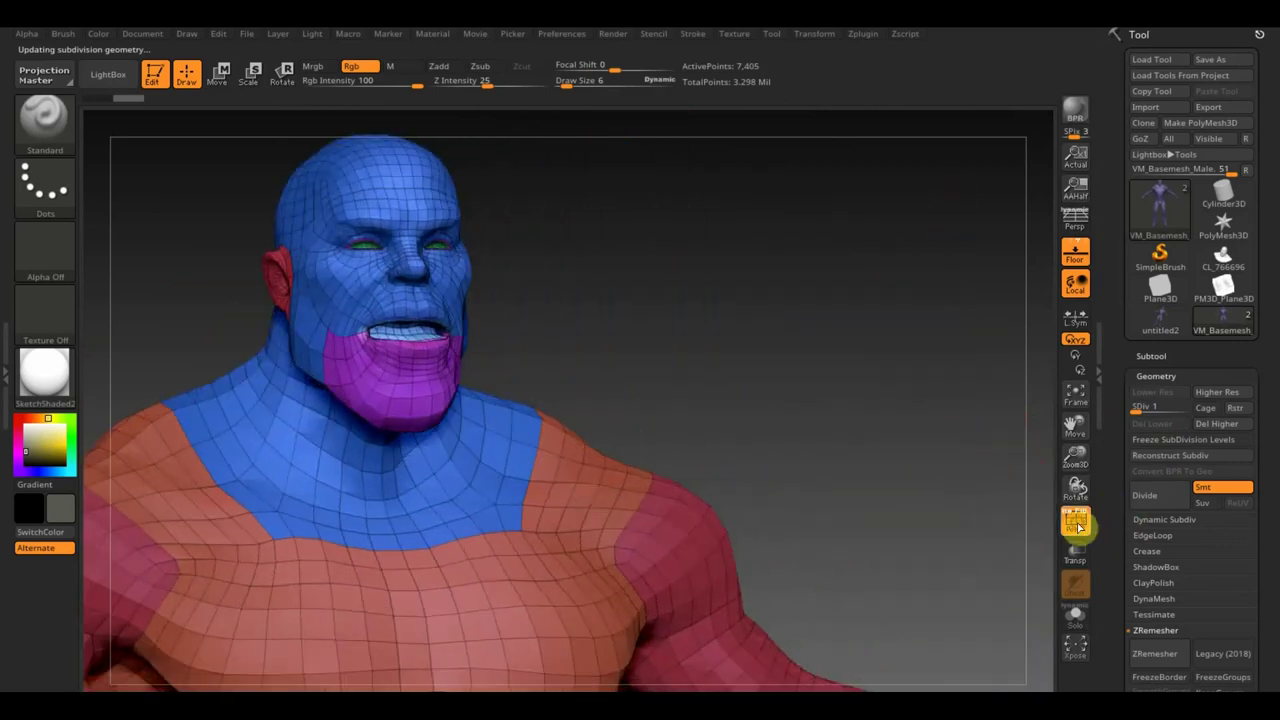
- Hide the PolyF wireframe and inspect the coarse face, mouth, chin and ear
{"action": "left_click", "coordinate": [1075, 520]}
{"action": "mouse_move", "coordinate": [809, 357]}
{"action": "left_mouse_down", "text": "alt"}
{"action": "mouse_move", "coordinate": [840, 446]}
{"action": "mouse_move", "coordinate": [774, 341]}
{"action": "mouse_move", "coordinate": [829, 380]}
{"action": "mouse_move", "coordinate": [886, 620]}
{"action": "left_mouse_up", "text": "alt"}
{"action": "left_click_drag", "start_coordinate": [984, 141], "coordinate": [977, 134]}
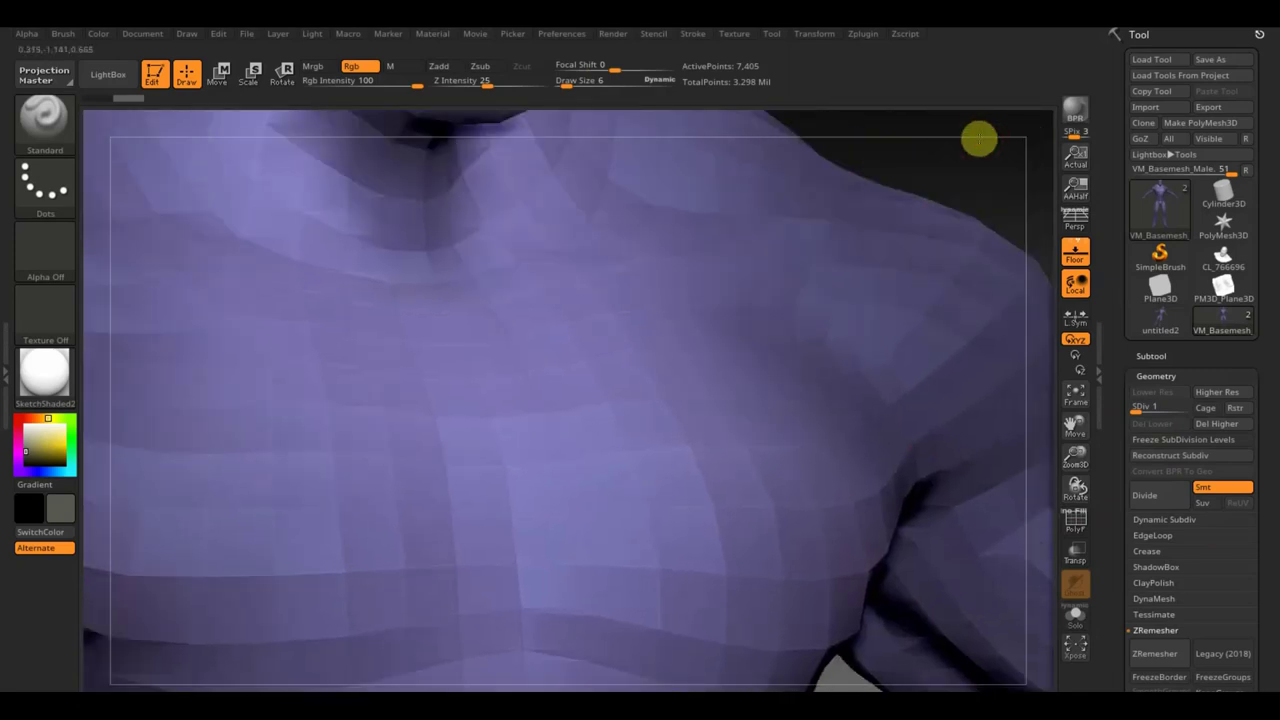
{"action": "left_click_drag", "start_coordinate": [1075, 457], "coordinate": [1074, 606]}
{"action": "mouse_move", "coordinate": [869, 340]}
{"action": "left_mouse_down", "text": "alt"}
{"action": "mouse_move", "coordinate": [862, 420]}
{"action": "mouse_move", "coordinate": [846, 423]}
{"action": "mouse_move", "coordinate": [803, 309]}
{"action": "left_mouse_up", "text": "alt"}
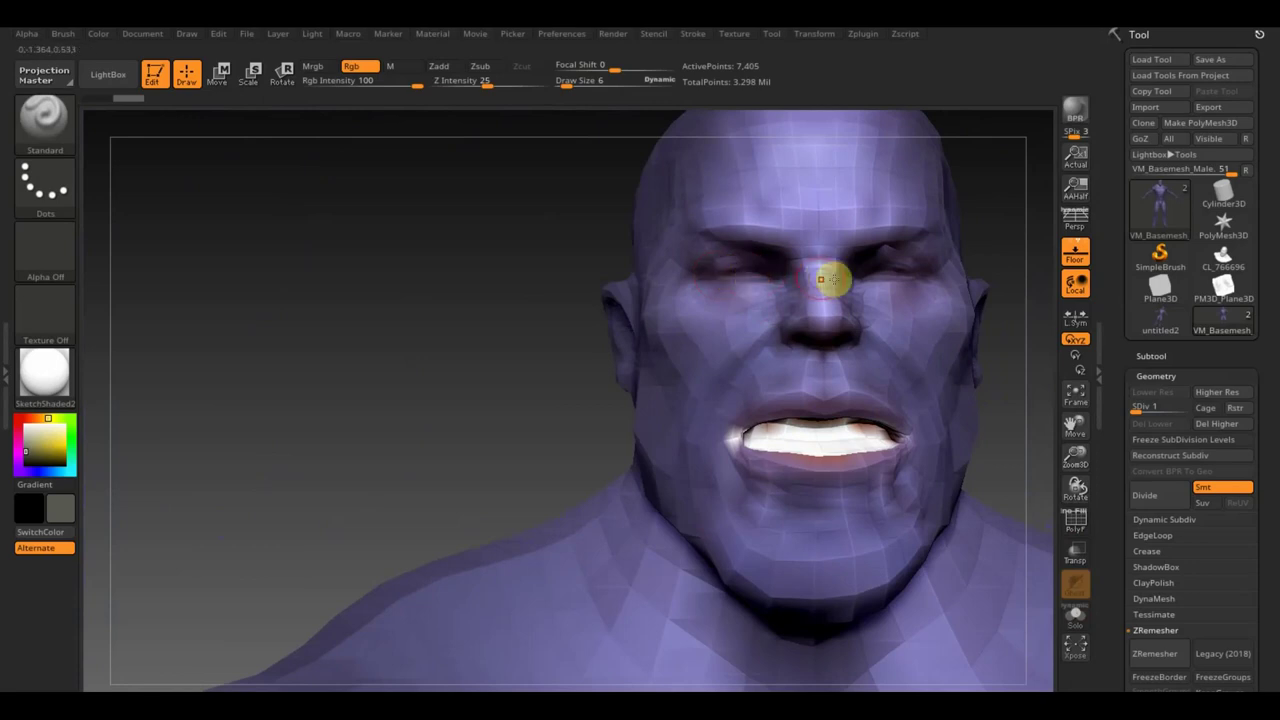
{"action": "mouse_move", "coordinate": [497, 320]}
{"action": "left_mouse_down", "text": "alt"}
{"action": "mouse_move", "coordinate": [506, 331]}
{"action": "mouse_move", "coordinate": [521, 321]}
{"action": "mouse_move", "coordinate": [183, 337]}
{"action": "left_mouse_up", "text": "alt"}
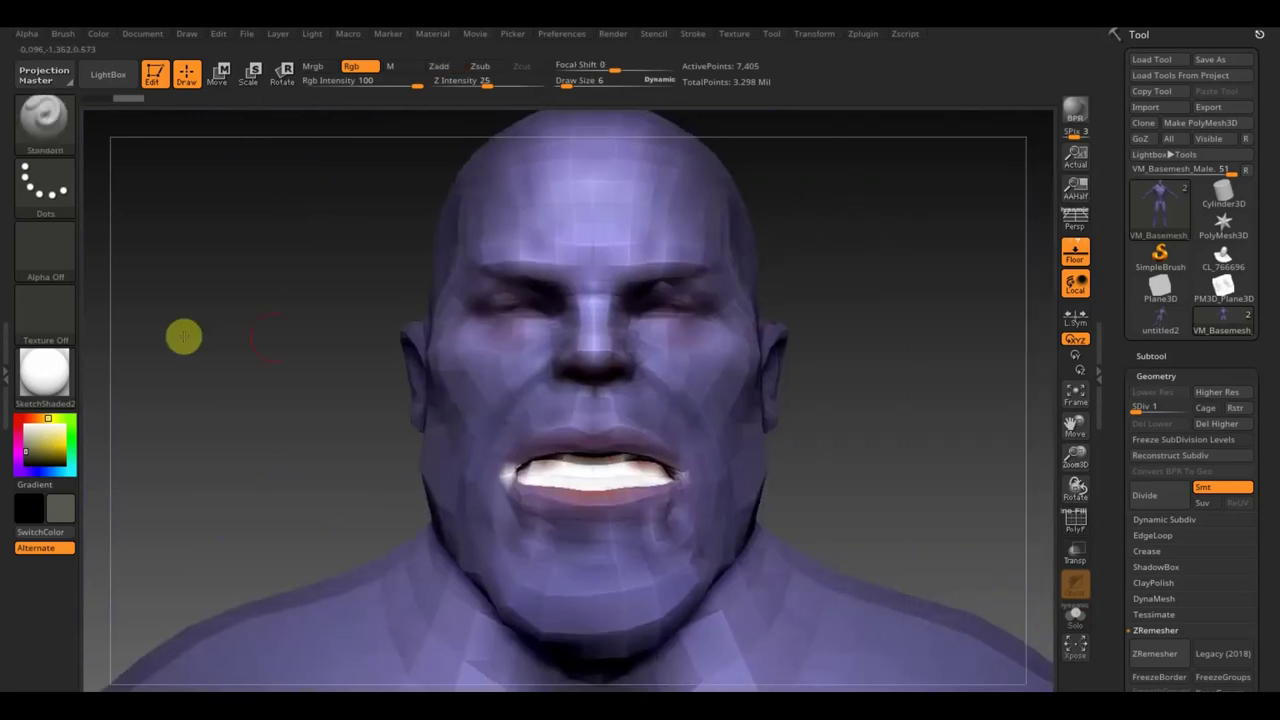
{"action": "mouse_move", "coordinate": [731, 317]}
{"action": "left_mouse_down", "text": "alt"}
{"action": "mouse_move", "coordinate": [877, 289]}
{"action": "mouse_move", "coordinate": [879, 308]}
{"action": "mouse_move", "coordinate": [914, 166]}
{"action": "mouse_move", "coordinate": [906, 537]}
{"action": "mouse_move", "coordinate": [880, 416]}
{"action": "mouse_move", "coordinate": [903, 417]}
{"action": "mouse_move", "coordinate": [889, 417]}
{"action": "mouse_move", "coordinate": [903, 437]}
{"action": "mouse_move", "coordinate": [858, 456]}
{"action": "mouse_move", "coordinate": [869, 457]}
{"action": "mouse_move", "coordinate": [514, 437]}
{"action": "mouse_move", "coordinate": [1100, 443]}
{"action": "left_mouse_up", "text": "alt"}
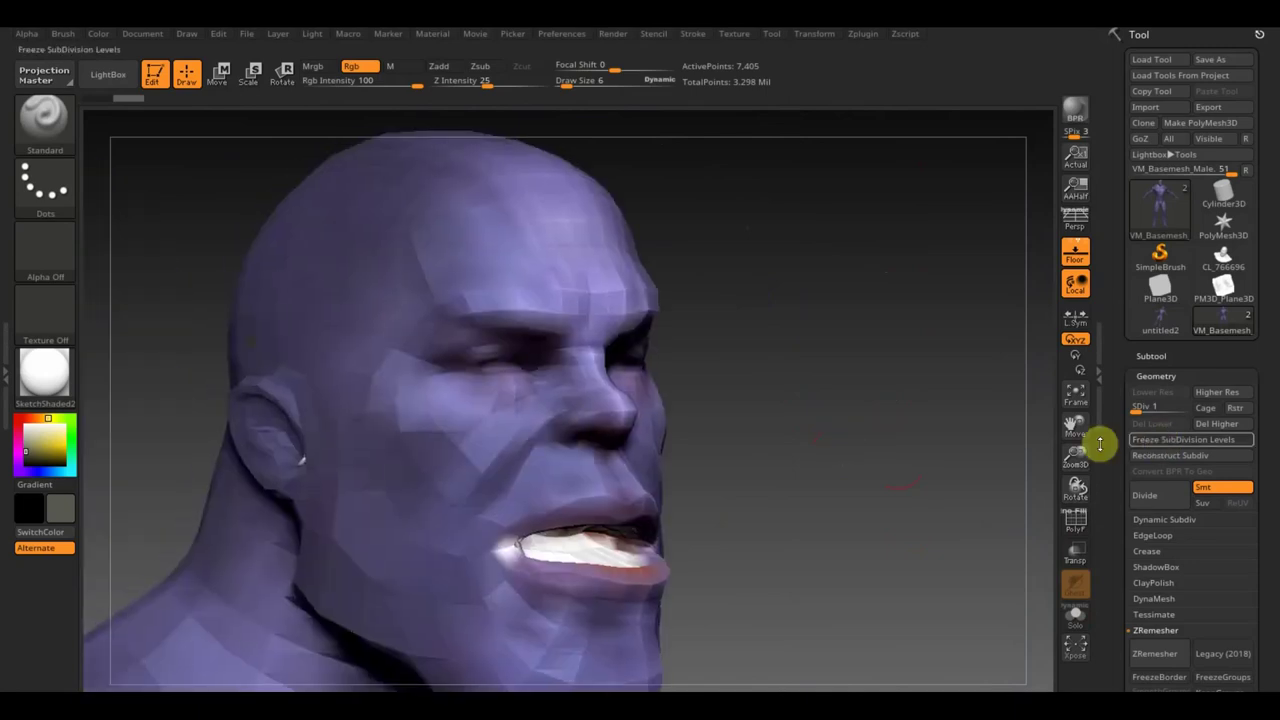
{"action": "mouse_move", "coordinate": [926, 424]}
{"action": "left_mouse_down"}
{"action": "mouse_move", "coordinate": [940, 454]}
{"action": "mouse_move", "coordinate": [1006, 237]}
{"action": "mouse_move", "coordinate": [880, 510]}
{"action": "mouse_move", "coordinate": [817, 609]}
{"action": "mouse_move", "coordinate": [869, 666]}
{"action": "left_mouse_up"}
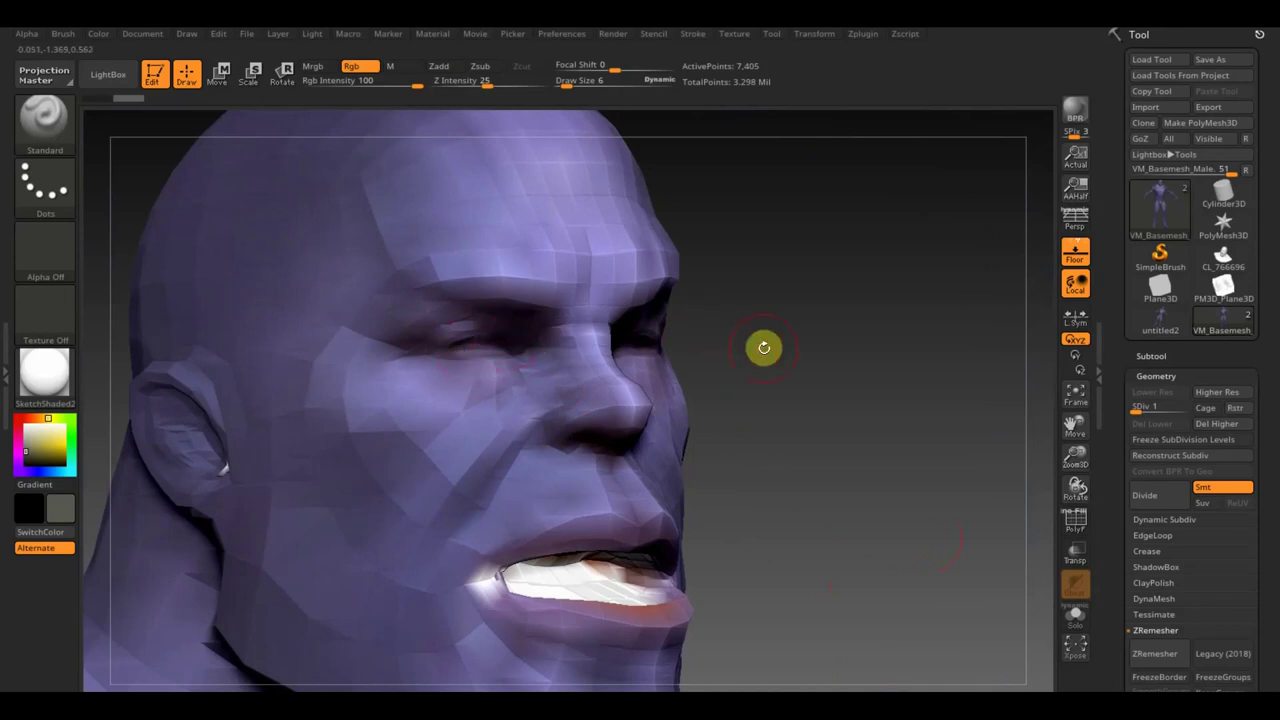
{"action": "left_click_drag", "start_coordinate": [763, 346], "coordinate": [745, 351]}
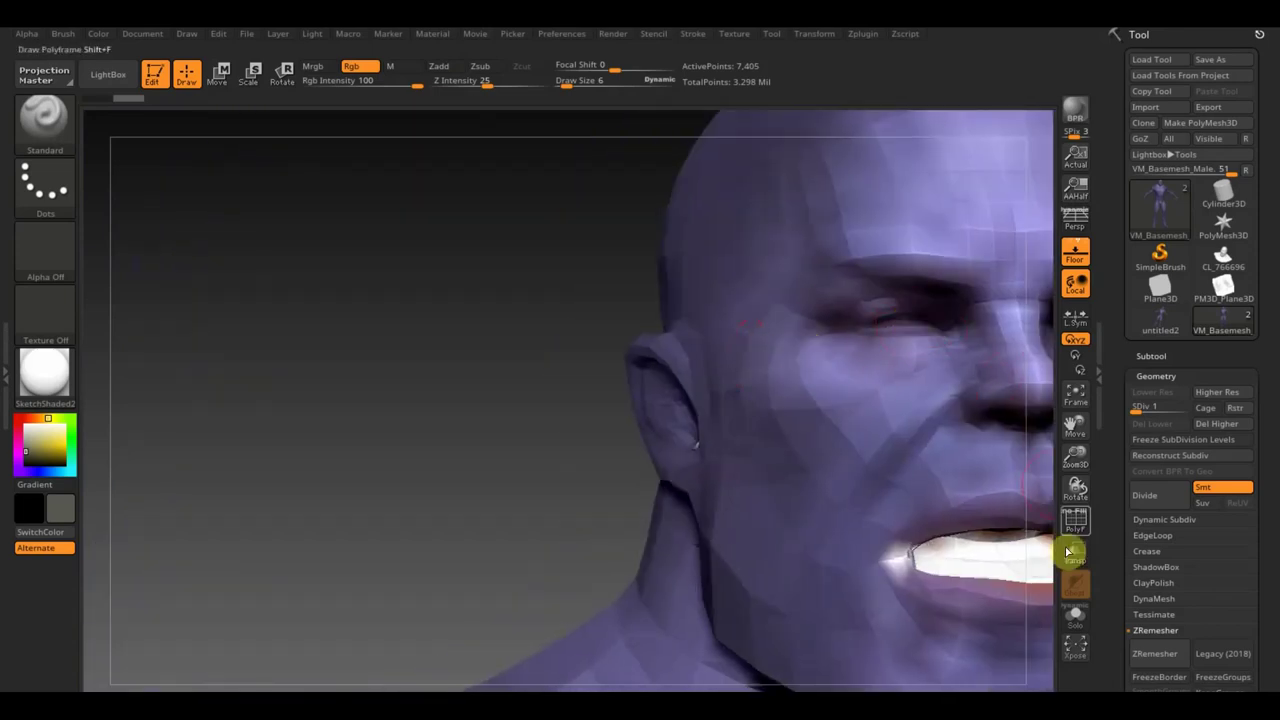
{"action": "left_click", "coordinate": [1155, 356]}
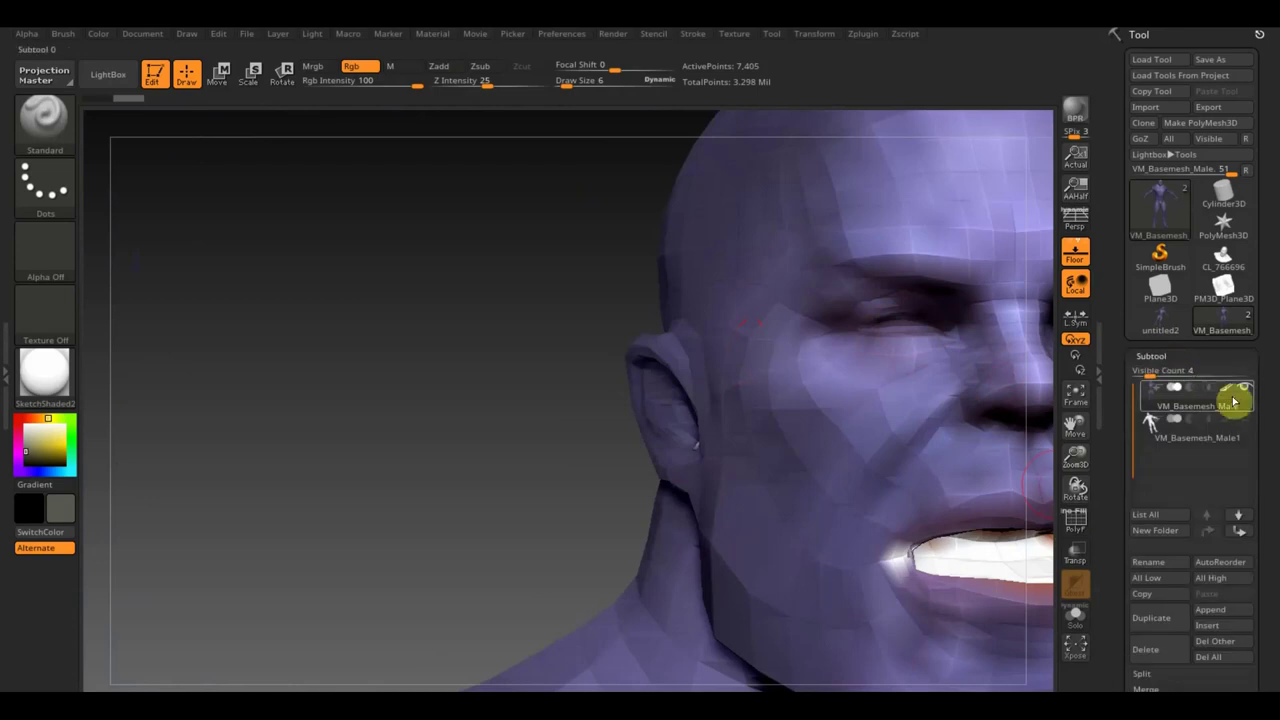
- Select the VM_Basemesh_Male subtool and orbit the head to a frontal view
{"action": "left_click", "coordinate": [1211, 399]}
{"action": "left_click_drag", "start_coordinate": [491, 334], "coordinate": [15, 366]}
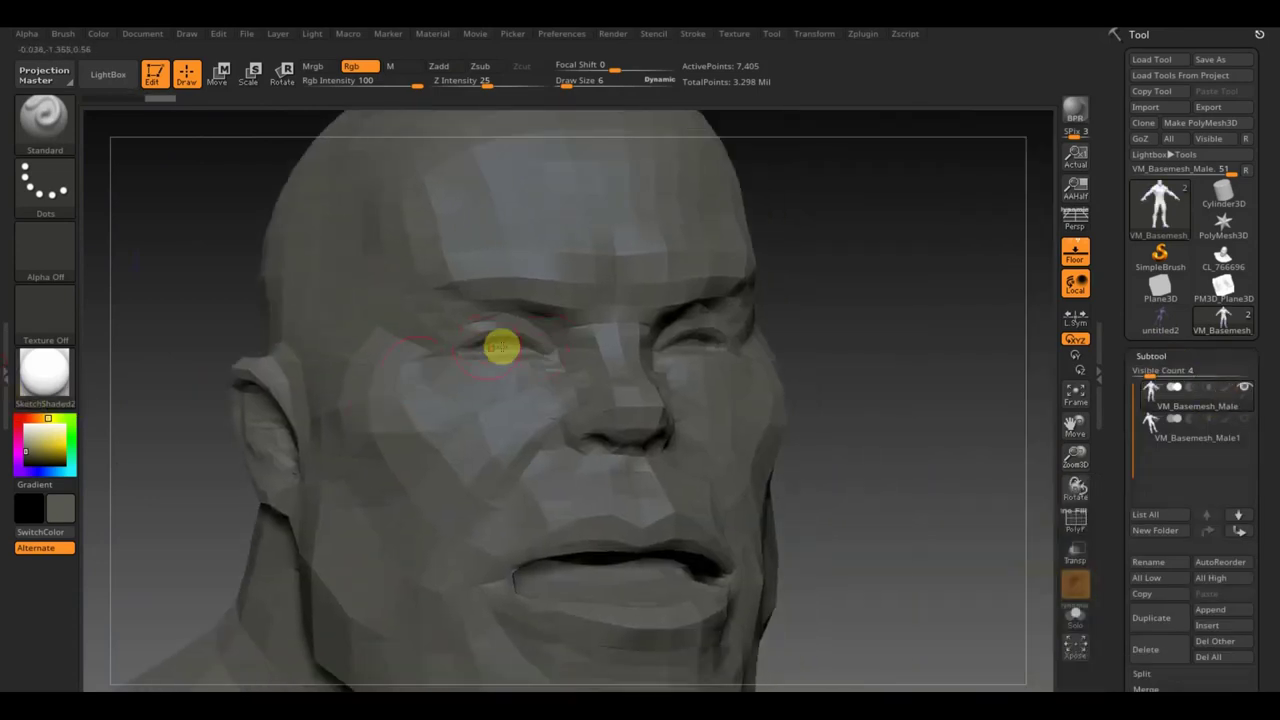
{"action": "left_click_drag", "start_coordinate": [928, 354], "coordinate": [897, 354]}
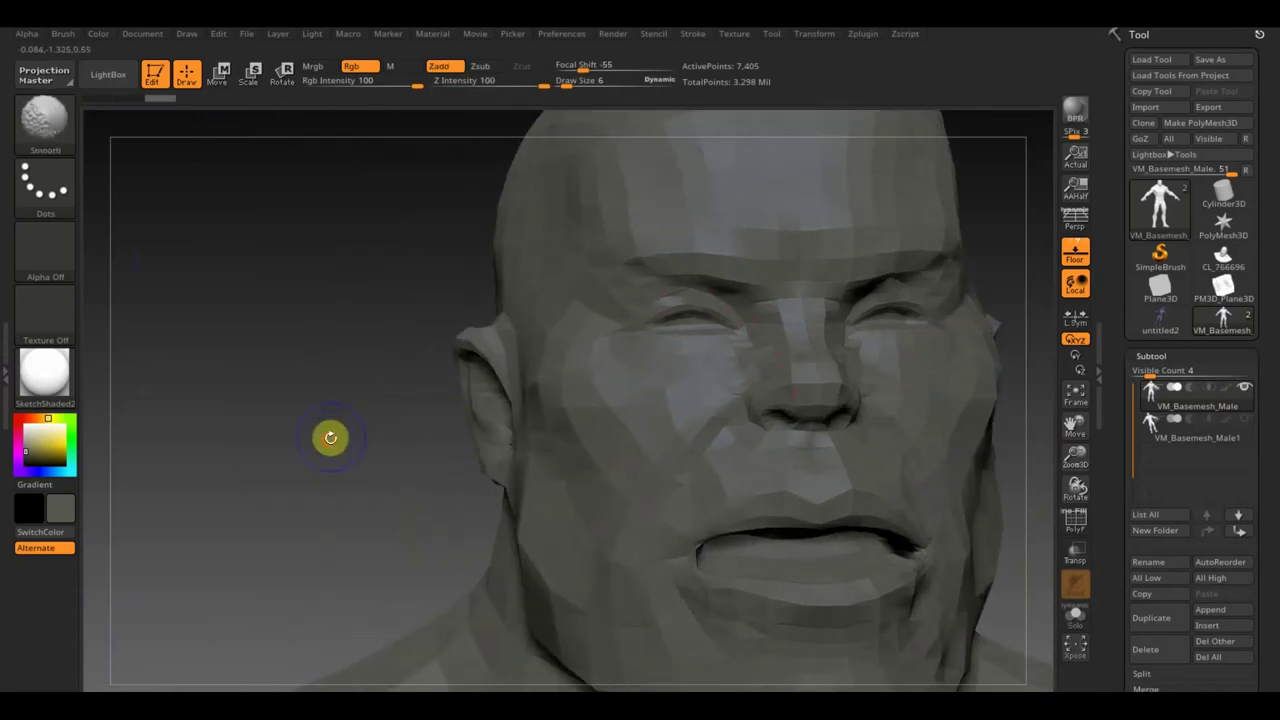
{"action": "left_click_drag", "start_coordinate": [330, 437], "coordinate": [327, 455]}
{"action": "left_click_drag", "start_coordinate": [492, 441], "coordinate": [484, 292]}
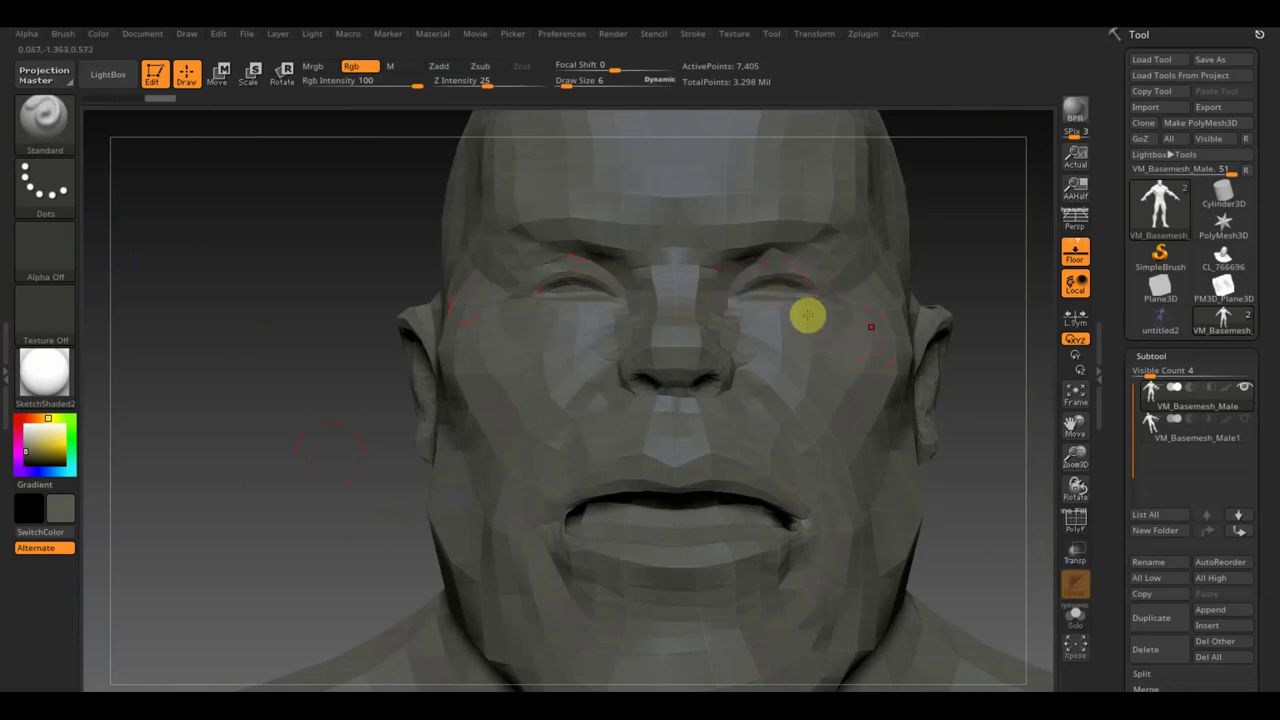
{"action": "left_click_drag", "start_coordinate": [1022, 286], "coordinate": [960, 294]}
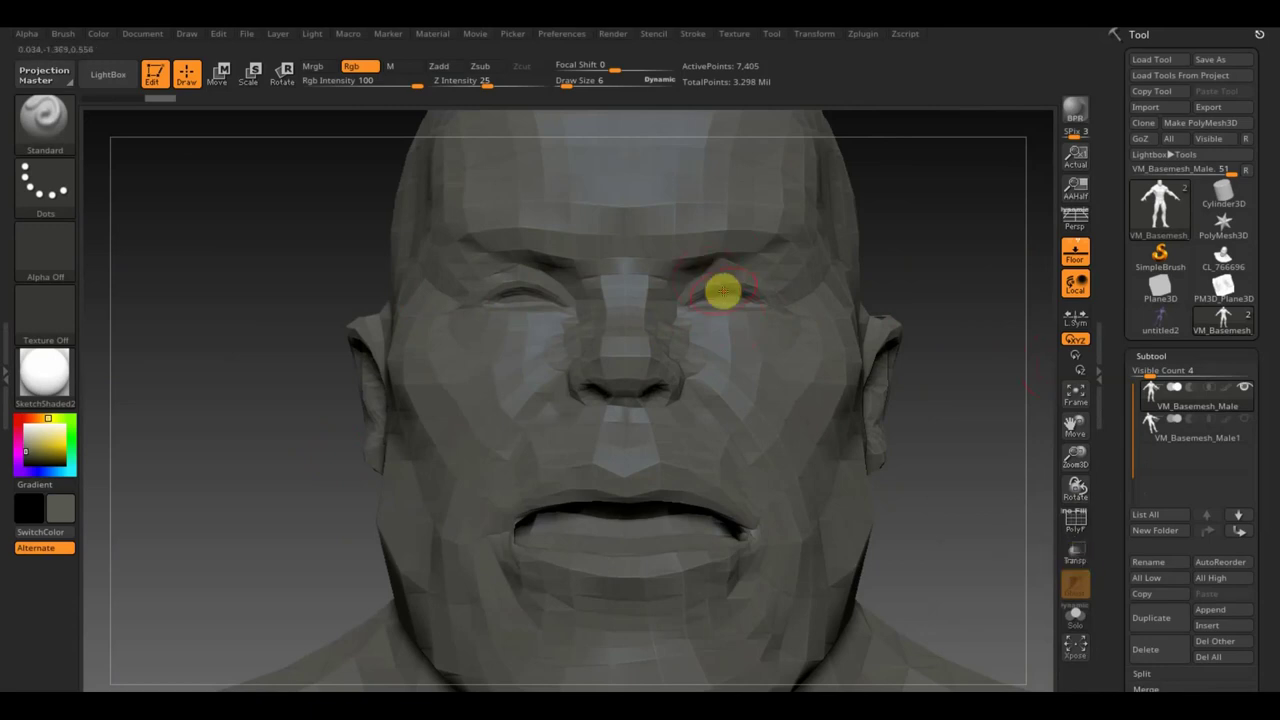
- Raise the basemesh to SDiv 2 in Geometry and frame the full body
{"action": "left_click", "coordinate": [728, 294]}
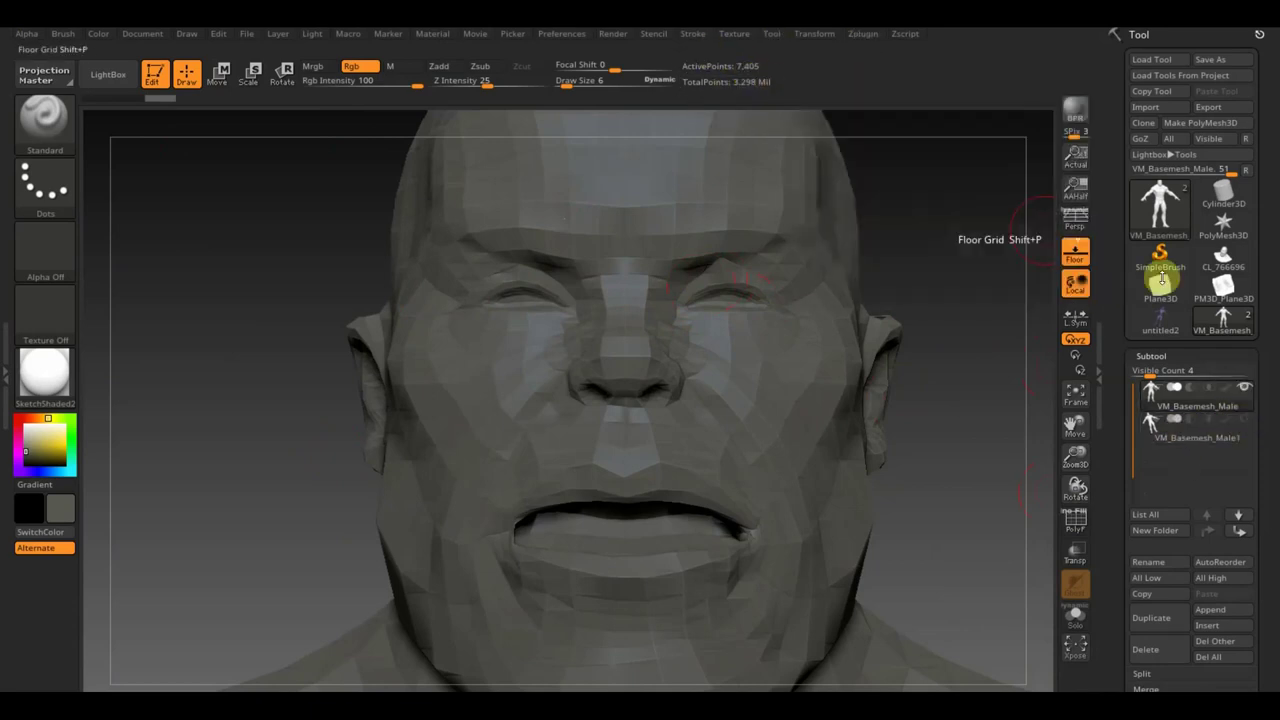
{"action": "left_click_drag", "start_coordinate": [1262, 686], "coordinate": [1266, 459]}
{"action": "left_click", "coordinate": [1158, 647]}
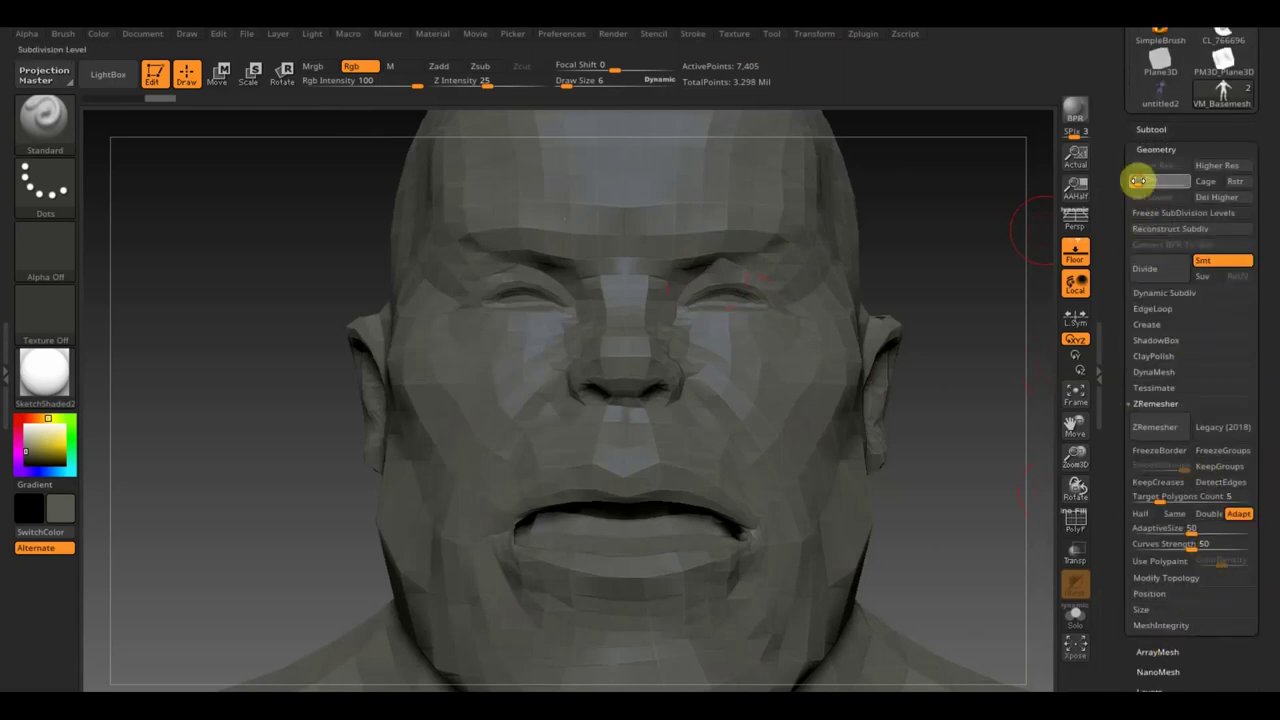
{"action": "left_click_drag", "start_coordinate": [1138, 180], "coordinate": [1148, 181]}
{"action": "left_click_drag", "start_coordinate": [991, 208], "coordinate": [956, 219]}
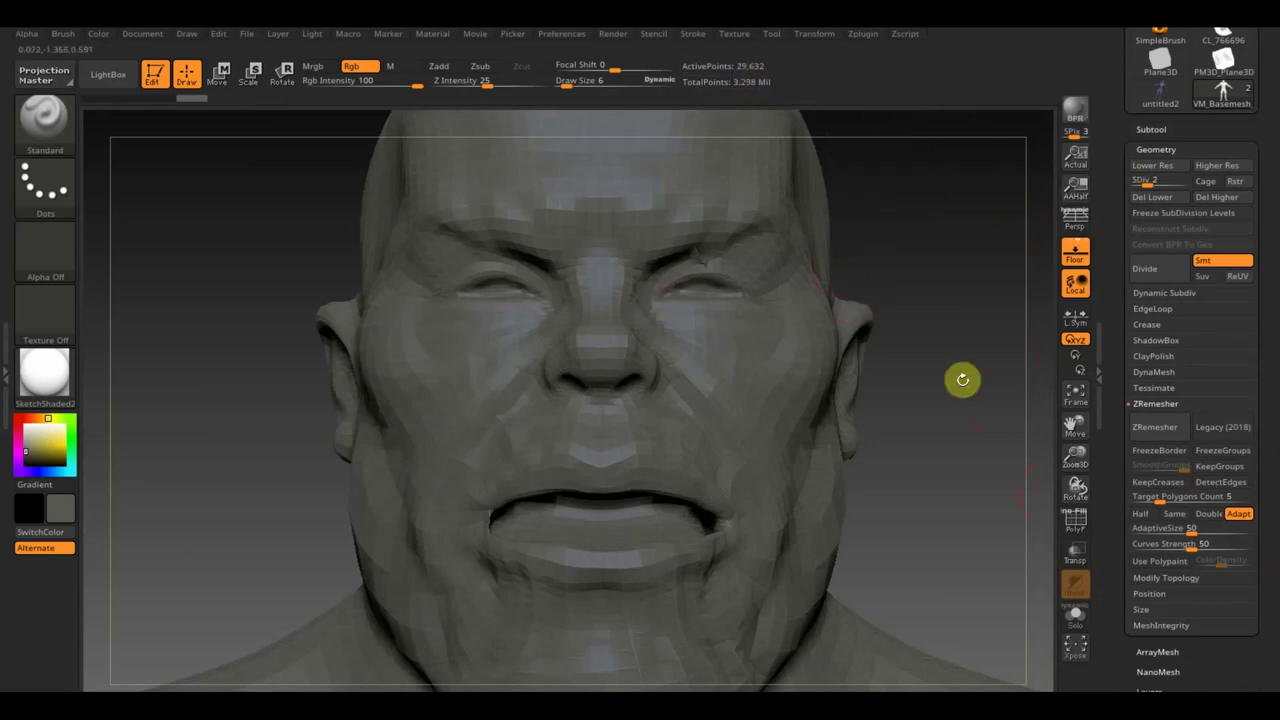
{"action": "mouse_move", "coordinate": [943, 466]}
{"action": "left_mouse_down"}
{"action": "mouse_move", "coordinate": [971, 471]}
{"action": "mouse_move", "coordinate": [926, 443]}
{"action": "left_mouse_up"}
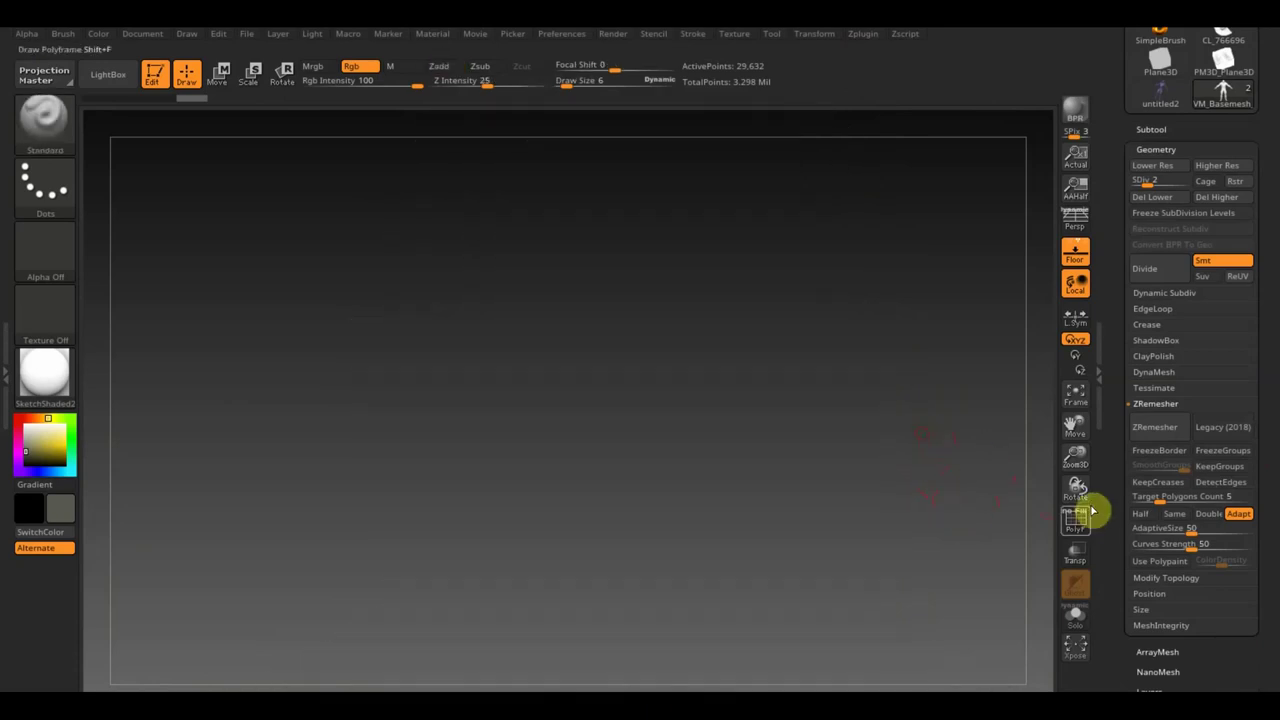
{"action": "left_click", "coordinate": [1075, 403]}
{"action": "mouse_move", "coordinate": [857, 414]}
{"action": "left_mouse_down"}
{"action": "mouse_move", "coordinate": [846, 431]}
{"action": "mouse_move", "coordinate": [835, 404]}
{"action": "mouse_move", "coordinate": [843, 477]}
{"action": "left_mouse_up"}
{"action": "left_click", "coordinate": [1075, 521]}
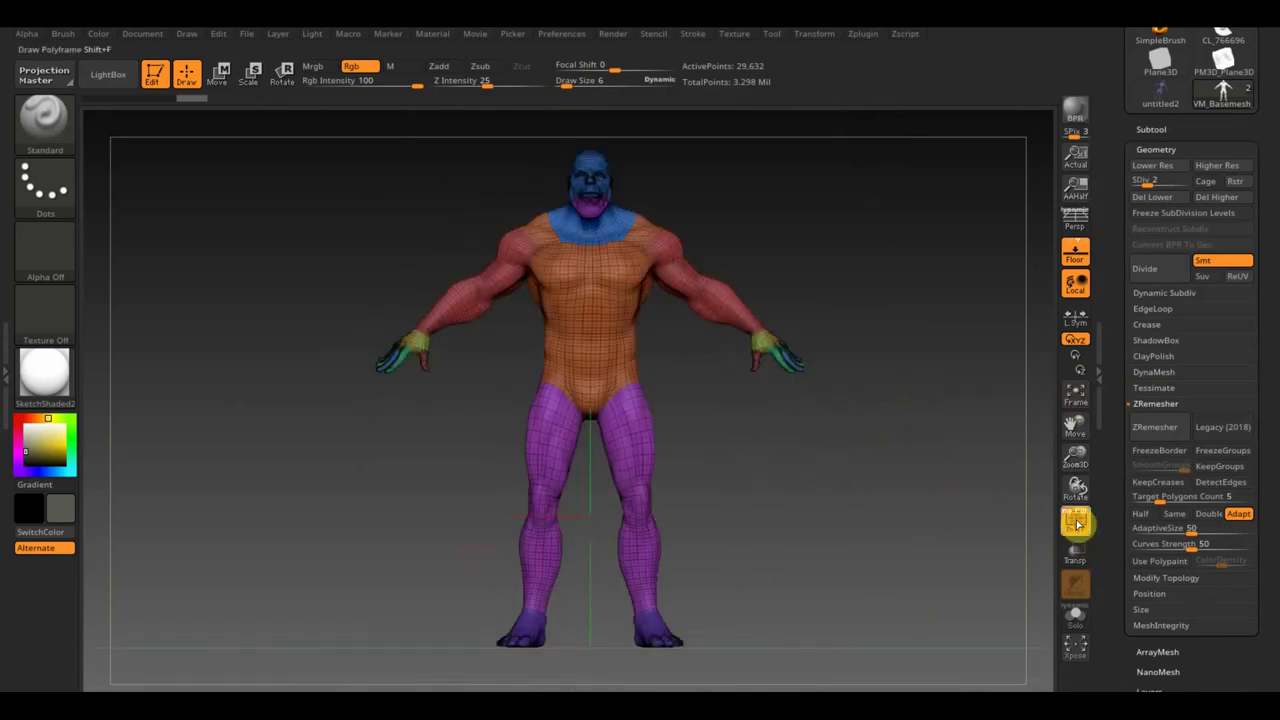
{"action": "mouse_move", "coordinate": [922, 339]}
{"action": "left_mouse_down"}
{"action": "mouse_move", "coordinate": [889, 443]}
{"action": "mouse_move", "coordinate": [891, 372]}
{"action": "left_mouse_up"}
{"action": "mouse_move", "coordinate": [837, 423]}
{"action": "left_mouse_down"}
{"action": "mouse_move", "coordinate": [851, 529]}
{"action": "mouse_move", "coordinate": [900, 586]}
{"action": "mouse_move", "coordinate": [912, 489]}
{"action": "mouse_move", "coordinate": [917, 514]}
{"action": "mouse_move", "coordinate": [877, 366]}
{"action": "mouse_move", "coordinate": [823, 251]}
{"action": "mouse_move", "coordinate": [764, 183]}
{"action": "left_mouse_up"}
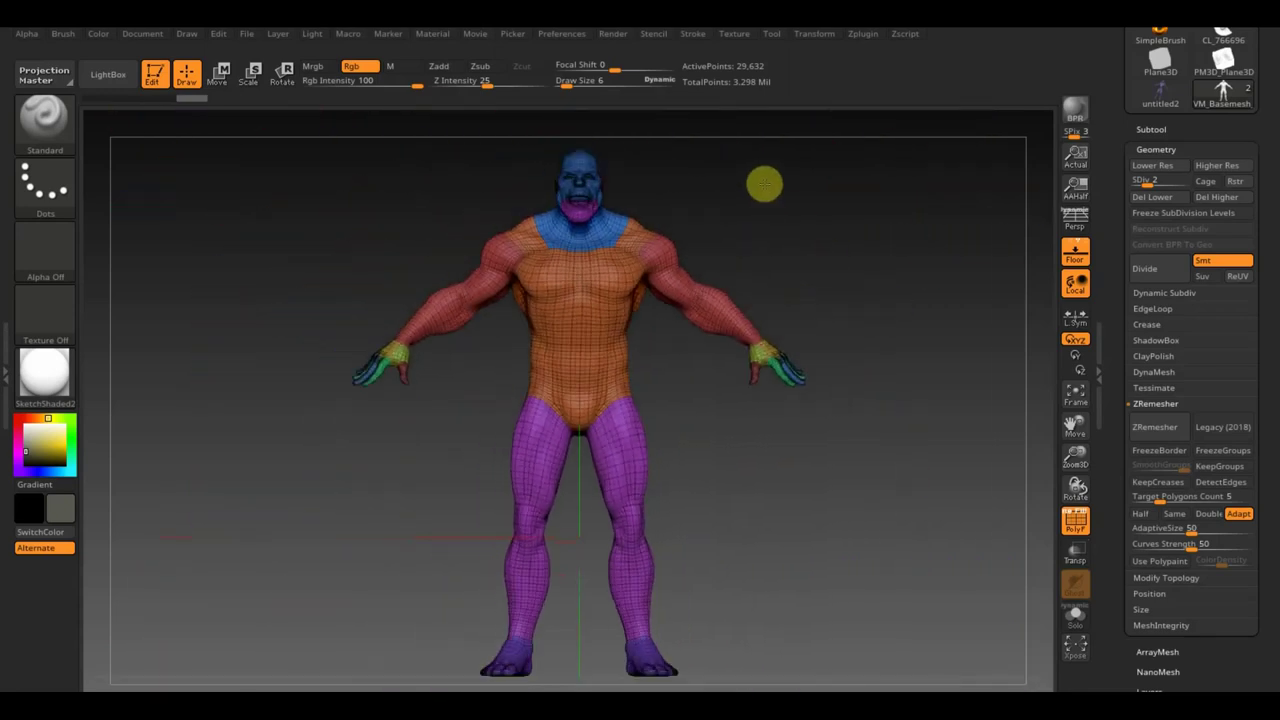
{"action": "left_click_drag", "start_coordinate": [869, 234], "coordinate": [877, 243], "text": "alt"}
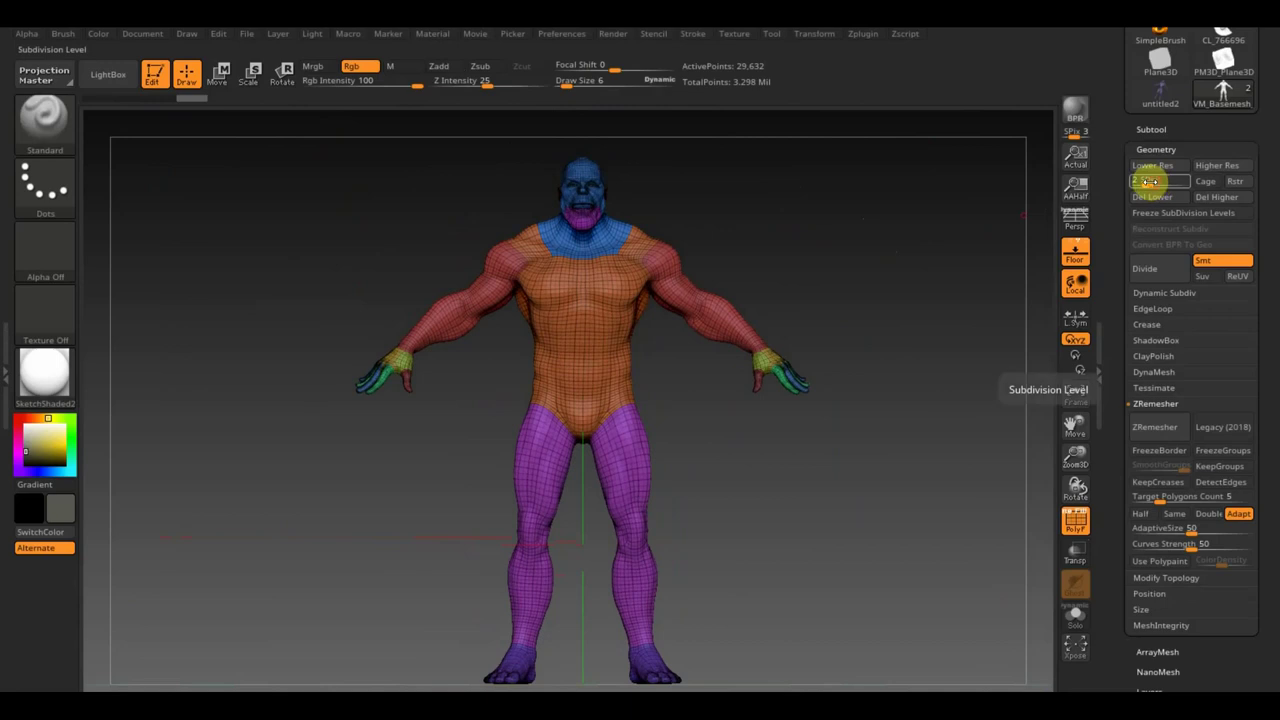
{"action": "left_click_drag", "start_coordinate": [1150, 181], "coordinate": [1183, 185]}
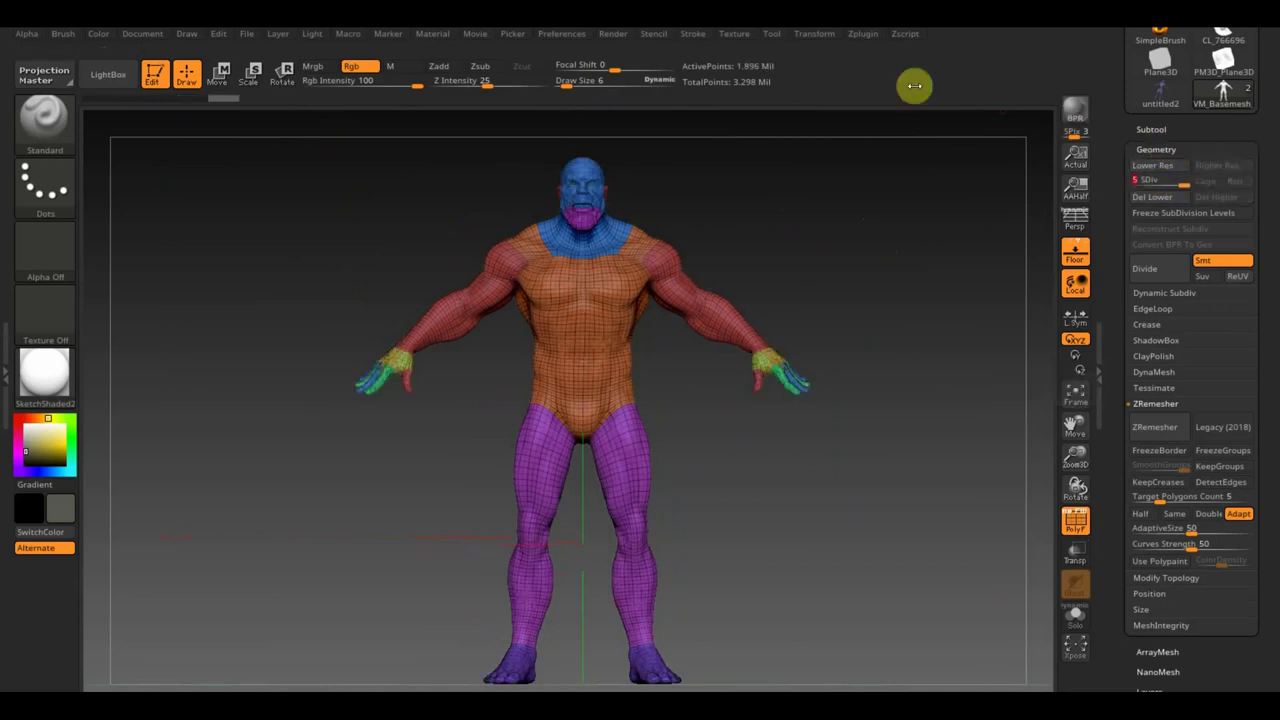
{"action": "left_click", "coordinate": [1152, 130]}
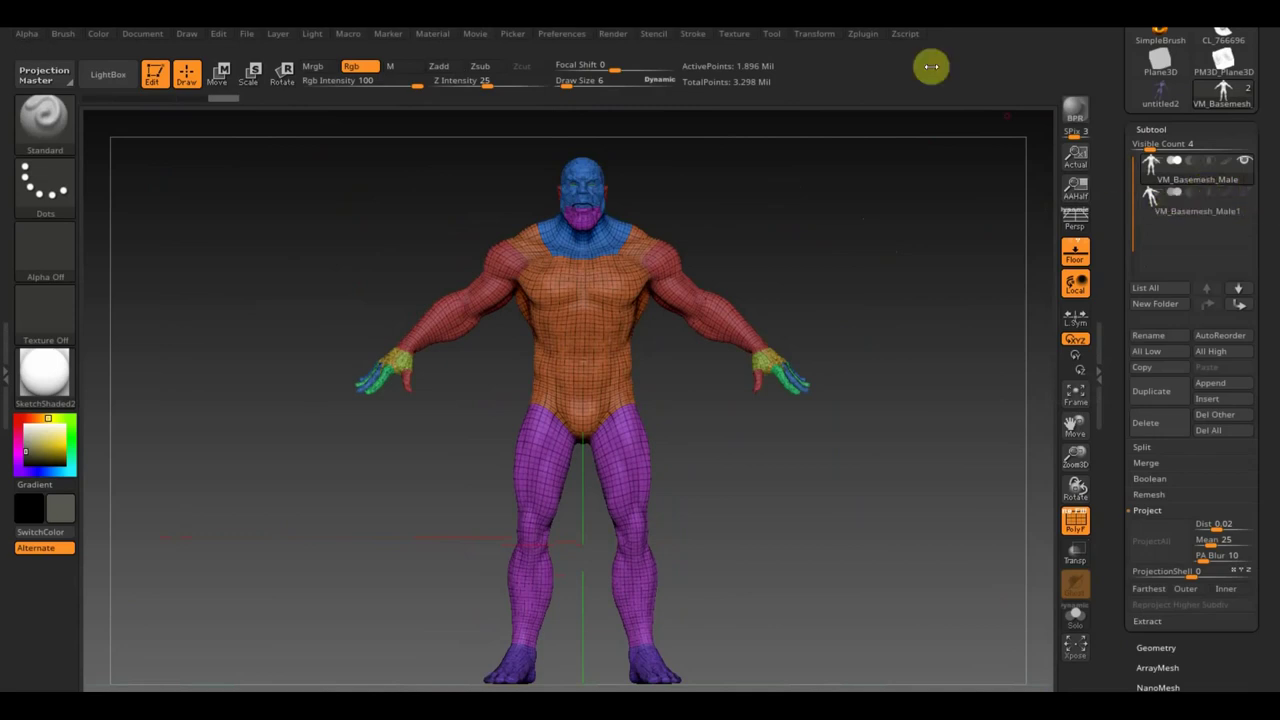
- Make a clone of the basemesh with UV Master and unwrap it
{"action": "left_click", "coordinate": [865, 36]}
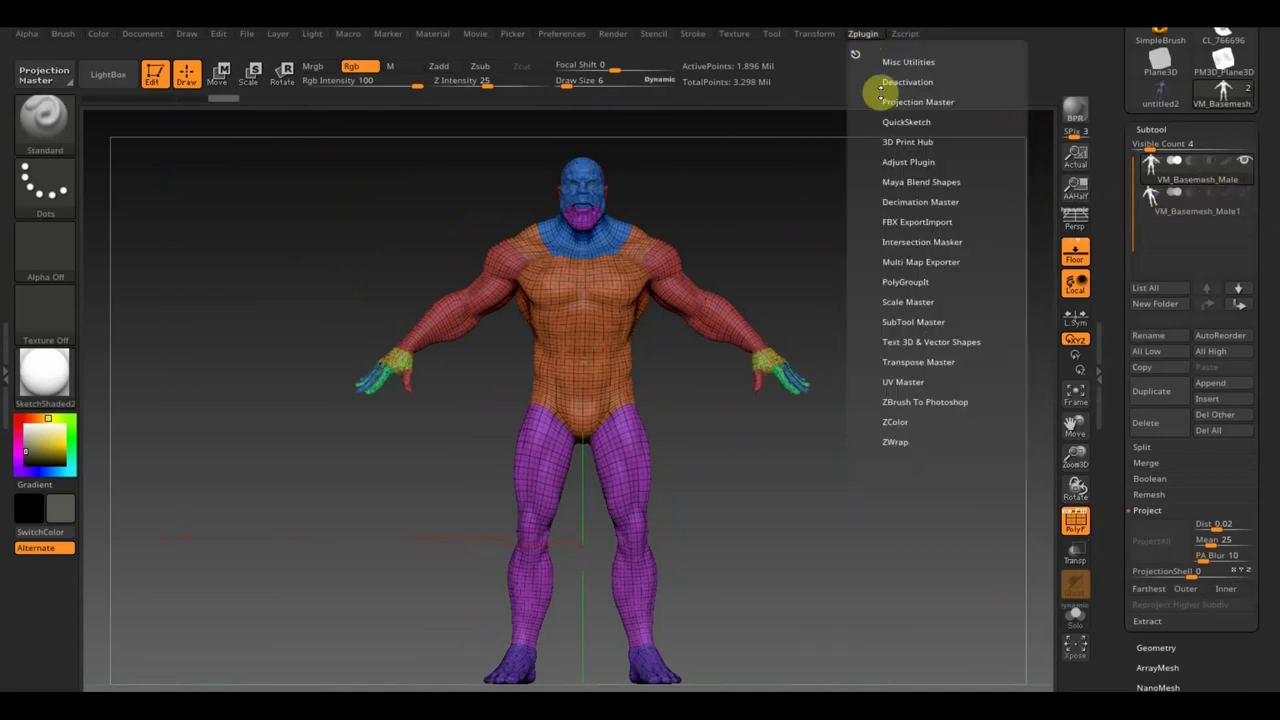
{"action": "left_click", "coordinate": [905, 381]}
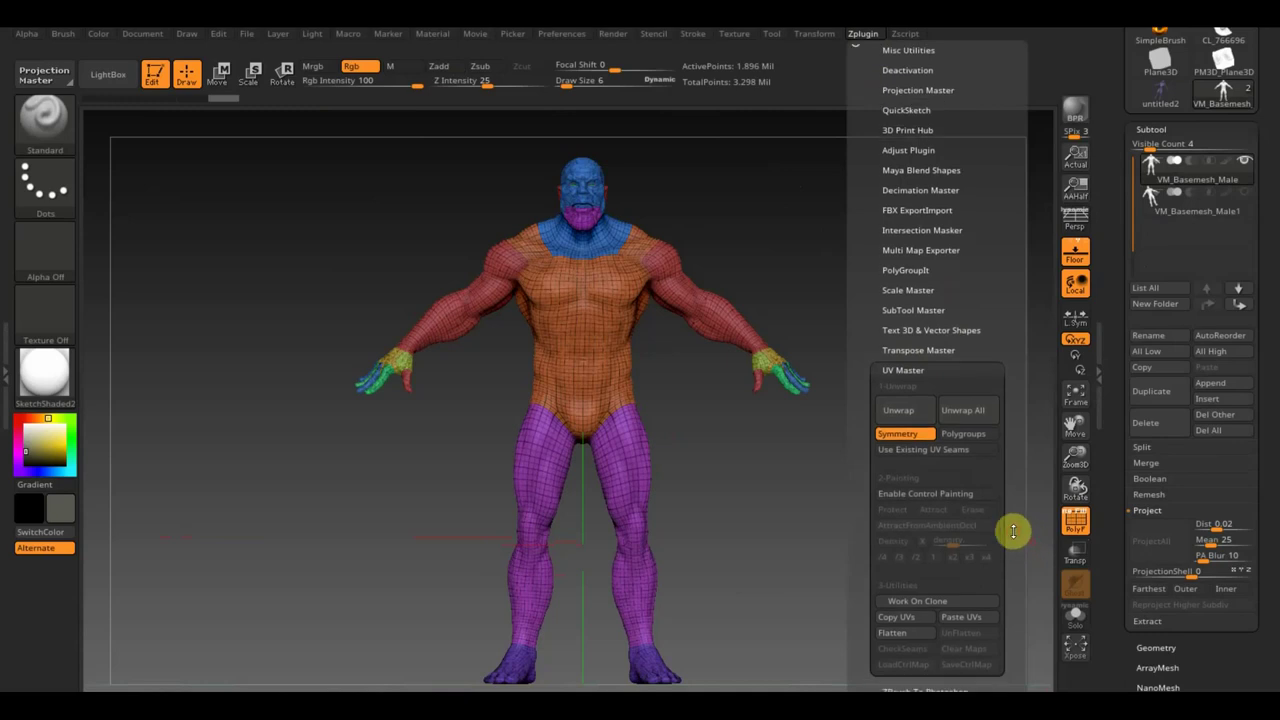
{"action": "scroll", "coordinate": [1011, 531], "scroll_direction": "down", "scroll_amount": 5}
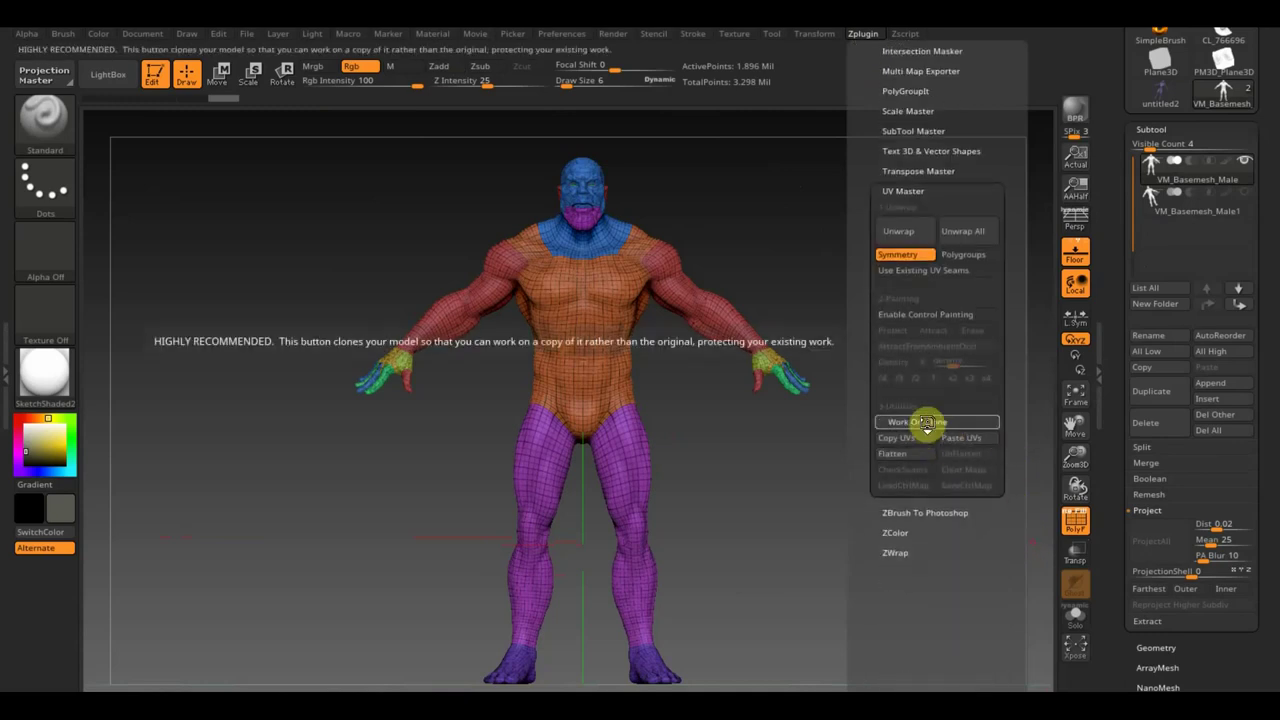
{"action": "left_click", "coordinate": [926, 423]}
{"action": "left_click", "coordinate": [904, 234]}
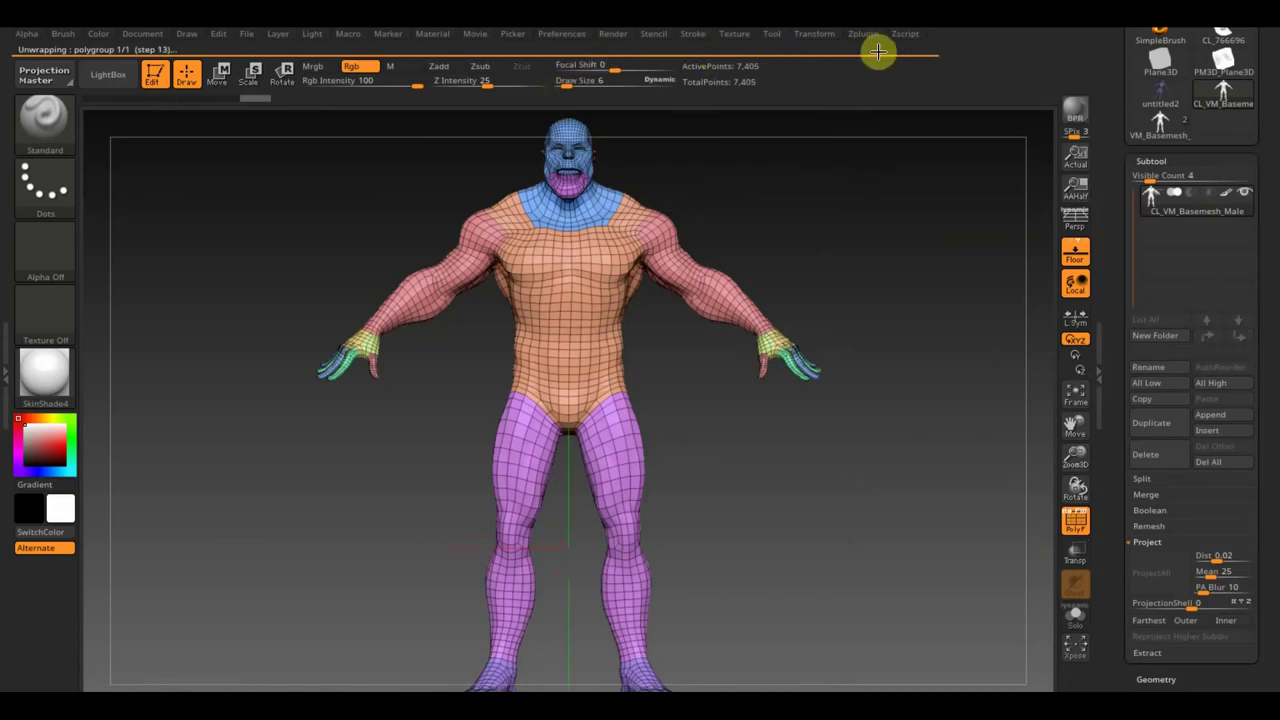
- Copy the clone's UV layout with UV Master's Copy UVs
{"action": "left_click", "coordinate": [862, 35]}
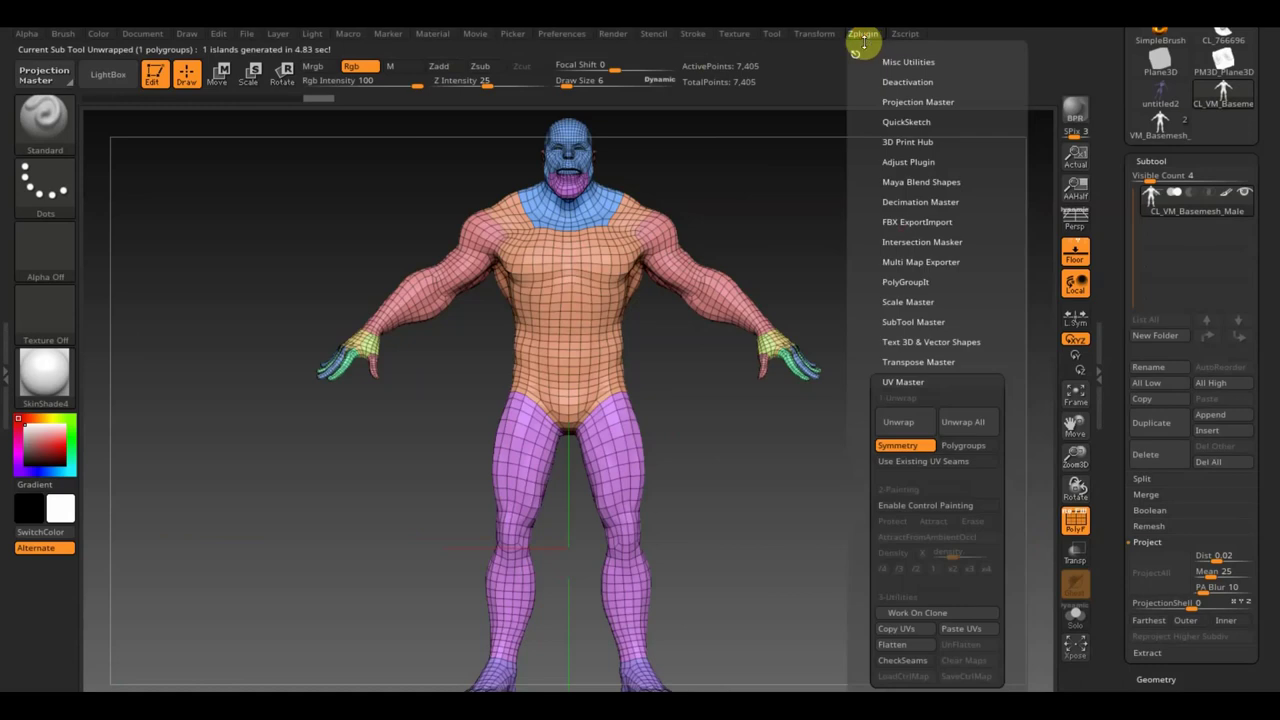
{"action": "scroll", "coordinate": [1000, 340], "scroll_direction": "down", "scroll_amount": 1}
{"action": "scroll", "coordinate": [999, 310], "scroll_direction": "down", "scroll_amount": 1}
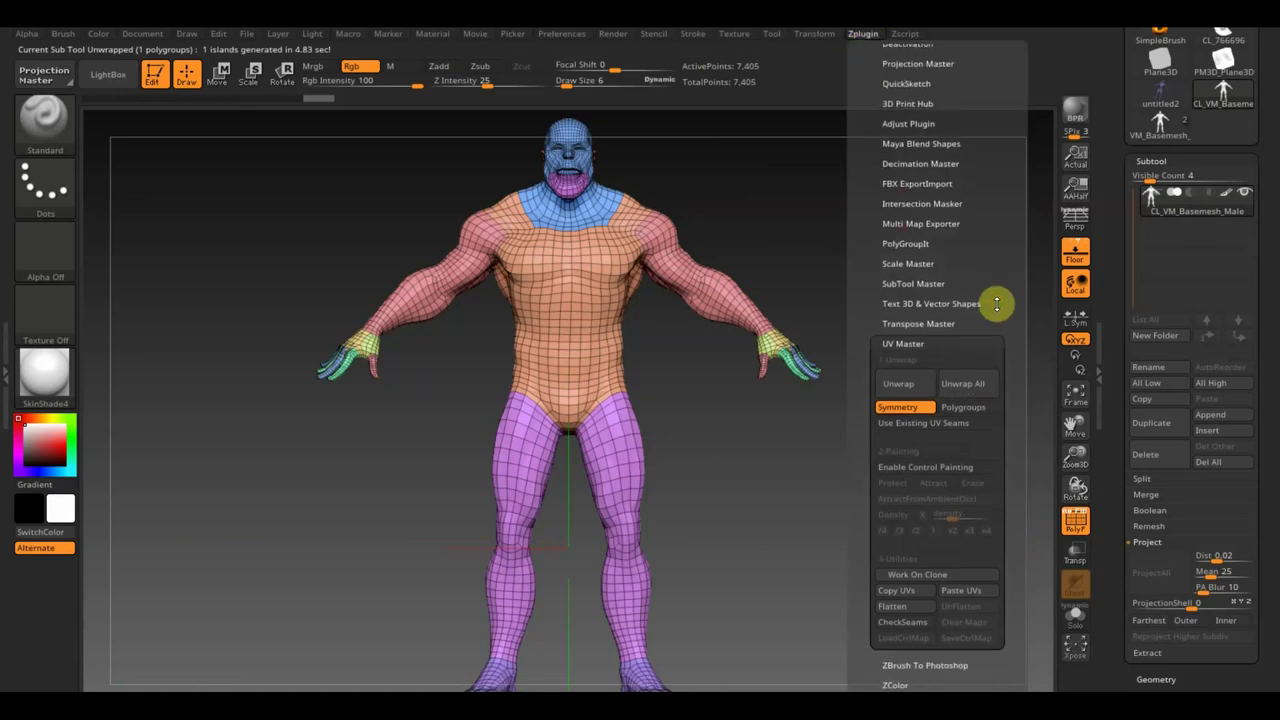
{"action": "left_click", "coordinate": [899, 592]}
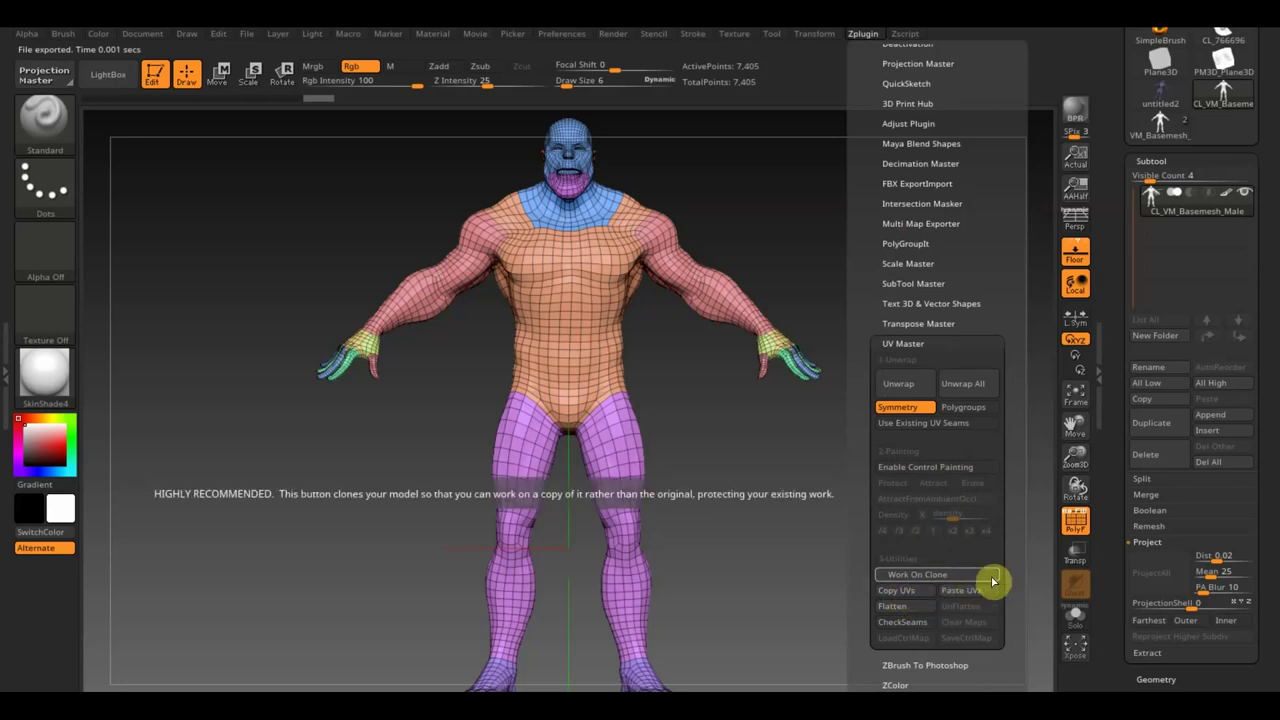
{"action": "mouse_move", "coordinate": [1196, 200]}
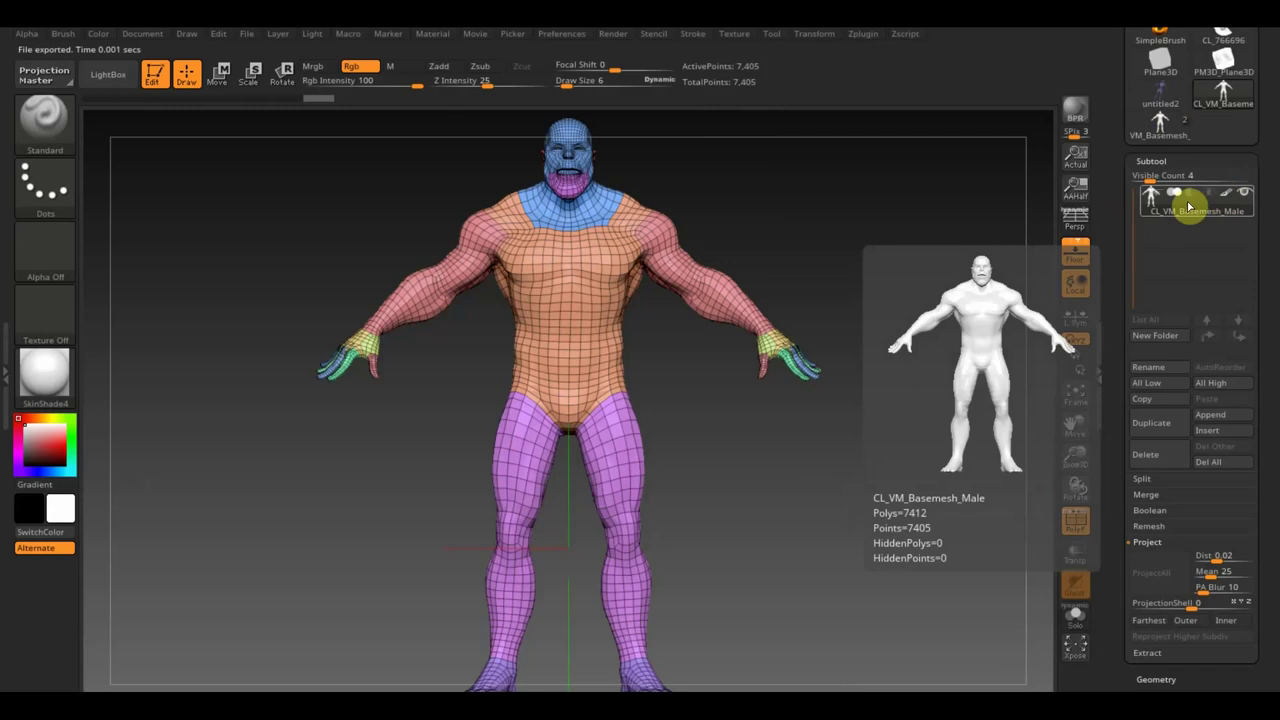
- Switch to the VM_Basemesh tool, turn off PolyF, and select the basemesh subtool
{"action": "left_click", "coordinate": [1158, 100]}
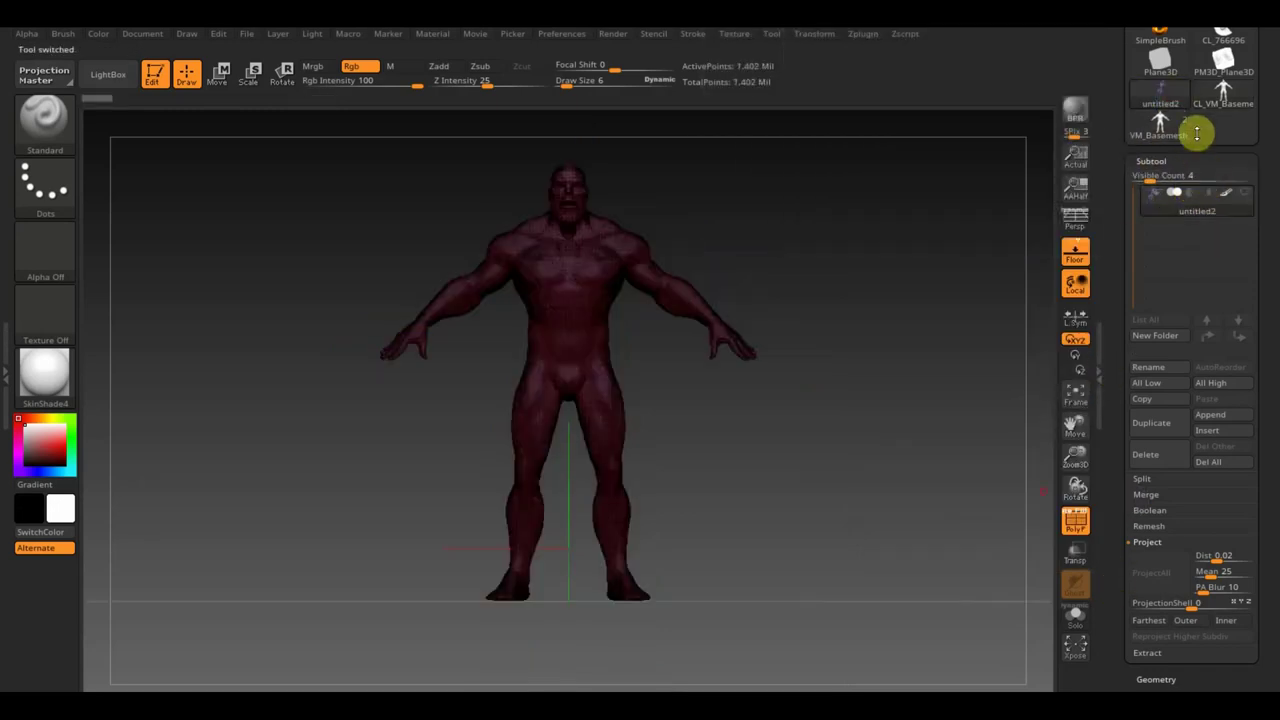
{"action": "left_click", "coordinate": [1161, 122]}
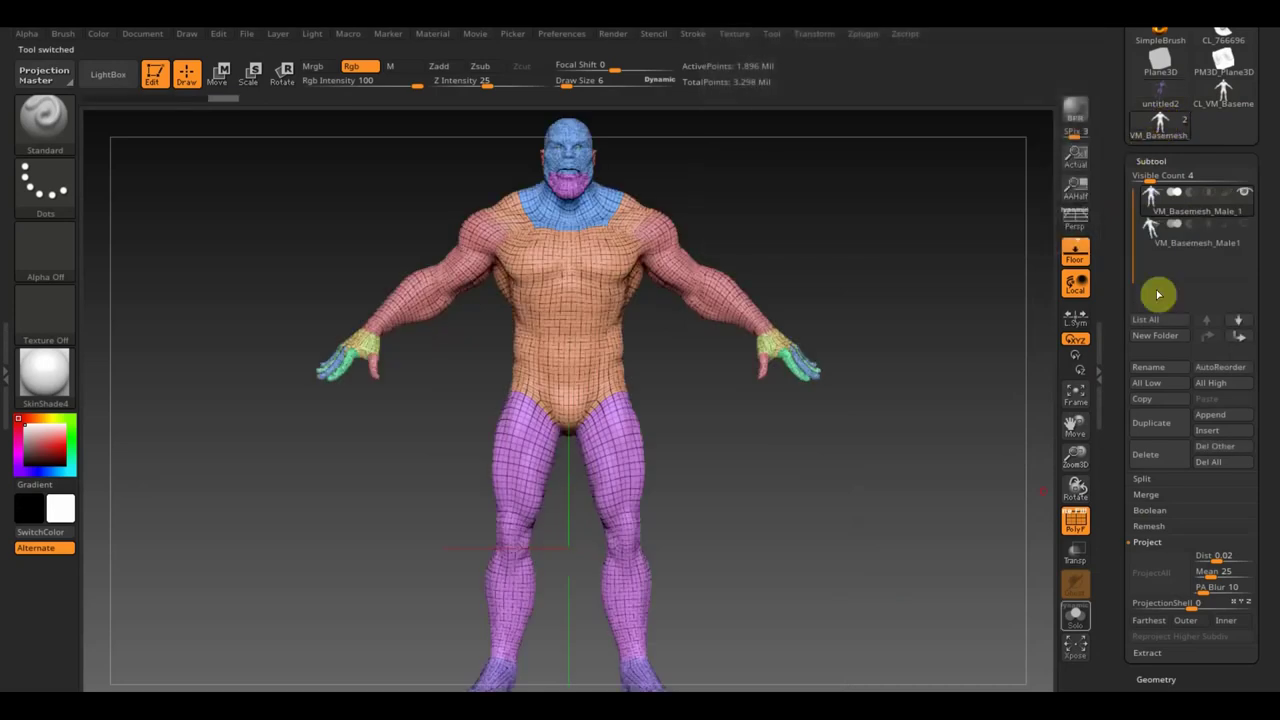
{"action": "left_click", "coordinate": [1073, 525]}
{"action": "mouse_move", "coordinate": [1190, 232]}
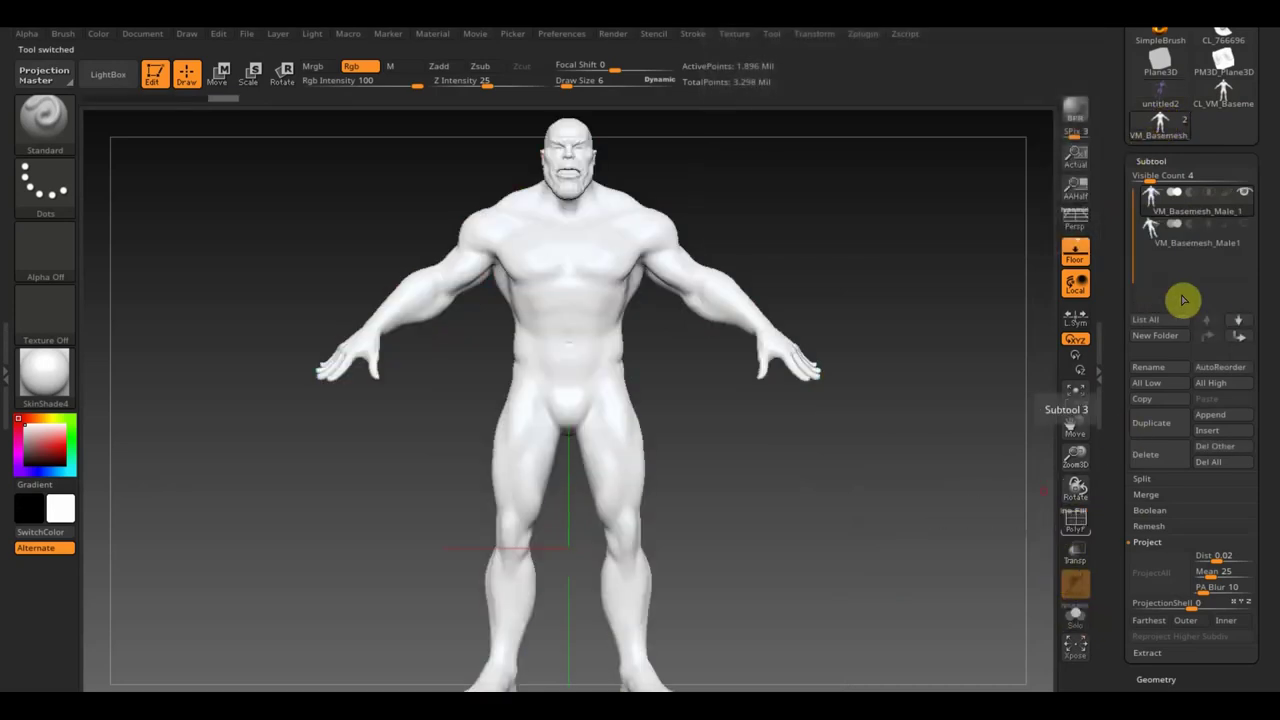
{"action": "left_click", "coordinate": [1227, 205]}
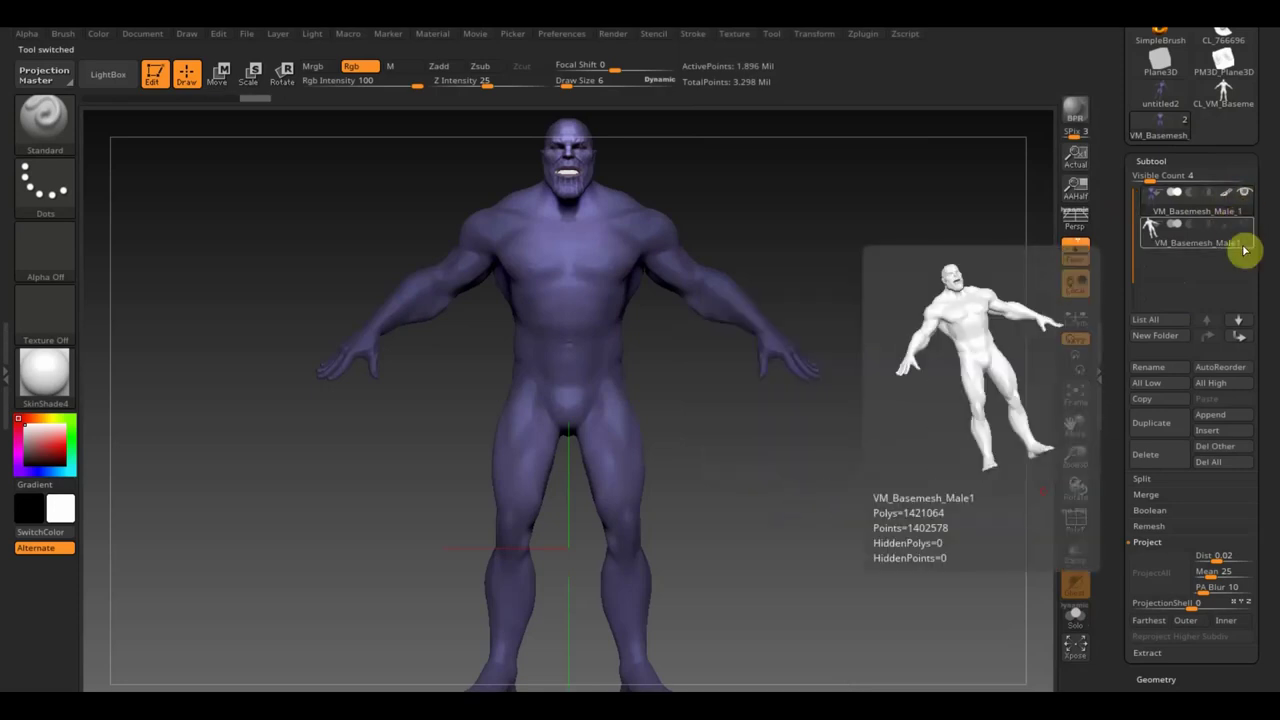
{"action": "left_click", "coordinate": [1246, 231]}
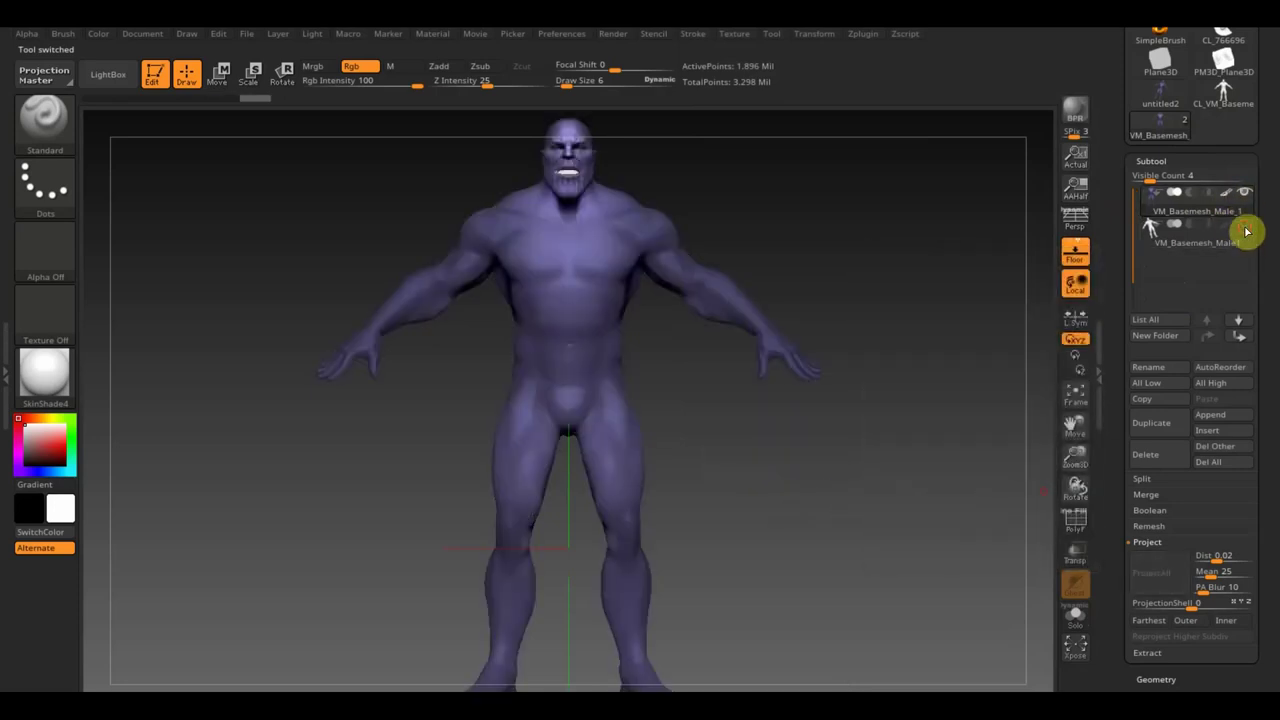
- Copy the basemesh subtool's UVs through UV Master
{"action": "left_click", "coordinate": [864, 34]}
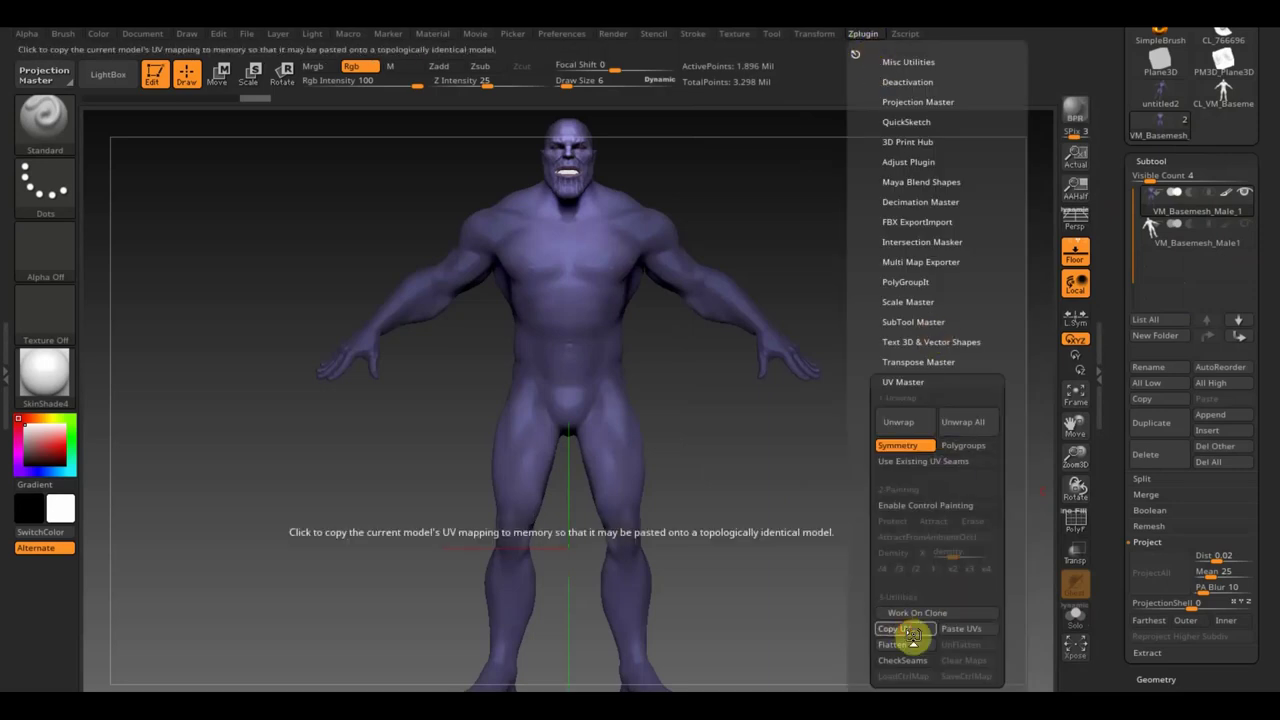
{"action": "left_click", "coordinate": [1162, 120]}
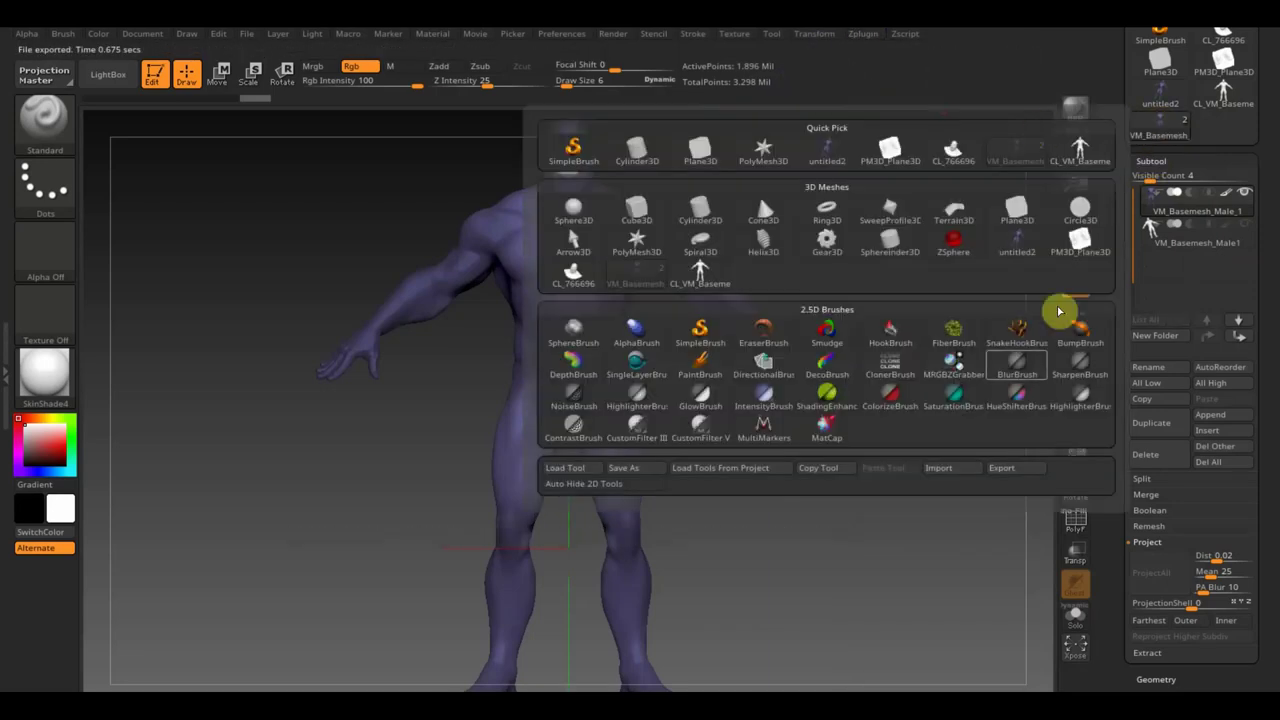
{"action": "left_click", "coordinate": [1165, 127]}
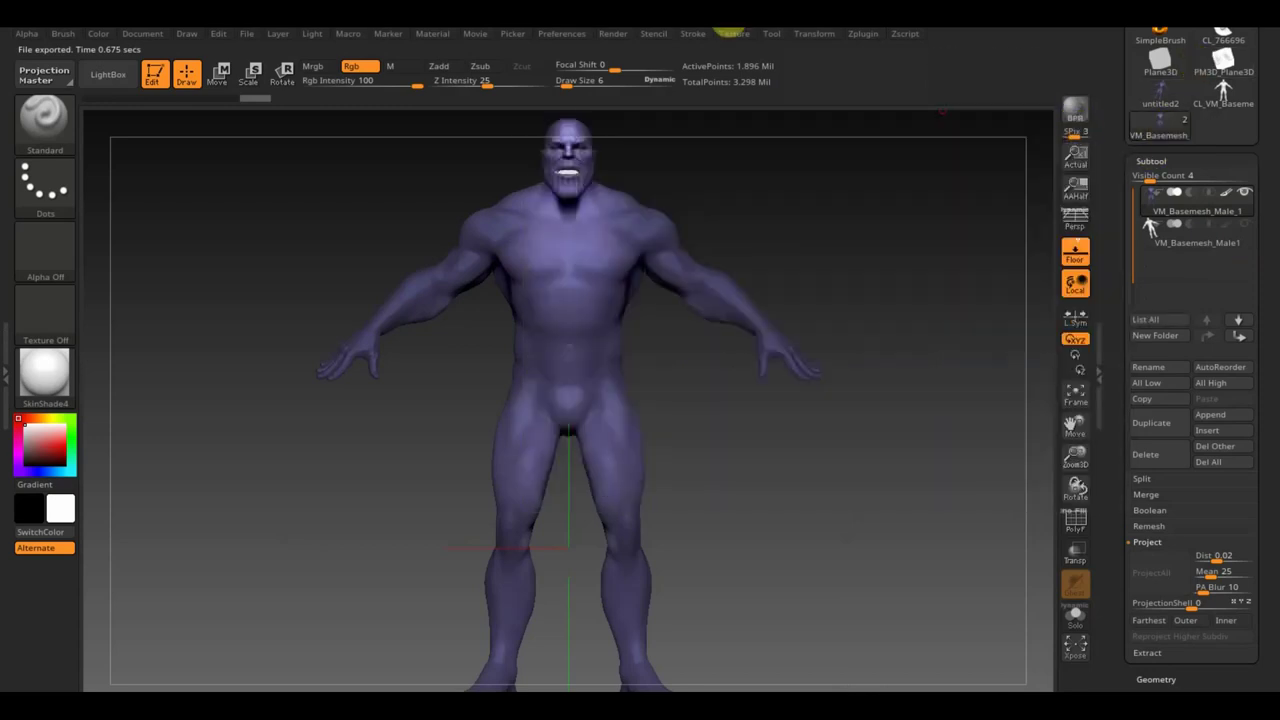
{"action": "left_click", "coordinate": [862, 40]}
- Make a fresh UV Master clone, unwrap it, and copy its UVs
{"action": "left_click_drag", "start_coordinate": [1268, 537], "coordinate": [1273, 516]}
{"action": "left_click", "coordinate": [864, 40]}
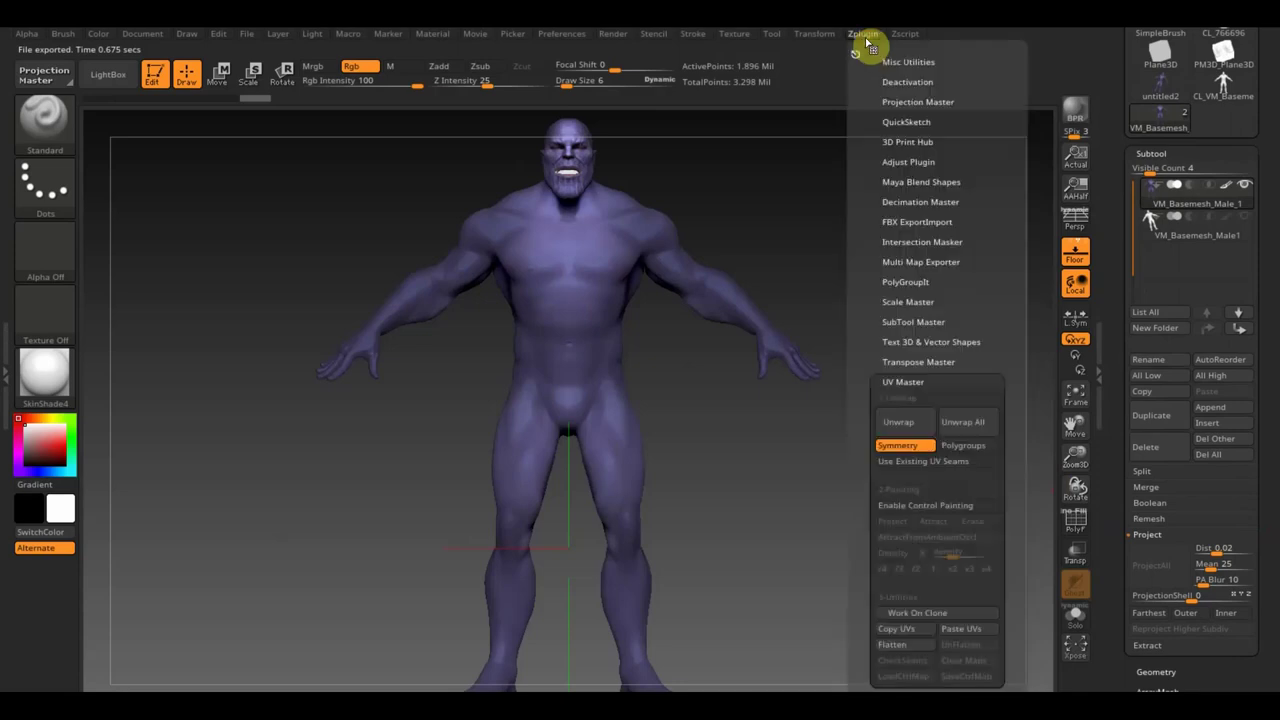
{"action": "left_click", "coordinate": [929, 613]}
{"action": "left_click", "coordinate": [910, 424]}
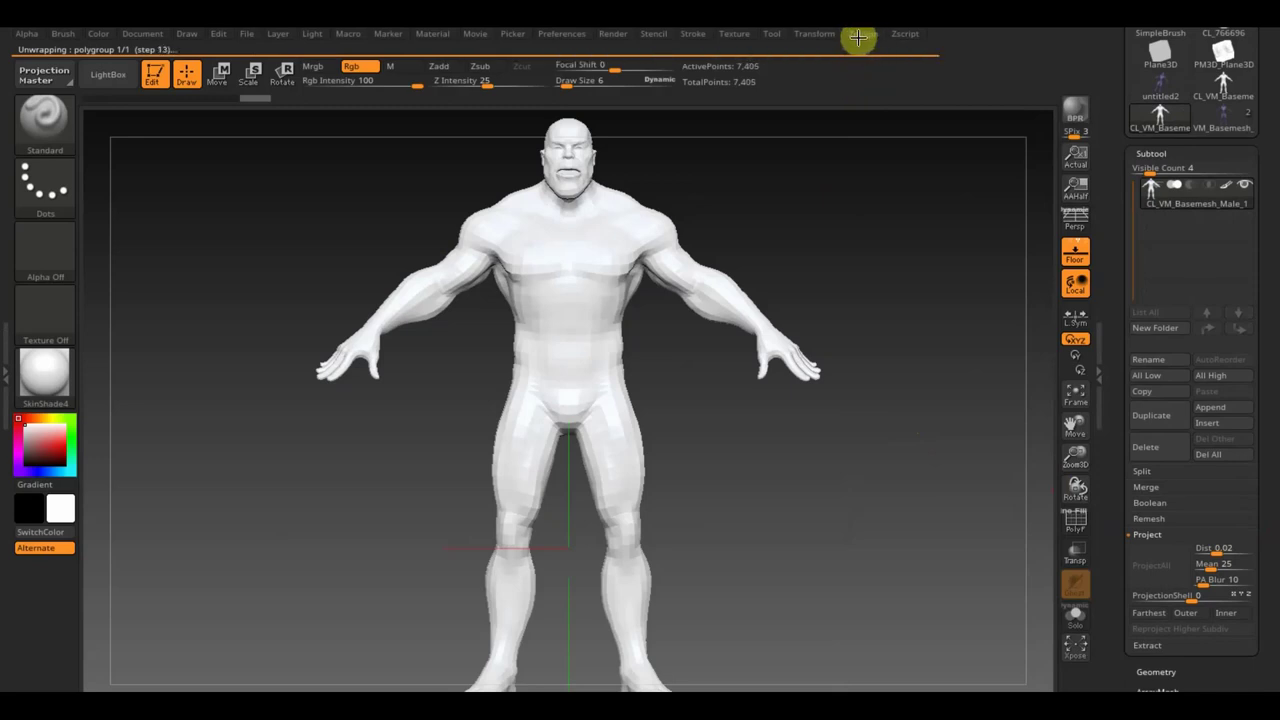
{"action": "left_click", "coordinate": [864, 36]}
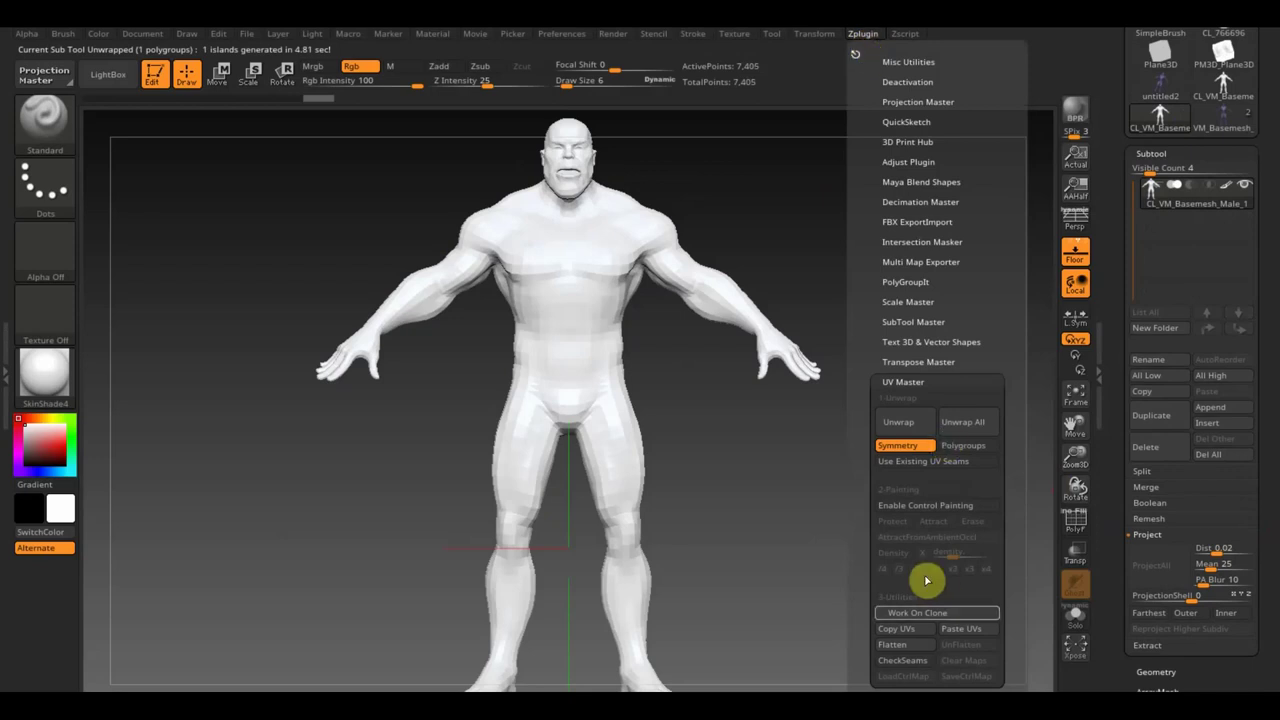
{"action": "left_click", "coordinate": [905, 630]}
- Paste the copied UVs onto the VM_Basemesh subtool
{"action": "left_click", "coordinate": [1225, 118]}
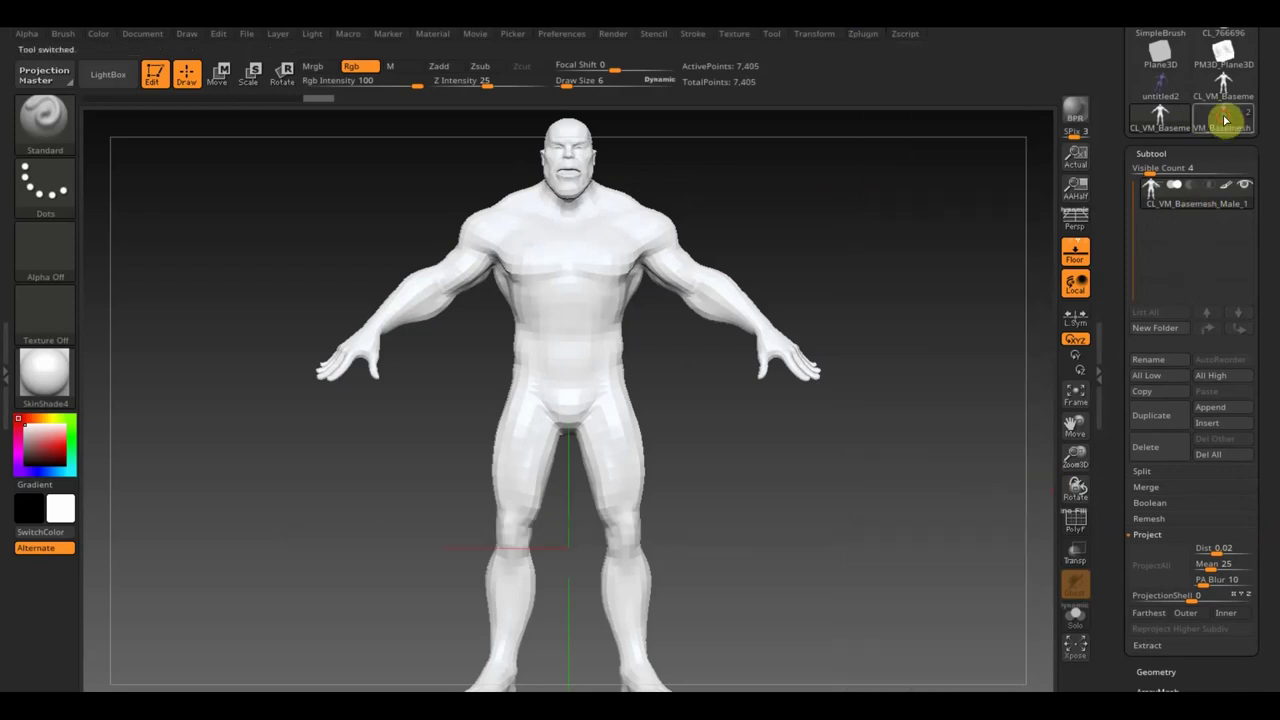
{"action": "left_click", "coordinate": [878, 36]}
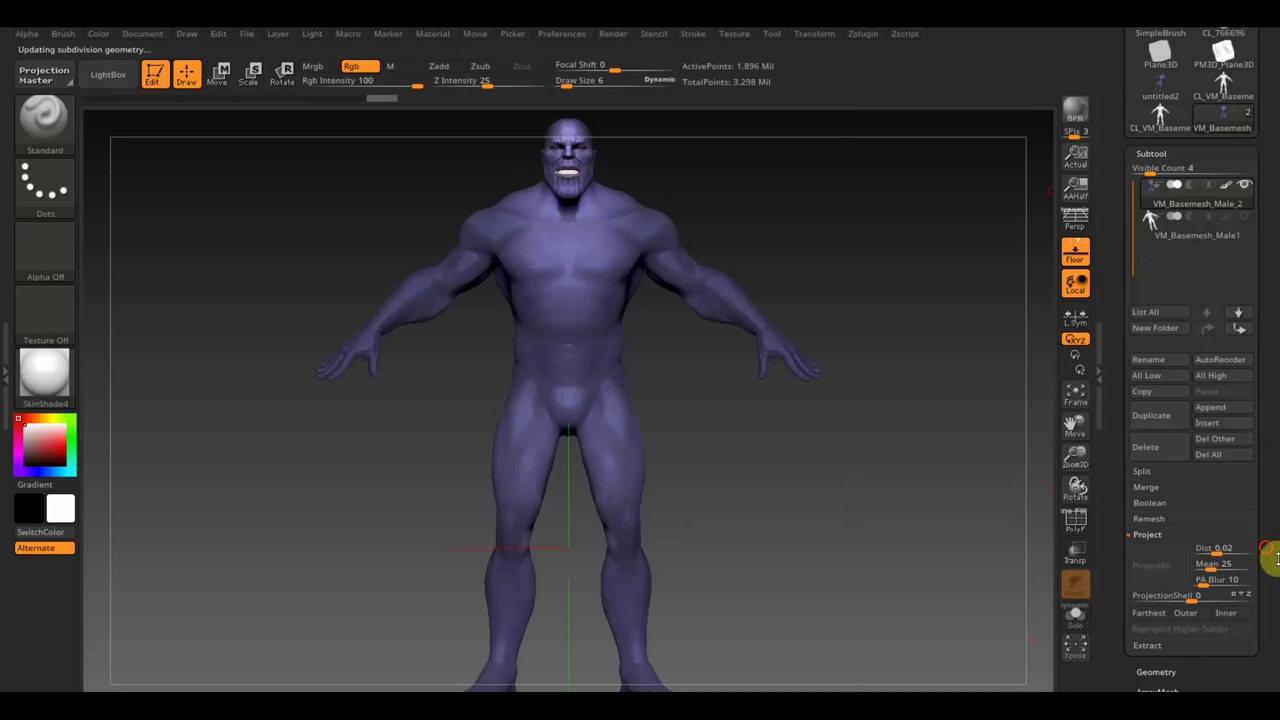
{"action": "left_click_drag", "start_coordinate": [1276, 558], "coordinate": [1257, 343]}
- Create a new texture map from the model's polypaint
{"action": "left_click", "coordinate": [1170, 425]}
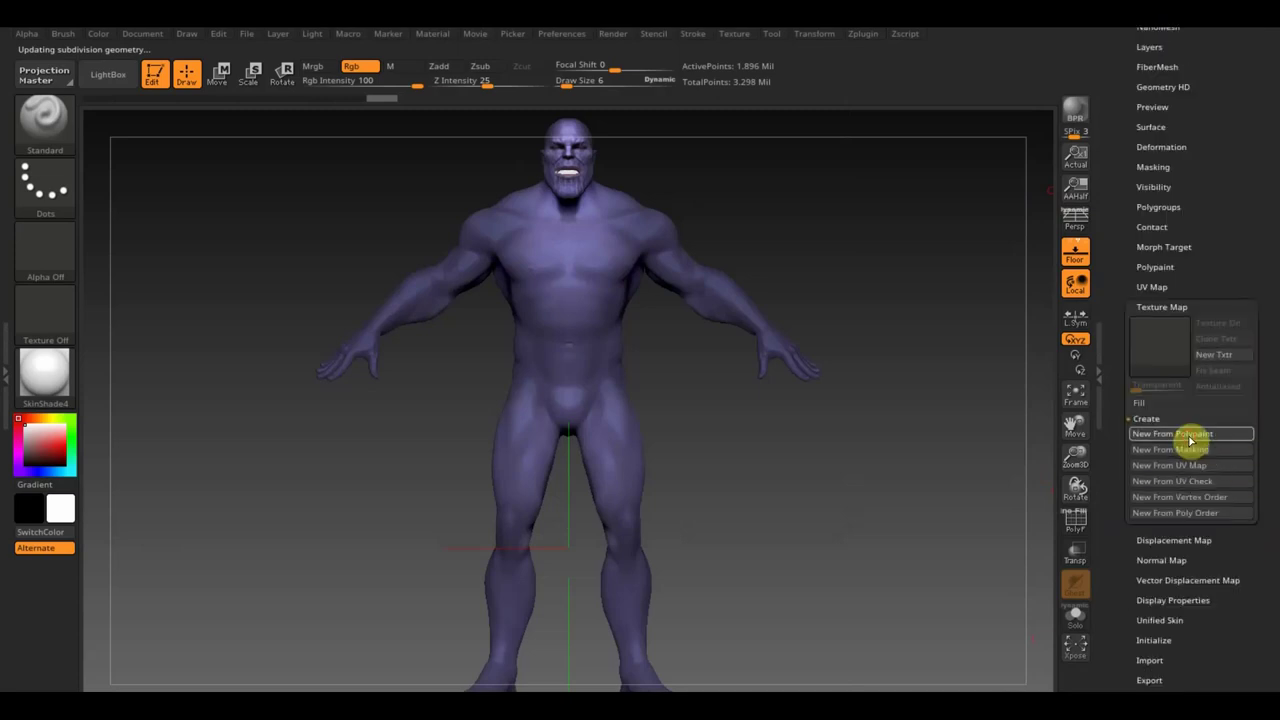
{"action": "left_click", "coordinate": [1190, 438]}
{"action": "scroll", "coordinate": [1249, 300], "scroll_direction": "up", "scroll_amount": 5}
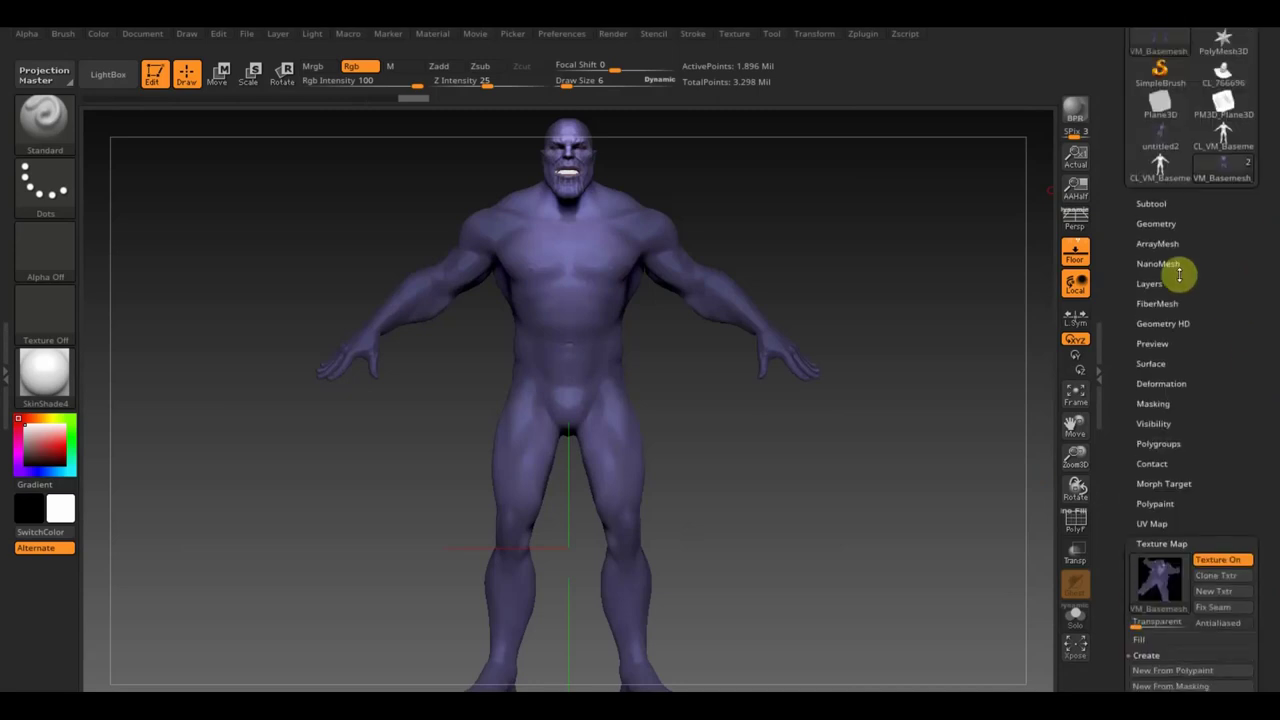
{"action": "left_click", "coordinate": [1156, 224]}
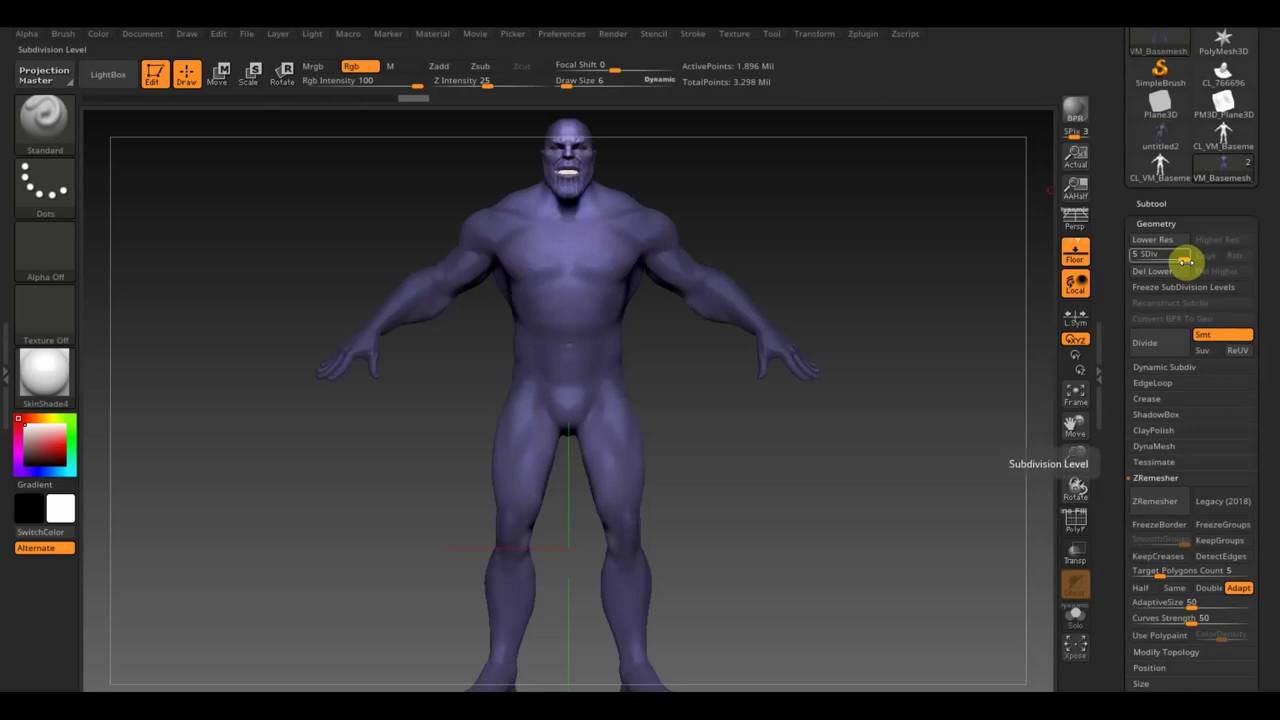
- Drop the Thanos sculpt to subdivision level 1, frame the head, and turn on PolyF
{"action": "left_click_drag", "start_coordinate": [1171, 260], "coordinate": [1126, 263]}
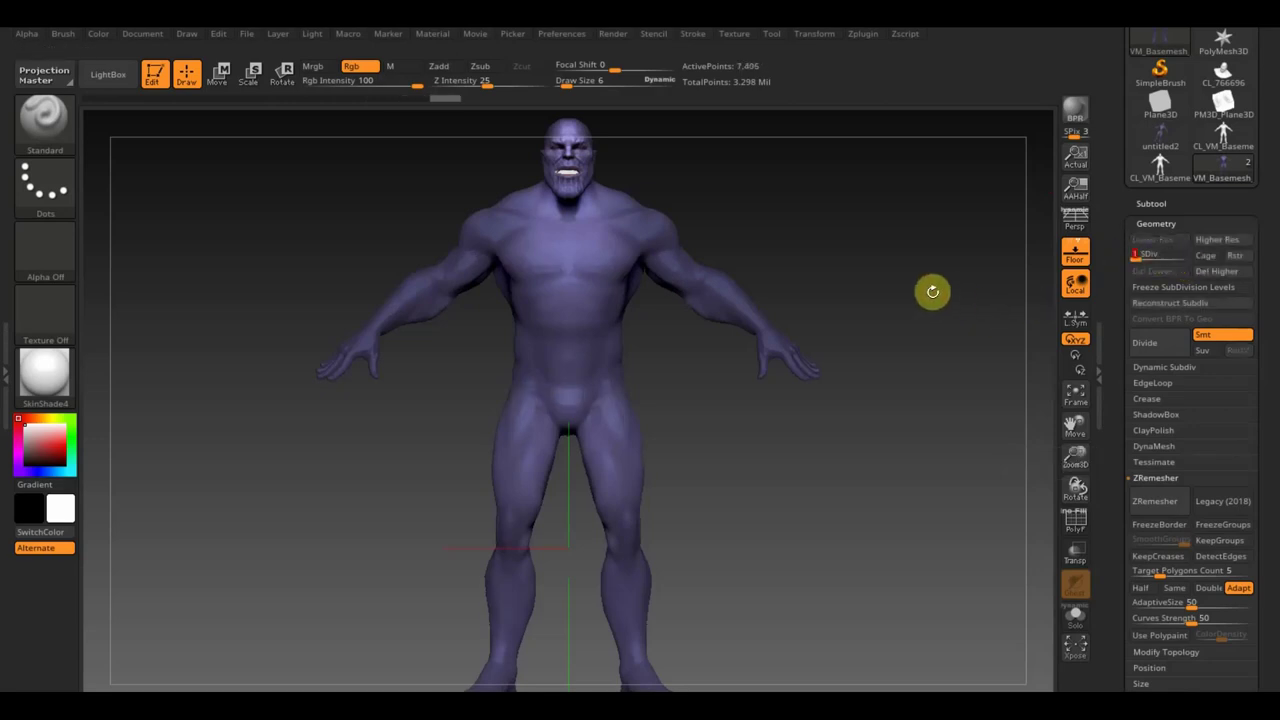
{"action": "mouse_move", "coordinate": [930, 281]}
{"action": "left_mouse_down", "text": "alt"}
{"action": "mouse_move", "coordinate": [963, 443]}
{"action": "mouse_move", "coordinate": [826, 177]}
{"action": "mouse_move", "coordinate": [923, 594]}
{"action": "mouse_move", "coordinate": [962, 355]}
{"action": "mouse_move", "coordinate": [926, 594]}
{"action": "mouse_move", "coordinate": [937, 631]}
{"action": "mouse_move", "coordinate": [919, 468]}
{"action": "mouse_move", "coordinate": [930, 580]}
{"action": "left_mouse_up", "text": "alt"}
{"action": "mouse_move", "coordinate": [889, 163]}
{"action": "left_mouse_down", "text": "alt"}
{"action": "mouse_move", "coordinate": [909, 366]}
{"action": "mouse_move", "coordinate": [846, 389]}
{"action": "mouse_move", "coordinate": [921, 405]}
{"action": "left_mouse_up", "text": "alt"}
{"action": "mouse_move", "coordinate": [640, 391]}
{"action": "left_mouse_down", "text": "alt"}
{"action": "mouse_move", "coordinate": [1043, 414]}
{"action": "mouse_move", "coordinate": [943, 403]}
{"action": "mouse_move", "coordinate": [923, 386]}
{"action": "mouse_move", "coordinate": [942, 429]}
{"action": "mouse_move", "coordinate": [814, 263]}
{"action": "mouse_move", "coordinate": [934, 417]}
{"action": "mouse_move", "coordinate": [926, 534]}
{"action": "mouse_move", "coordinate": [960, 615]}
{"action": "mouse_move", "coordinate": [920, 434]}
{"action": "mouse_move", "coordinate": [876, 449]}
{"action": "left_mouse_up", "text": "alt"}
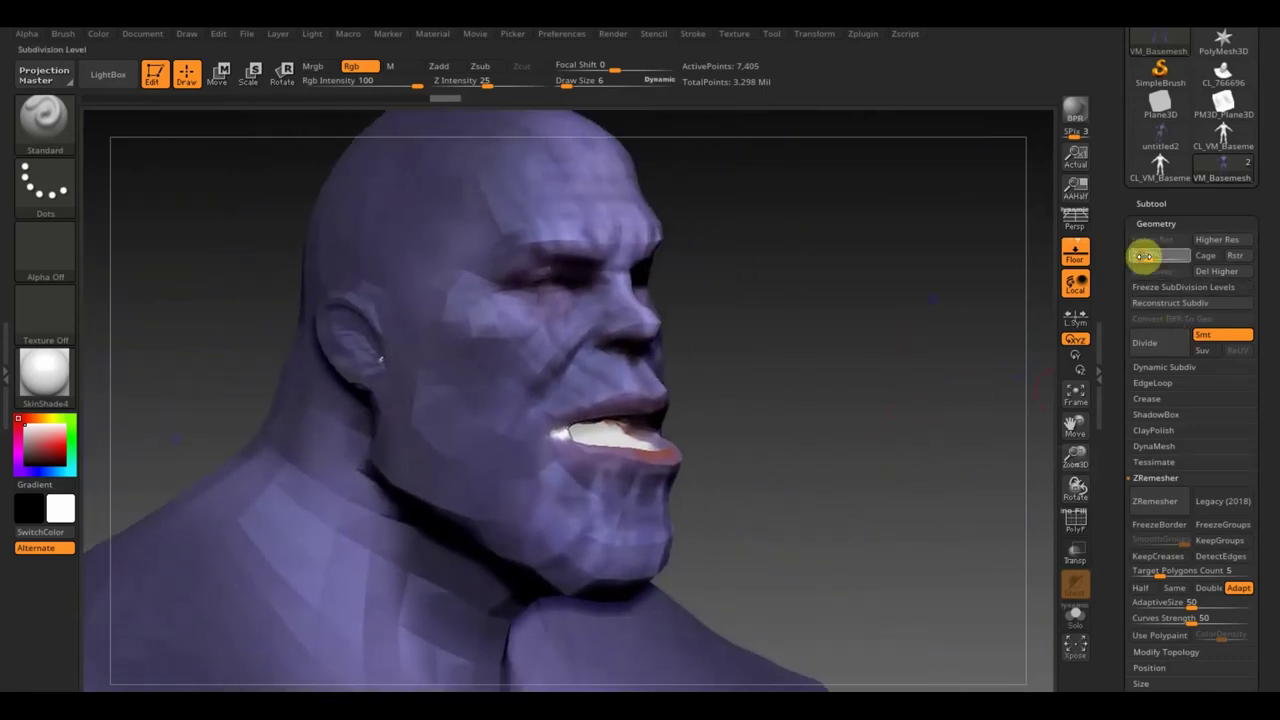
{"action": "key", "text": "d"}
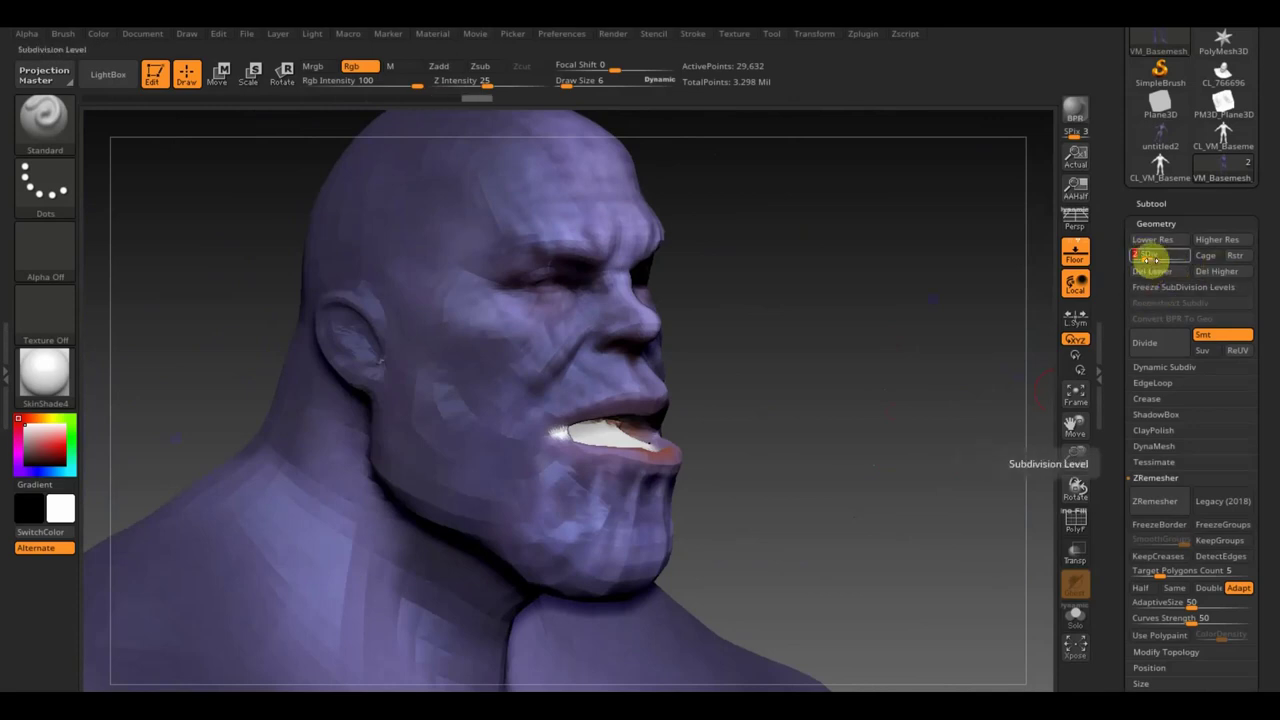
{"action": "mouse_move", "coordinate": [857, 314]}
{"action": "left_mouse_down"}
{"action": "mouse_move", "coordinate": [800, 306]}
{"action": "mouse_move", "coordinate": [837, 326]}
{"action": "mouse_move", "coordinate": [771, 340]}
{"action": "mouse_move", "coordinate": [221, 287]}
{"action": "mouse_move", "coordinate": [809, 371]}
{"action": "left_mouse_up"}
{"action": "mouse_move", "coordinate": [936, 359]}
{"action": "left_mouse_down"}
{"action": "mouse_move", "coordinate": [777, 423]}
{"action": "mouse_move", "coordinate": [788, 409]}
{"action": "mouse_move", "coordinate": [837, 429]}
{"action": "mouse_move", "coordinate": [874, 486]}
{"action": "mouse_move", "coordinate": [886, 337]}
{"action": "mouse_move", "coordinate": [871, 523]}
{"action": "mouse_move", "coordinate": [890, 273]}
{"action": "left_mouse_up"}
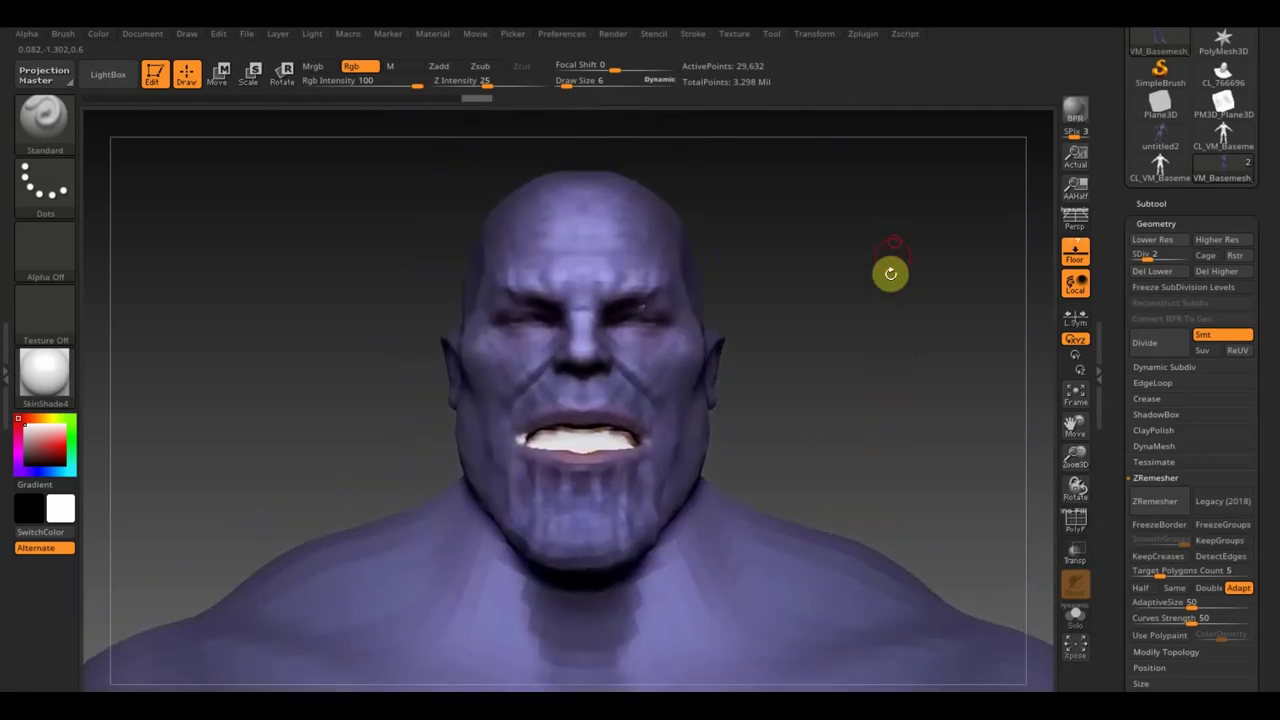
{"action": "left_click_drag", "start_coordinate": [865, 342], "coordinate": [906, 380]}
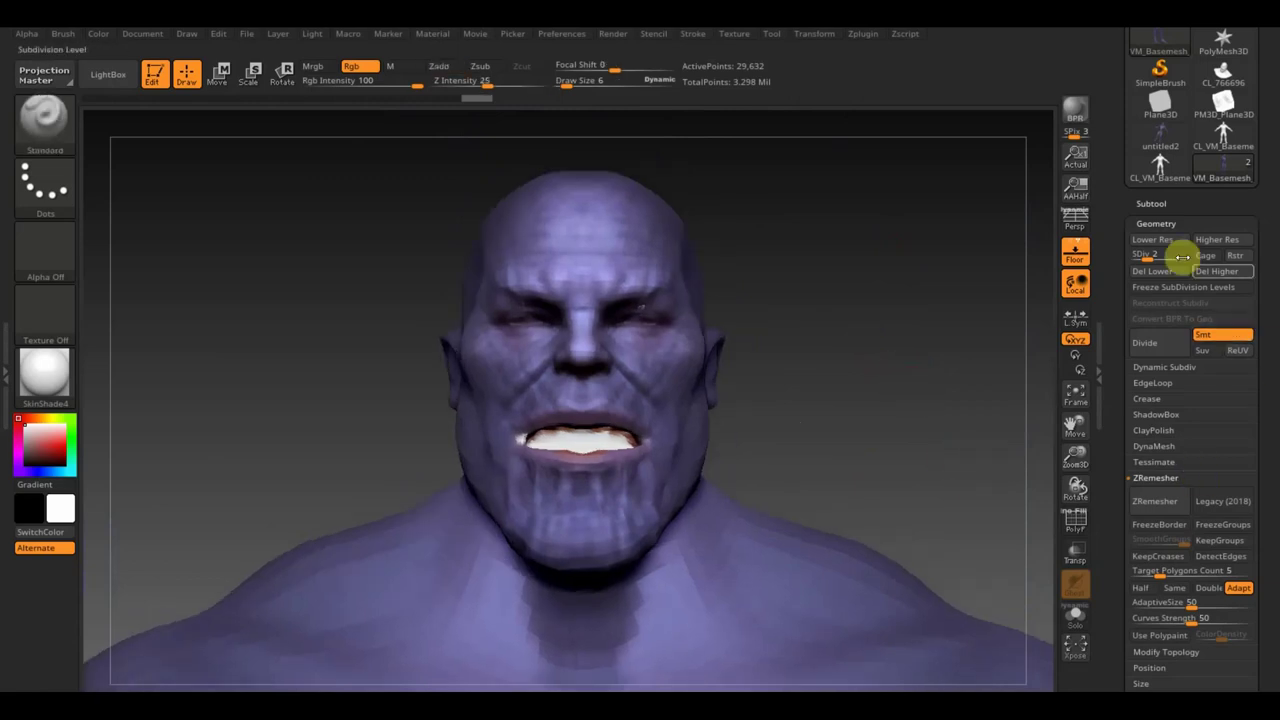
{"action": "left_click_drag", "start_coordinate": [1148, 255], "coordinate": [1135, 256]}
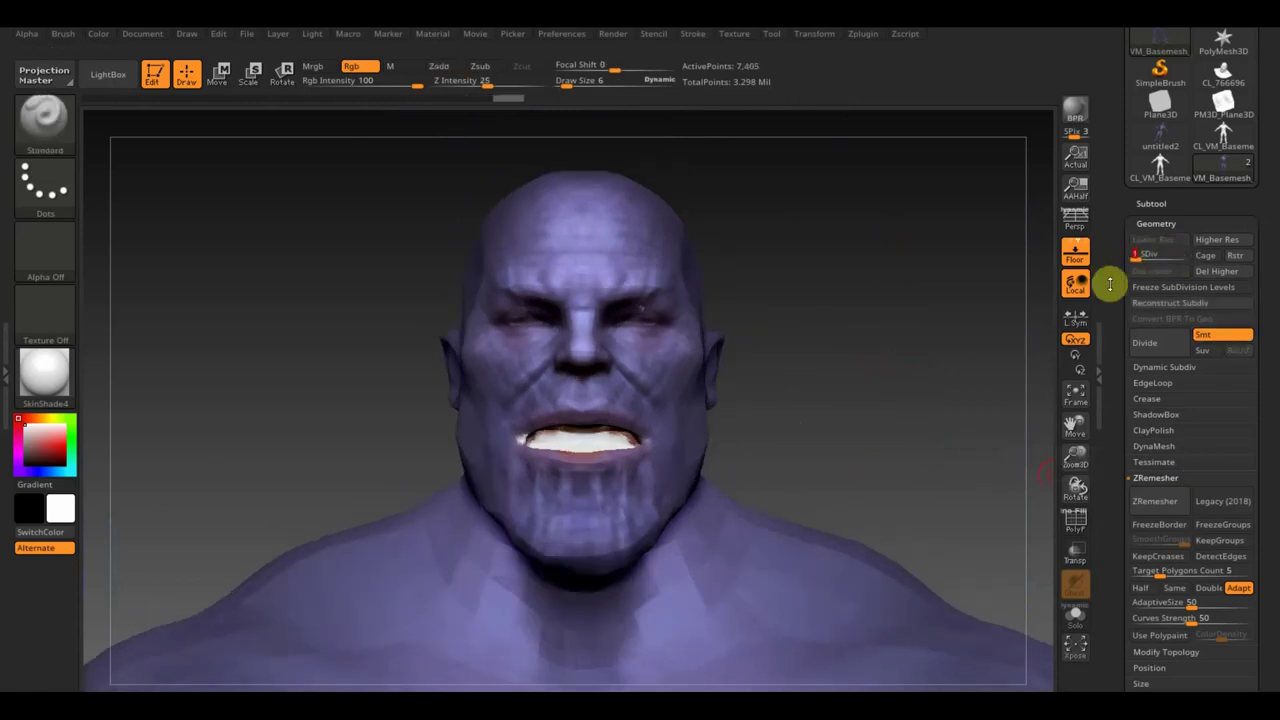
{"action": "mouse_move", "coordinate": [817, 380]}
{"action": "left_mouse_down"}
{"action": "mouse_move", "coordinate": [848, 379]}
{"action": "mouse_move", "coordinate": [809, 406]}
{"action": "mouse_move", "coordinate": [941, 413]}
{"action": "mouse_move", "coordinate": [614, 411]}
{"action": "mouse_move", "coordinate": [363, 349]}
{"action": "left_mouse_up"}
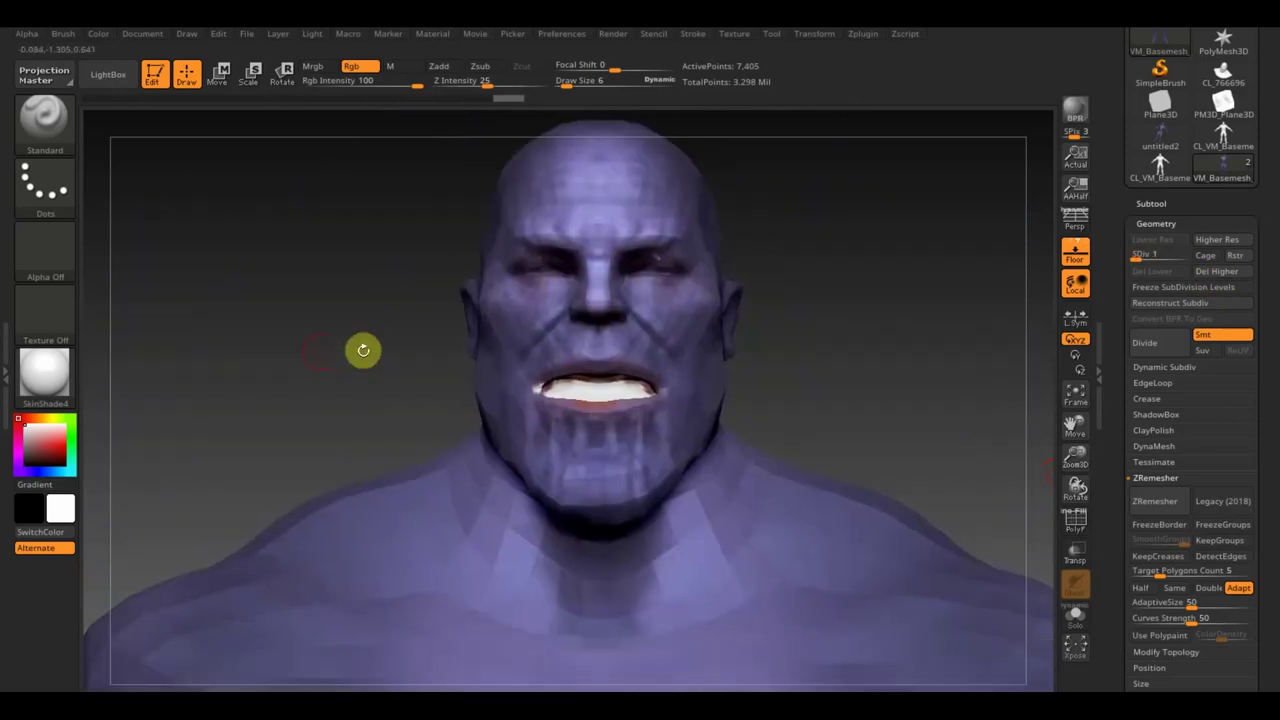
{"action": "left_click", "coordinate": [1075, 520]}
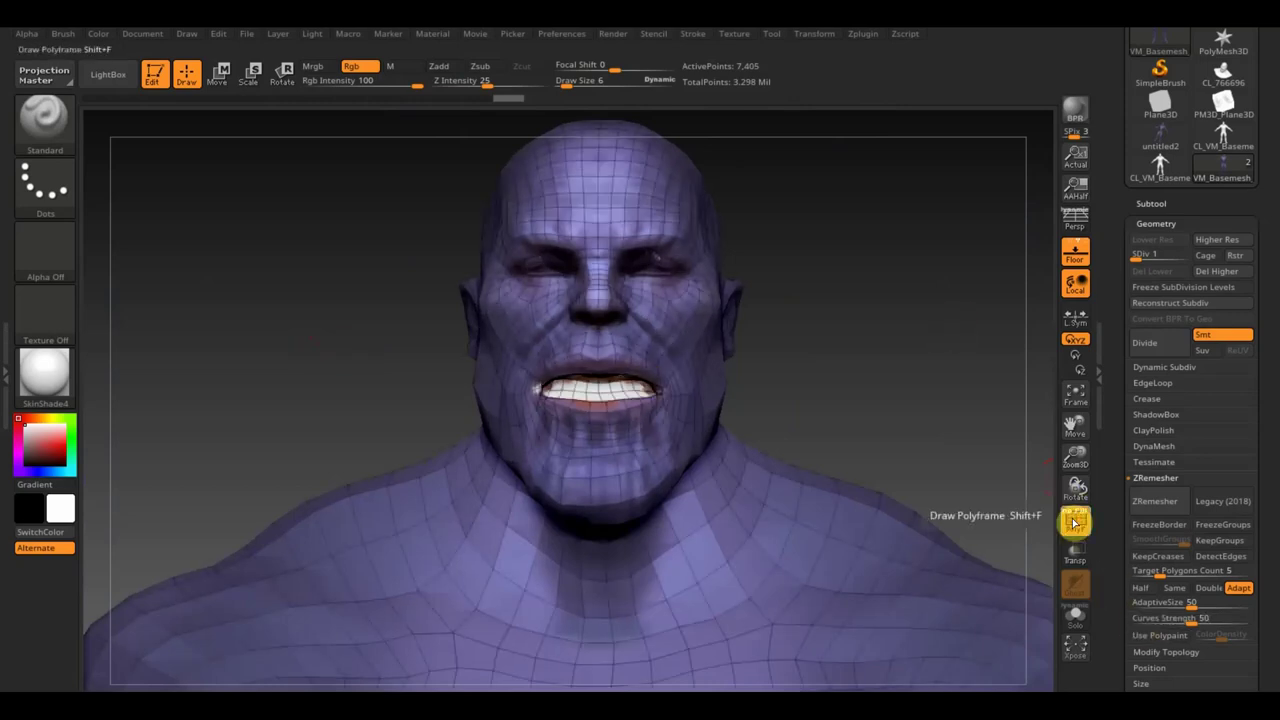
- Orbit the Thanos model and inspect the VM_Basemesh_Male_2 and VM_Basemesh_Male1 subtools
{"action": "left_click_drag", "start_coordinate": [877, 383], "coordinate": [980, 408]}
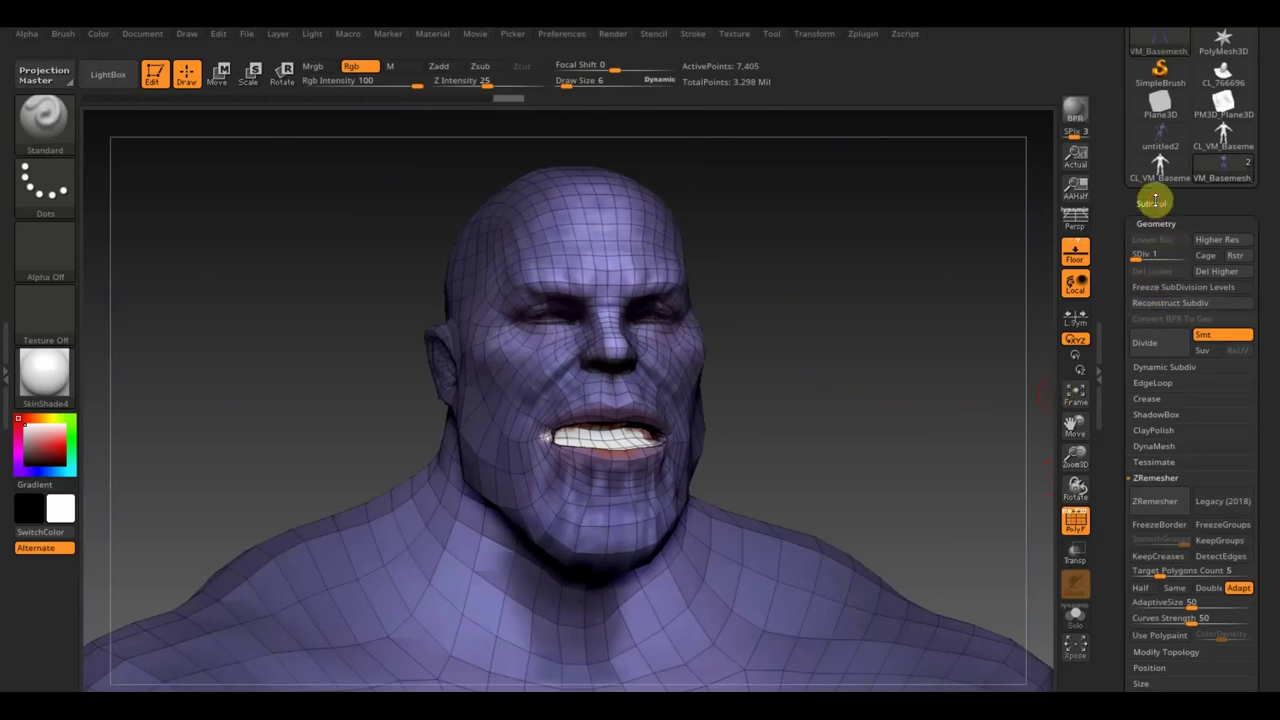
{"action": "left_click", "coordinate": [1152, 203]}
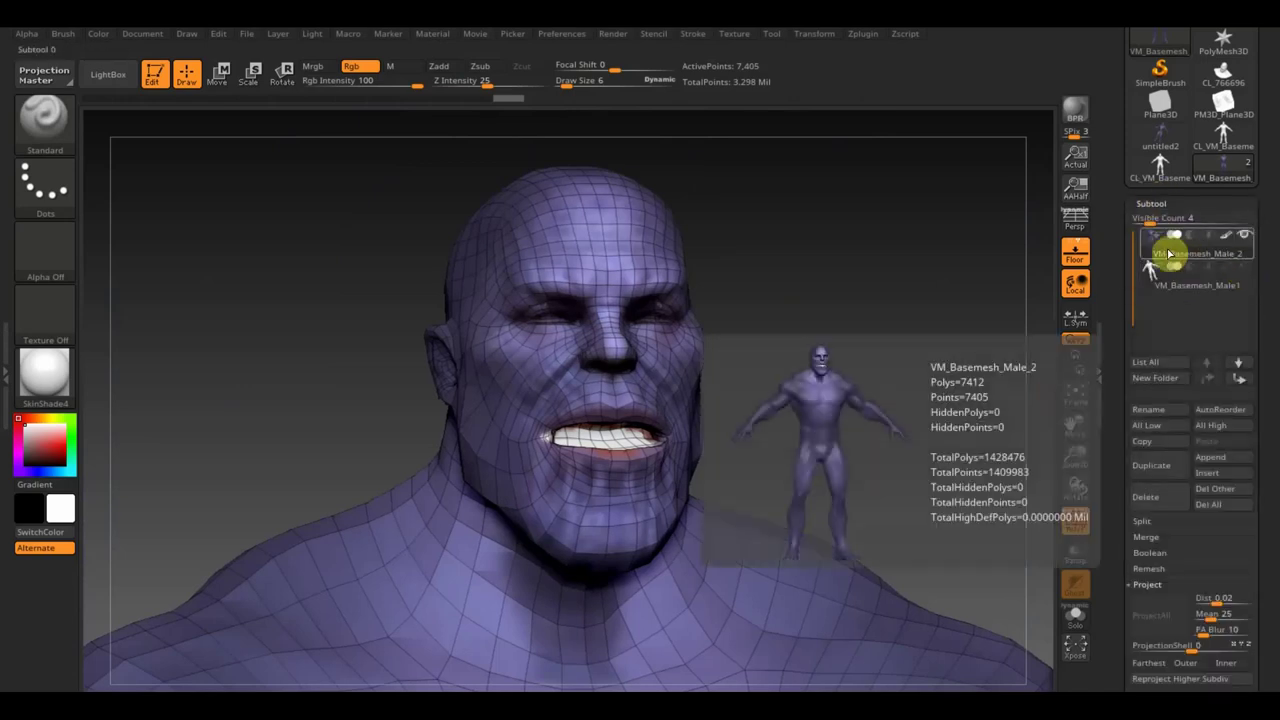
{"action": "mouse_move", "coordinate": [820, 431]}
{"action": "left_mouse_down"}
{"action": "mouse_move", "coordinate": [826, 440]}
{"action": "mouse_move", "coordinate": [806, 289]}
{"action": "mouse_move", "coordinate": [810, 457]}
{"action": "left_mouse_up"}
{"action": "left_click_drag", "start_coordinate": [801, 338], "coordinate": [808, 351]}
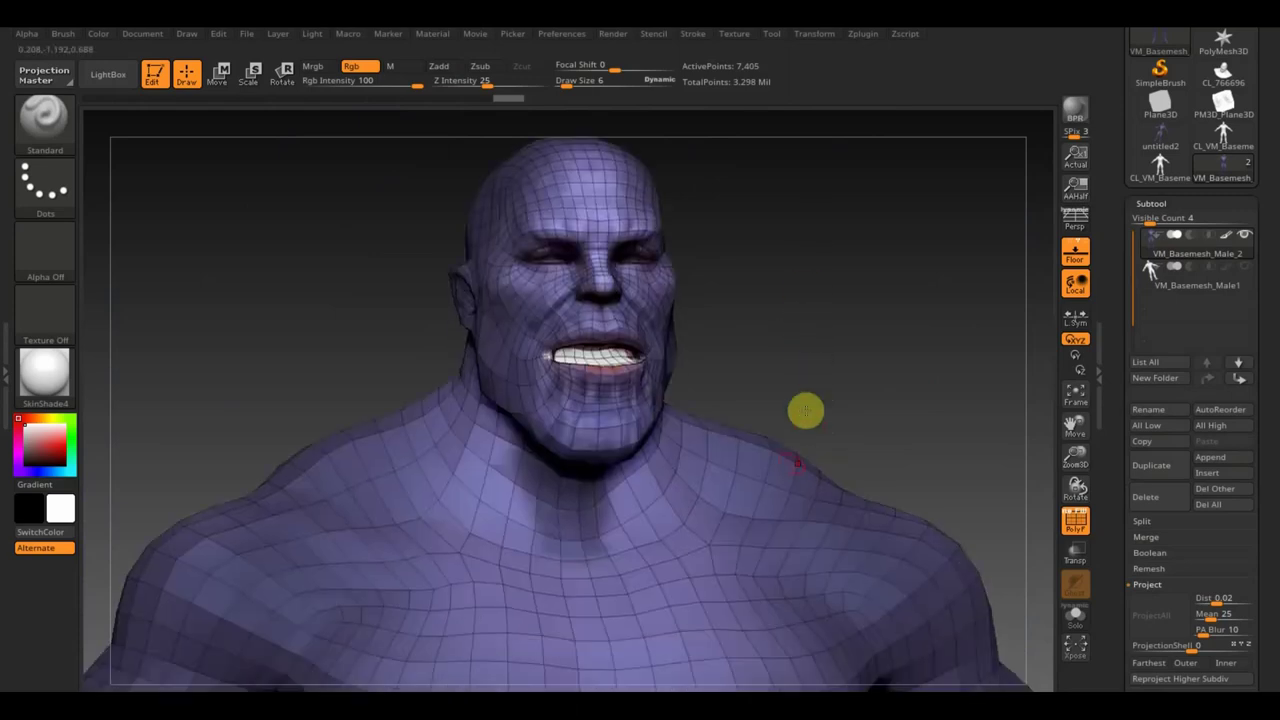
{"action": "mouse_move", "coordinate": [812, 282]}
{"action": "left_mouse_down"}
{"action": "mouse_move", "coordinate": [825, 334]}
{"action": "mouse_move", "coordinate": [854, 334]}
{"action": "mouse_move", "coordinate": [820, 346]}
{"action": "mouse_move", "coordinate": [839, 352]}
{"action": "mouse_move", "coordinate": [317, 317]}
{"action": "left_mouse_up"}
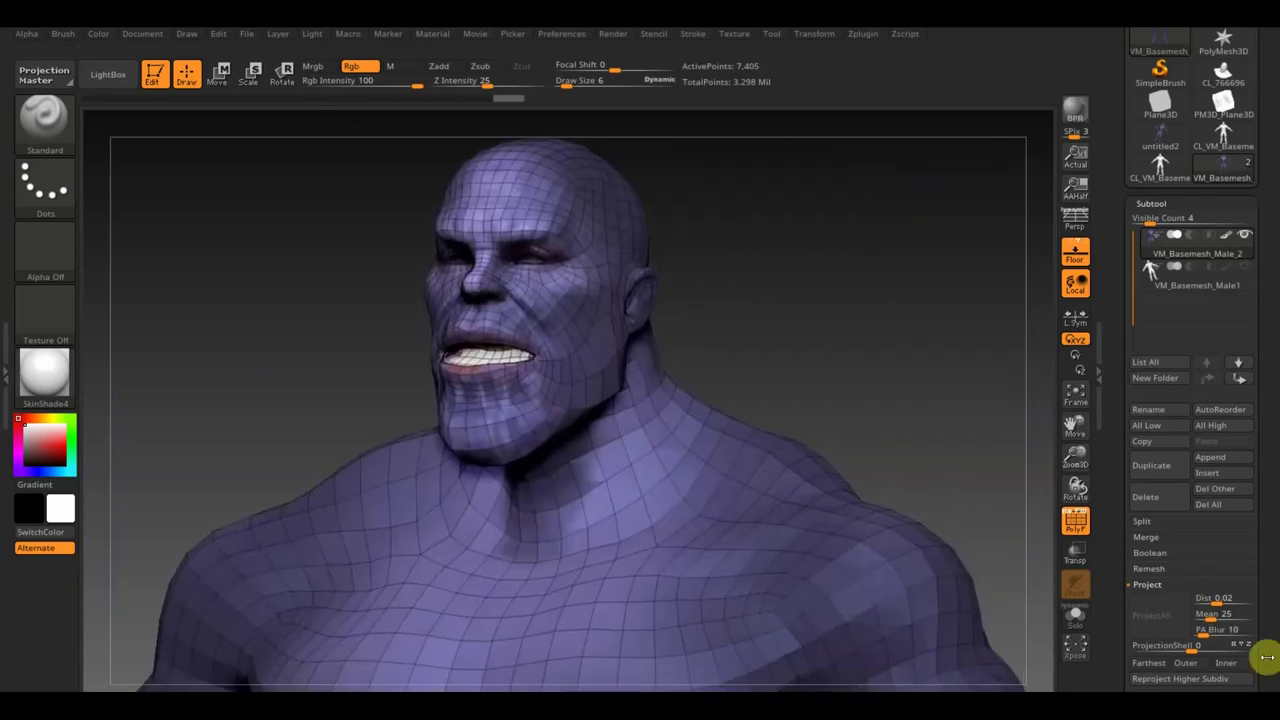
{"action": "scroll", "coordinate": [1270, 648], "scroll_direction": "down", "scroll_amount": 2}
{"action": "scroll", "coordinate": [1260, 580], "scroll_direction": "down", "scroll_amount": 5}
{"action": "scroll", "coordinate": [1225, 543], "scroll_direction": "down", "scroll_amount": 1}
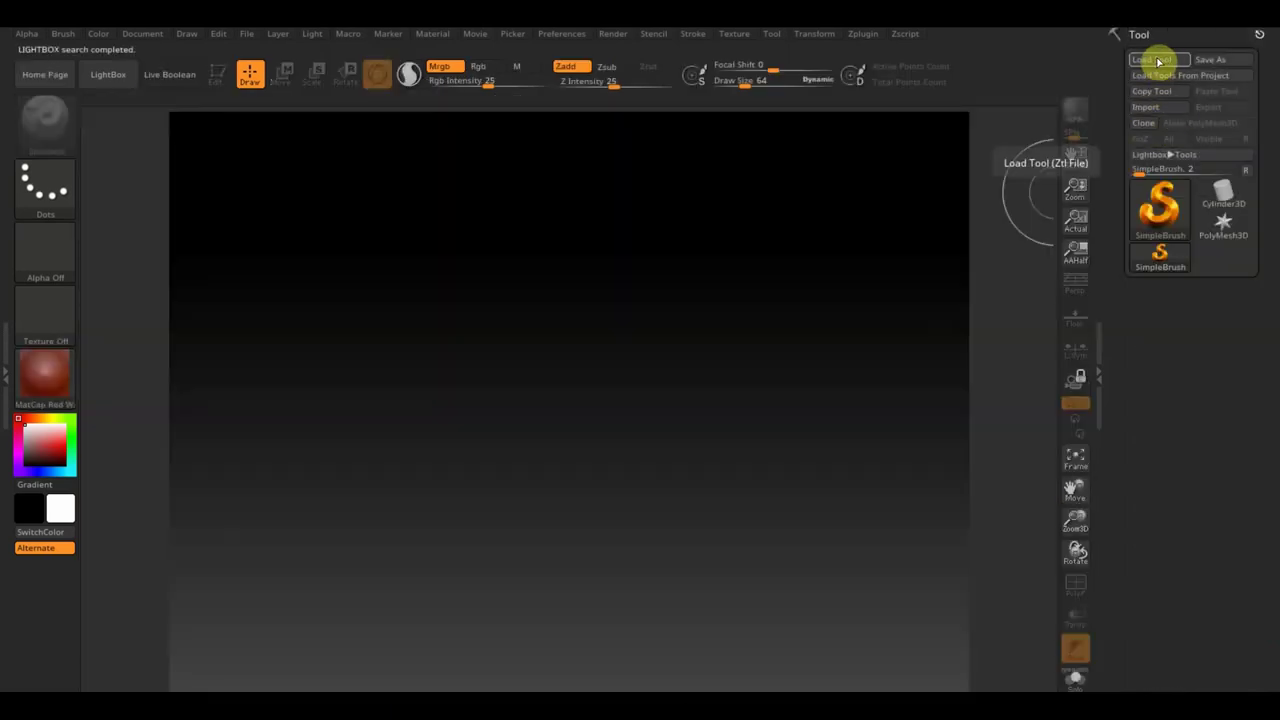
- Load VM_Basemesh_Male from the Desktop and drag it onto the canvas
{"action": "left_click", "coordinate": [1157, 62]}
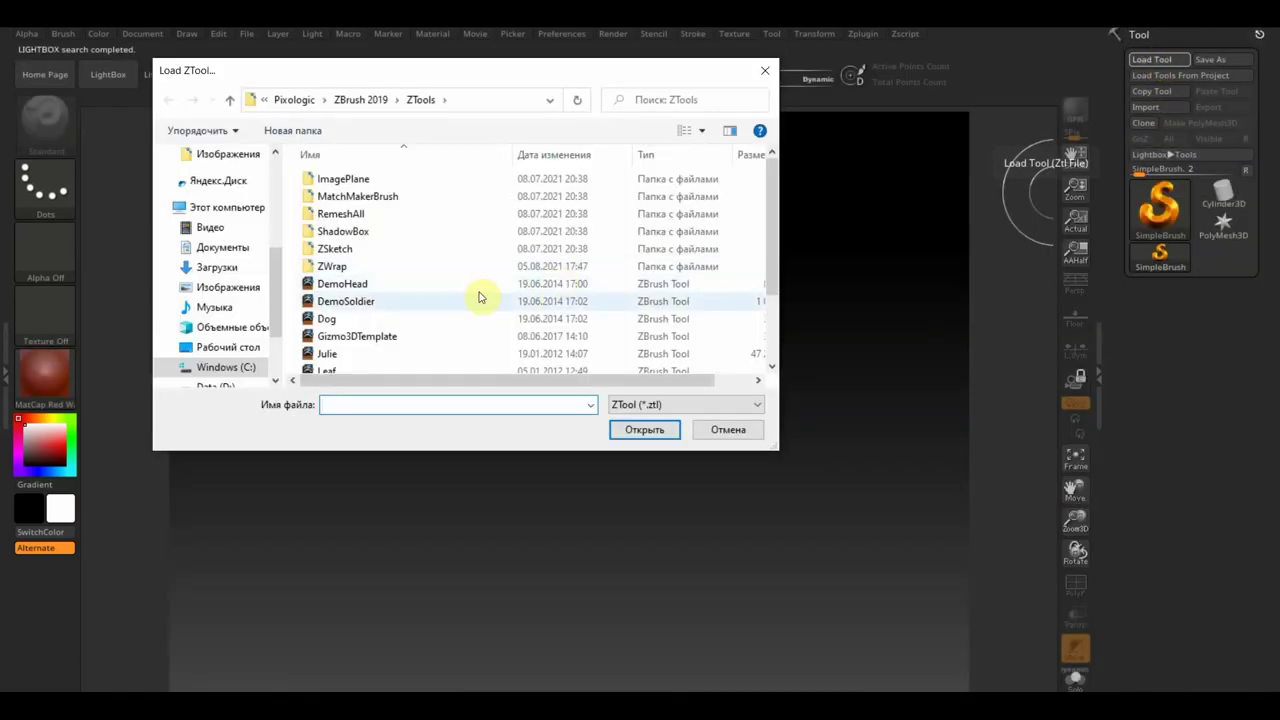
{"action": "left_click", "coordinate": [218, 350]}
{"action": "left_click", "coordinate": [434, 300]}
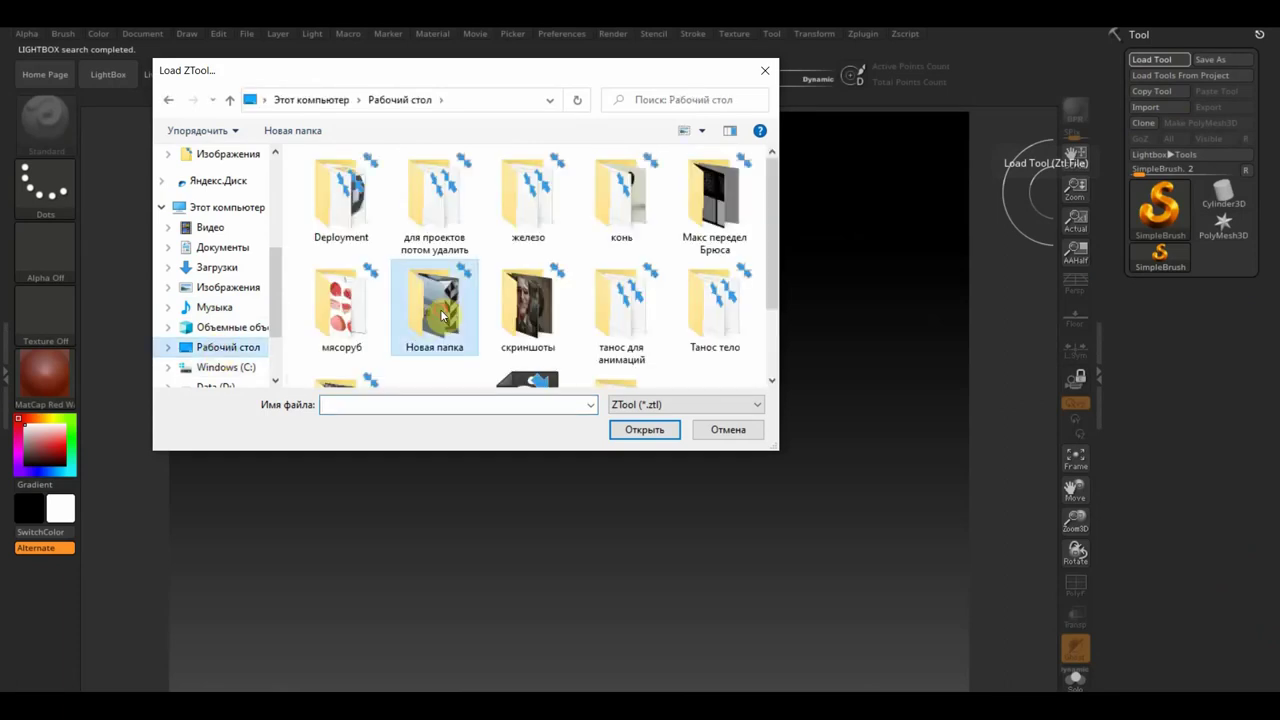
{"action": "scroll", "coordinate": [434, 300], "scroll_direction": "down", "scroll_amount": 1}
{"action": "left_click", "coordinate": [565, 326]}
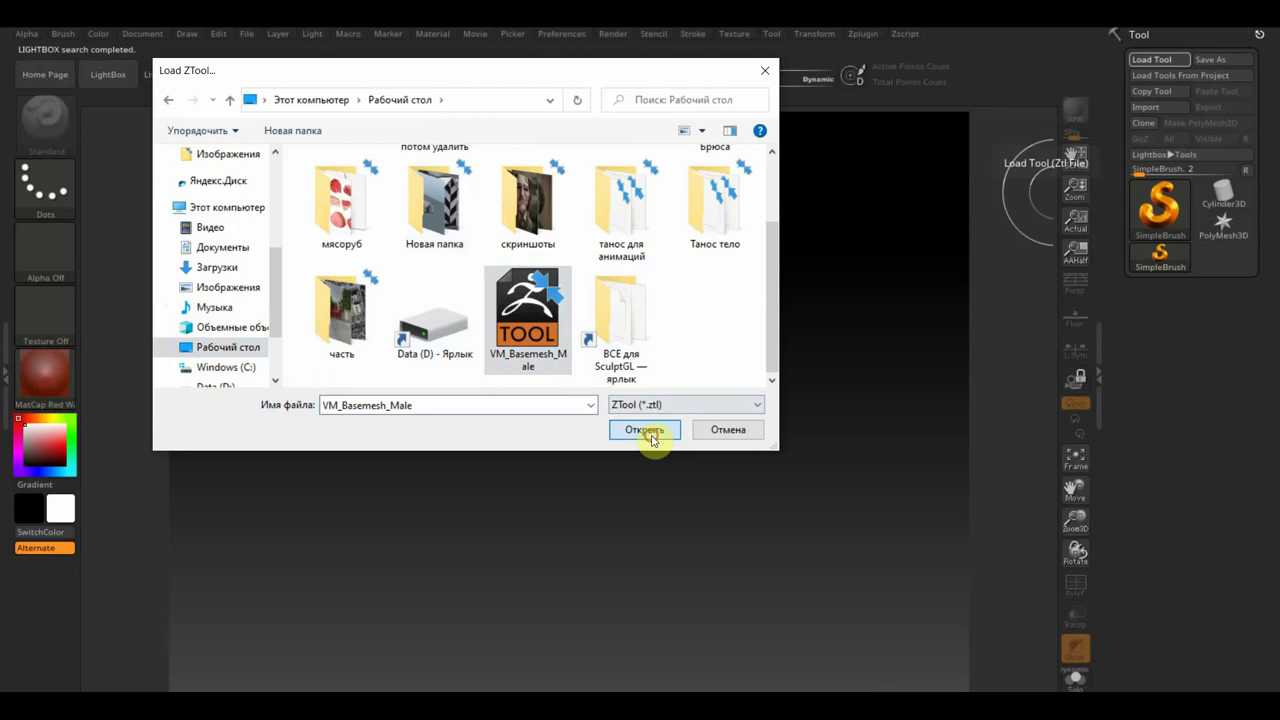
{"action": "left_click", "coordinate": [648, 431]}
{"action": "mouse_move", "coordinate": [637, 306]}
{"action": "left_mouse_down"}
{"action": "mouse_move", "coordinate": [580, 380]}
{"action": "mouse_move", "coordinate": [574, 534]}
{"action": "left_mouse_up"}
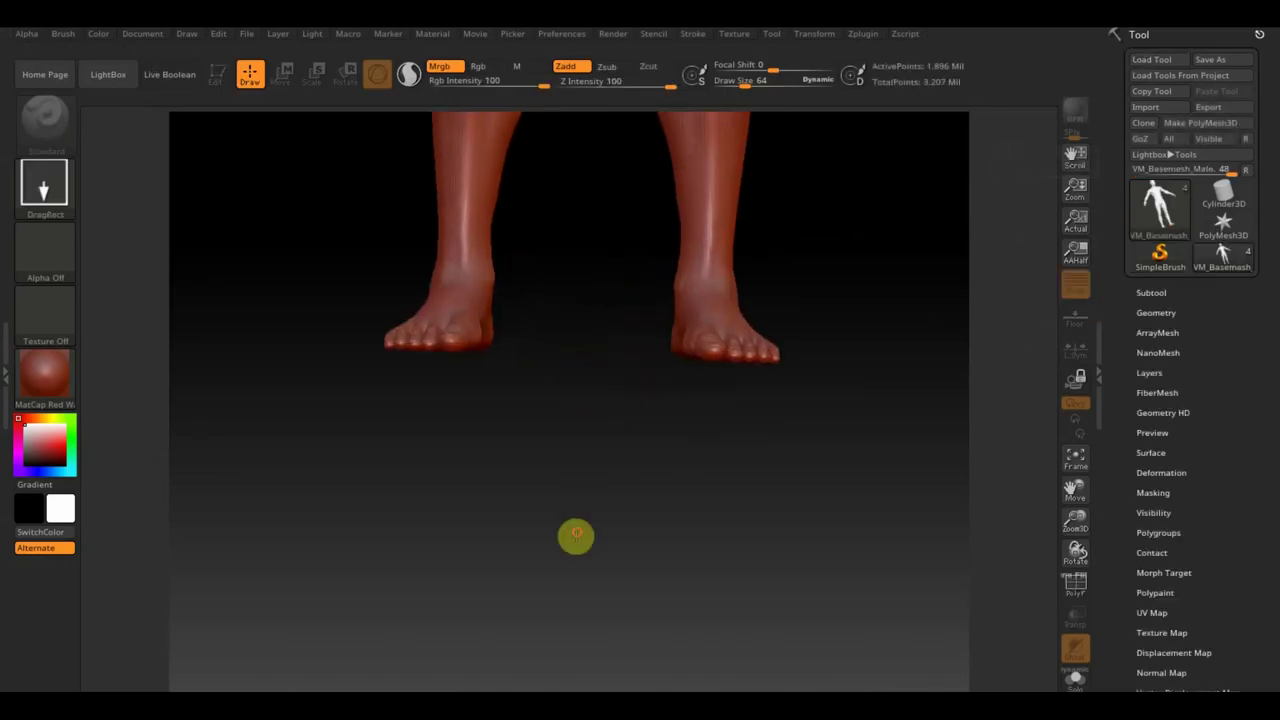
- Enter Edit mode, zoom out to the whole figure, turn Persp off and Floor on
{"action": "left_click", "coordinate": [216, 80]}
{"action": "left_click_drag", "start_coordinate": [803, 421], "coordinate": [831, 474]}
{"action": "mouse_move", "coordinate": [857, 380]}
{"action": "left_mouse_down", "text": "alt"}
{"action": "mouse_move", "coordinate": [711, 210]}
{"action": "mouse_move", "coordinate": [734, 480]}
{"action": "left_mouse_up", "text": "alt"}
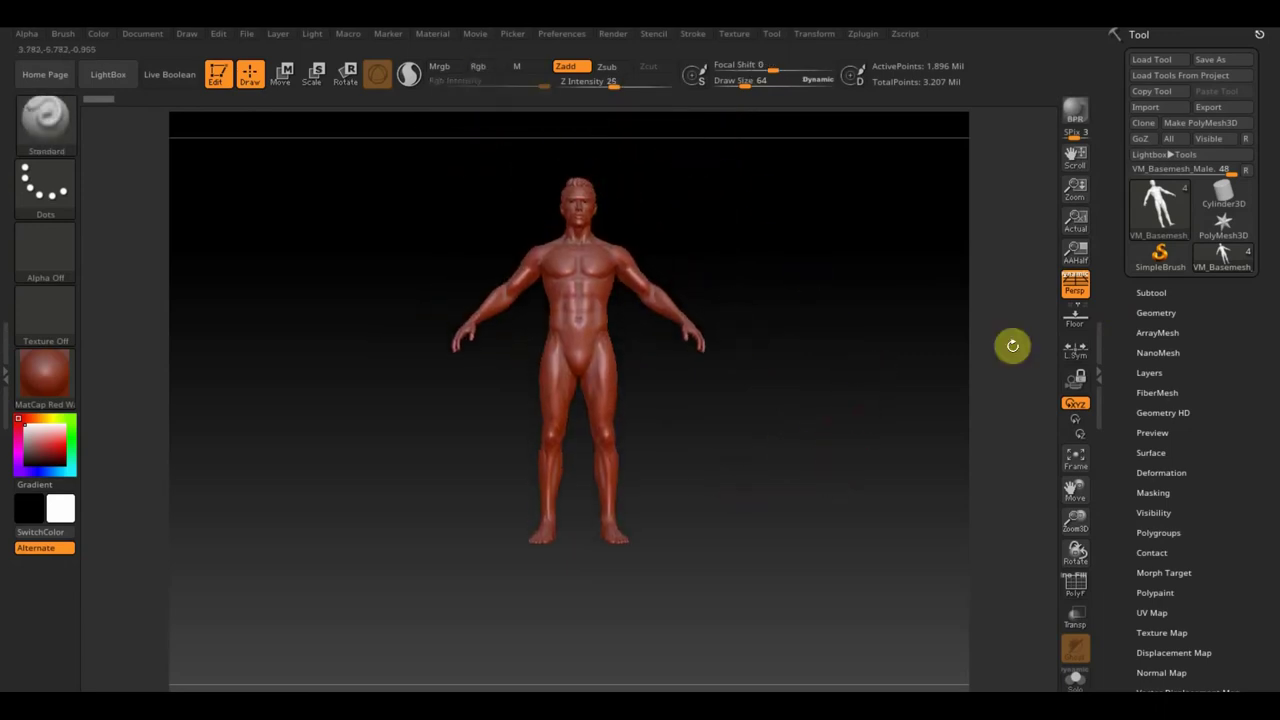
{"action": "left_click", "coordinate": [1078, 296]}
{"action": "left_click", "coordinate": [1078, 322]}
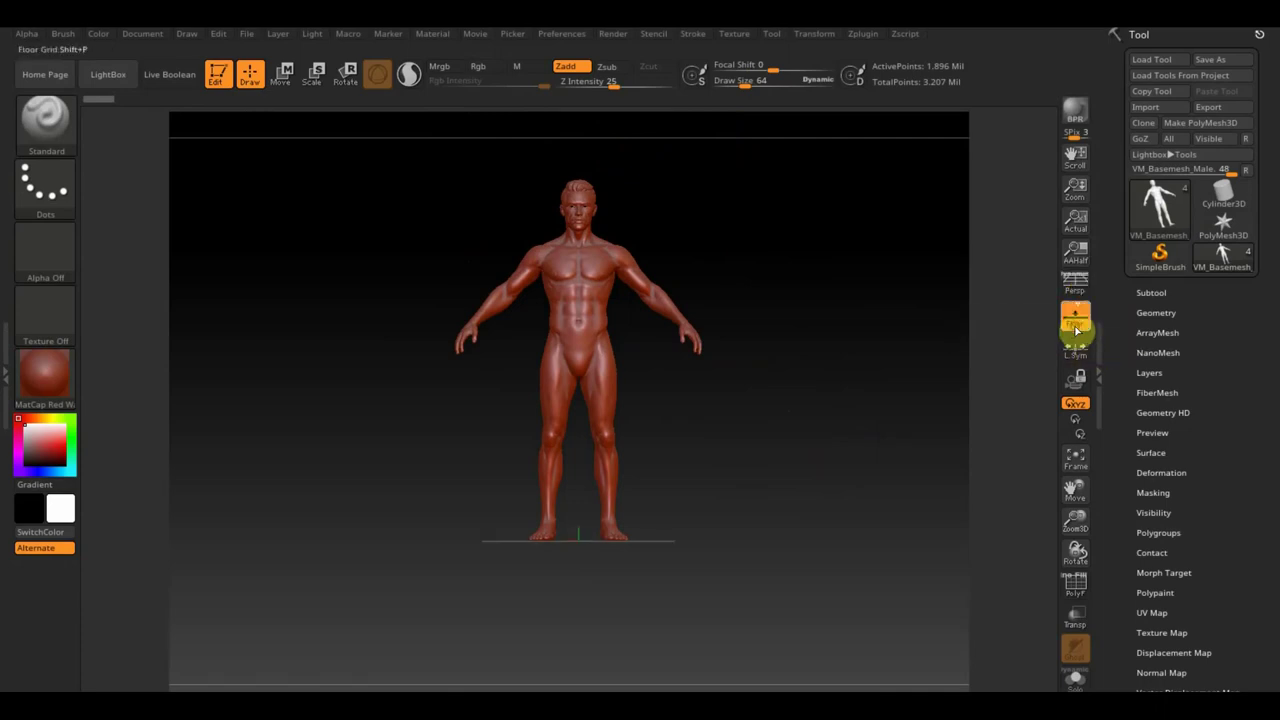
{"action": "left_click_drag", "start_coordinate": [722, 479], "coordinate": [809, 457]}
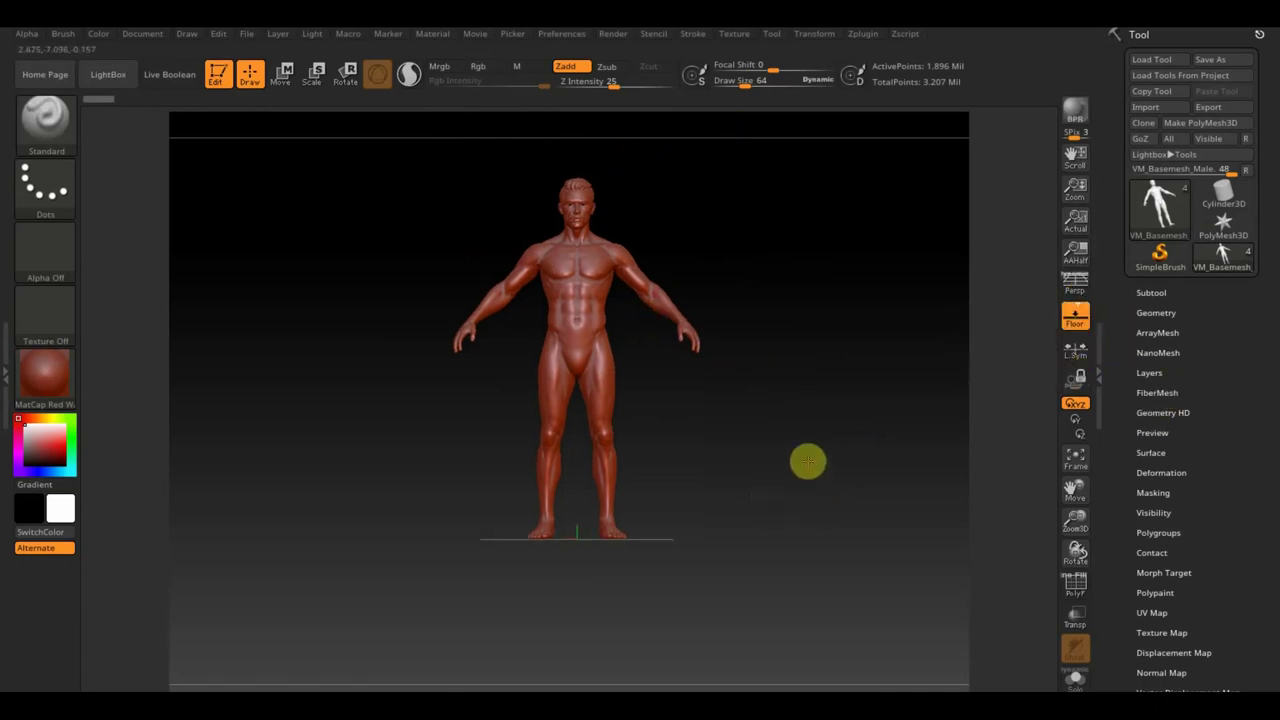
- Try scaling and moving the model with the Move gizmo, then undo with Ctrl+Z
{"action": "left_click", "coordinate": [283, 75]}
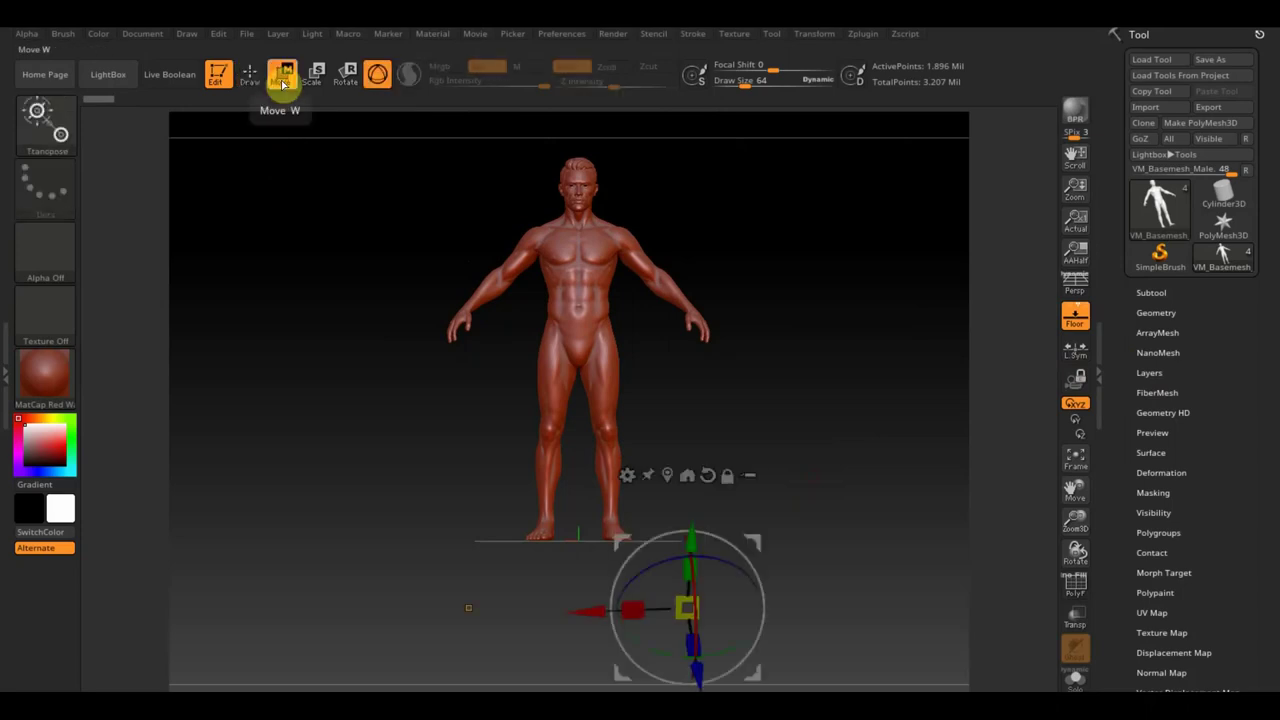
{"action": "mouse_move", "coordinate": [762, 541]}
{"action": "left_mouse_down"}
{"action": "mouse_move", "coordinate": [650, 385]}
{"action": "mouse_move", "coordinate": [643, 355]}
{"action": "left_mouse_up"}
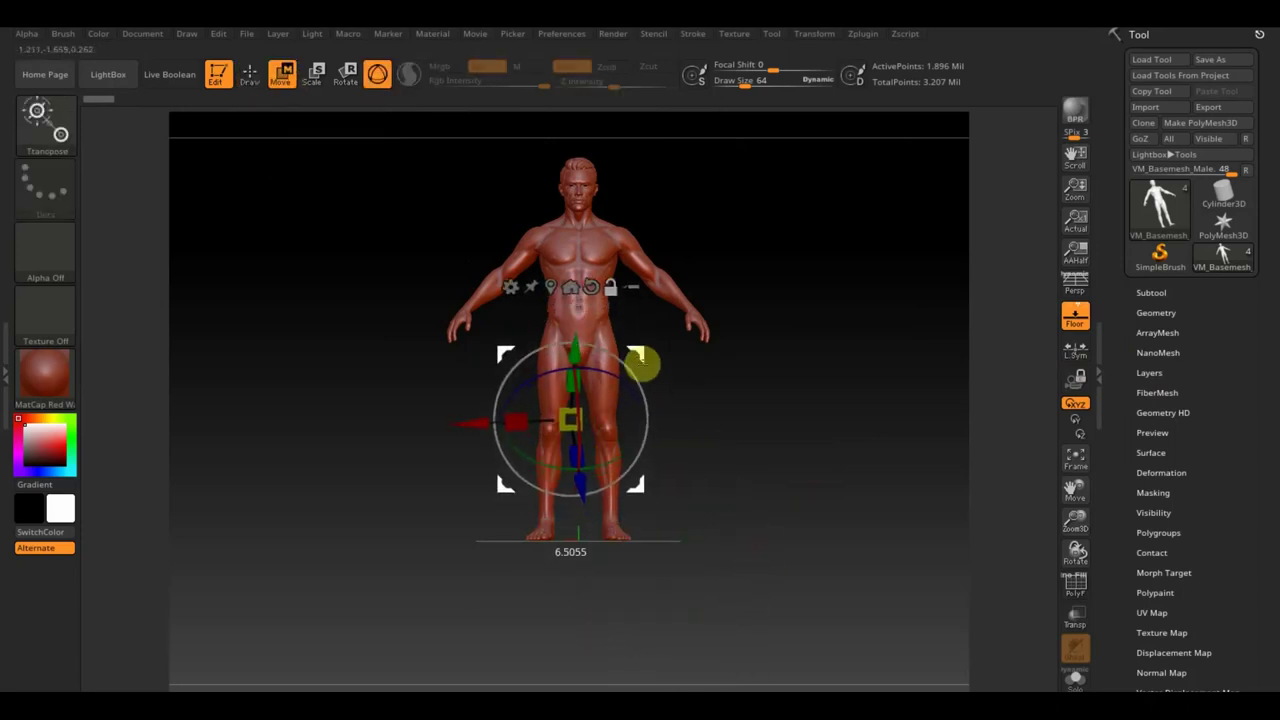
{"action": "left_click_drag", "start_coordinate": [765, 477], "coordinate": [782, 487]}
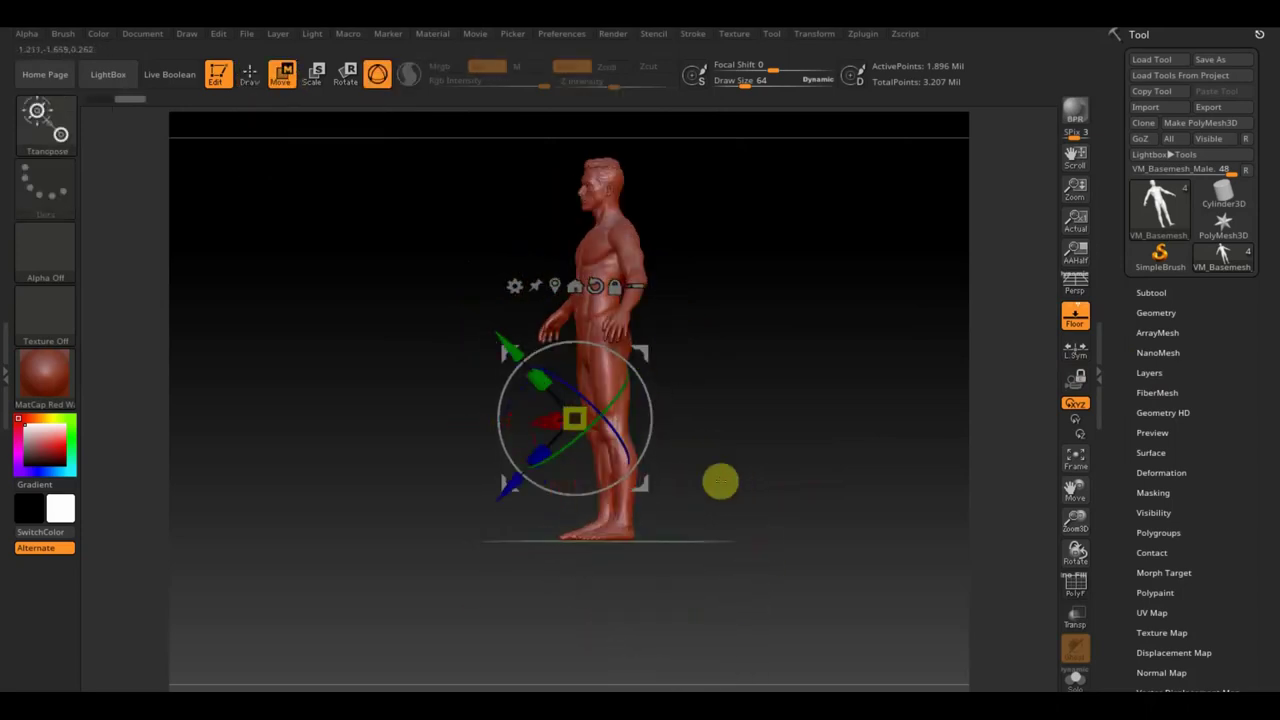
{"action": "left_click_drag", "start_coordinate": [648, 380], "coordinate": [656, 438]}
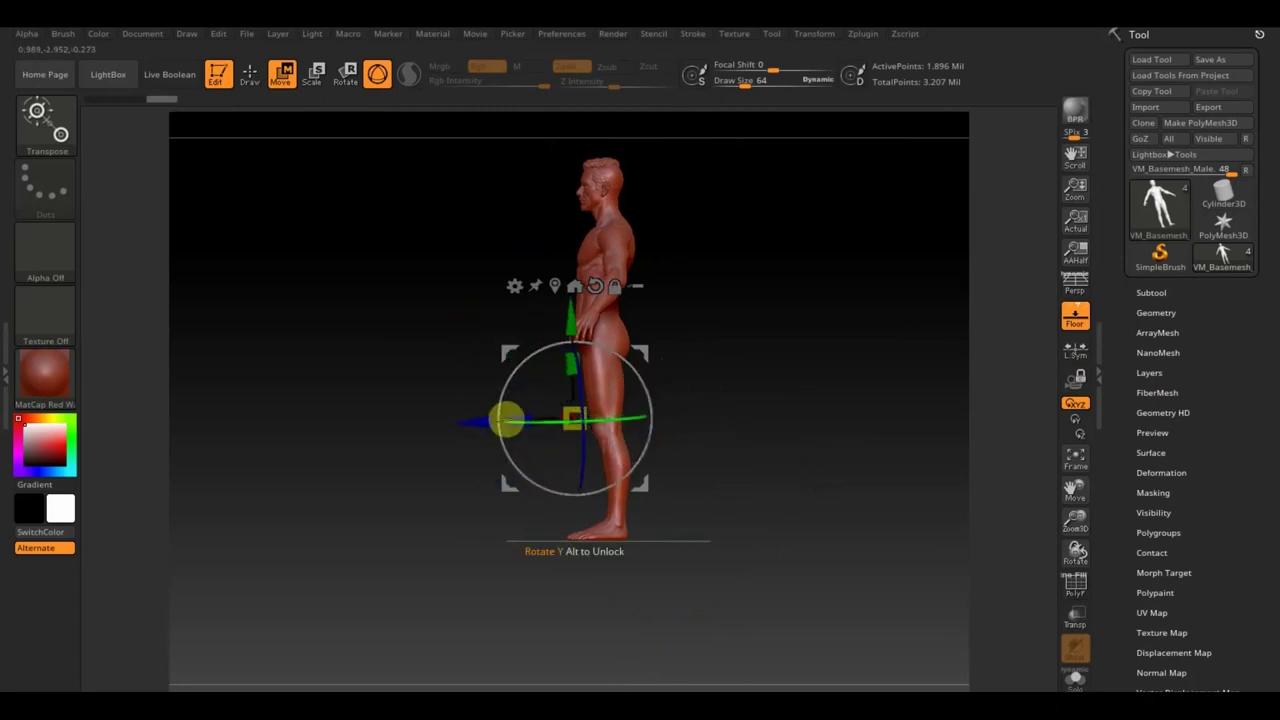
{"action": "left_click_drag", "start_coordinate": [806, 457], "coordinate": [849, 463]}
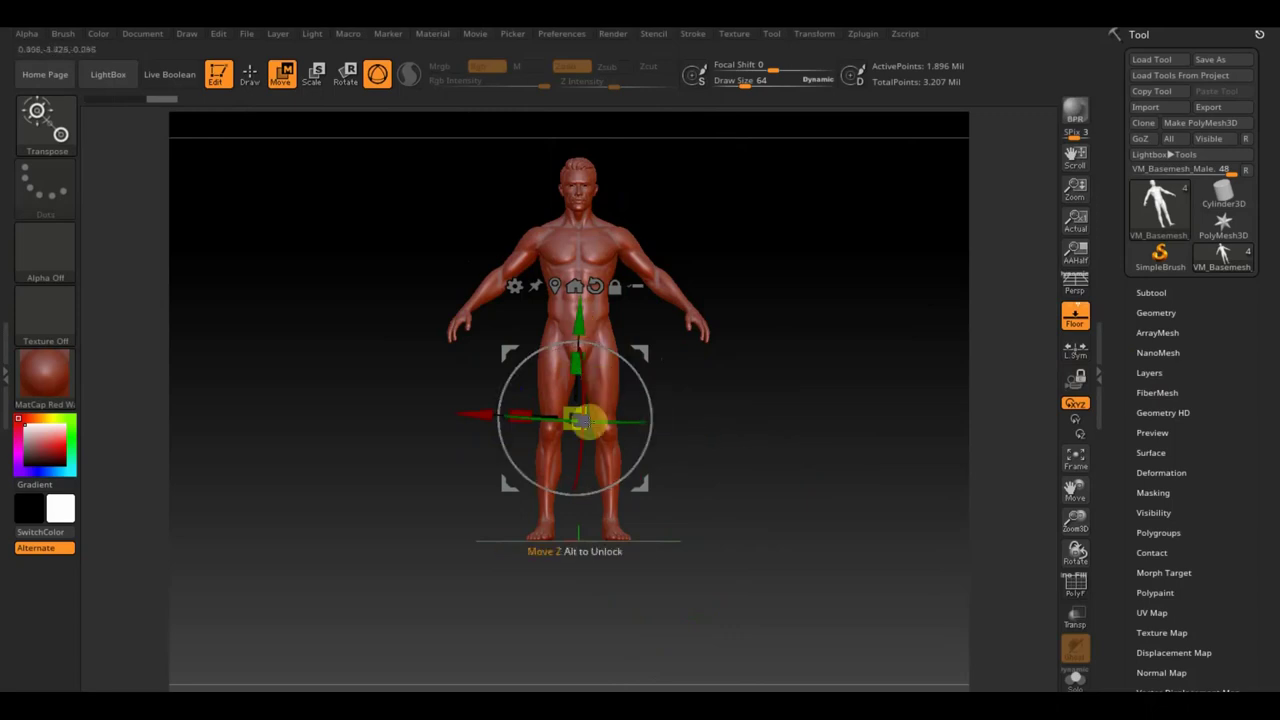
{"action": "left_click_drag", "start_coordinate": [573, 412], "coordinate": [619, 476]}
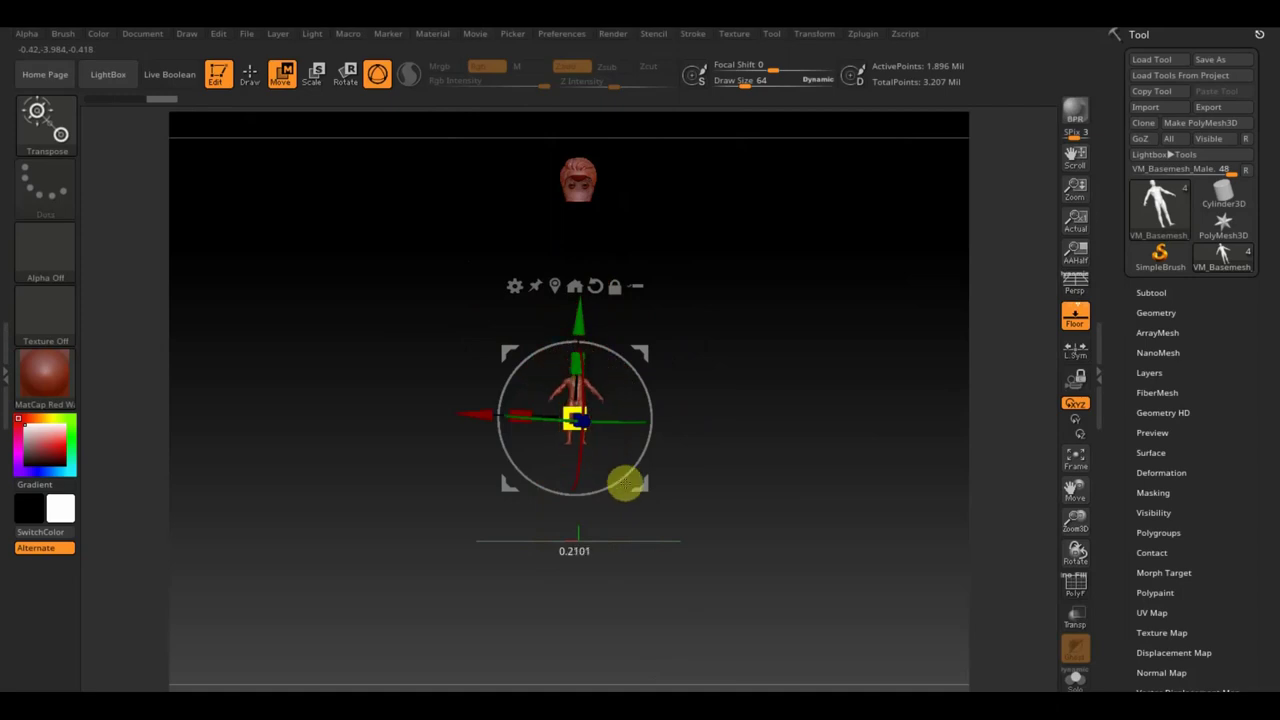
{"action": "left_click_drag", "start_coordinate": [578, 316], "coordinate": [593, 414]}
{"action": "left_click_drag", "start_coordinate": [460, 509], "coordinate": [468, 512]}
{"action": "right_click", "coordinate": [468, 512]}
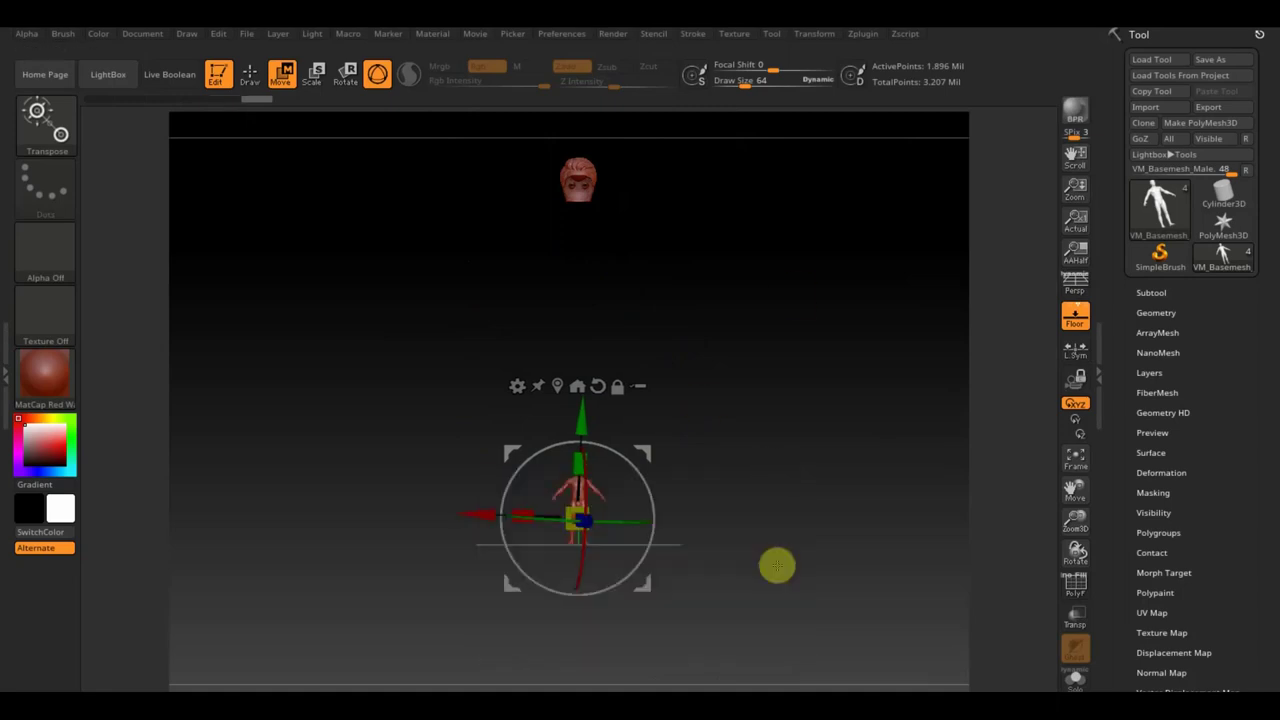
{"action": "key", "text": "ctrl+z"}
{"action": "key", "text": "ctrl+z"}
{"action": "key", "text": "ctrl+z"}
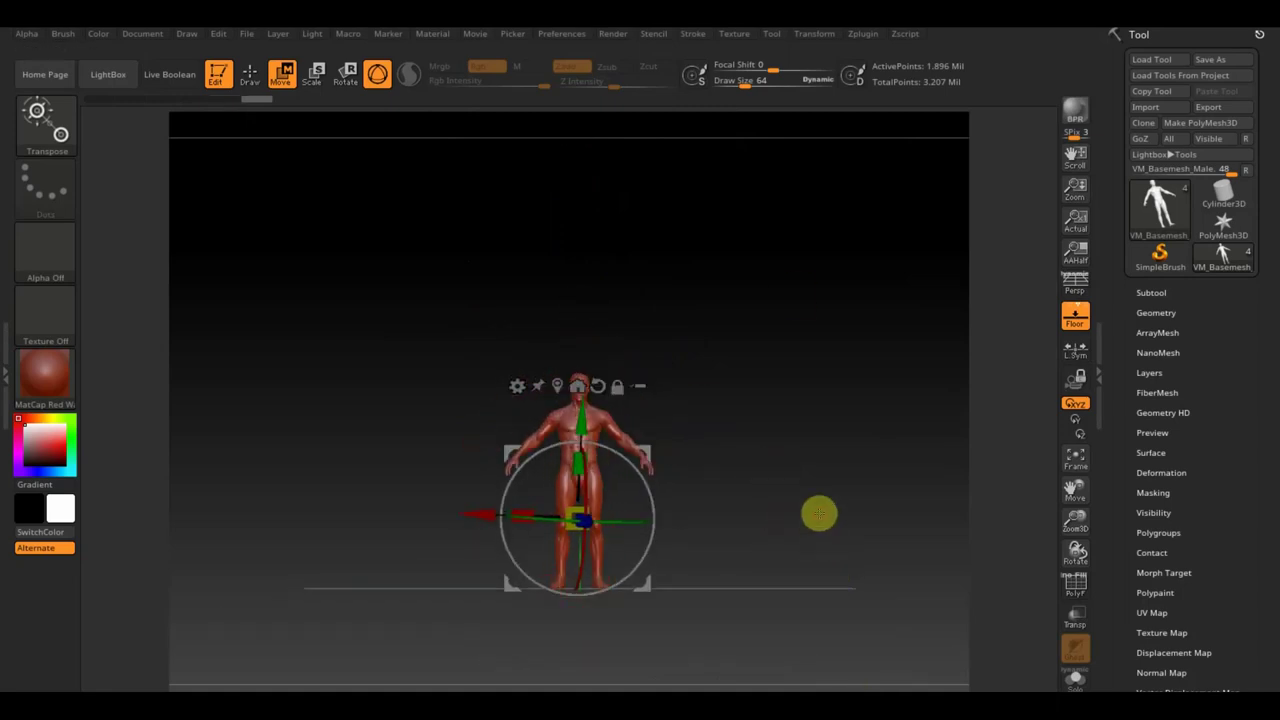
- Delete the Eyes_Male_shadow subtool and duplicate the body as VM_Basemesh_Male1
{"action": "left_click", "coordinate": [1155, 291]}
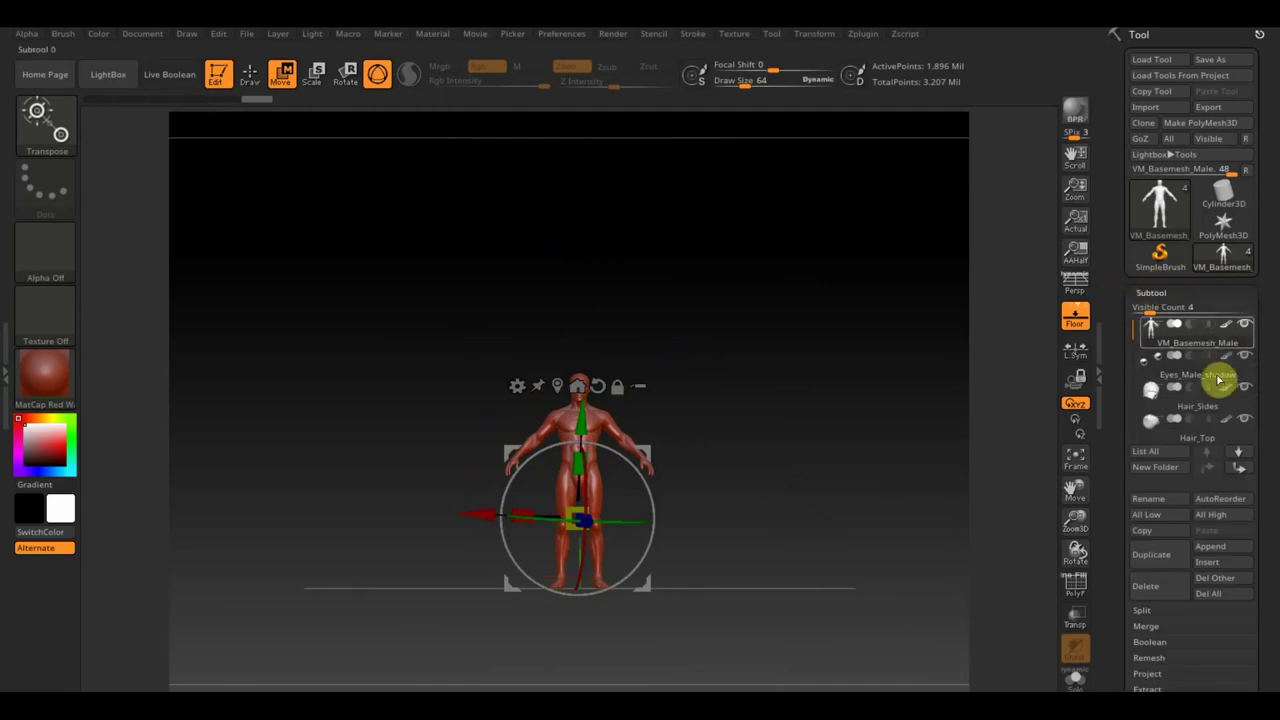
{"action": "mouse_move", "coordinate": [1197, 374]}
{"action": "left_click", "coordinate": [1150, 376]}
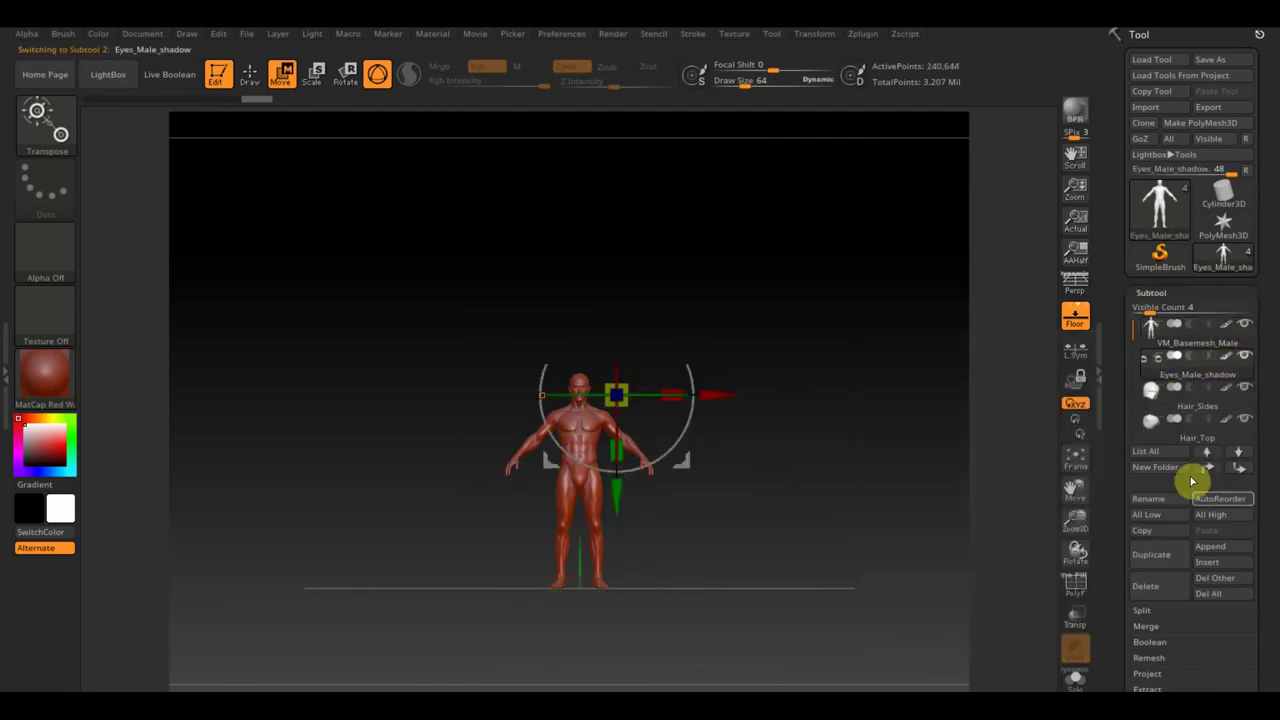
{"action": "left_click", "coordinate": [1158, 586]}
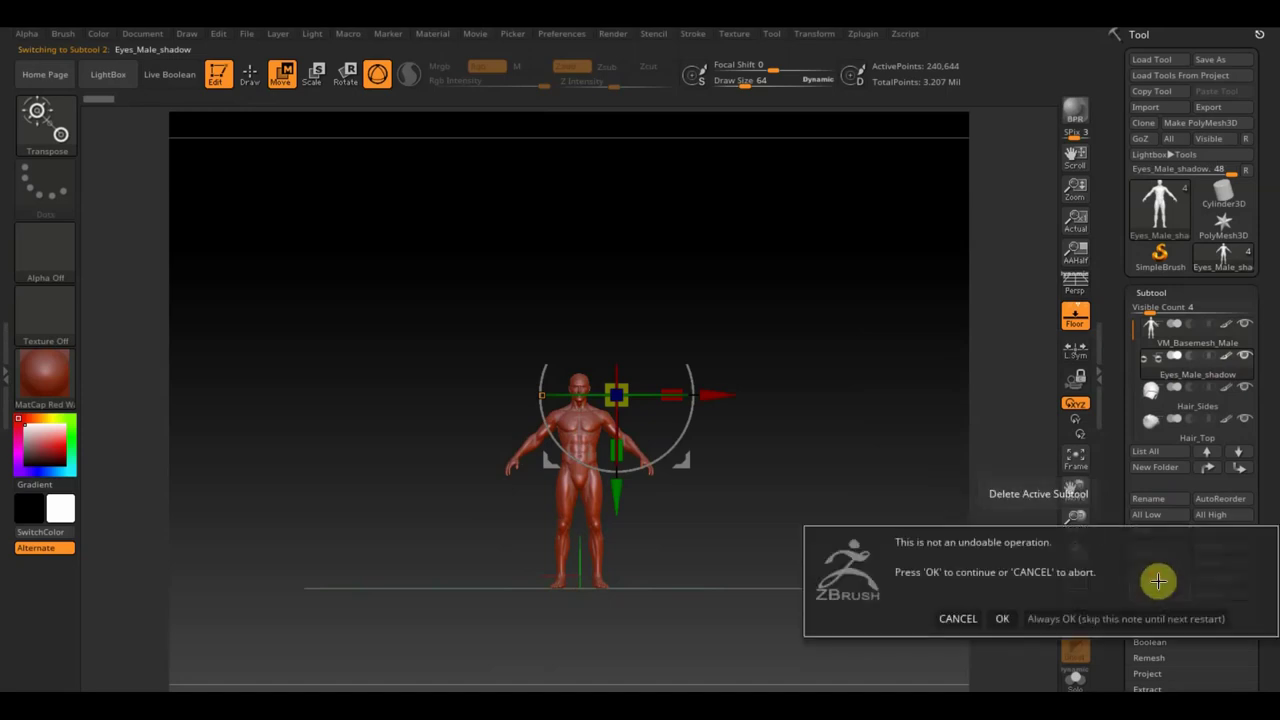
{"action": "left_click", "coordinate": [1062, 615]}
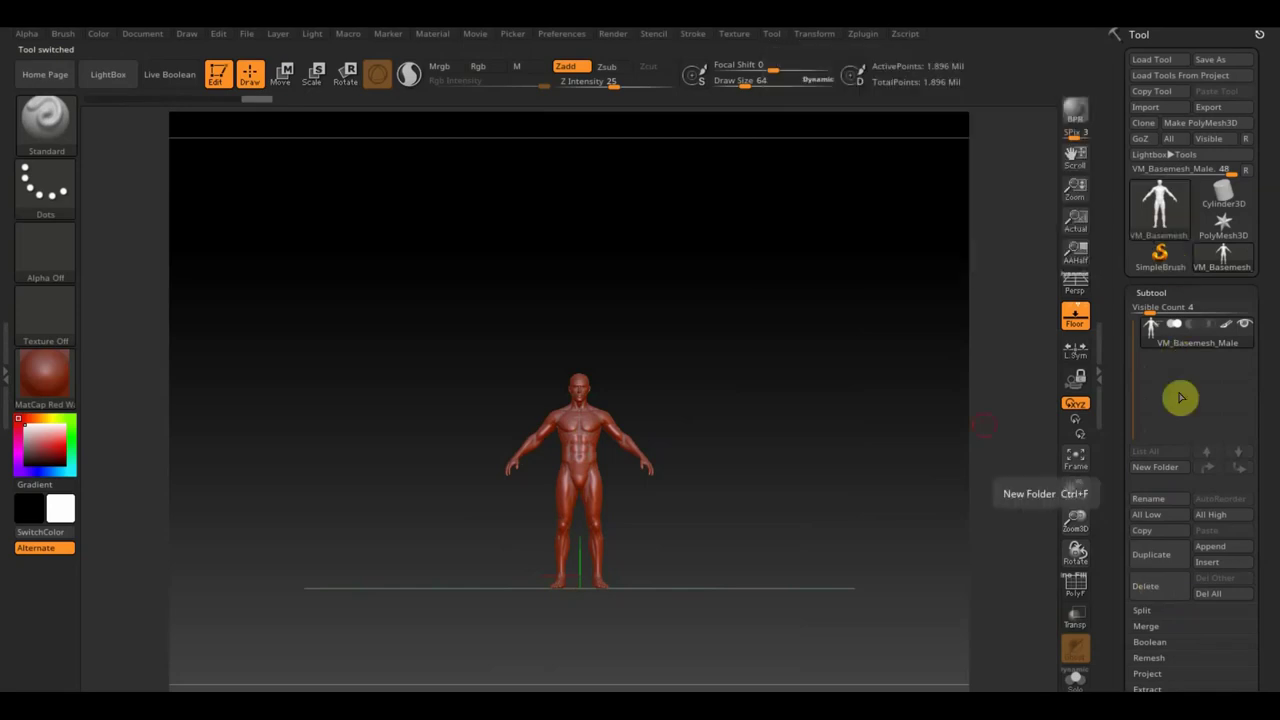
{"action": "left_click", "coordinate": [1158, 556]}
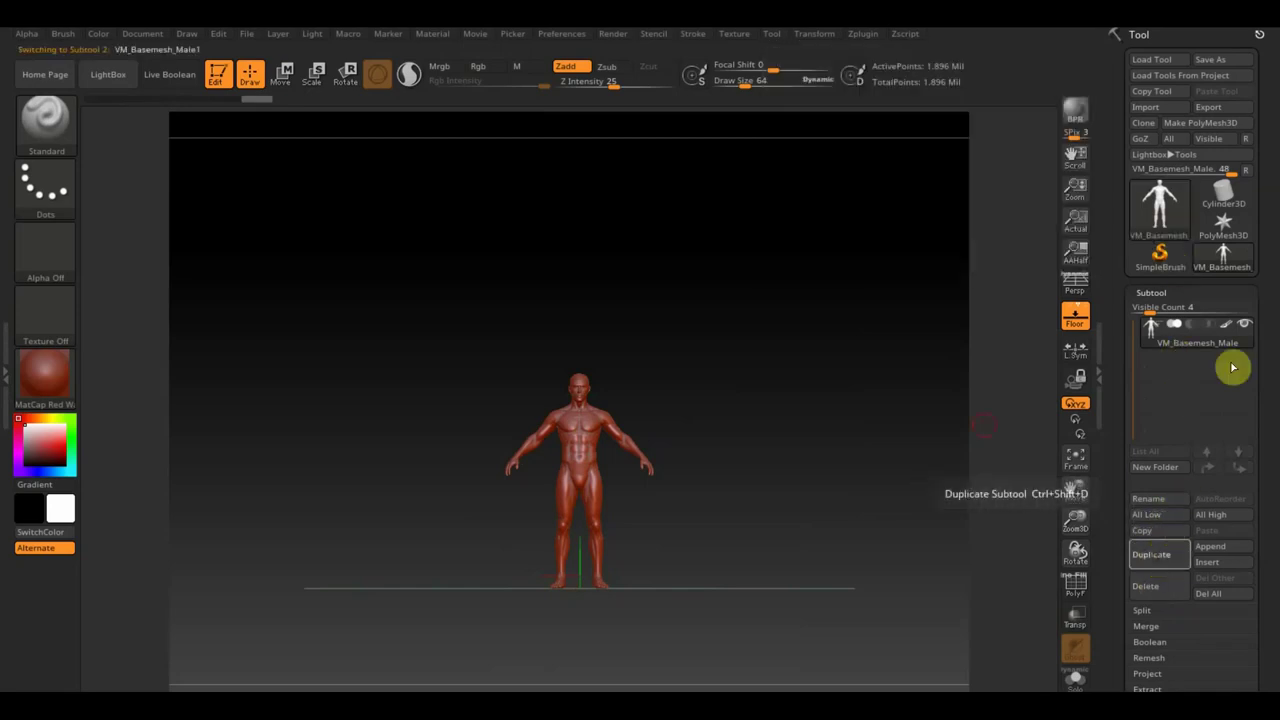
- Import the untitled2 mesh from the Desktop into VM_Basemesh_Male1
{"action": "left_click", "coordinate": [1150, 112]}
{"action": "left_click", "coordinate": [432, 305]}
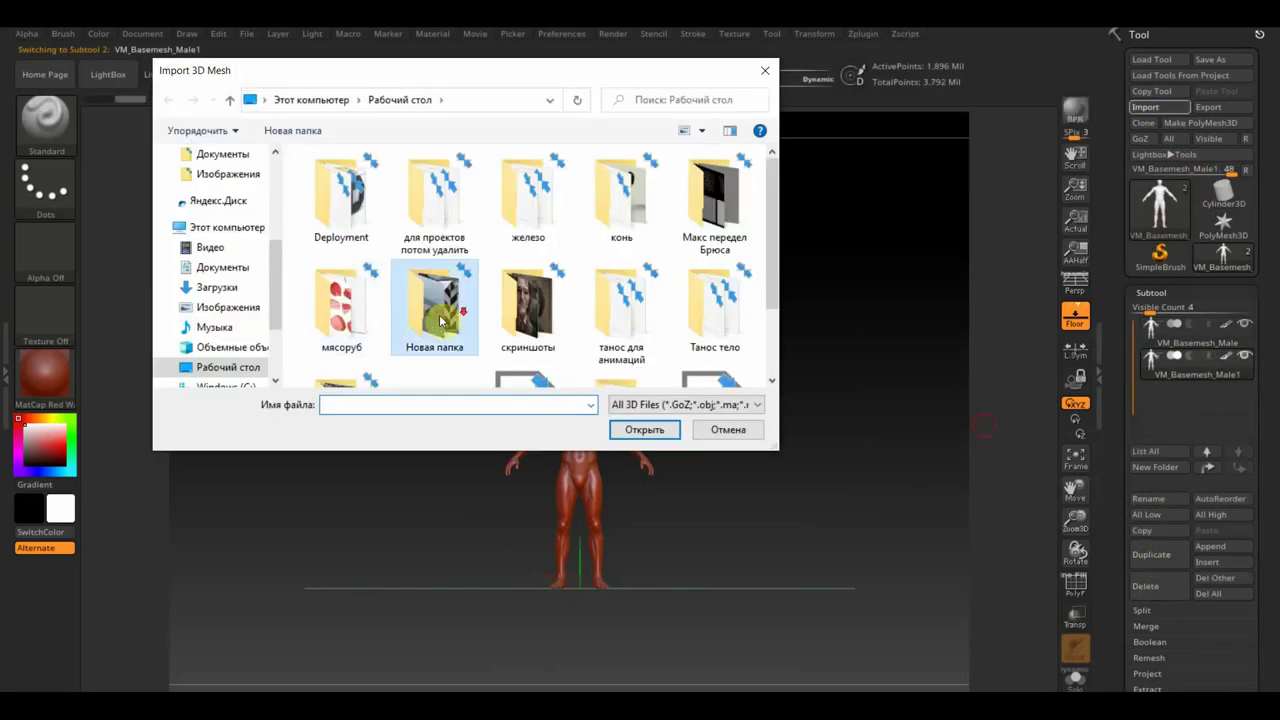
{"action": "scroll", "coordinate": [480, 330], "scroll_direction": "down", "scroll_amount": 1}
{"action": "left_click", "coordinate": [535, 318]}
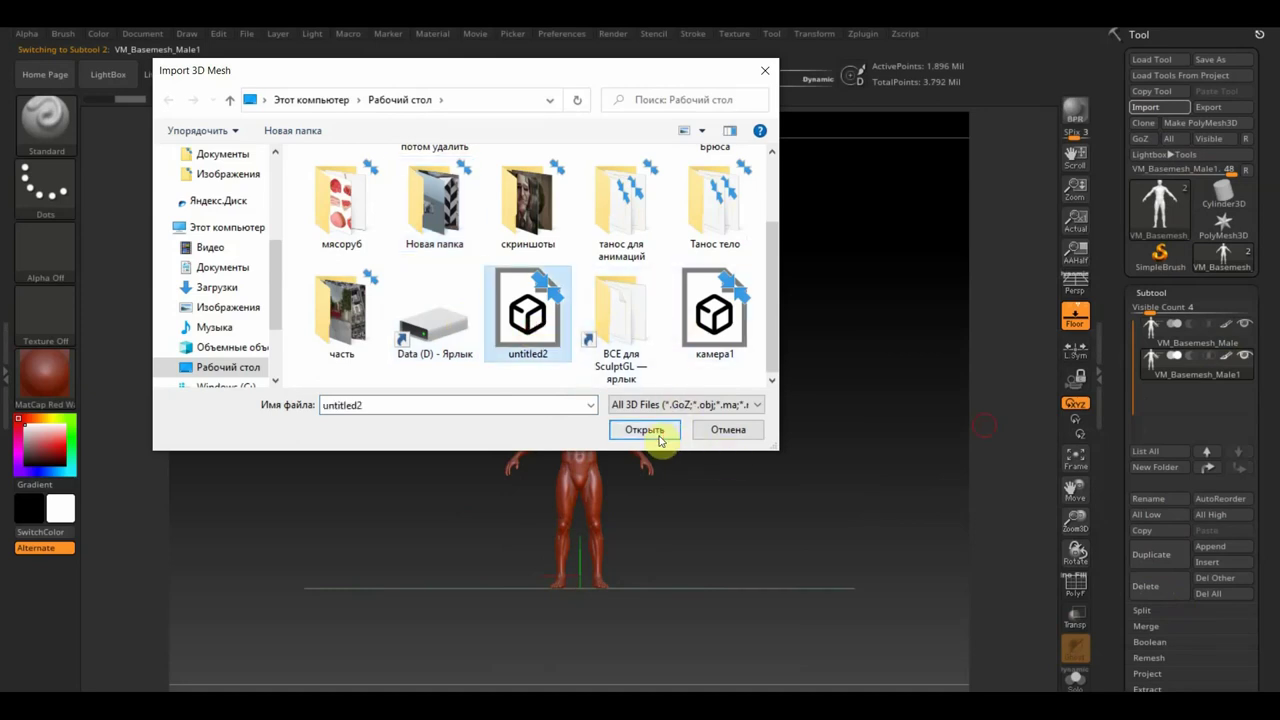
{"action": "left_click", "coordinate": [650, 432]}
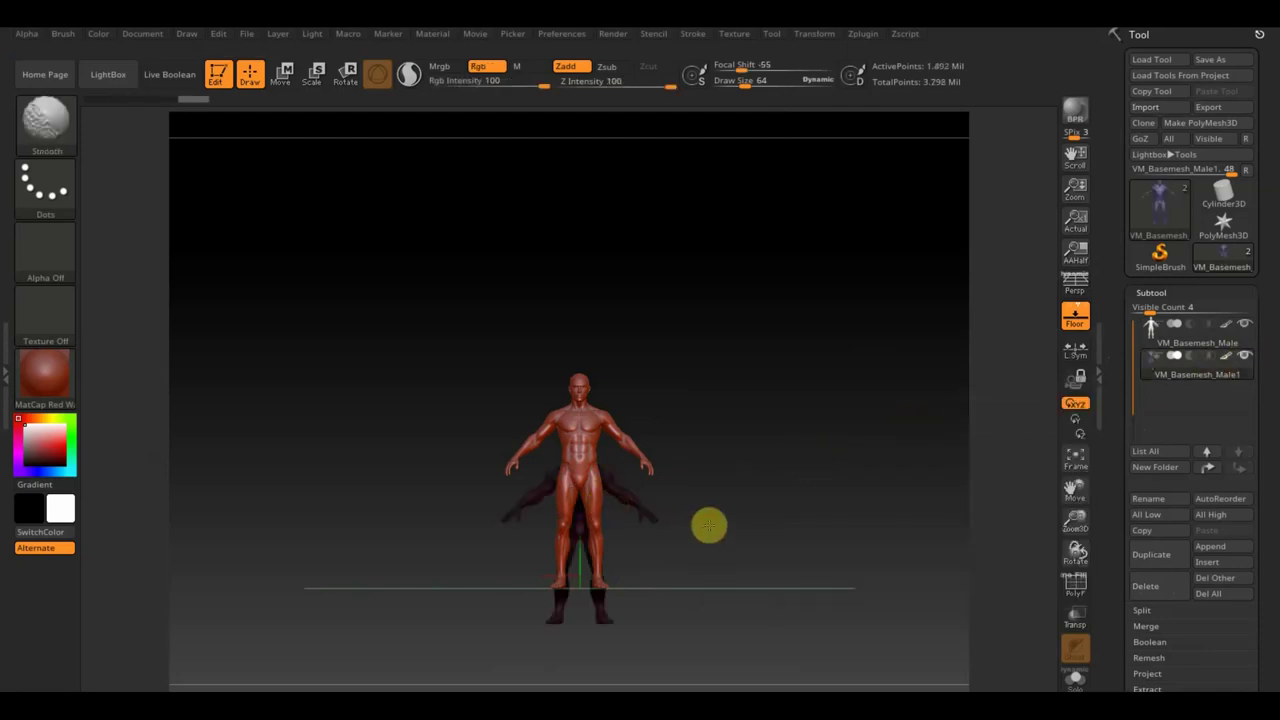
{"action": "mouse_move", "coordinate": [703, 530]}
{"action": "left_mouse_down", "text": "alt"}
{"action": "mouse_move", "coordinate": [694, 432]}
{"action": "mouse_move", "coordinate": [763, 514]}
{"action": "left_mouse_up", "text": "alt"}
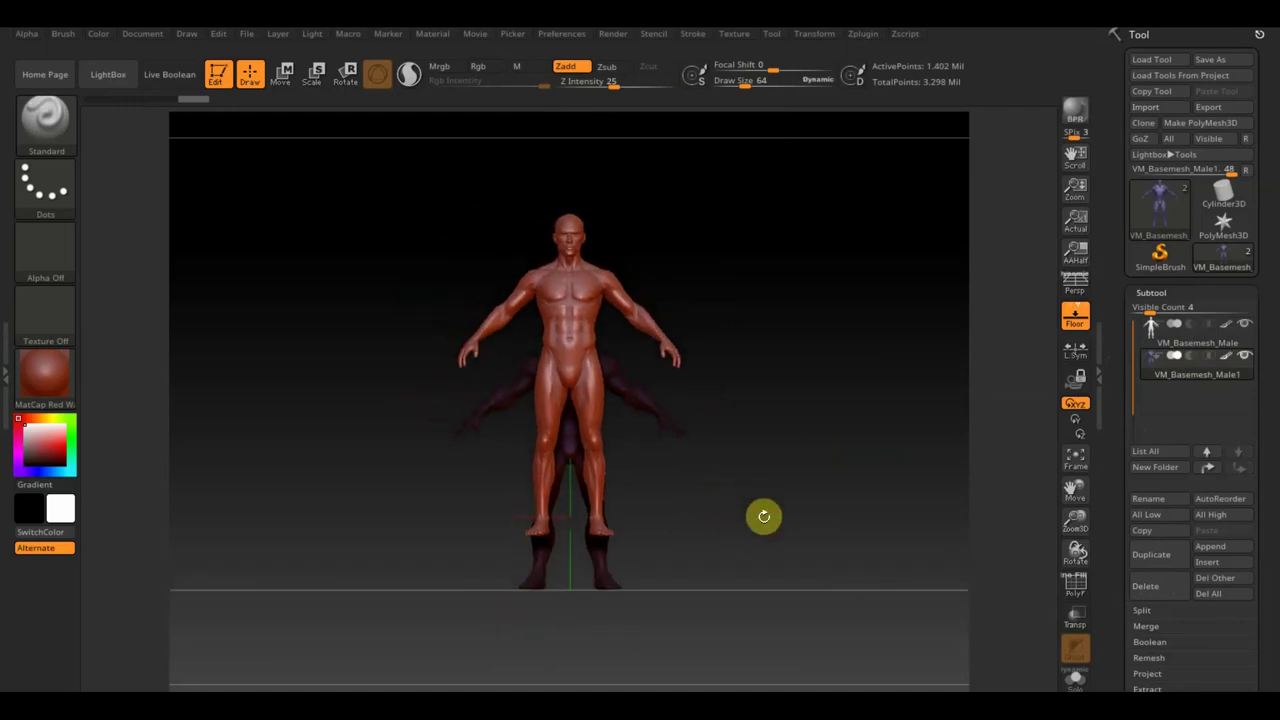
- Select VM_Basemesh_Male and move it back in depth and down toward the Thanos sculpt
{"action": "left_click", "coordinate": [1163, 344]}
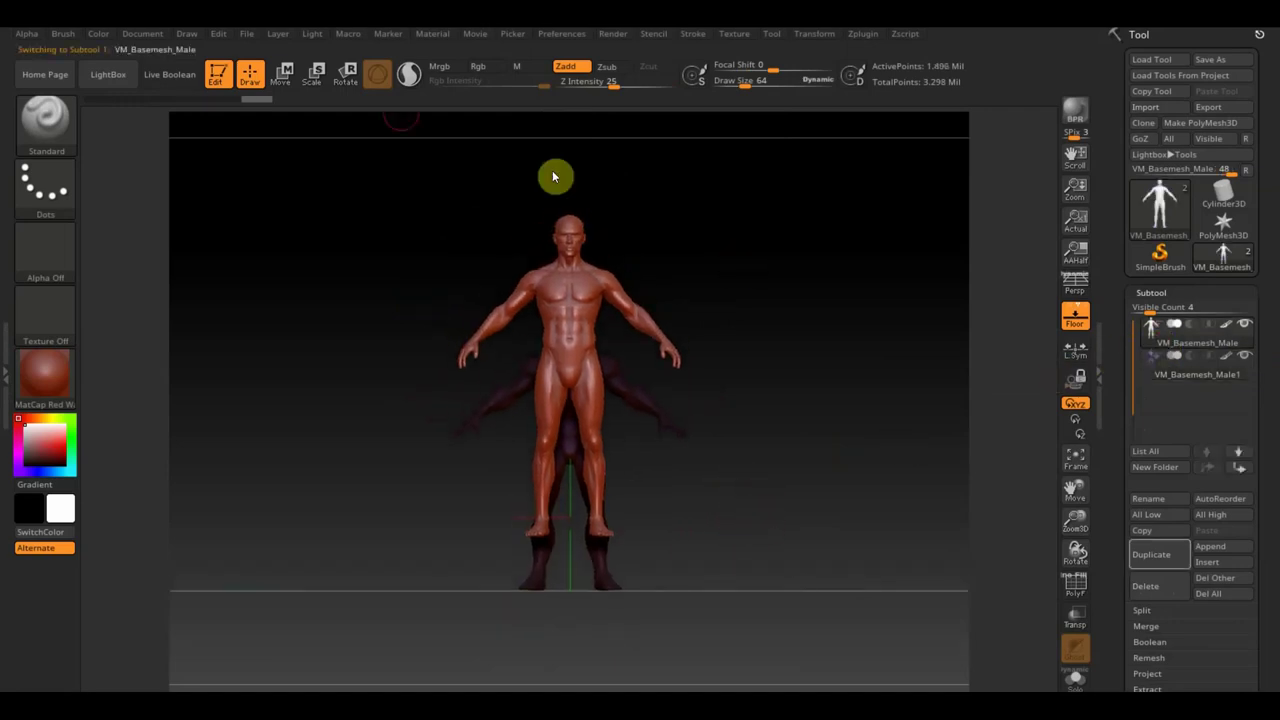
{"action": "left_click", "coordinate": [283, 70]}
{"action": "left_click_drag", "start_coordinate": [719, 325], "coordinate": [687, 365]}
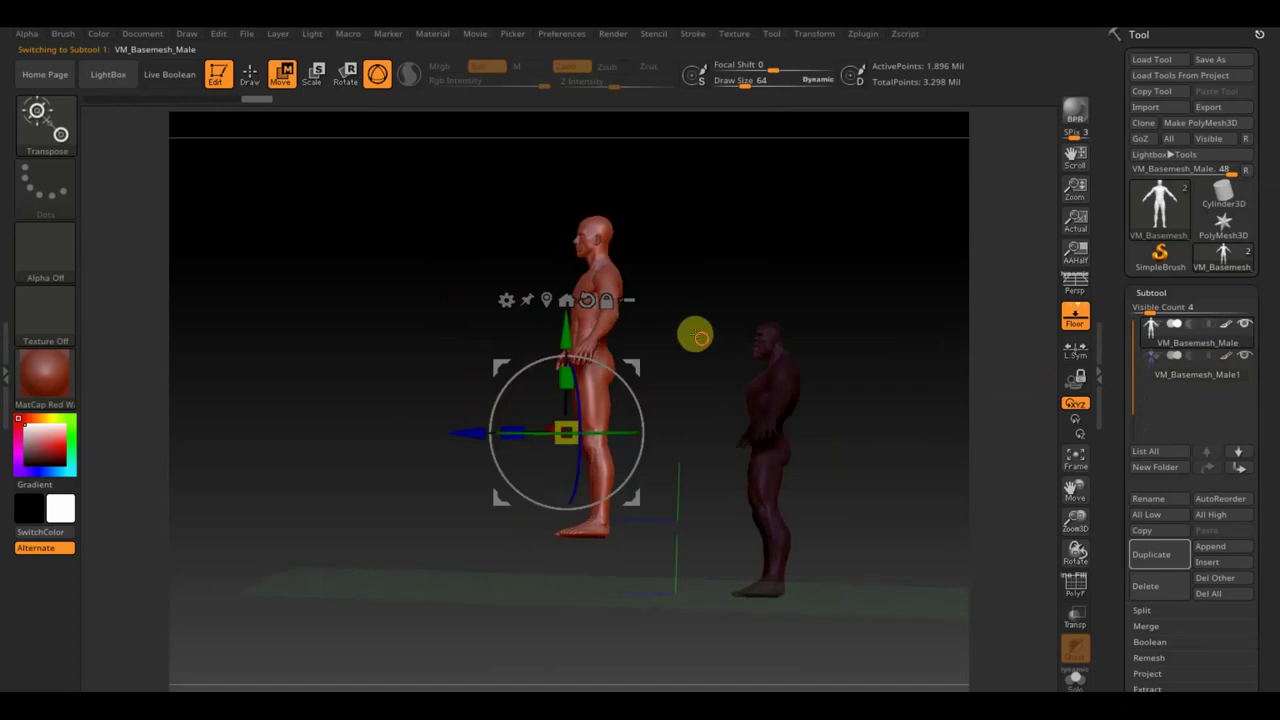
{"action": "left_click_drag", "start_coordinate": [483, 437], "coordinate": [656, 479]}
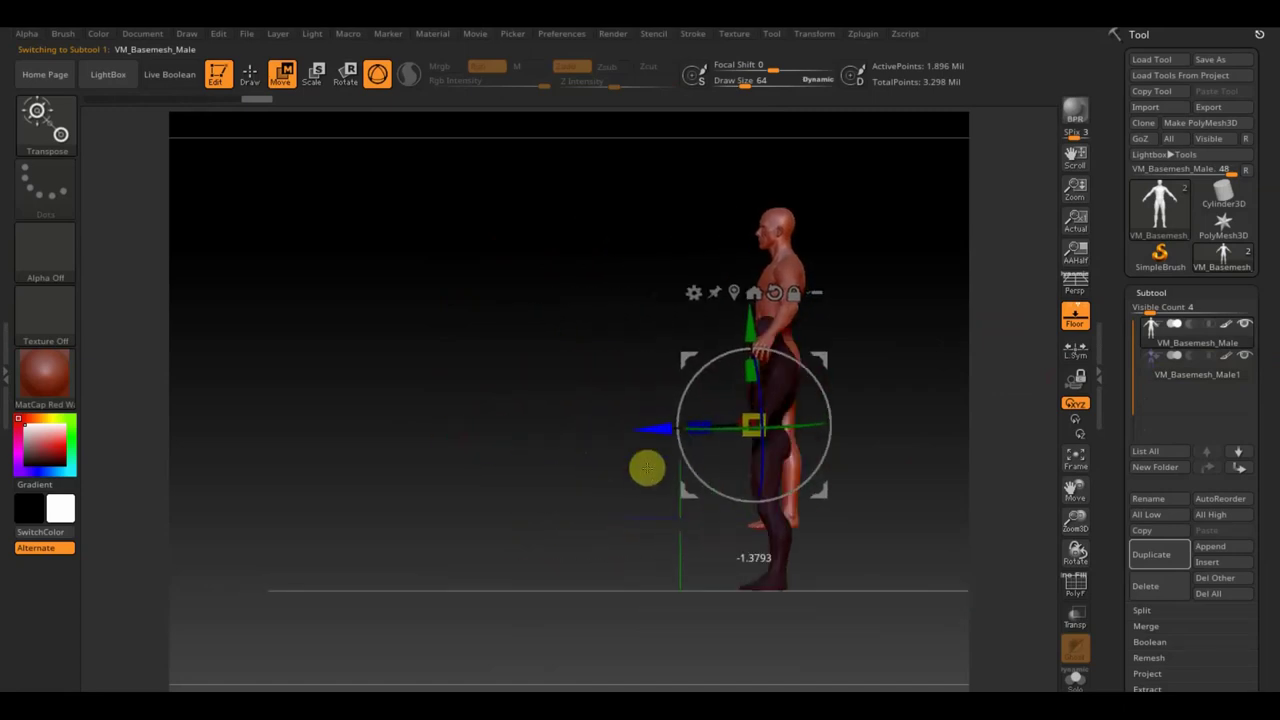
{"action": "left_click_drag", "start_coordinate": [749, 320], "coordinate": [751, 380]}
{"action": "left_click_drag", "start_coordinate": [563, 379], "coordinate": [661, 381]}
{"action": "mouse_move", "coordinate": [906, 289]}
{"action": "left_mouse_down", "text": "alt"}
{"action": "mouse_move", "coordinate": [631, 320]}
{"action": "mouse_move", "coordinate": [734, 494]}
{"action": "mouse_move", "coordinate": [754, 366]}
{"action": "mouse_move", "coordinate": [769, 386]}
{"action": "mouse_move", "coordinate": [754, 317]}
{"action": "mouse_move", "coordinate": [652, 273]}
{"action": "left_mouse_up", "text": "alt"}
- Lower and uniformly scale up the basemesh, then slide it sideways onto the sculpt
{"action": "left_click_drag", "start_coordinate": [576, 257], "coordinate": [570, 378]}
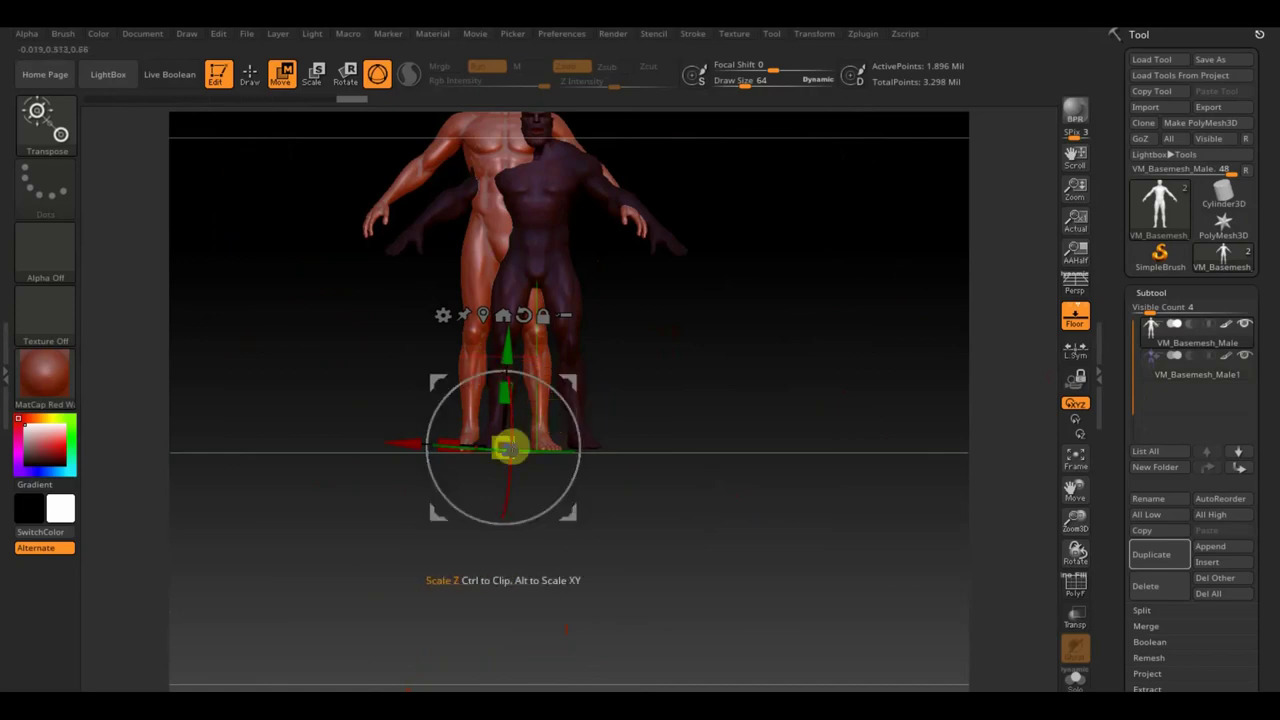
{"action": "left_click_drag", "start_coordinate": [500, 445], "coordinate": [506, 452]}
{"action": "left_click_drag", "start_coordinate": [866, 297], "coordinate": [881, 397], "text": "alt"}
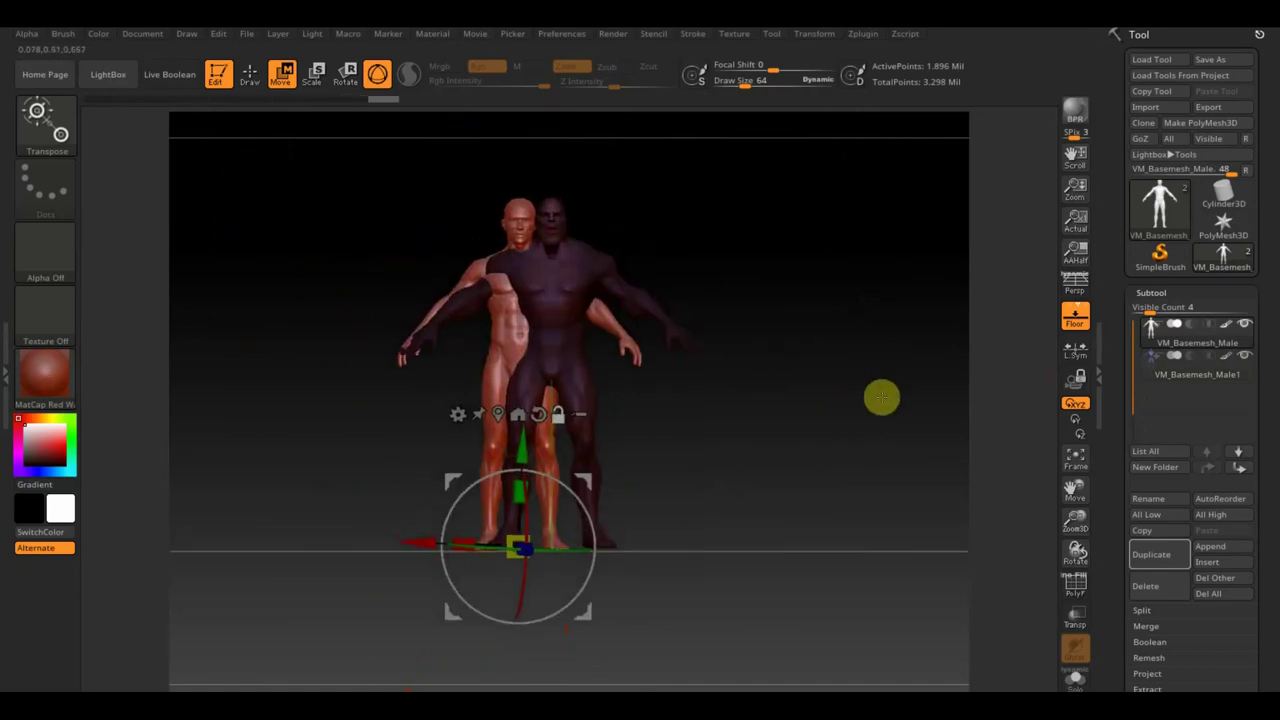
{"action": "left_click_drag", "start_coordinate": [412, 541], "coordinate": [441, 551]}
{"action": "left_click_drag", "start_coordinate": [761, 425], "coordinate": [769, 411], "text": "shift"}
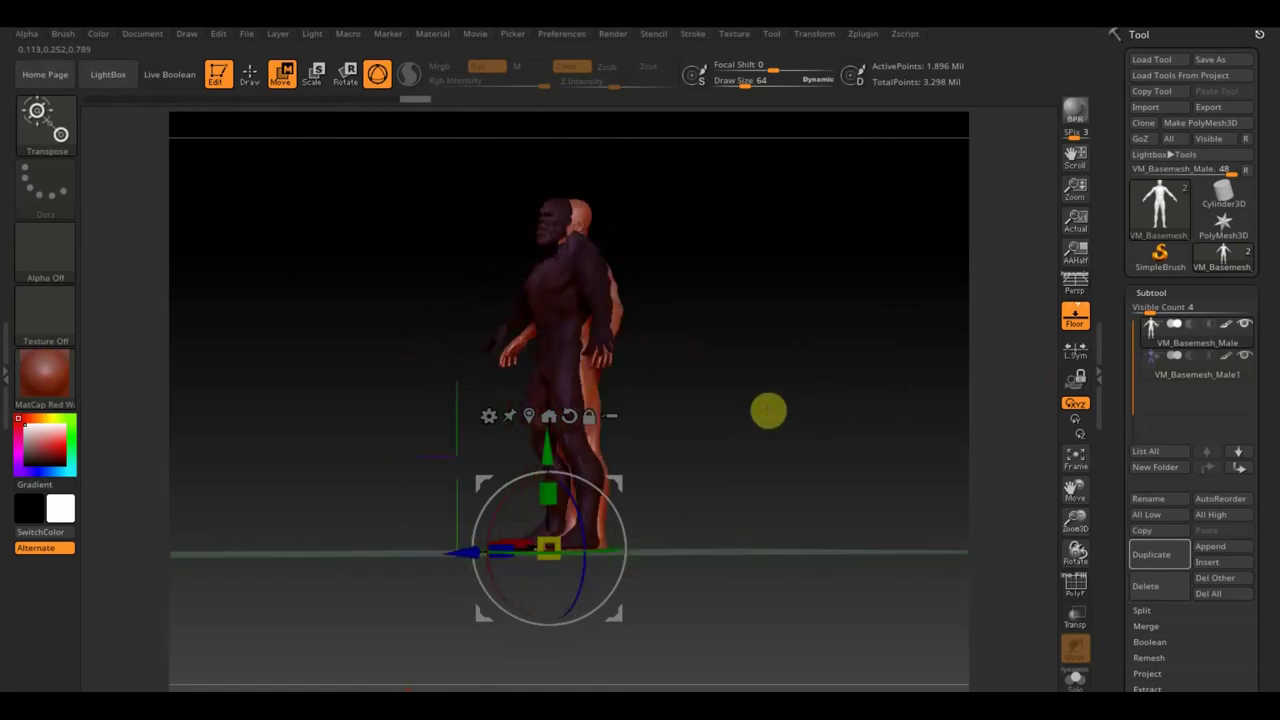
{"action": "left_click_drag", "start_coordinate": [440, 550], "coordinate": [432, 553]}
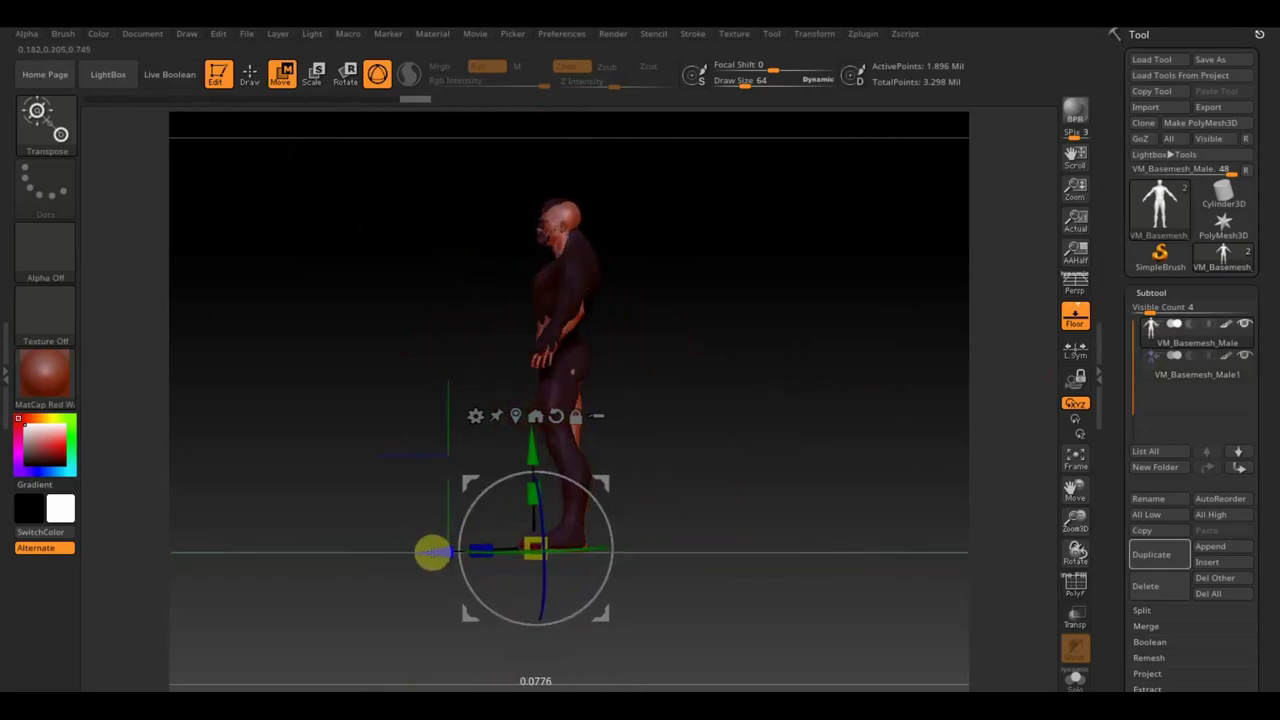
- From the front, rotate the basemesh slightly about its depth axis and hide the floor grid
{"action": "left_click_drag", "start_coordinate": [606, 451], "coordinate": [809, 392], "text": "shift"}
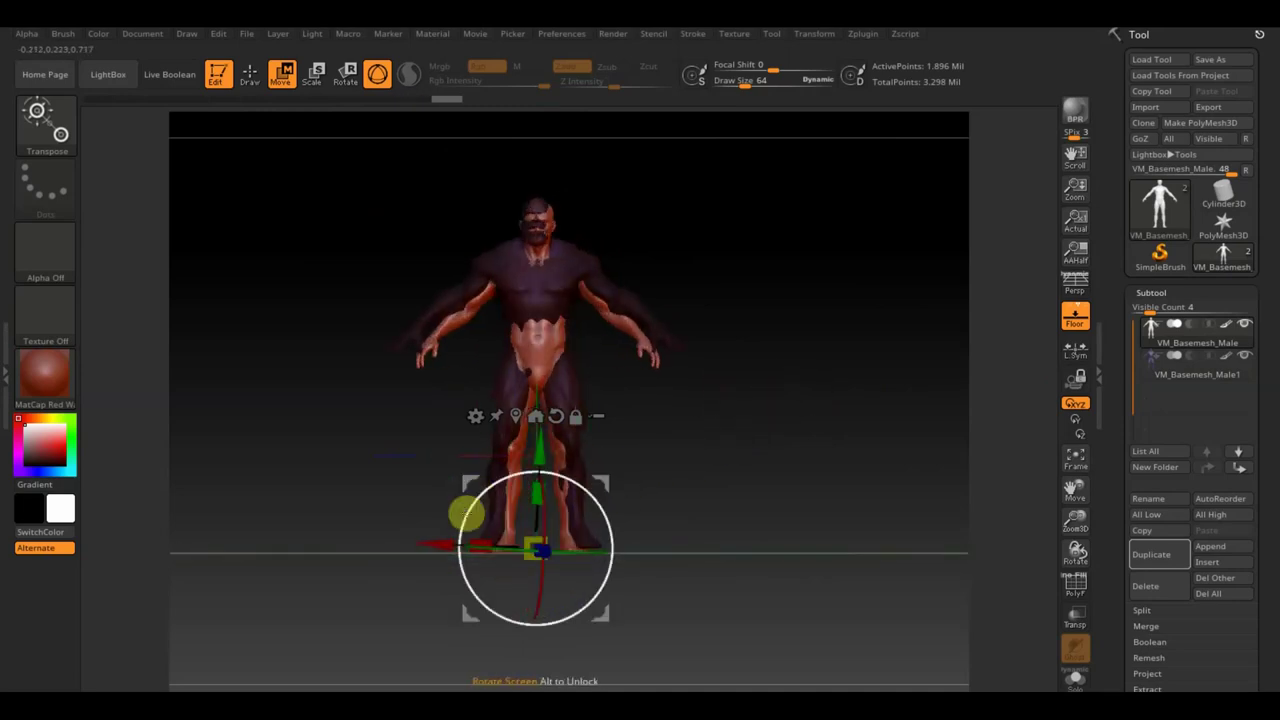
{"action": "left_click_drag", "start_coordinate": [691, 534], "coordinate": [726, 603], "text": "alt"}
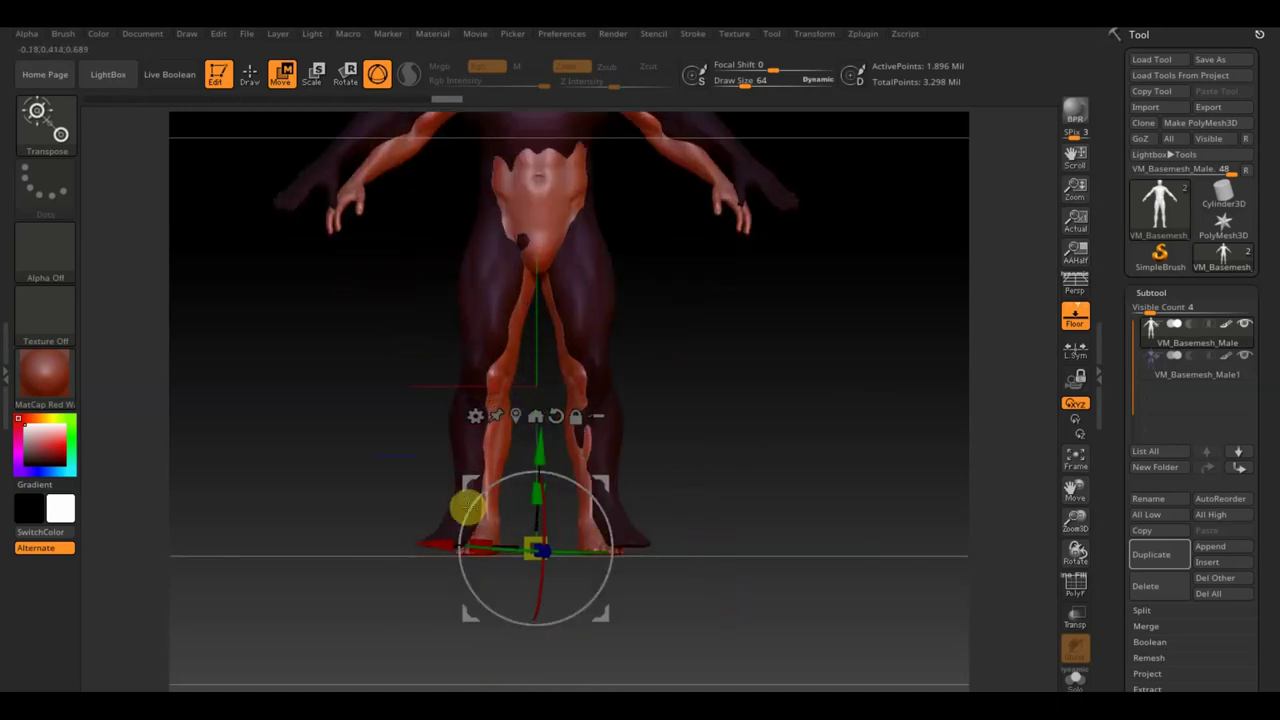
{"action": "left_click_drag", "start_coordinate": [434, 538], "coordinate": [433, 544]}
{"action": "mouse_move", "coordinate": [823, 397]}
{"action": "left_mouse_down", "text": "alt"}
{"action": "mouse_move", "coordinate": [817, 529]}
{"action": "mouse_move", "coordinate": [1017, 606]}
{"action": "left_mouse_up", "text": "alt"}
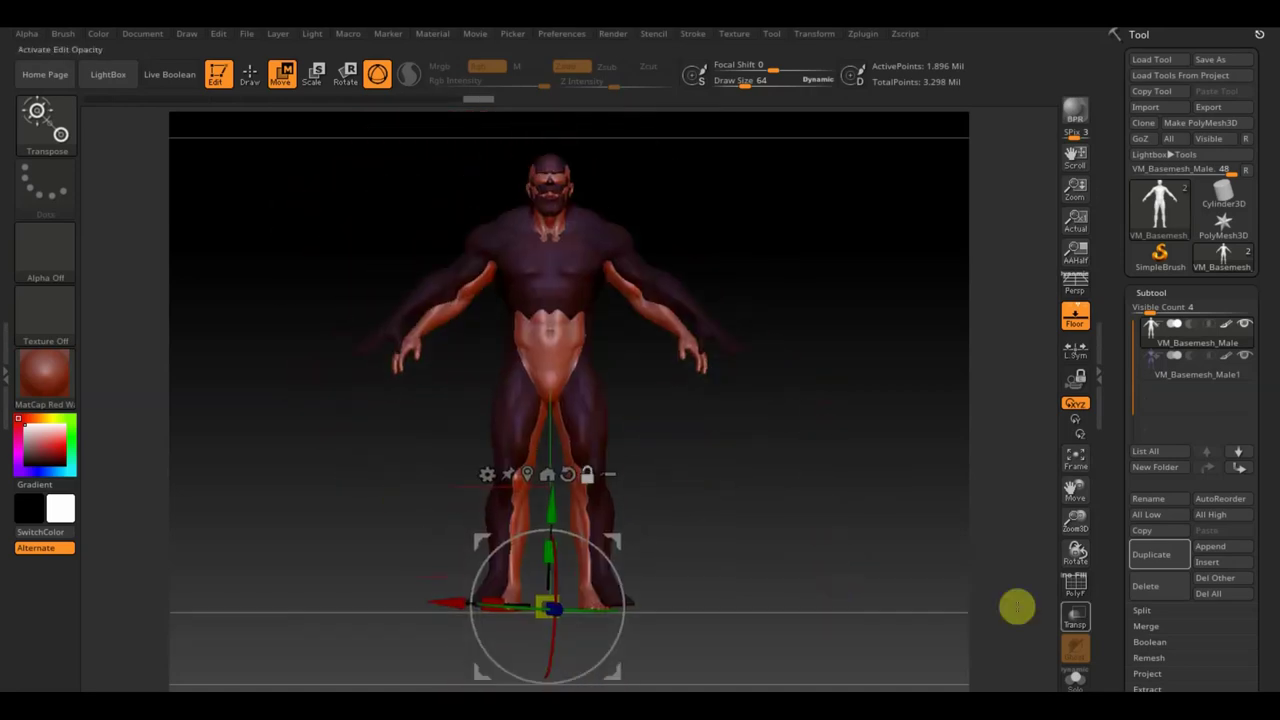
{"action": "left_click", "coordinate": [1084, 330]}
{"action": "mouse_move", "coordinate": [891, 491]}
{"action": "left_mouse_down"}
{"action": "mouse_move", "coordinate": [823, 514]}
{"action": "mouse_move", "coordinate": [812, 494]}
{"action": "mouse_move", "coordinate": [839, 457]}
{"action": "left_mouse_up"}
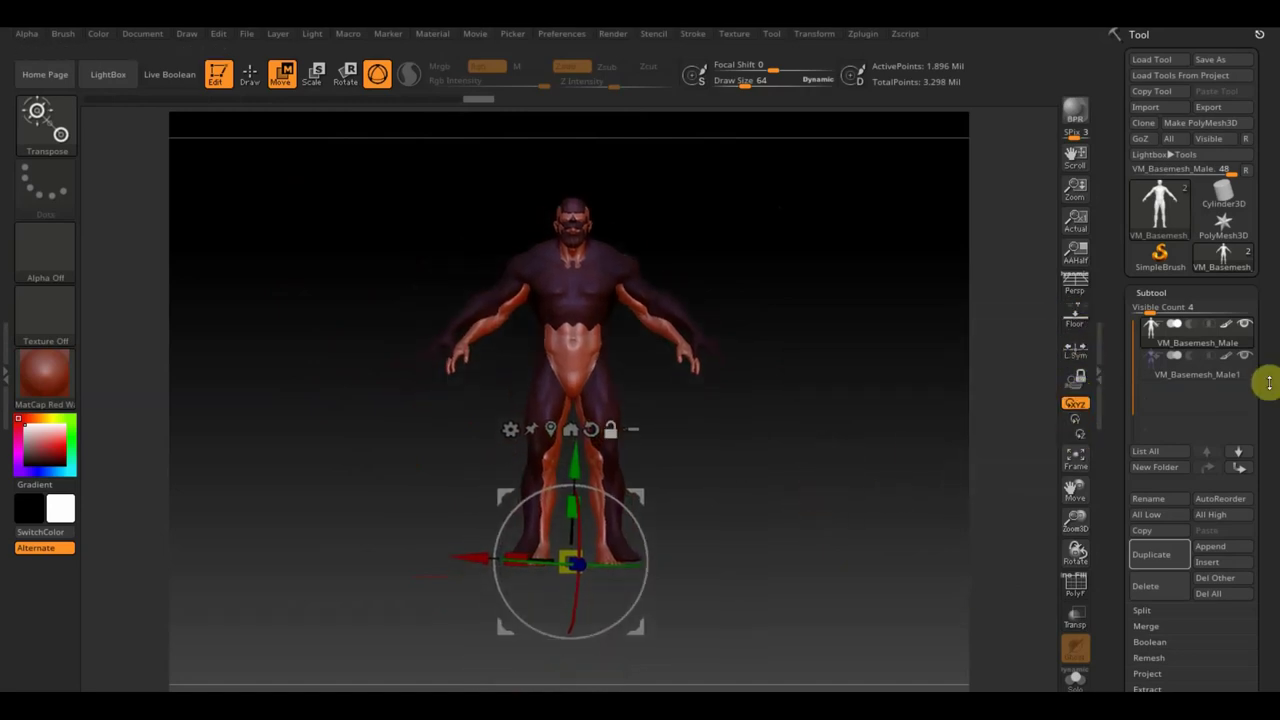
- Select VM_Basemesh_Male1 and turn the floor grid back on
{"action": "left_click", "coordinate": [1229, 361]}
{"action": "mouse_move", "coordinate": [1197, 370]}
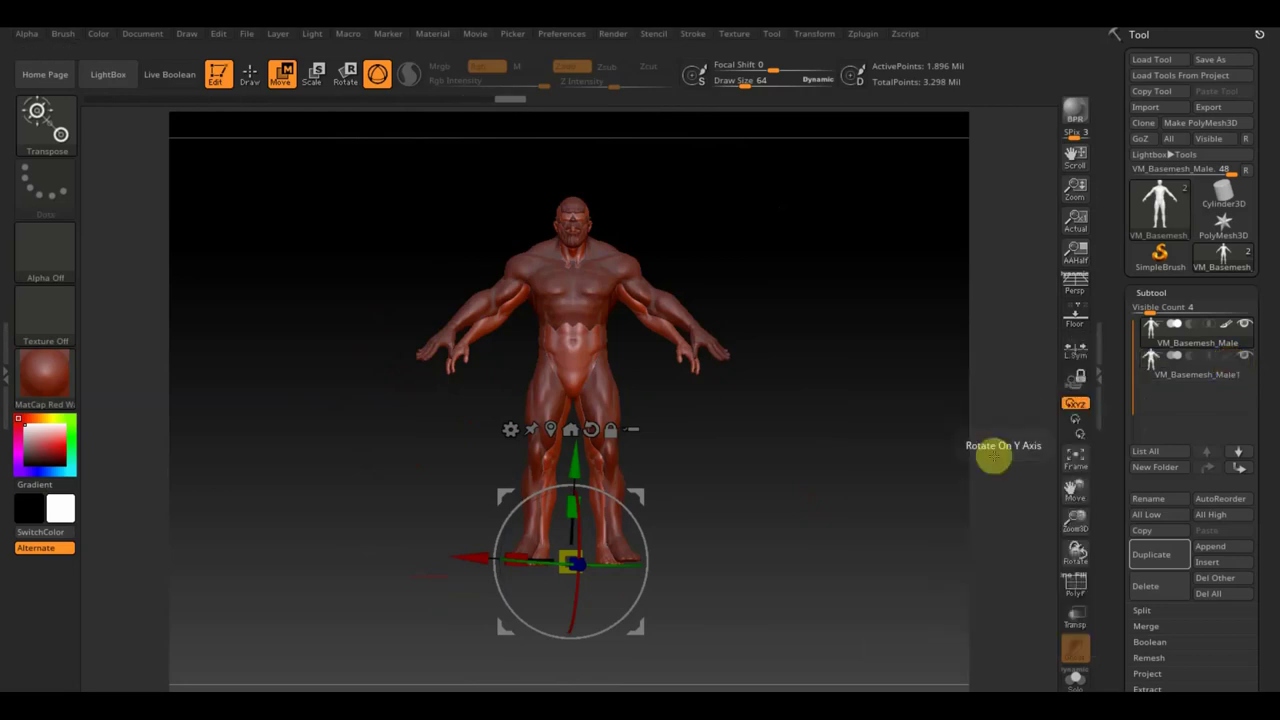
{"action": "left_click", "coordinate": [249, 74]}
{"action": "mouse_move", "coordinate": [743, 394]}
{"action": "left_mouse_down"}
{"action": "mouse_move", "coordinate": [771, 423]}
{"action": "mouse_move", "coordinate": [820, 371]}
{"action": "mouse_move", "coordinate": [823, 466]}
{"action": "mouse_move", "coordinate": [822, 446]}
{"action": "left_mouse_up"}
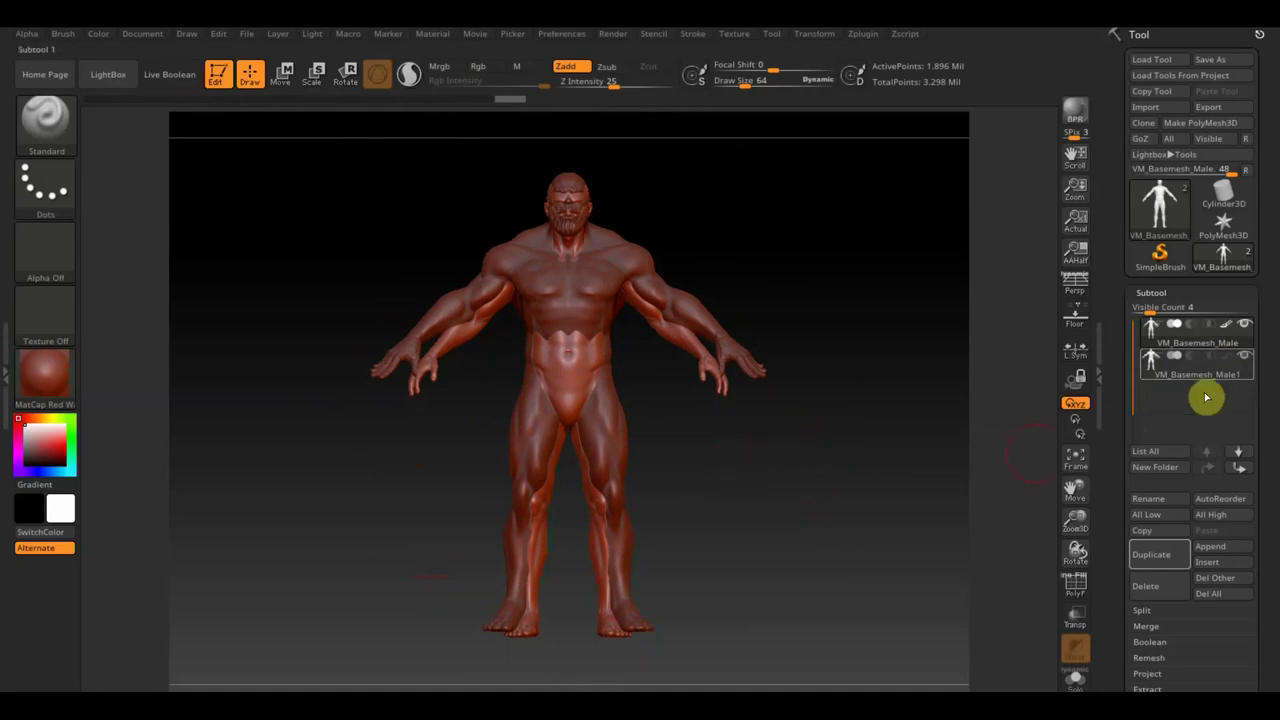
{"action": "left_click", "coordinate": [1076, 320]}
- Nudge the mesh with the Move gizmo until chest and heads align front and side, then return to Draw
{"action": "left_click", "coordinate": [283, 73]}
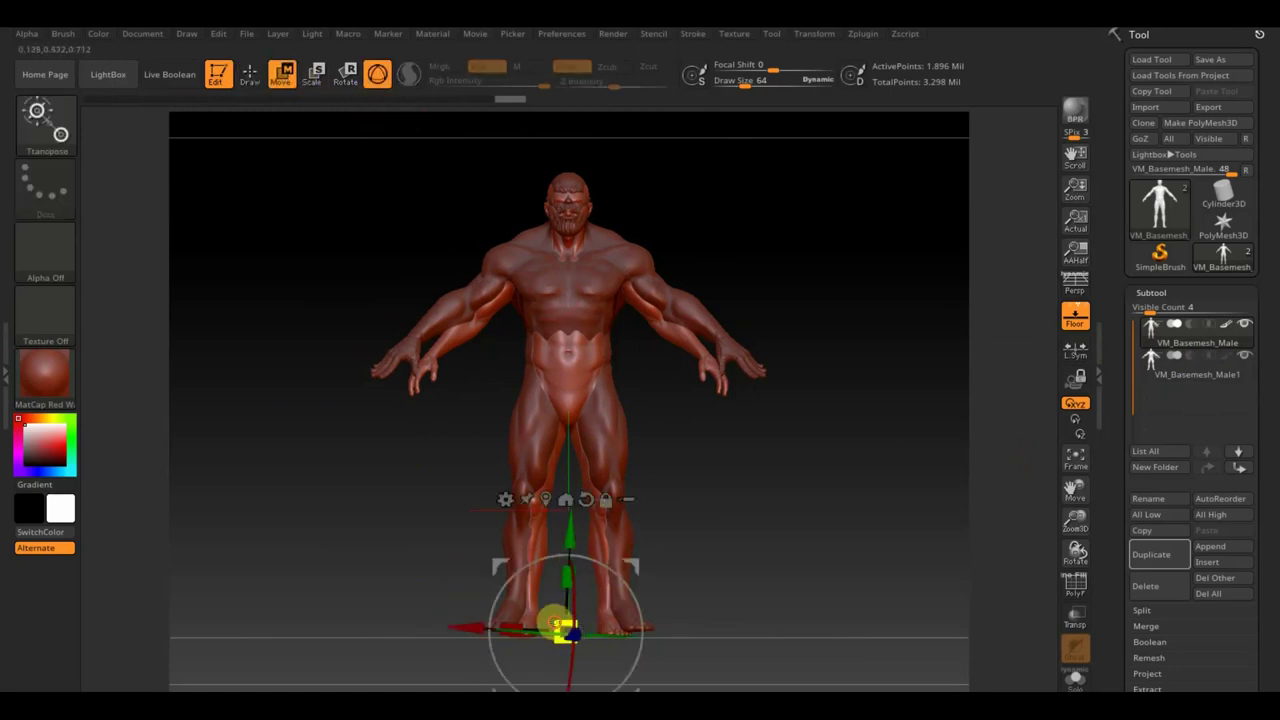
{"action": "left_click_drag", "start_coordinate": [555, 624], "coordinate": [560, 628]}
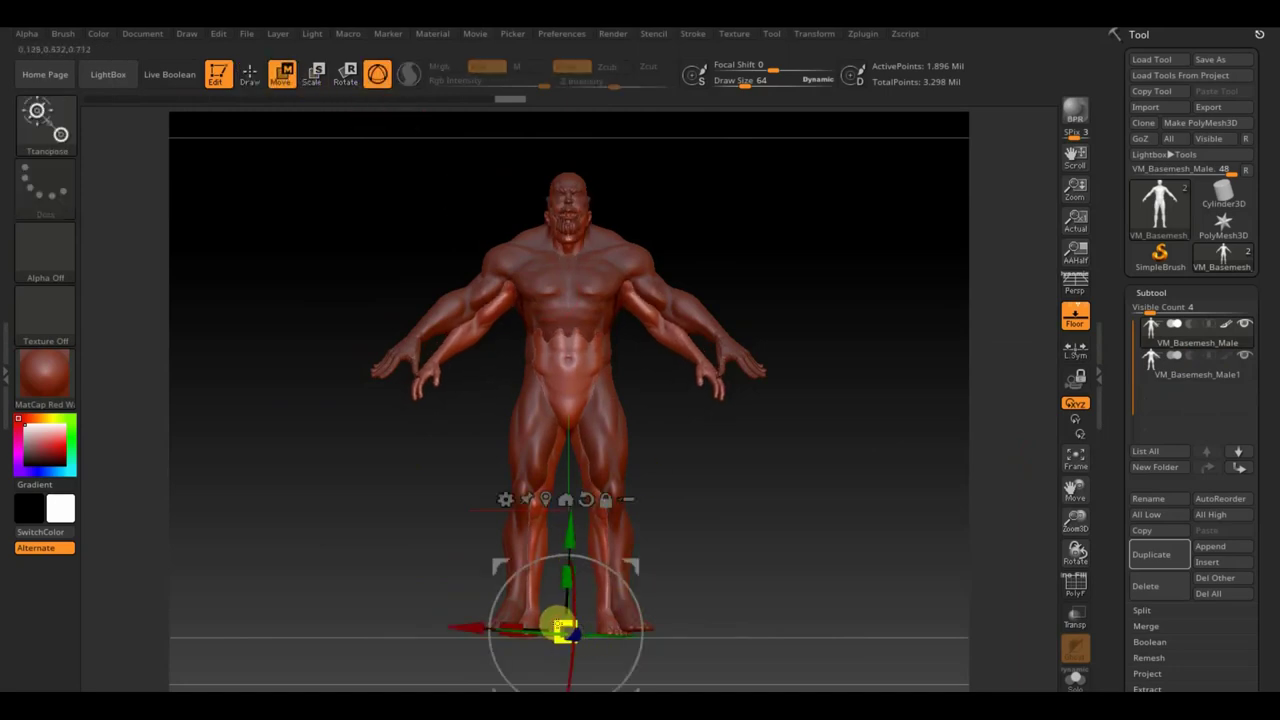
{"action": "left_click_drag", "start_coordinate": [569, 520], "coordinate": [572, 528]}
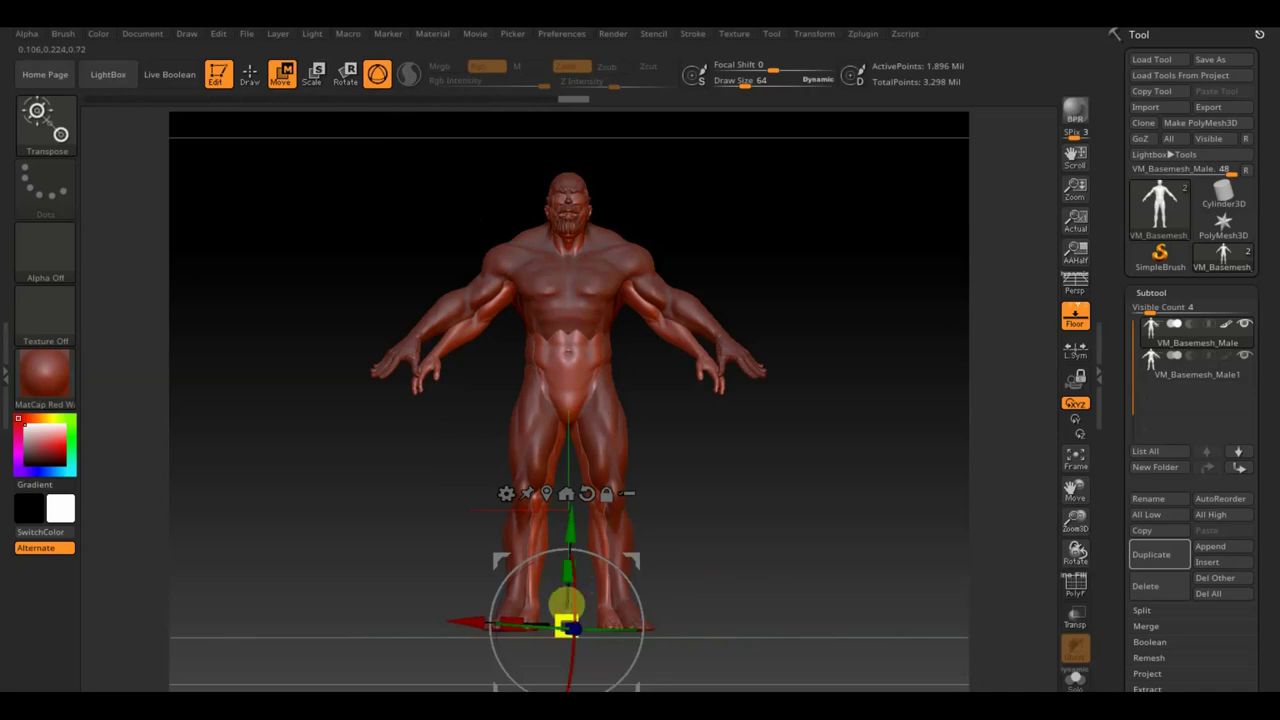
{"action": "left_click_drag", "start_coordinate": [556, 617], "coordinate": [556, 616]}
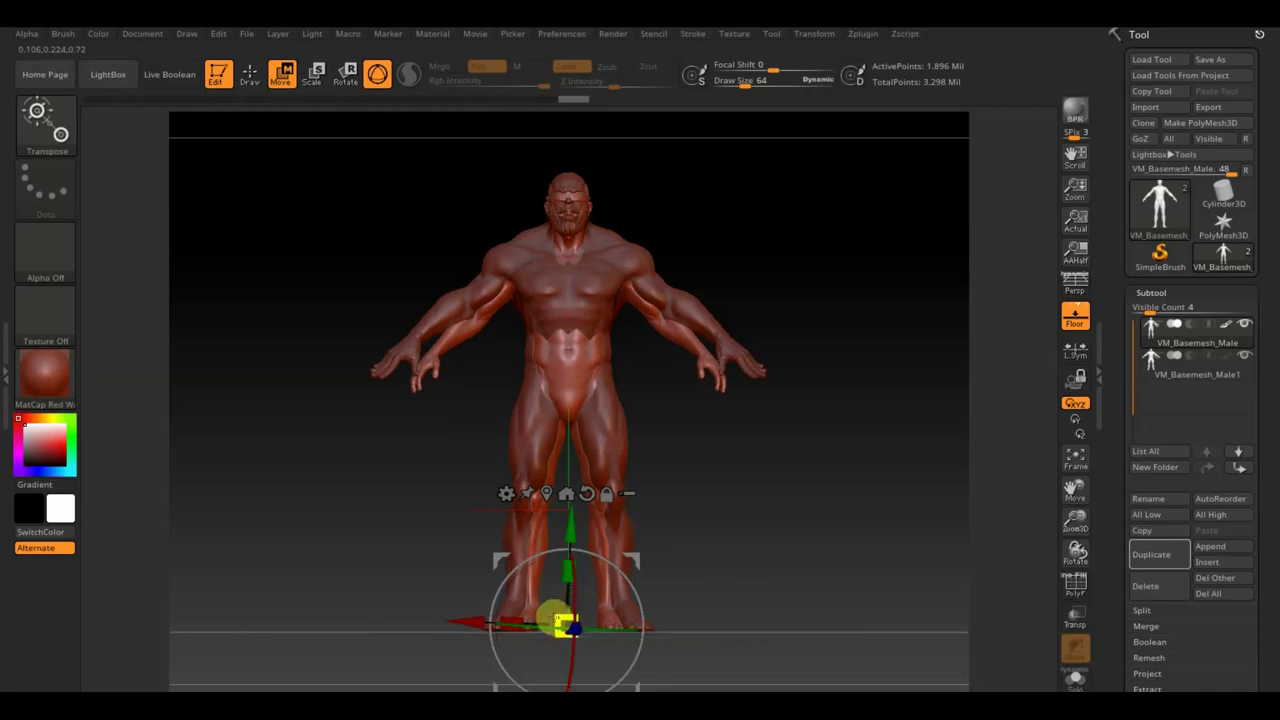
{"action": "mouse_move", "coordinate": [810, 545]}
{"action": "left_mouse_down"}
{"action": "mouse_move", "coordinate": [747, 552]}
{"action": "mouse_move", "coordinate": [794, 551]}
{"action": "left_mouse_up"}
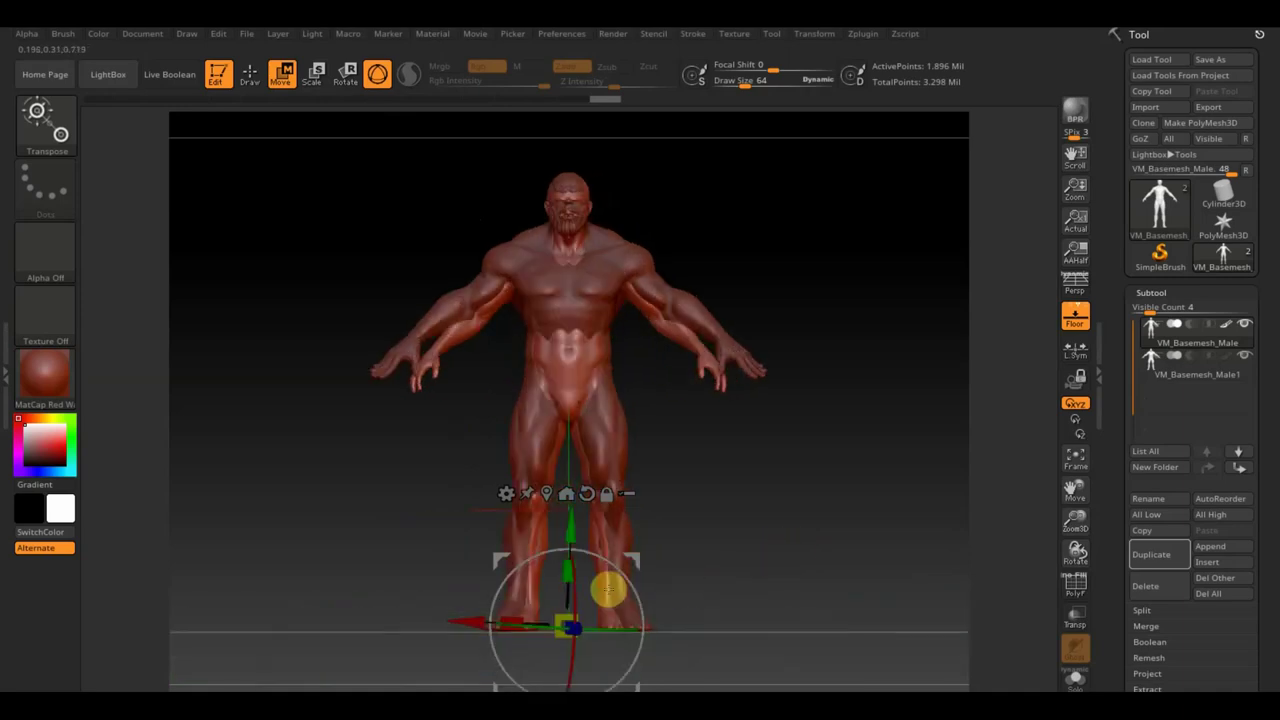
{"action": "left_click_drag", "start_coordinate": [553, 616], "coordinate": [554, 615]}
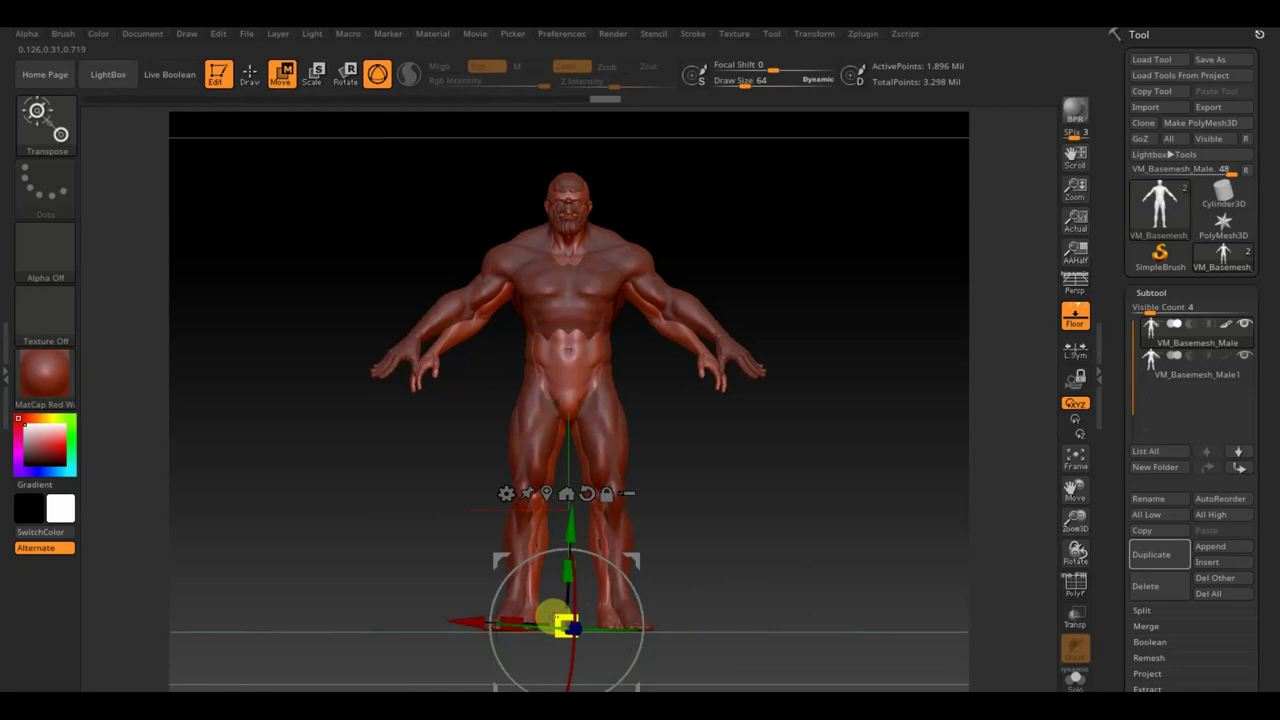
{"action": "left_click", "coordinate": [255, 95]}
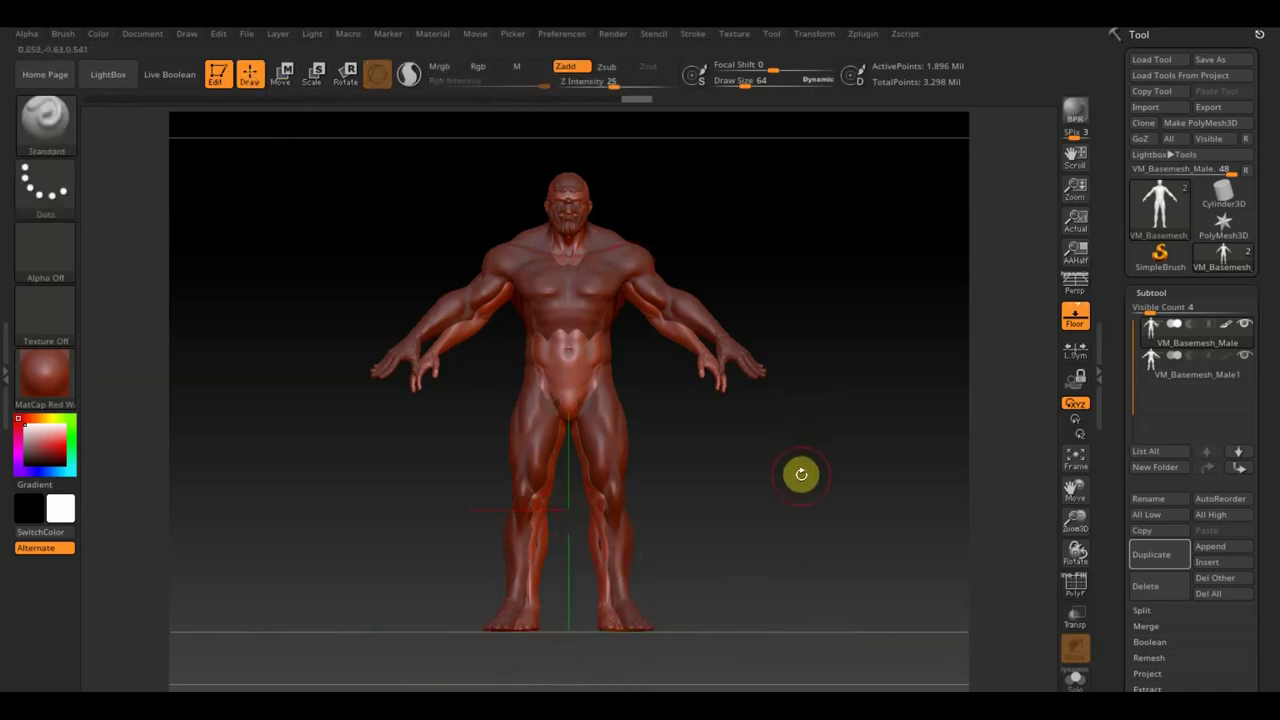
- Select VM_Basemesh_Male and set its SDiv to level 1 in Tool > Geometry
{"action": "left_click", "coordinate": [1229, 360]}
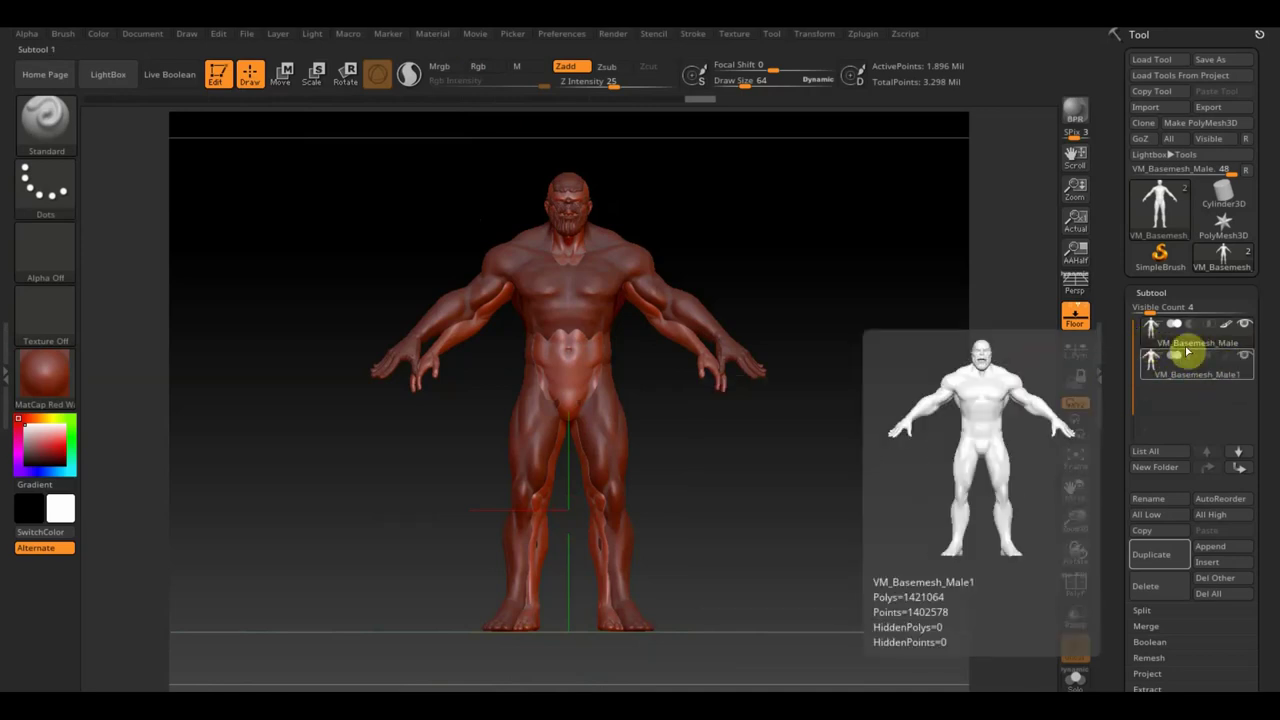
{"action": "left_click", "coordinate": [1227, 333]}
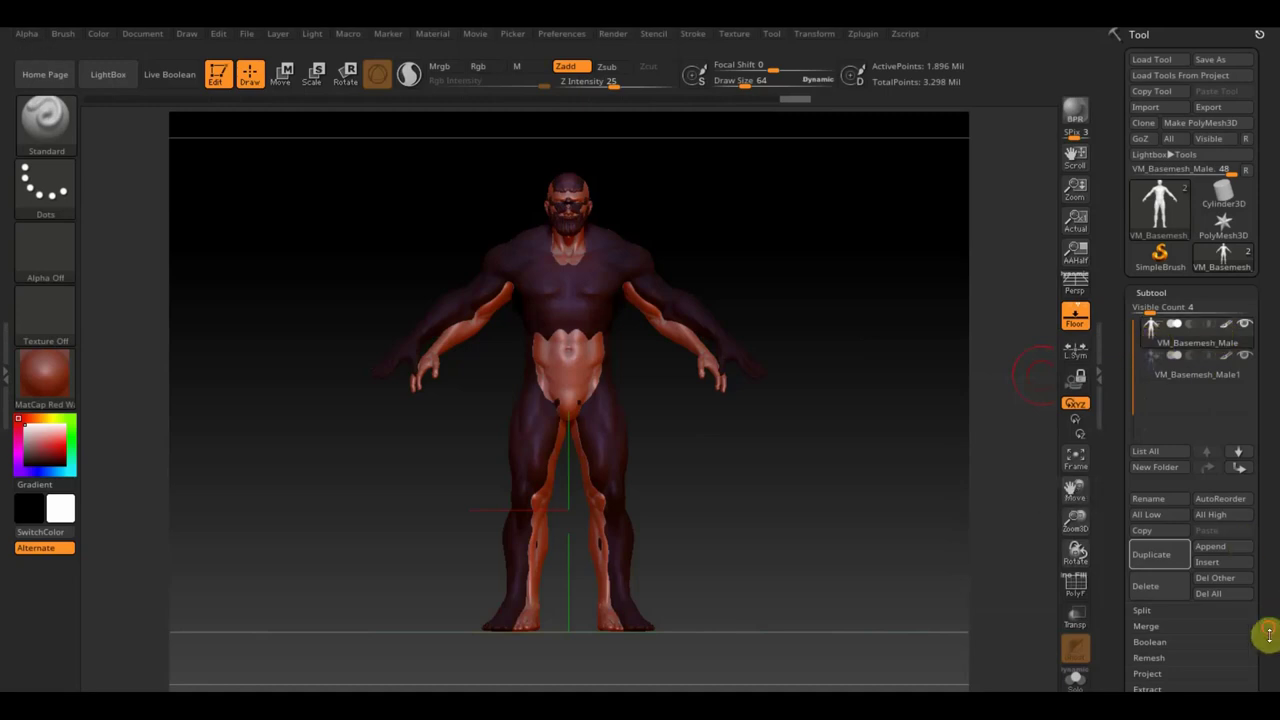
{"action": "left_click_drag", "start_coordinate": [1266, 634], "coordinate": [1267, 503]}
{"action": "left_click", "coordinate": [1160, 378]}
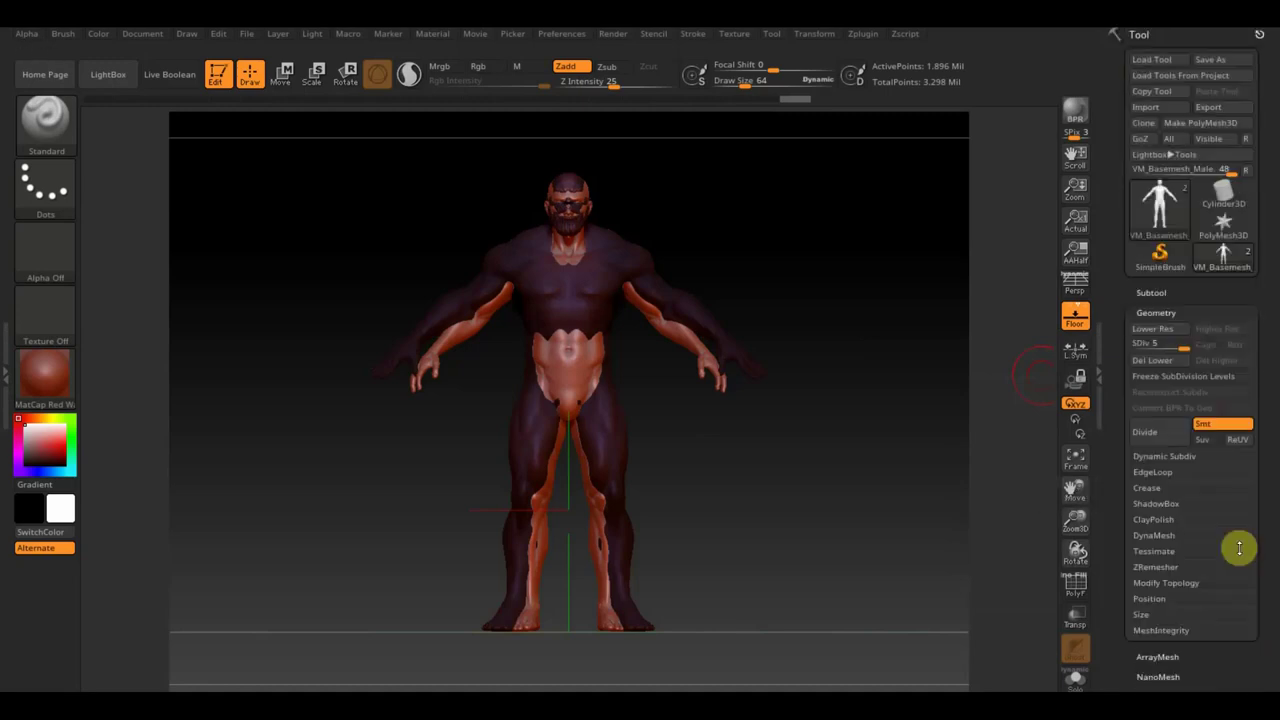
{"action": "left_click_drag", "start_coordinate": [1185, 335], "coordinate": [1140, 337]}
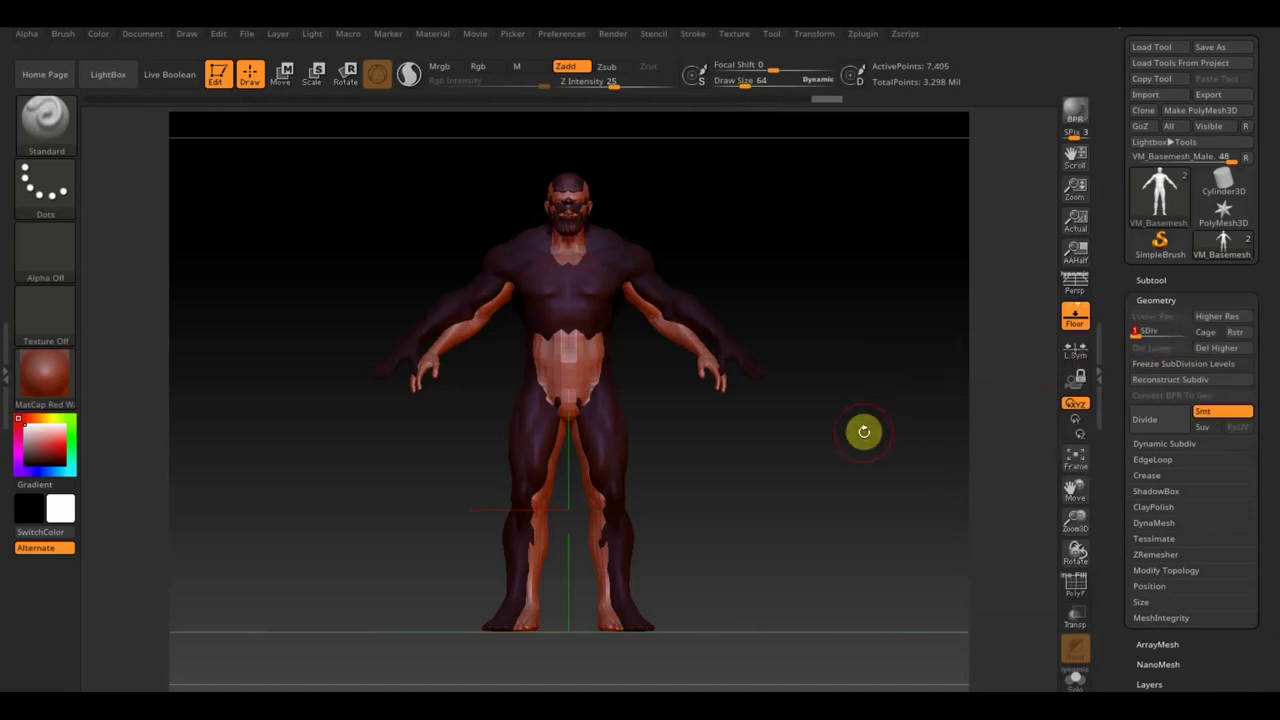
- Show the polygon wireframe on the basemesh and lighten the background with Document > Range
{"action": "left_click", "coordinate": [1075, 585]}
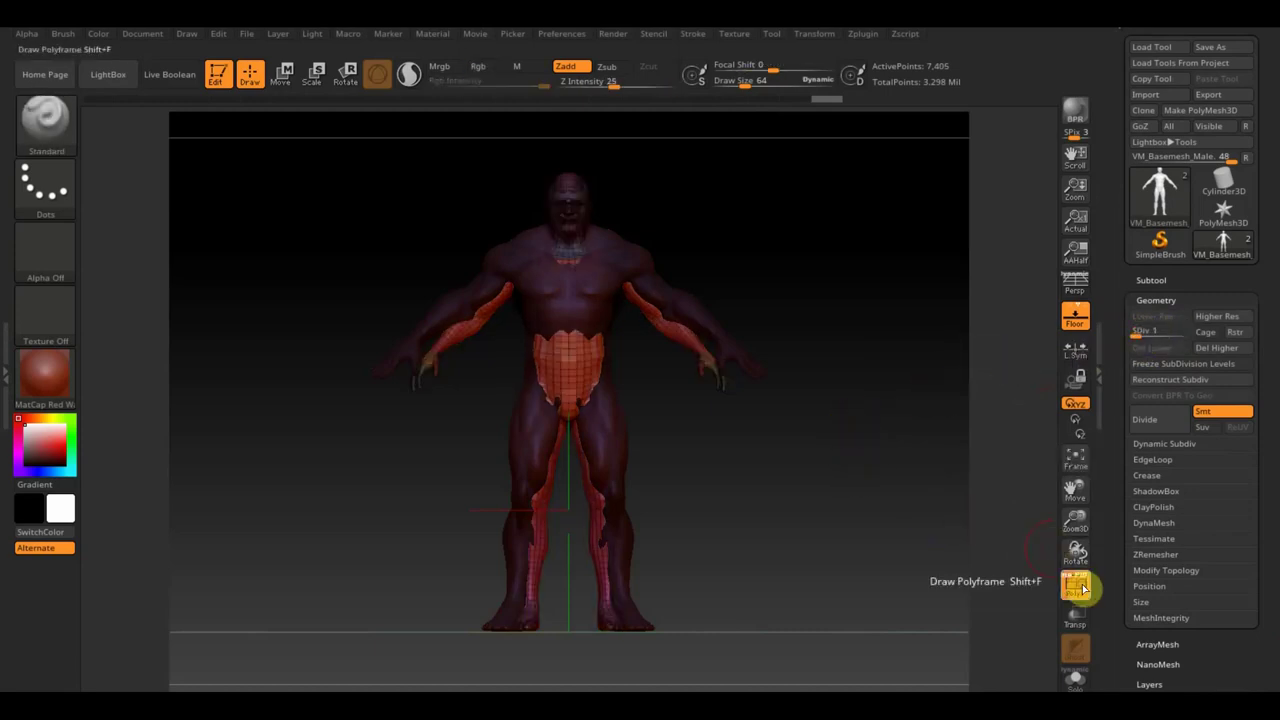
{"action": "left_click", "coordinate": [1153, 280]}
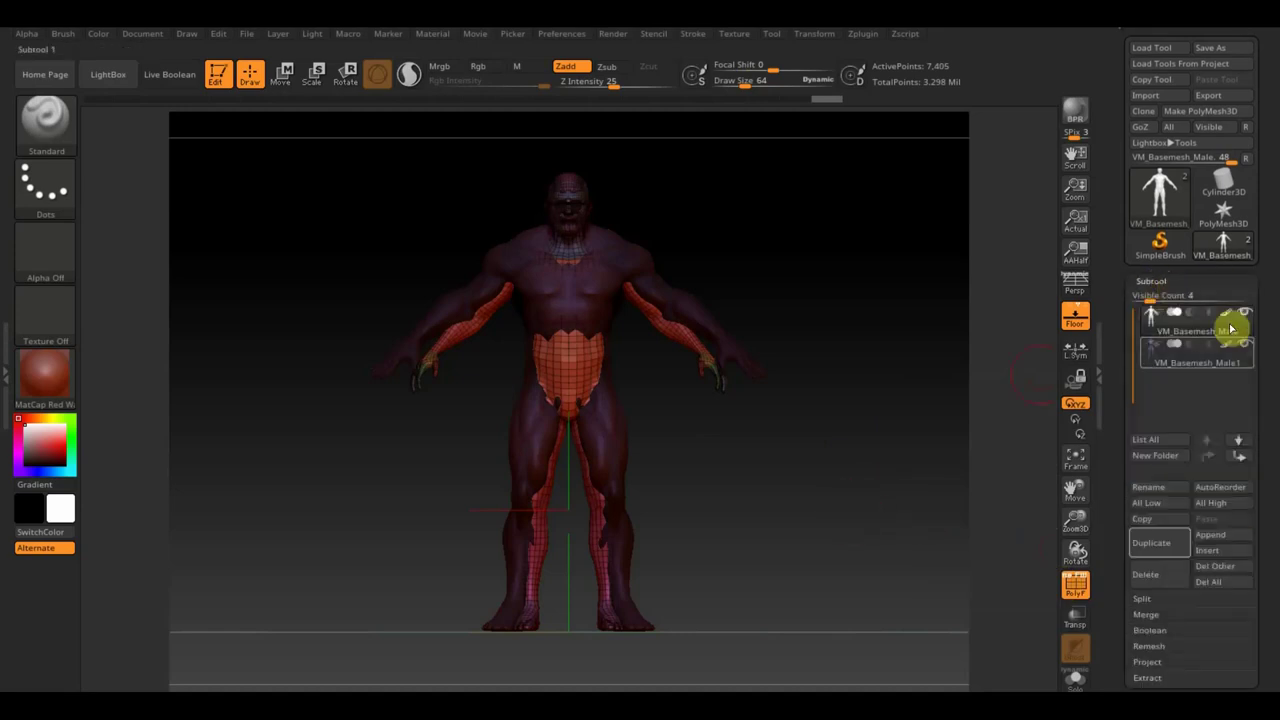
{"action": "left_click", "coordinate": [1230, 347]}
{"action": "mouse_move", "coordinate": [886, 404]}
{"action": "left_mouse_down", "text": "alt"}
{"action": "mouse_move", "coordinate": [866, 380]}
{"action": "mouse_move", "coordinate": [884, 450]}
{"action": "left_mouse_up", "text": "alt"}
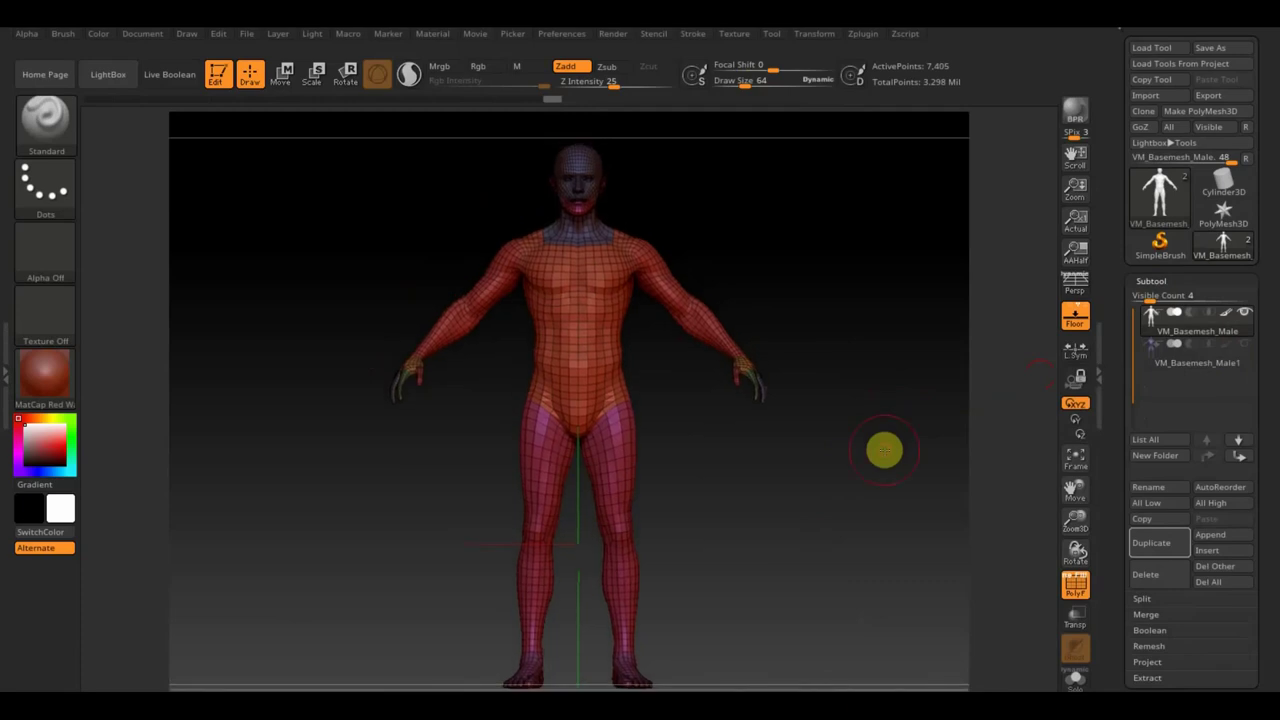
{"action": "left_click", "coordinate": [248, 36]}
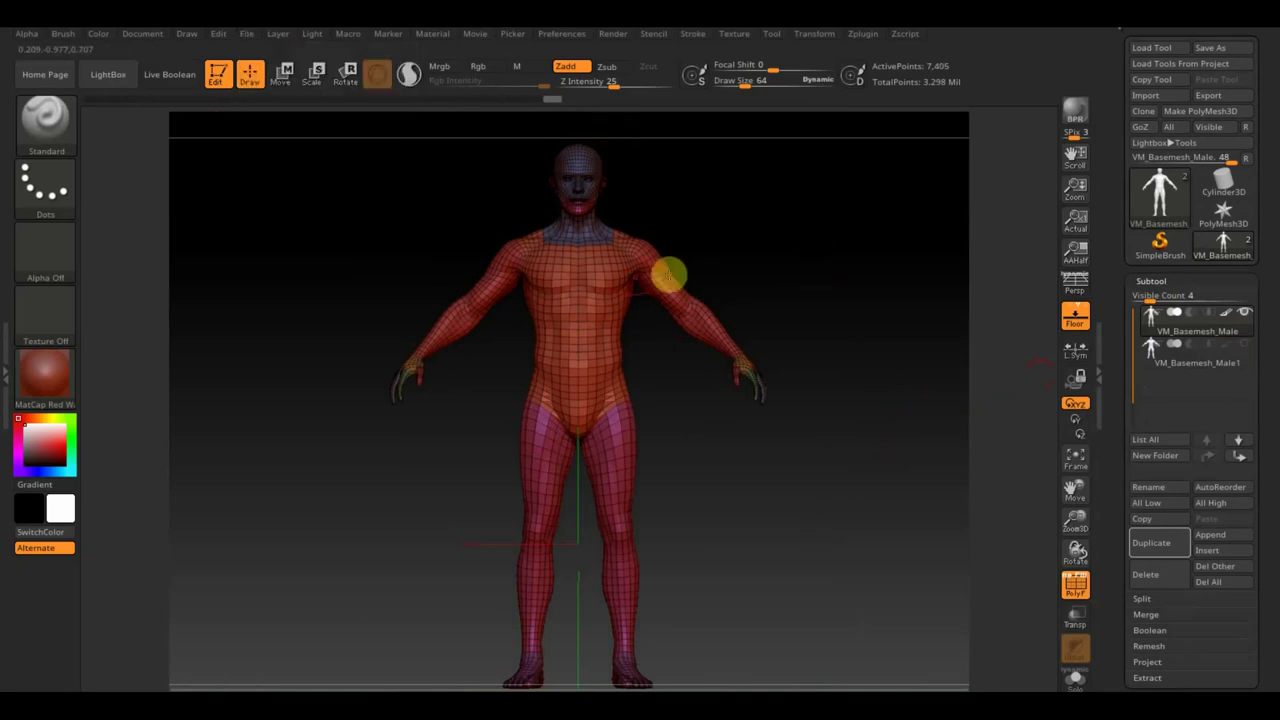
{"action": "left_click", "coordinate": [138, 36]}
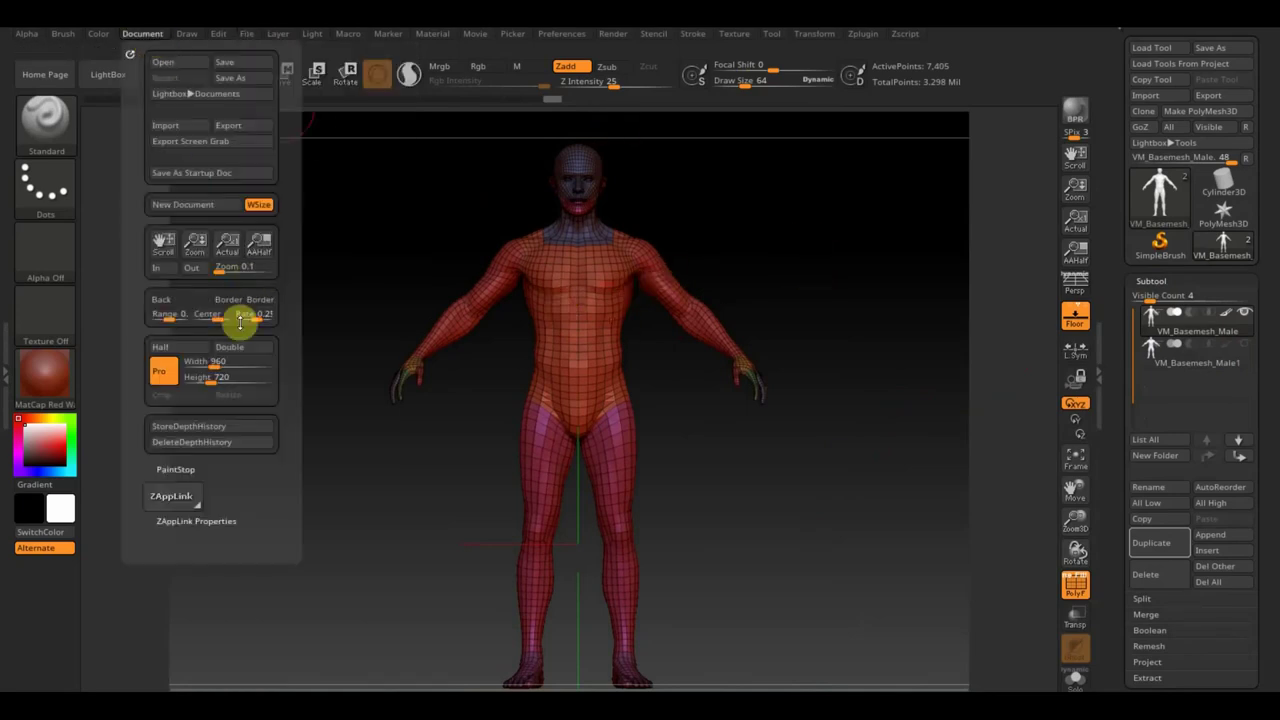
{"action": "left_click_drag", "start_coordinate": [214, 317], "coordinate": [207, 316]}
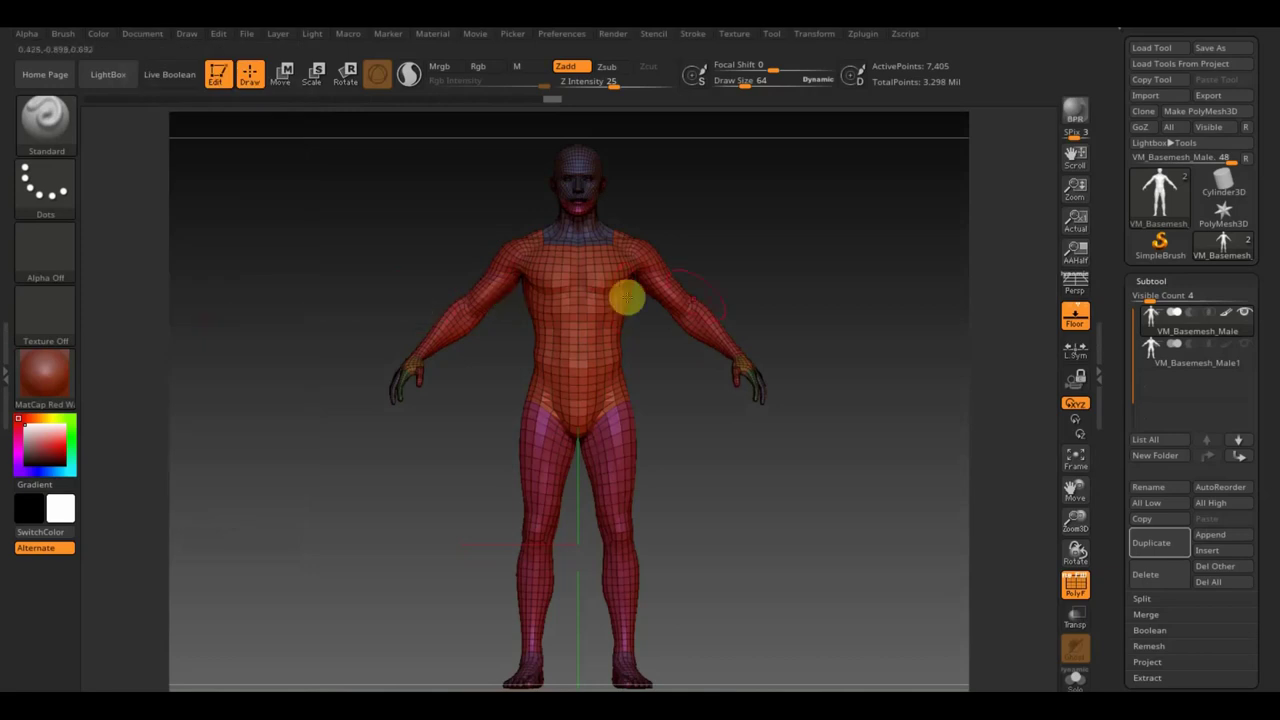
- Inspect the polygroups from the legs up to the head, toggling PolyF off and on
{"action": "left_click_drag", "start_coordinate": [826, 279], "coordinate": [831, 317], "text": "alt"}
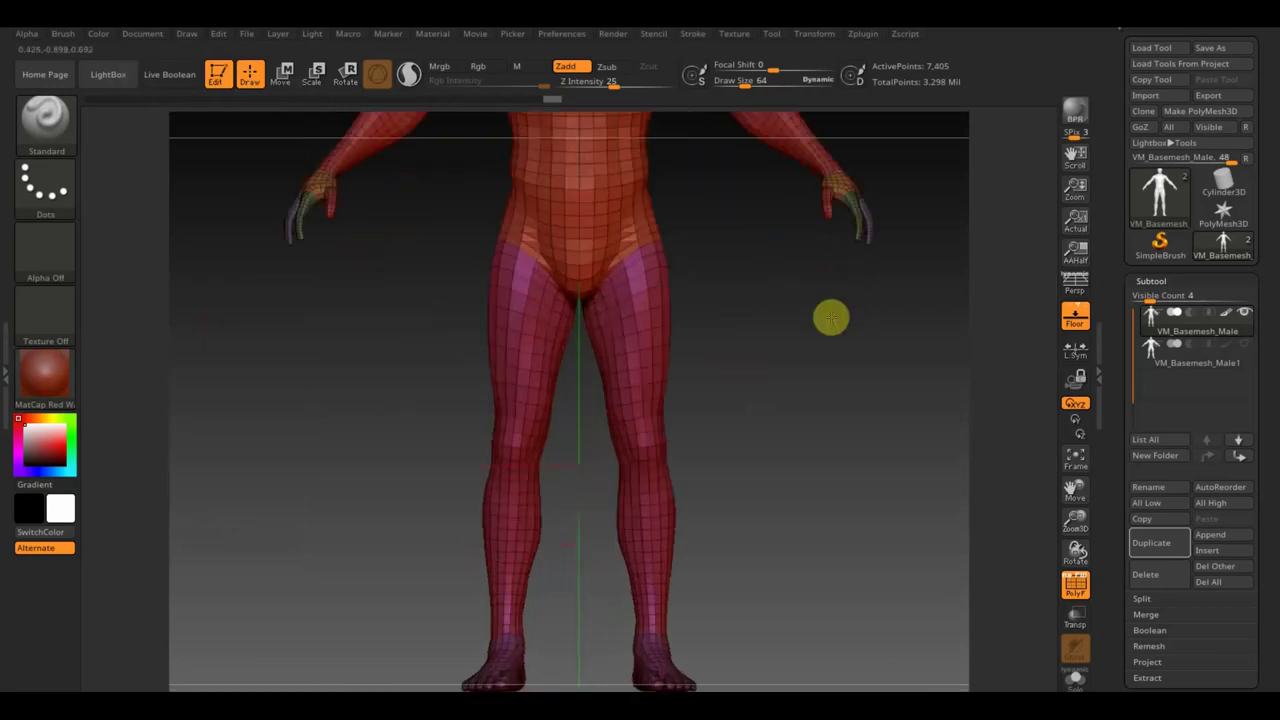
{"action": "mouse_move", "coordinate": [740, 229]}
{"action": "left_mouse_down", "text": "alt"}
{"action": "mouse_move", "coordinate": [815, 668]}
{"action": "mouse_move", "coordinate": [803, 589]}
{"action": "left_mouse_up", "text": "alt"}
{"action": "left_click", "coordinate": [1085, 478]}
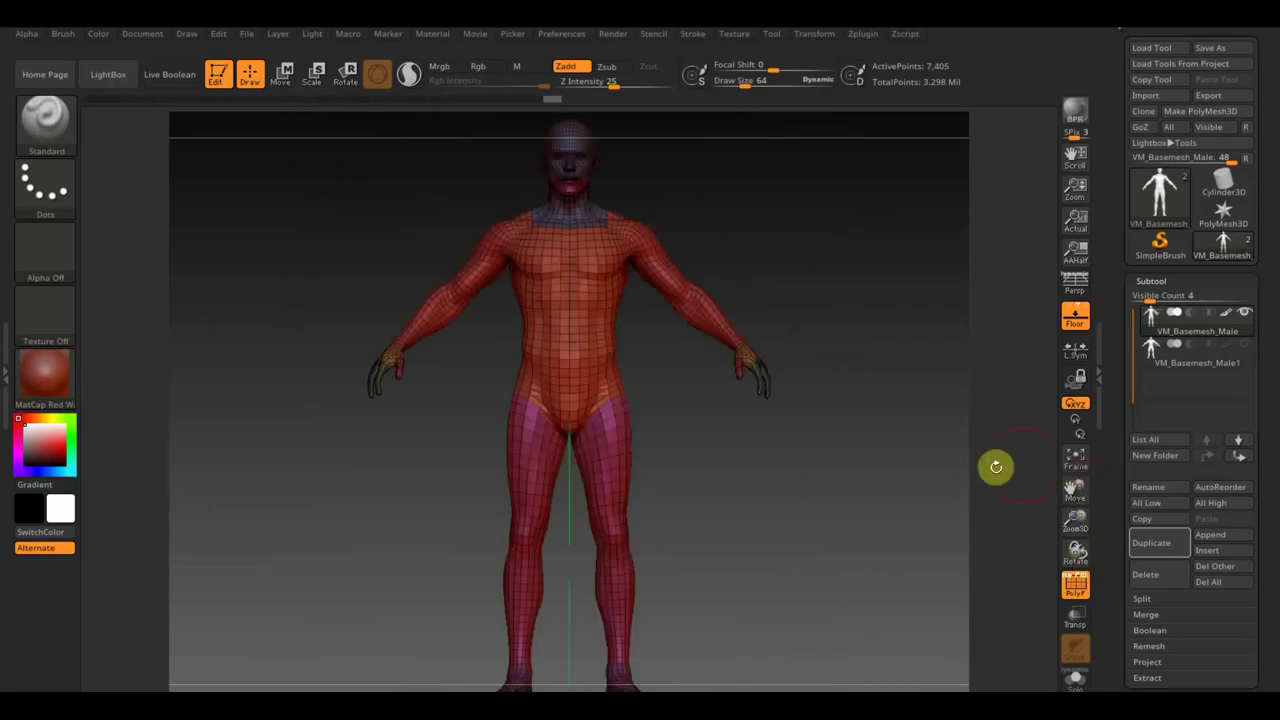
{"action": "mouse_move", "coordinate": [806, 457]}
{"action": "left_mouse_down", "text": "alt"}
{"action": "mouse_move", "coordinate": [806, 523]}
{"action": "mouse_move", "coordinate": [834, 581]}
{"action": "mouse_move", "coordinate": [868, 507]}
{"action": "left_mouse_up", "text": "alt"}
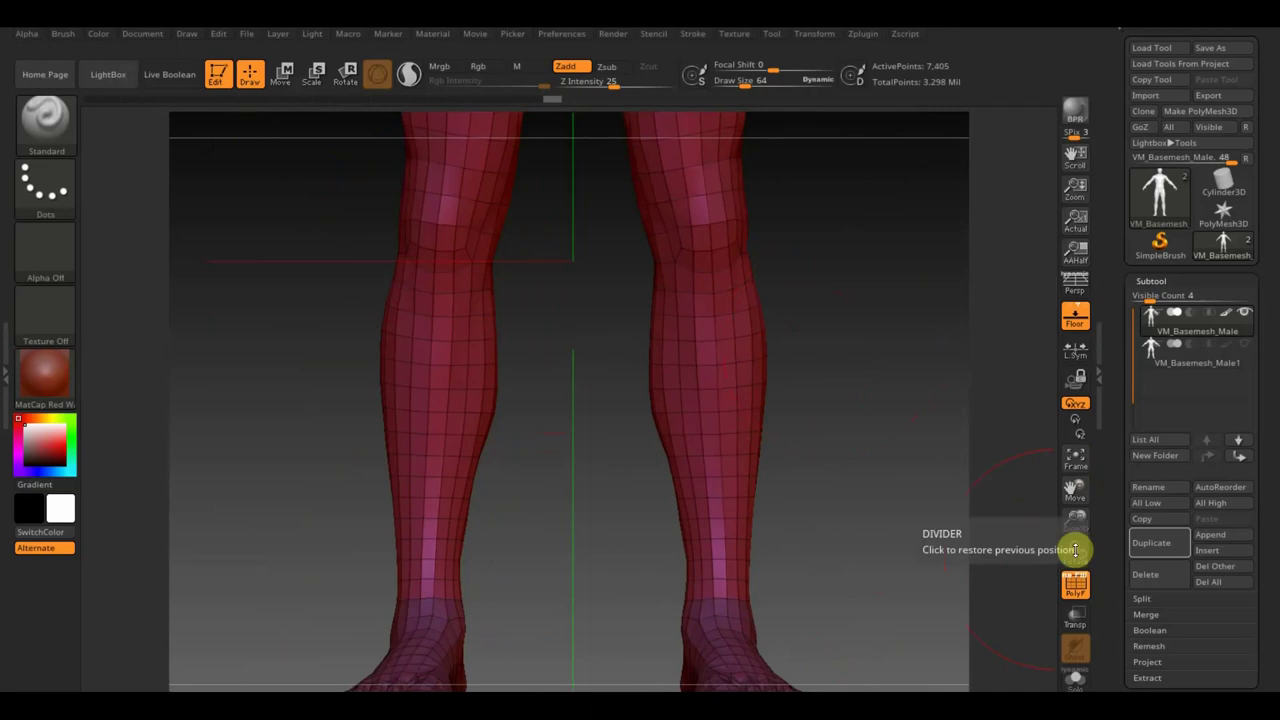
{"action": "mouse_move", "coordinate": [1077, 523]}
{"action": "left_mouse_down"}
{"action": "mouse_move", "coordinate": [1075, 587]}
{"action": "mouse_move", "coordinate": [1087, 531]}
{"action": "left_mouse_up"}
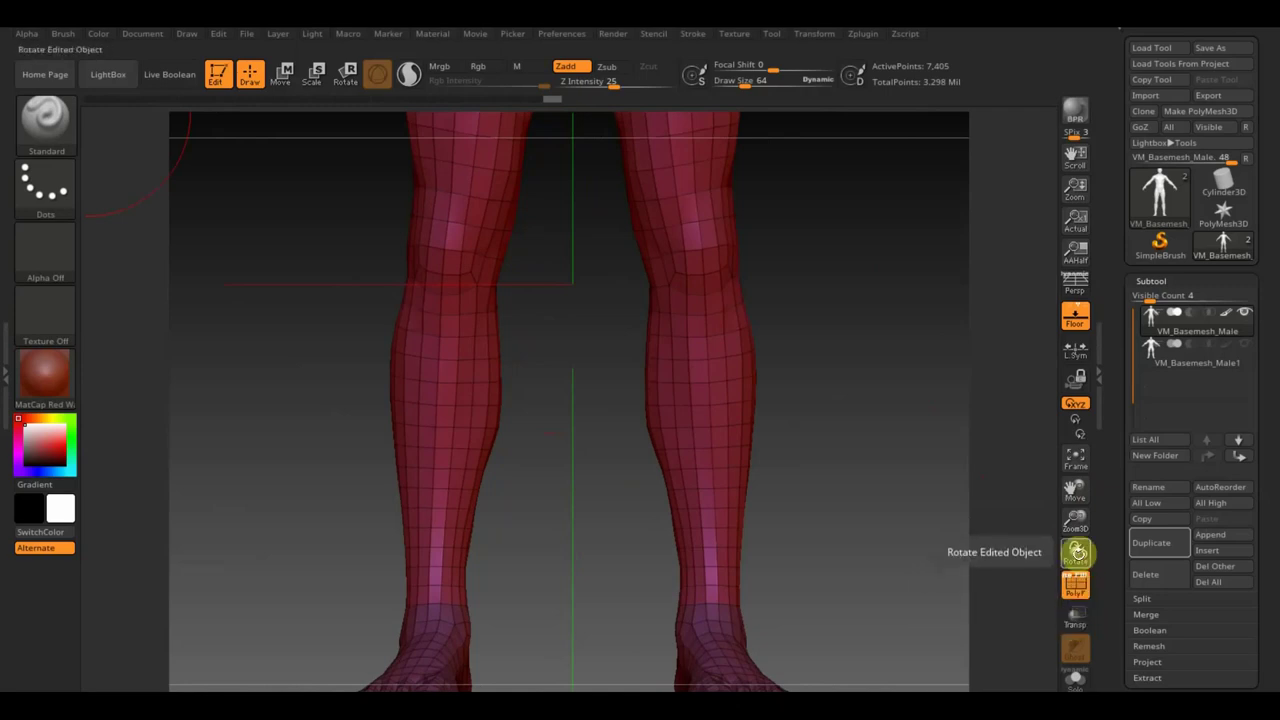
{"action": "left_click_drag", "start_coordinate": [1077, 514], "coordinate": [1078, 674]}
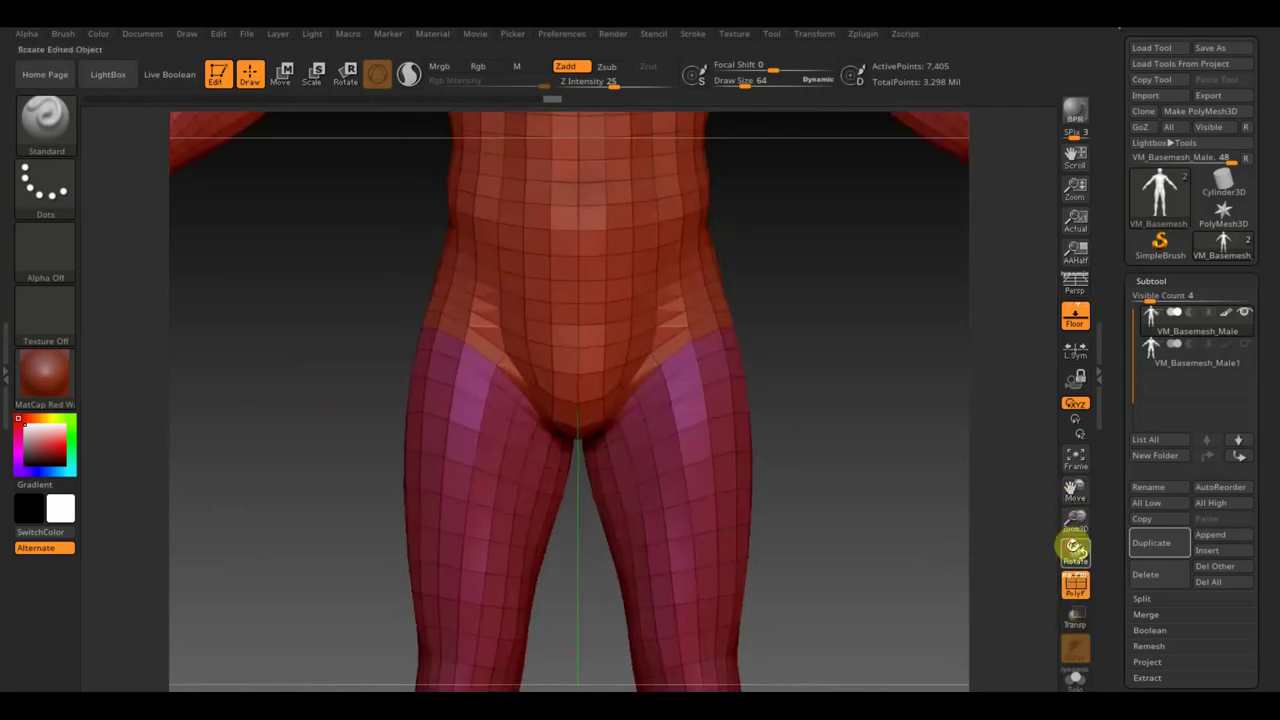
{"action": "left_click_drag", "start_coordinate": [1073, 489], "coordinate": [1076, 583]}
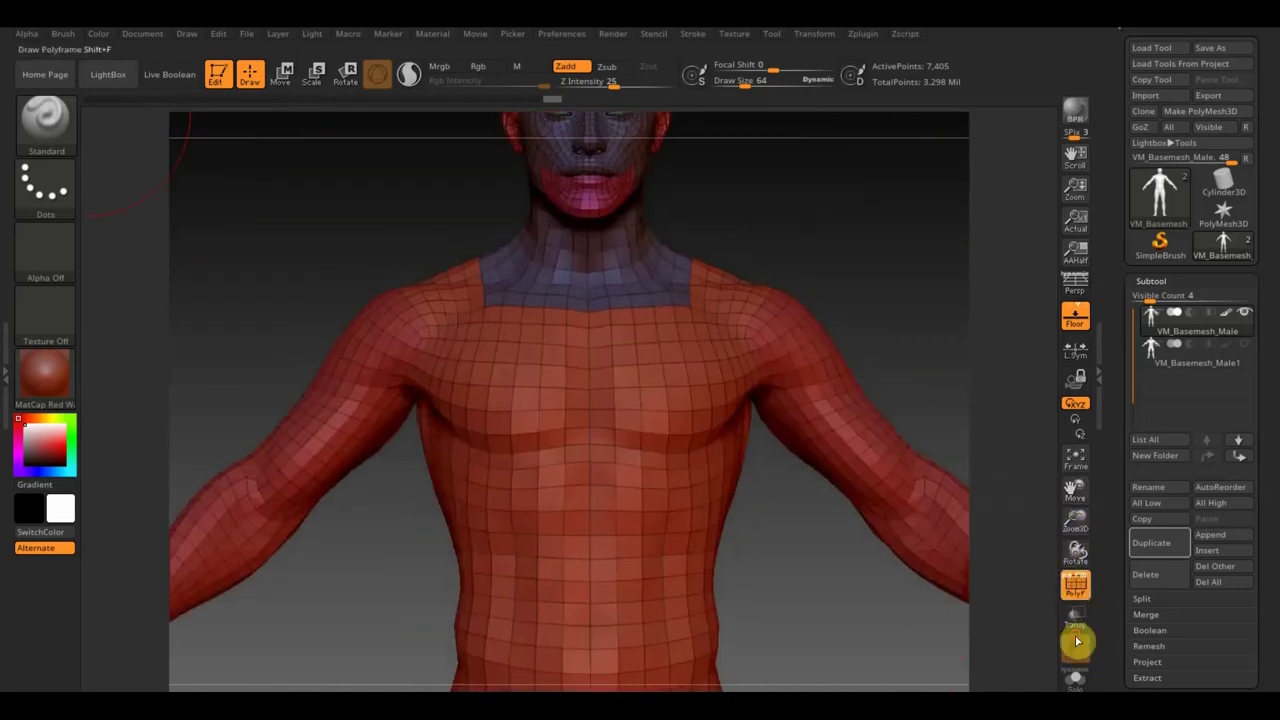
{"action": "left_click", "coordinate": [1076, 586]}
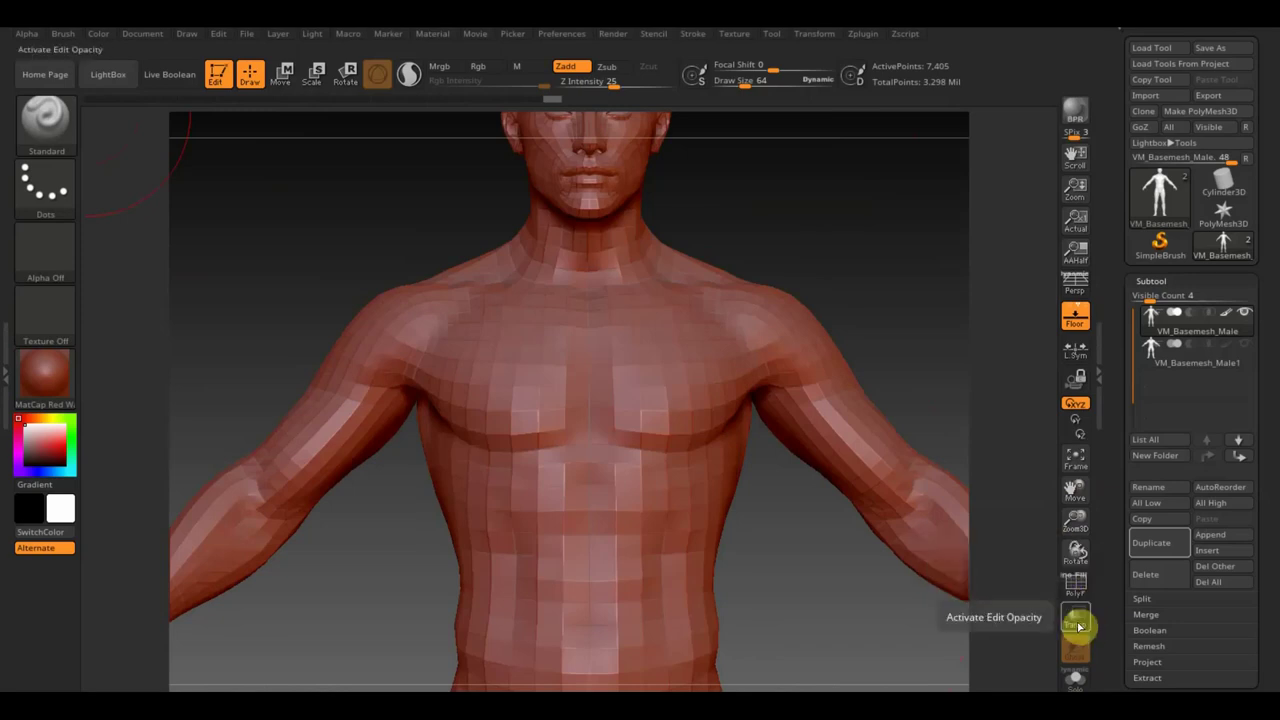
{"action": "left_click_drag", "start_coordinate": [1077, 491], "coordinate": [1074, 589]}
{"action": "left_click", "coordinate": [1074, 582]}
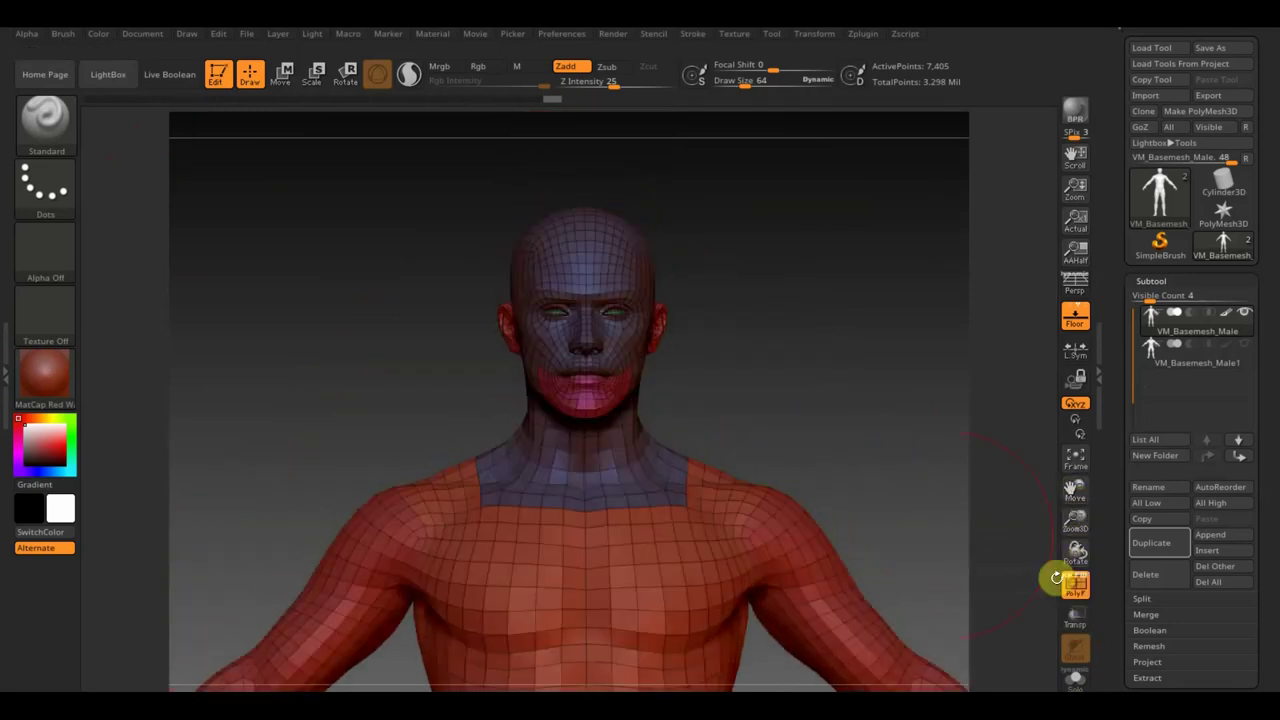
- Isolate the lips, unhide the body, hide the ear polygroup, and set Draw Size to 5
{"action": "left_click_drag", "start_coordinate": [754, 82], "coordinate": [737, 80]}
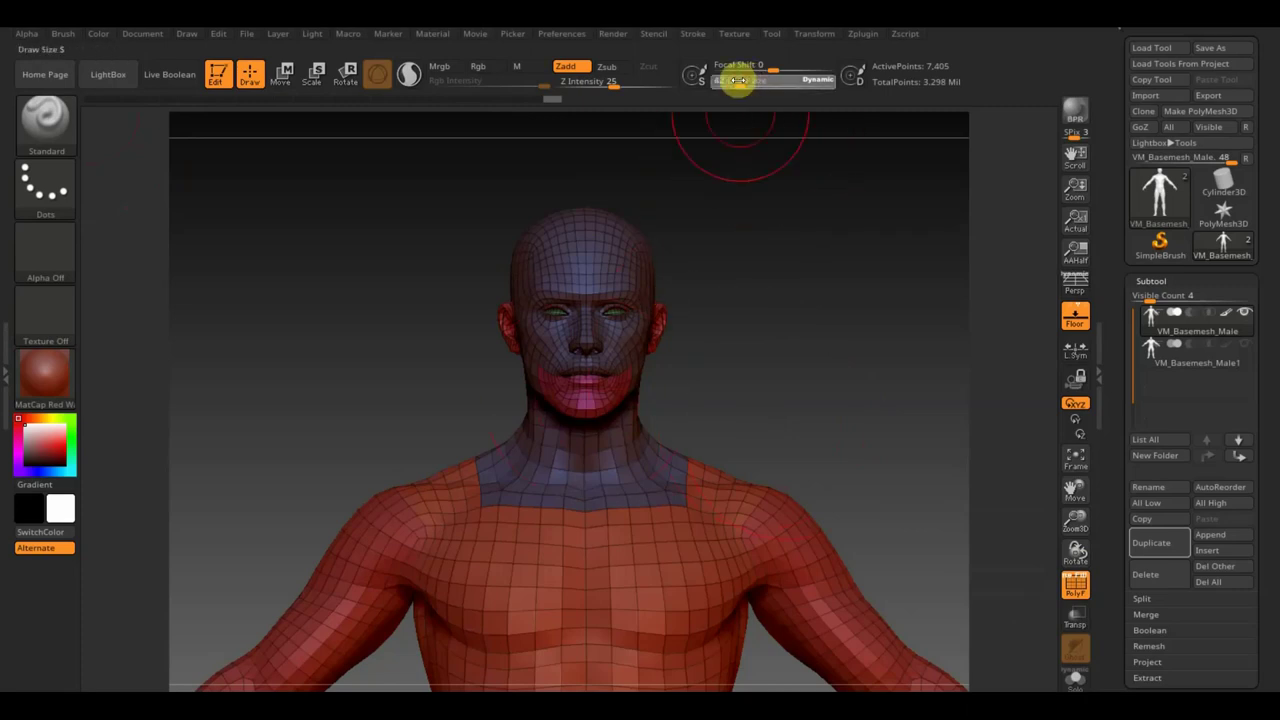
{"action": "left_click", "coordinate": [590, 393], "text": "ctrl+shift"}
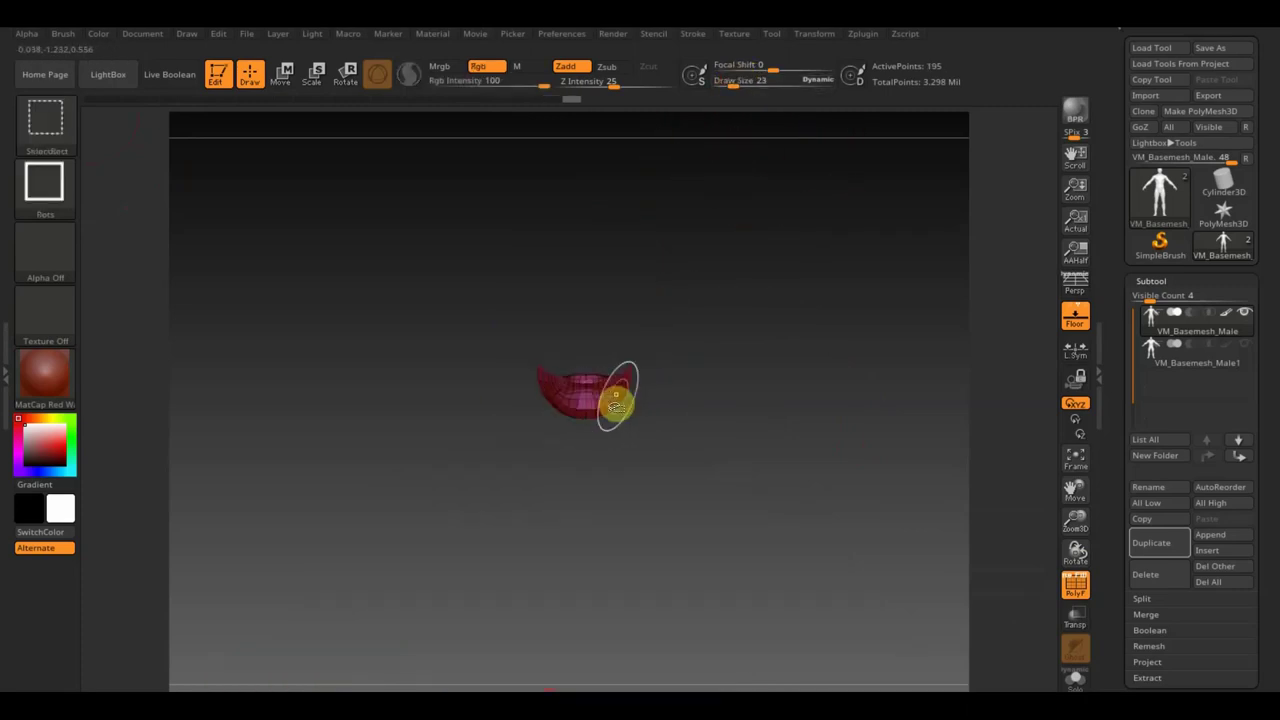
{"action": "left_click", "coordinate": [634, 397], "text": "ctrl+shift"}
{"action": "mouse_move", "coordinate": [686, 380]}
{"action": "left_mouse_down"}
{"action": "mouse_move", "coordinate": [775, 347]}
{"action": "mouse_move", "coordinate": [791, 446]}
{"action": "mouse_move", "coordinate": [826, 520]}
{"action": "mouse_move", "coordinate": [754, 374]}
{"action": "mouse_move", "coordinate": [771, 341]}
{"action": "mouse_move", "coordinate": [786, 354]}
{"action": "mouse_move", "coordinate": [791, 320]}
{"action": "left_mouse_up"}
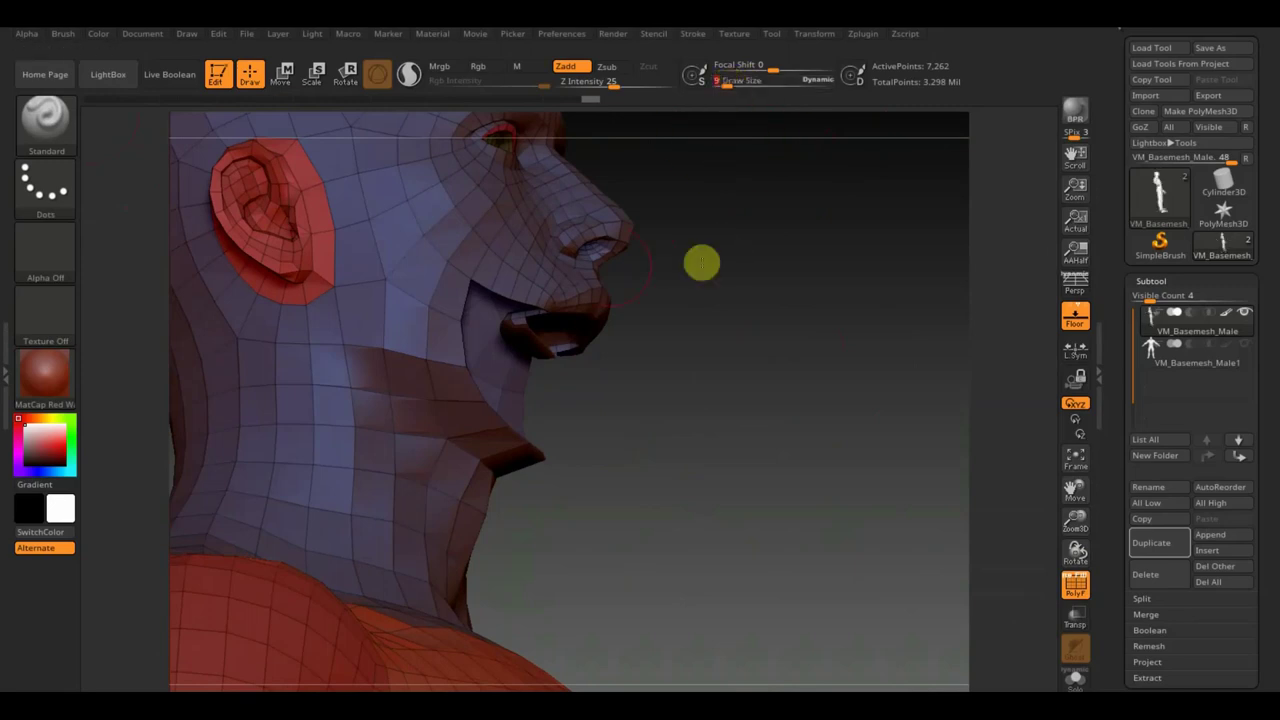
{"action": "left_click", "coordinate": [310, 240], "text": "ctrl+shift"}
{"action": "mouse_move", "coordinate": [610, 360]}
{"action": "left_mouse_down"}
{"action": "mouse_move", "coordinate": [694, 420]}
{"action": "mouse_move", "coordinate": [686, 429]}
{"action": "left_mouse_up"}
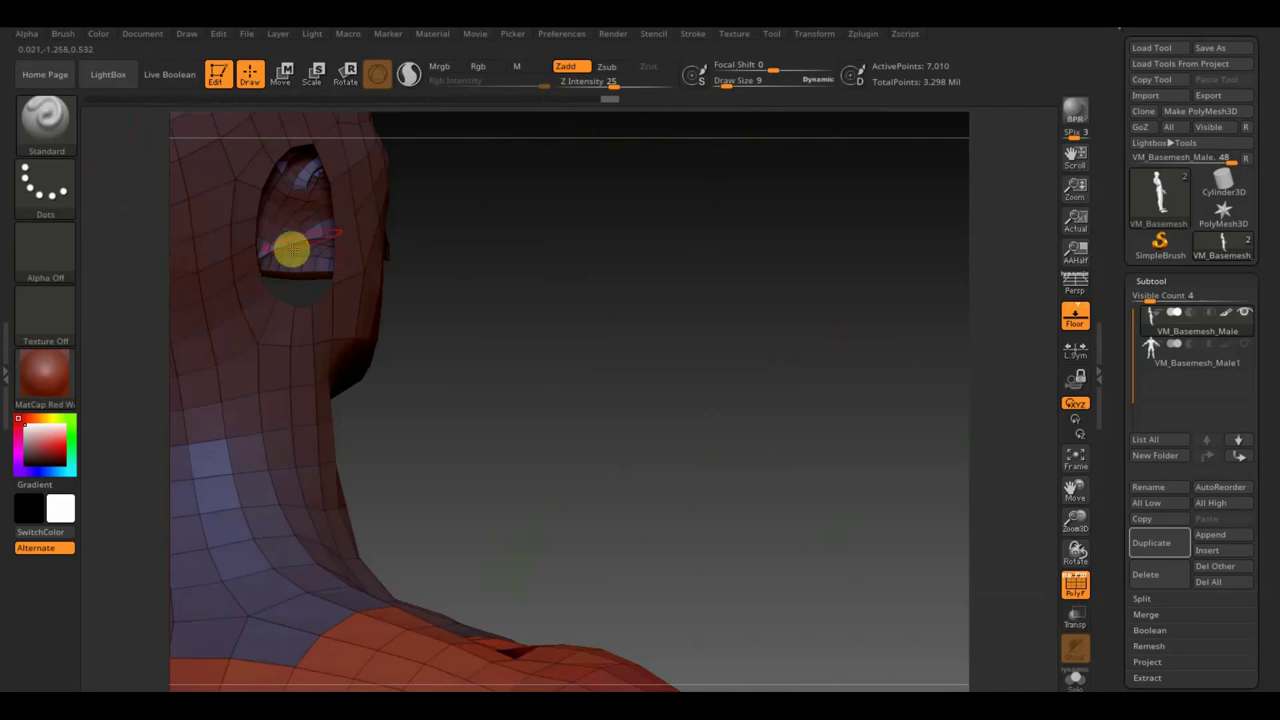
{"action": "left_click_drag", "start_coordinate": [740, 80], "coordinate": [721, 82]}
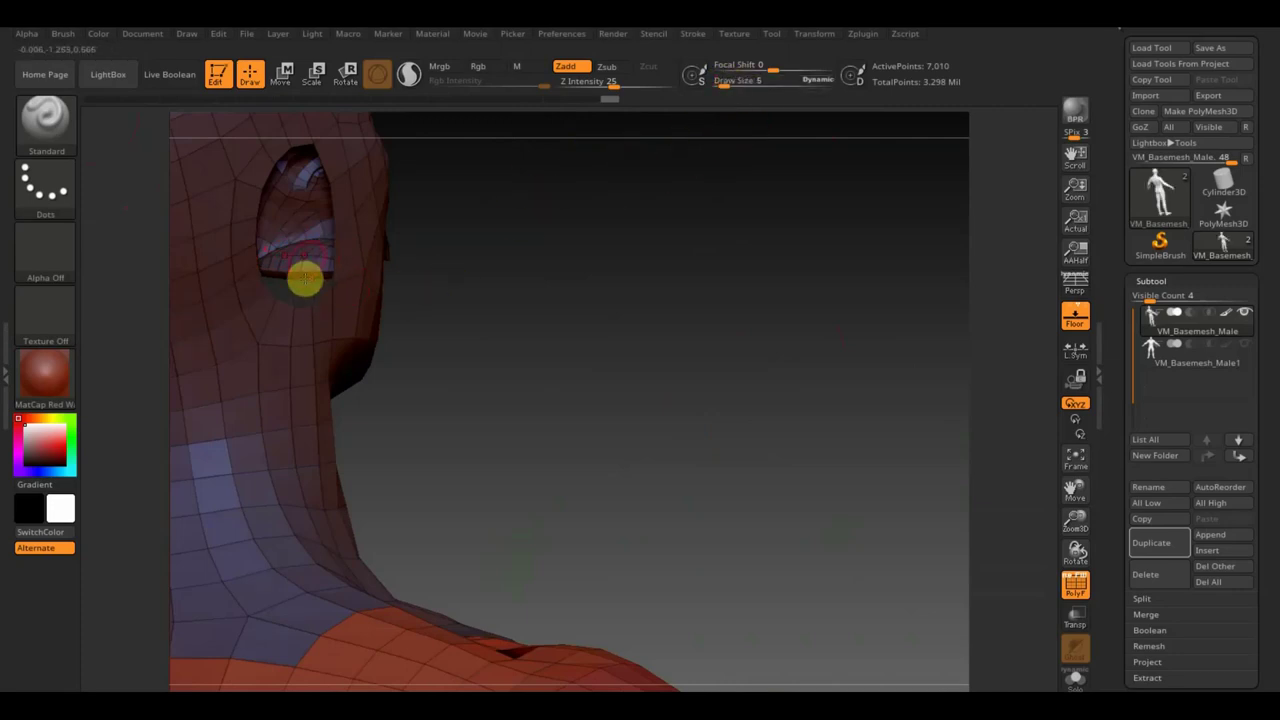
- Turn off the floor grid and erase mask around the head opening from a side view
{"action": "key", "text": "ctrl"}
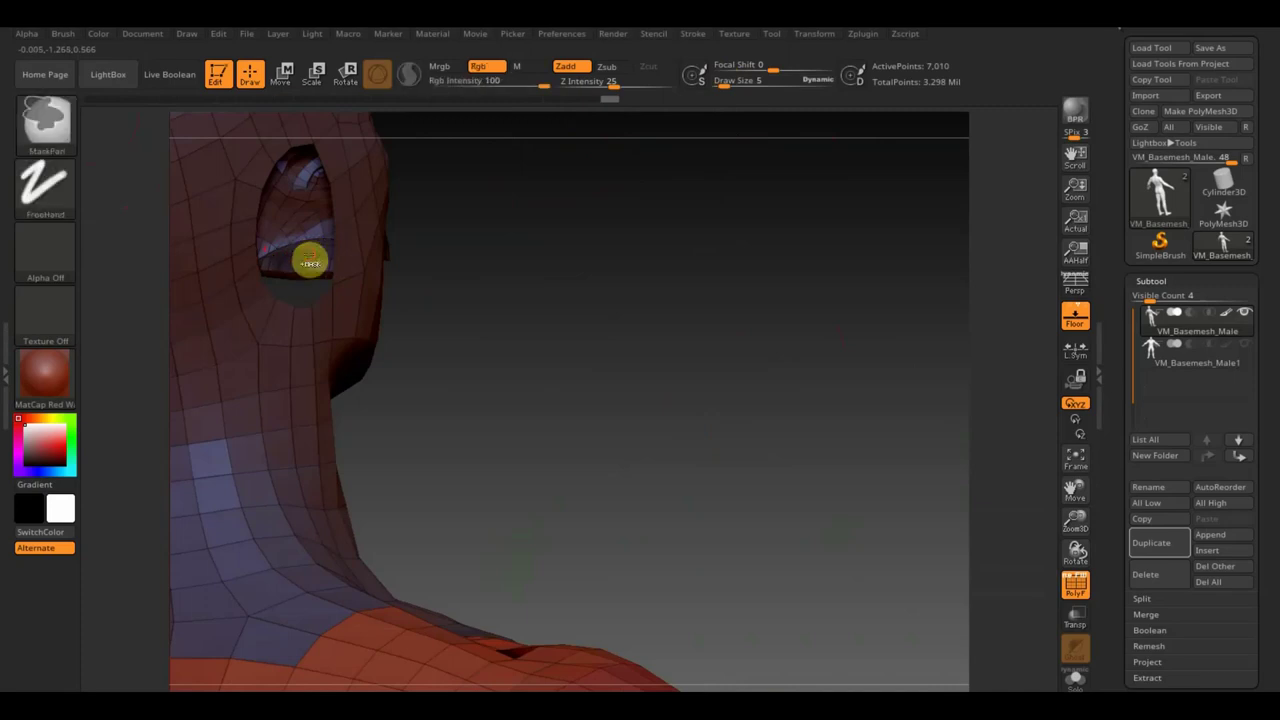
{"action": "mouse_move", "coordinate": [580, 300]}
{"action": "left_mouse_down"}
{"action": "mouse_move", "coordinate": [352, 283]}
{"action": "mouse_move", "coordinate": [315, 265]}
{"action": "left_mouse_up"}
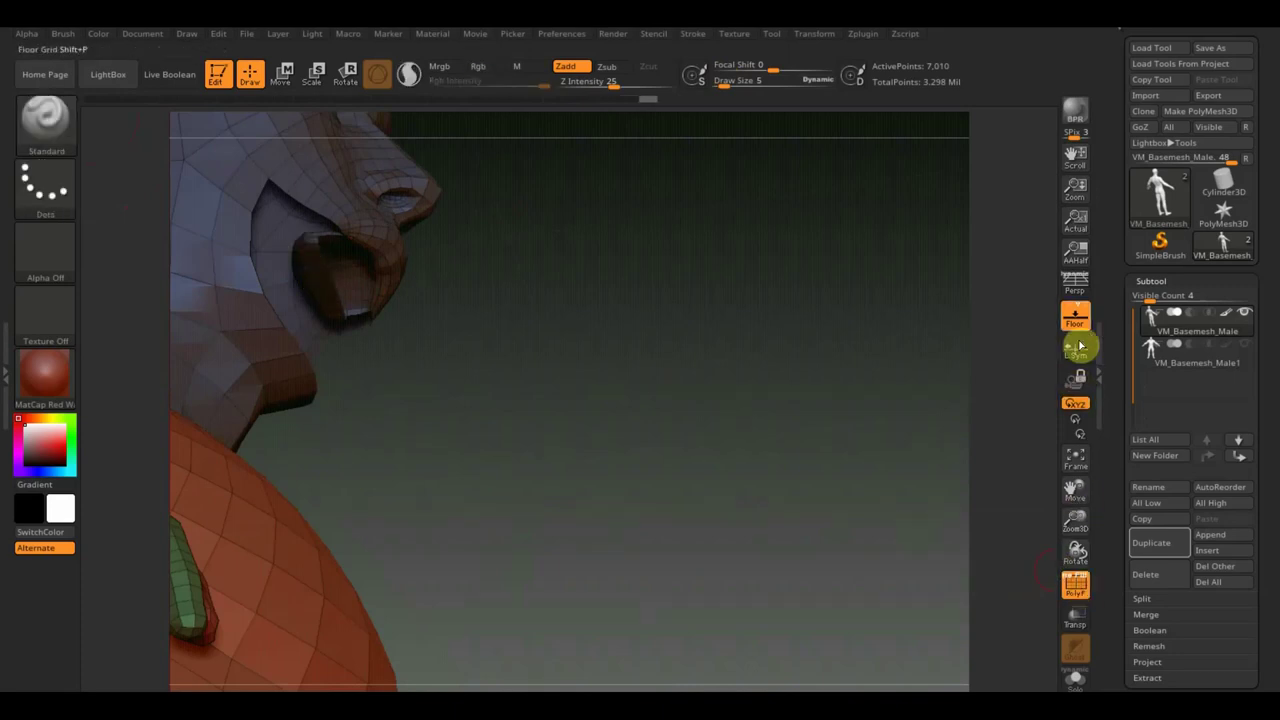
{"action": "left_click", "coordinate": [1076, 325]}
{"action": "mouse_move", "coordinate": [494, 329]}
{"action": "left_mouse_down"}
{"action": "mouse_move", "coordinate": [520, 327]}
{"action": "mouse_move", "coordinate": [626, 503]}
{"action": "mouse_move", "coordinate": [731, 460]}
{"action": "left_mouse_up"}
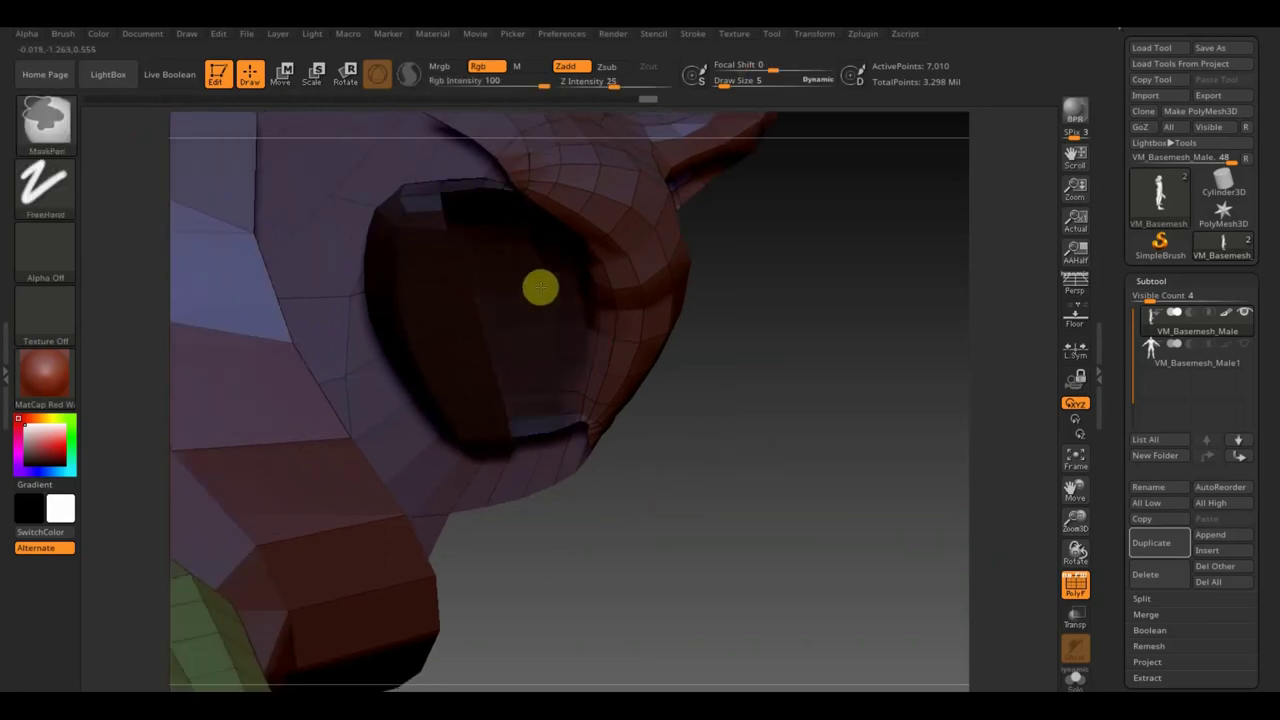
{"action": "mouse_move", "coordinate": [531, 377]}
{"action": "left_mouse_down"}
{"action": "mouse_move", "coordinate": [823, 340]}
{"action": "mouse_move", "coordinate": [871, 423]}
{"action": "mouse_move", "coordinate": [903, 449]}
{"action": "mouse_move", "coordinate": [886, 449]}
{"action": "left_mouse_up"}
{"action": "mouse_move", "coordinate": [318, 253]}
{"action": "left_mouse_down", "text": "ctrl+alt"}
{"action": "mouse_move", "coordinate": [254, 244]}
{"action": "mouse_move", "coordinate": [350, 294]}
{"action": "left_mouse_up", "text": "ctrl+alt"}
{"action": "mouse_move", "coordinate": [755, 310]}
{"action": "left_mouse_down"}
{"action": "mouse_move", "coordinate": [706, 297]}
{"action": "mouse_move", "coordinate": [657, 314]}
{"action": "mouse_move", "coordinate": [651, 286]}
{"action": "mouse_move", "coordinate": [681, 266]}
{"action": "mouse_move", "coordinate": [711, 314]}
{"action": "left_mouse_up"}
{"action": "key", "text": "shift"}
- Invert the head mask and paint mask across the inner mouth panel of the isolated lips
{"action": "left_click", "coordinate": [480, 242], "text": "ctrl"}
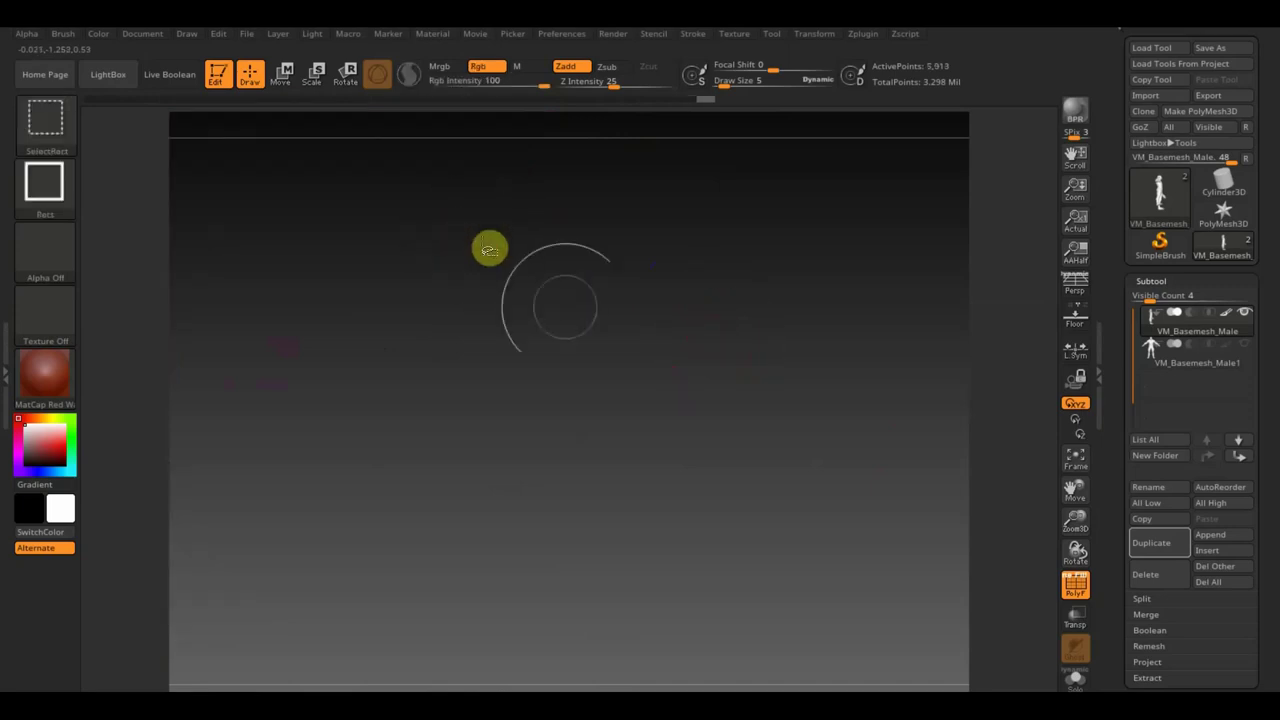
{"action": "left_click", "coordinate": [357, 463], "text": "ctrl"}
{"action": "mouse_move", "coordinate": [571, 423]}
{"action": "left_mouse_down"}
{"action": "mouse_move", "coordinate": [677, 466]}
{"action": "mouse_move", "coordinate": [671, 380]}
{"action": "mouse_move", "coordinate": [731, 409]}
{"action": "mouse_move", "coordinate": [531, 411]}
{"action": "left_mouse_up"}
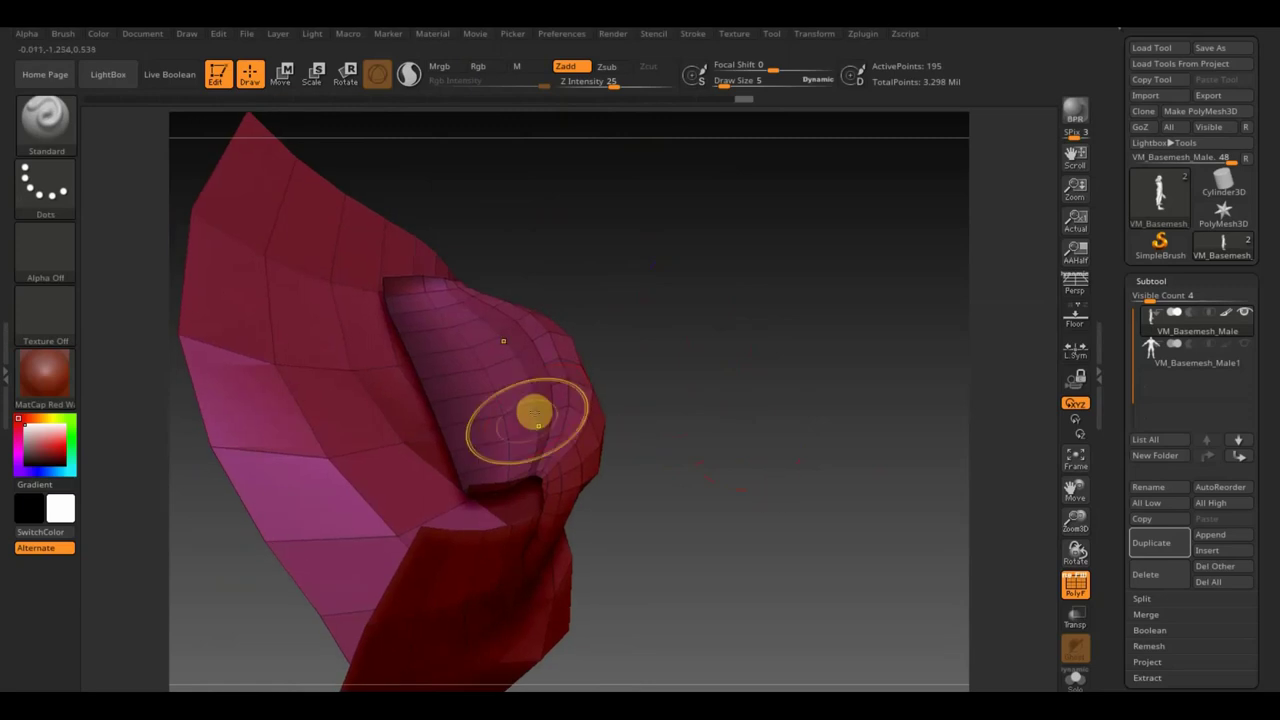
{"action": "left_click_drag", "start_coordinate": [483, 445], "coordinate": [419, 312], "text": "ctrl"}
{"action": "left_click_drag", "start_coordinate": [471, 390], "coordinate": [479, 379], "text": "ctrl"}
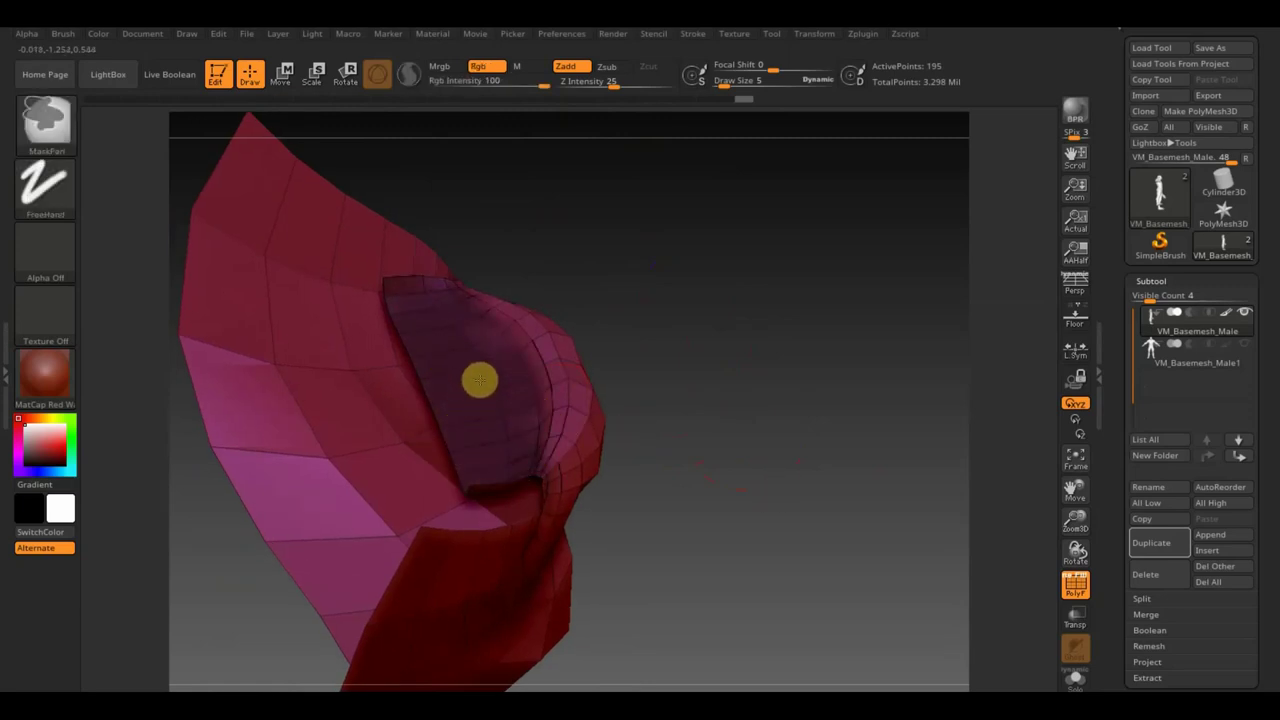
- Refine the inner panel mask from below with a small brush, undoing a stray softening
{"action": "mouse_move", "coordinate": [787, 407]}
{"action": "left_mouse_down"}
{"action": "mouse_move", "coordinate": [811, 417]}
{"action": "mouse_move", "coordinate": [846, 346]}
{"action": "mouse_move", "coordinate": [869, 265]}
{"action": "mouse_move", "coordinate": [863, 223]}
{"action": "mouse_move", "coordinate": [811, 297]}
{"action": "mouse_move", "coordinate": [769, 469]}
{"action": "mouse_move", "coordinate": [771, 397]}
{"action": "mouse_move", "coordinate": [783, 425]}
{"action": "left_mouse_up"}
{"action": "mouse_move", "coordinate": [790, 473]}
{"action": "left_mouse_down"}
{"action": "mouse_move", "coordinate": [737, 374]}
{"action": "mouse_move", "coordinate": [729, 474]}
{"action": "mouse_move", "coordinate": [745, 537]}
{"action": "mouse_move", "coordinate": [714, 434]}
{"action": "left_mouse_up"}
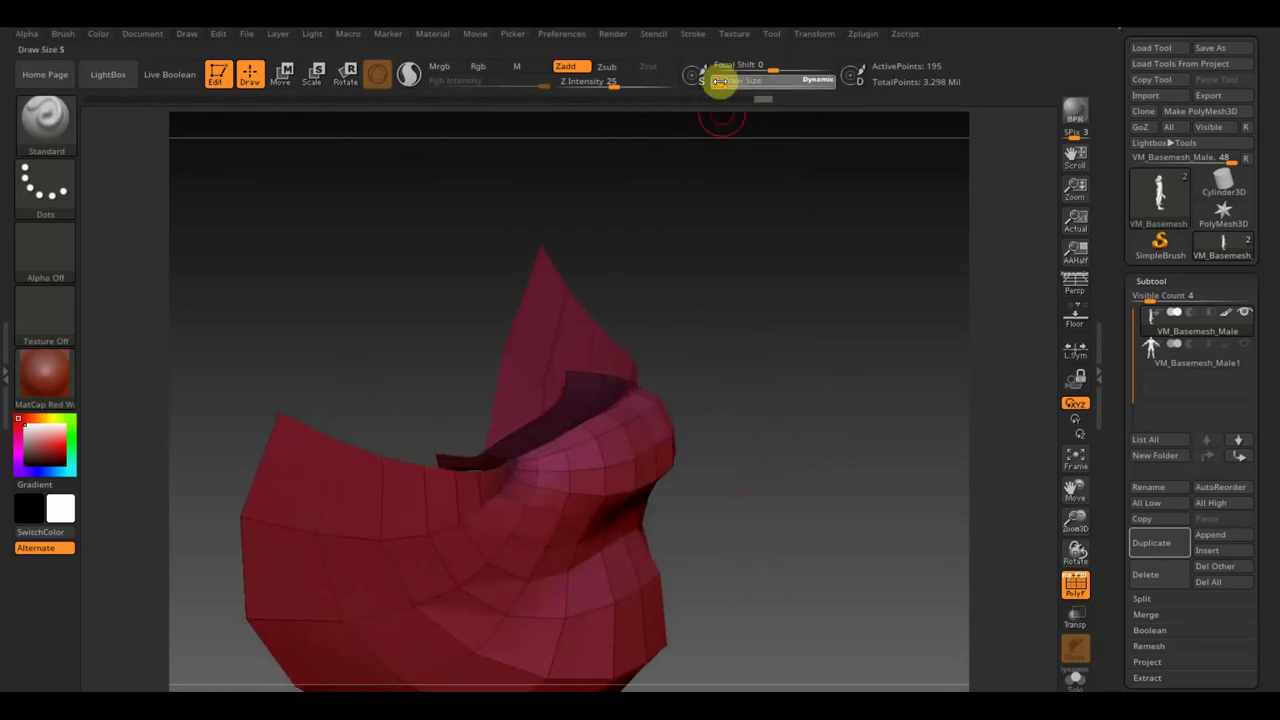
{"action": "key", "text": "ctrl"}
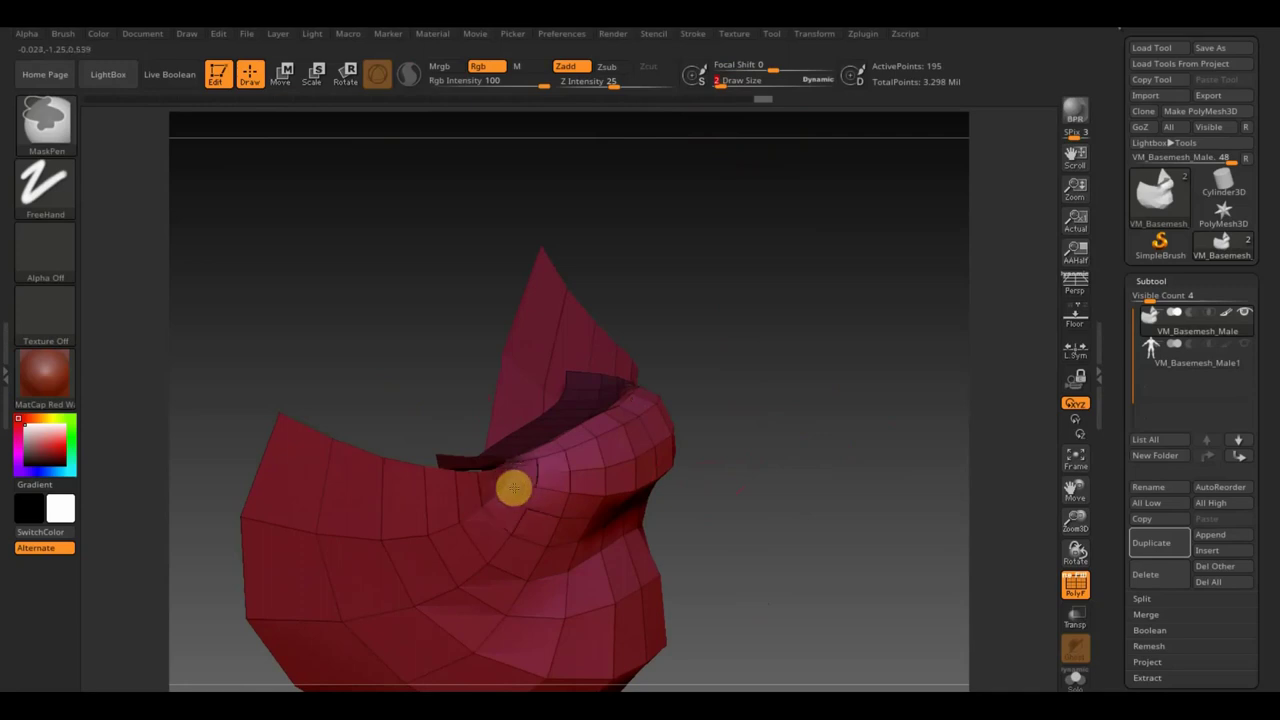
{"action": "mouse_move", "coordinate": [720, 450]}
{"action": "left_mouse_down"}
{"action": "mouse_move", "coordinate": [871, 371]}
{"action": "mouse_move", "coordinate": [823, 437]}
{"action": "mouse_move", "coordinate": [849, 463]}
{"action": "mouse_move", "coordinate": [891, 473]}
{"action": "left_mouse_up"}
{"action": "key", "text": "ctrl"}
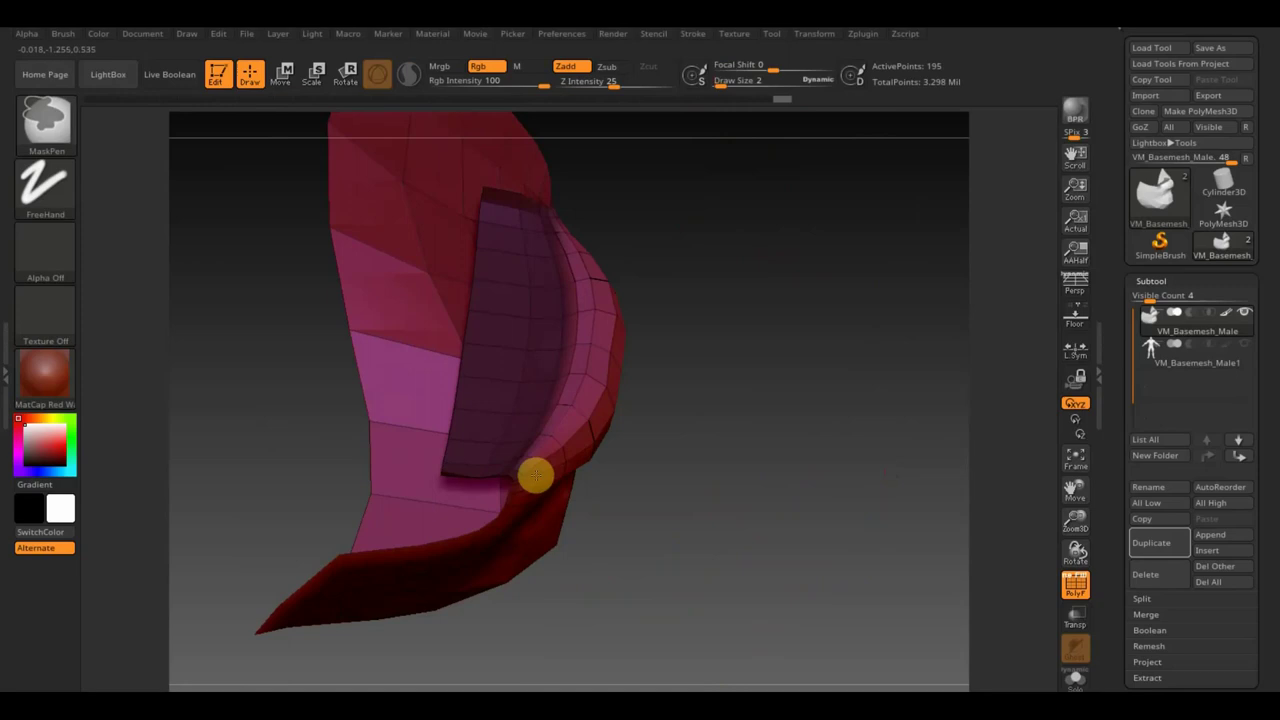
{"action": "key", "text": "ctrl"}
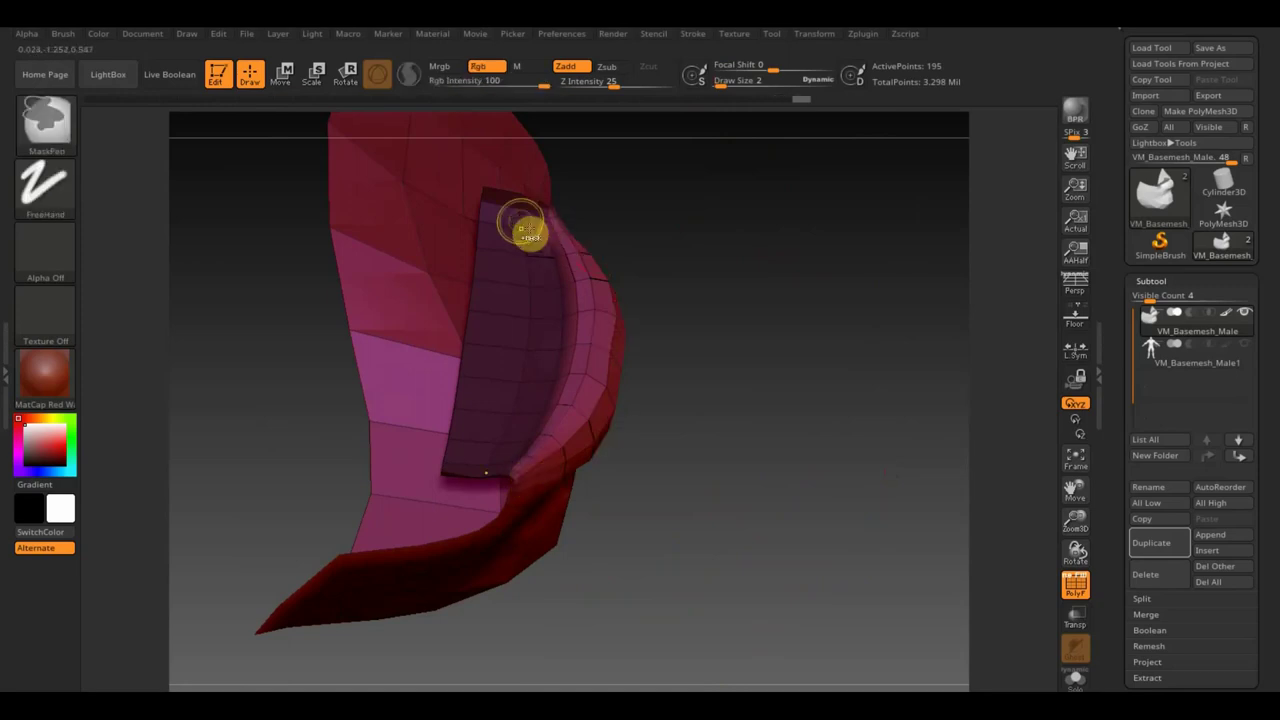
{"action": "left_click", "coordinate": [521, 238], "text": "ctrl"}
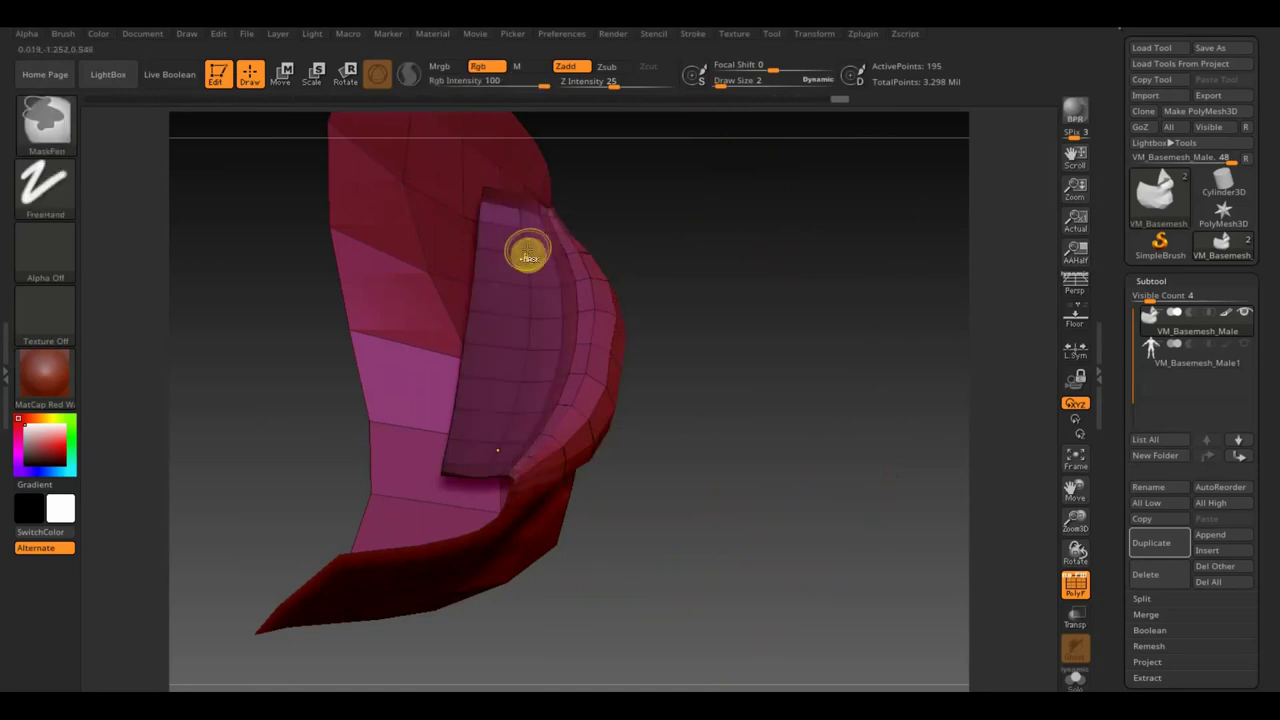
{"action": "key", "text": "ctrl"}
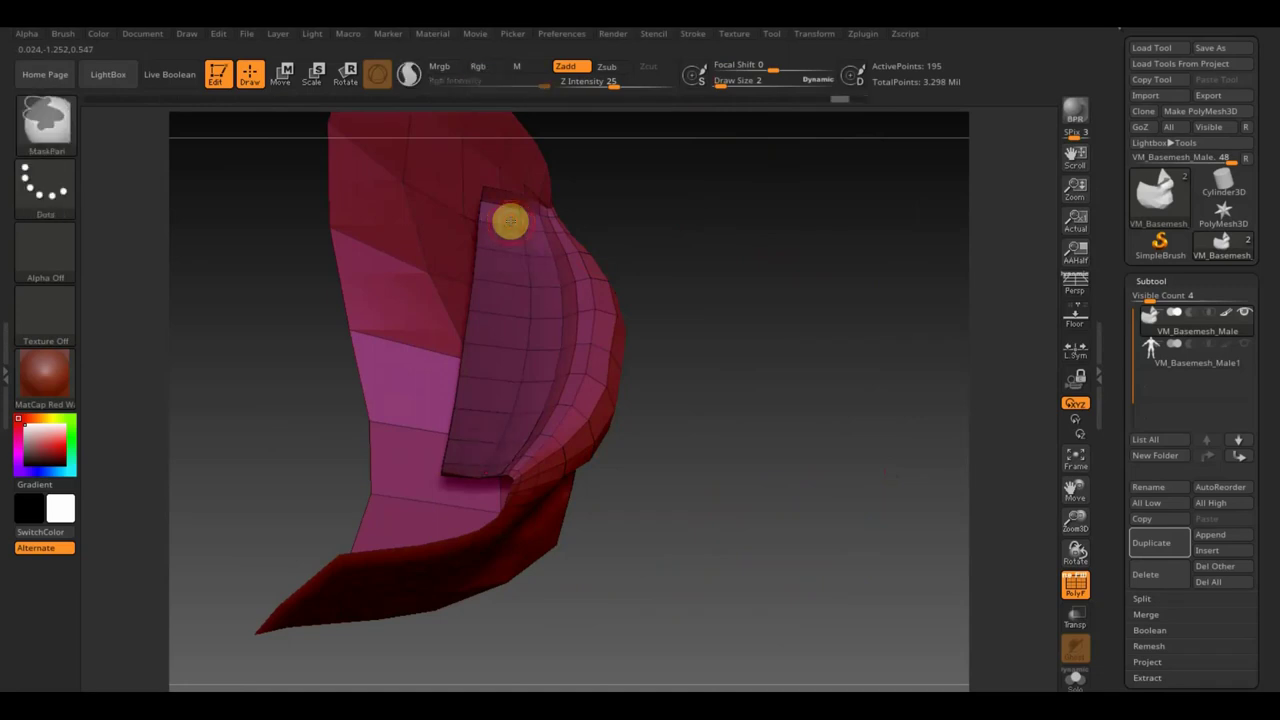
{"action": "key", "text": "ctrl+z"}
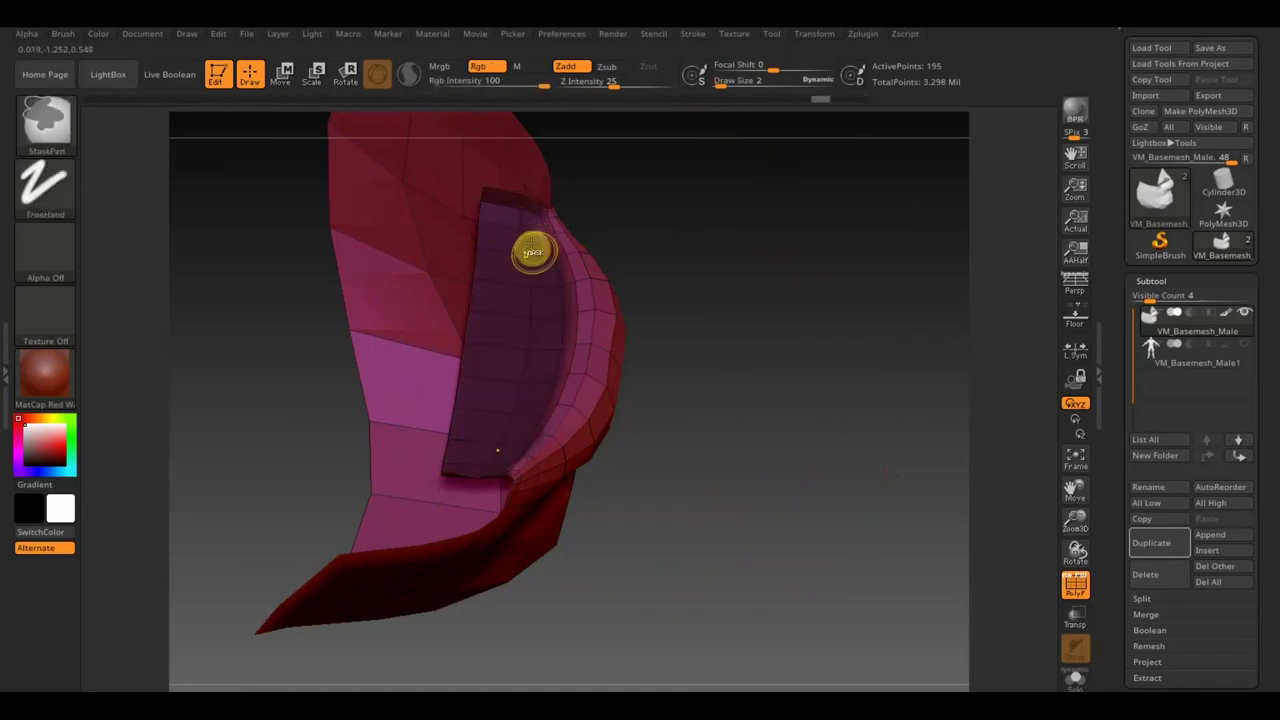
- Unhide the rest of the basemesh and zoom out to view the whole figure
{"action": "mouse_move", "coordinate": [766, 266]}
{"action": "left_mouse_down"}
{"action": "mouse_move", "coordinate": [769, 420]}
{"action": "mouse_move", "coordinate": [757, 451]}
{"action": "mouse_move", "coordinate": [737, 106]}
{"action": "left_mouse_up"}
{"action": "key", "text": "ctrl"}
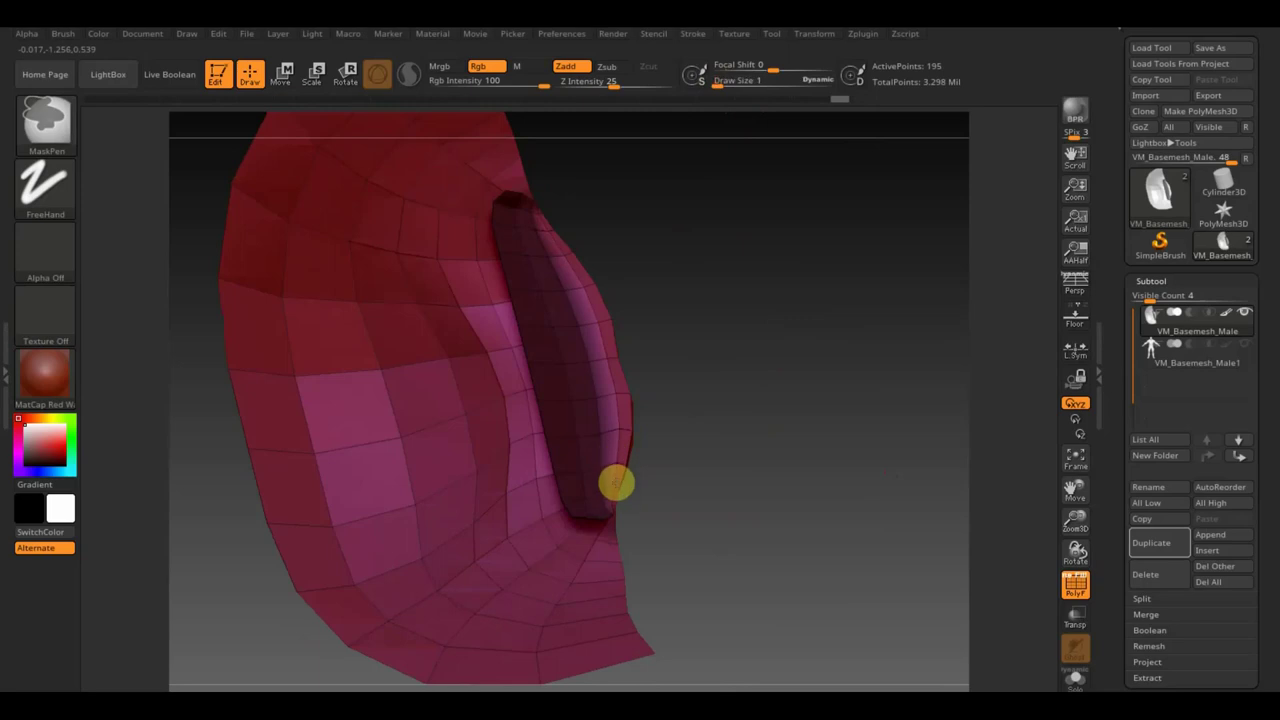
{"action": "mouse_move", "coordinate": [763, 449]}
{"action": "left_mouse_down"}
{"action": "mouse_move", "coordinate": [700, 300]}
{"action": "mouse_move", "coordinate": [634, 294]}
{"action": "left_mouse_up"}
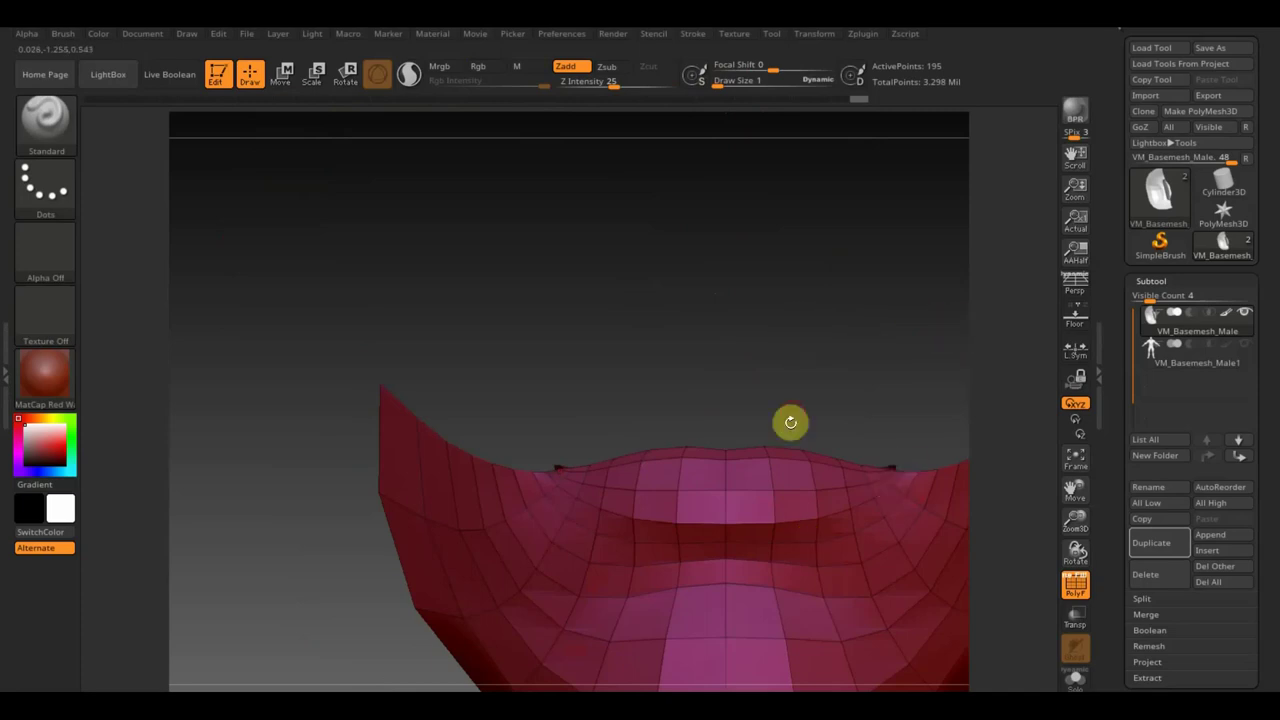
{"action": "left_click", "coordinate": [232, 400], "text": "ctrl+shift"}
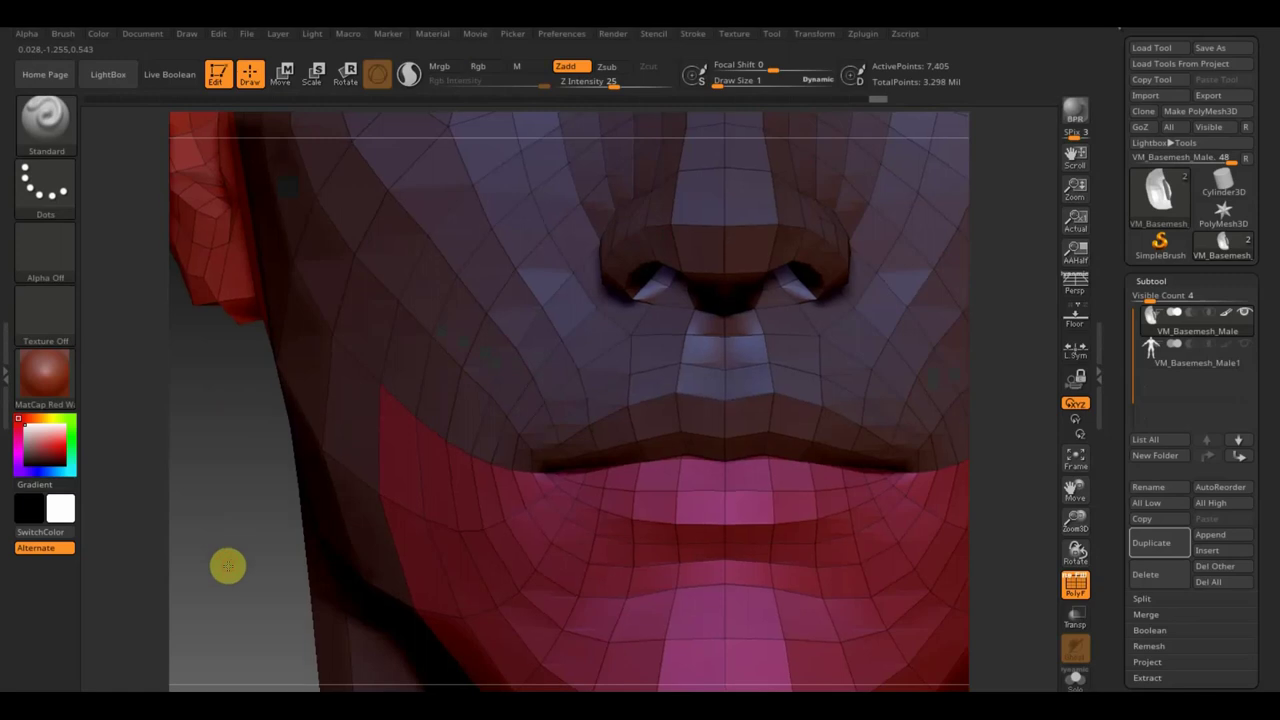
{"action": "left_click_drag", "start_coordinate": [226, 563], "coordinate": [154, 303], "text": "alt"}
{"action": "mouse_move", "coordinate": [816, 527]}
{"action": "left_mouse_down", "text": "alt"}
{"action": "mouse_move", "coordinate": [717, 320]}
{"action": "mouse_move", "coordinate": [766, 437]}
{"action": "mouse_move", "coordinate": [826, 528]}
{"action": "mouse_move", "coordinate": [770, 361]}
{"action": "mouse_move", "coordinate": [797, 446]}
{"action": "mouse_move", "coordinate": [816, 388]}
{"action": "left_mouse_up", "text": "alt"}
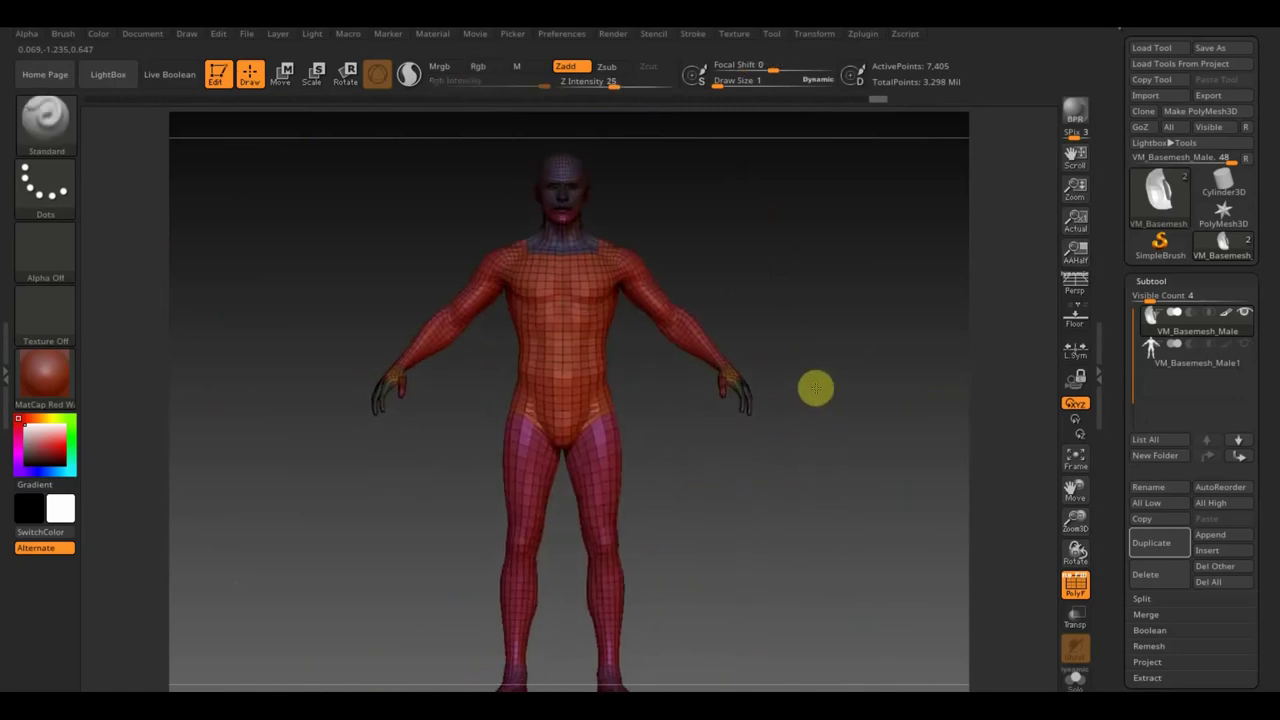
- Select VM_Basemesh_Male, check its Geometry settings, and make VM_Basemesh_Male1 visible
{"action": "mouse_move", "coordinate": [830, 433]}
{"action": "left_mouse_down", "text": "alt"}
{"action": "mouse_move", "coordinate": [823, 417]}
{"action": "mouse_move", "coordinate": [829, 428]}
{"action": "left_mouse_up", "text": "alt"}
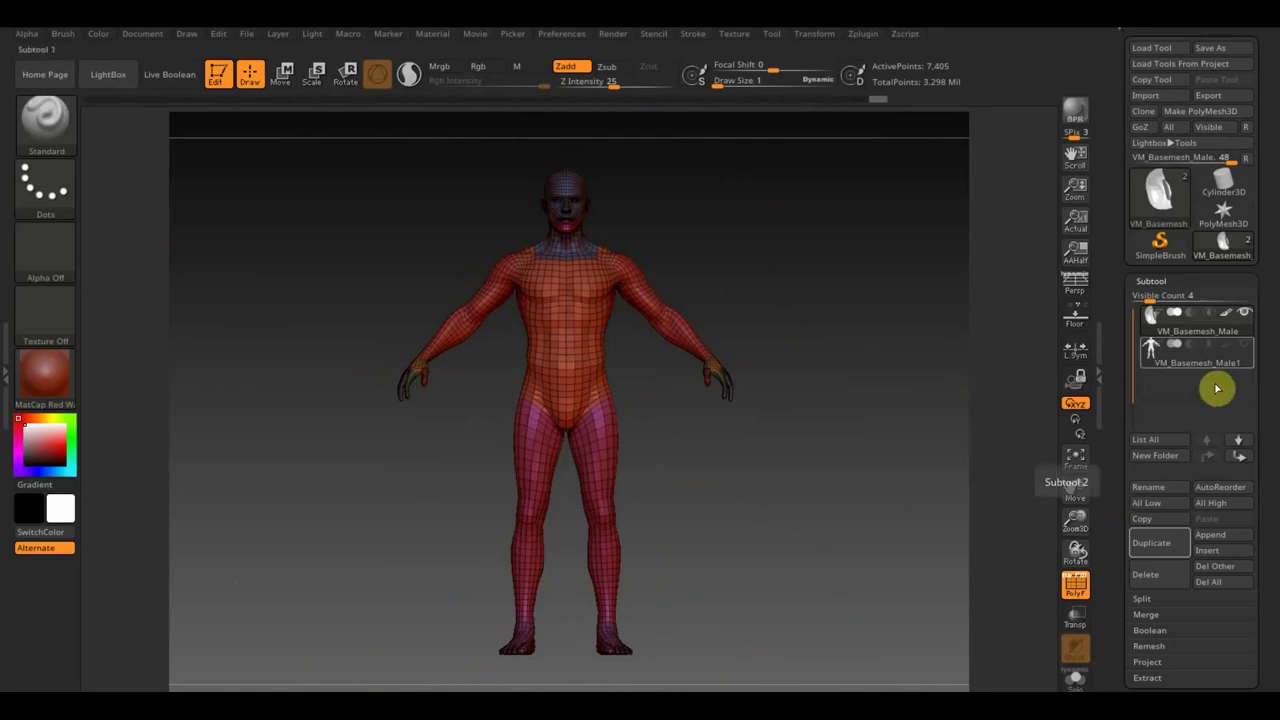
{"action": "left_click", "coordinate": [1173, 312]}
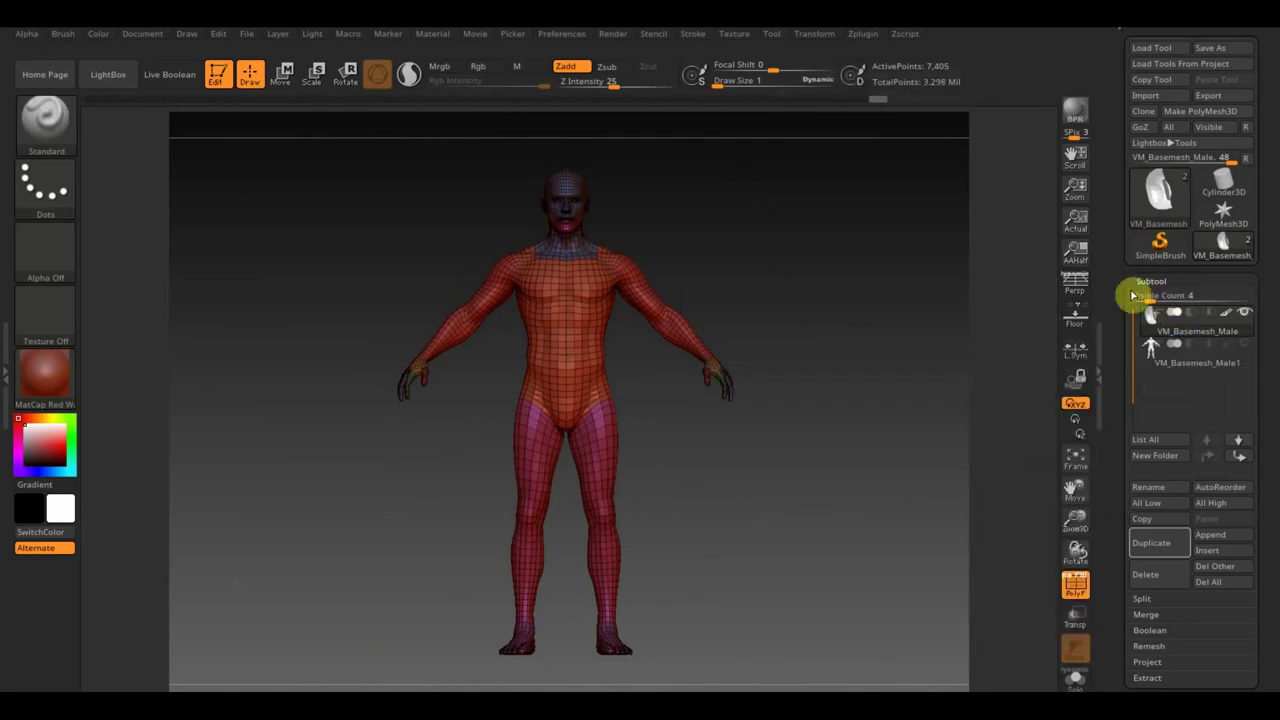
{"action": "scroll", "coordinate": [1266, 510], "scroll_direction": "down", "scroll_amount": 3}
{"action": "left_click", "coordinate": [1168, 343]}
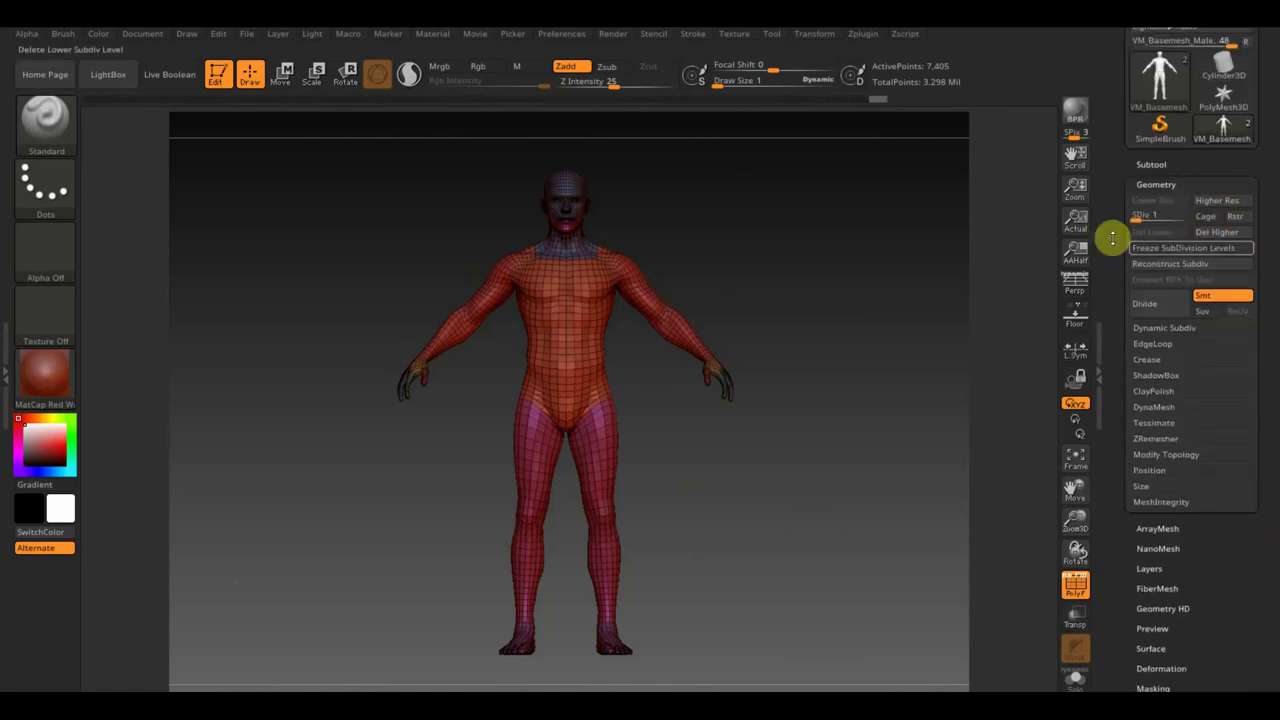
{"action": "scroll", "coordinate": [1275, 220], "scroll_direction": "up", "scroll_amount": 1}
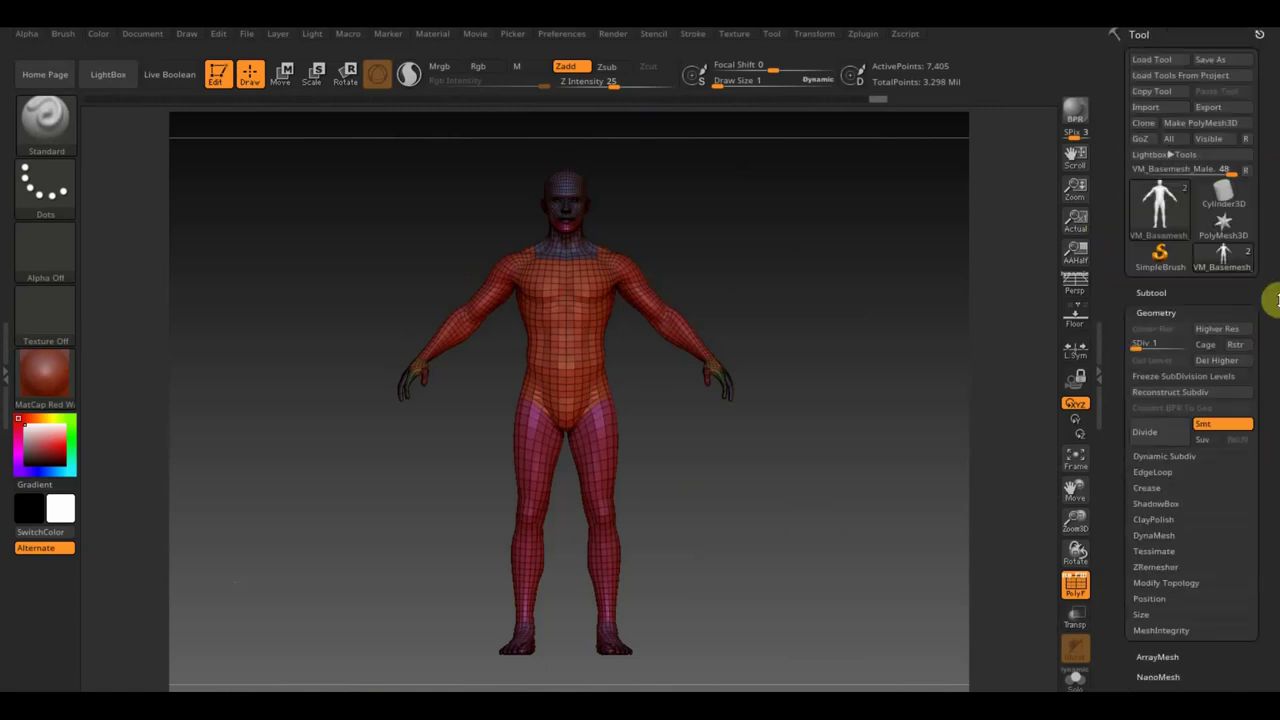
{"action": "left_click", "coordinate": [1152, 293]}
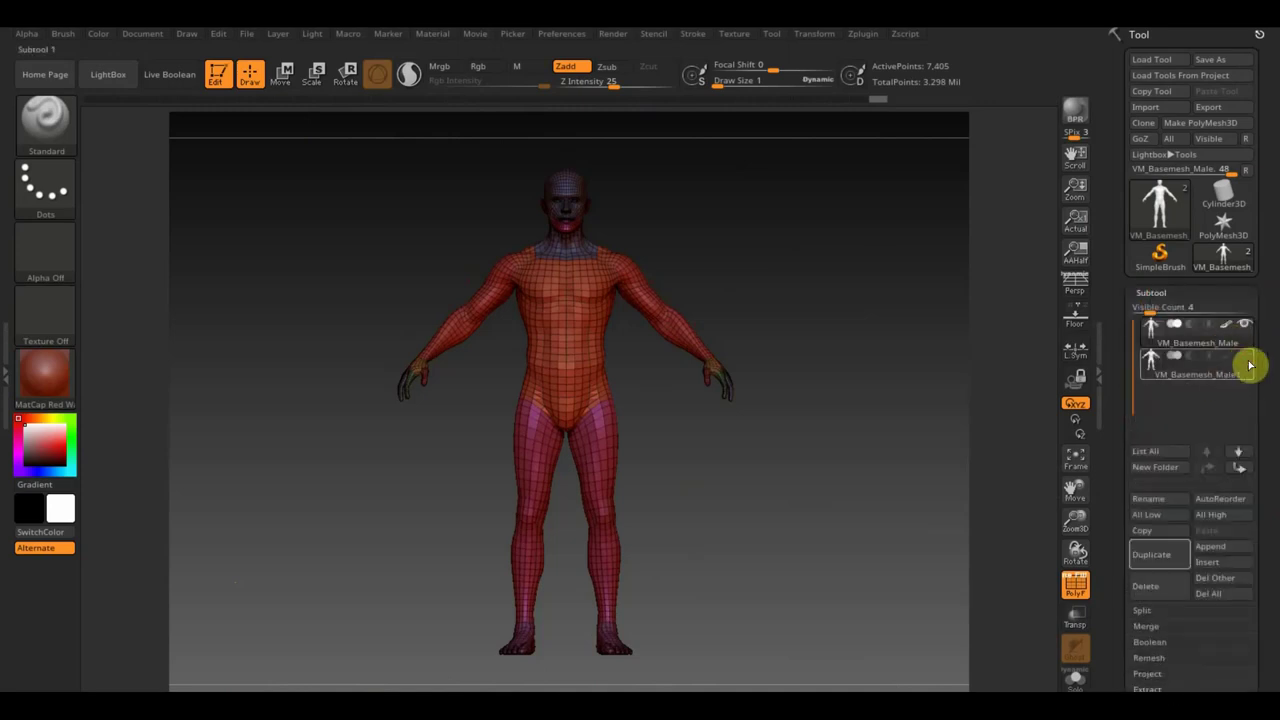
{"action": "left_click", "coordinate": [1248, 362]}
{"action": "mouse_move", "coordinate": [1197, 364]}
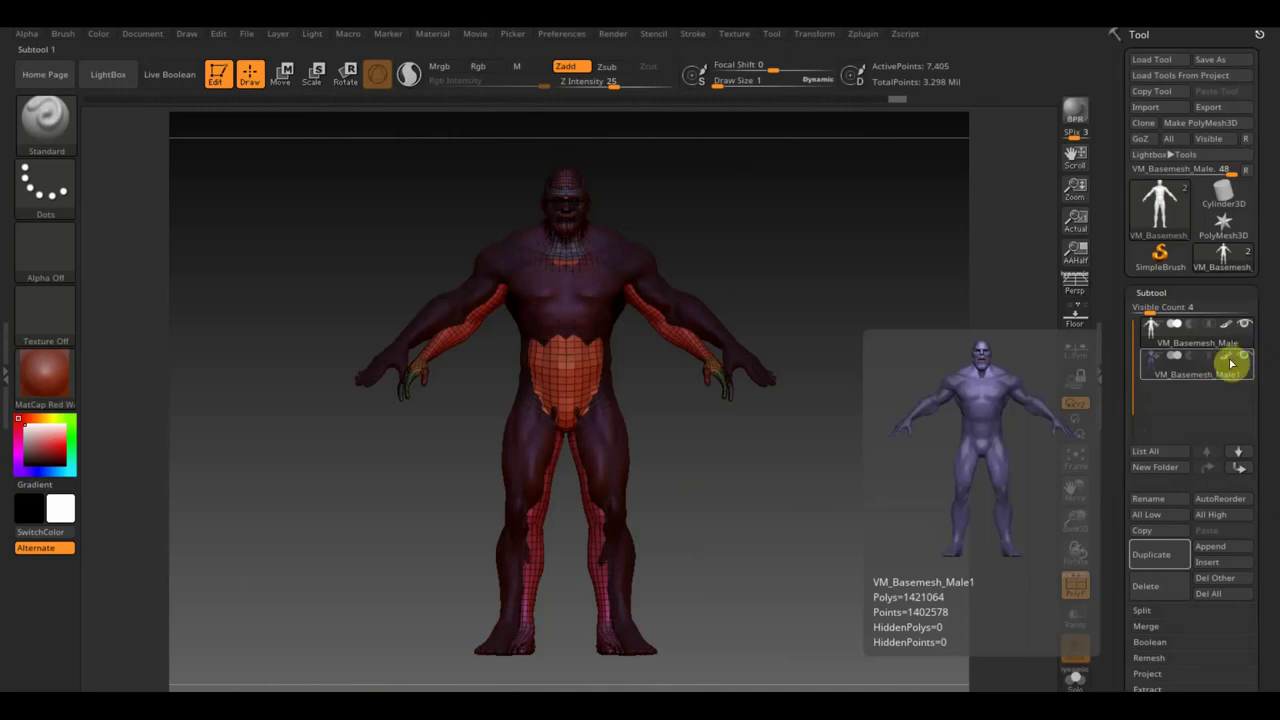
- Reselect the basemesh subtool and run Zplugin > ZWrap > Start ZWrap
{"action": "left_click", "coordinate": [1238, 362]}
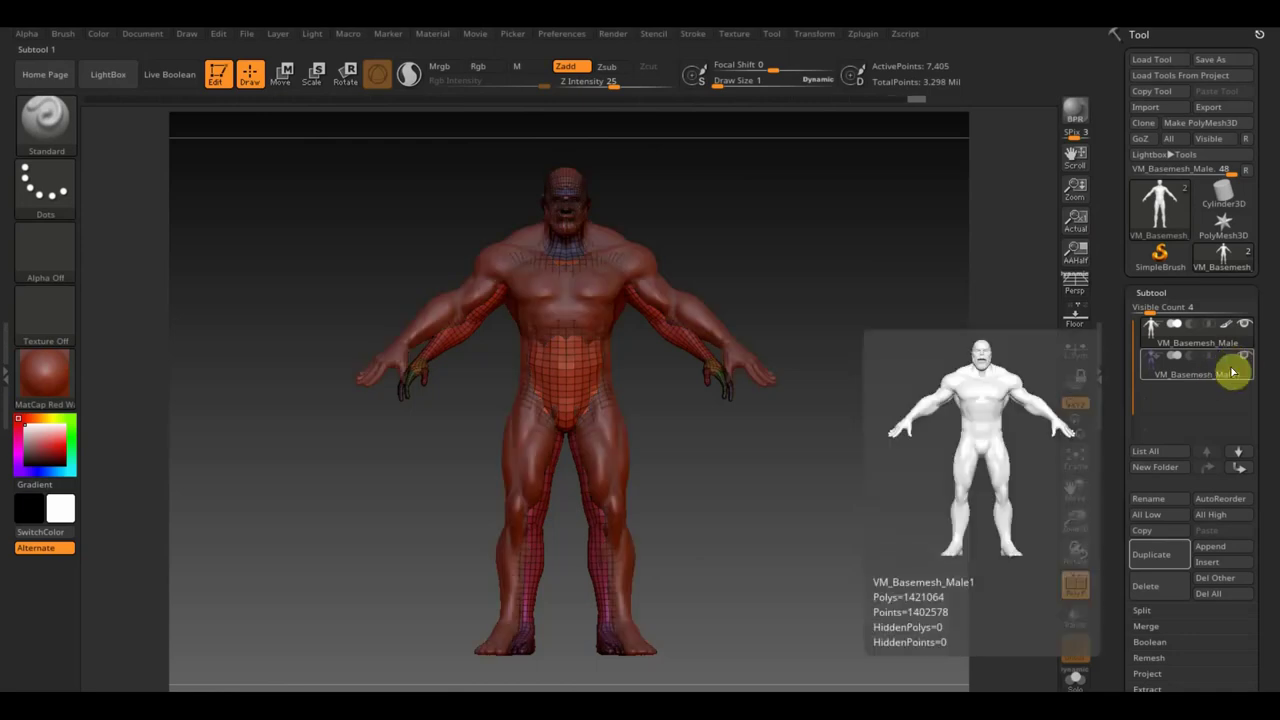
{"action": "left_click", "coordinate": [1230, 370]}
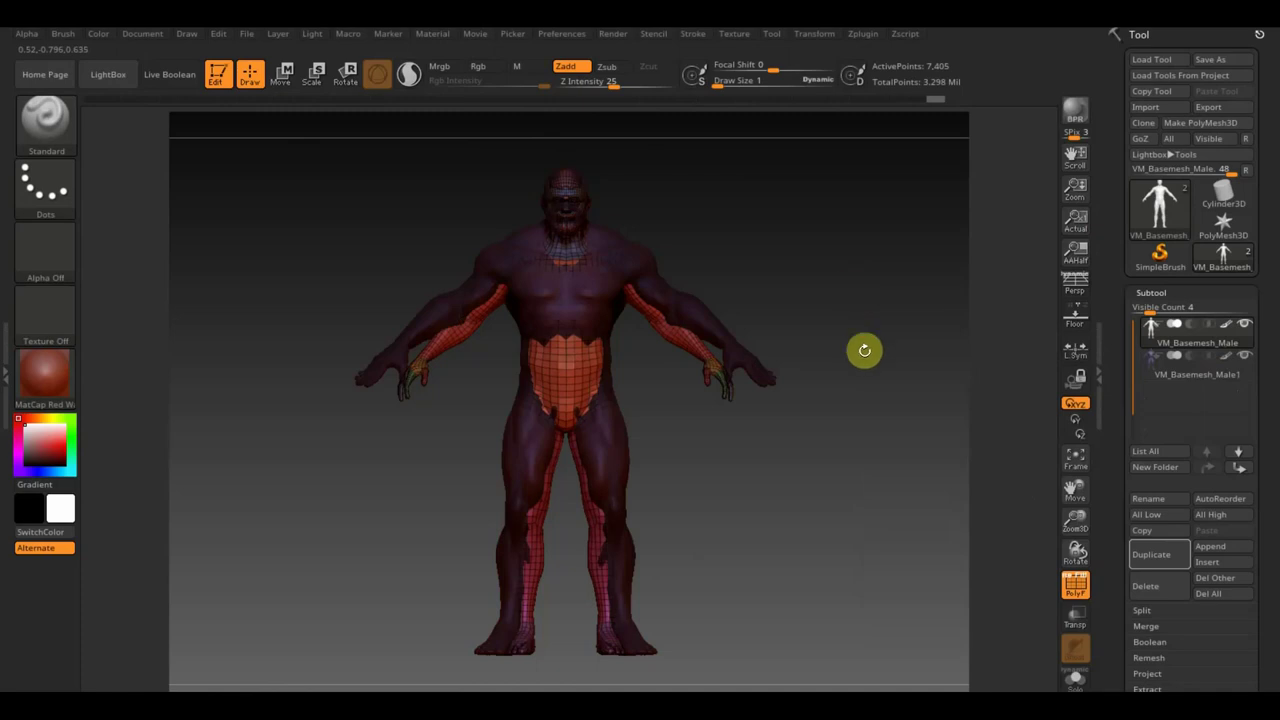
{"action": "mouse_move", "coordinate": [863, 320]}
{"action": "left_mouse_down", "text": "alt"}
{"action": "mouse_move", "coordinate": [871, 360]}
{"action": "mouse_move", "coordinate": [865, 323]}
{"action": "left_mouse_up", "text": "alt"}
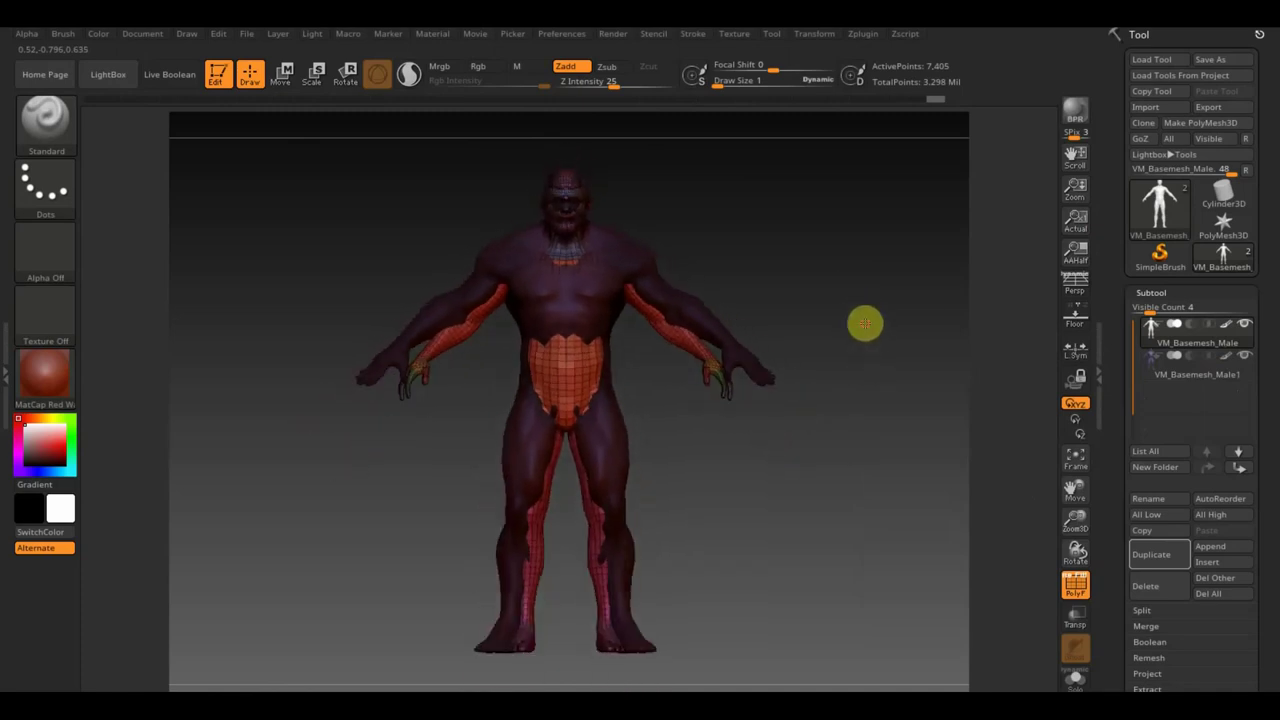
{"action": "left_click", "coordinate": [865, 36]}
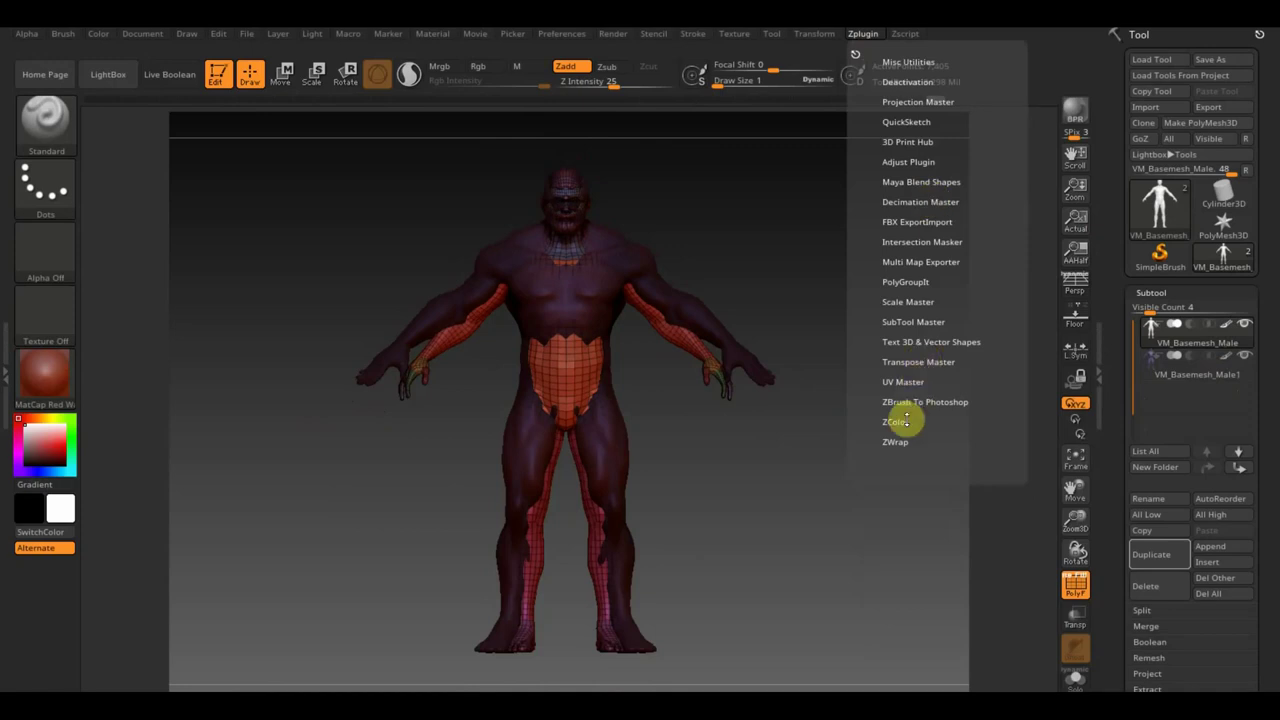
{"action": "left_click", "coordinate": [897, 445]}
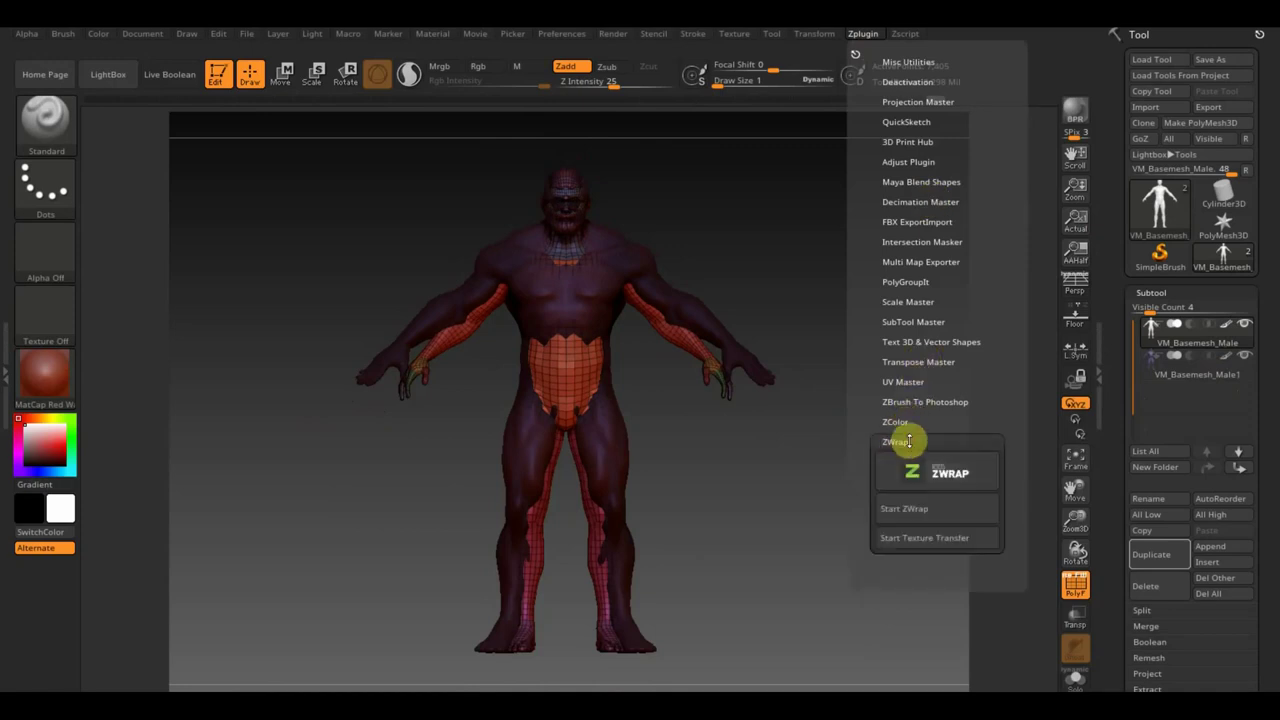
{"action": "left_click", "coordinate": [925, 515]}
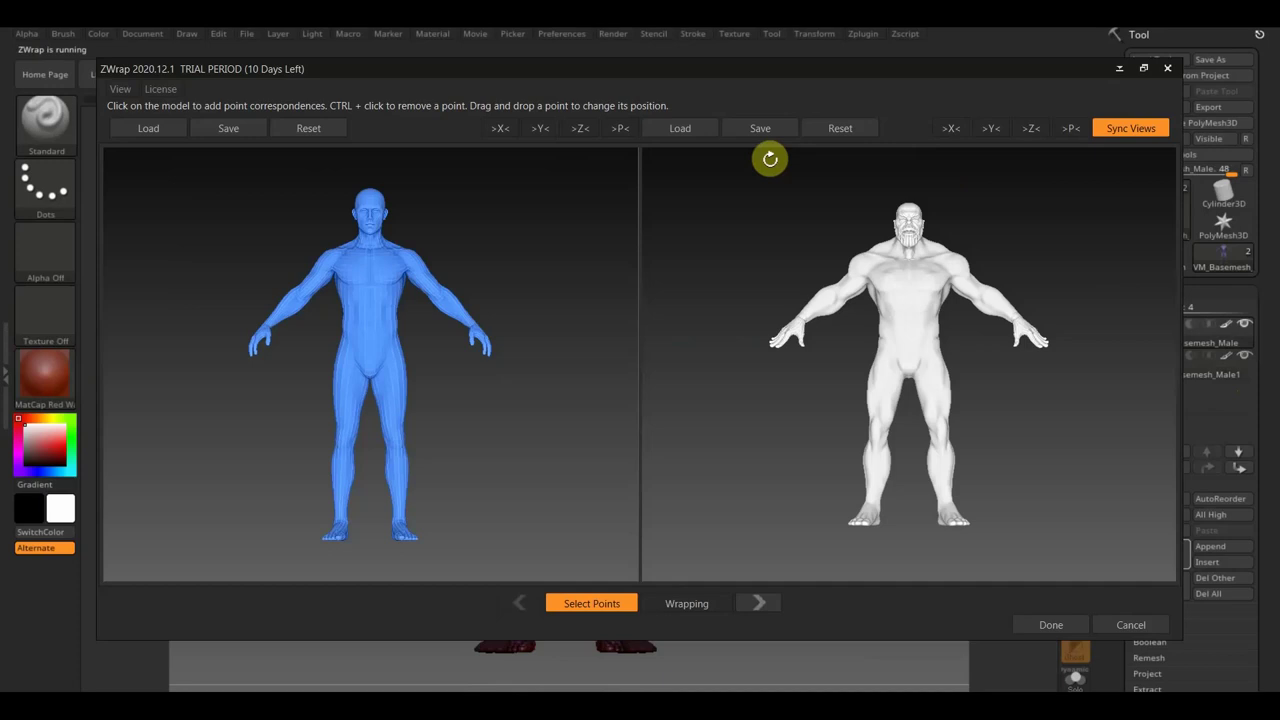
- Delete the stray chest point and toggle Sync Views off and back on
{"action": "left_click", "coordinate": [350, 266], "text": "ctrl"}
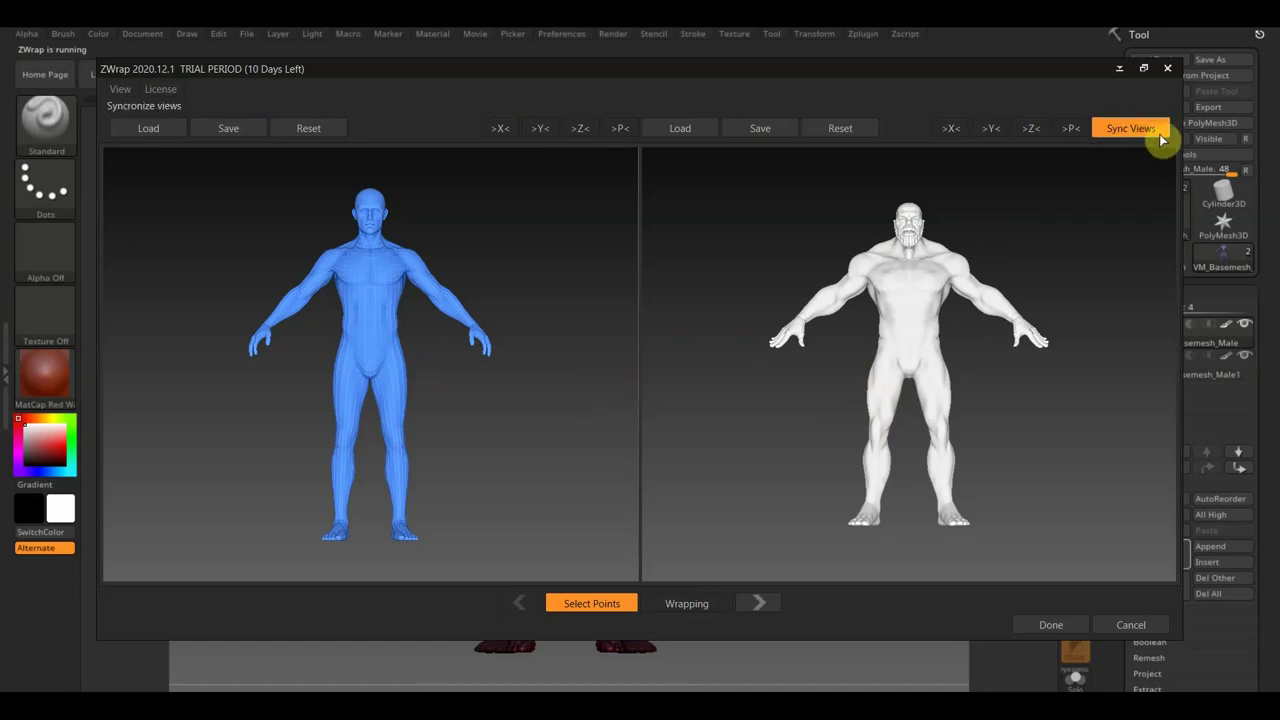
{"action": "mouse_move", "coordinate": [802, 369]}
{"action": "left_mouse_down"}
{"action": "mouse_move", "coordinate": [728, 406]}
{"action": "mouse_move", "coordinate": [749, 480]}
{"action": "mouse_move", "coordinate": [546, 411]}
{"action": "mouse_move", "coordinate": [676, 435]}
{"action": "left_mouse_up"}
{"action": "mouse_move", "coordinate": [676, 435]}
{"action": "middle_mouse_down"}
{"action": "mouse_move", "coordinate": [711, 420]}
{"action": "mouse_move", "coordinate": [708, 406]}
{"action": "mouse_move", "coordinate": [708, 428]}
{"action": "mouse_move", "coordinate": [743, 401]}
{"action": "middle_mouse_up"}
{"action": "left_click", "coordinate": [1122, 128]}
{"action": "left_click", "coordinate": [1122, 128]}
{"action": "mouse_move", "coordinate": [765, 397]}
{"action": "left_mouse_down"}
{"action": "mouse_move", "coordinate": [723, 434]}
{"action": "mouse_move", "coordinate": [782, 434]}
{"action": "mouse_move", "coordinate": [723, 463]}
{"action": "mouse_move", "coordinate": [738, 433]}
{"action": "left_mouse_up"}
{"action": "left_click", "coordinate": [1131, 130]}
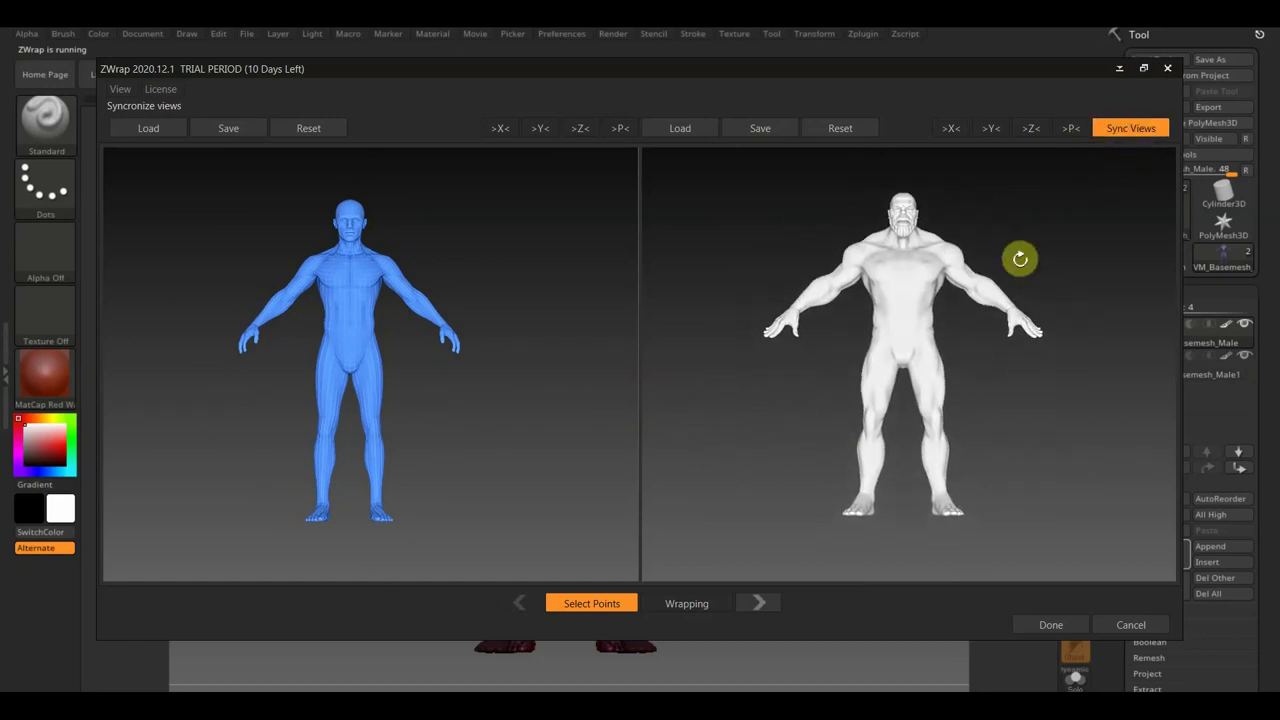
- Zoom both synced views in from the knees down to the feet
{"action": "mouse_move", "coordinate": [535, 432]}
{"action": "right_mouse_down"}
{"action": "mouse_move", "coordinate": [548, 455]}
{"action": "mouse_move", "coordinate": [654, 366]}
{"action": "mouse_move", "coordinate": [591, 391]}
{"action": "right_mouse_up"}
{"action": "mouse_move", "coordinate": [591, 391]}
{"action": "middle_mouse_down"}
{"action": "mouse_move", "coordinate": [566, 337]}
{"action": "mouse_move", "coordinate": [519, 362]}
{"action": "middle_mouse_up"}
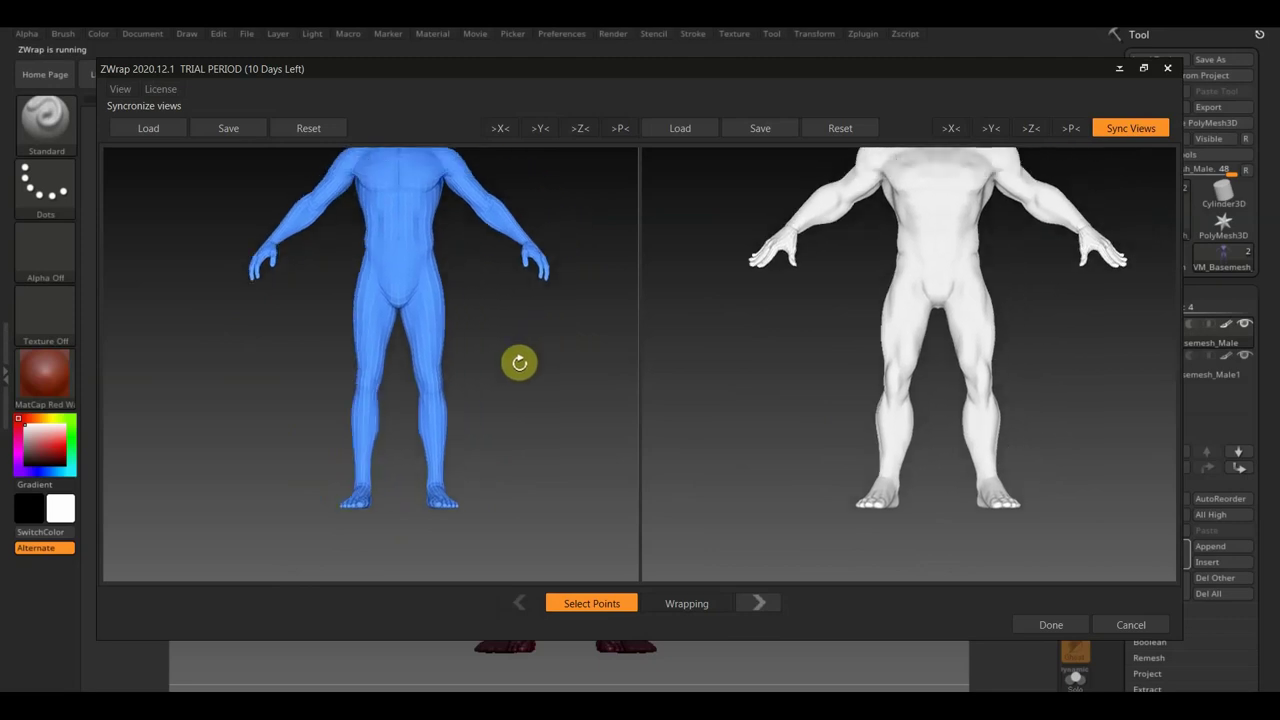
{"action": "right_click_drag", "start_coordinate": [523, 357], "coordinate": [620, 534]}
{"action": "mouse_move", "coordinate": [237, 410]}
{"action": "middle_mouse_down"}
{"action": "mouse_move", "coordinate": [200, 277]}
{"action": "mouse_move", "coordinate": [176, 253]}
{"action": "middle_mouse_up"}
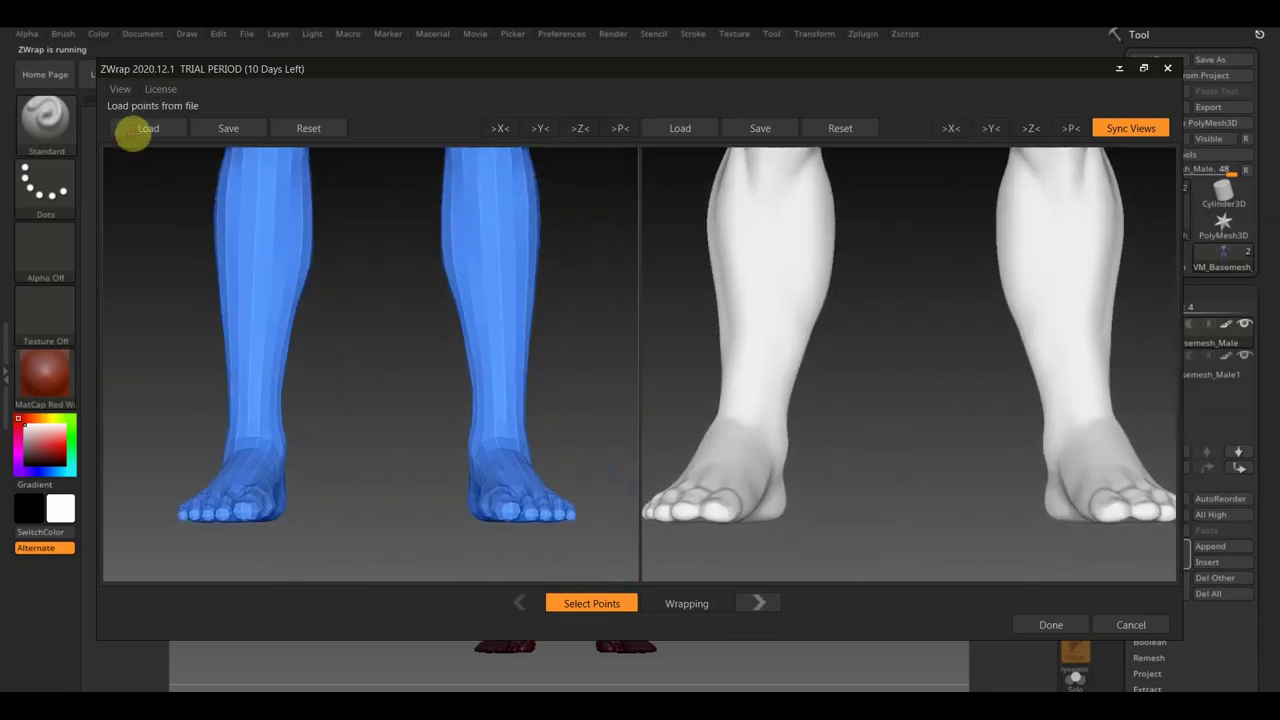
- Mark a point on the sculpt's big toe, then zoom in for a close-up of the toes
{"action": "left_click", "coordinate": [672, 503]}
{"action": "middle_click_drag", "start_coordinate": [337, 480], "coordinate": [435, 418]}
{"action": "mouse_move", "coordinate": [435, 418]}
{"action": "left_mouse_down"}
{"action": "mouse_move", "coordinate": [480, 383]}
{"action": "mouse_move", "coordinate": [491, 457]}
{"action": "mouse_move", "coordinate": [486, 371]}
{"action": "left_mouse_up"}
{"action": "right_click_drag", "start_coordinate": [486, 371], "coordinate": [526, 480]}
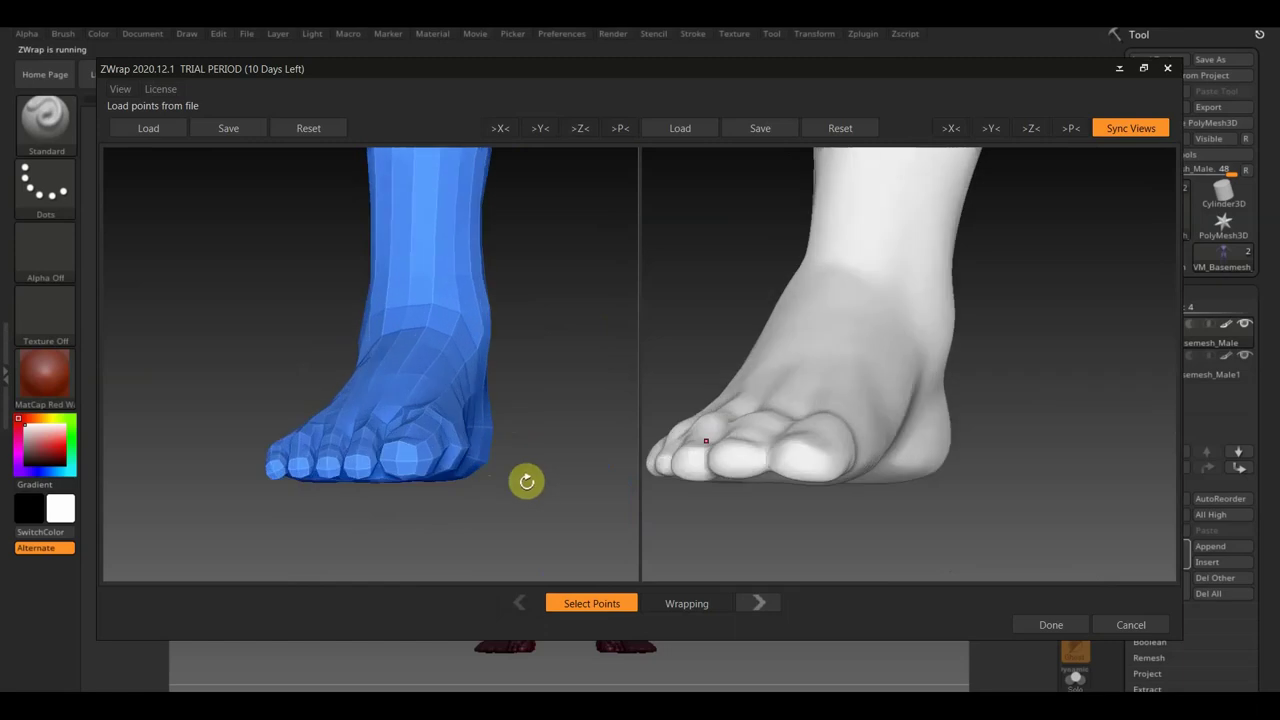
{"action": "left_click_drag", "start_coordinate": [523, 506], "coordinate": [543, 510]}
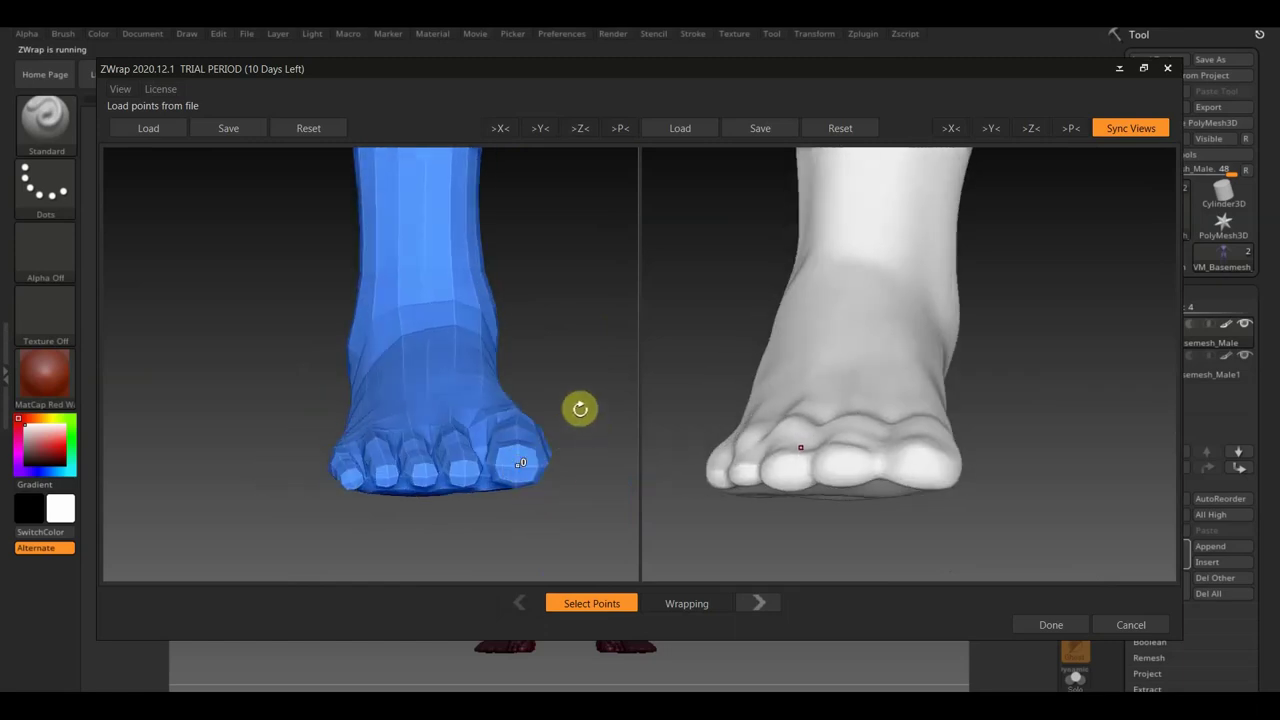
{"action": "scroll", "coordinate": [569, 394], "scroll_direction": "up", "scroll_amount": 2}
{"action": "scroll", "coordinate": [586, 420], "scroll_direction": "up", "scroll_amount": 2}
{"action": "left_click_drag", "start_coordinate": [586, 420], "coordinate": [506, 300]}
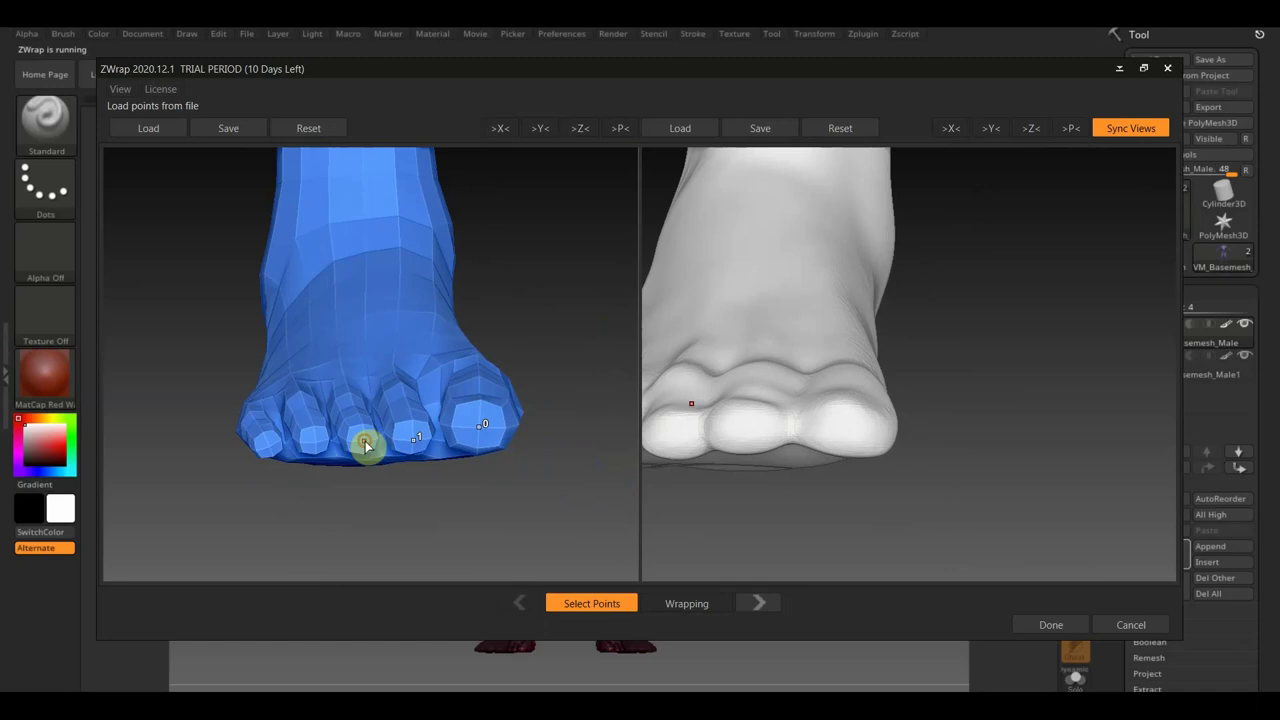
- Add point 2 on the basemesh's middle toe, then turn the feet to a side view
{"action": "left_click", "coordinate": [365, 442]}
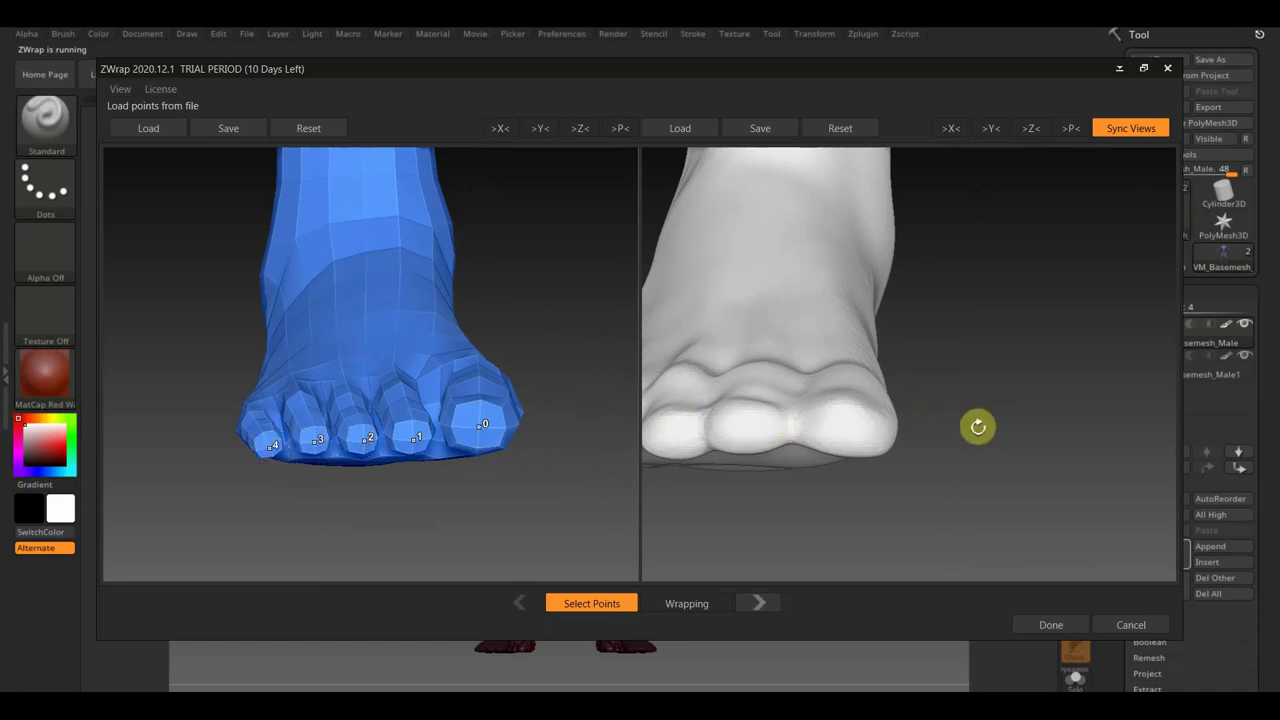
{"action": "left_click_drag", "start_coordinate": [980, 424], "coordinate": [1060, 423]}
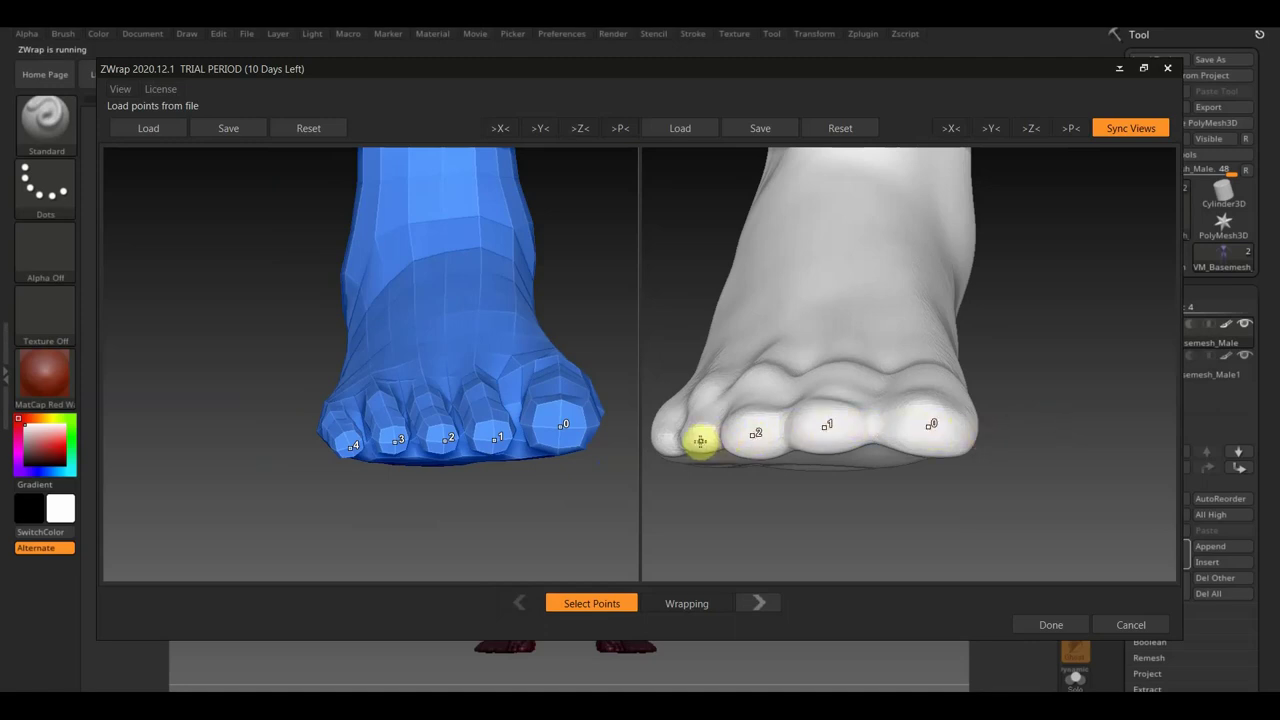
{"action": "left_click_drag", "start_coordinate": [666, 371], "coordinate": [686, 432]}
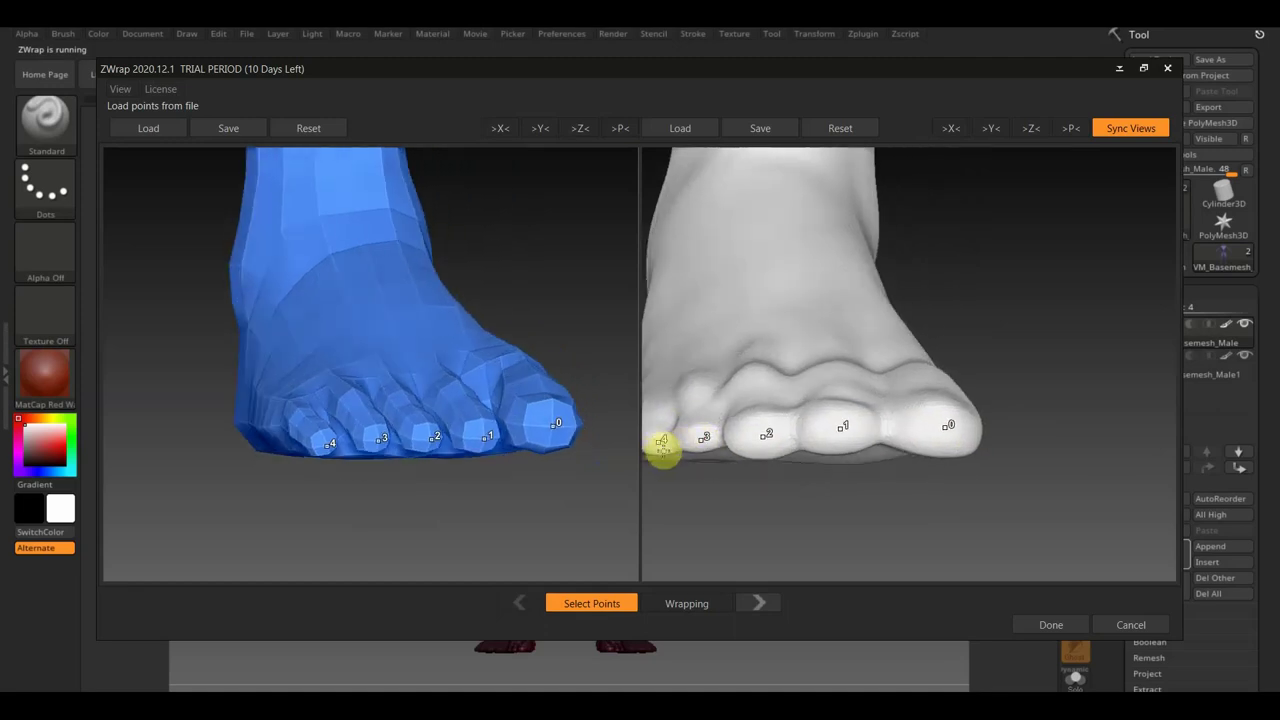
{"action": "left_click_drag", "start_coordinate": [1080, 463], "coordinate": [1069, 471]}
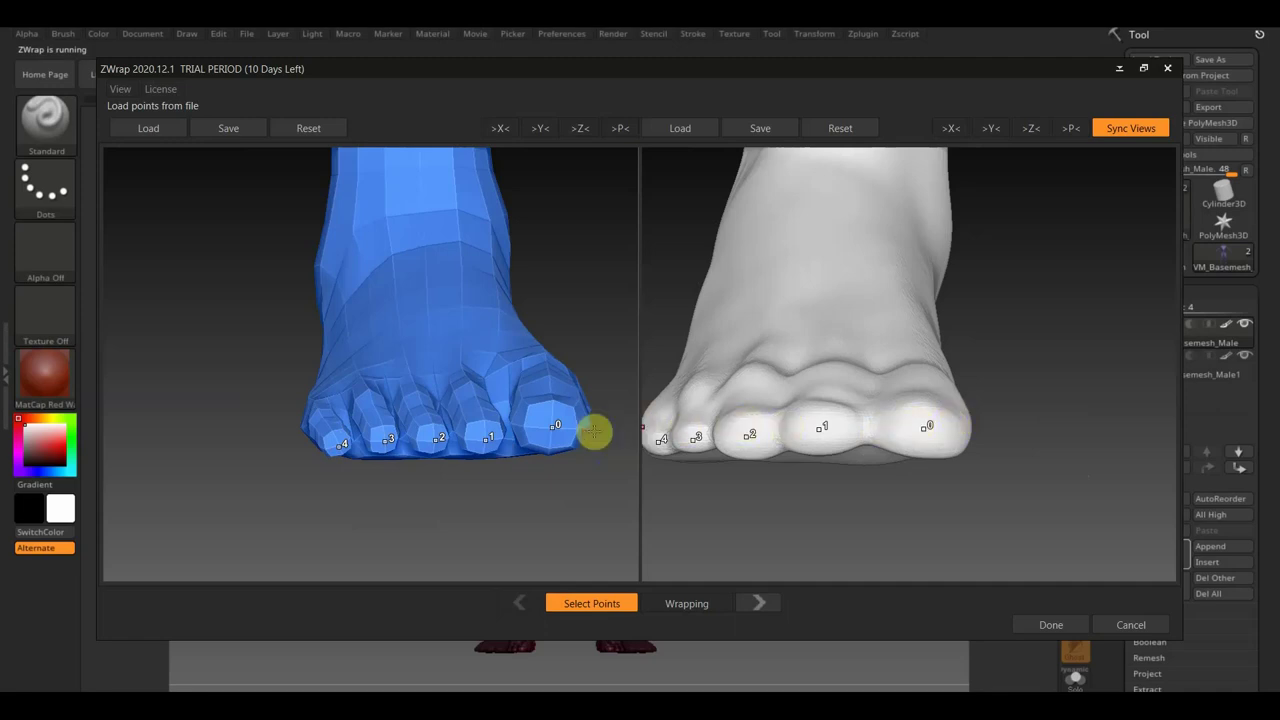
{"action": "middle_click_drag", "start_coordinate": [589, 466], "coordinate": [566, 489]}
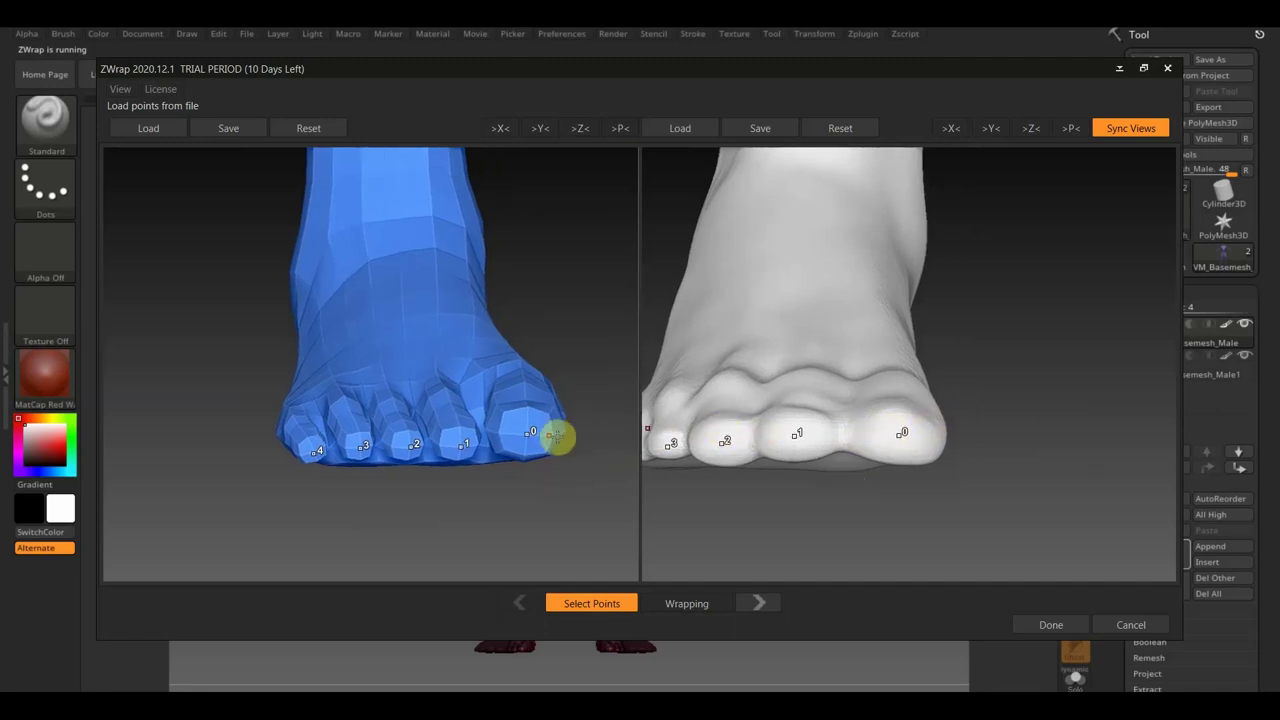
{"action": "mouse_move", "coordinate": [1104, 476]}
{"action": "left_mouse_down"}
{"action": "mouse_move", "coordinate": [714, 480]}
{"action": "mouse_move", "coordinate": [829, 457]}
{"action": "mouse_move", "coordinate": [714, 471]}
{"action": "mouse_move", "coordinate": [751, 457]}
{"action": "mouse_move", "coordinate": [543, 377]}
{"action": "left_mouse_up"}
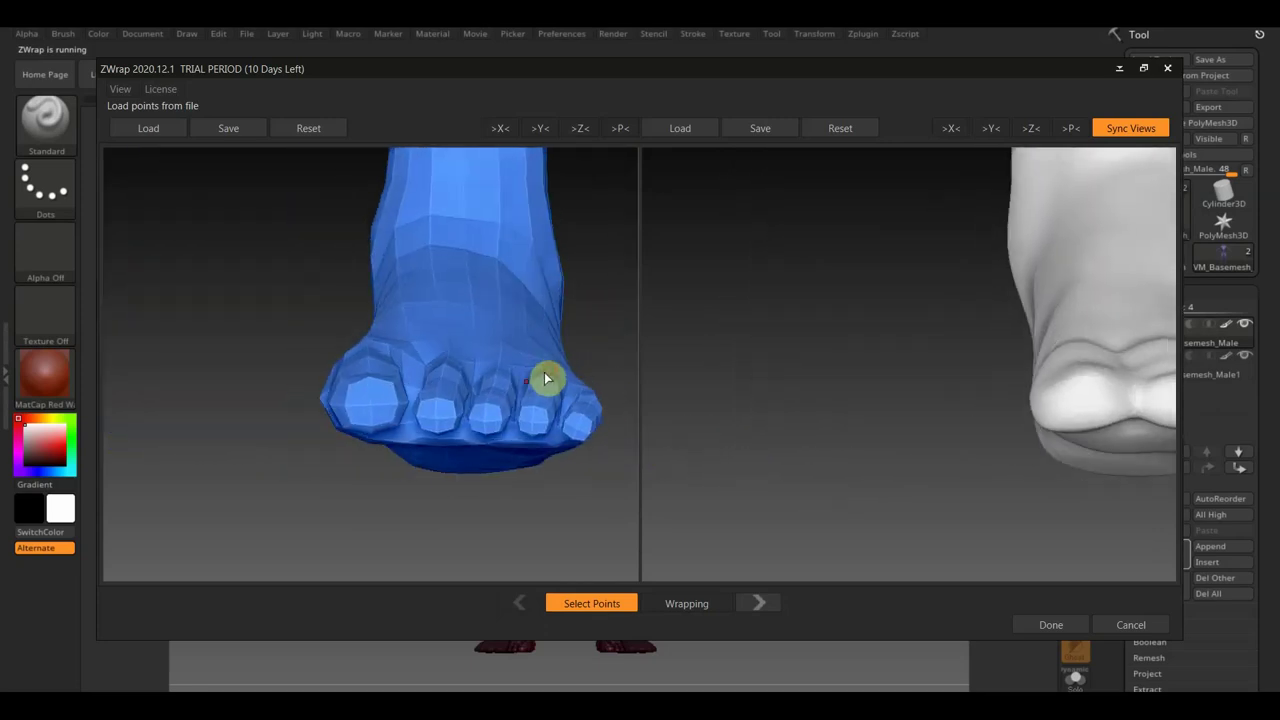
- Place points 6–9 on the basemesh's second through little toes
{"action": "left_click", "coordinate": [437, 417]}
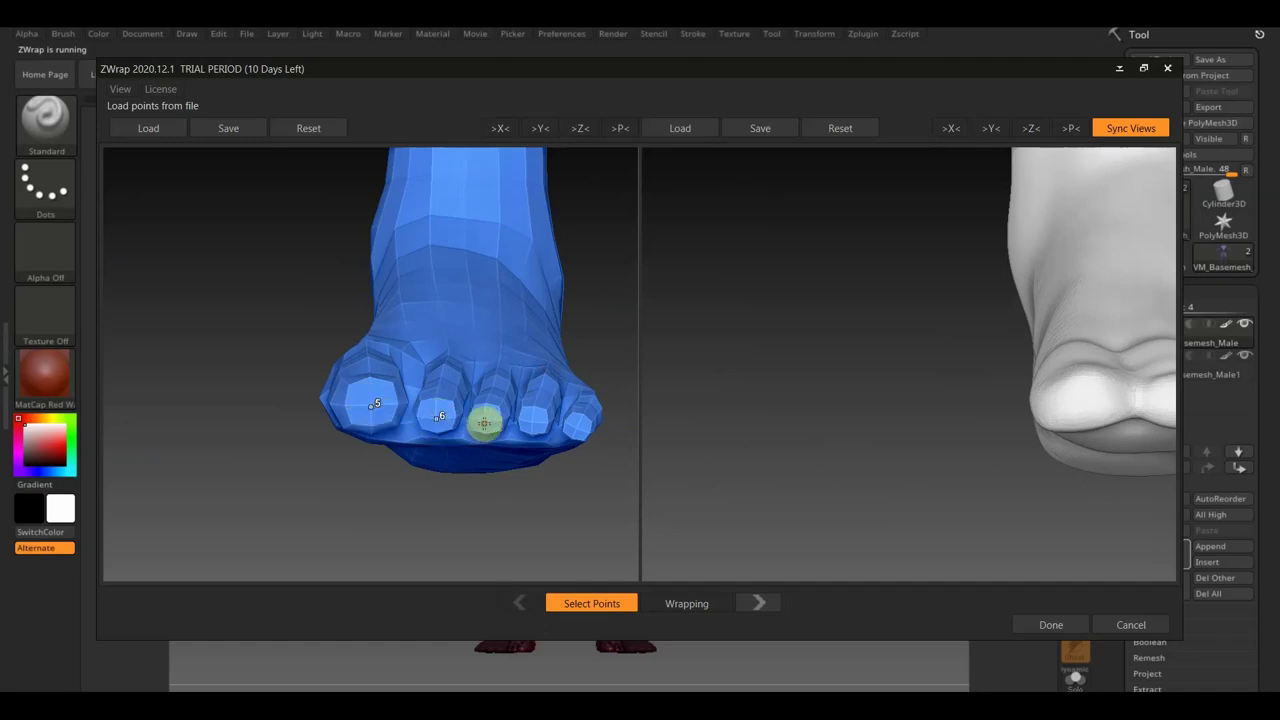
{"action": "left_click", "coordinate": [485, 421]}
{"action": "left_click", "coordinate": [534, 424]}
{"action": "left_click", "coordinate": [577, 428]}
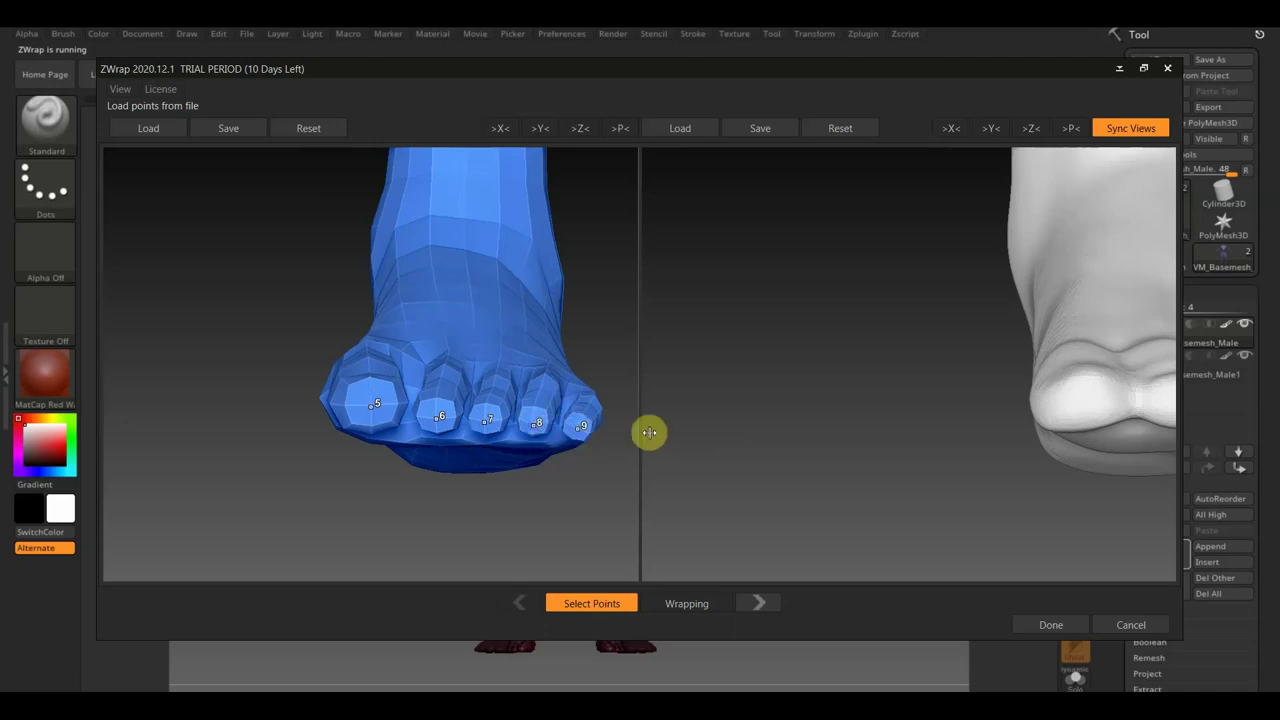
- Match point 9 on the sculpt's little toe, then zoom out to check both lower legs
{"action": "left_click_drag", "start_coordinate": [771, 420], "coordinate": [645, 413]}
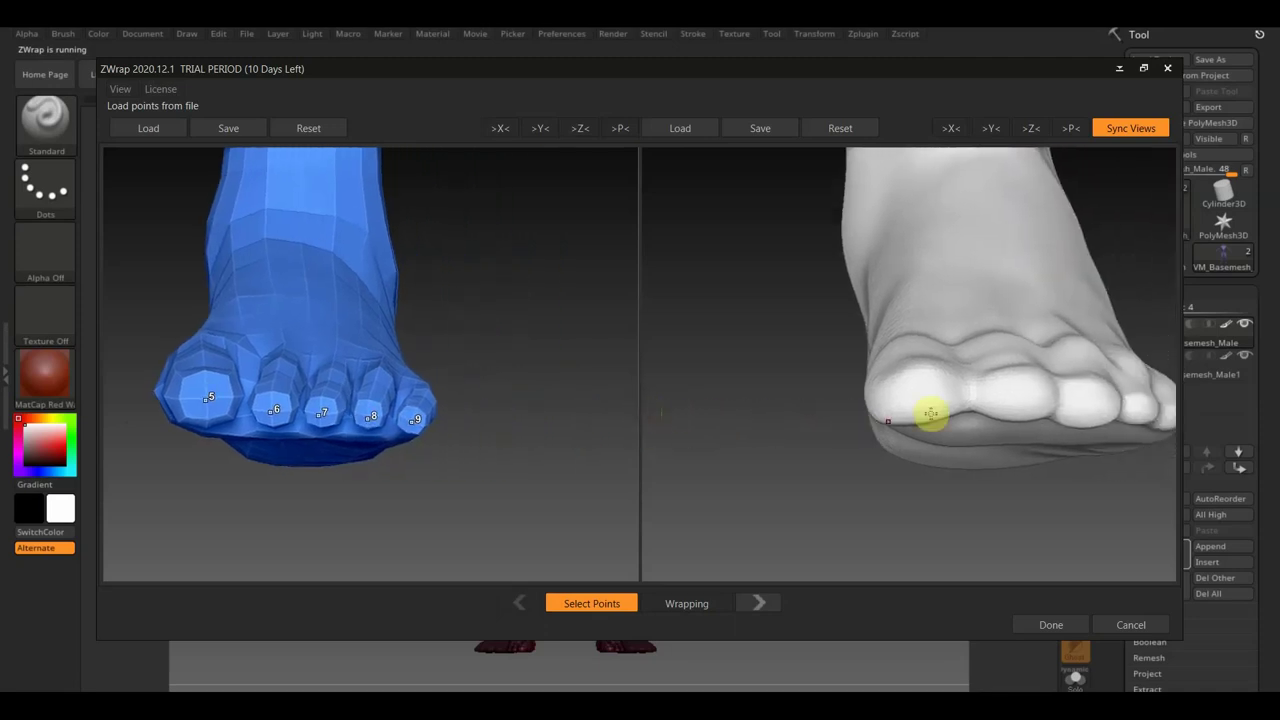
{"action": "middle_click_drag", "start_coordinate": [837, 479], "coordinate": [756, 479]}
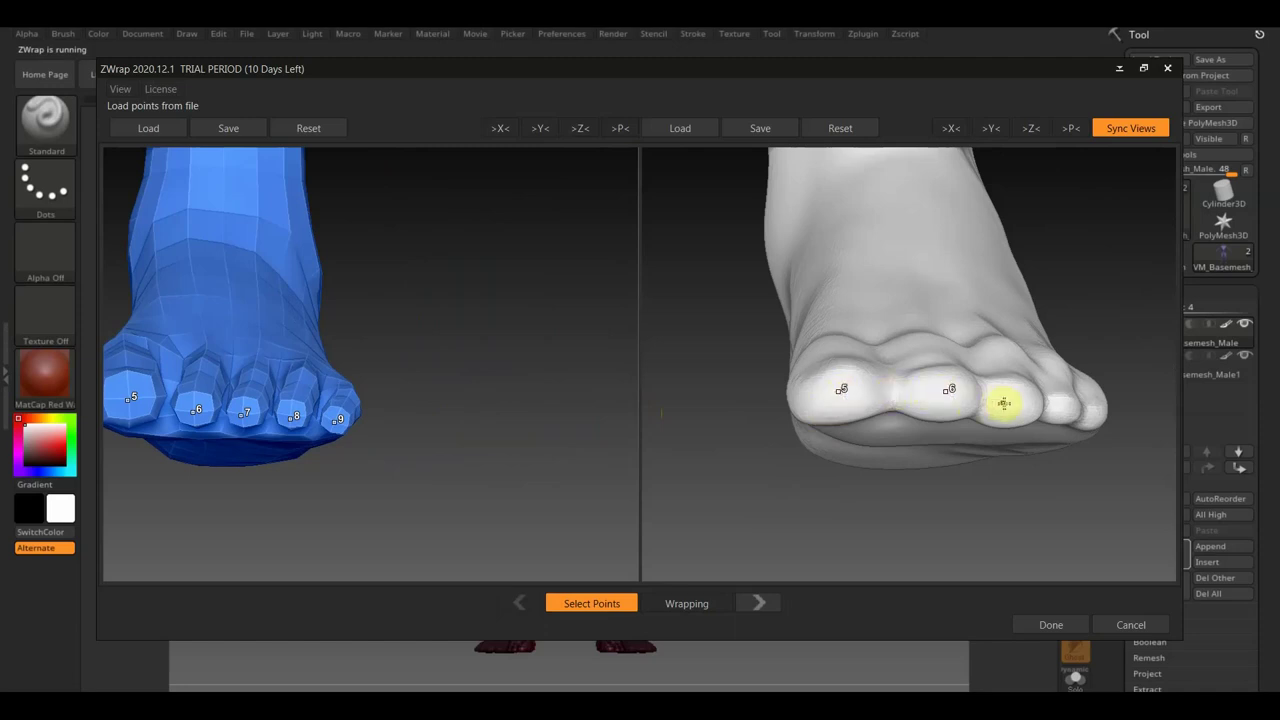
{"action": "mouse_move", "coordinate": [1068, 380]}
{"action": "left_mouse_down"}
{"action": "mouse_move", "coordinate": [1114, 346]}
{"action": "mouse_move", "coordinate": [1074, 349]}
{"action": "mouse_move", "coordinate": [1071, 363]}
{"action": "left_mouse_up"}
{"action": "left_click", "coordinate": [1035, 407]}
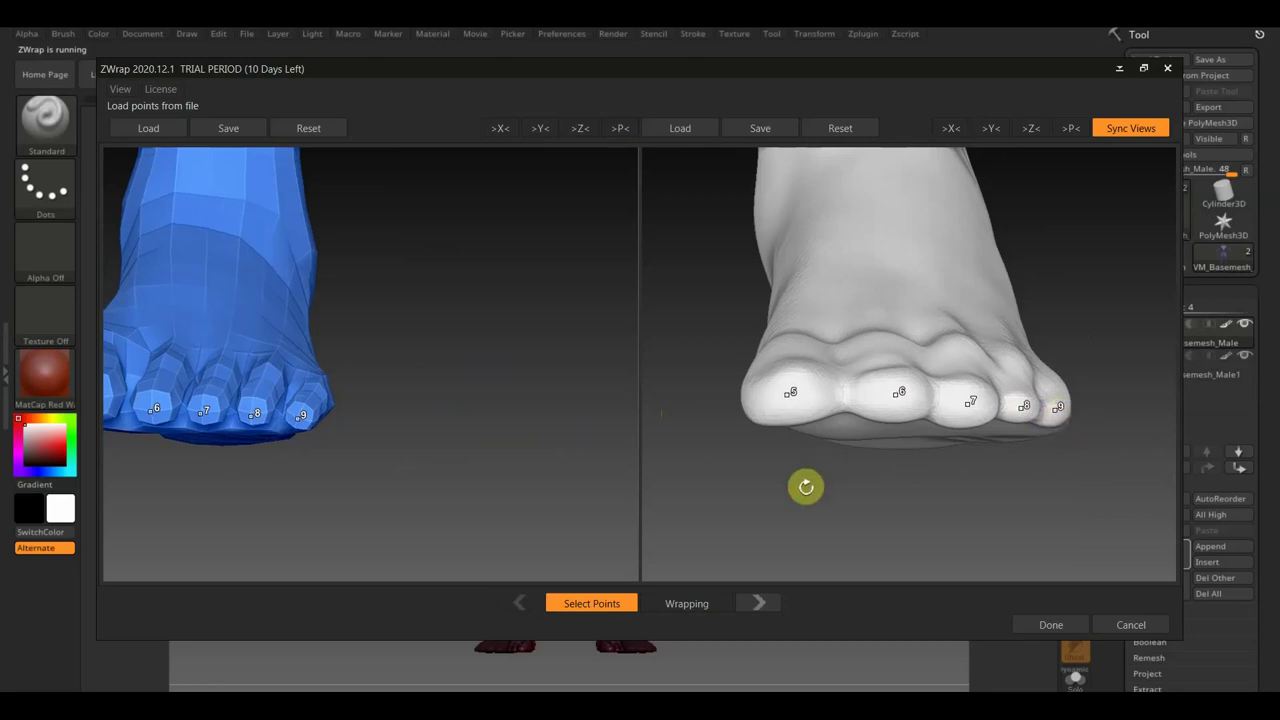
{"action": "scroll", "coordinate": [806, 486], "scroll_direction": "down", "scroll_amount": 5}
{"action": "scroll", "coordinate": [769, 371], "scroll_direction": "down", "scroll_amount": 4}
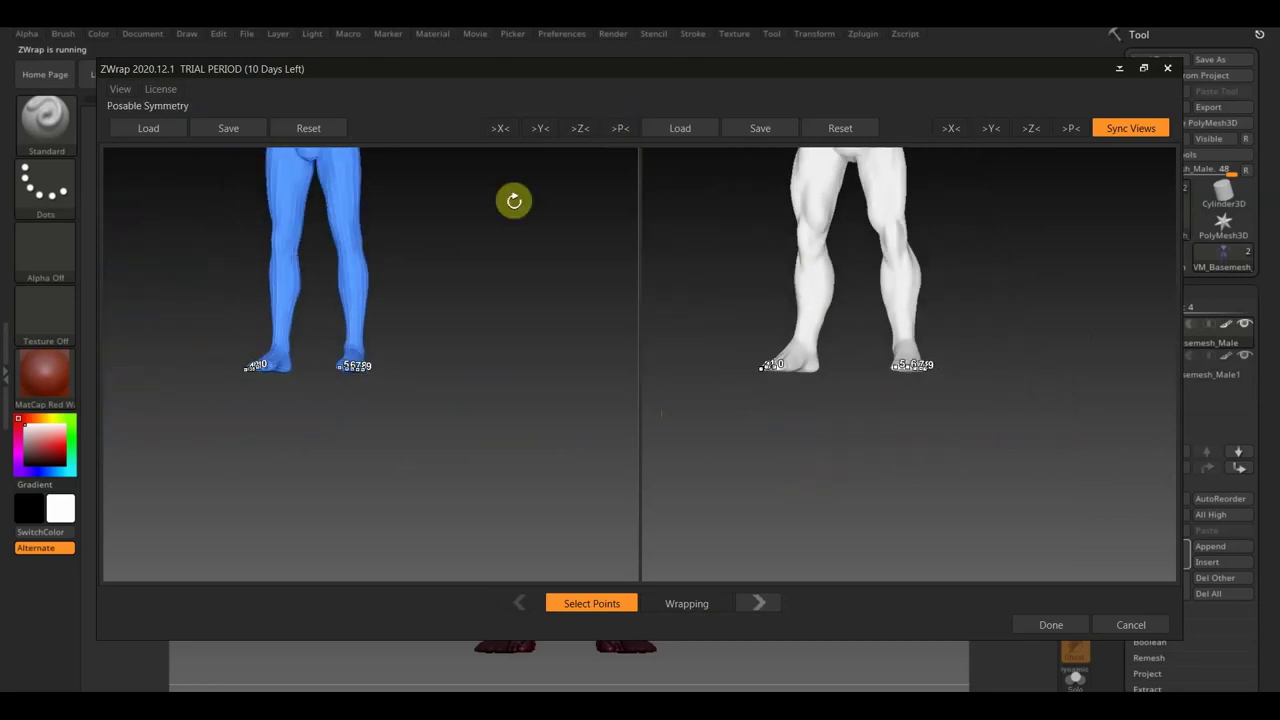
- Frame both bodies, look along the arm, and mark basemesh fingertip points 11 and 12
{"action": "key", "text": "f"}
{"action": "left_click_drag", "start_coordinate": [625, 484], "coordinate": [645, 497]}
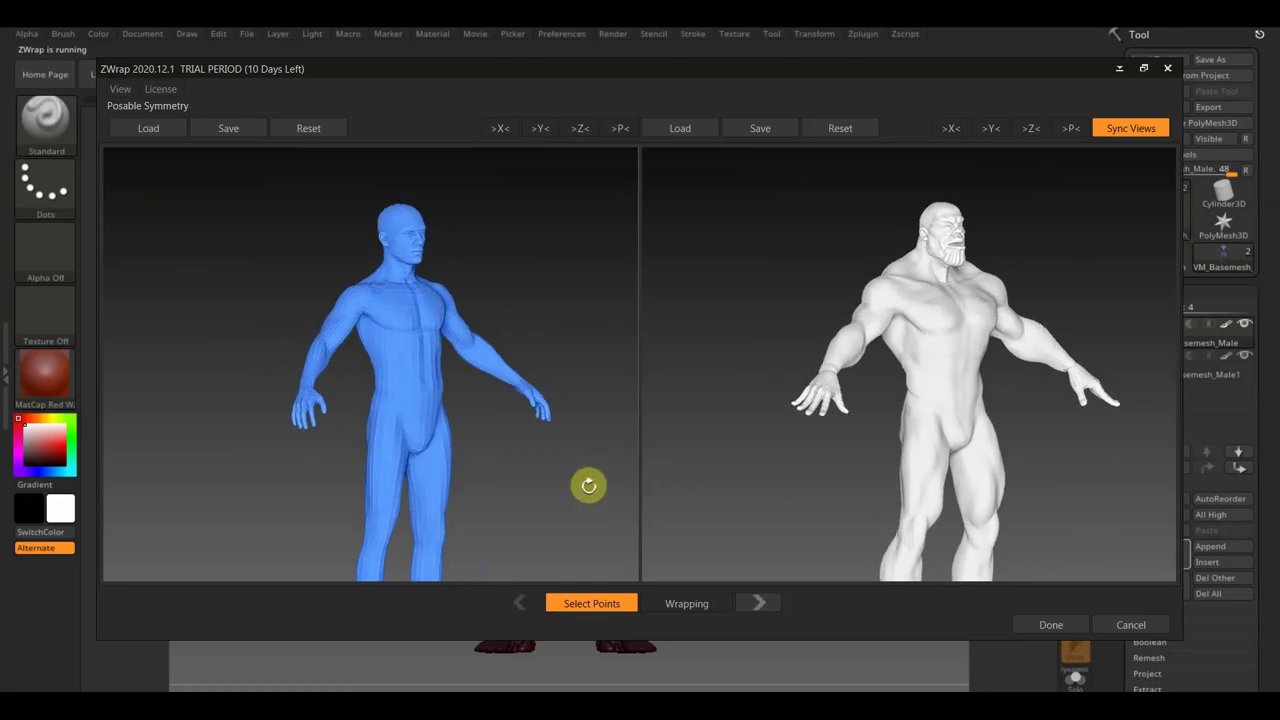
{"action": "scroll", "coordinate": [636, 540], "scroll_direction": "up", "scroll_amount": 5}
{"action": "mouse_move", "coordinate": [297, 441]}
{"action": "left_mouse_down"}
{"action": "mouse_move", "coordinate": [294, 394]}
{"action": "mouse_move", "coordinate": [358, 336]}
{"action": "mouse_move", "coordinate": [406, 380]}
{"action": "mouse_move", "coordinate": [391, 386]}
{"action": "mouse_move", "coordinate": [677, 310]}
{"action": "mouse_move", "coordinate": [578, 332]}
{"action": "mouse_move", "coordinate": [586, 314]}
{"action": "mouse_move", "coordinate": [580, 303]}
{"action": "mouse_move", "coordinate": [591, 329]}
{"action": "mouse_move", "coordinate": [554, 263]}
{"action": "mouse_move", "coordinate": [506, 260]}
{"action": "mouse_move", "coordinate": [480, 231]}
{"action": "mouse_move", "coordinate": [500, 270]}
{"action": "left_mouse_up"}
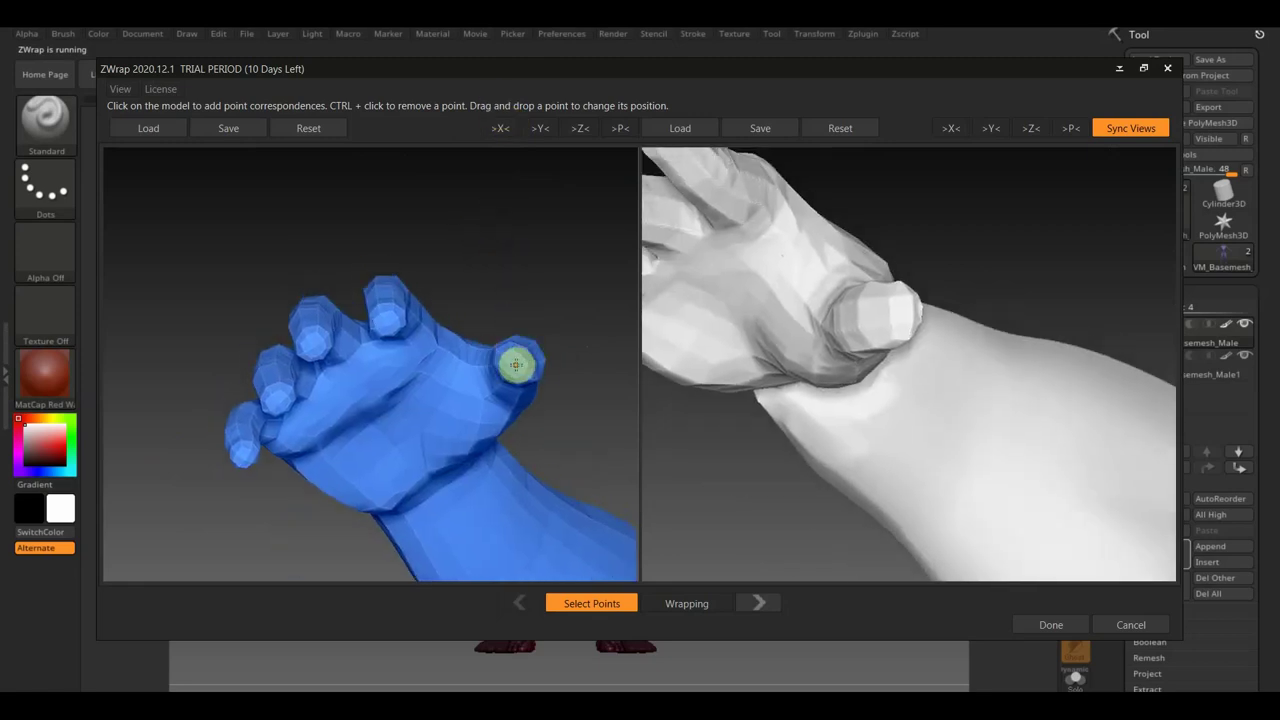
{"action": "left_click", "coordinate": [387, 325]}
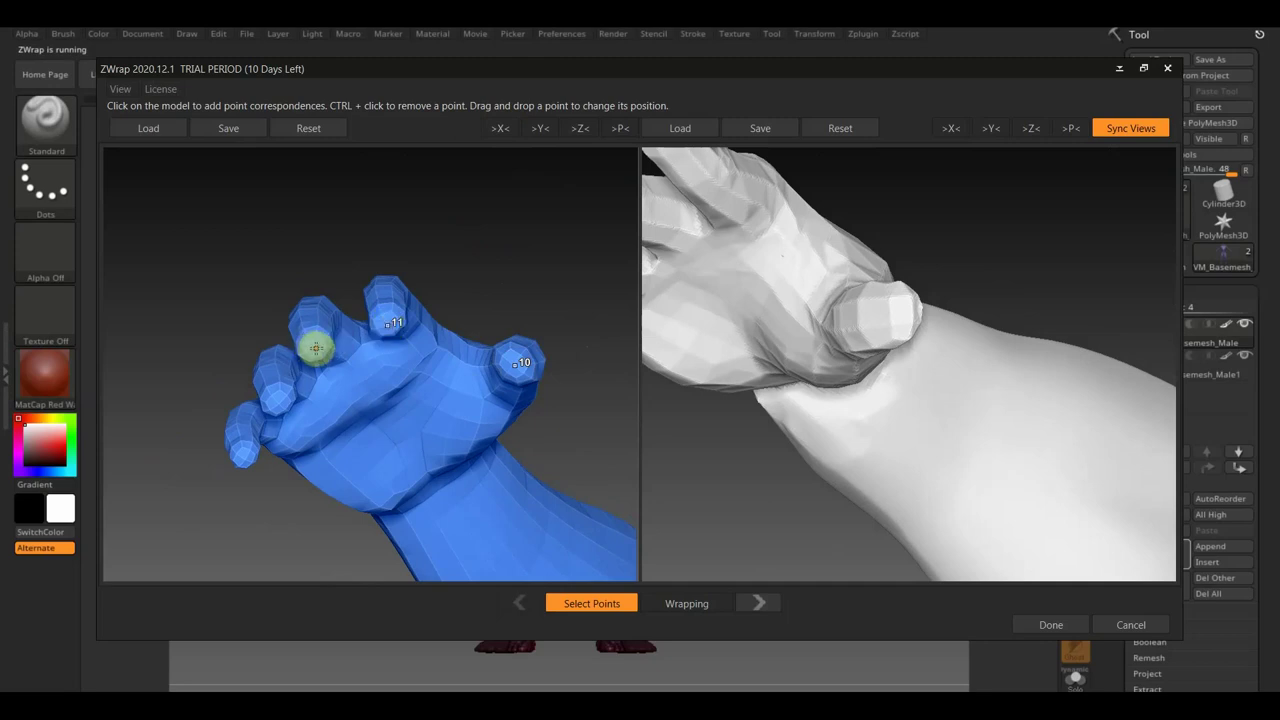
{"action": "left_click", "coordinate": [313, 348]}
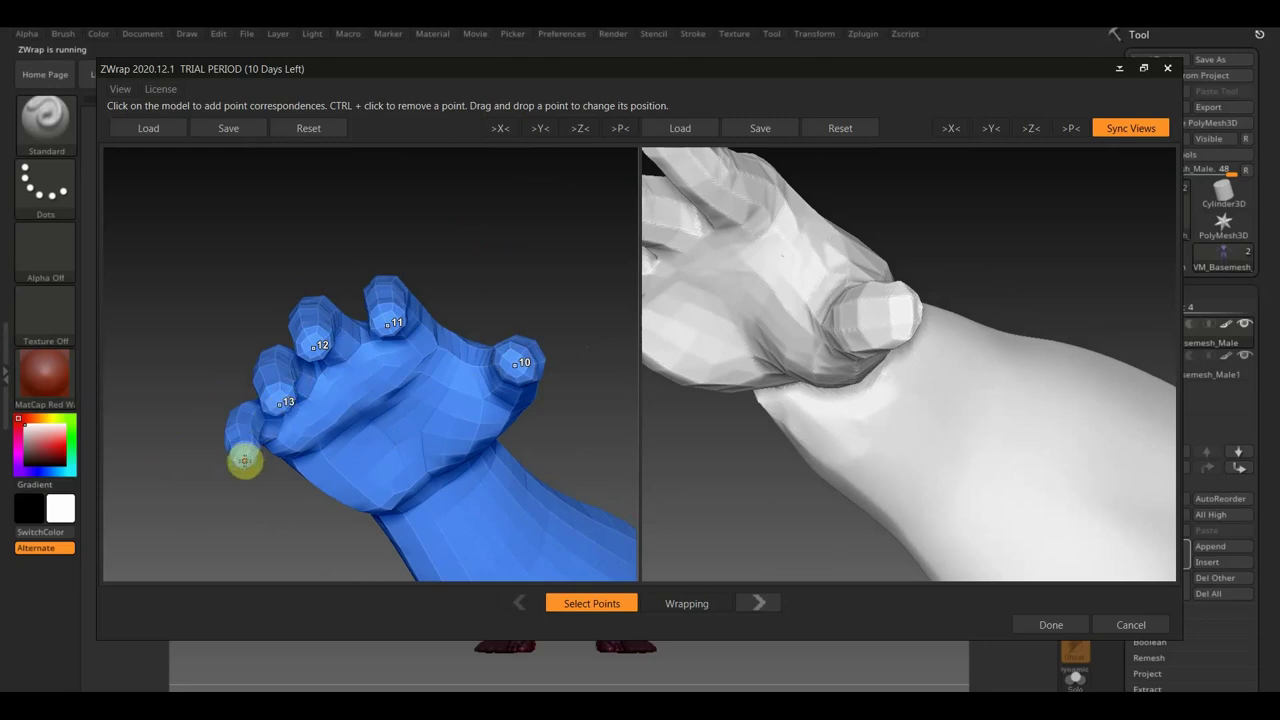
- Match point 10 on the Thanos thumb tip and rotate toward its fingertips
{"action": "mouse_move", "coordinate": [694, 451]}
{"action": "left_mouse_down"}
{"action": "mouse_move", "coordinate": [837, 573]}
{"action": "mouse_move", "coordinate": [837, 560]}
{"action": "left_mouse_up"}
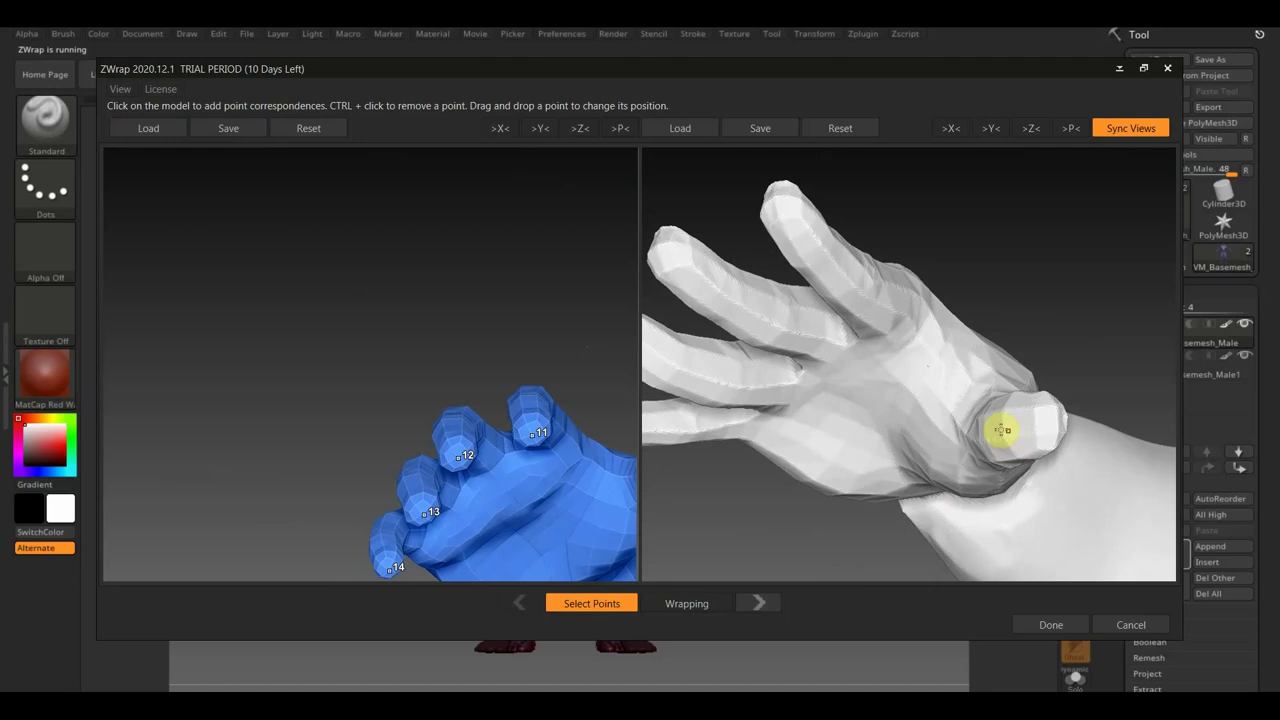
{"action": "left_click", "coordinate": [1050, 422]}
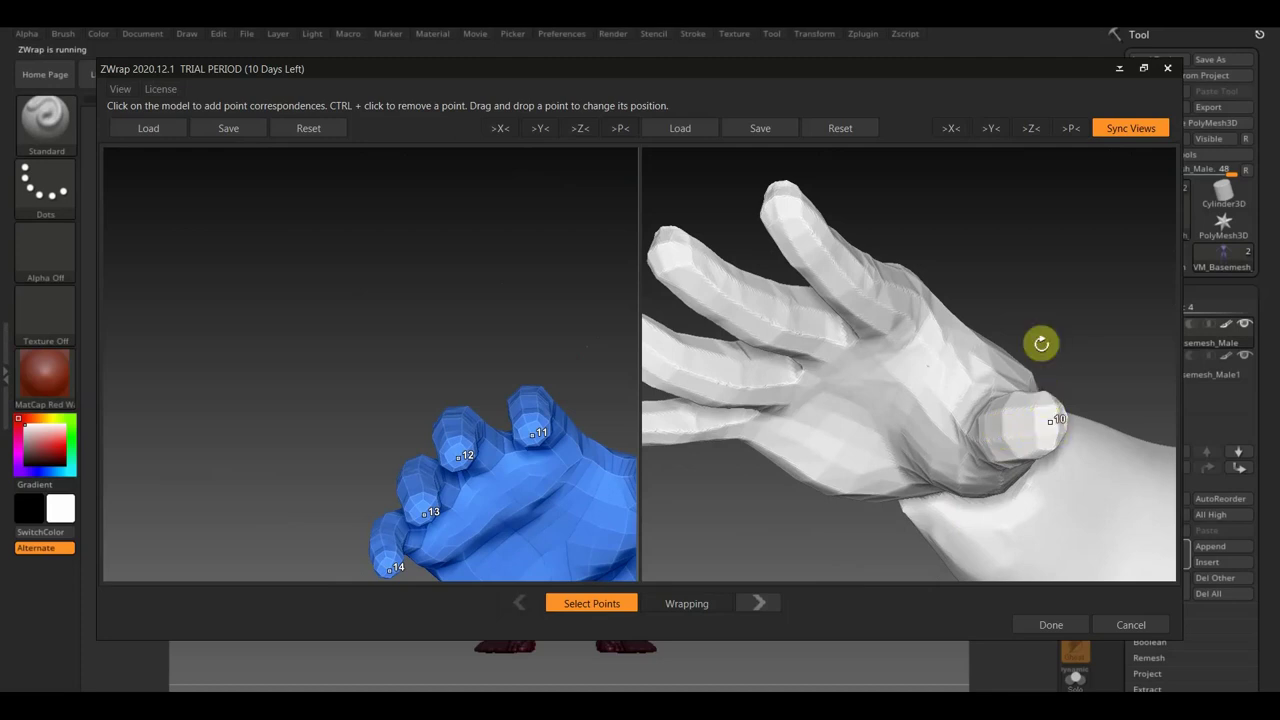
{"action": "mouse_move", "coordinate": [1063, 343]}
{"action": "left_mouse_down"}
{"action": "mouse_move", "coordinate": [1077, 363]}
{"action": "mouse_move", "coordinate": [1065, 332]}
{"action": "mouse_move", "coordinate": [1143, 323]}
{"action": "mouse_move", "coordinate": [1109, 294]}
{"action": "mouse_move", "coordinate": [1114, 309]}
{"action": "mouse_move", "coordinate": [1091, 302]}
{"action": "left_mouse_up"}
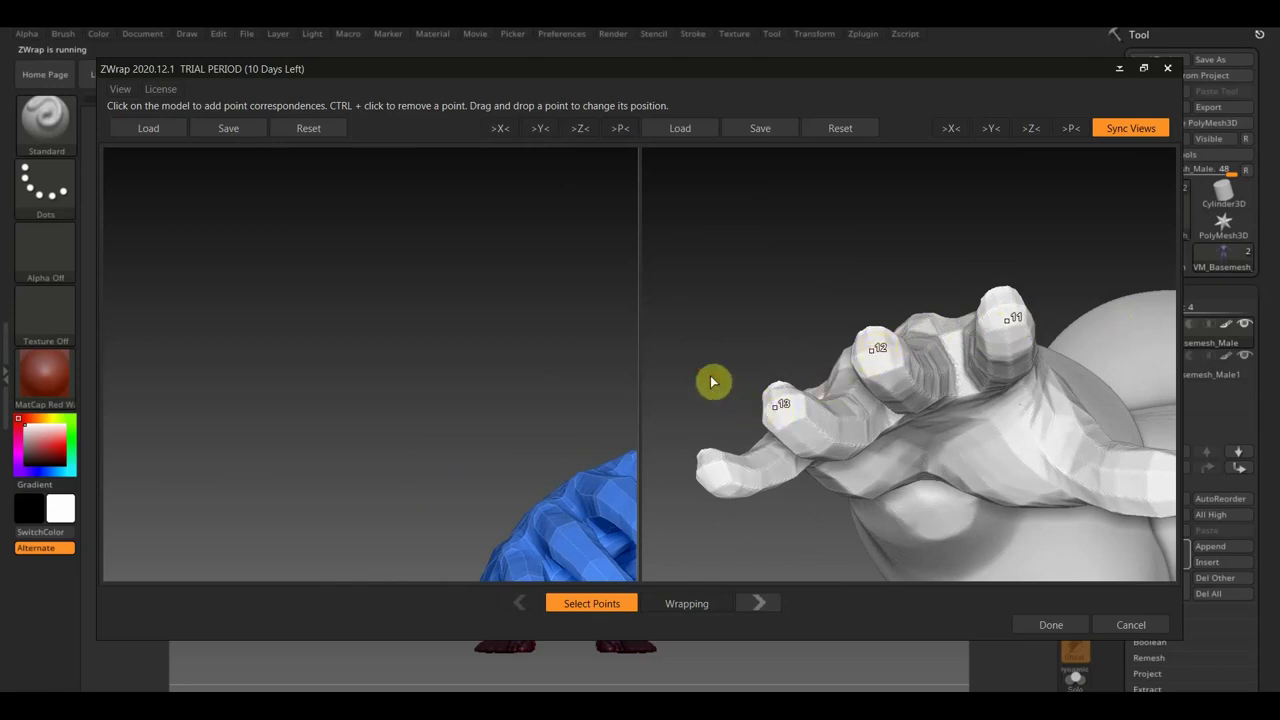
{"action": "left_click_drag", "start_coordinate": [711, 380], "coordinate": [730, 381]}
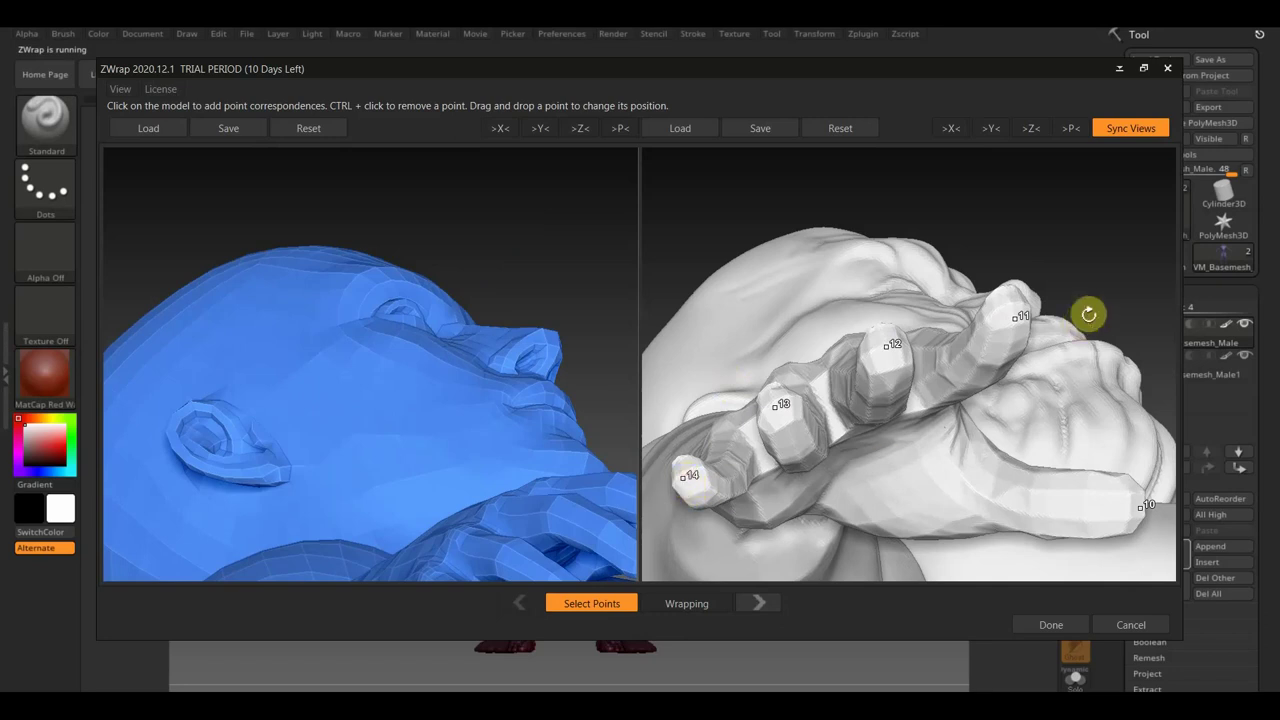
{"action": "scroll", "coordinate": [575, 272], "scroll_direction": "up", "scroll_amount": 5}
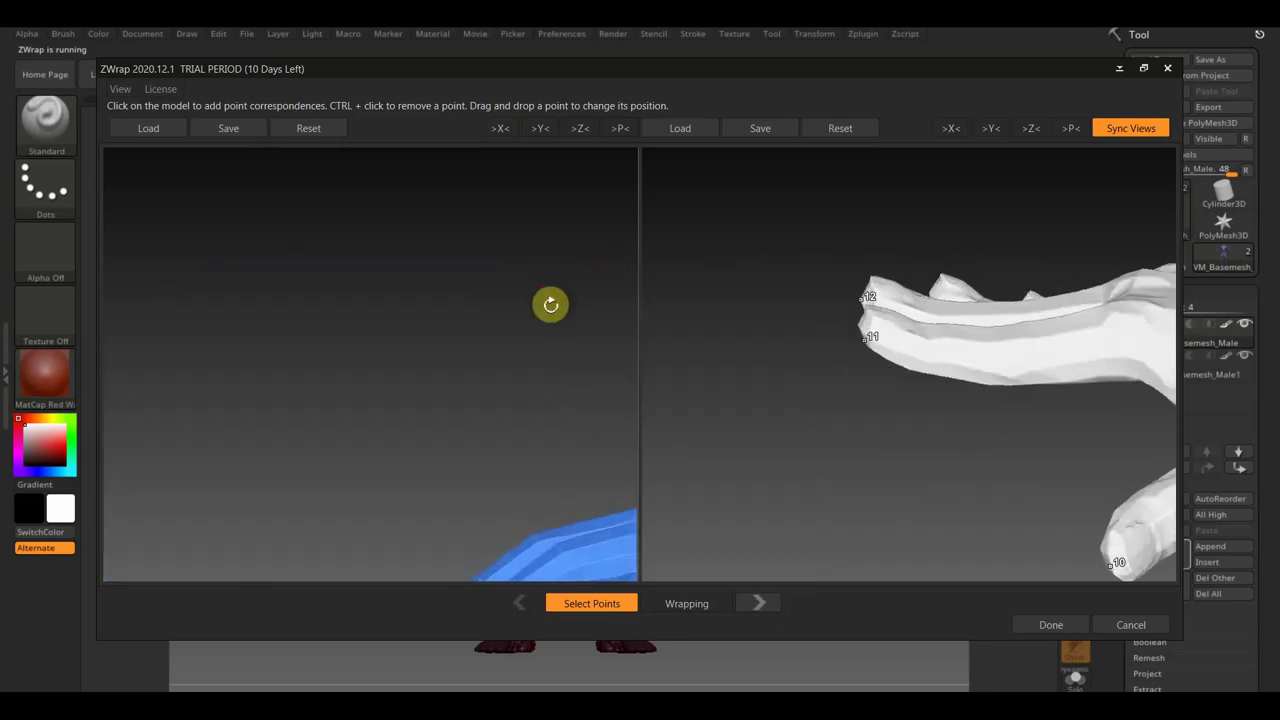
{"action": "mouse_move", "coordinate": [566, 351]}
{"action": "left_mouse_down"}
{"action": "mouse_move", "coordinate": [72, 300]}
{"action": "mouse_move", "coordinate": [557, 340]}
{"action": "mouse_move", "coordinate": [560, 306]}
{"action": "mouse_move", "coordinate": [454, 480]}
{"action": "mouse_move", "coordinate": [486, 389]}
{"action": "mouse_move", "coordinate": [491, 470]}
{"action": "mouse_move", "coordinate": [551, 503]}
{"action": "mouse_move", "coordinate": [437, 537]}
{"action": "mouse_move", "coordinate": [517, 463]}
{"action": "mouse_move", "coordinate": [523, 491]}
{"action": "mouse_move", "coordinate": [543, 466]}
{"action": "mouse_move", "coordinate": [571, 474]}
{"action": "mouse_move", "coordinate": [557, 473]}
{"action": "left_mouse_up"}
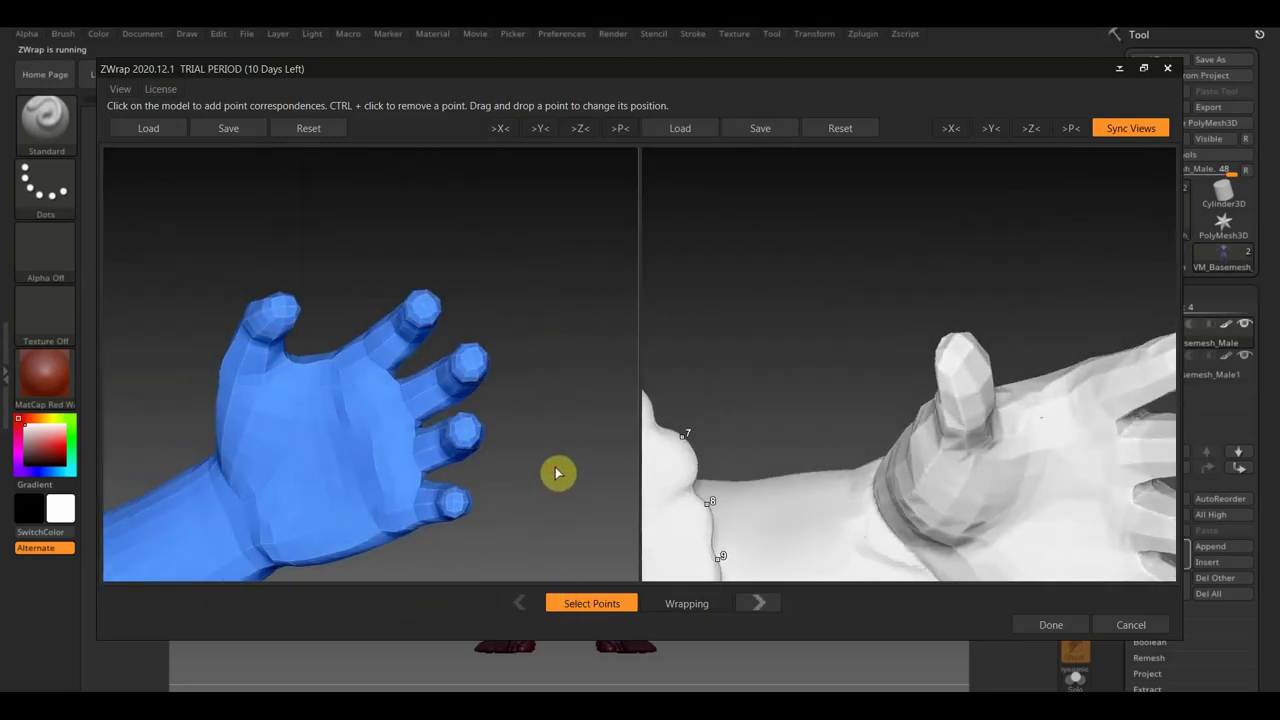
- Rotate to the other hand's fingers on both models, then reframe both full bodies
{"action": "mouse_move", "coordinate": [529, 357]}
{"action": "left_mouse_down"}
{"action": "mouse_move", "coordinate": [554, 431]}
{"action": "mouse_move", "coordinate": [591, 260]}
{"action": "left_mouse_up"}
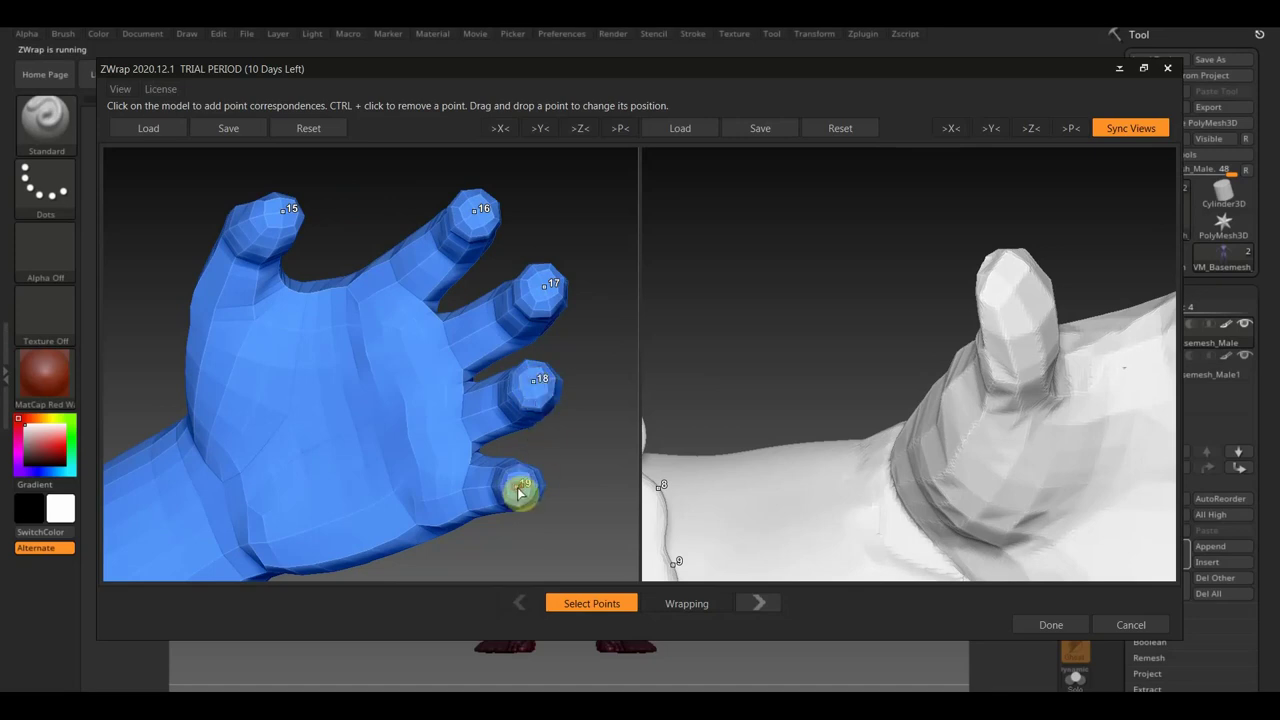
{"action": "mouse_move", "coordinate": [766, 369]}
{"action": "left_mouse_down"}
{"action": "mouse_move", "coordinate": [537, 351]}
{"action": "mouse_move", "coordinate": [691, 263]}
{"action": "mouse_move", "coordinate": [815, 237]}
{"action": "mouse_move", "coordinate": [754, 277]}
{"action": "left_mouse_up"}
{"action": "mouse_move", "coordinate": [871, 254]}
{"action": "left_mouse_down"}
{"action": "mouse_move", "coordinate": [780, 226]}
{"action": "mouse_move", "coordinate": [1095, 284]}
{"action": "mouse_move", "coordinate": [1060, 274]}
{"action": "mouse_move", "coordinate": [1086, 280]}
{"action": "mouse_move", "coordinate": [1043, 217]}
{"action": "left_mouse_up"}
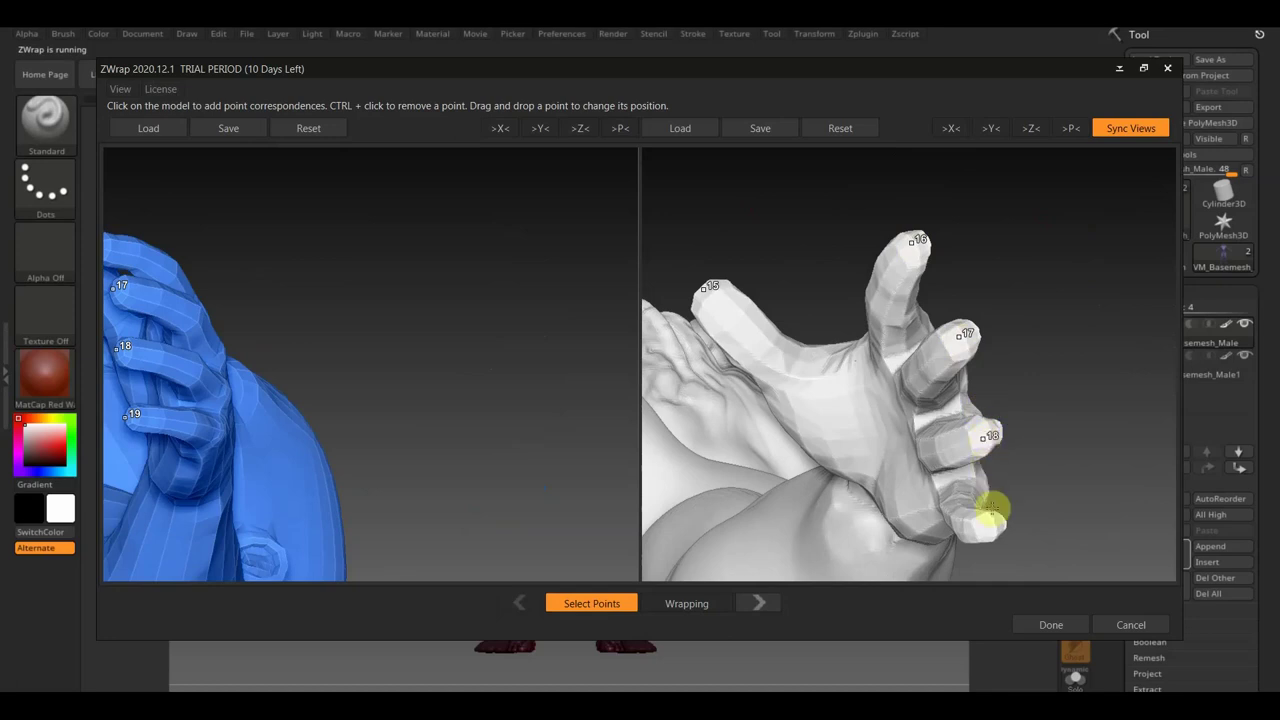
{"action": "mouse_move", "coordinate": [1048, 471]}
{"action": "left_mouse_down"}
{"action": "mouse_move", "coordinate": [1050, 482]}
{"action": "mouse_move", "coordinate": [1041, 332]}
{"action": "mouse_move", "coordinate": [1037, 349]}
{"action": "left_mouse_up"}
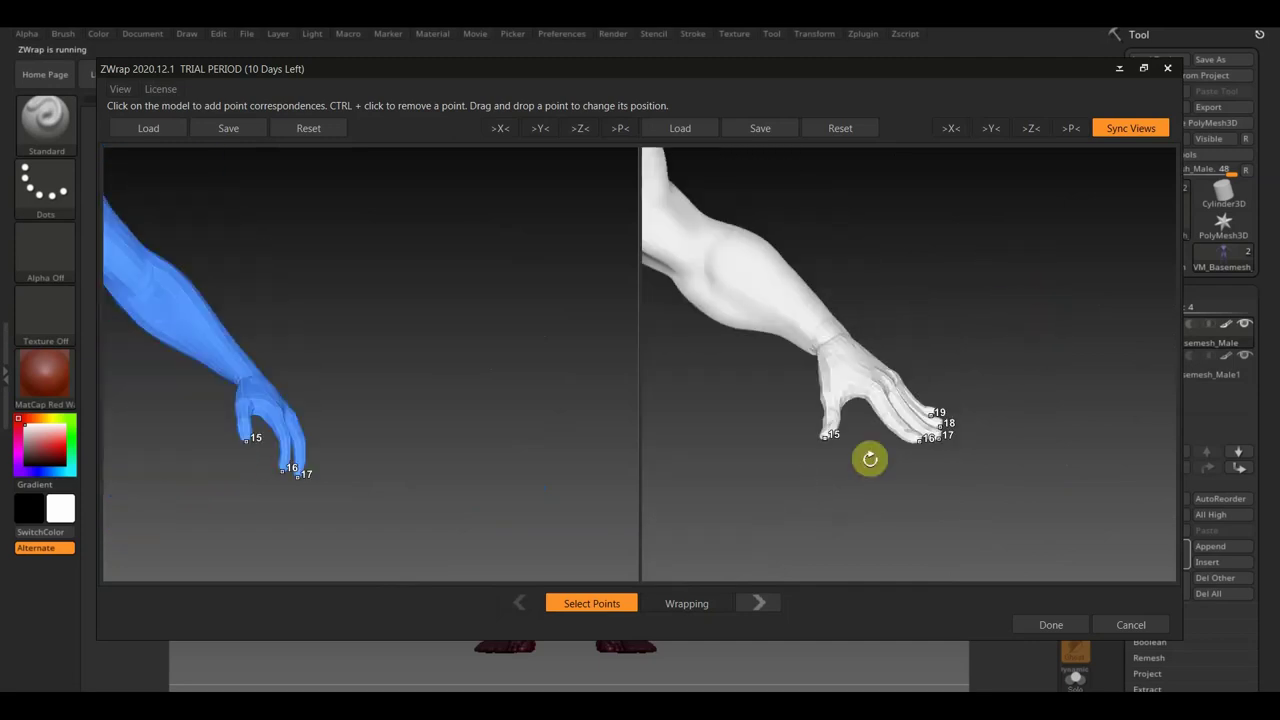
{"action": "left_click_drag", "start_coordinate": [754, 469], "coordinate": [713, 374]}
{"action": "key", "text": "f"}
{"action": "left_click_drag", "start_coordinate": [848, 426], "coordinate": [990, 409]}
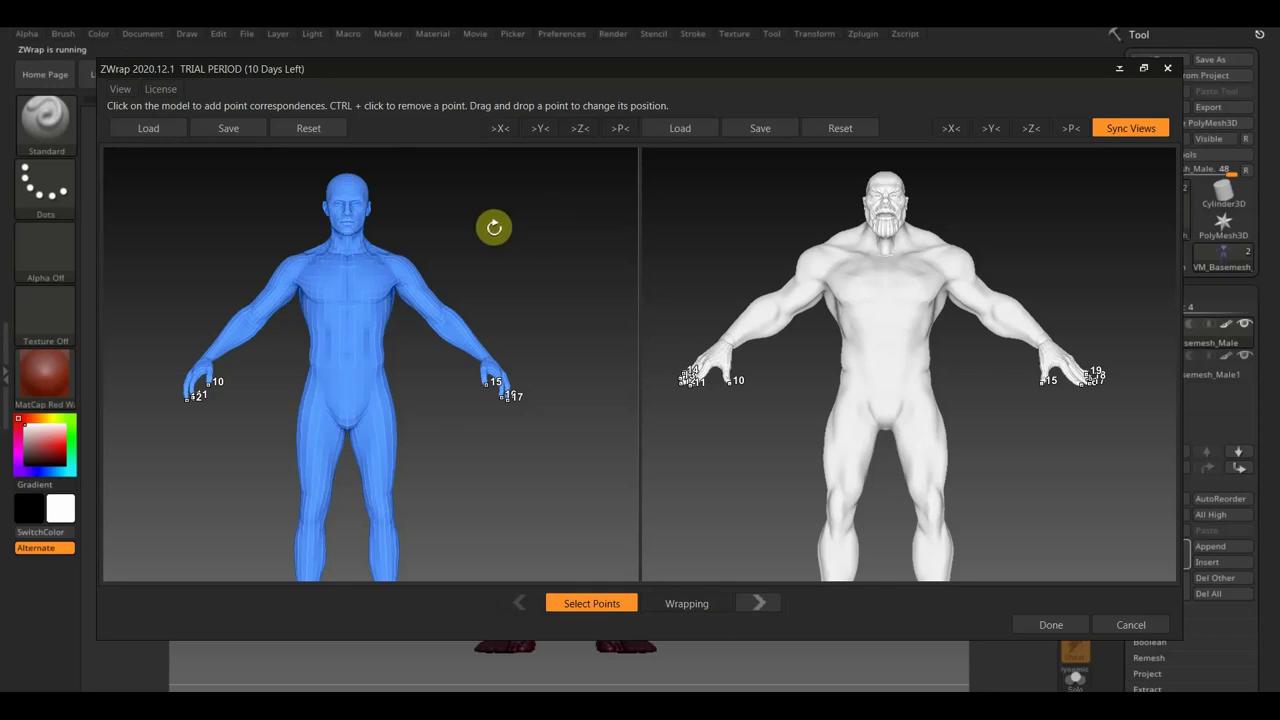
- Zoom to the faces and mark points 20, 21, 22 at left corner, lip centre, right corner
{"action": "scroll", "coordinate": [566, 315], "scroll_direction": "up", "scroll_amount": 1}
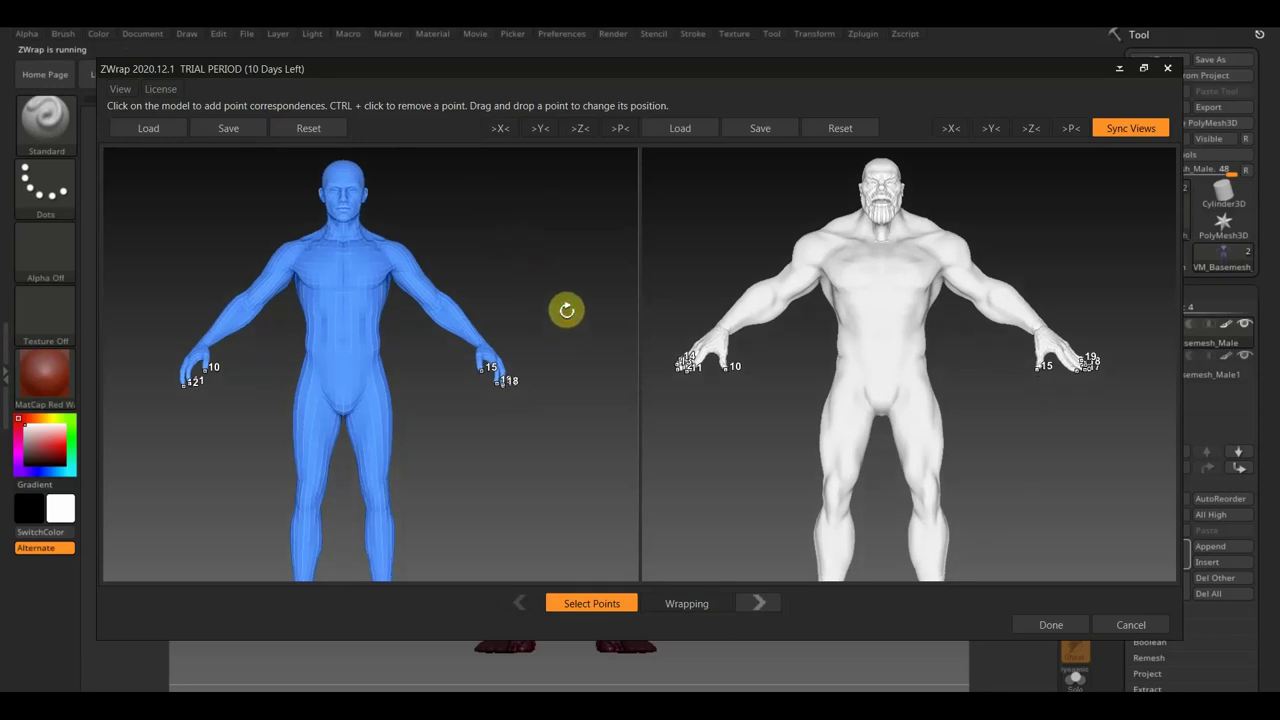
{"action": "scroll", "coordinate": [590, 350], "scroll_direction": "up", "scroll_amount": 3}
{"action": "scroll", "coordinate": [457, 329], "scroll_direction": "down", "scroll_amount": 2}
{"action": "scroll", "coordinate": [509, 457], "scroll_direction": "down", "scroll_amount": 2}
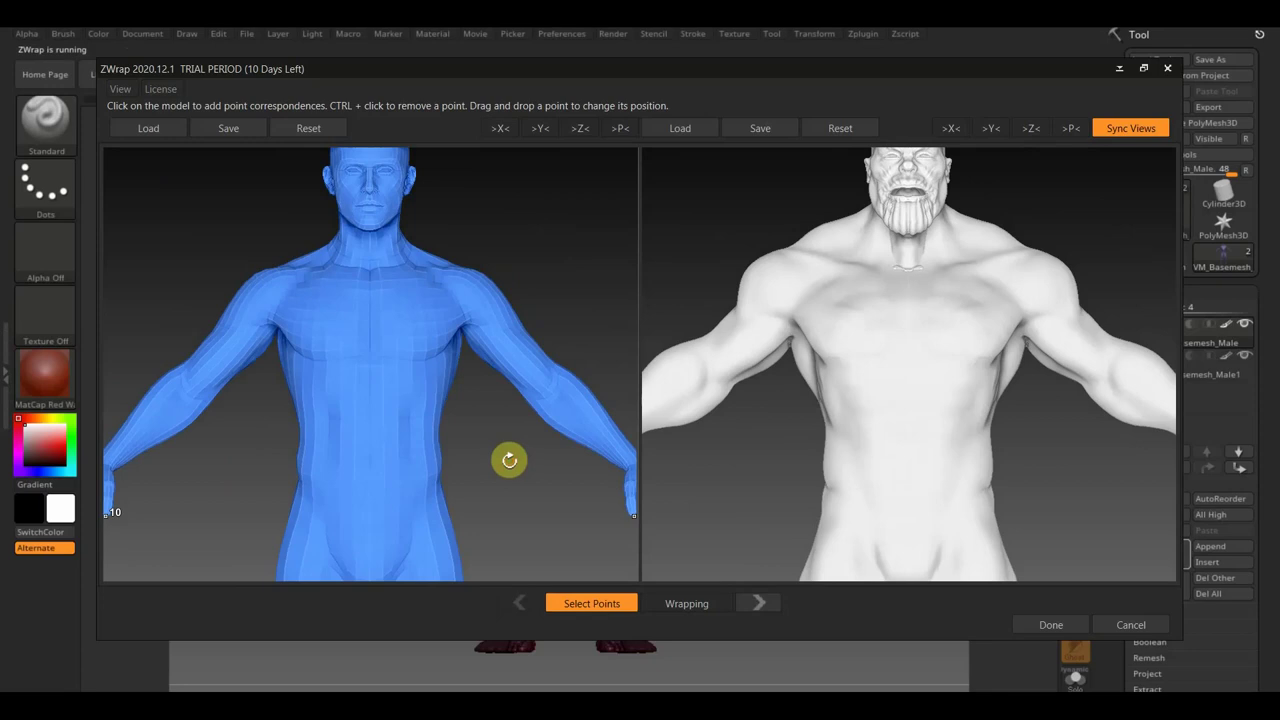
{"action": "scroll", "coordinate": [561, 260], "scroll_direction": "up", "scroll_amount": 1}
{"action": "scroll", "coordinate": [570, 340], "scroll_direction": "up", "scroll_amount": 1}
{"action": "scroll", "coordinate": [595, 400], "scroll_direction": "up", "scroll_amount": 1}
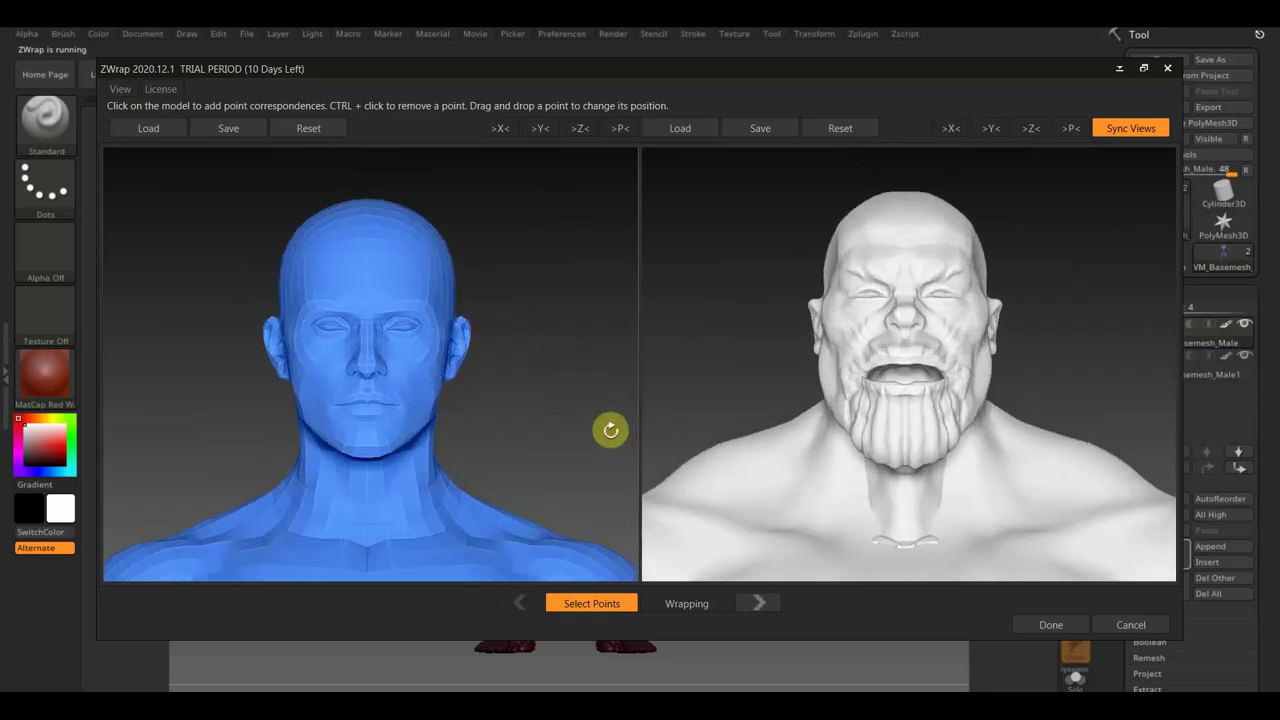
{"action": "scroll", "coordinate": [560, 360], "scroll_direction": "up", "scroll_amount": 1}
{"action": "scroll", "coordinate": [540, 330], "scroll_direction": "up", "scroll_amount": 1}
{"action": "scroll", "coordinate": [560, 365], "scroll_direction": "up", "scroll_amount": 2}
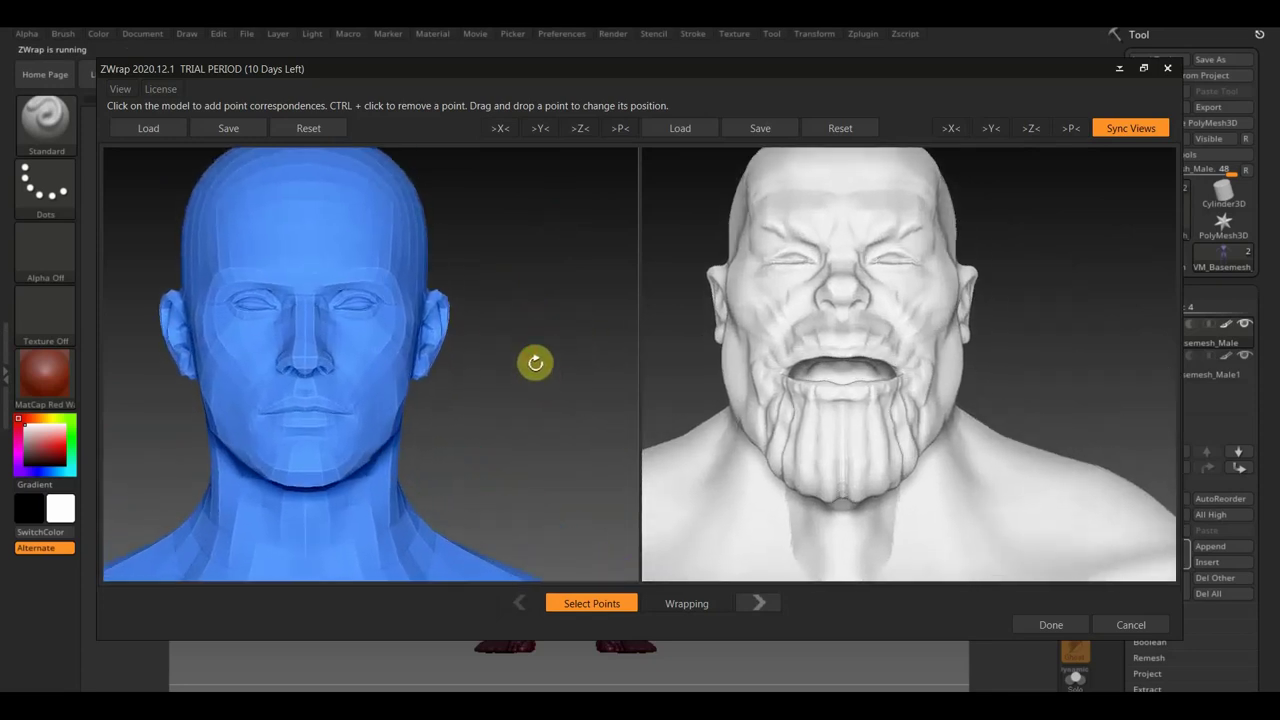
{"action": "scroll", "coordinate": [520, 335], "scroll_direction": "up", "scroll_amount": 2}
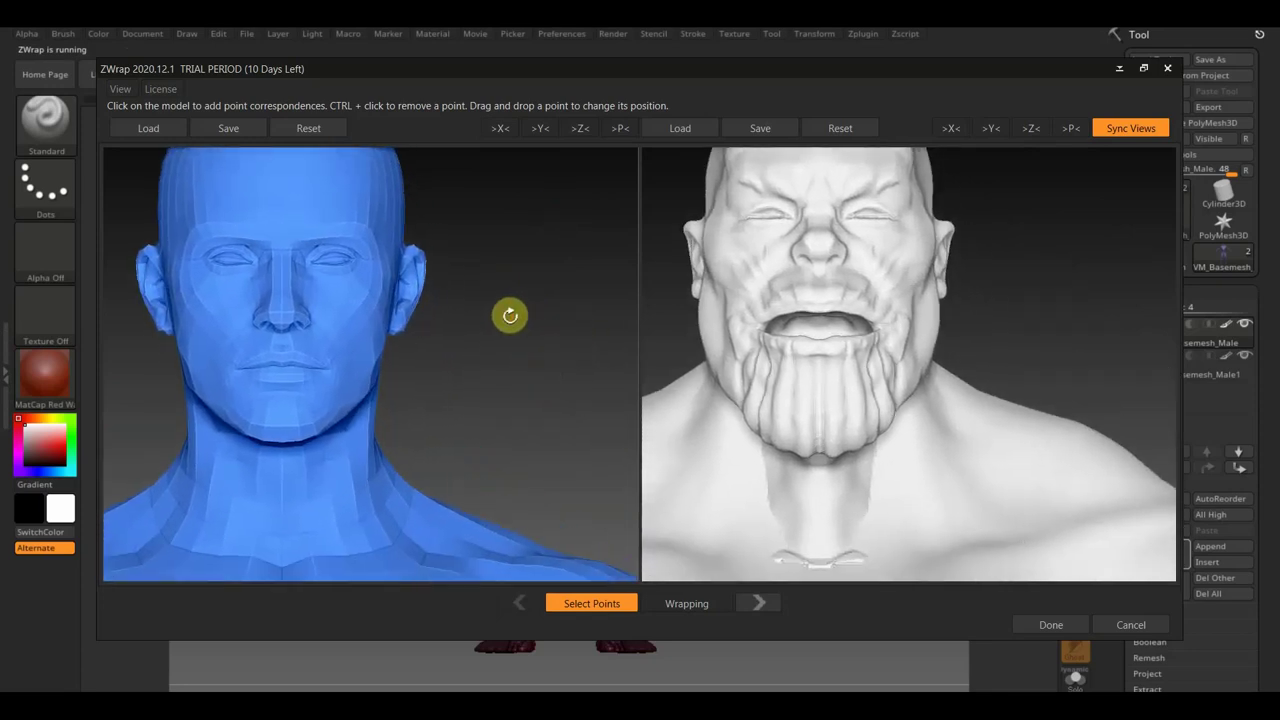
{"action": "left_click", "coordinate": [234, 367]}
{"action": "left_click", "coordinate": [281, 362]}
{"action": "left_click", "coordinate": [331, 367]}
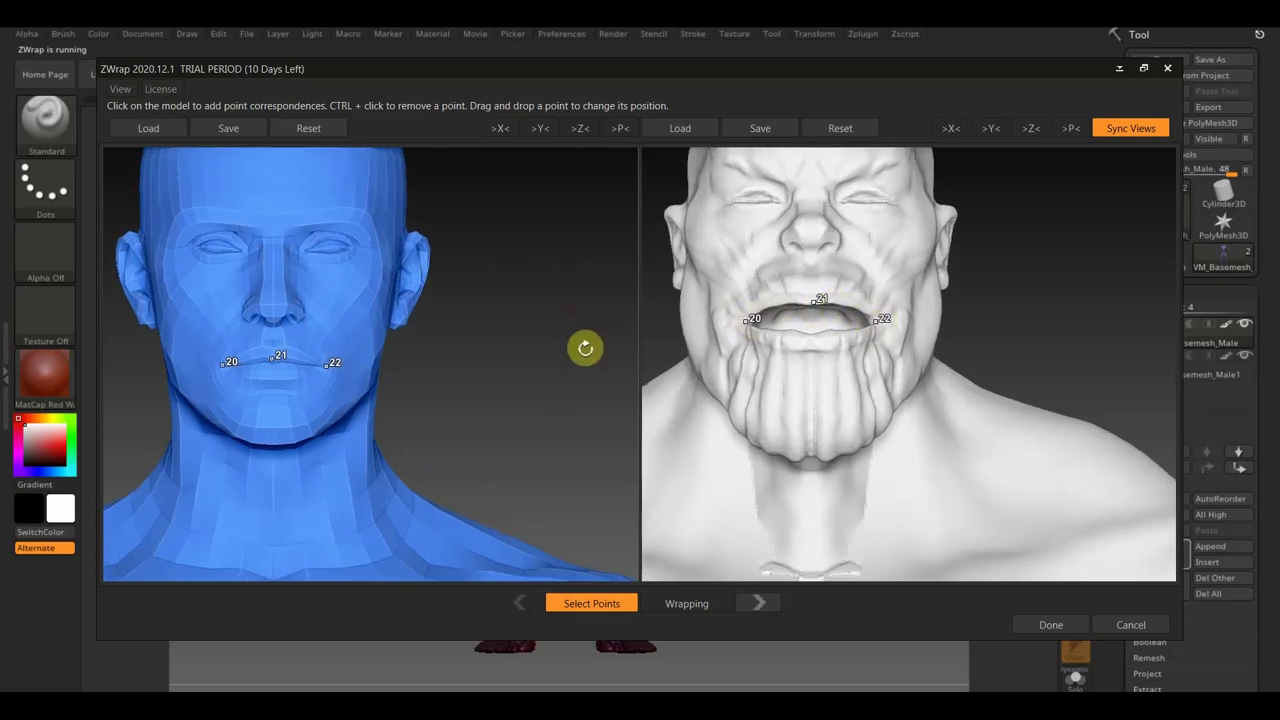
{"action": "scroll", "coordinate": [628, 414], "scroll_direction": "up", "scroll_amount": 5}
{"action": "middle_click_drag", "start_coordinate": [534, 371], "coordinate": [861, 523]}
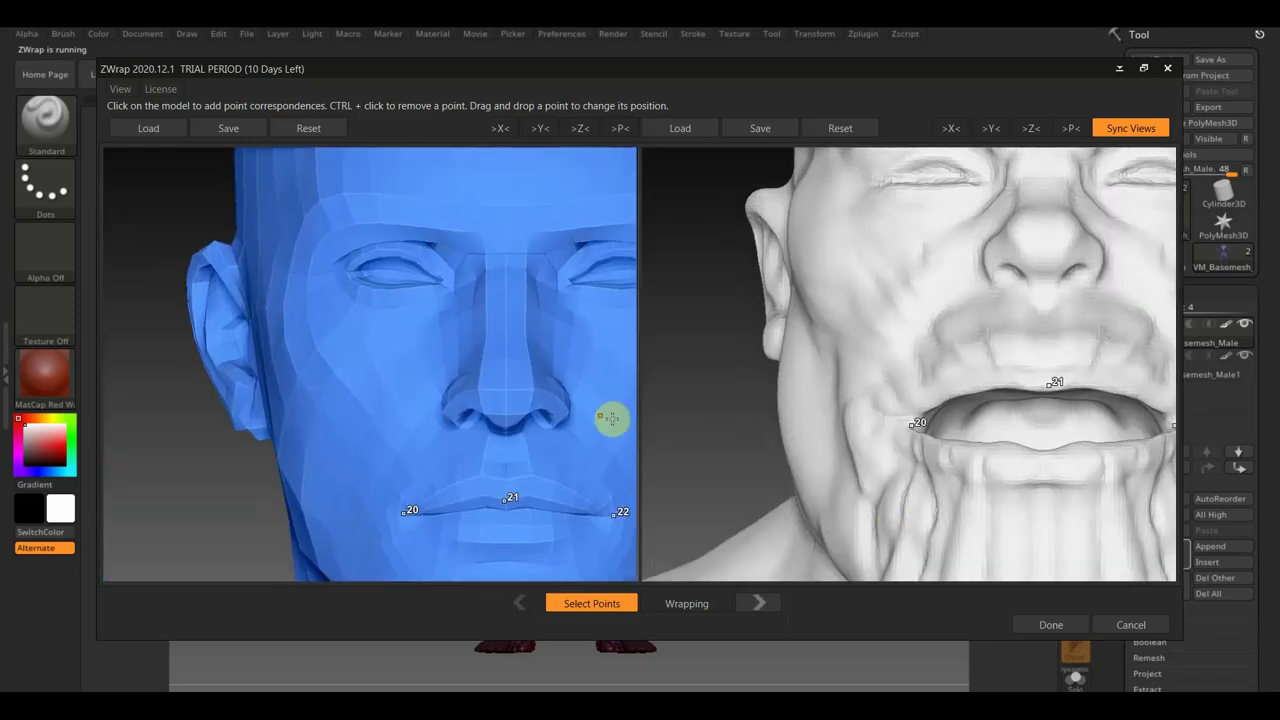
- Ring the basemesh eye with points 23–26 and match points 23–25 on the Thanos eye
{"action": "left_click", "coordinate": [337, 273]}
{"action": "left_click", "coordinate": [404, 241]}
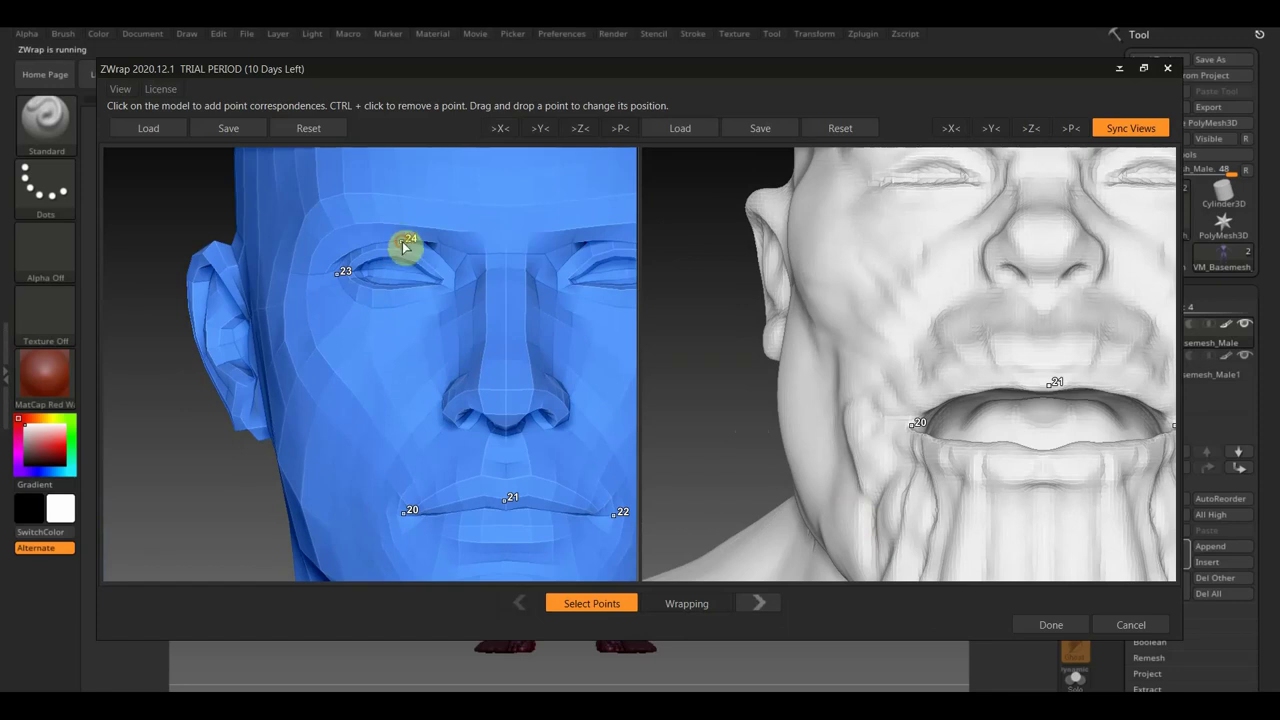
{"action": "left_click", "coordinate": [455, 281]}
{"action": "left_click", "coordinate": [390, 307]}
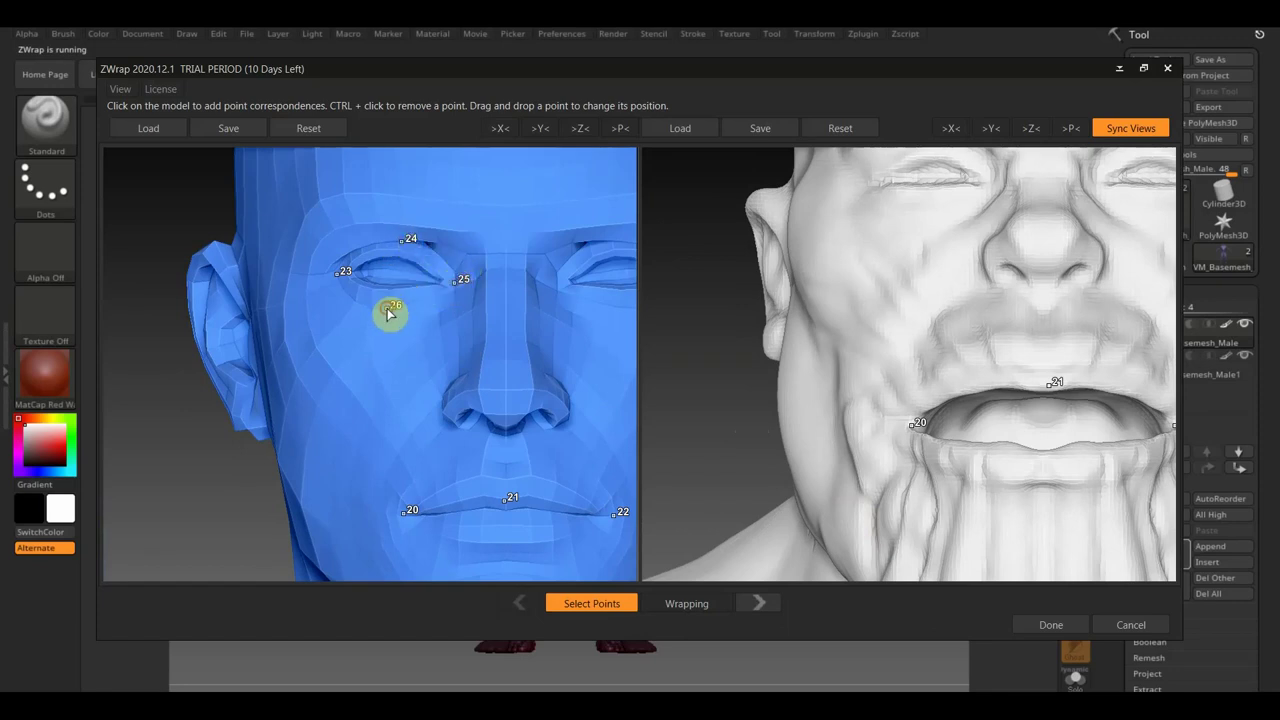
{"action": "left_click", "coordinate": [595, 299]}
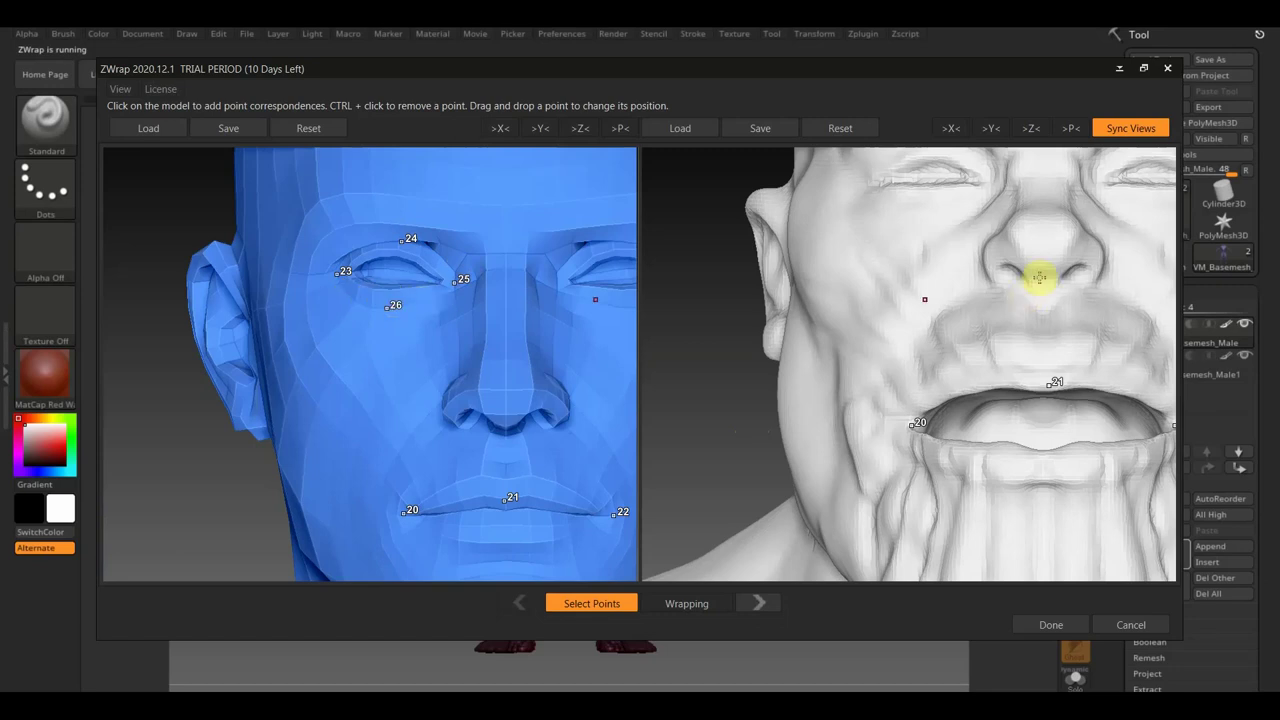
{"action": "middle_click_drag", "start_coordinate": [711, 306], "coordinate": [603, 374]}
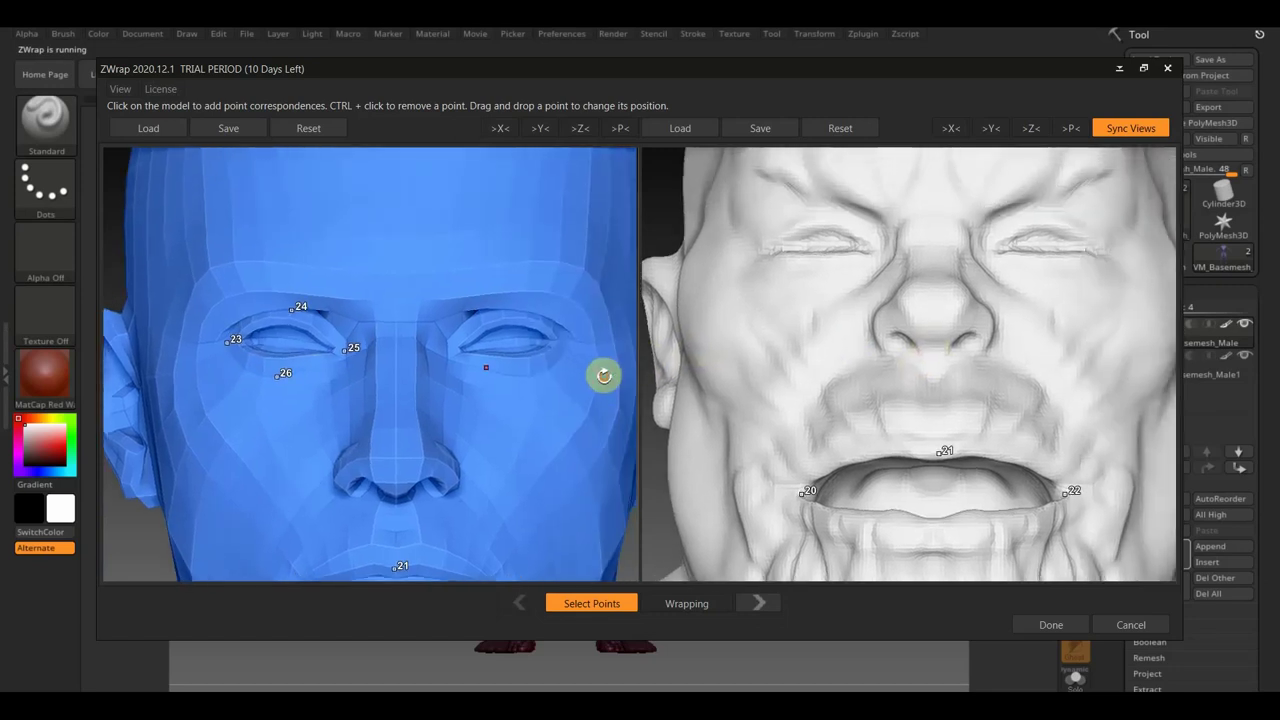
{"action": "left_click", "coordinate": [754, 258]}
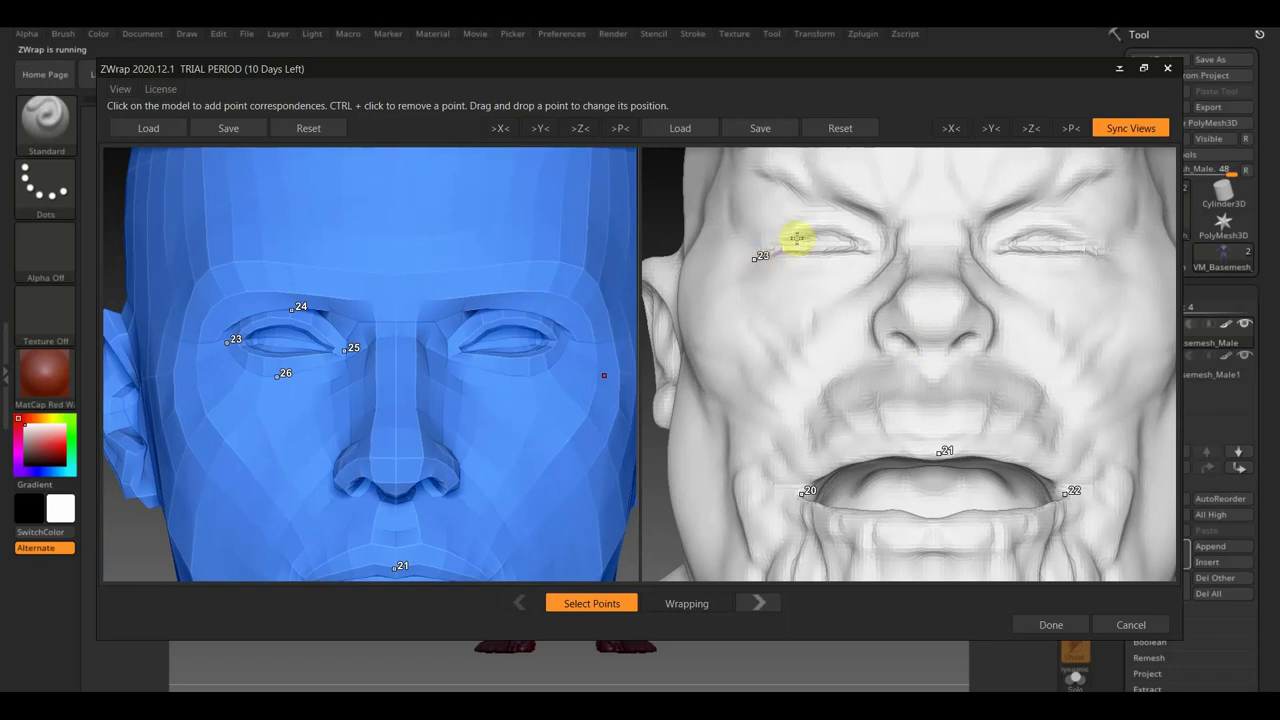
{"action": "left_click", "coordinate": [819, 211]}
{"action": "left_click", "coordinate": [875, 252]}
- Place points 27–30 around the other eye on both the basemesh and the sculpt
{"action": "left_click", "coordinate": [450, 349]}
{"action": "left_click", "coordinate": [518, 308]}
{"action": "left_click", "coordinate": [576, 342]}
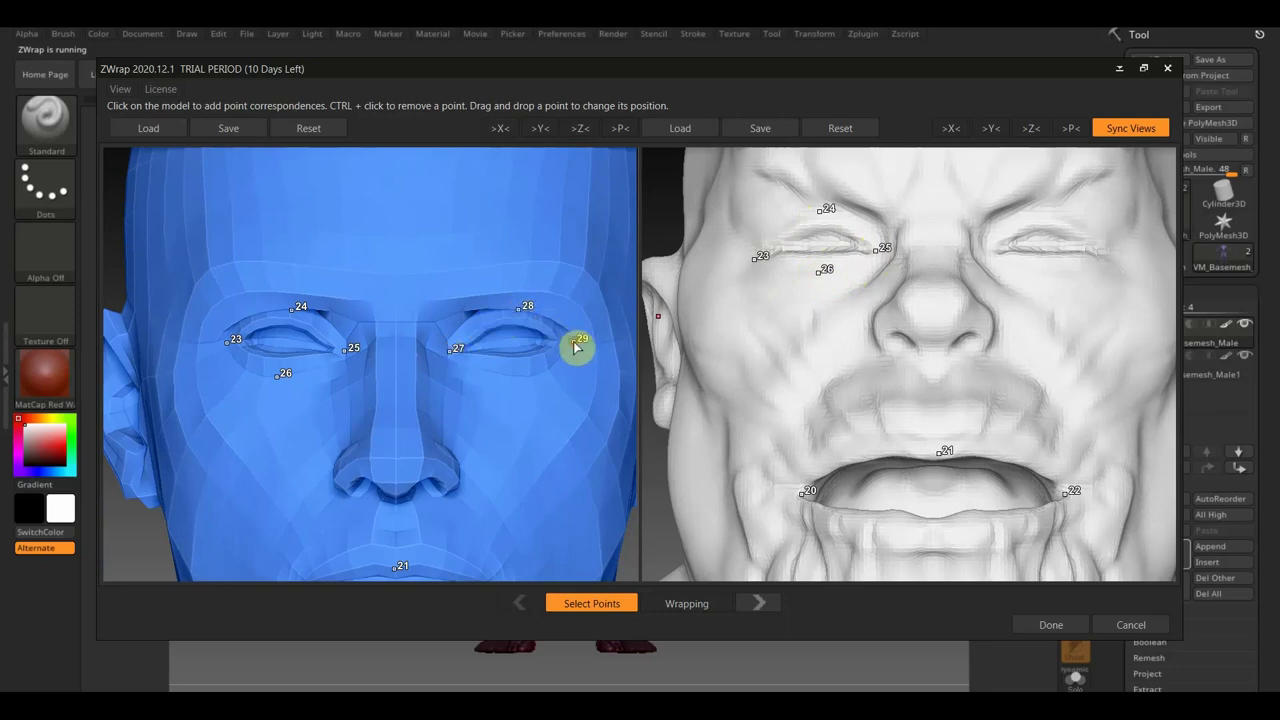
{"action": "left_click", "coordinate": [518, 371]}
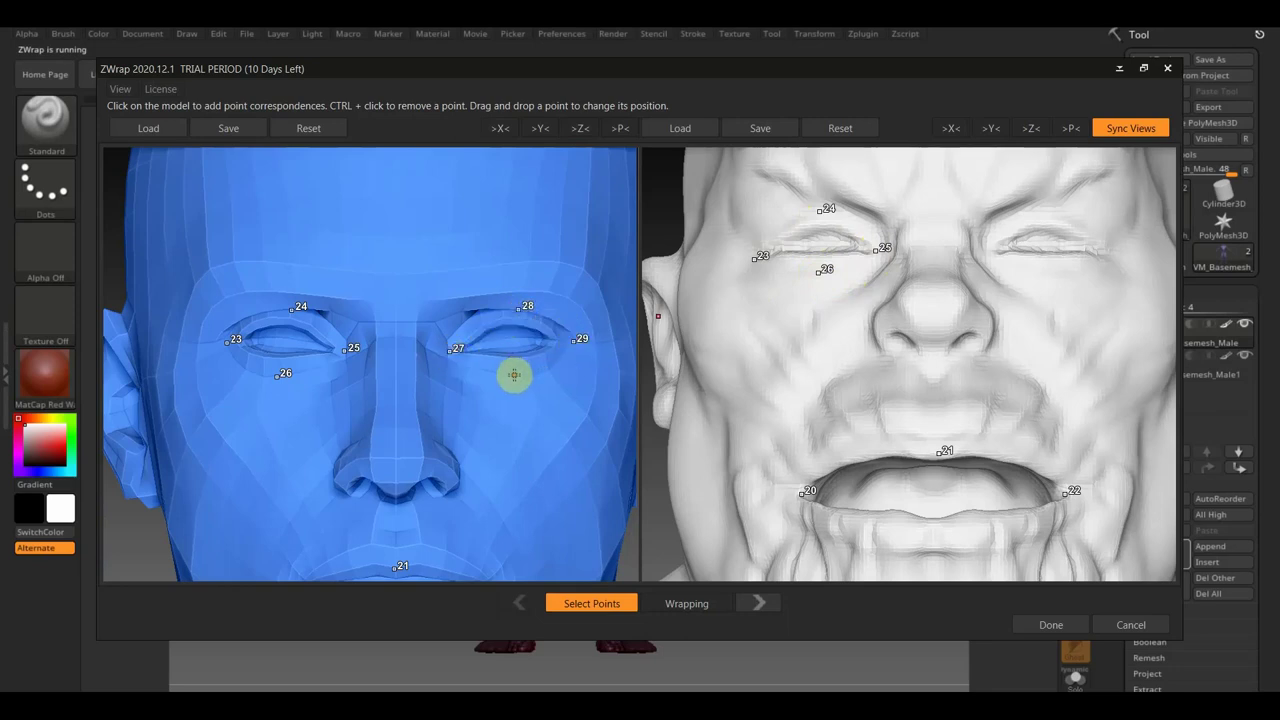
{"action": "left_click", "coordinate": [989, 254]}
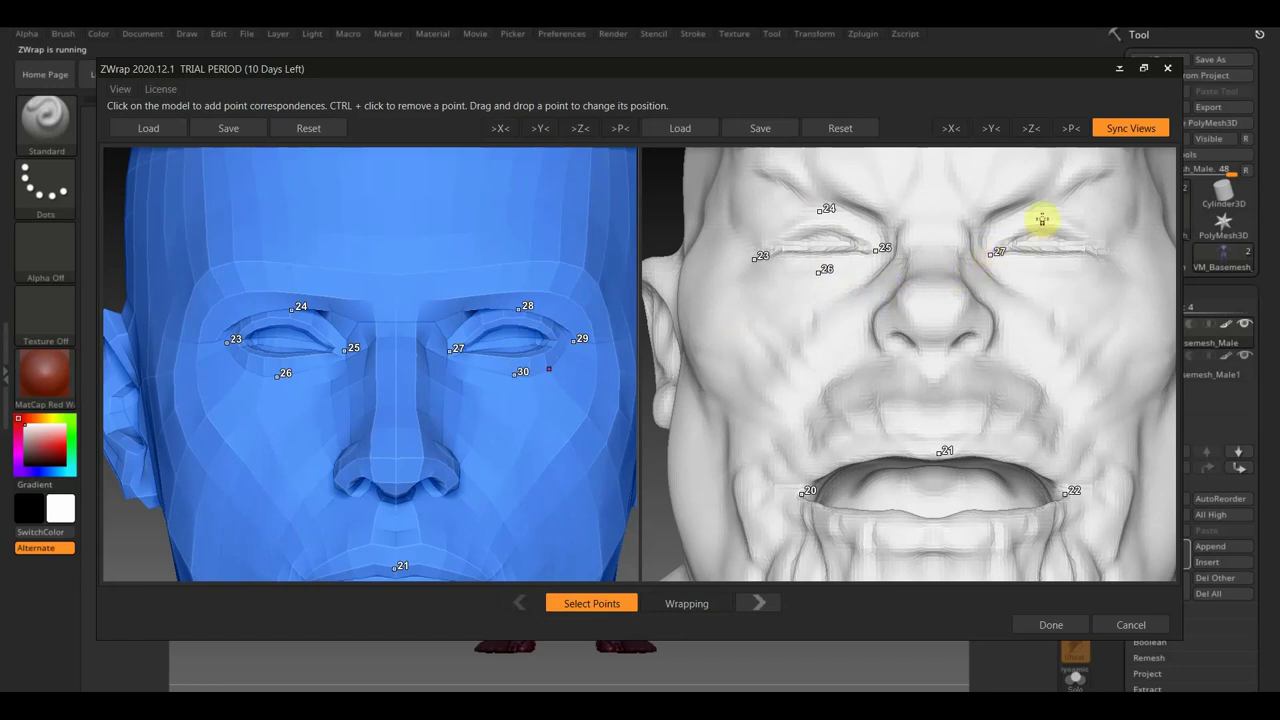
{"action": "left_click", "coordinate": [1044, 212]}
{"action": "left_click", "coordinate": [1110, 252]}
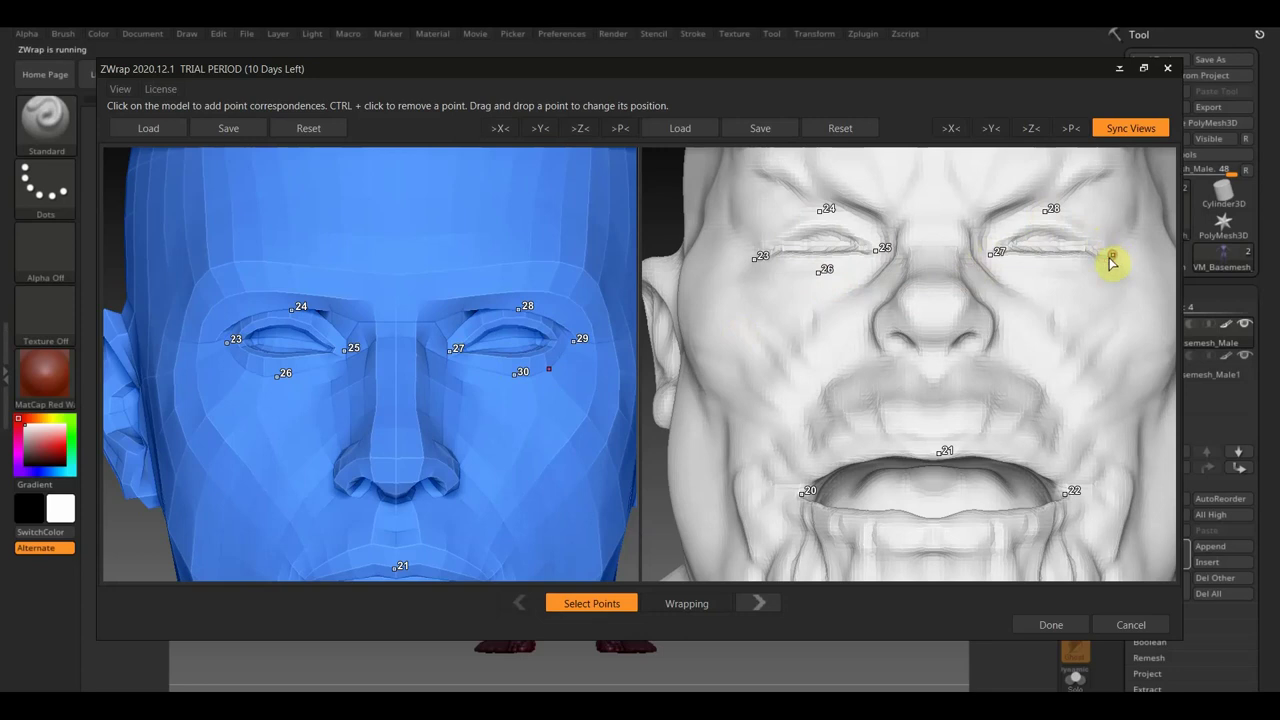
{"action": "left_click", "coordinate": [1049, 270]}
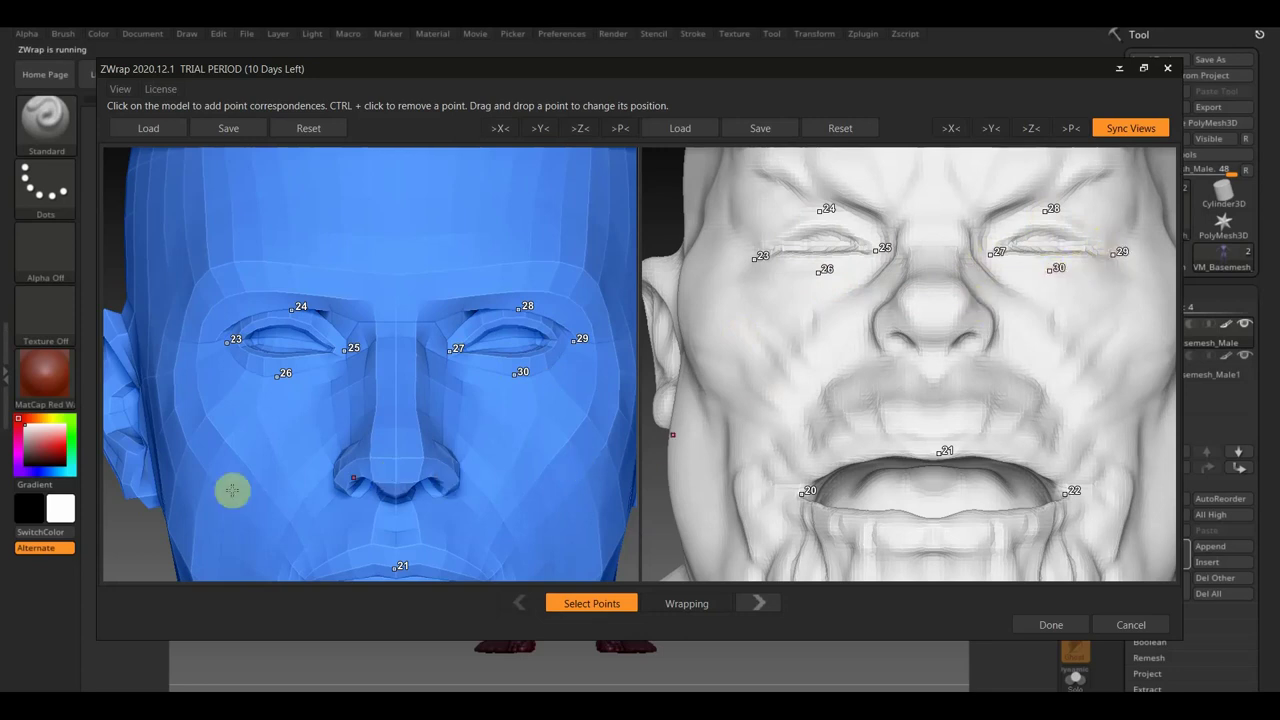
- Mark points 31–34 between the basemesh eyes and on its nose bridge, then match point 33 on the sculpt
{"action": "left_click", "coordinate": [375, 313]}
{"action": "left_click", "coordinate": [379, 402]}
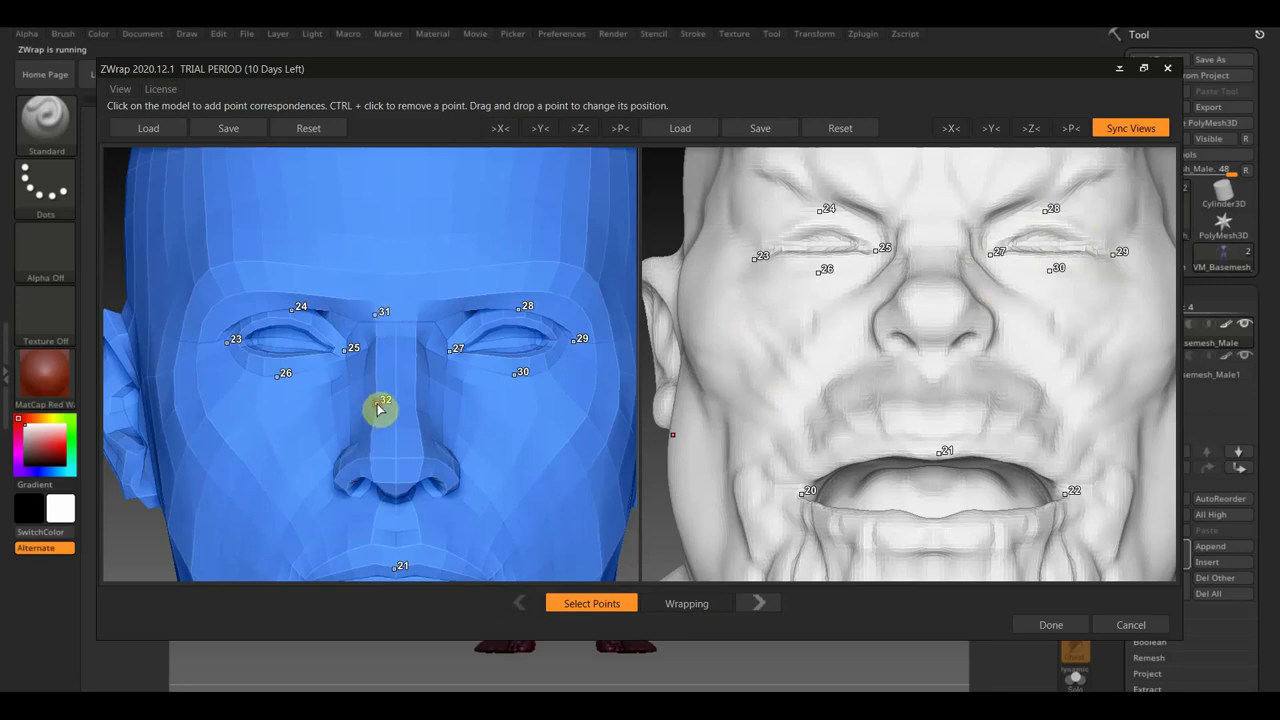
{"action": "left_click", "coordinate": [418, 403]}
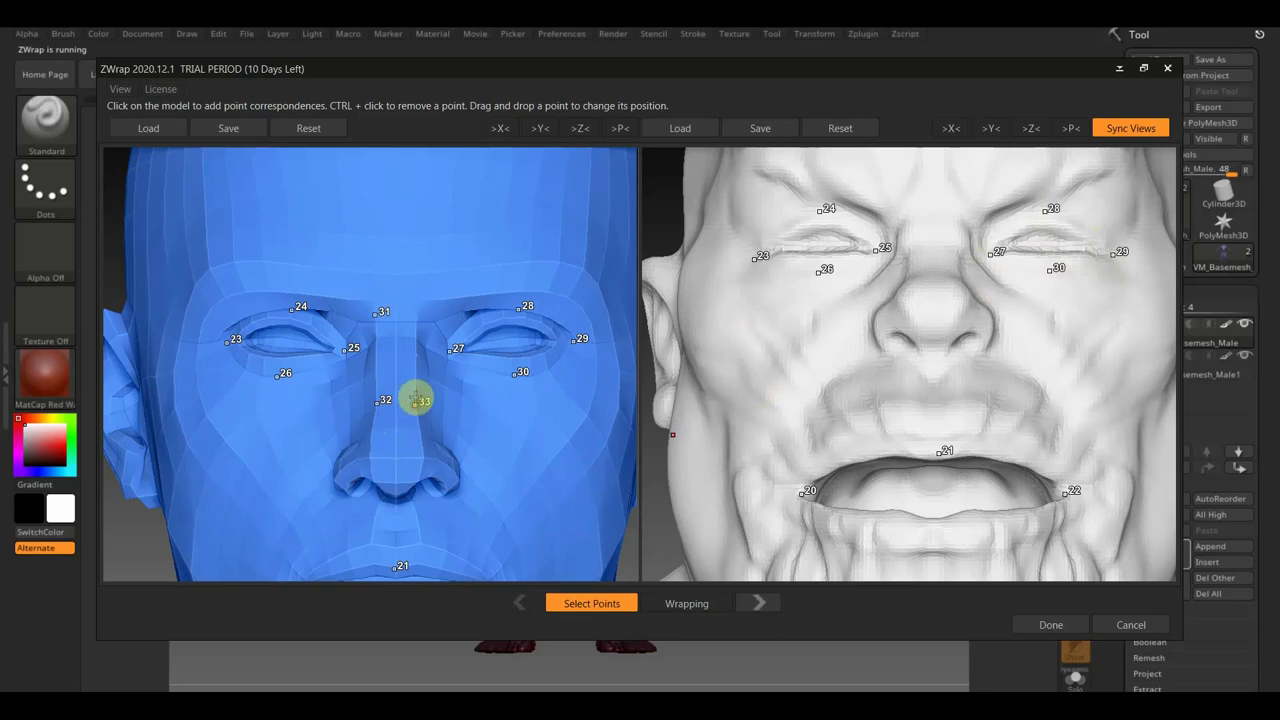
{"action": "left_click", "coordinate": [418, 308]}
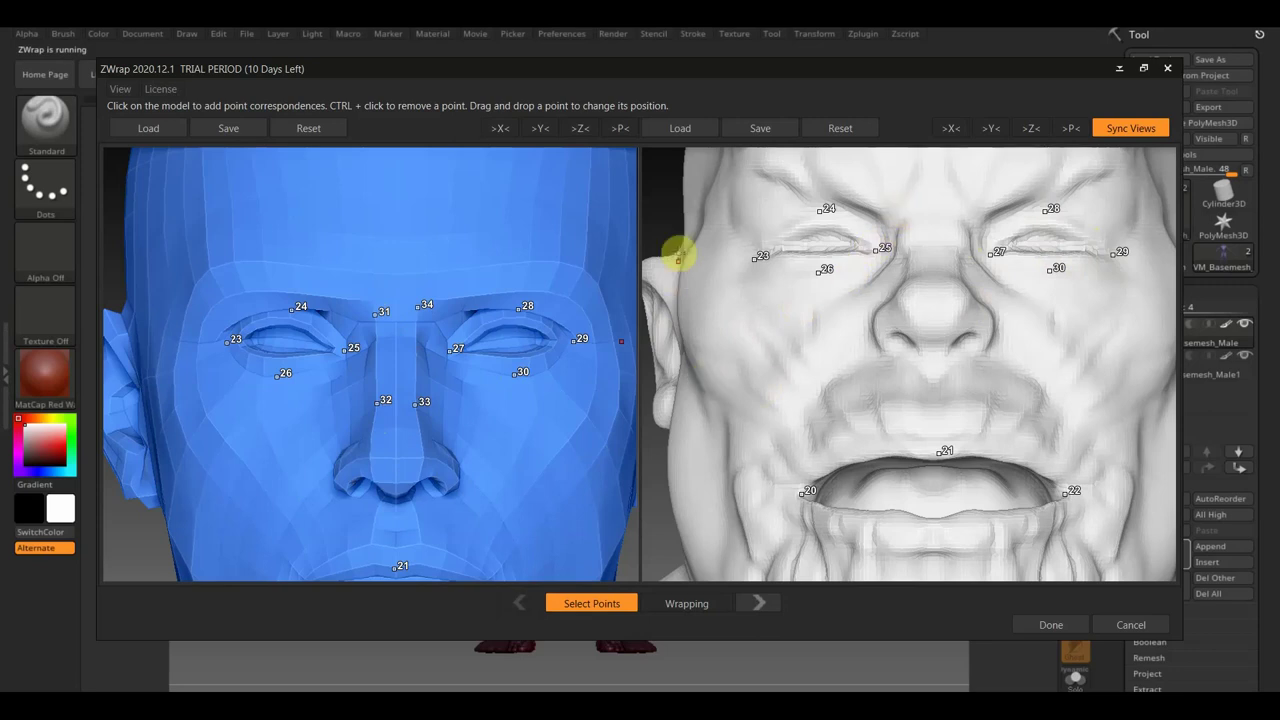
{"action": "left_click_drag", "start_coordinate": [669, 247], "coordinate": [790, 238]}
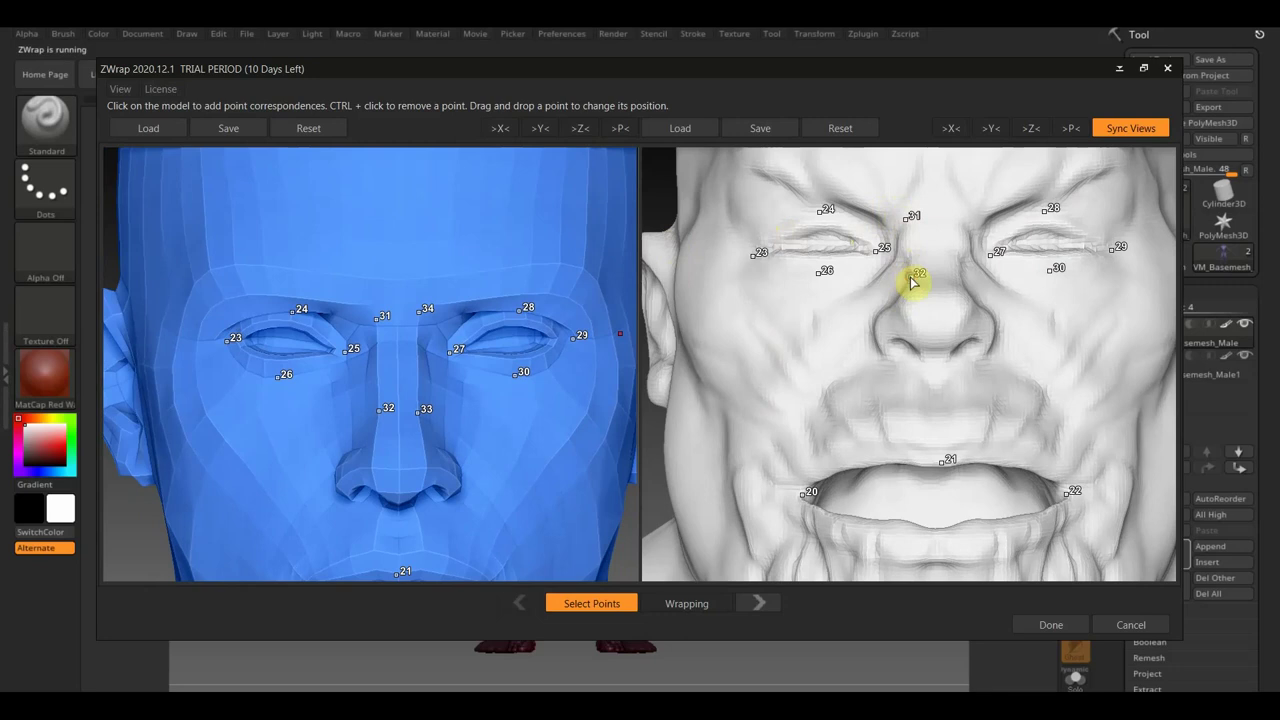
{"action": "left_click", "coordinate": [959, 275]}
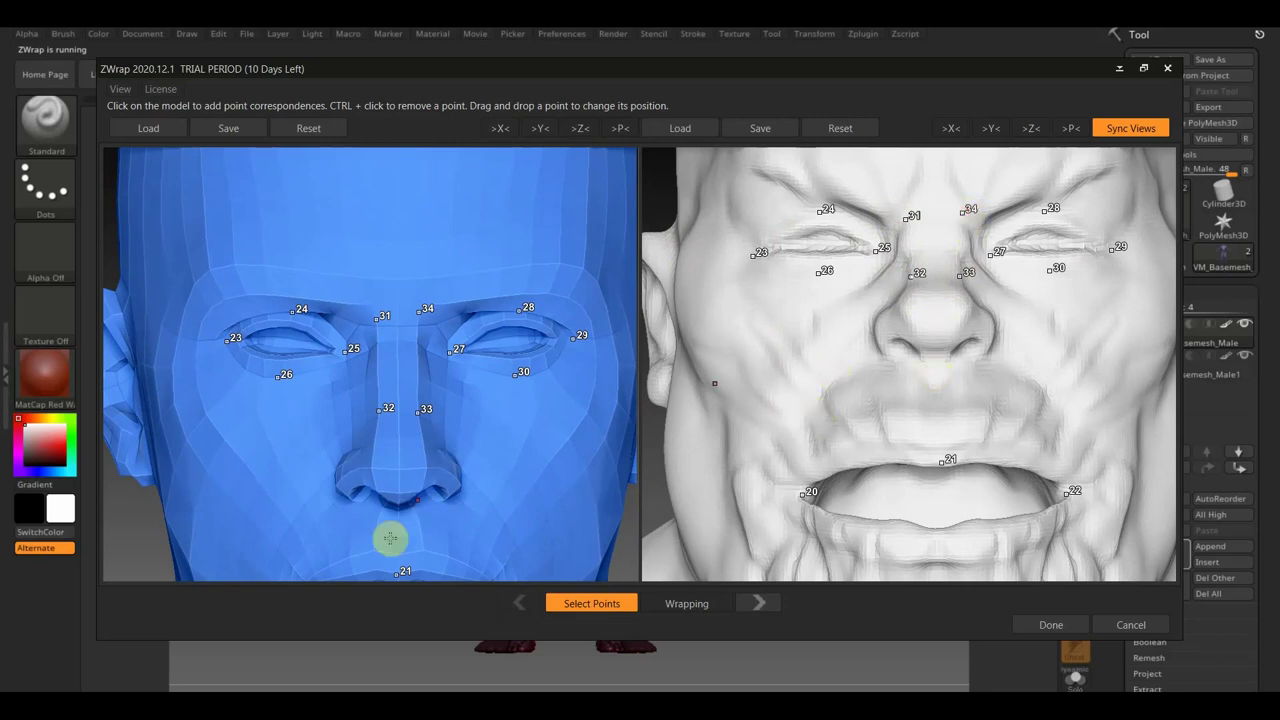
- View the heads from below and mark basemesh points 35–38 under the nose, bridge and nostrils
{"action": "left_click_drag", "start_coordinate": [146, 548], "coordinate": [137, 529]}
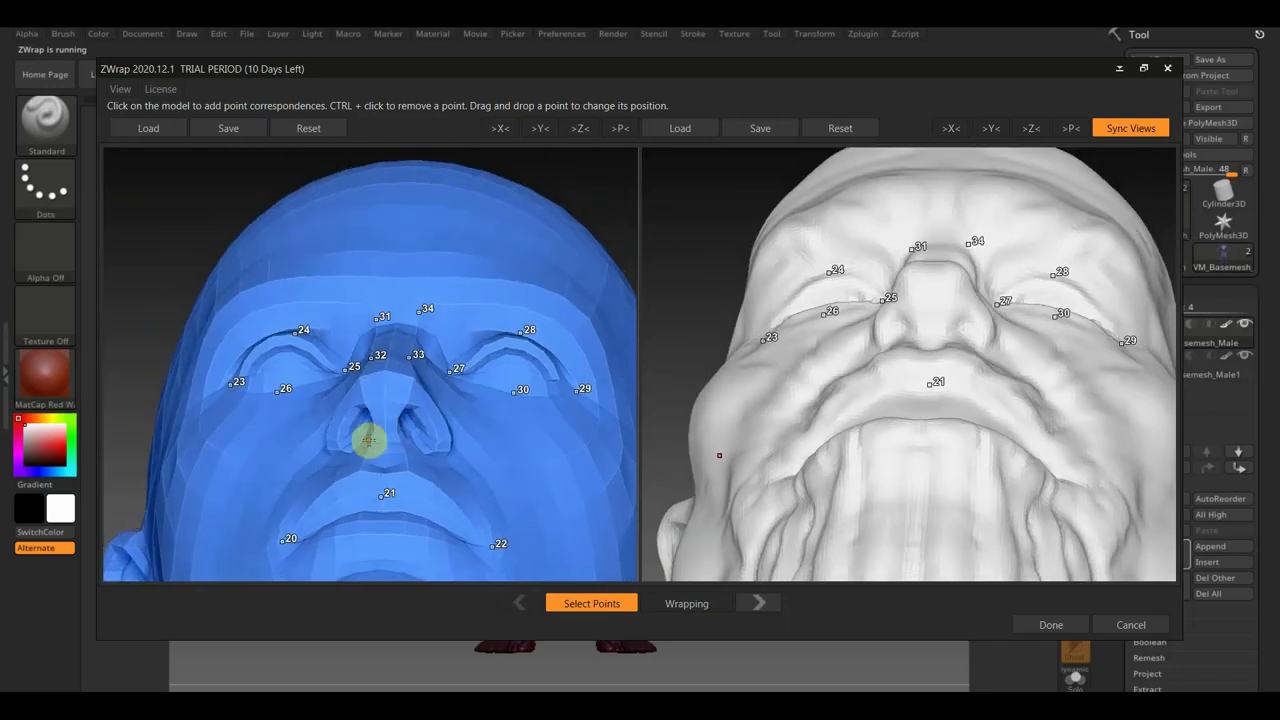
{"action": "left_click", "coordinate": [385, 448]}
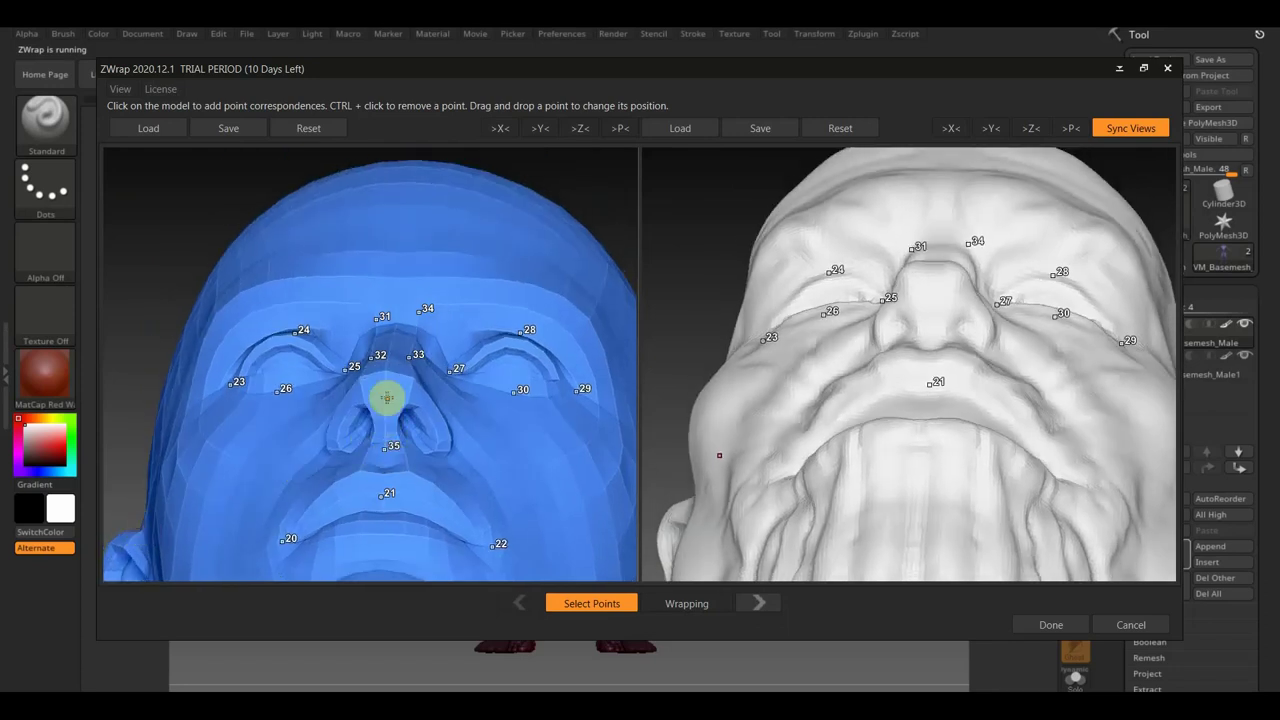
{"action": "left_click", "coordinate": [390, 370]}
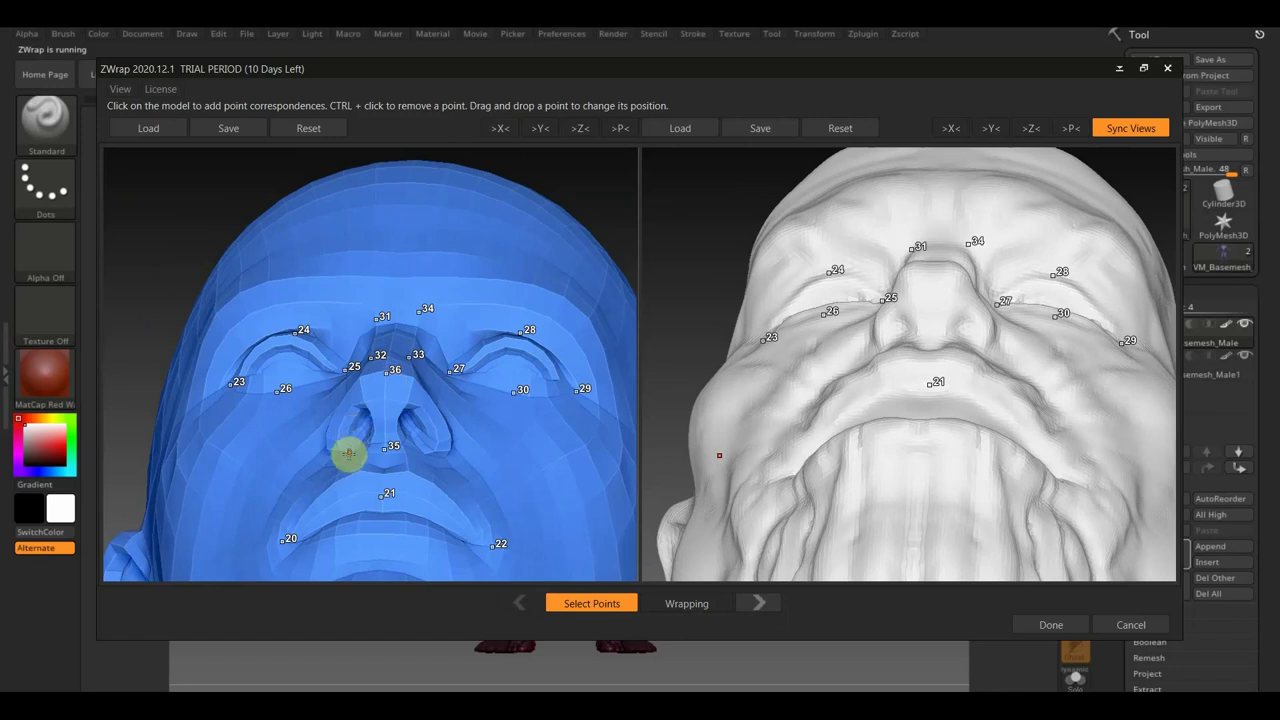
{"action": "left_click", "coordinate": [347, 453]}
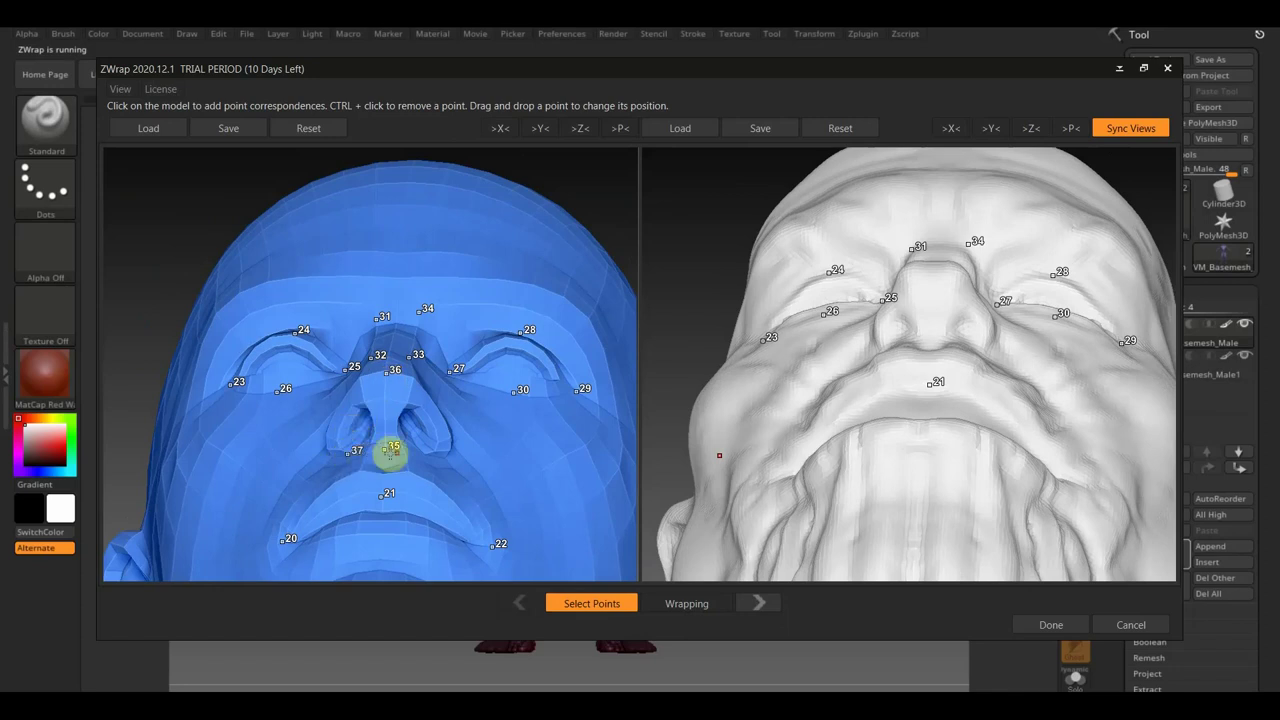
{"action": "left_click", "coordinate": [440, 452]}
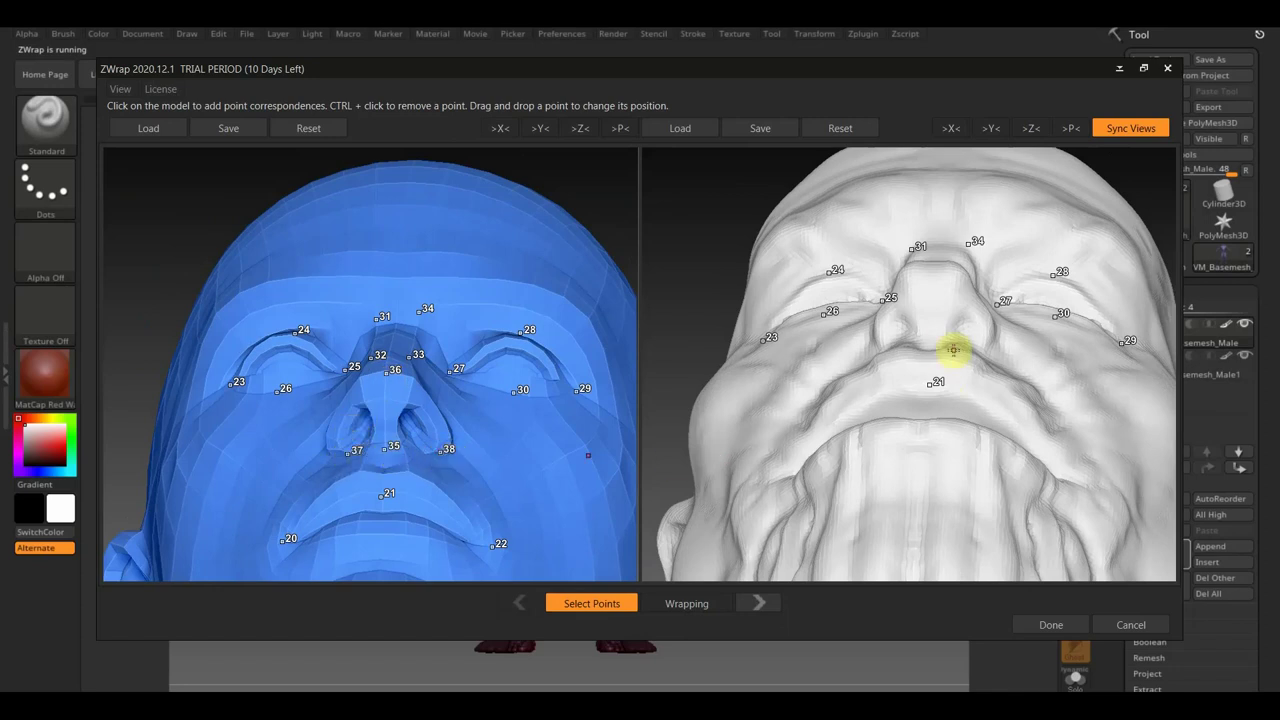
- Match points 35–38 on the sculpt's nose, bridge and both nostrils
{"action": "left_click", "coordinate": [930, 343]}
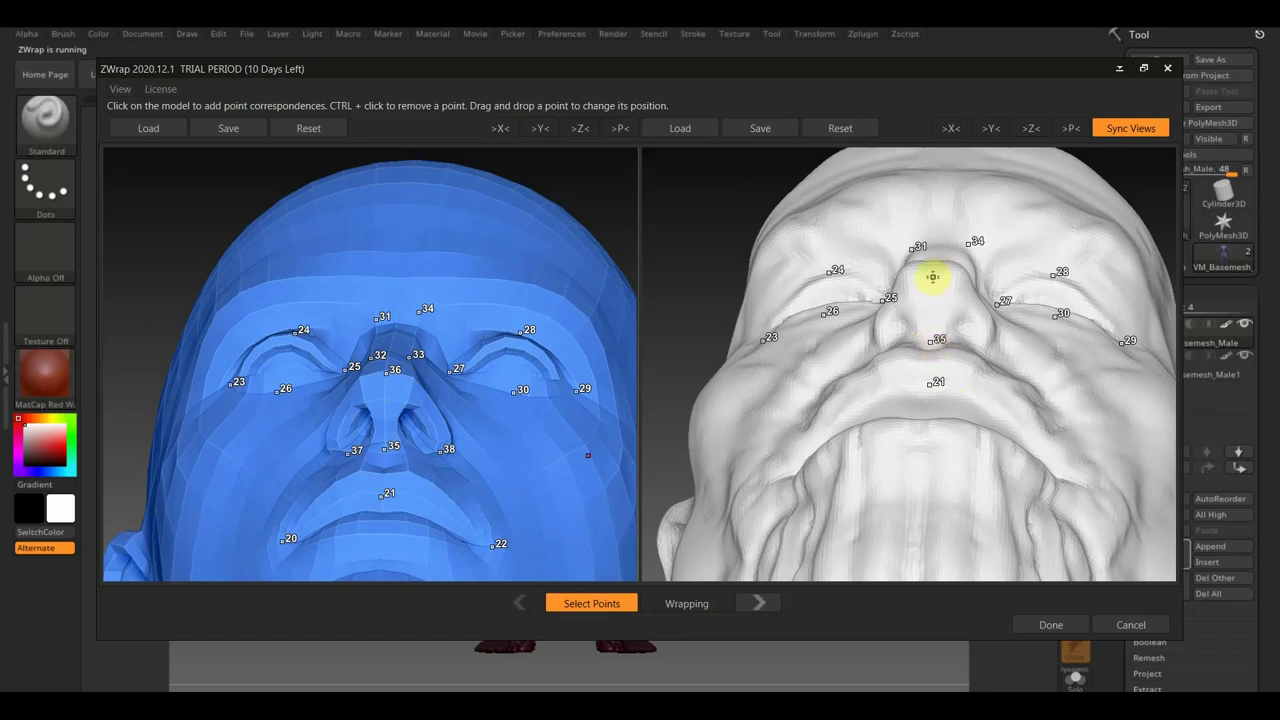
{"action": "left_click", "coordinate": [931, 267]}
{"action": "left_click", "coordinate": [896, 343]}
{"action": "left_click", "coordinate": [972, 350]}
{"action": "mouse_move", "coordinate": [714, 277]}
{"action": "left_mouse_down"}
{"action": "mouse_move", "coordinate": [726, 314]}
{"action": "mouse_move", "coordinate": [723, 294]}
{"action": "mouse_move", "coordinate": [757, 286]}
{"action": "left_mouse_up"}
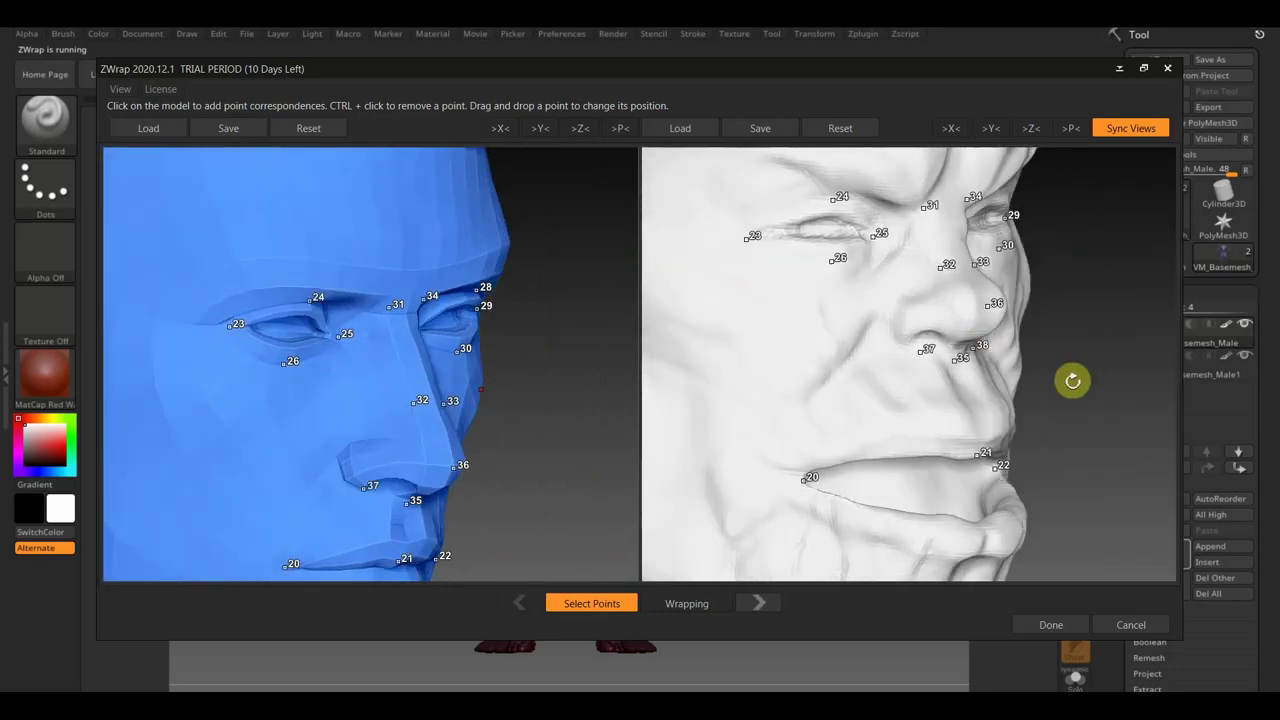
- Zoom out and orbit both heads to a side profile showing the ear
{"action": "scroll", "coordinate": [1046, 403], "scroll_direction": "down", "scroll_amount": 2}
{"action": "scroll", "coordinate": [1043, 363], "scroll_direction": "down", "scroll_amount": 2}
{"action": "mouse_move", "coordinate": [1037, 277]}
{"action": "left_mouse_down"}
{"action": "mouse_move", "coordinate": [1054, 337]}
{"action": "mouse_move", "coordinate": [1146, 363]}
{"action": "left_mouse_up"}
{"action": "mouse_move", "coordinate": [686, 363]}
{"action": "left_mouse_down"}
{"action": "mouse_move", "coordinate": [603, 371]}
{"action": "mouse_move", "coordinate": [637, 380]}
{"action": "mouse_move", "coordinate": [623, 383]}
{"action": "left_mouse_up"}
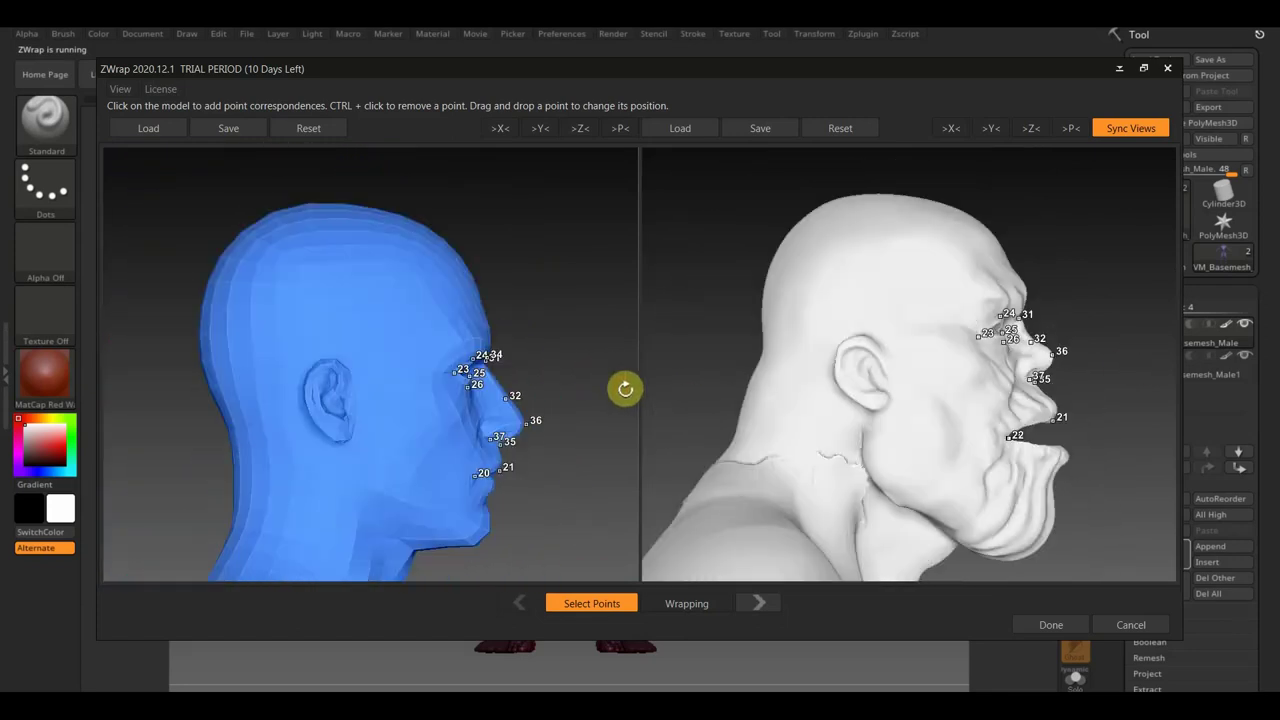
{"action": "scroll", "coordinate": [605, 410], "scroll_direction": "up", "scroll_amount": 2}
{"action": "scroll", "coordinate": [624, 440], "scroll_direction": "up", "scroll_amount": 2}
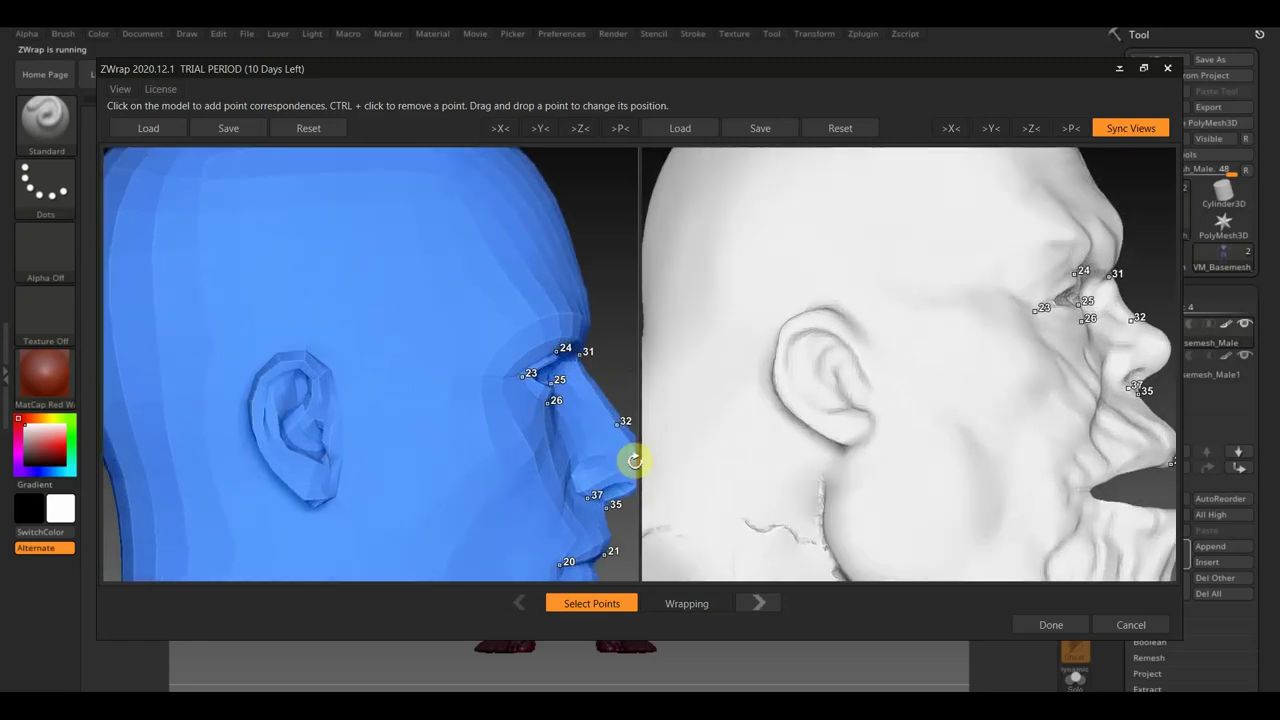
- Mark points 39–43 around the basemesh ear, then match points 41 and 42 on the sculpt's ear
{"action": "left_click", "coordinate": [343, 435]}
{"action": "left_click", "coordinate": [330, 370]}
{"action": "left_click", "coordinate": [279, 359]}
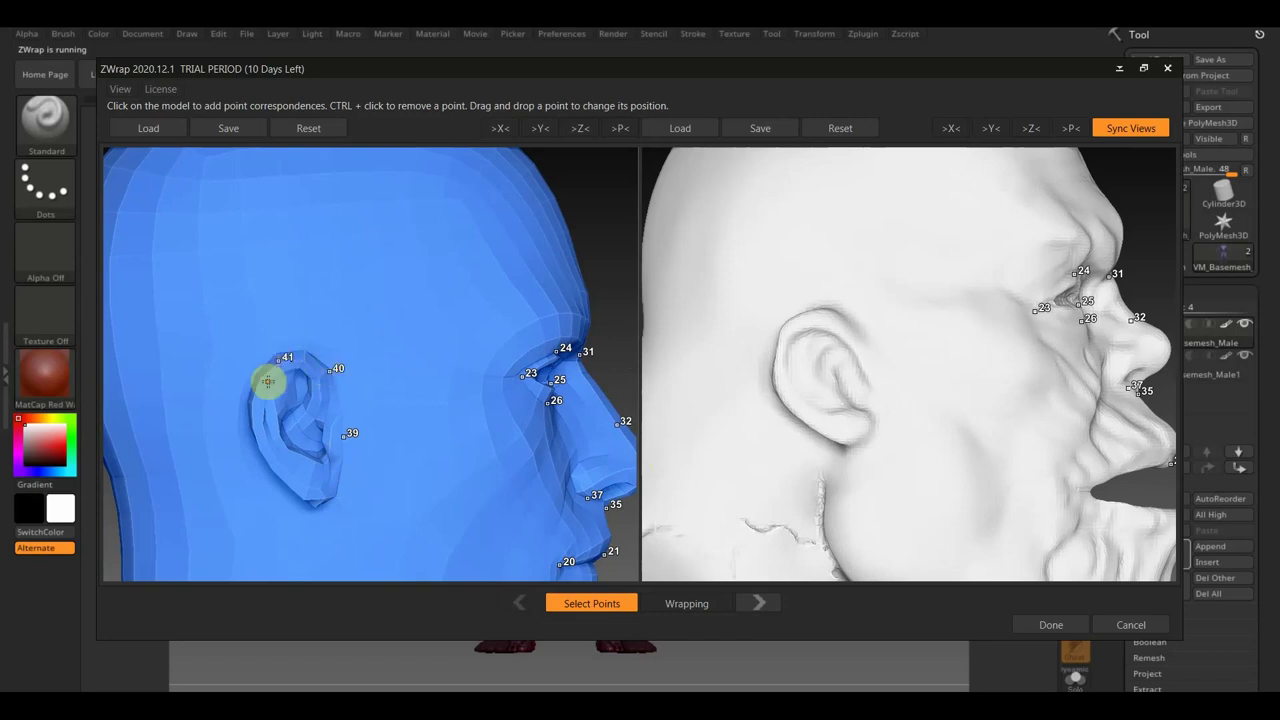
{"action": "left_click", "coordinate": [256, 414]}
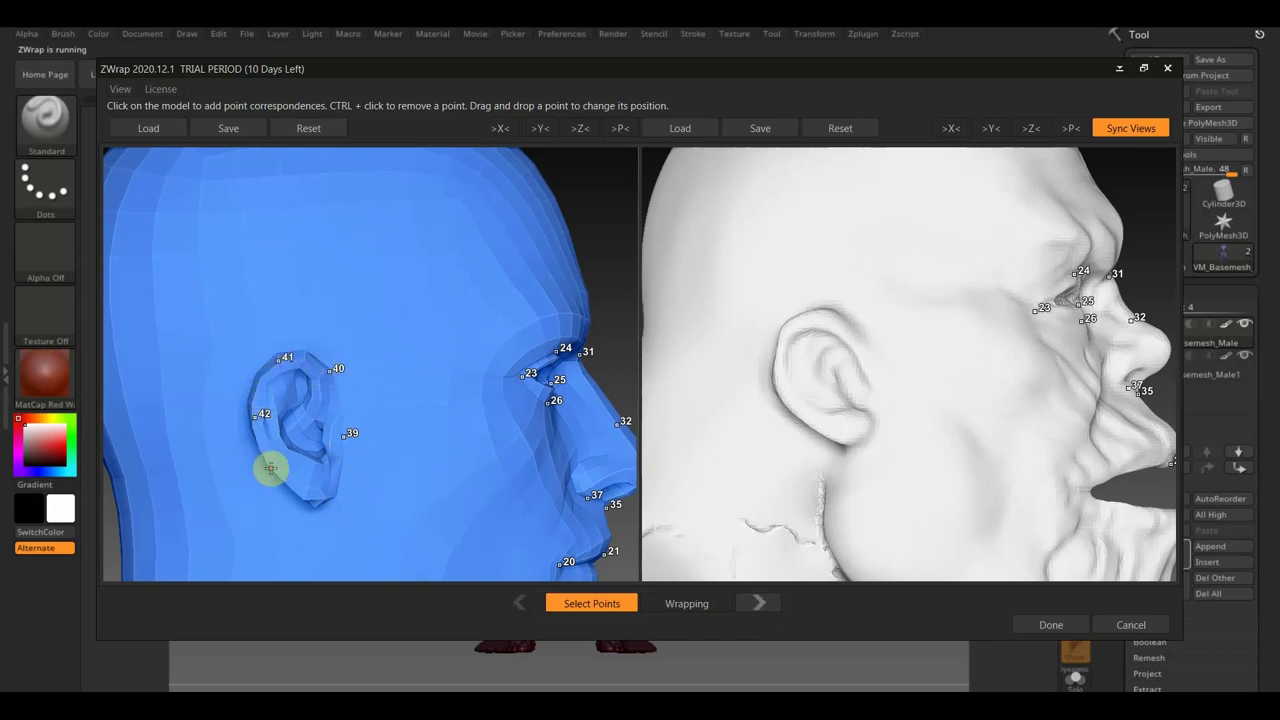
{"action": "left_click", "coordinate": [280, 470]}
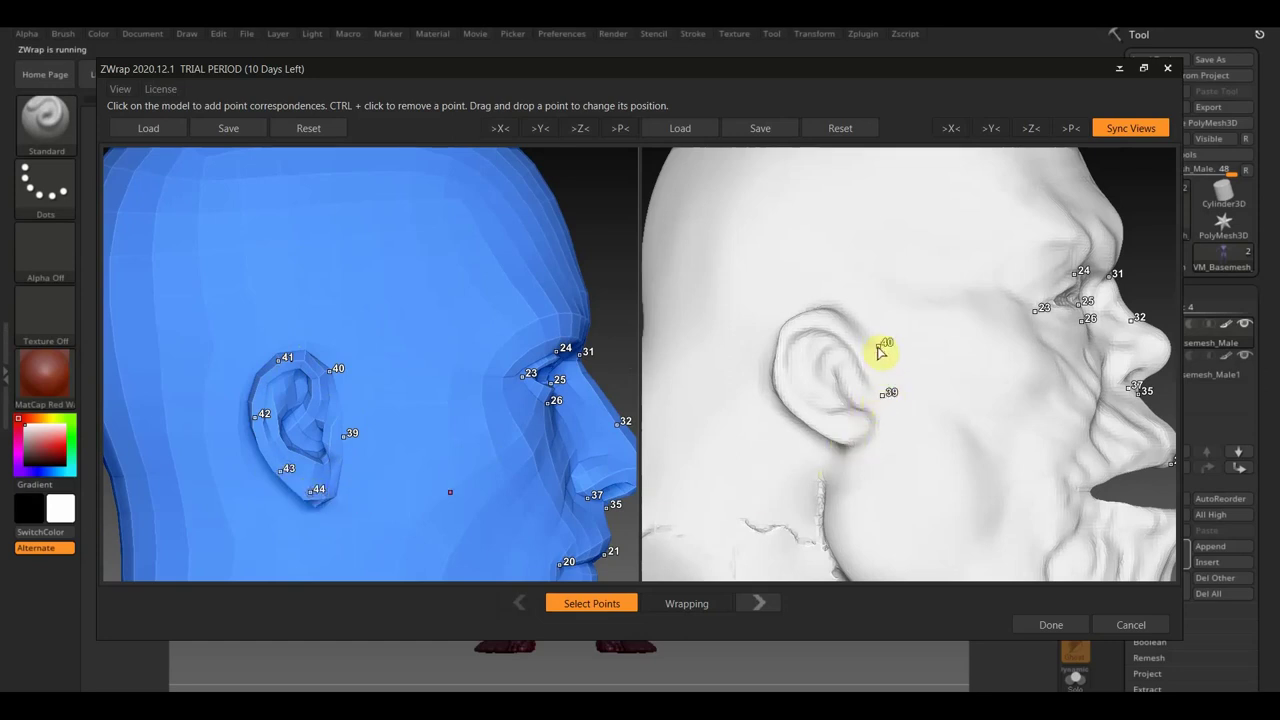
{"action": "left_click", "coordinate": [812, 319]}
{"action": "left_click", "coordinate": [785, 392]}
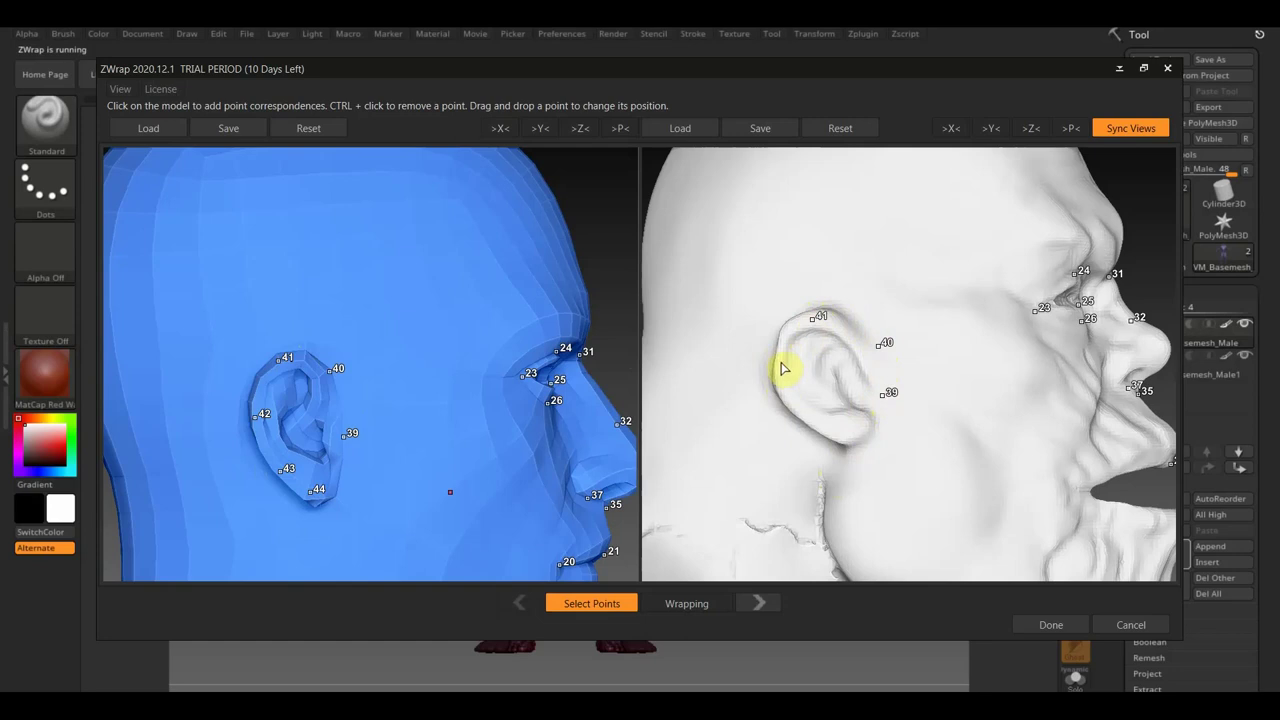
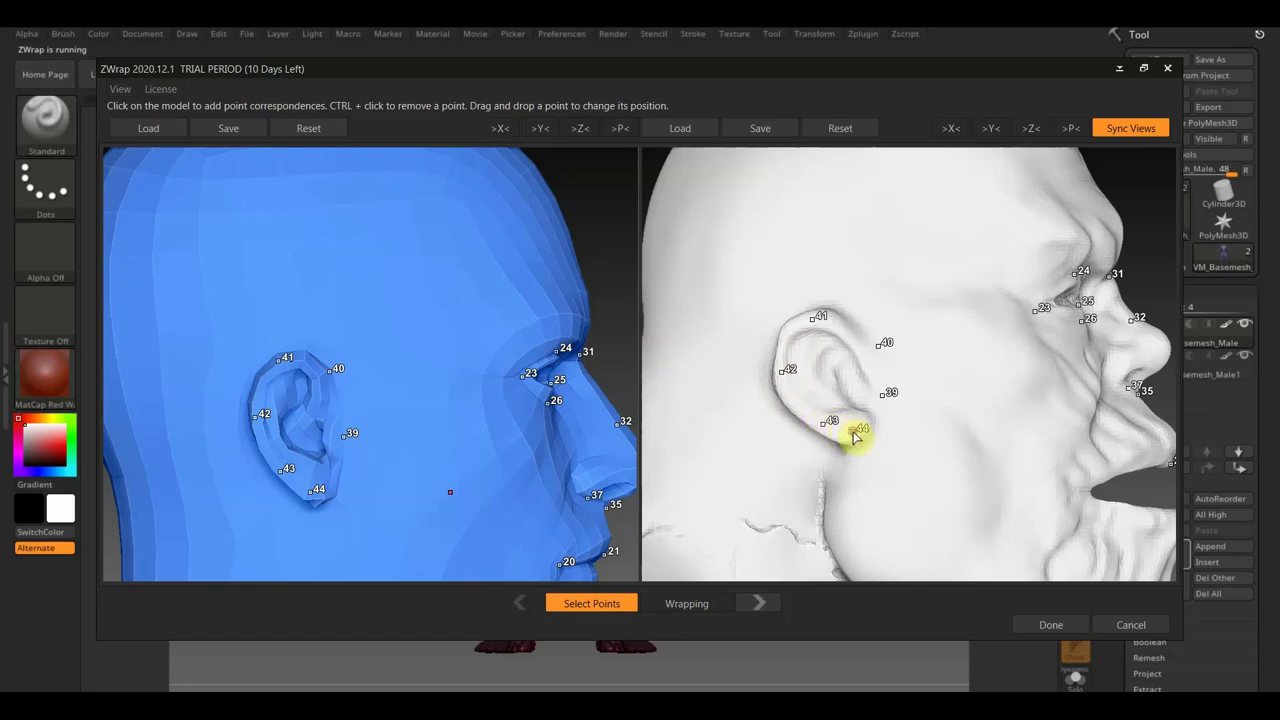
- Place ear points 45–49 on the base mesh and match them on the sculpt's ear
{"action": "left_click_drag", "start_coordinate": [608, 254], "coordinate": [459, 268]}
{"action": "left_click", "coordinate": [334, 420]}
{"action": "left_click", "coordinate": [344, 359]}
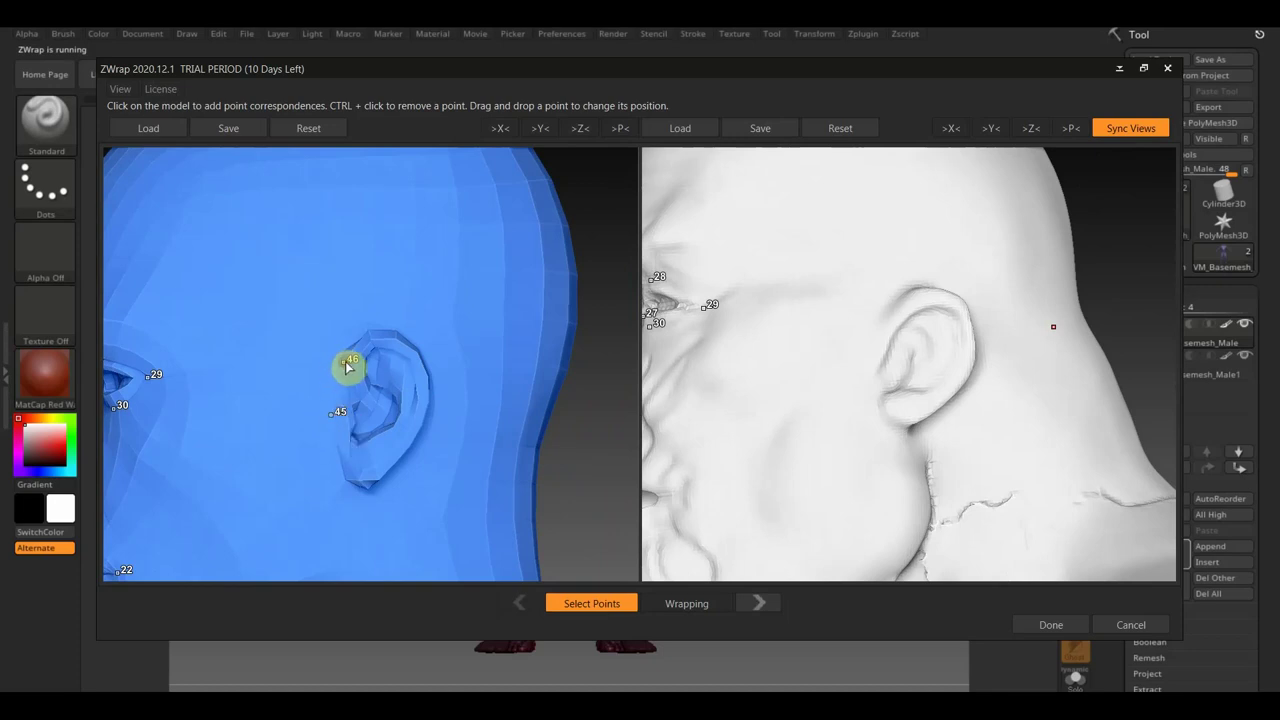
{"action": "left_click", "coordinate": [407, 347]}
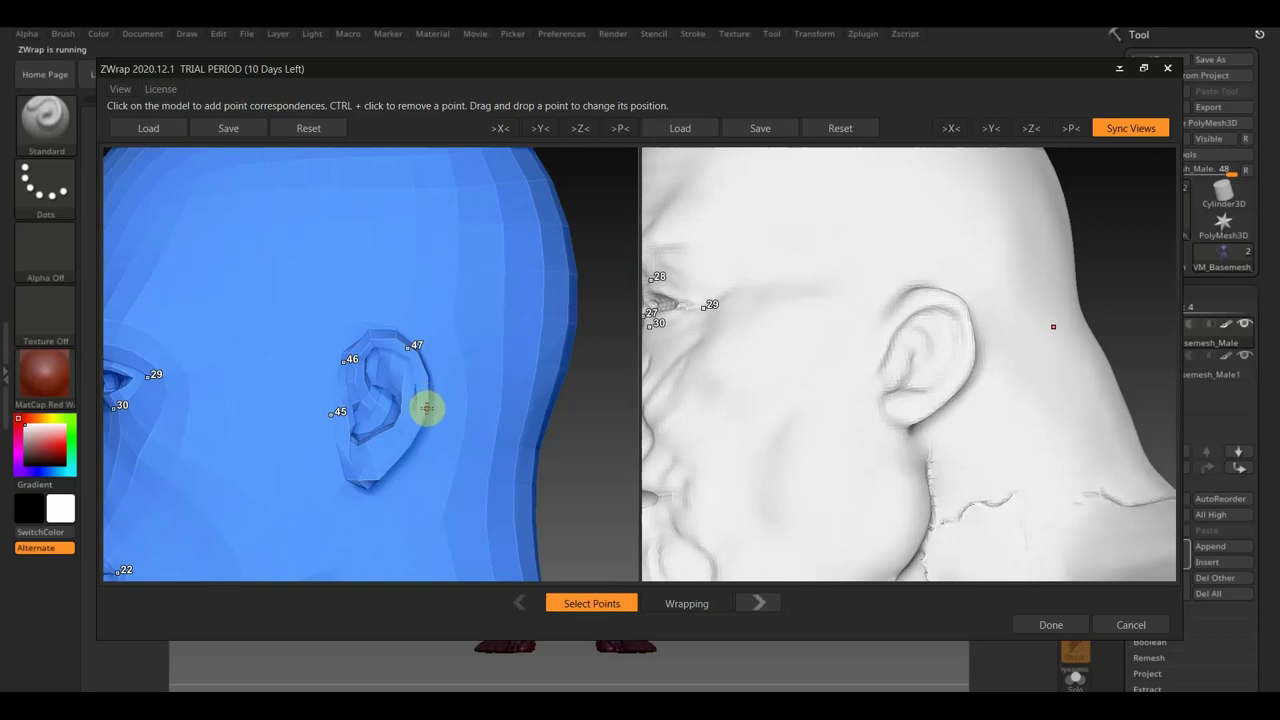
{"action": "left_click", "coordinate": [425, 410]}
{"action": "left_click", "coordinate": [377, 467]}
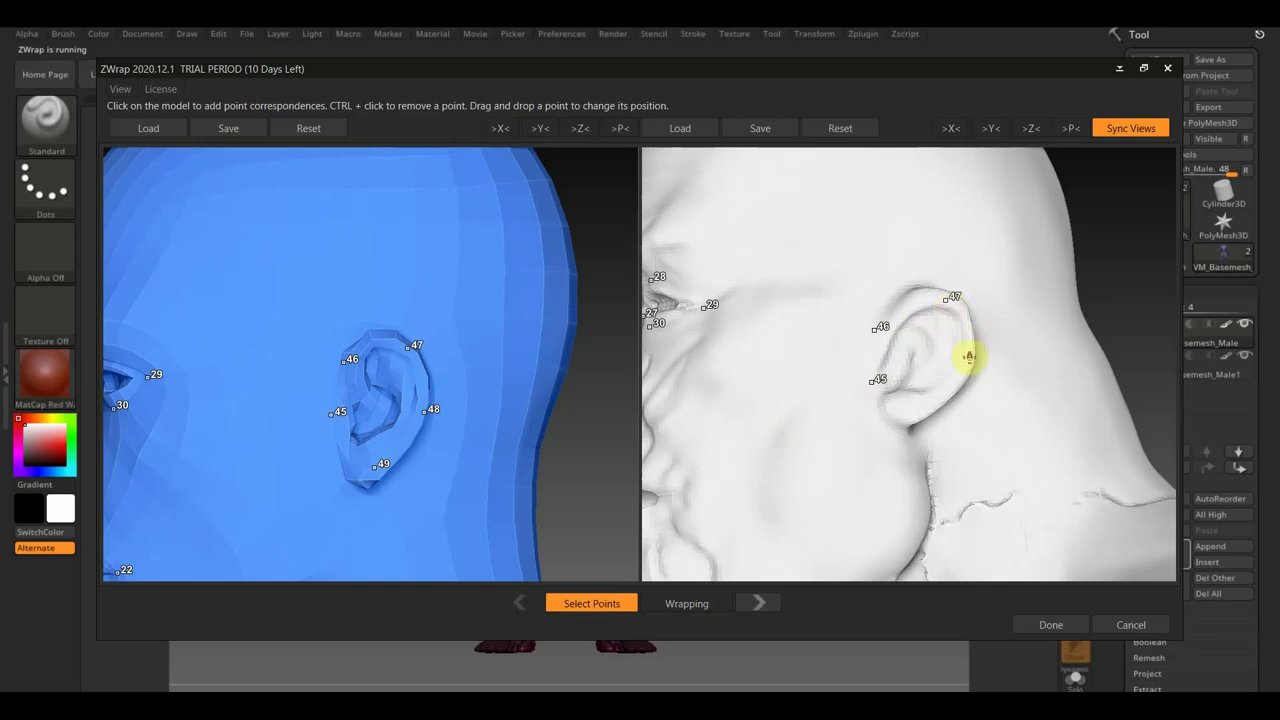
{"action": "left_click", "coordinate": [970, 355]}
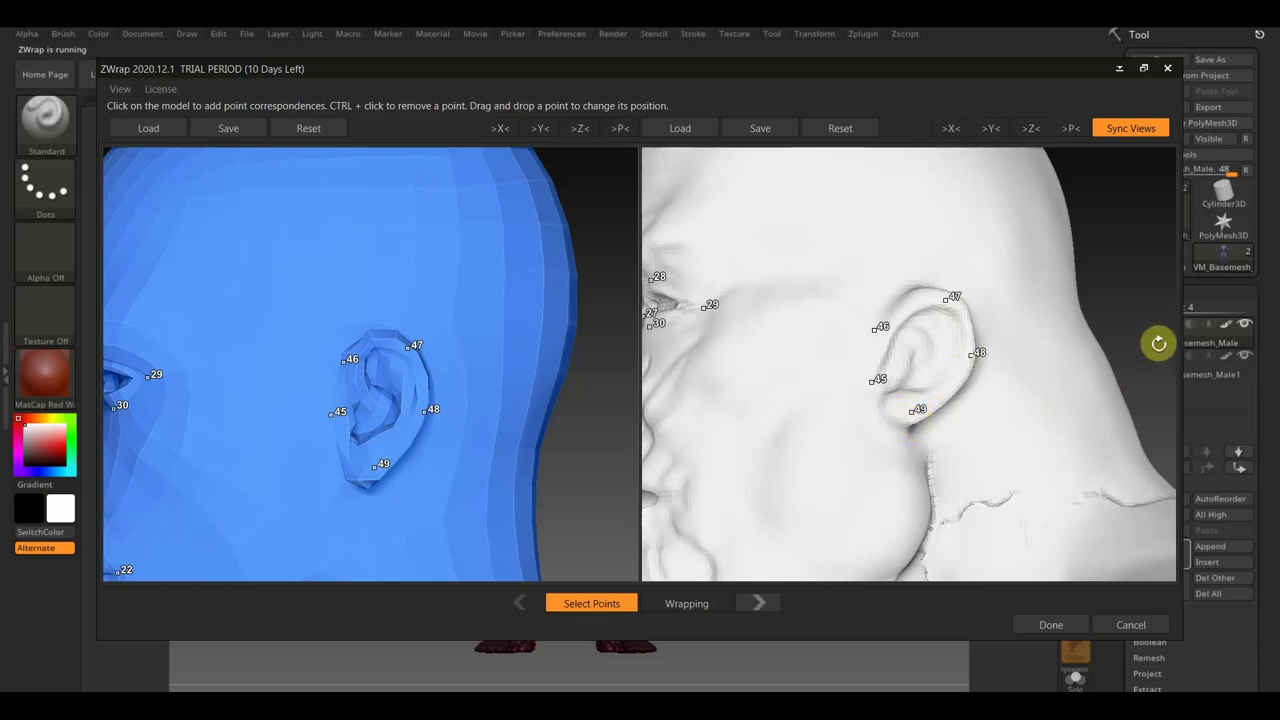
{"action": "scroll", "coordinate": [1154, 349], "scroll_direction": "down", "scroll_amount": 3}
- Frame both upper torsos from the front and mark point 50 on the base mesh's arm
{"action": "scroll", "coordinate": [1106, 283], "scroll_direction": "down", "scroll_amount": 3}
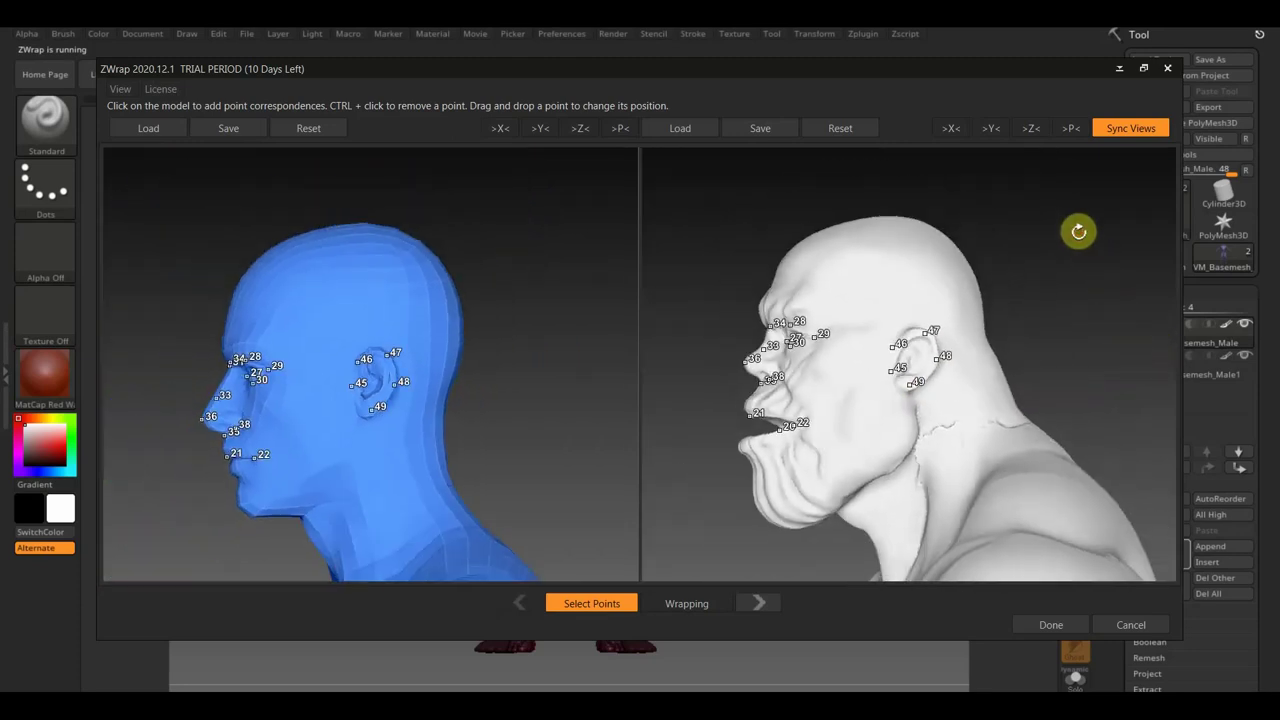
{"action": "scroll", "coordinate": [1077, 231], "scroll_direction": "down", "scroll_amount": 2}
{"action": "mouse_move", "coordinate": [1128, 292]}
{"action": "left_mouse_down"}
{"action": "mouse_move", "coordinate": [1143, 283]}
{"action": "mouse_move", "coordinate": [1085, 318]}
{"action": "left_mouse_up"}
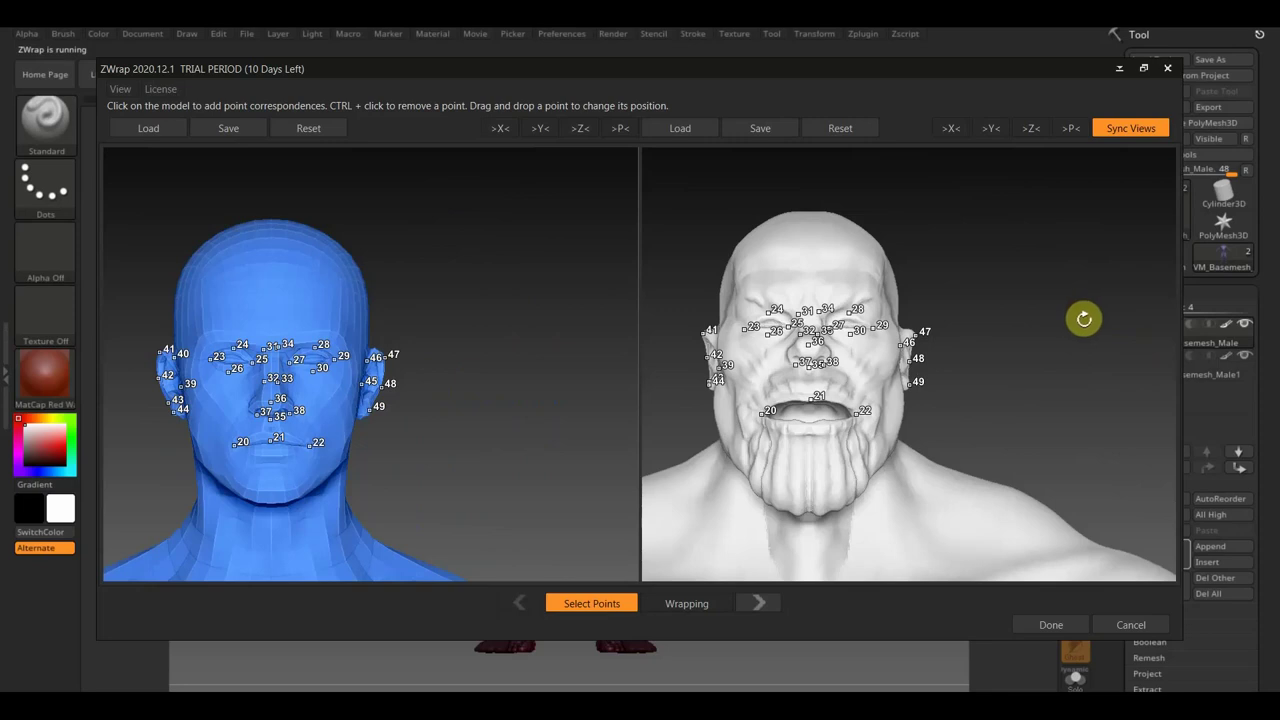
{"action": "mouse_move", "coordinate": [552, 434]}
{"action": "middle_mouse_down"}
{"action": "mouse_move", "coordinate": [552, 286]}
{"action": "mouse_move", "coordinate": [602, 336]}
{"action": "middle_mouse_up"}
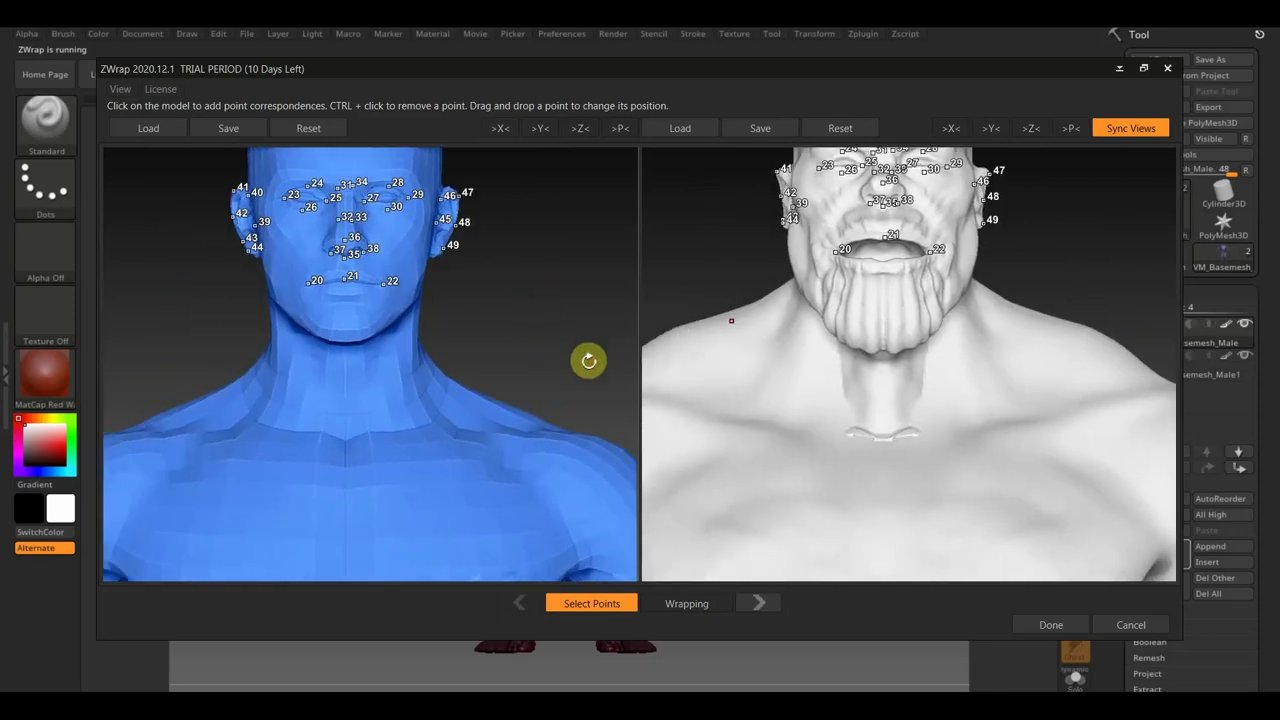
{"action": "scroll", "coordinate": [563, 286], "scroll_direction": "down", "scroll_amount": 5}
{"action": "middle_click_drag", "start_coordinate": [543, 240], "coordinate": [629, 281]}
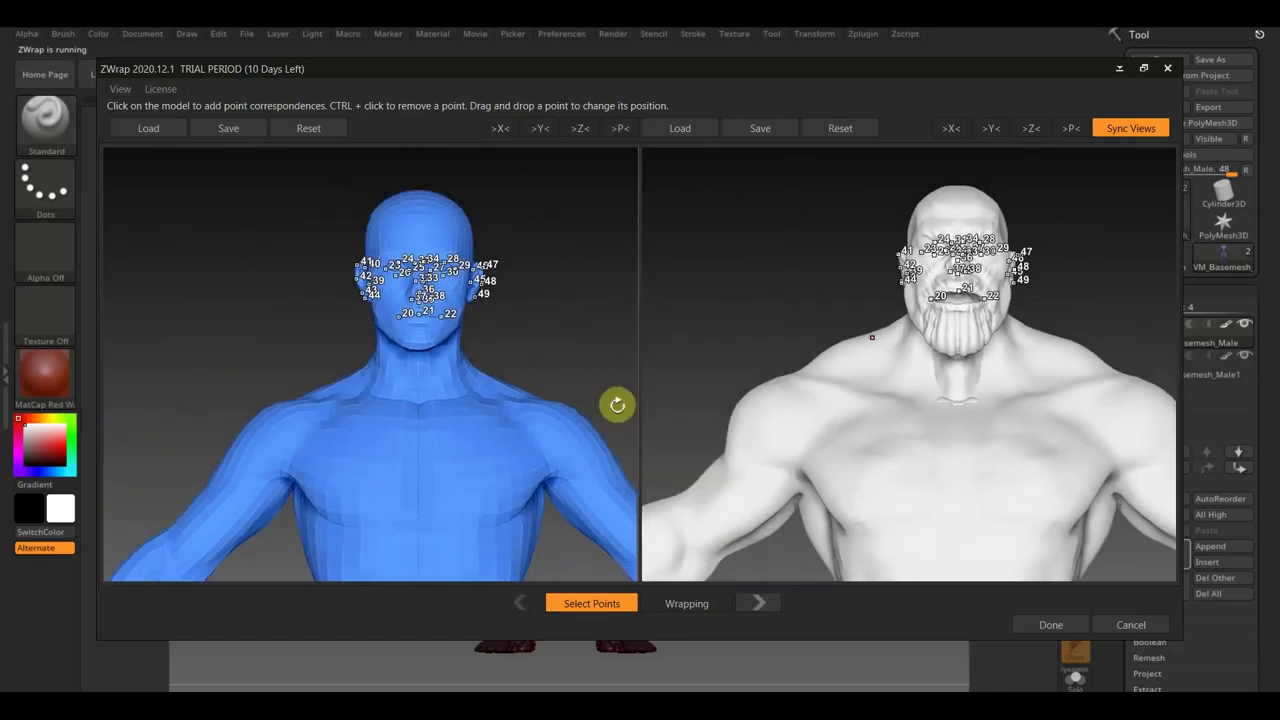
{"action": "left_click", "coordinate": [201, 493]}
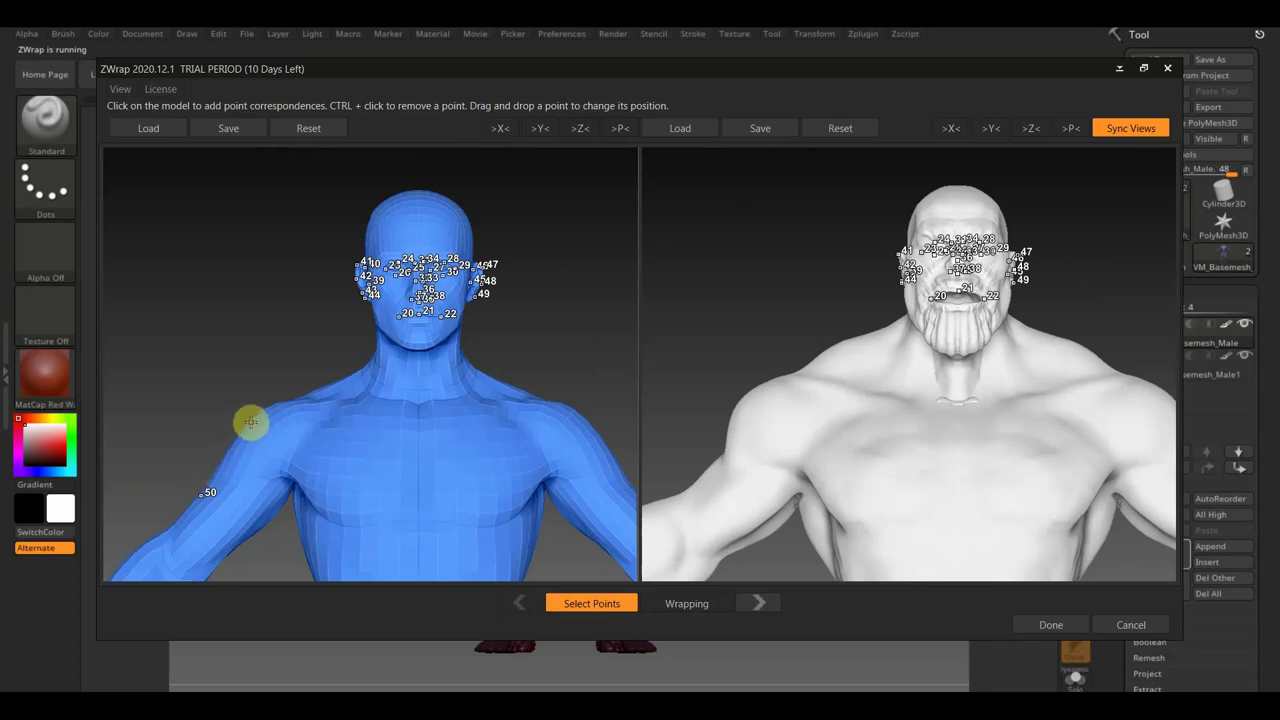
- Place points 50–55 up the arm, over the shoulder and toward the neck
{"action": "mouse_move", "coordinate": [231, 371]}
{"action": "left_mouse_down"}
{"action": "mouse_move", "coordinate": [270, 400]}
{"action": "mouse_move", "coordinate": [211, 363]}
{"action": "mouse_move", "coordinate": [300, 289]}
{"action": "left_mouse_up"}
{"action": "scroll", "coordinate": [234, 369], "scroll_direction": "up", "scroll_amount": 3}
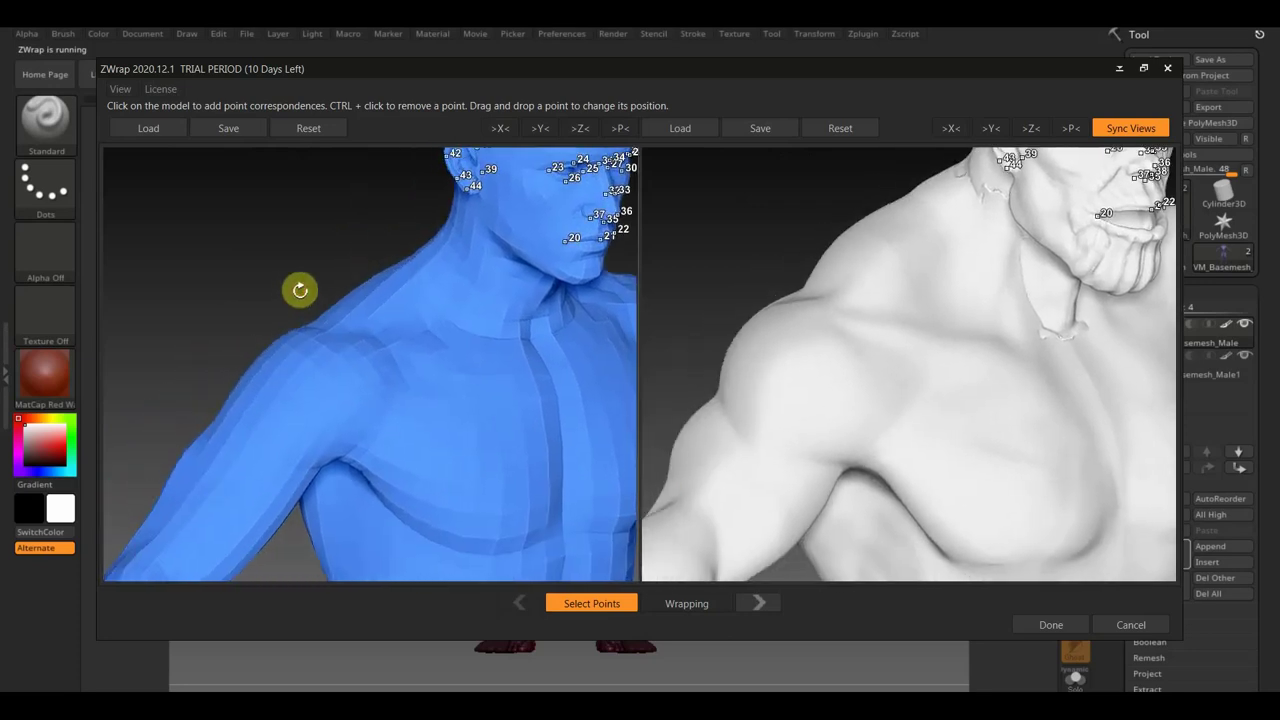
{"action": "left_click", "coordinate": [202, 477]}
{"action": "left_click", "coordinate": [227, 440]}
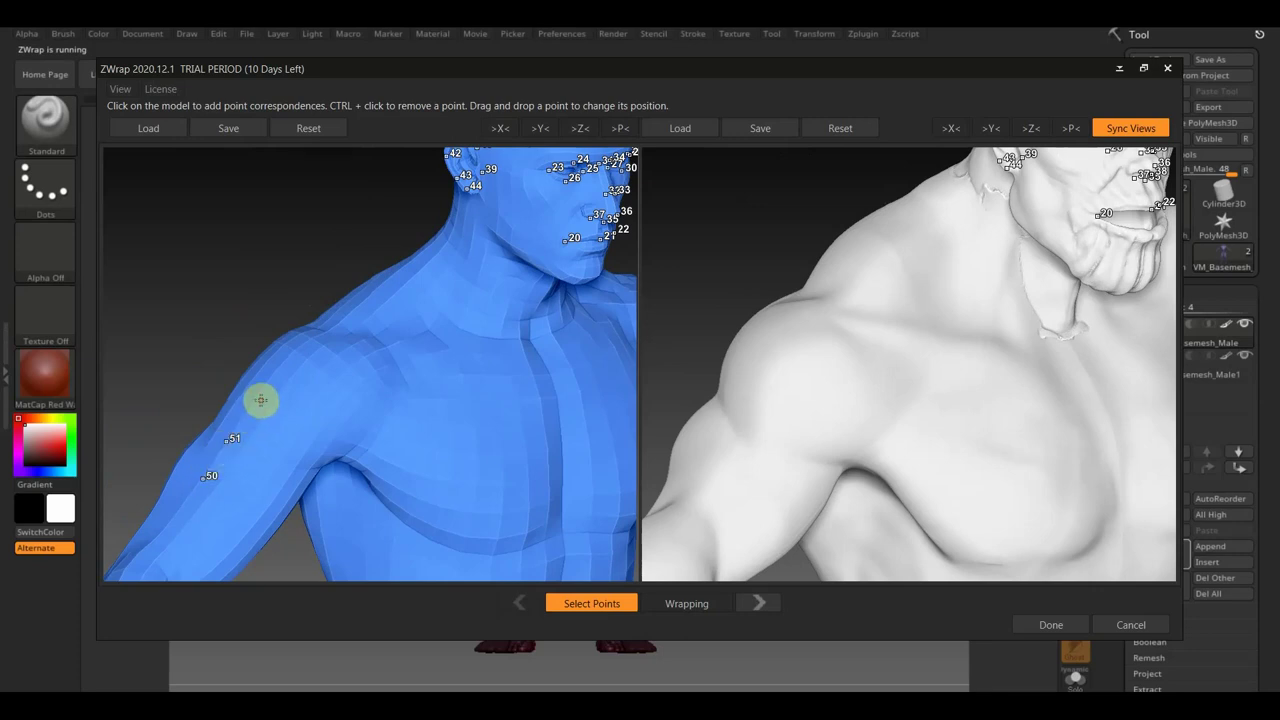
{"action": "left_click", "coordinate": [279, 370]}
{"action": "left_click", "coordinate": [325, 331]}
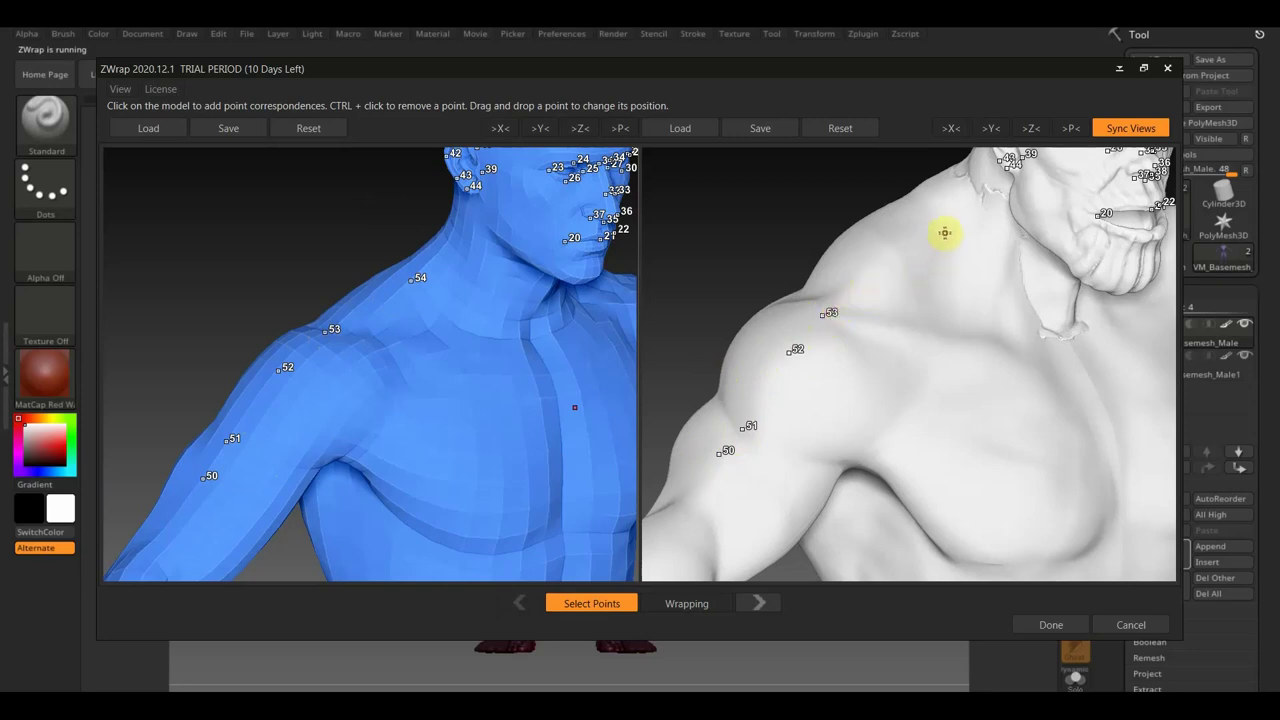
{"action": "left_click_drag", "start_coordinate": [223, 363], "coordinate": [152, 318]}
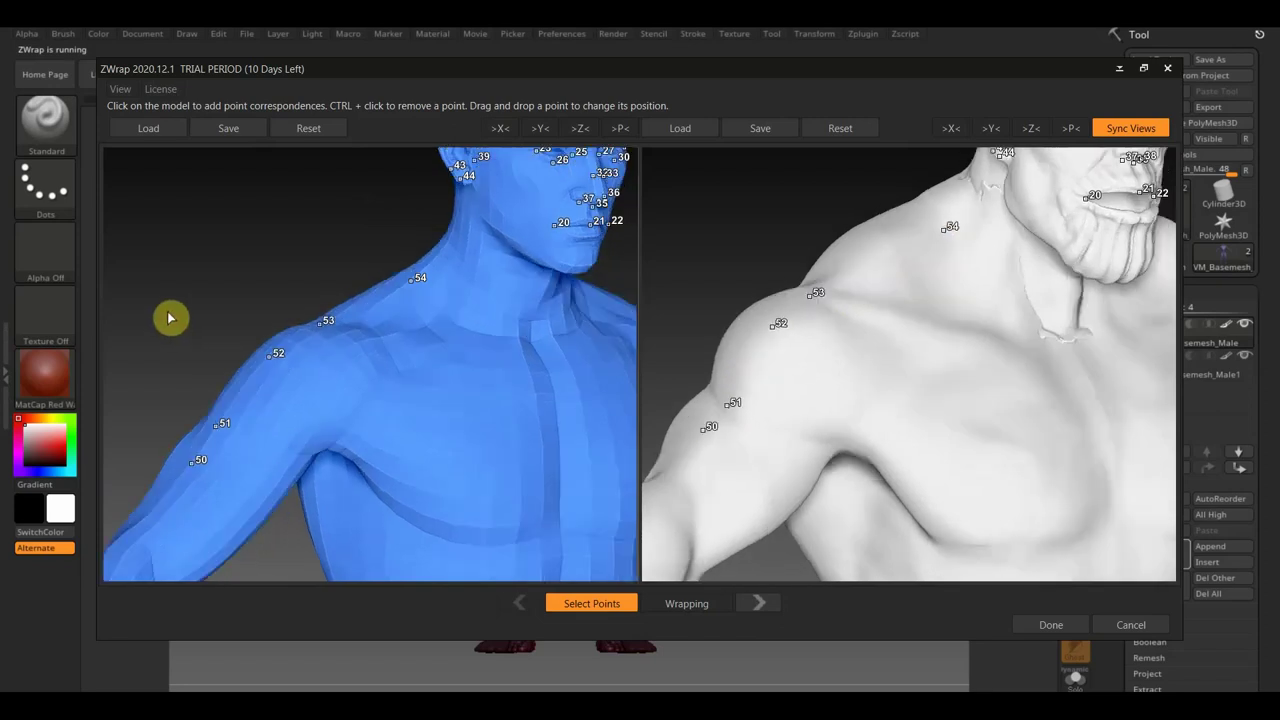
{"action": "left_click", "coordinate": [368, 293]}
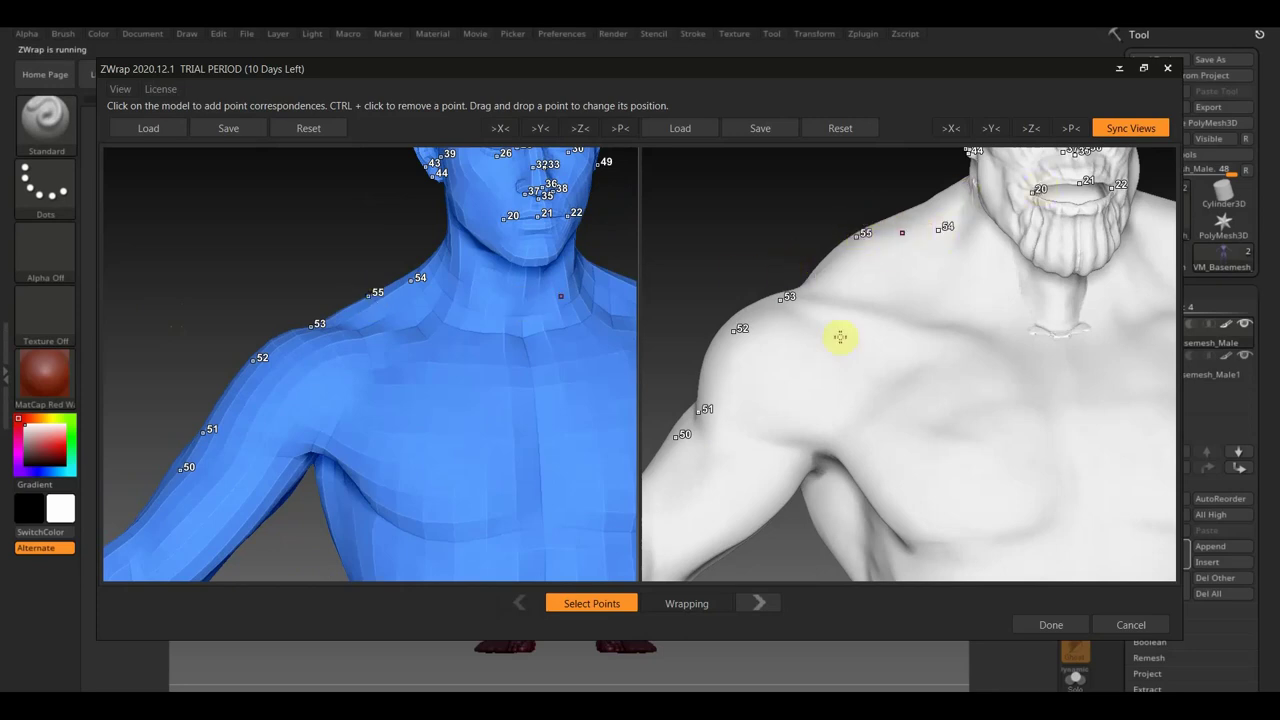
{"action": "left_click_drag", "start_coordinate": [674, 305], "coordinate": [702, 245]}
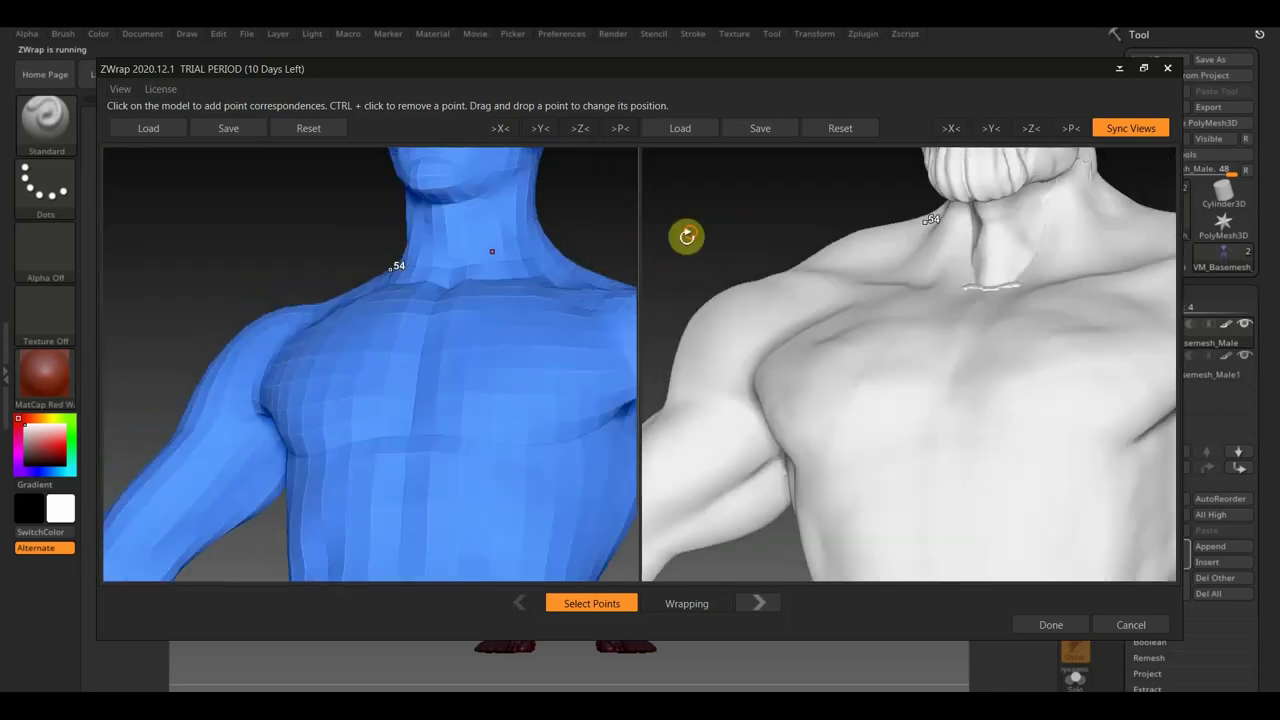
{"action": "scroll", "coordinate": [303, 249], "scroll_direction": "down", "scroll_amount": 5}
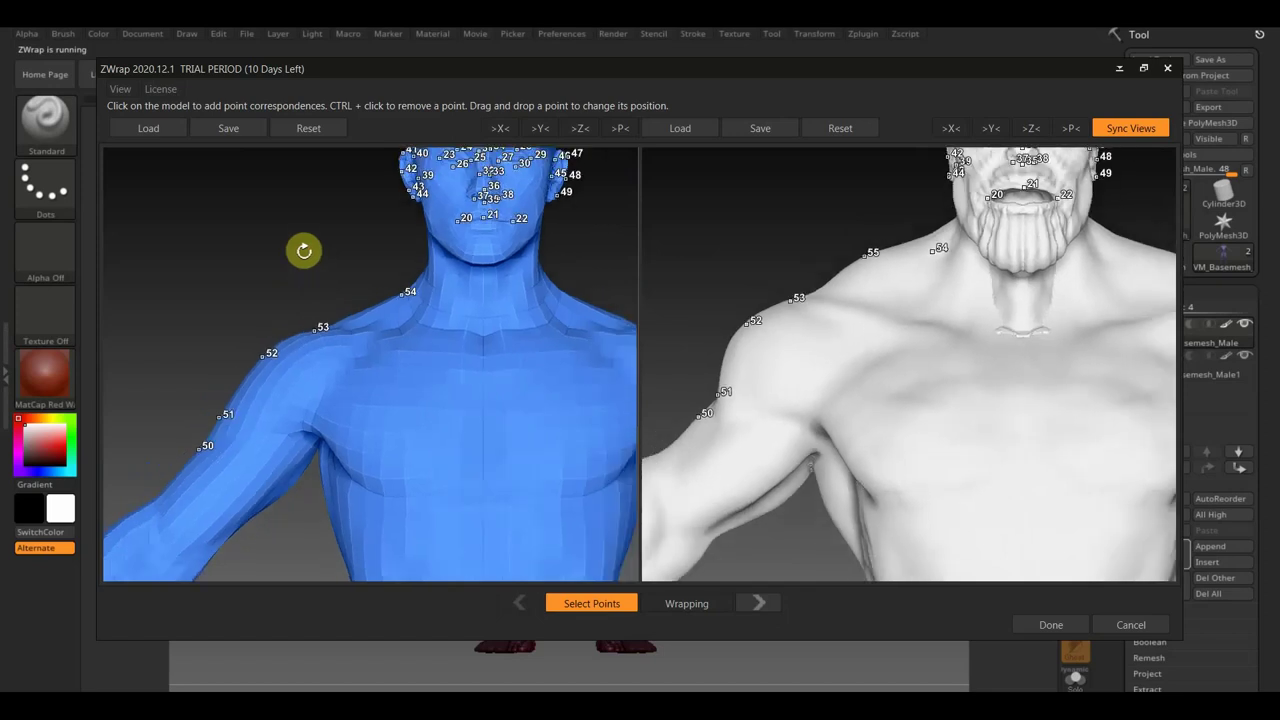
{"action": "mouse_move", "coordinate": [551, 294]}
{"action": "left_mouse_down"}
{"action": "mouse_move", "coordinate": [524, 366]}
{"action": "mouse_move", "coordinate": [520, 315]}
{"action": "left_mouse_up"}
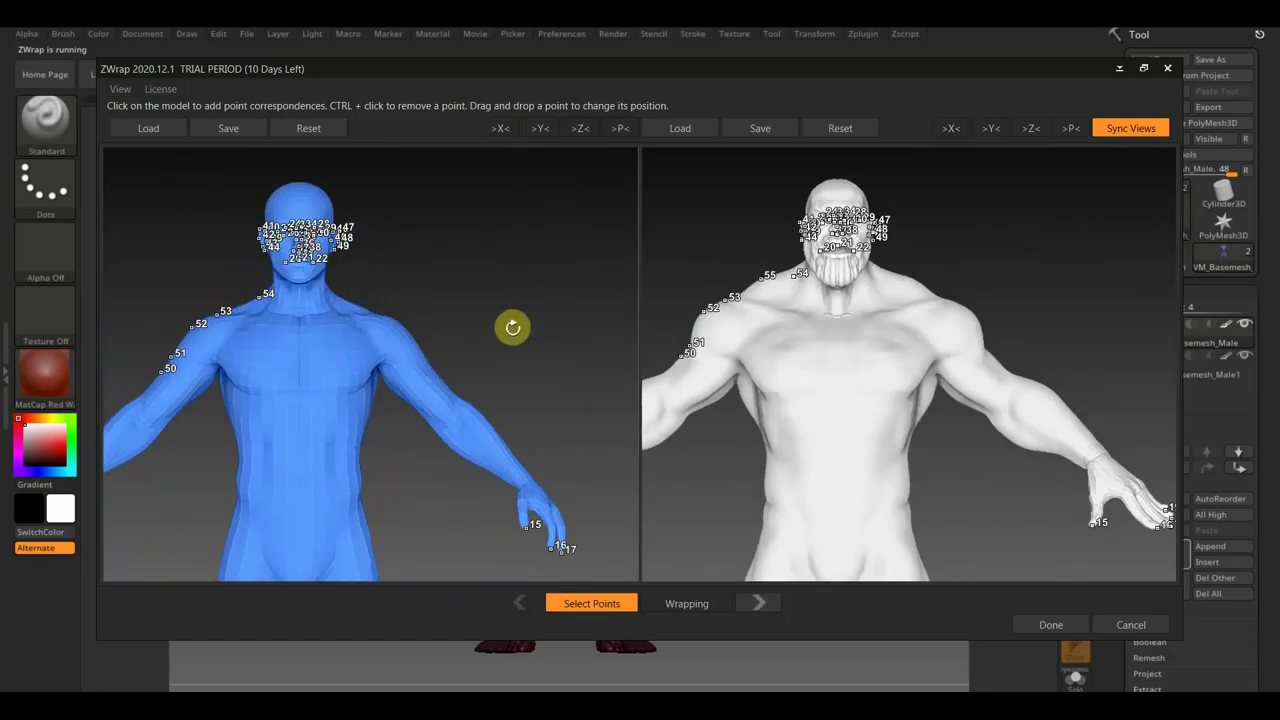
- Place points 56–60 along the other arm, shoulder and neck base on the base mesh
{"action": "scroll", "coordinate": [520, 315], "scroll_direction": "up", "scroll_amount": 2}
{"action": "scroll", "coordinate": [530, 325], "scroll_direction": "up", "scroll_amount": 2}
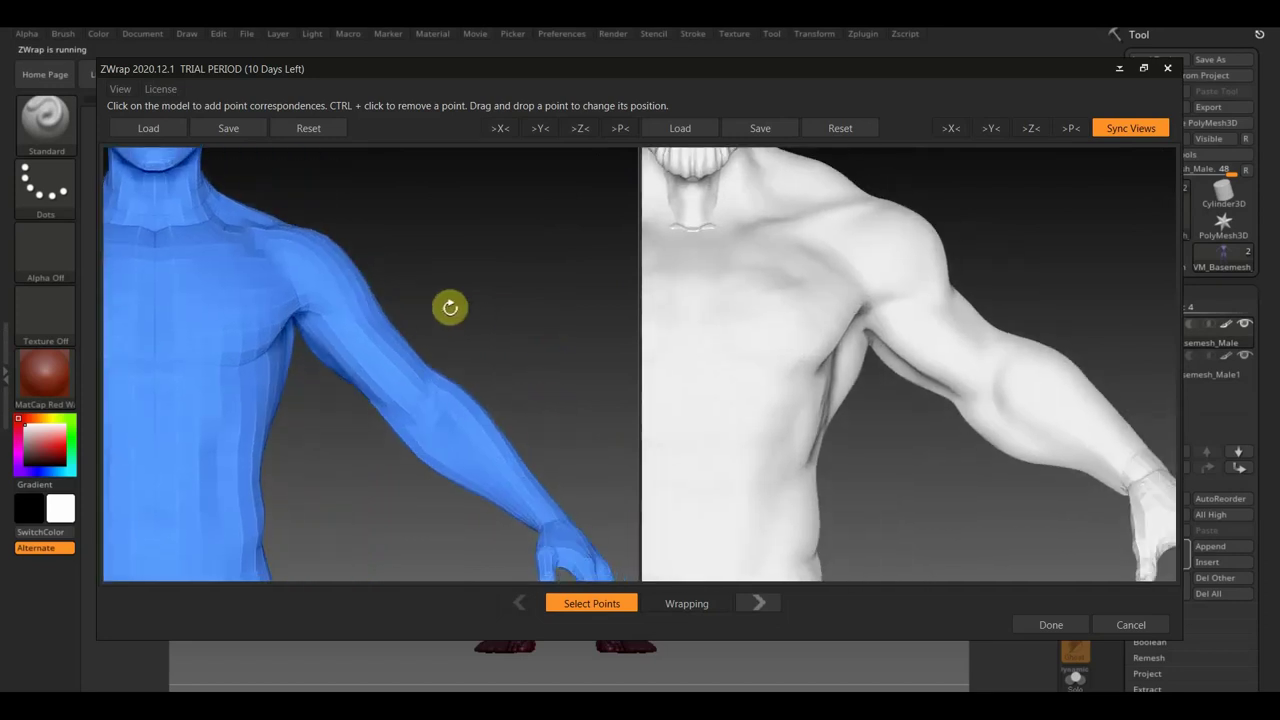
{"action": "scroll", "coordinate": [449, 306], "scroll_direction": "up", "scroll_amount": 3}
{"action": "middle_click_drag", "start_coordinate": [438, 312], "coordinate": [466, 343]}
{"action": "scroll", "coordinate": [486, 363], "scroll_direction": "up", "scroll_amount": 1}
{"action": "scroll", "coordinate": [457, 380], "scroll_direction": "up", "scroll_amount": 2}
{"action": "scroll", "coordinate": [430, 362], "scroll_direction": "up", "scroll_amount": 2}
{"action": "scroll", "coordinate": [430, 362], "scroll_direction": "down", "scroll_amount": 2}
{"action": "scroll", "coordinate": [489, 357], "scroll_direction": "down", "scroll_amount": 2}
{"action": "mouse_move", "coordinate": [480, 346]}
{"action": "left_mouse_down"}
{"action": "mouse_move", "coordinate": [494, 380]}
{"action": "mouse_move", "coordinate": [479, 371]}
{"action": "mouse_move", "coordinate": [466, 343]}
{"action": "mouse_move", "coordinate": [500, 374]}
{"action": "mouse_move", "coordinate": [480, 389]}
{"action": "mouse_move", "coordinate": [552, 287]}
{"action": "left_mouse_up"}
{"action": "left_click_drag", "start_coordinate": [543, 380], "coordinate": [538, 377]}
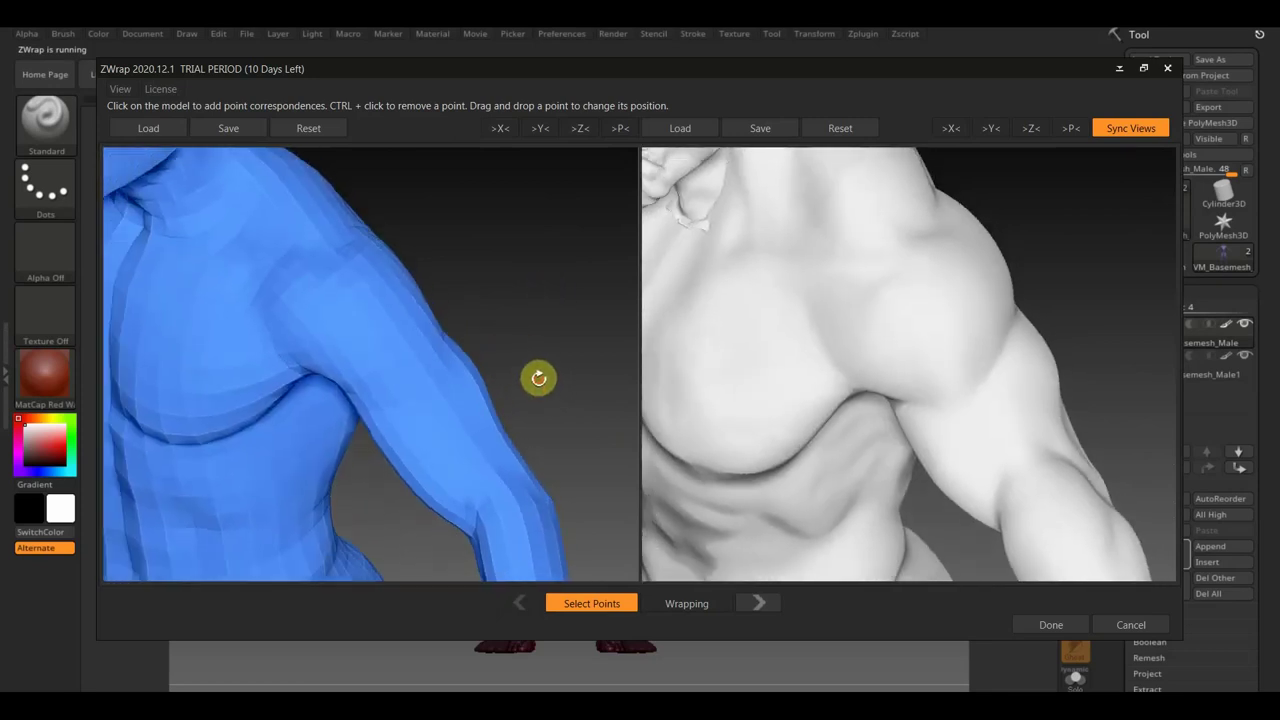
{"action": "left_click", "coordinate": [455, 417]}
{"action": "left_click", "coordinate": [426, 370]}
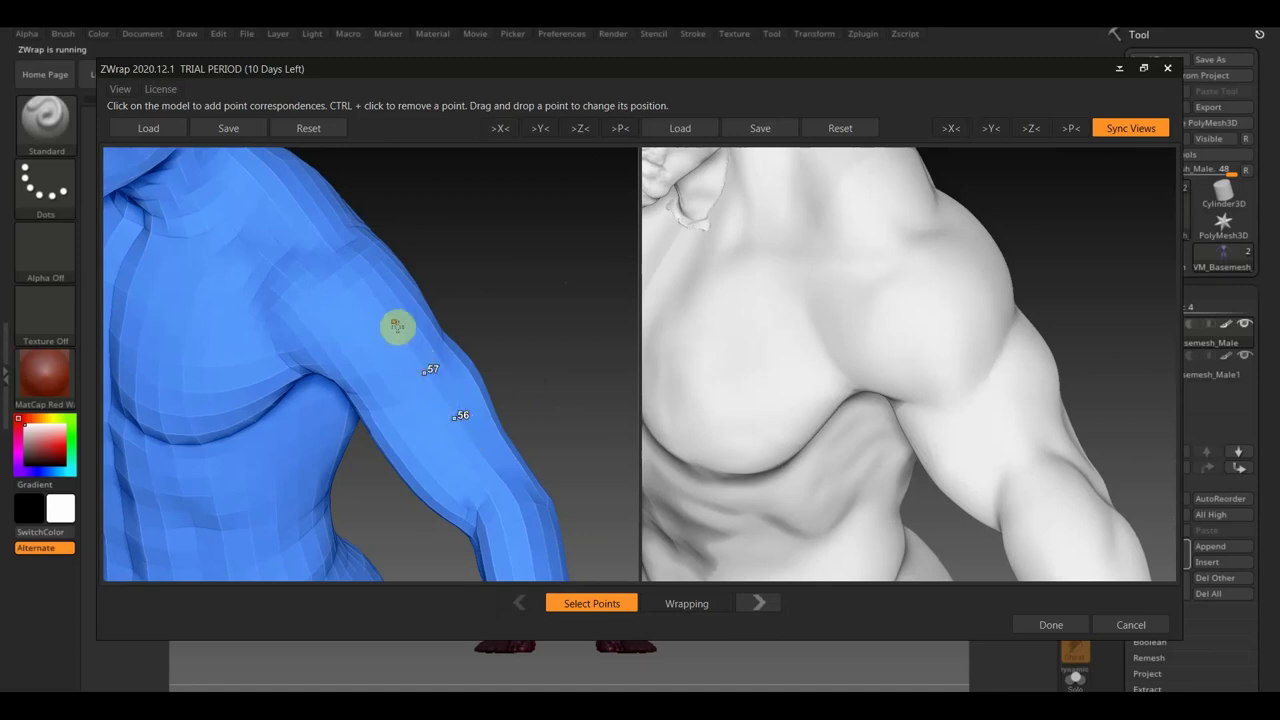
{"action": "left_click", "coordinate": [366, 276]}
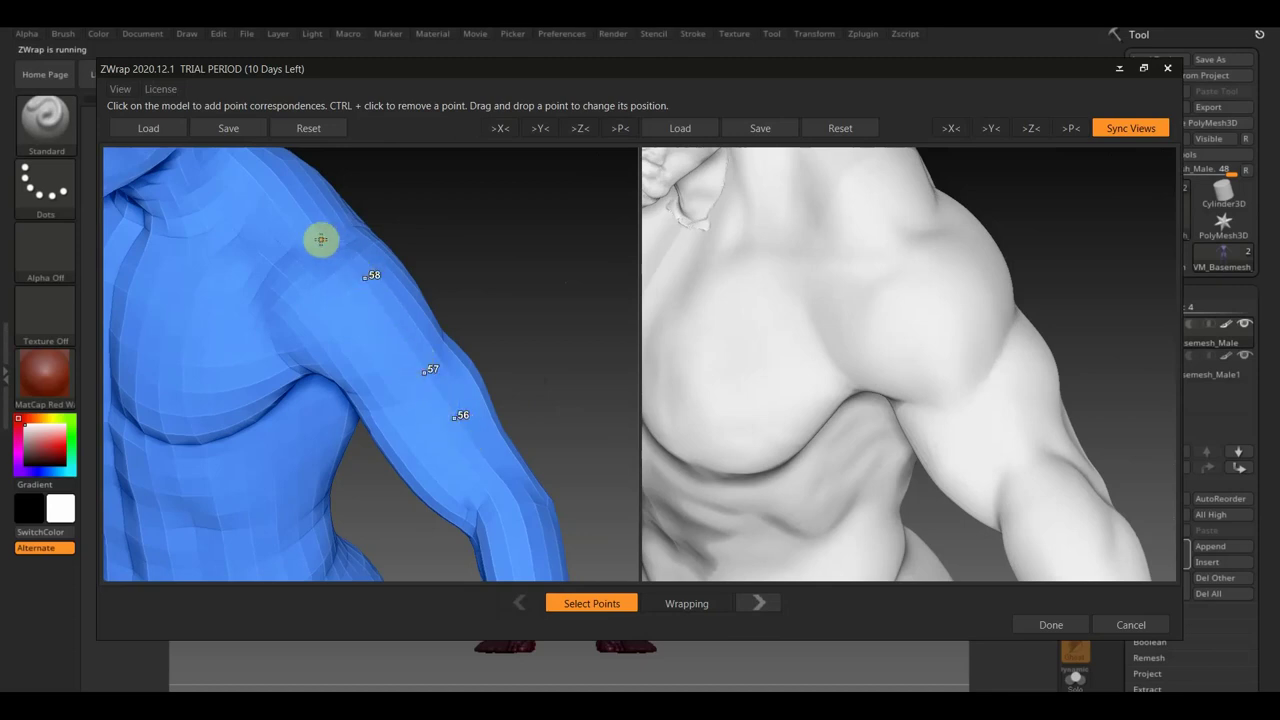
{"action": "left_click", "coordinate": [337, 249]}
{"action": "left_click", "coordinate": [255, 178]}
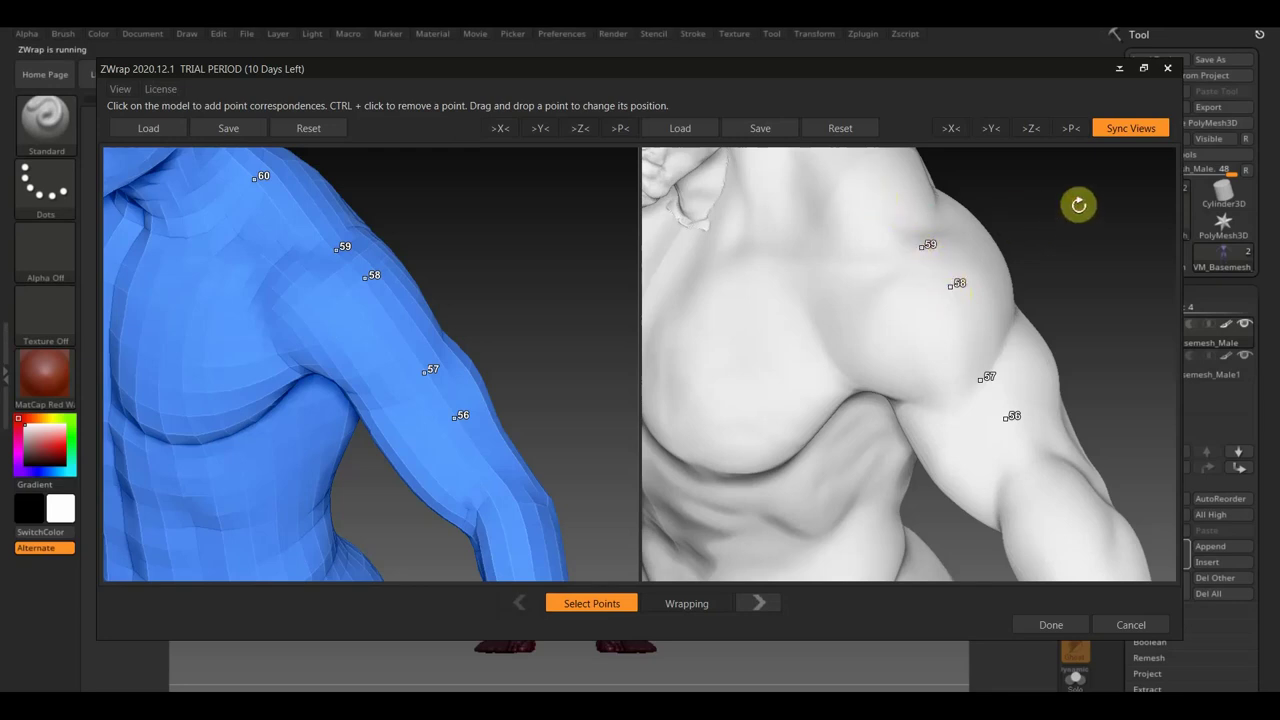
- Mark point 61 on the blue shoulder and match it on the sculpt's shoulder
{"action": "left_click_drag", "start_coordinate": [1077, 203], "coordinate": [1097, 296]}
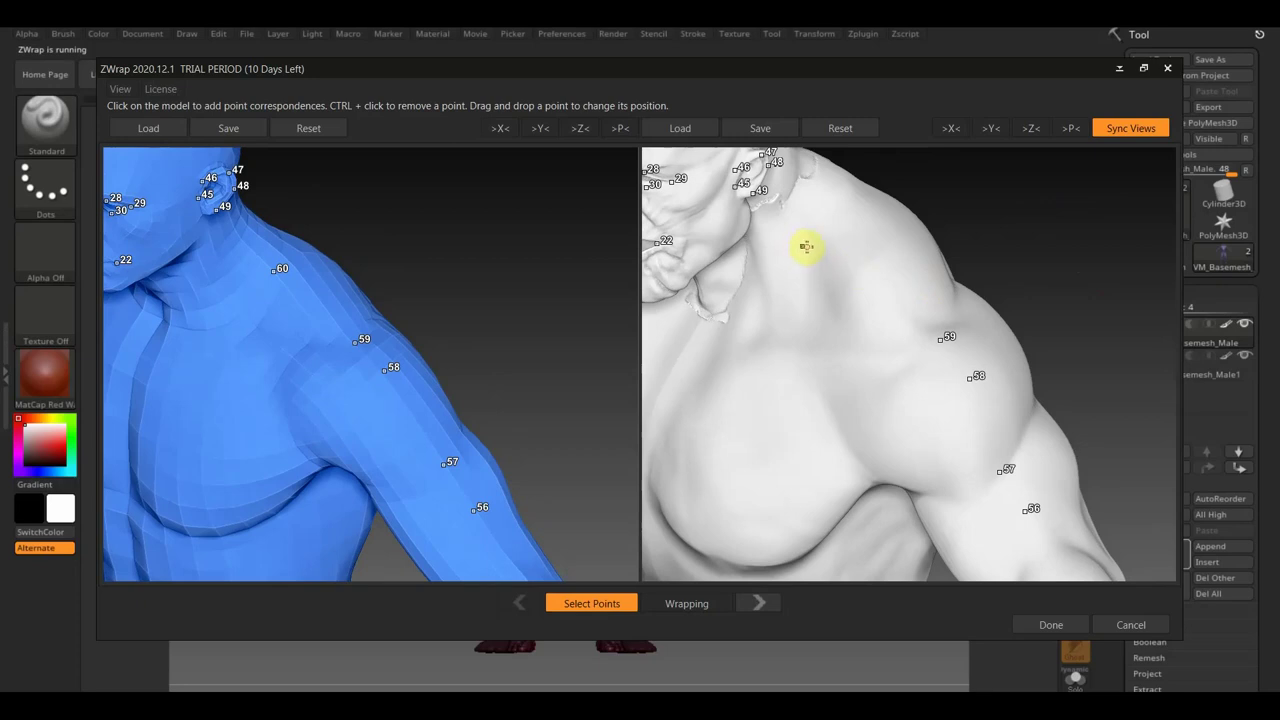
{"action": "left_click_drag", "start_coordinate": [1020, 218], "coordinate": [1070, 229]}
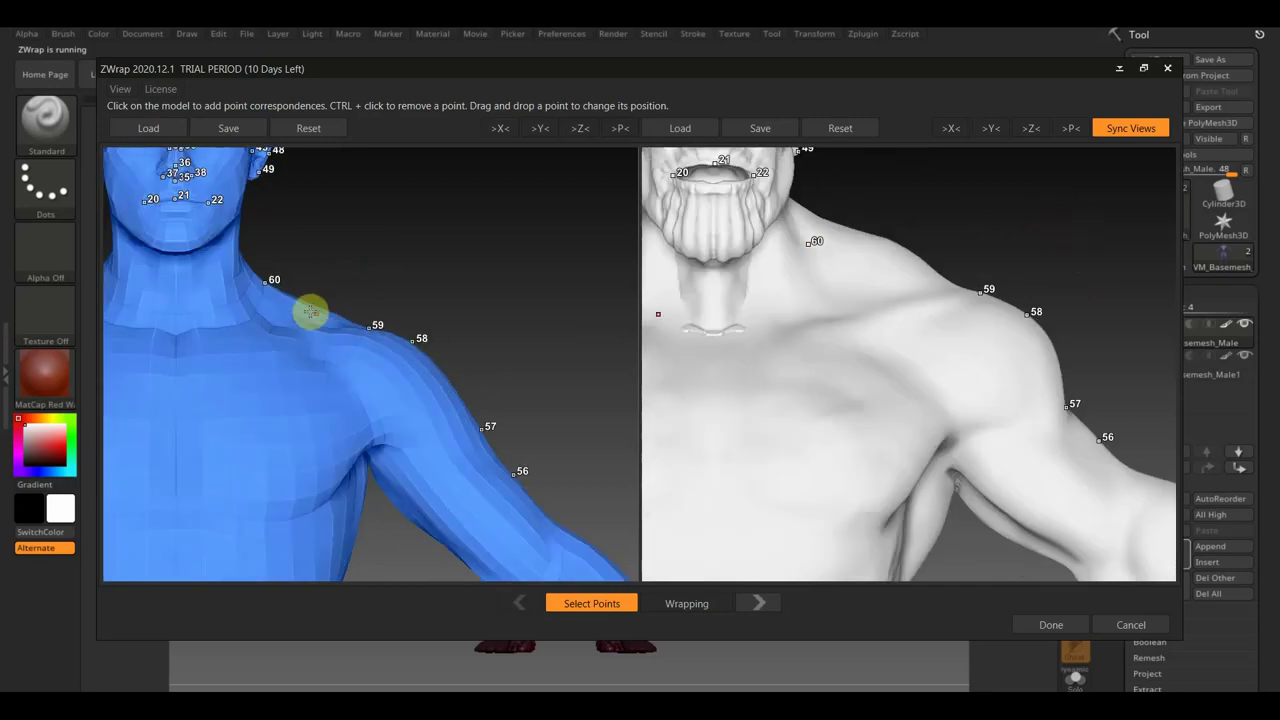
{"action": "left_click", "coordinate": [300, 300]}
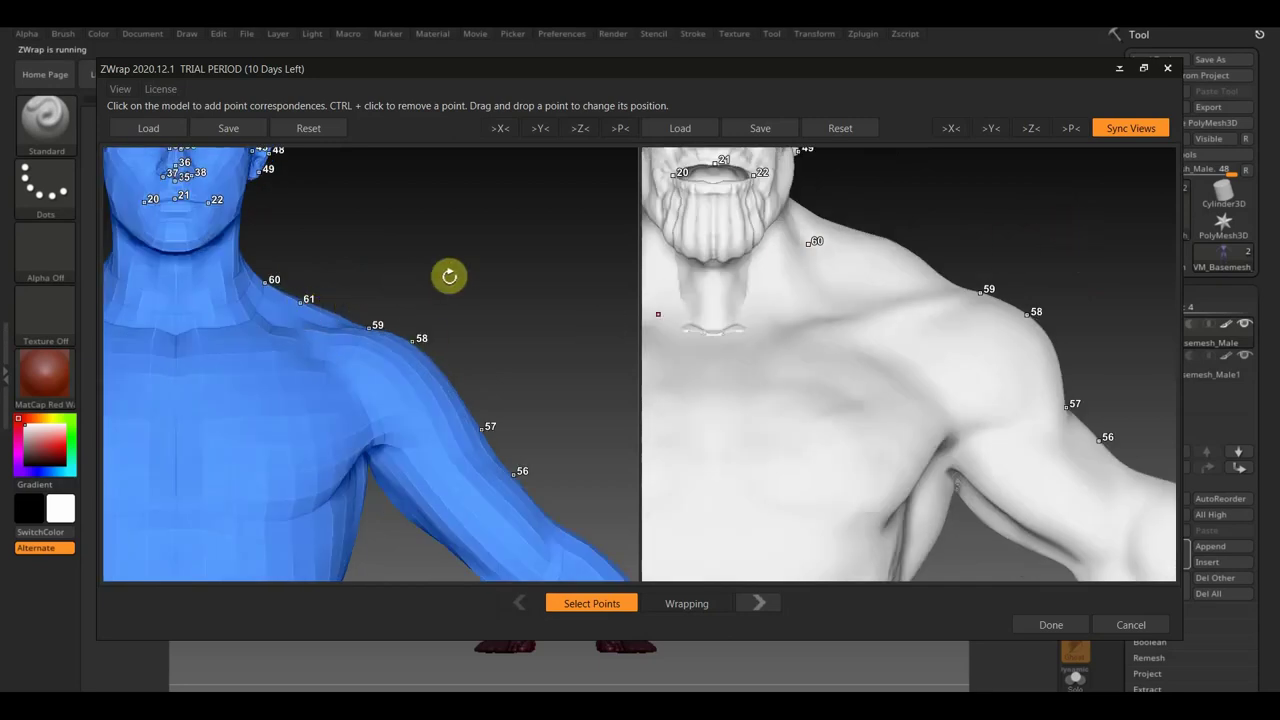
{"action": "left_click", "coordinate": [891, 240]}
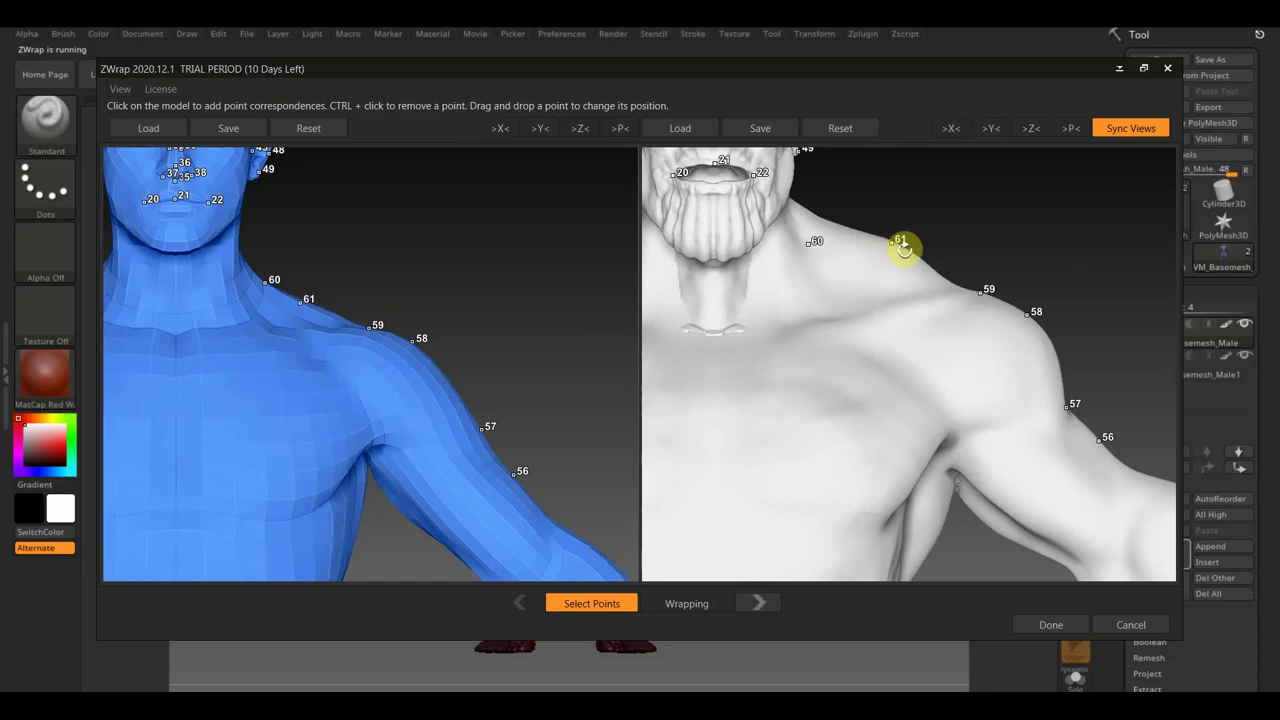
{"action": "scroll", "coordinate": [549, 345], "scroll_direction": "down", "scroll_amount": 3}
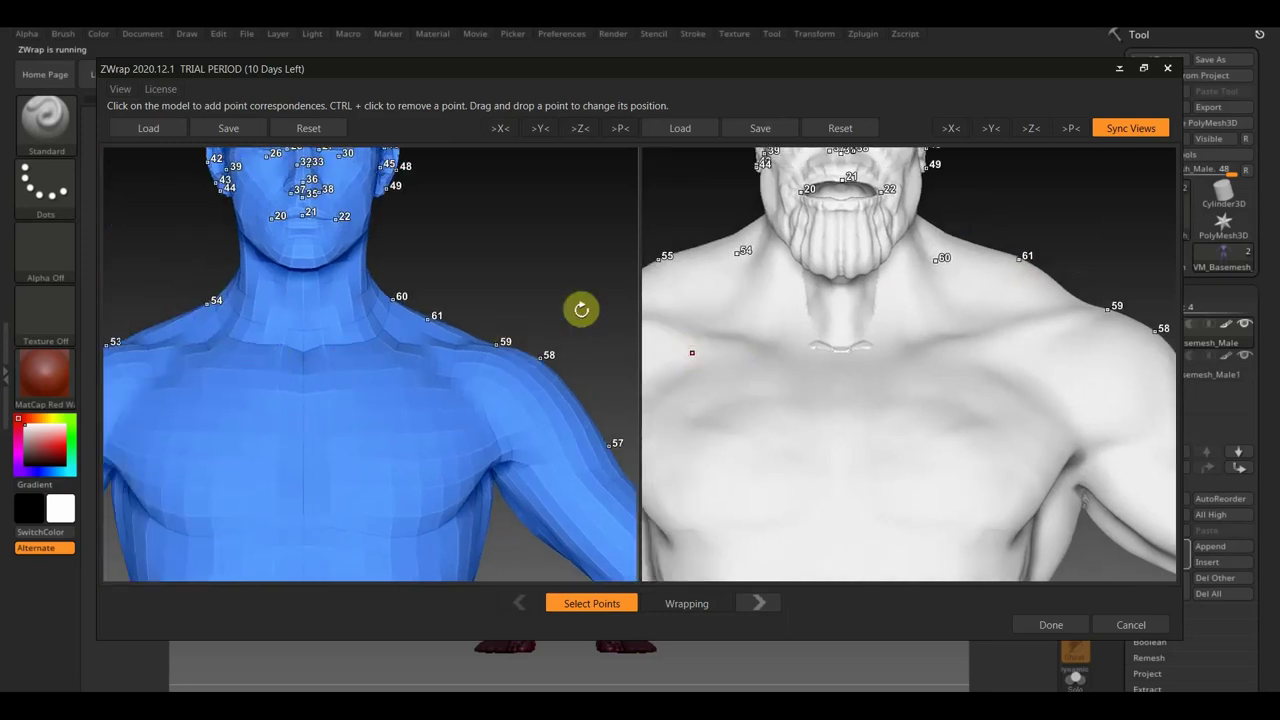
{"action": "scroll", "coordinate": [580, 306], "scroll_direction": "down", "scroll_amount": 2}
{"action": "scroll", "coordinate": [563, 254], "scroll_direction": "down", "scroll_amount": 1}
{"action": "scroll", "coordinate": [606, 303], "scroll_direction": "down", "scroll_amount": 2}
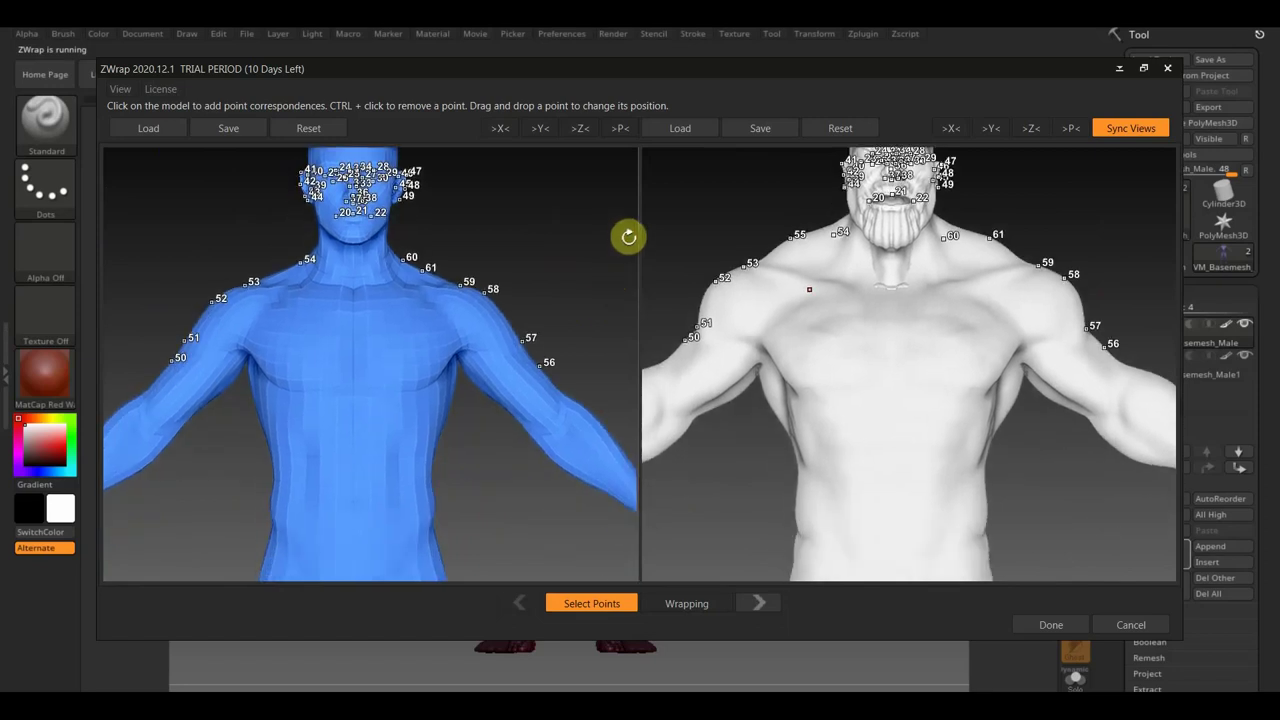
- Mark chest points 62–66 on the base mesh and match chest points on the sculpt
{"action": "left_click", "coordinate": [245, 342]}
{"action": "left_click", "coordinate": [274, 306]}
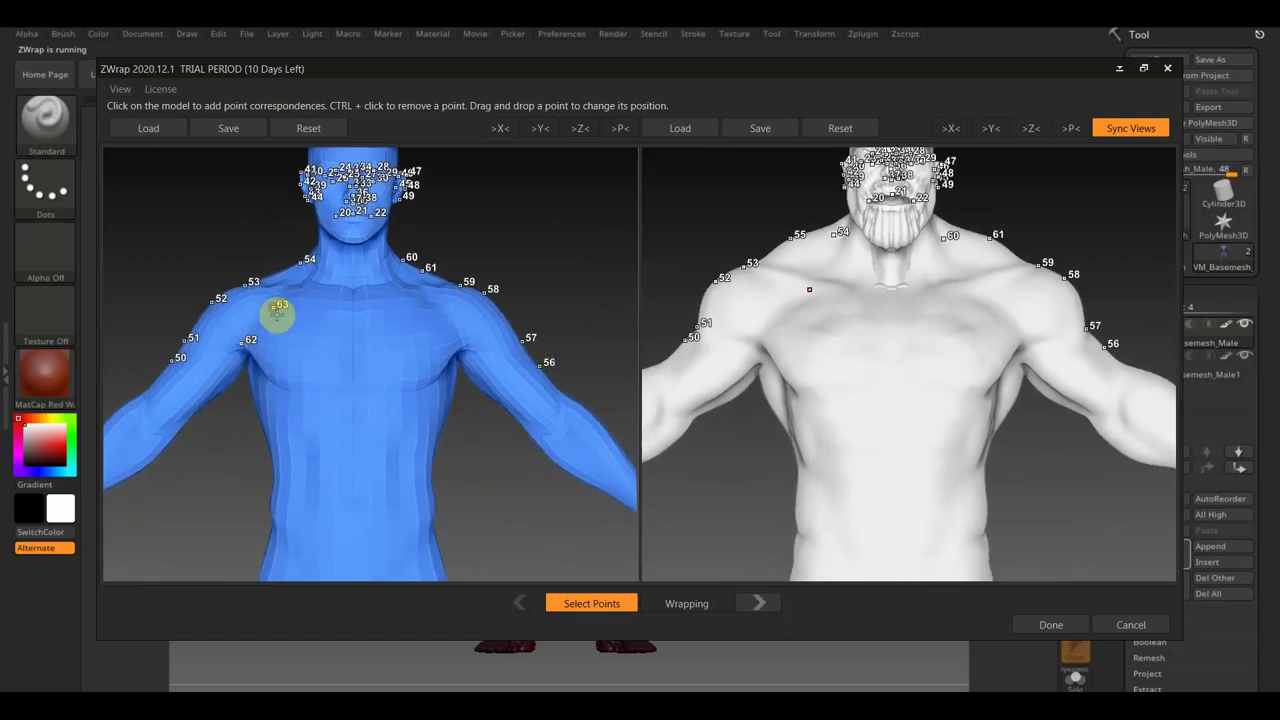
{"action": "left_click", "coordinate": [350, 310]}
{"action": "left_click", "coordinate": [349, 386]}
{"action": "left_click", "coordinate": [285, 383]}
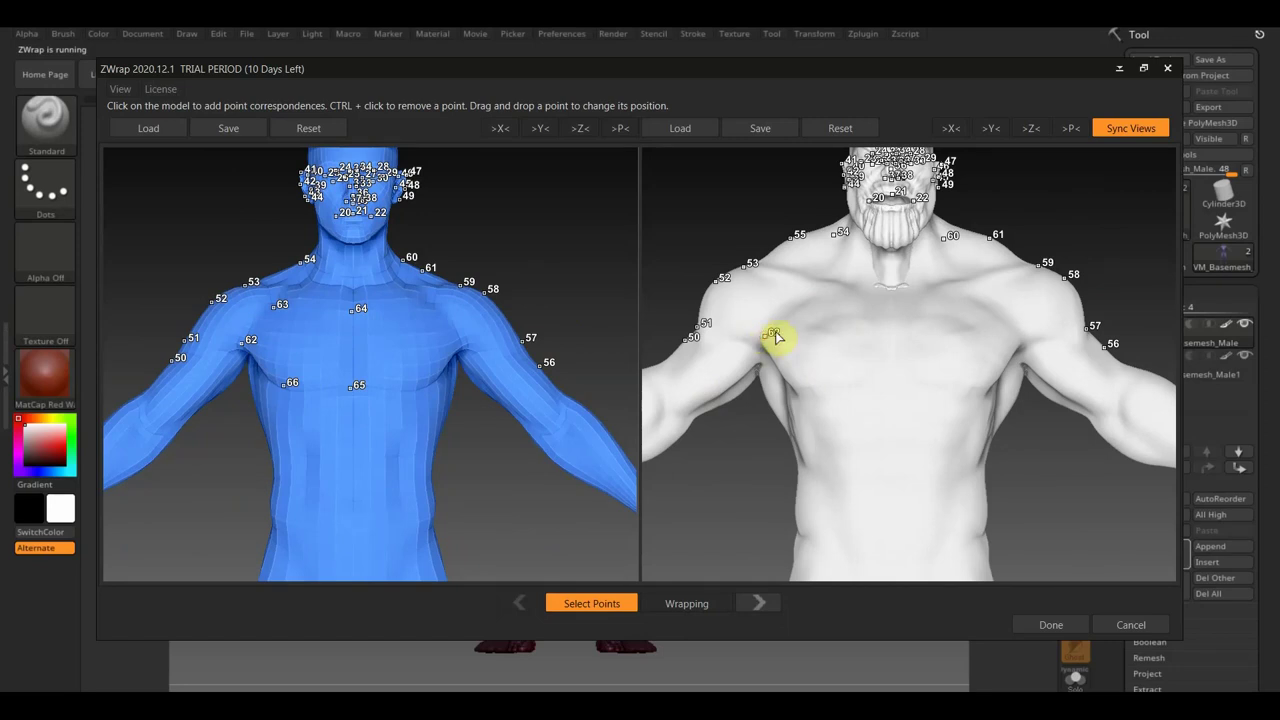
{"action": "left_click", "coordinate": [832, 299]}
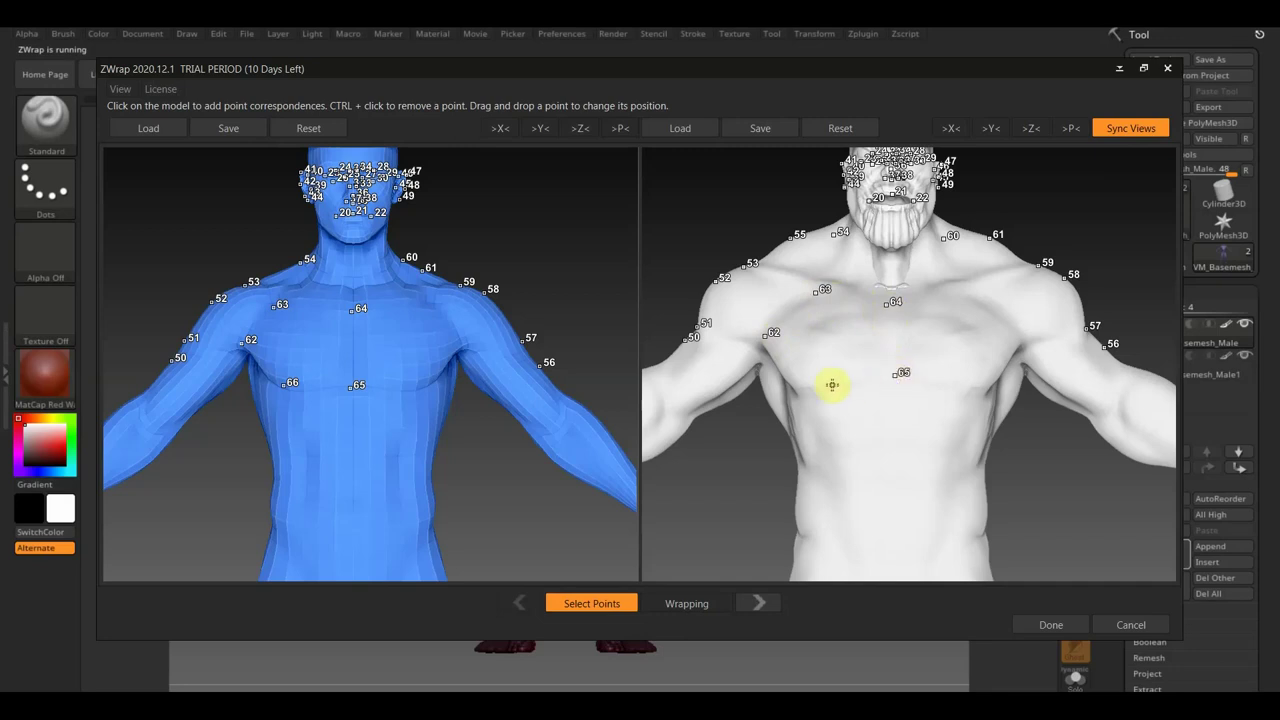
{"action": "left_click", "coordinate": [908, 387]}
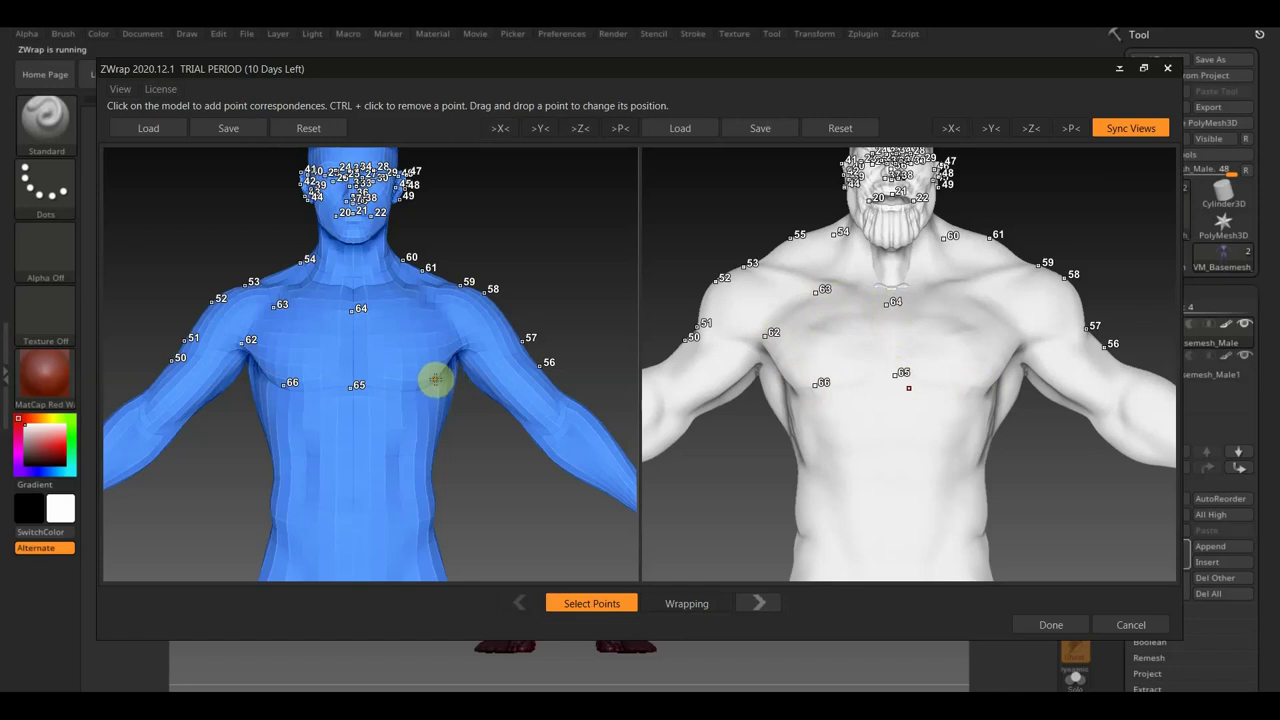
- Add shoulder points 68–69, match point 67 on the sculpt, and frame both full bodies
{"action": "left_click", "coordinate": [462, 336]}
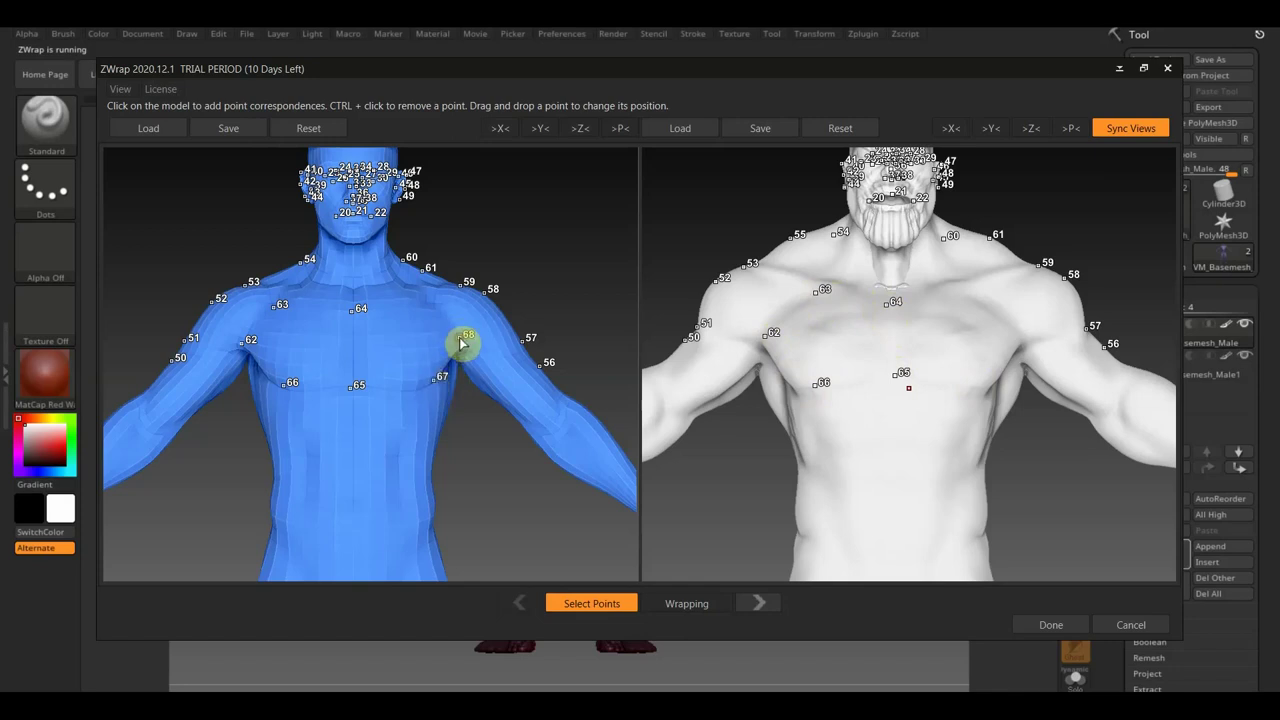
{"action": "left_click", "coordinate": [418, 294]}
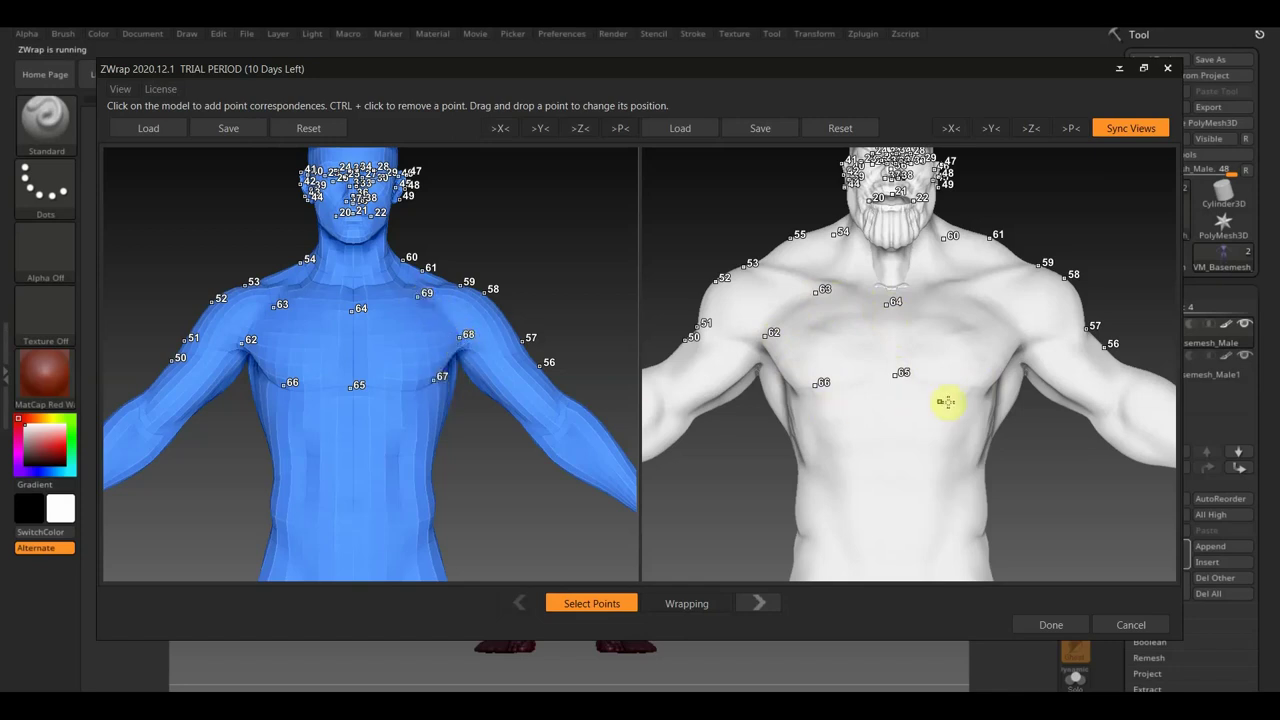
{"action": "left_click", "coordinate": [974, 386]}
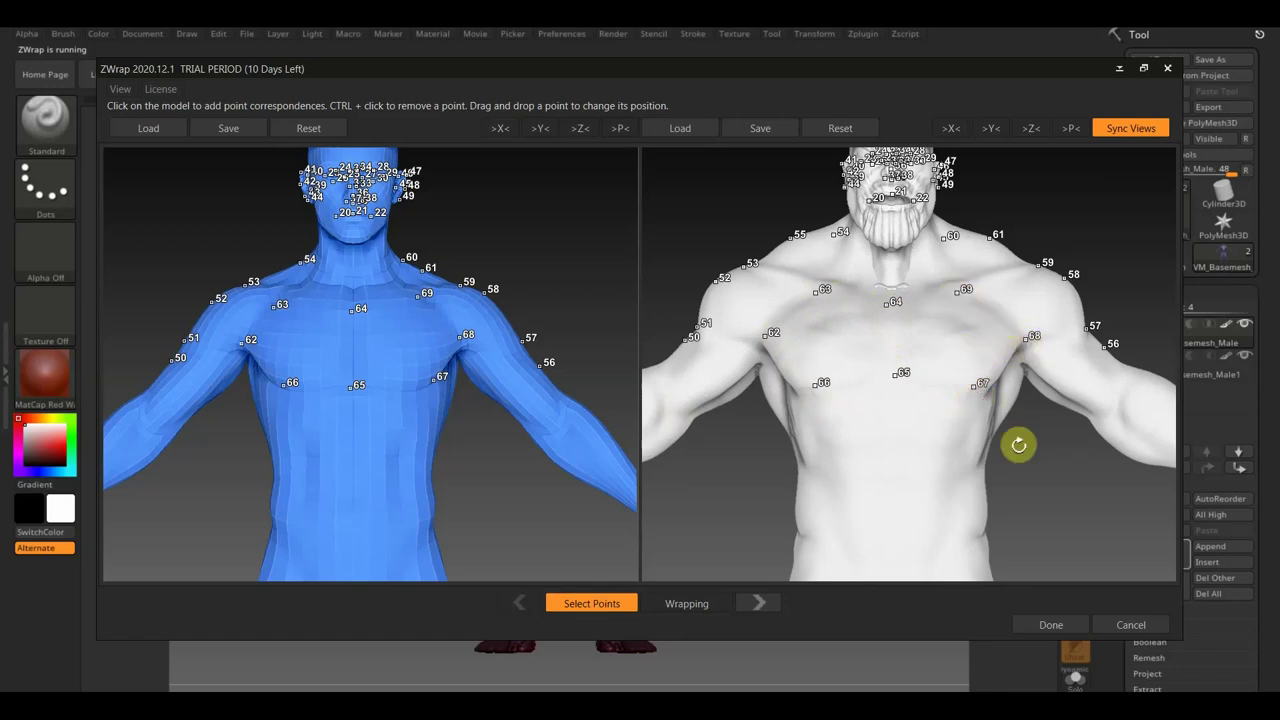
{"action": "scroll", "coordinate": [1014, 443], "scroll_direction": "down", "scroll_amount": 3}
{"action": "scroll", "coordinate": [1006, 423], "scroll_direction": "down", "scroll_amount": 5}
{"action": "left_click_drag", "start_coordinate": [963, 331], "coordinate": [984, 447]}
{"action": "middle_click_drag", "start_coordinate": [984, 447], "coordinate": [914, 318]}
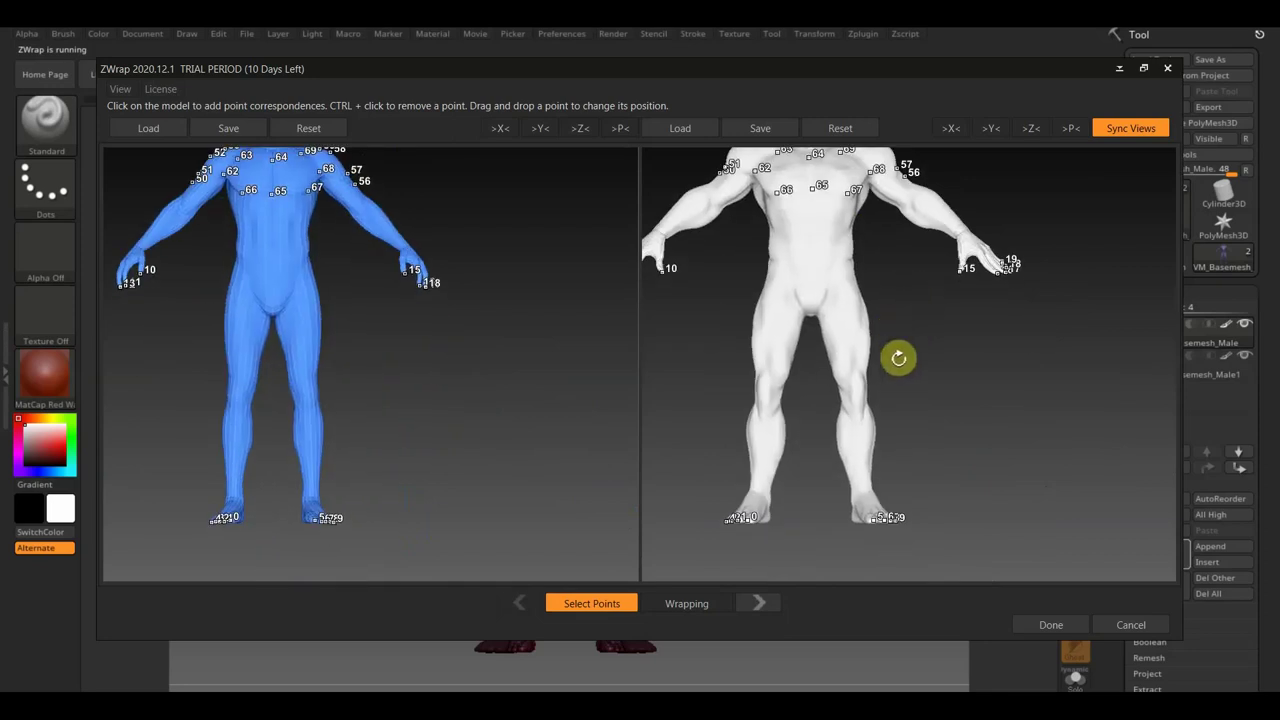
{"action": "scroll", "coordinate": [940, 360], "scroll_direction": "down", "scroll_amount": 2}
{"action": "mouse_move", "coordinate": [937, 348]}
{"action": "middle_mouse_down"}
{"action": "mouse_move", "coordinate": [983, 391]}
{"action": "mouse_move", "coordinate": [983, 409]}
{"action": "middle_mouse_up"}
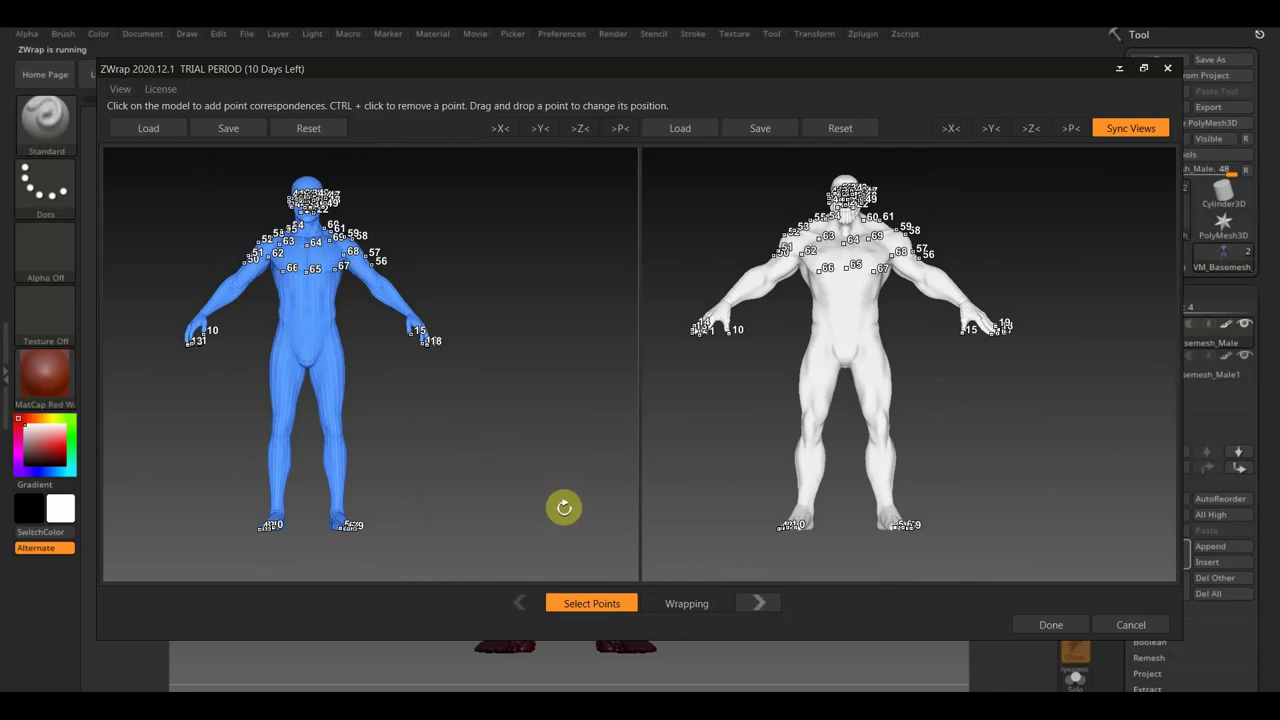
- Run Start Wrapping on the Wrapping tab and confirm the 'Wrapping process is finished!' message
{"action": "left_click", "coordinate": [692, 606]}
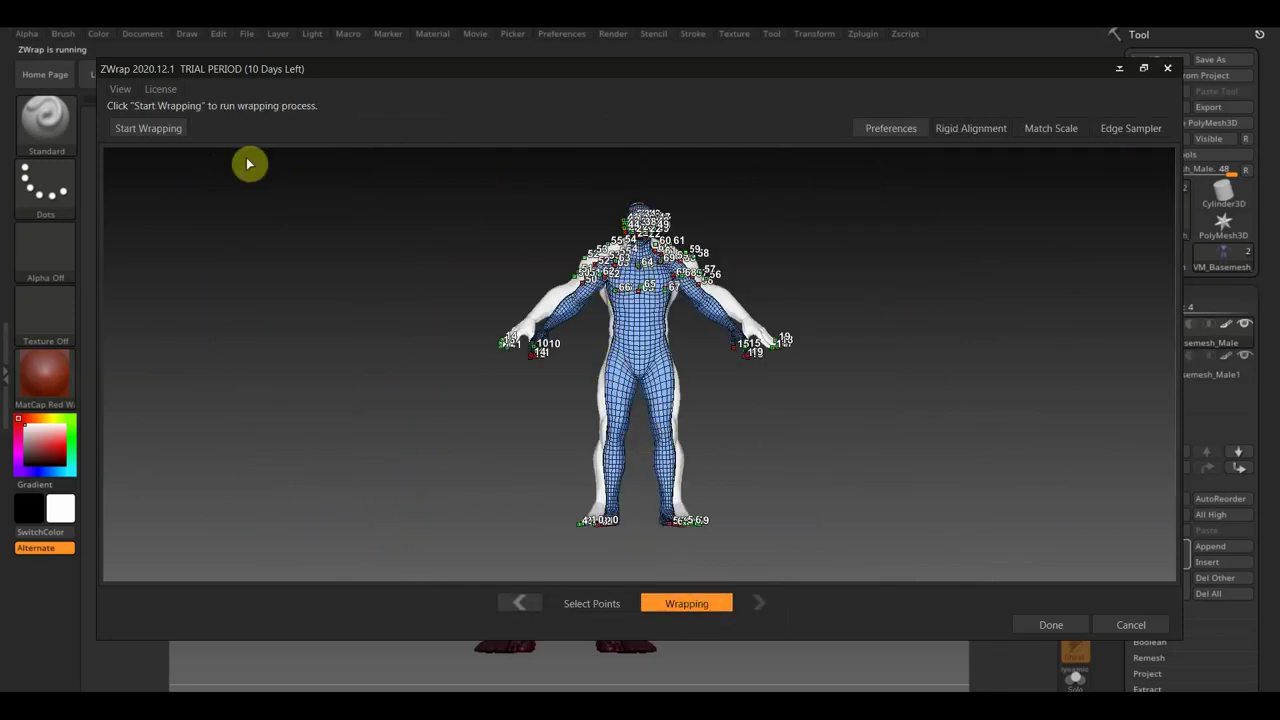
{"action": "left_click", "coordinate": [158, 132]}
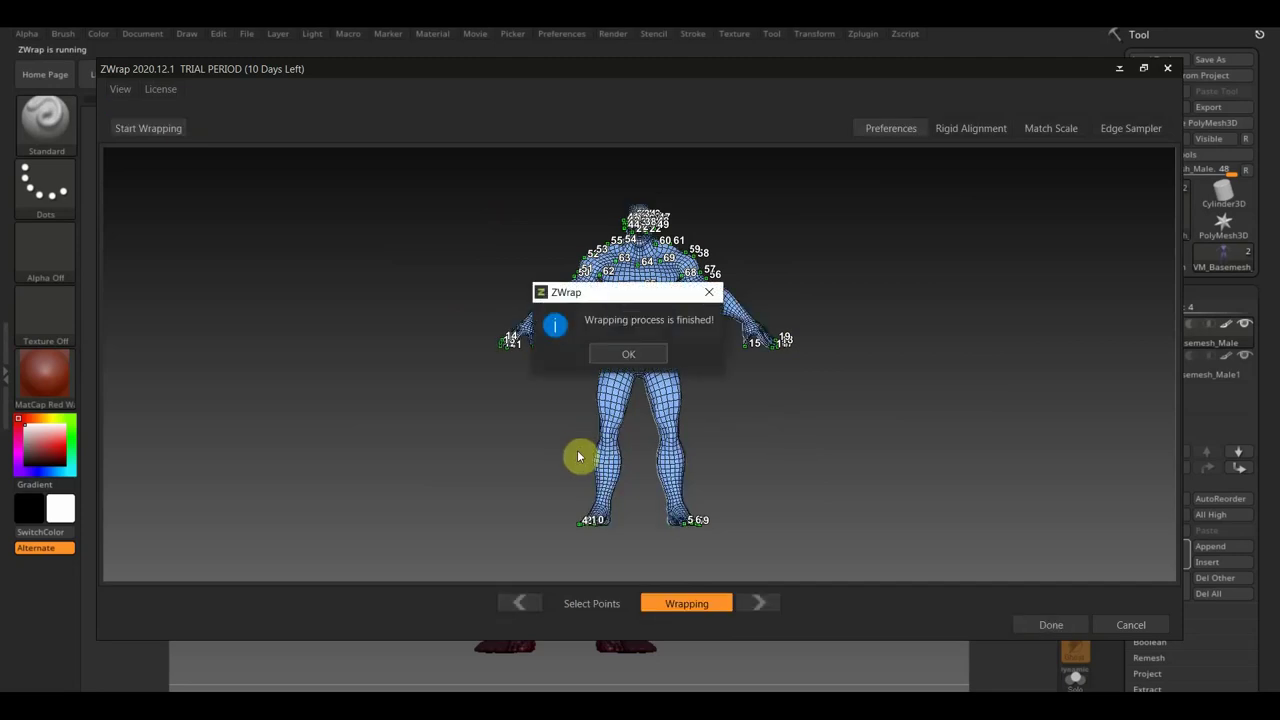
{"action": "left_click", "coordinate": [632, 356]}
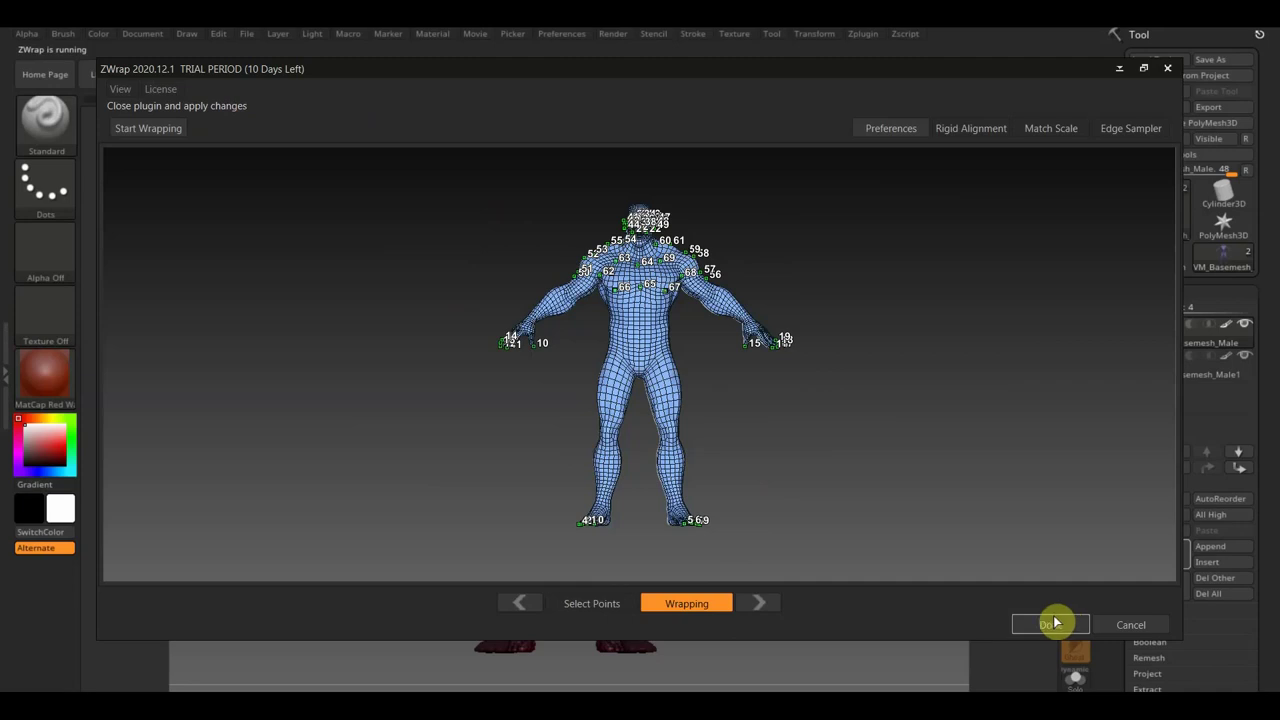
- Apply the wrap with Done, hide the original sculpt subtool, and view the face
{"action": "left_click", "coordinate": [1050, 626]}
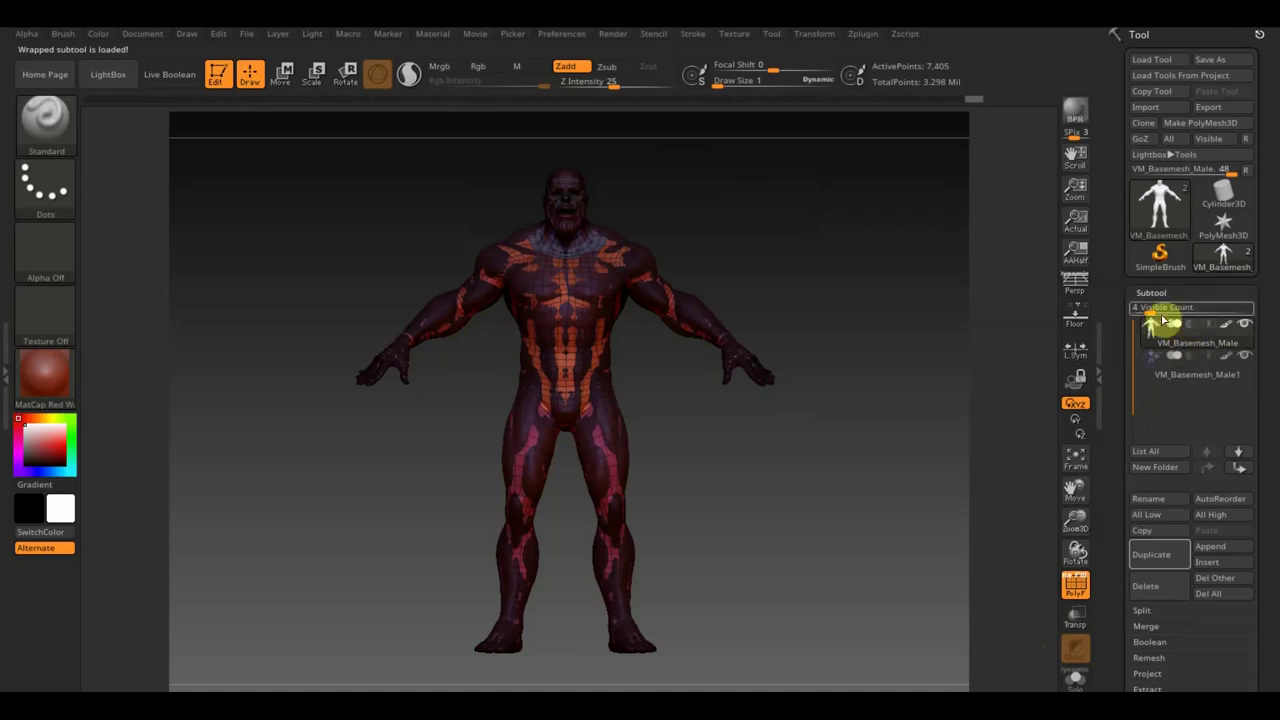
{"action": "left_click", "coordinate": [1234, 364]}
{"action": "mouse_move", "coordinate": [912, 495]}
{"action": "left_mouse_down"}
{"action": "mouse_move", "coordinate": [924, 622]}
{"action": "mouse_move", "coordinate": [832, 477]}
{"action": "left_mouse_up"}
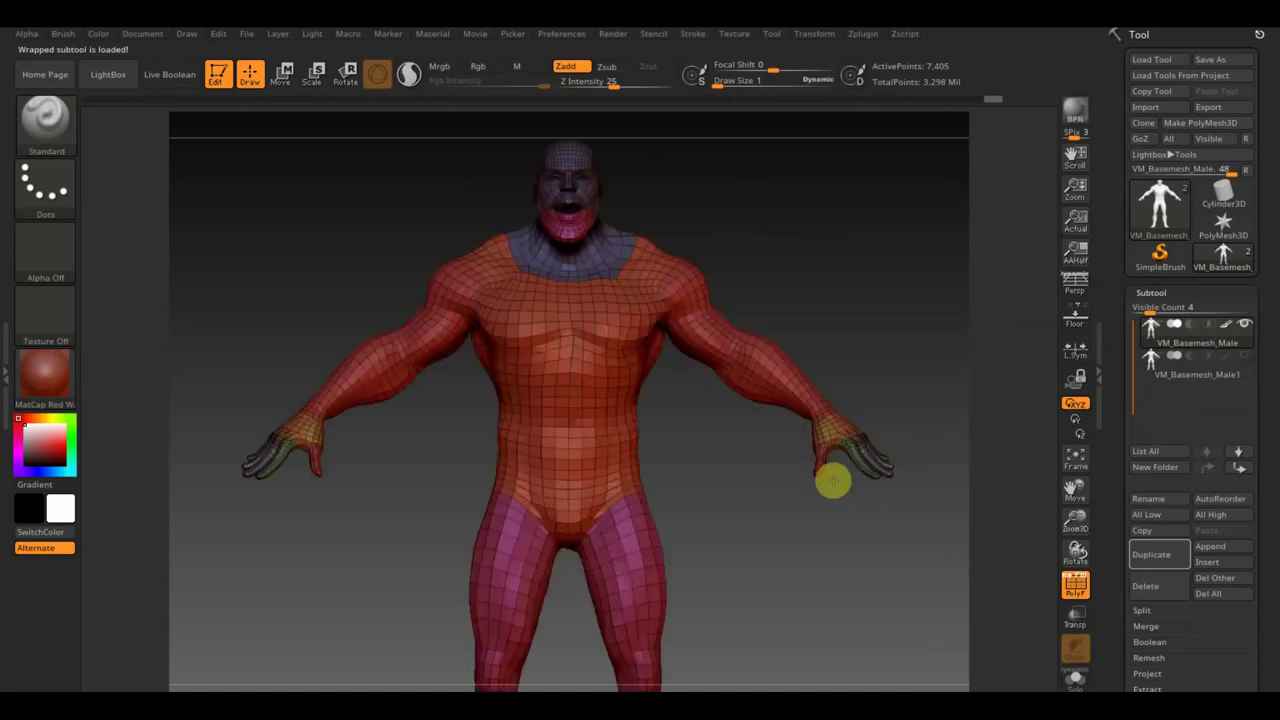
{"action": "mouse_move", "coordinate": [925, 235]}
{"action": "left_mouse_down"}
{"action": "mouse_move", "coordinate": [823, 457]}
{"action": "mouse_move", "coordinate": [794, 411]}
{"action": "mouse_move", "coordinate": [838, 565]}
{"action": "left_mouse_up"}
{"action": "mouse_move", "coordinate": [849, 343]}
{"action": "left_mouse_down"}
{"action": "mouse_move", "coordinate": [876, 246]}
{"action": "mouse_move", "coordinate": [817, 280]}
{"action": "mouse_move", "coordinate": [846, 386]}
{"action": "mouse_move", "coordinate": [820, 425]}
{"action": "left_mouse_up"}
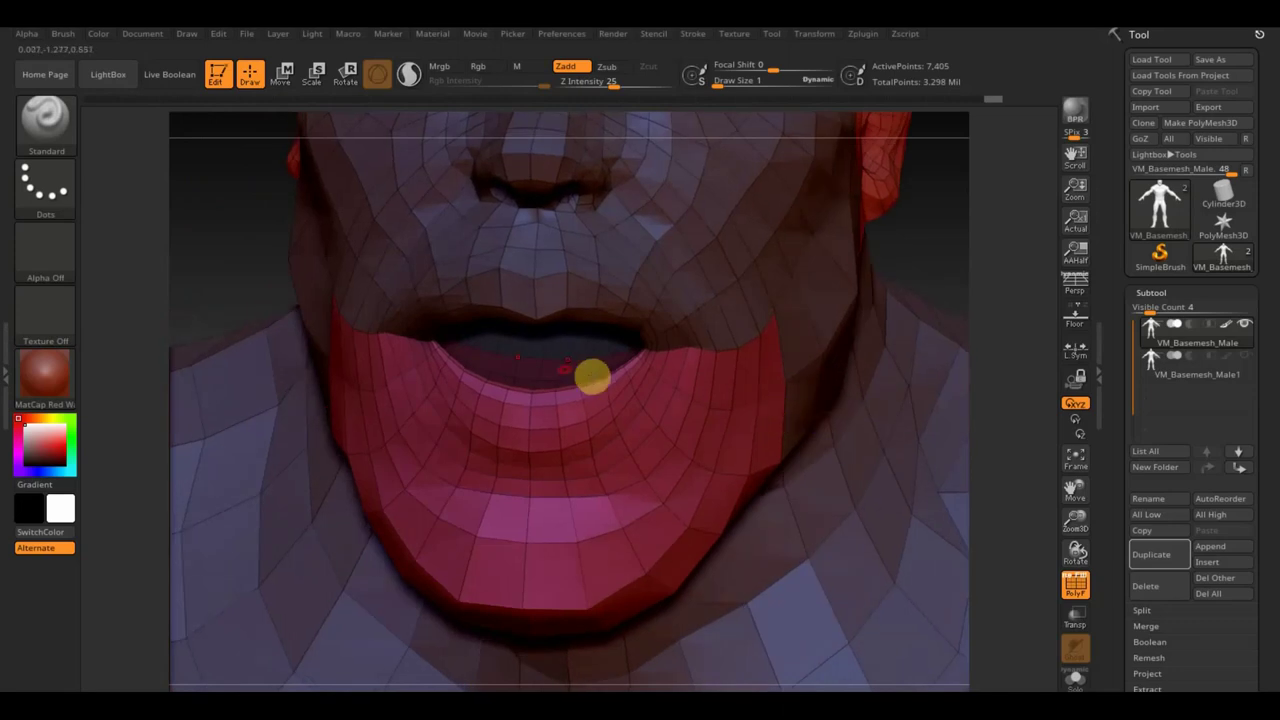
- Isolate the masked mouth and chin to check the fit, then unhide and review the head
{"action": "left_click", "coordinate": [648, 426], "text": "ctrl+shift"}
{"action": "mouse_move", "coordinate": [748, 243]}
{"action": "left_mouse_down"}
{"action": "mouse_move", "coordinate": [748, 349]}
{"action": "mouse_move", "coordinate": [755, 327]}
{"action": "left_mouse_up"}
{"action": "mouse_move", "coordinate": [846, 334]}
{"action": "left_mouse_down", "text": "shift"}
{"action": "mouse_move", "coordinate": [857, 353]}
{"action": "mouse_move", "coordinate": [851, 285]}
{"action": "left_mouse_up", "text": "shift"}
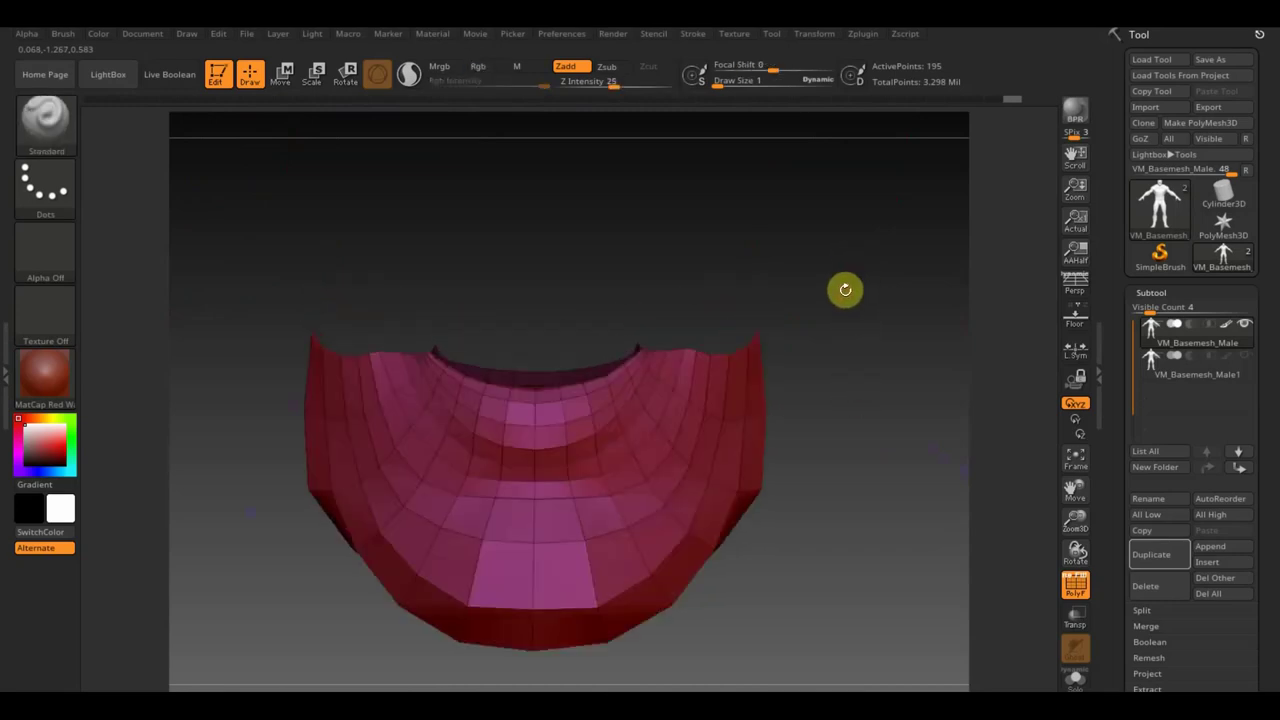
{"action": "left_click", "coordinate": [858, 295], "text": "ctrl+shift"}
{"action": "left_click_drag", "start_coordinate": [851, 362], "coordinate": [851, 306]}
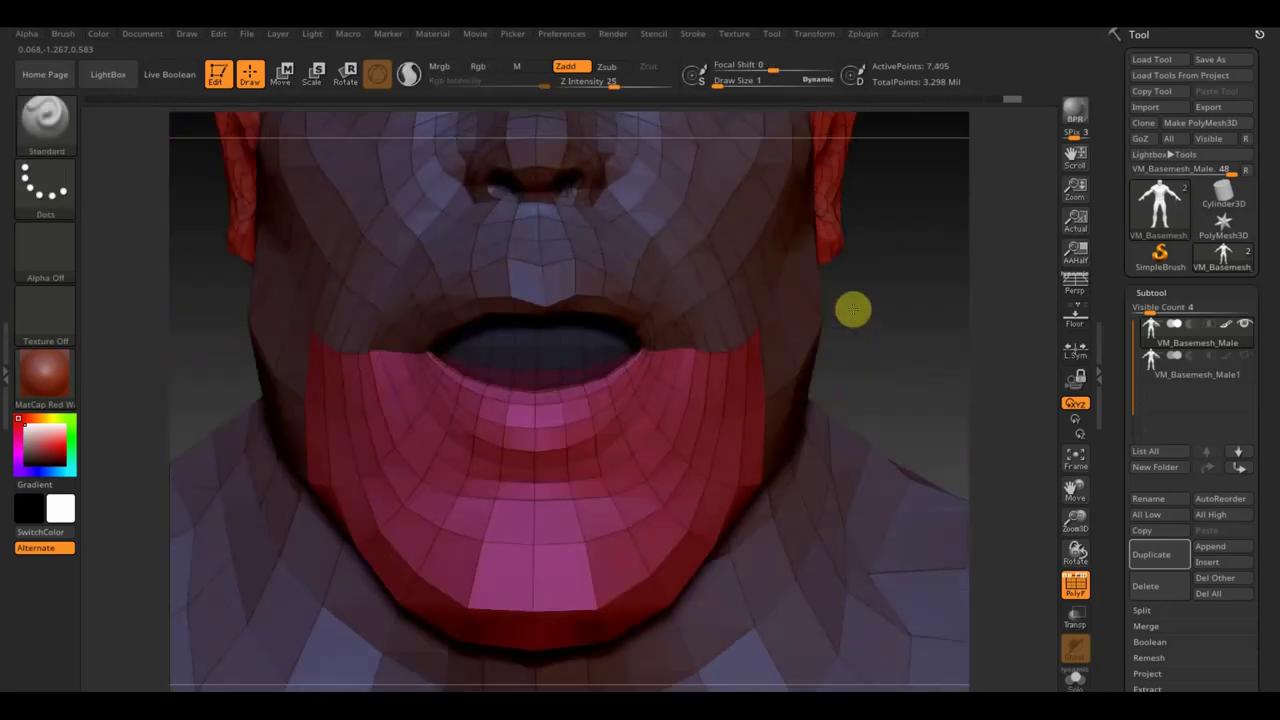
{"action": "mouse_move", "coordinate": [937, 320]}
{"action": "left_mouse_down"}
{"action": "mouse_move", "coordinate": [909, 346]}
{"action": "mouse_move", "coordinate": [897, 317]}
{"action": "mouse_move", "coordinate": [858, 319]}
{"action": "left_mouse_up"}
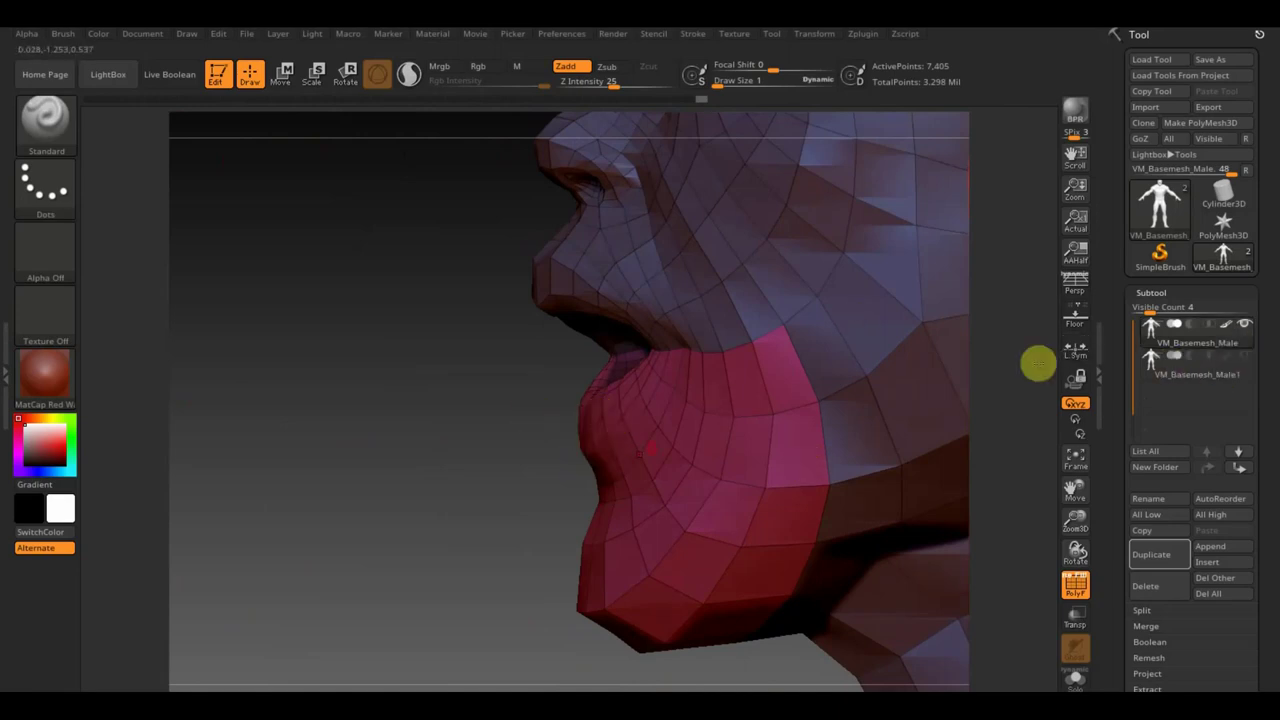
{"action": "mouse_move", "coordinate": [337, 519]}
{"action": "left_mouse_down", "text": "alt"}
{"action": "mouse_move", "coordinate": [343, 534]}
{"action": "mouse_move", "coordinate": [234, 280]}
{"action": "left_mouse_up", "text": "alt"}
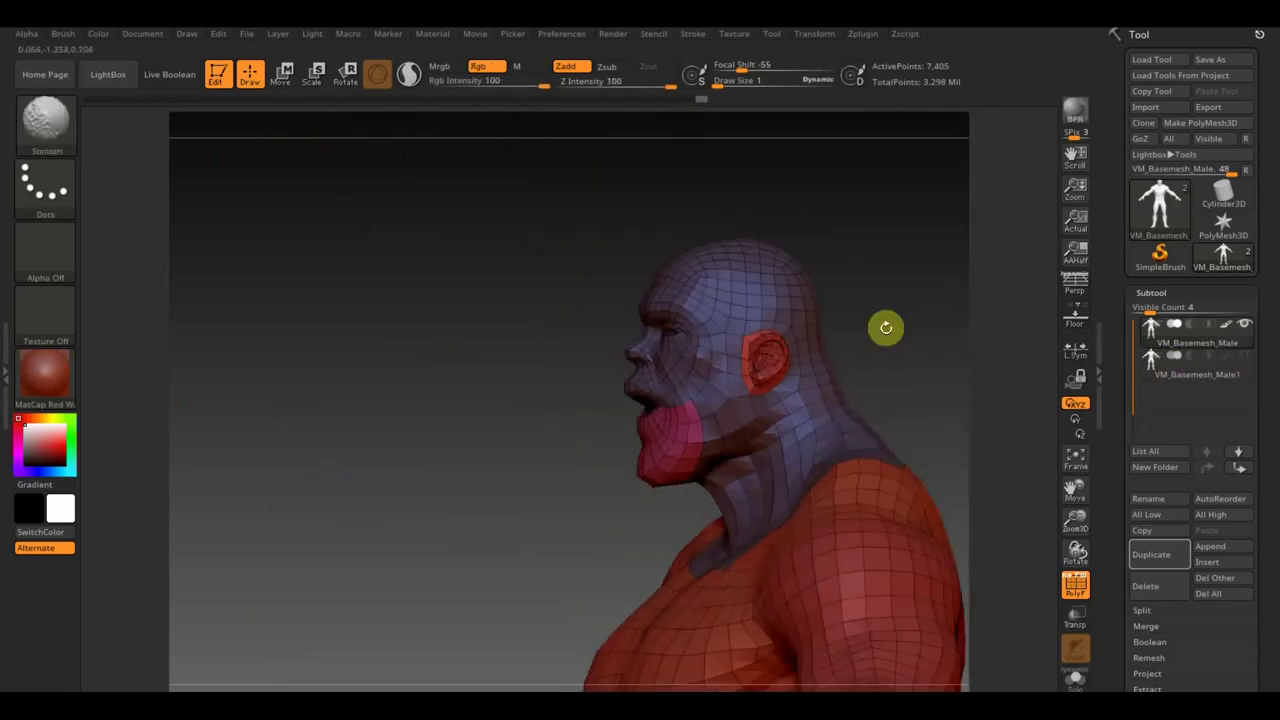
{"action": "mouse_move", "coordinate": [943, 342]}
{"action": "left_mouse_down"}
{"action": "mouse_move", "coordinate": [963, 371]}
{"action": "mouse_move", "coordinate": [949, 374]}
{"action": "mouse_move", "coordinate": [884, 314]}
{"action": "mouse_move", "coordinate": [886, 366]}
{"action": "mouse_move", "coordinate": [834, 177]}
{"action": "mouse_move", "coordinate": [871, 314]}
{"action": "mouse_move", "coordinate": [854, 279]}
{"action": "mouse_move", "coordinate": [846, 351]}
{"action": "left_mouse_up"}
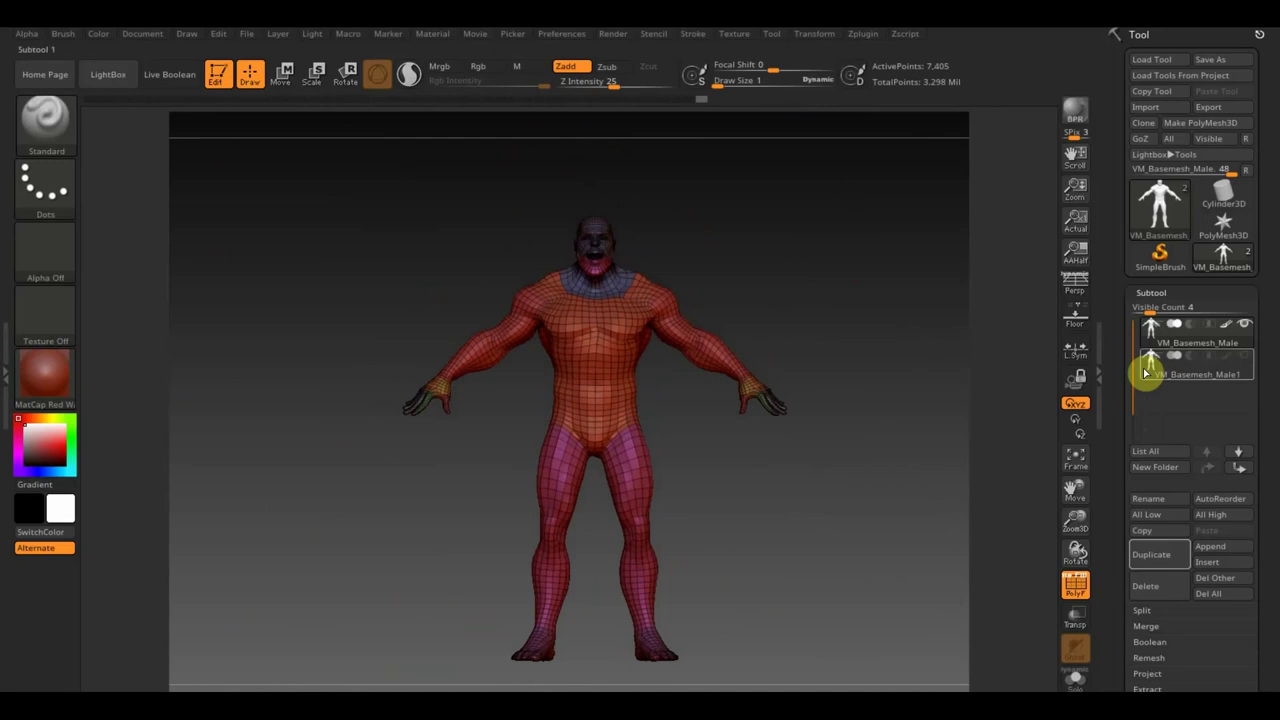
- ProjectAll the sculpt's detail onto the wrapped mesh, then hide the sculpt and turn PolyF off
{"action": "left_click", "coordinate": [1246, 356]}
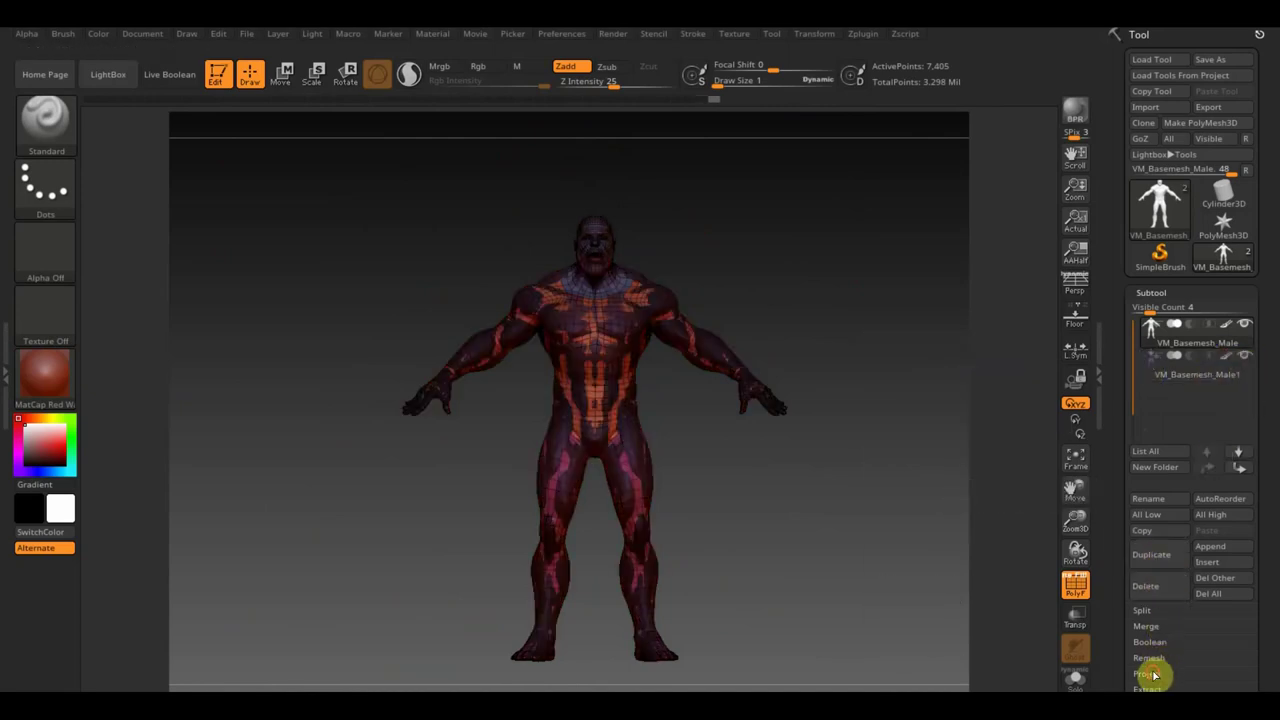
{"action": "scroll", "coordinate": [1270, 540], "scroll_direction": "down", "scroll_amount": 3}
{"action": "scroll", "coordinate": [1268, 515], "scroll_direction": "down", "scroll_amount": 2}
{"action": "scroll", "coordinate": [1230, 515], "scroll_direction": "down", "scroll_amount": 1}
{"action": "left_click", "coordinate": [1158, 533]}
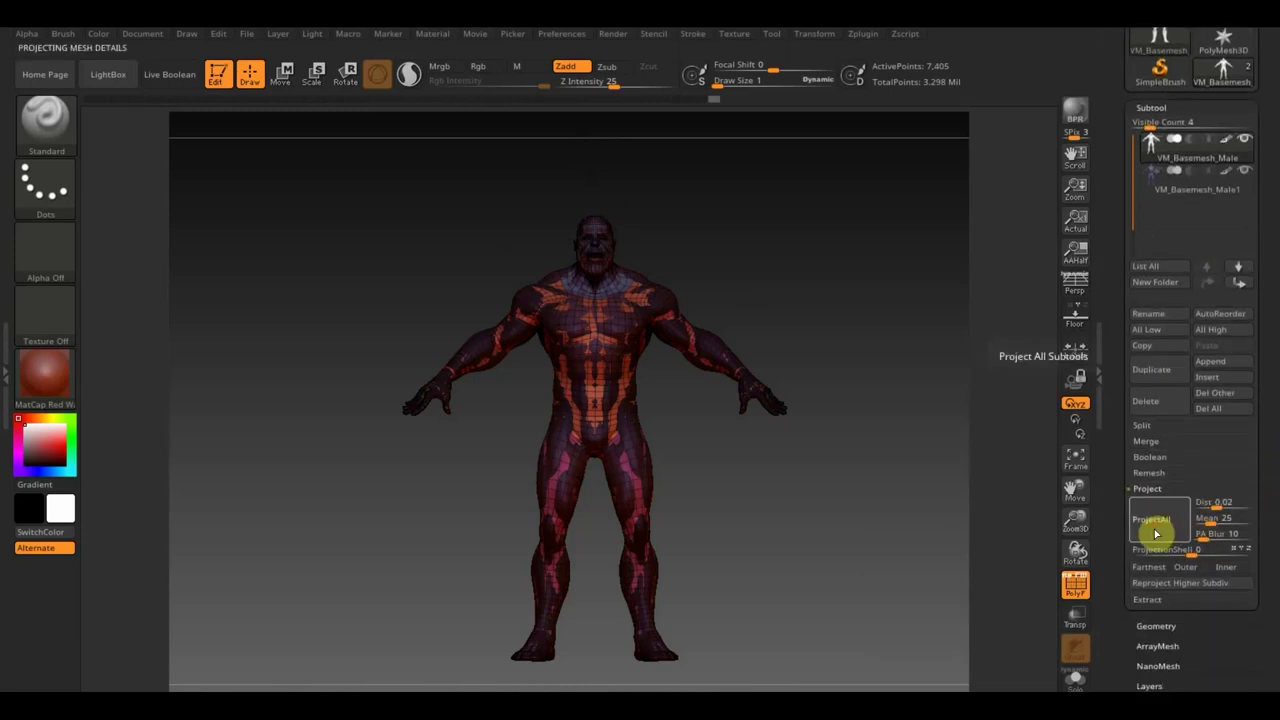
{"action": "left_click", "coordinate": [1245, 175]}
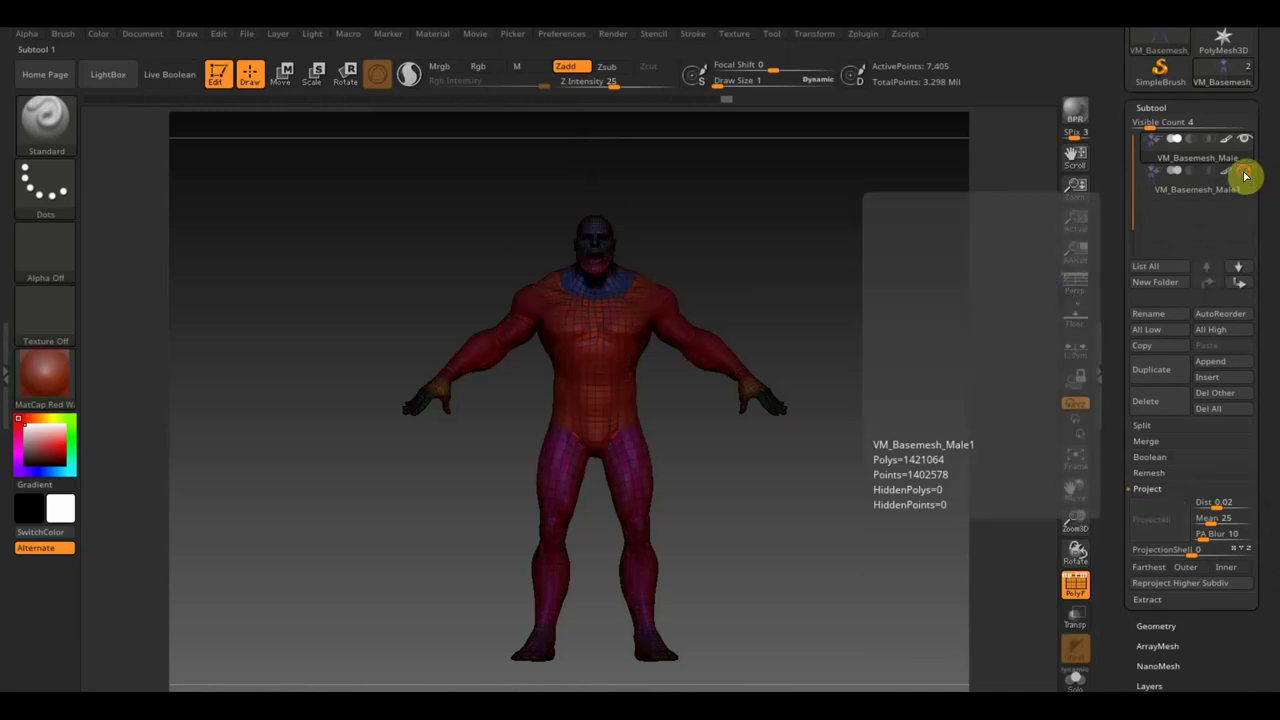
{"action": "left_click", "coordinate": [1068, 588]}
{"action": "mouse_move", "coordinate": [890, 530]}
{"action": "left_mouse_down"}
{"action": "mouse_move", "coordinate": [877, 494]}
{"action": "mouse_move", "coordinate": [929, 686]}
{"action": "mouse_move", "coordinate": [855, 514]}
{"action": "left_mouse_up"}
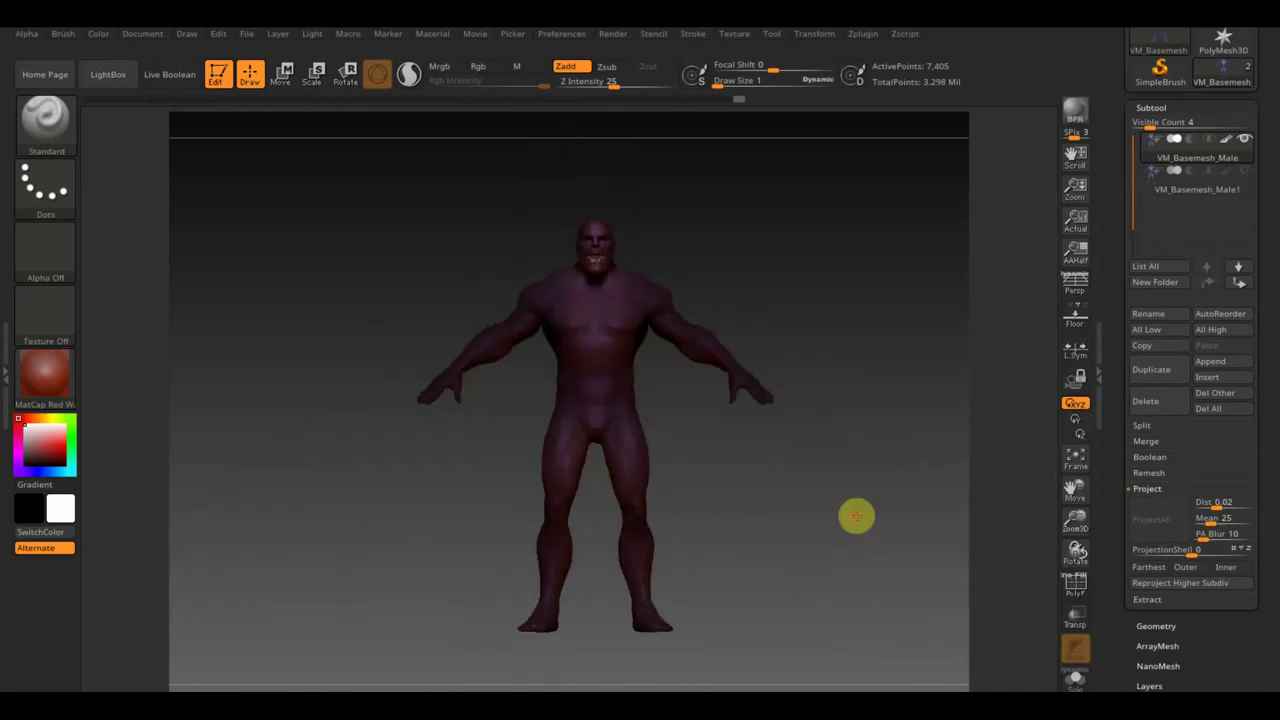
- Divide the wrapped mesh once in Tool > Geometry, raising it to 29,632 points
{"action": "left_click", "coordinate": [1160, 627]}
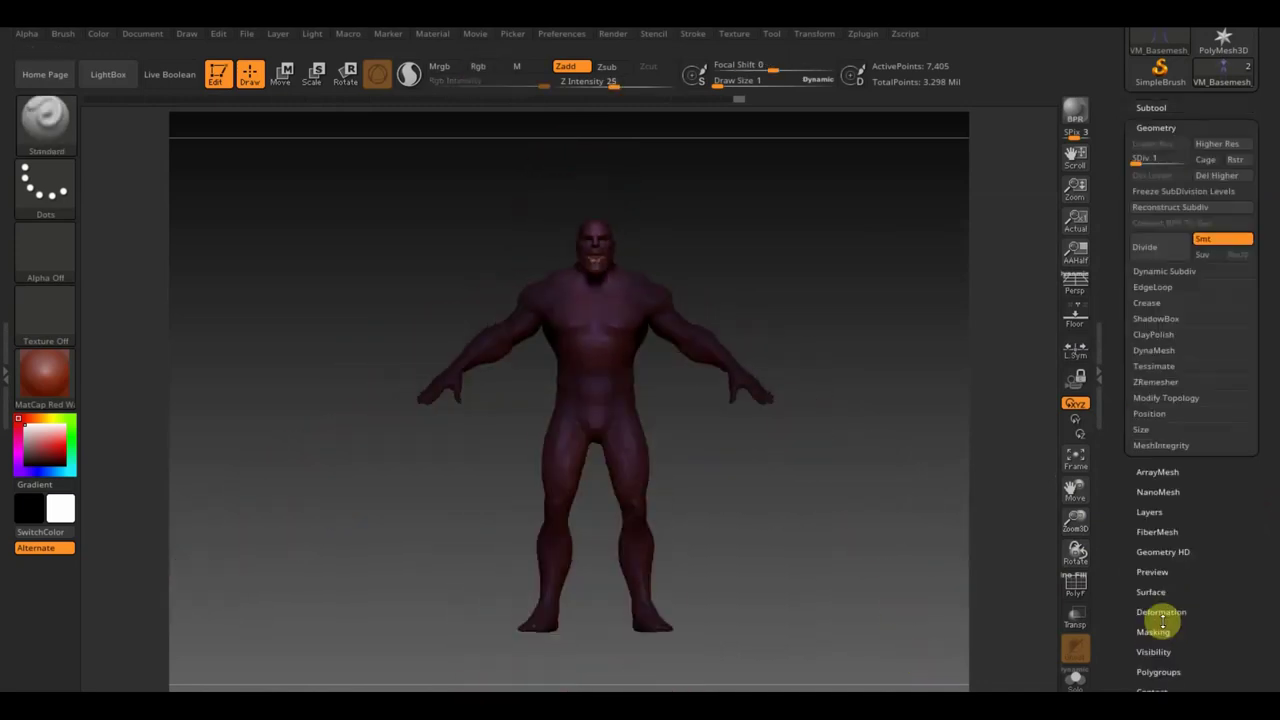
{"action": "left_click", "coordinate": [1146, 159]}
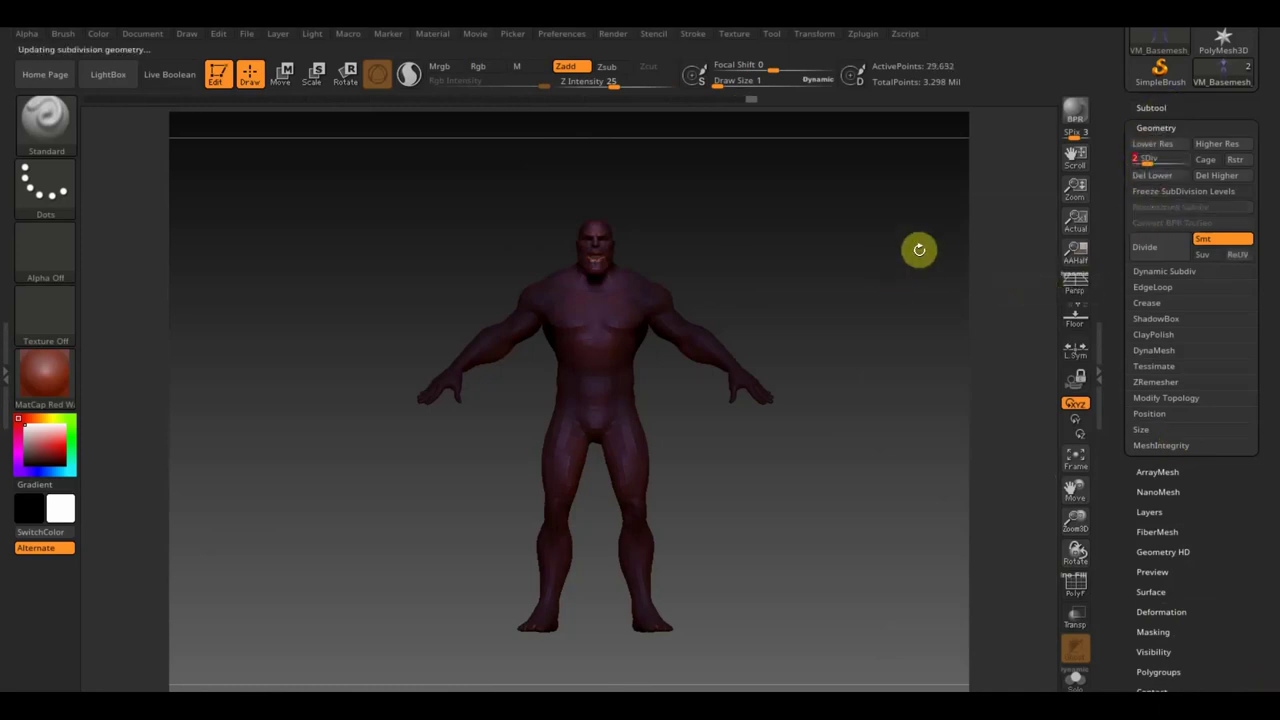
{"action": "mouse_move", "coordinate": [869, 211]}
{"action": "left_mouse_down", "text": "alt"}
{"action": "mouse_move", "coordinate": [860, 263]}
{"action": "mouse_move", "coordinate": [857, 243]}
{"action": "mouse_move", "coordinate": [871, 286]}
{"action": "mouse_move", "coordinate": [871, 222]}
{"action": "left_mouse_up", "text": "alt"}
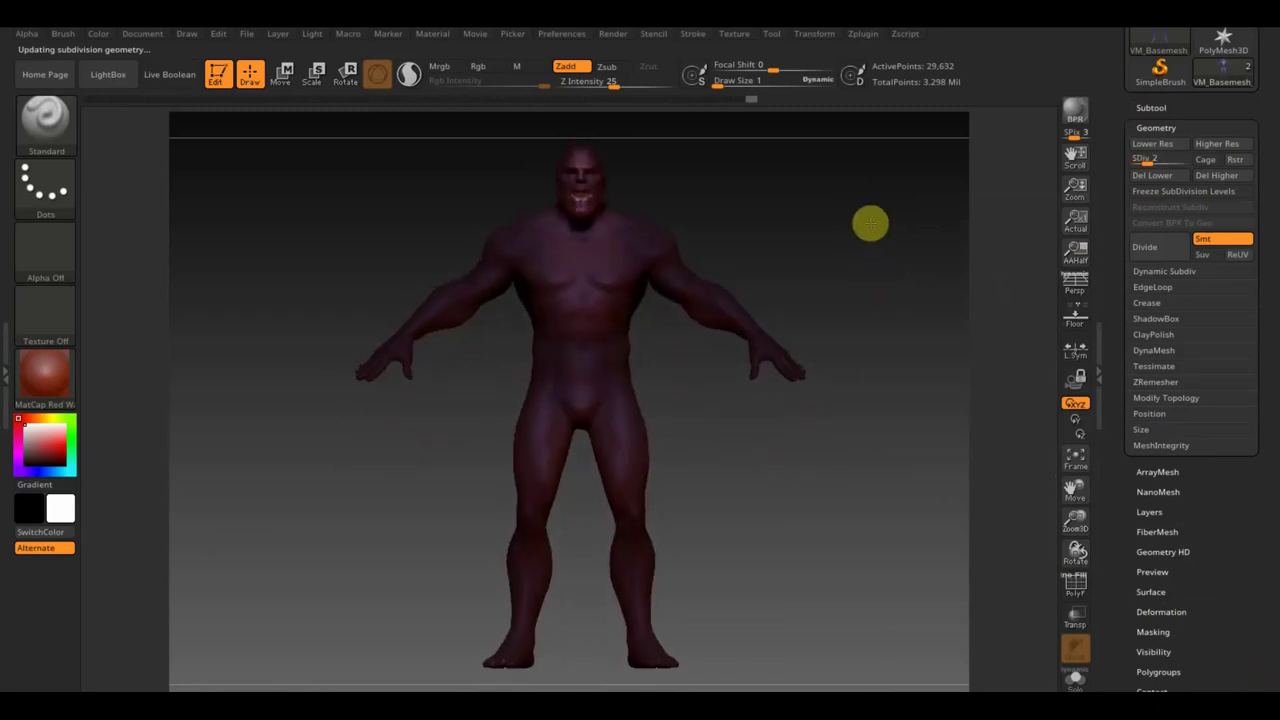
{"action": "left_click", "coordinate": [857, 40]}
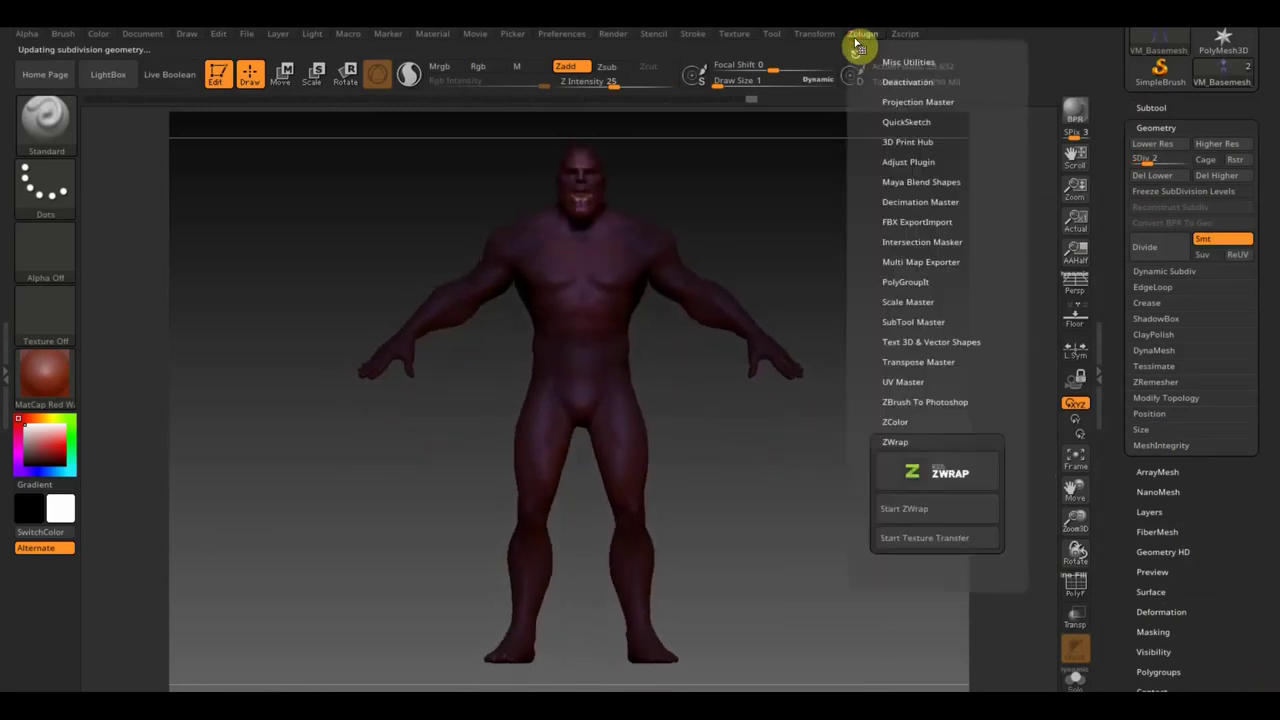
{"action": "left_click", "coordinate": [956, 441]}
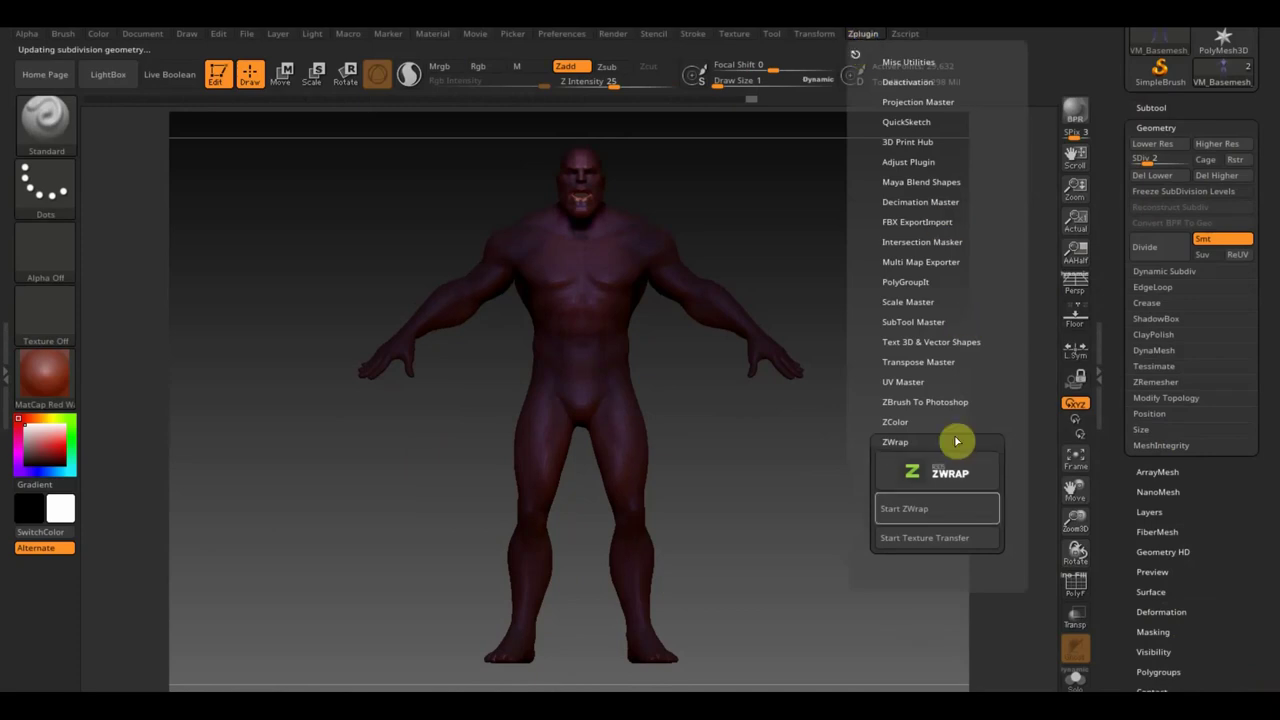
{"action": "left_click", "coordinate": [905, 512]}
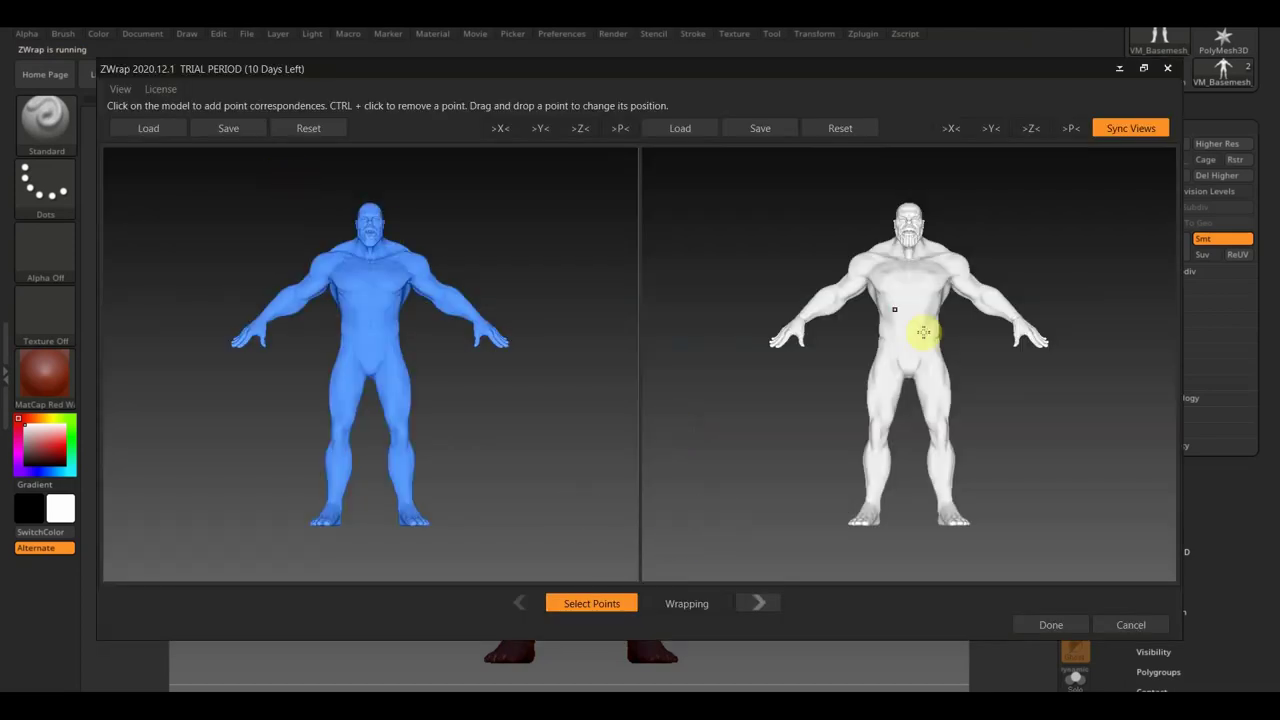
{"action": "left_click", "coordinate": [688, 605]}
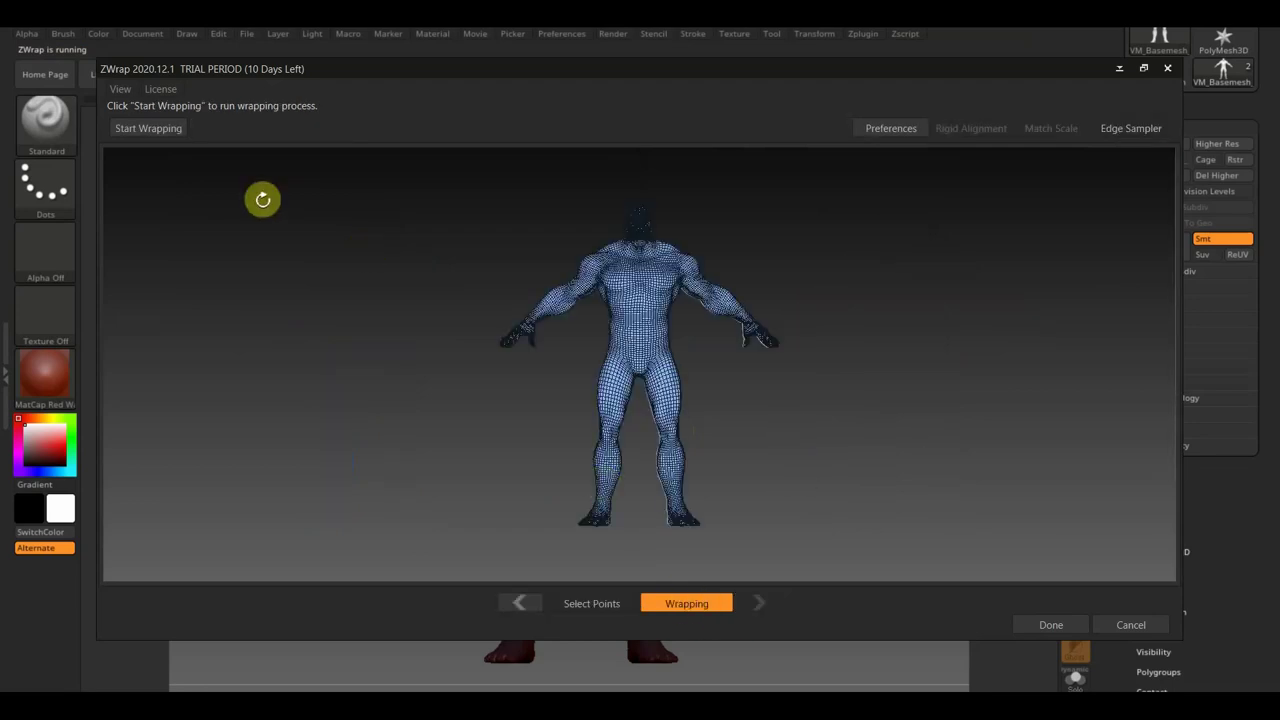
{"action": "left_click", "coordinate": [148, 130]}
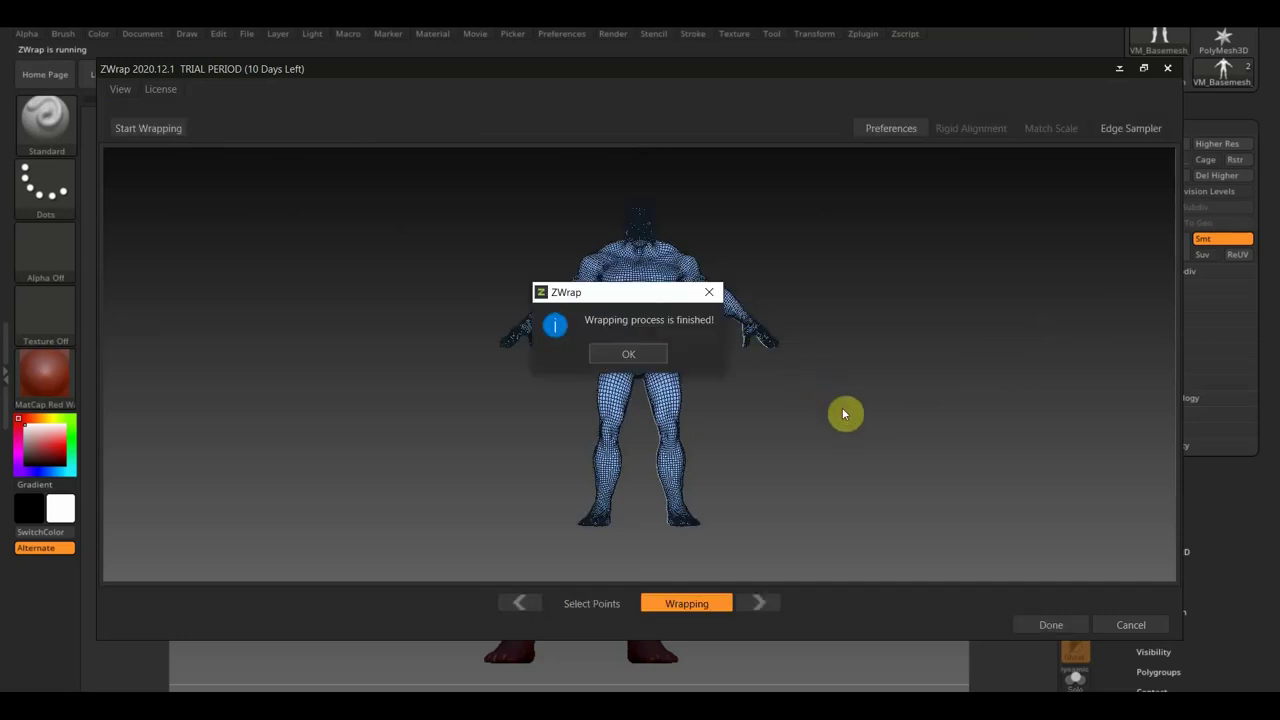
{"action": "left_click", "coordinate": [645, 354]}
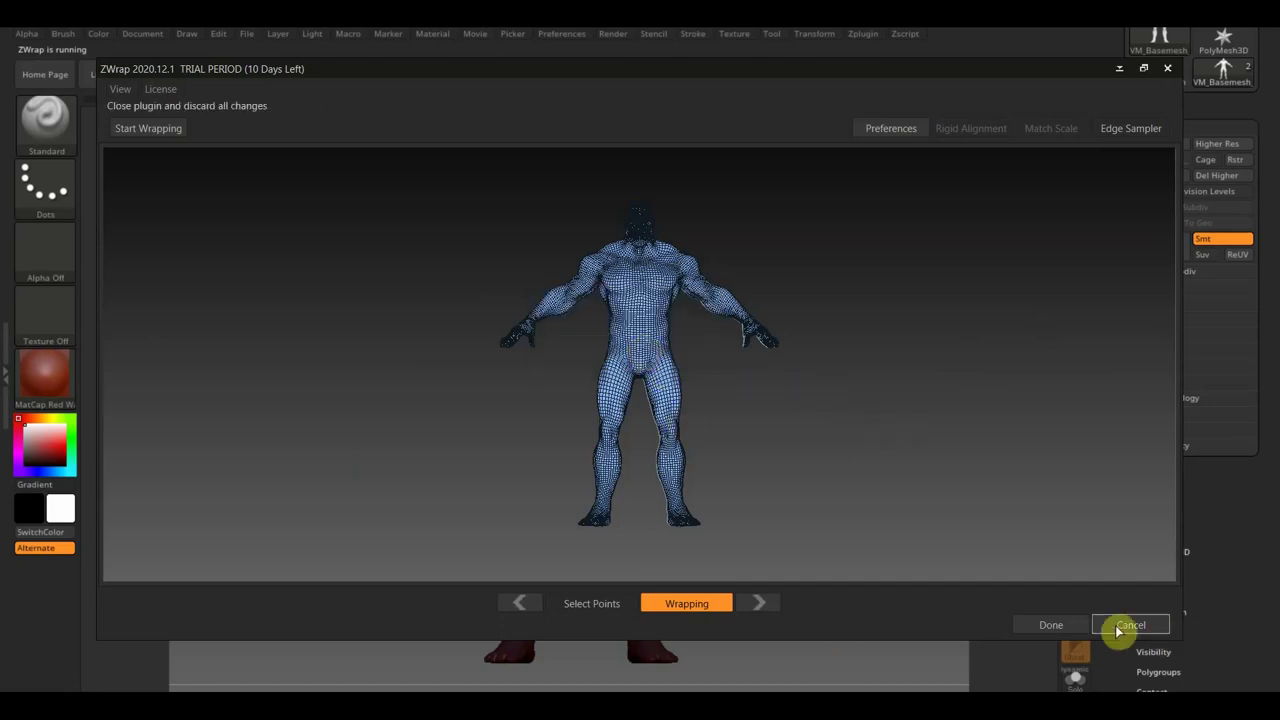
{"action": "left_click", "coordinate": [1051, 625]}
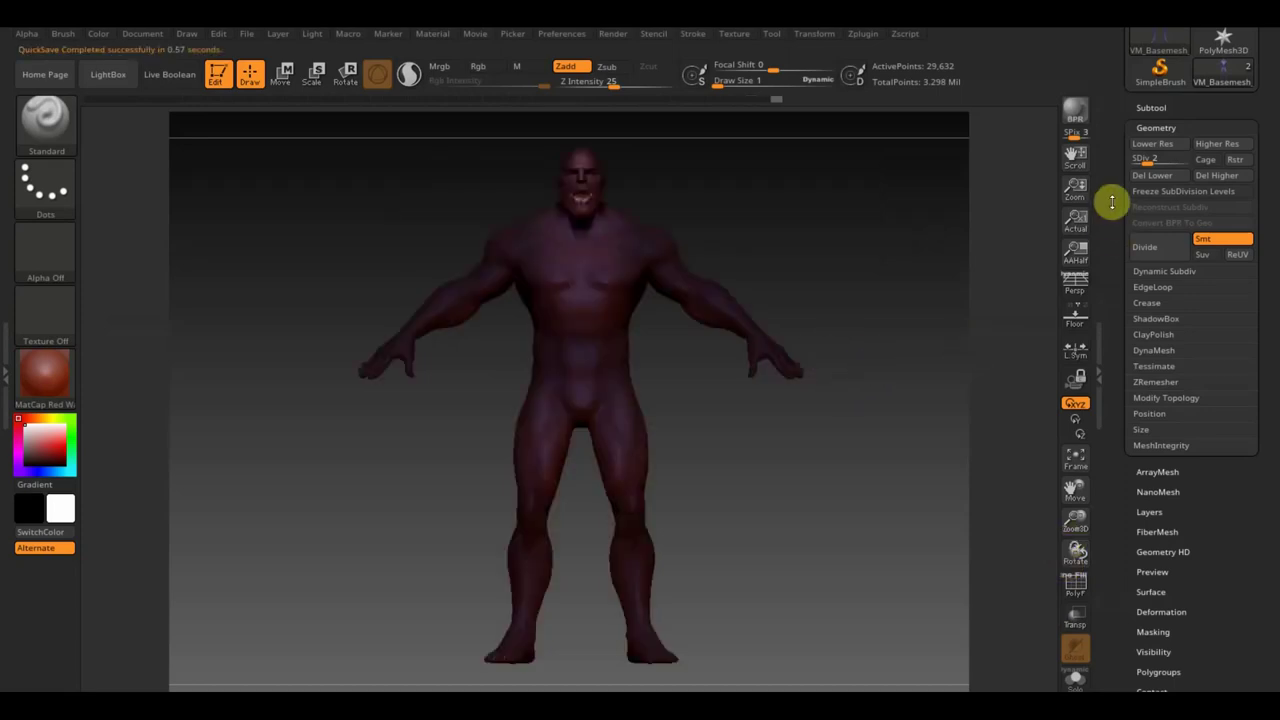
- Keep the second subtool hidden and show polygroup colours with PolyF wireframe on the face
{"action": "left_click", "coordinate": [1151, 107]}
{"action": "left_click", "coordinate": [1238, 178]}
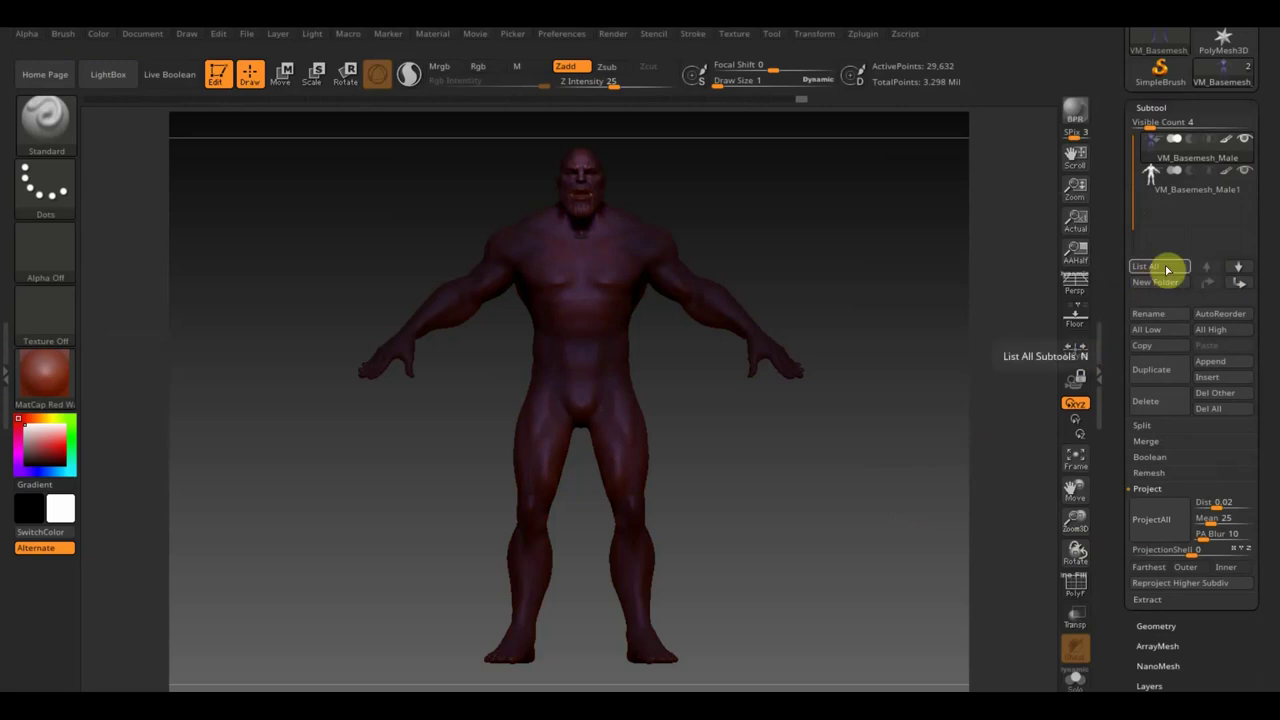
{"action": "left_click", "coordinate": [1228, 179]}
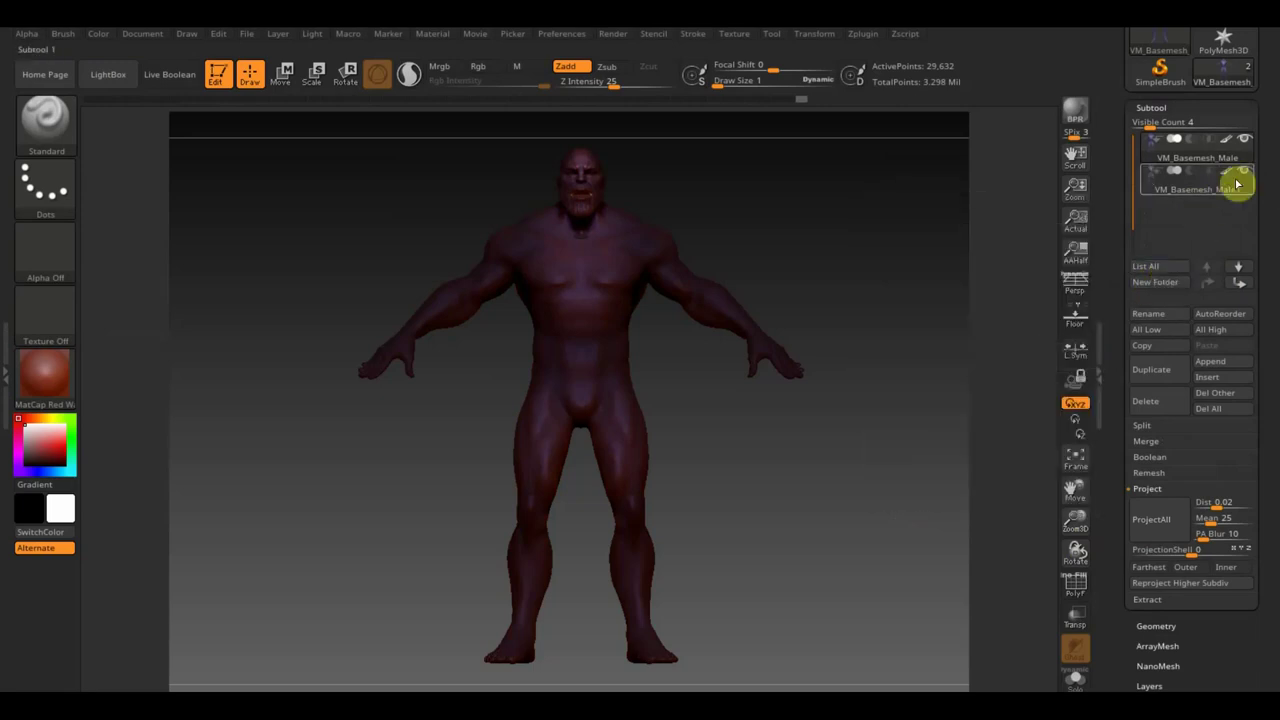
{"action": "left_click", "coordinate": [1076, 588]}
{"action": "left_click", "coordinate": [1076, 590]}
{"action": "left_click", "coordinate": [1076, 590]}
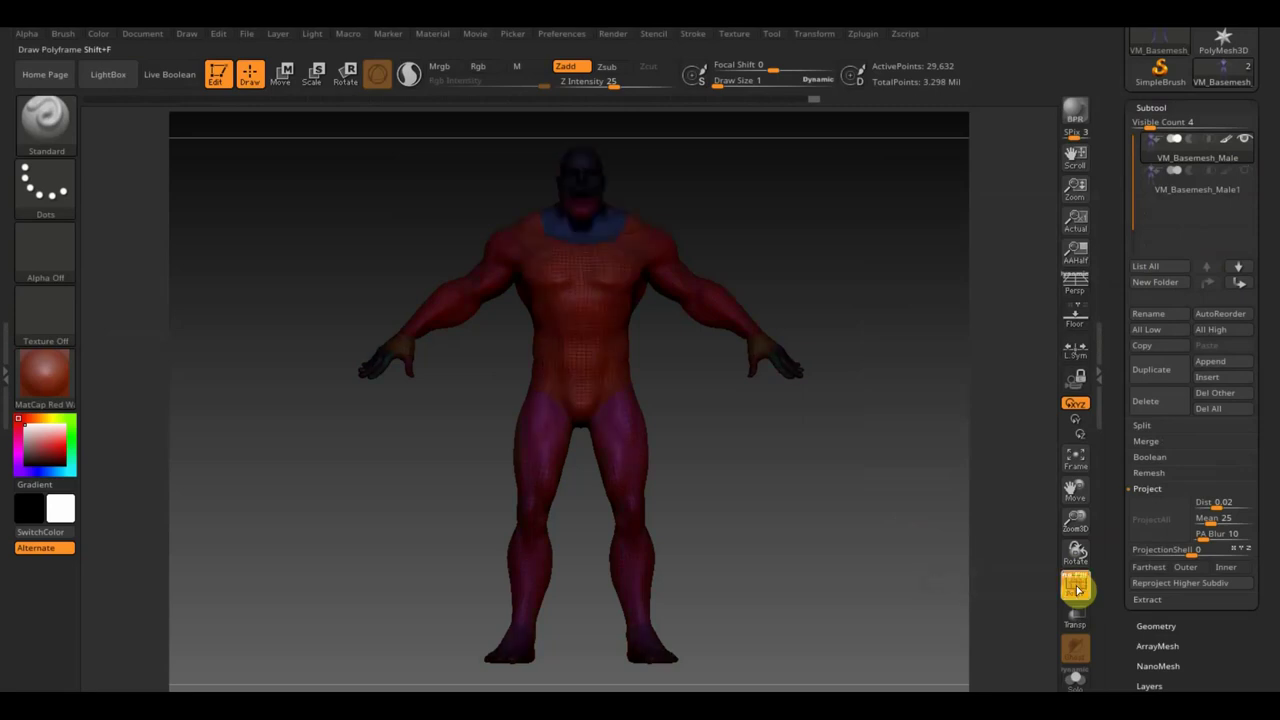
{"action": "left_click_drag", "start_coordinate": [905, 557], "coordinate": [951, 666], "text": "alt"}
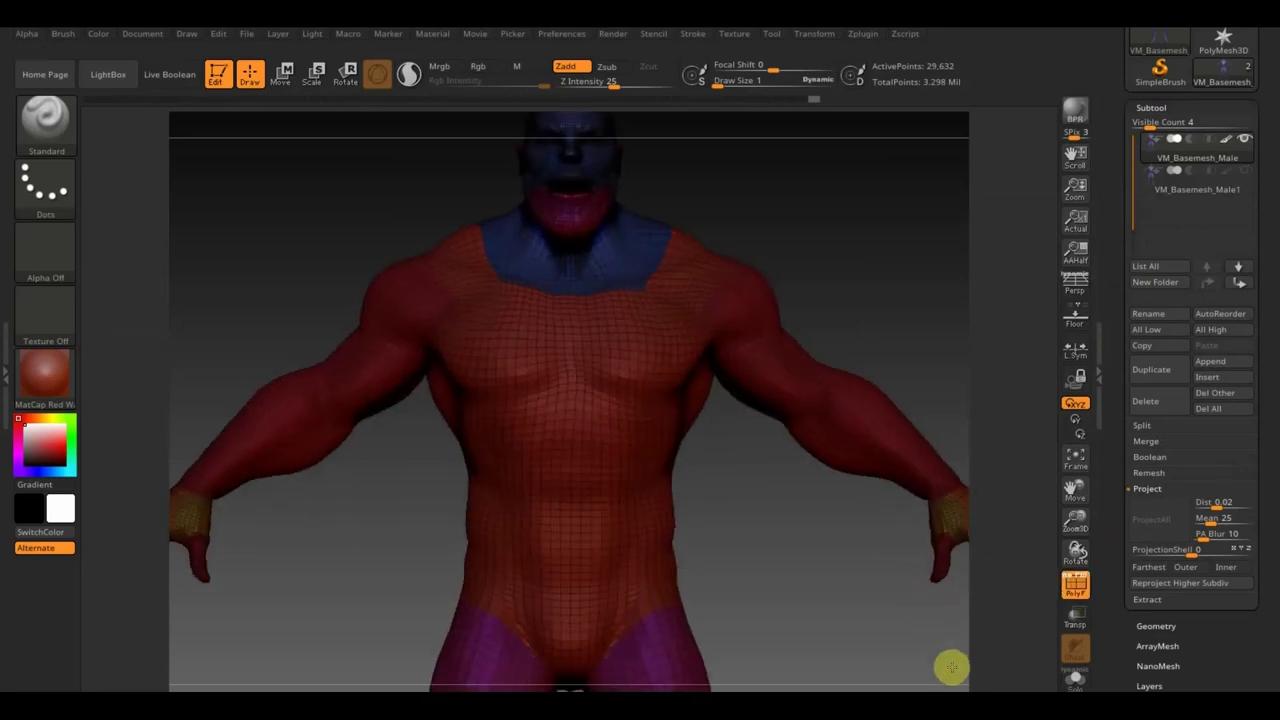
{"action": "left_click_drag", "start_coordinate": [930, 318], "coordinate": [948, 490], "text": "alt"}
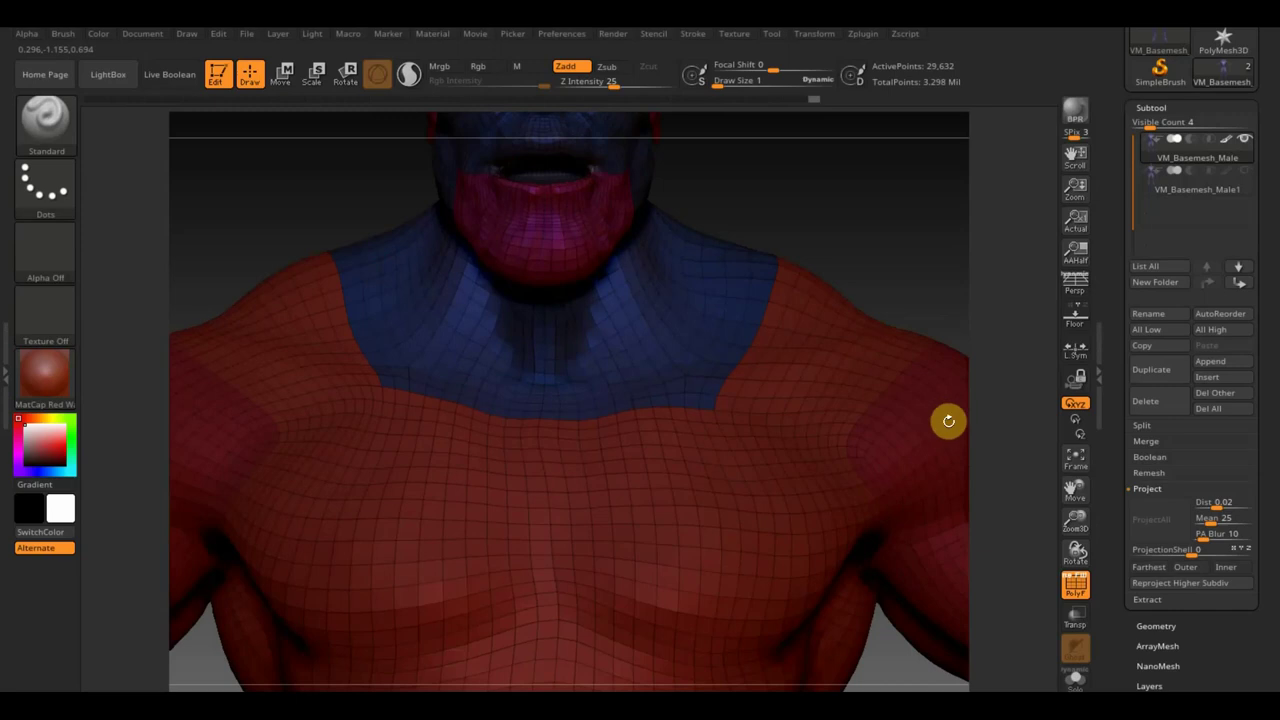
{"action": "left_click_drag", "start_coordinate": [905, 277], "coordinate": [915, 345], "text": "alt"}
- Brighten the Document background gradient Center and apply the SketchShaded2 material
{"action": "left_click", "coordinate": [143, 34]}
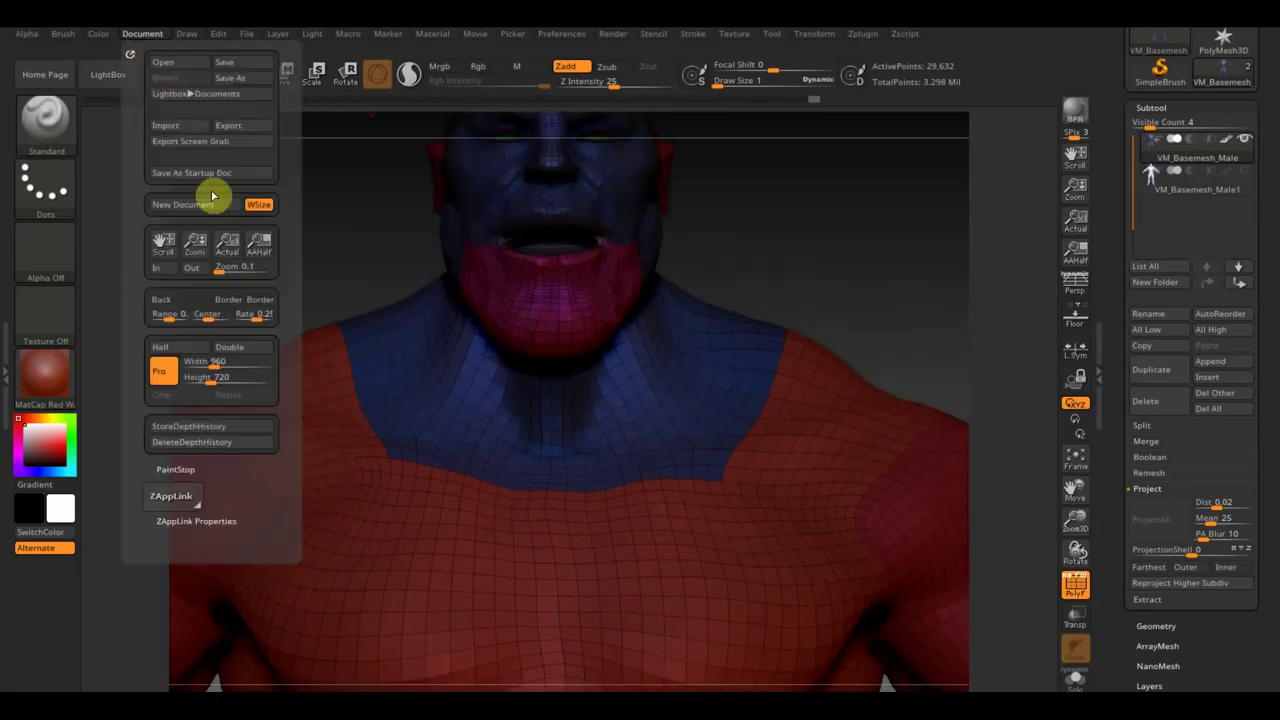
{"action": "left_click_drag", "start_coordinate": [214, 318], "coordinate": [200, 316]}
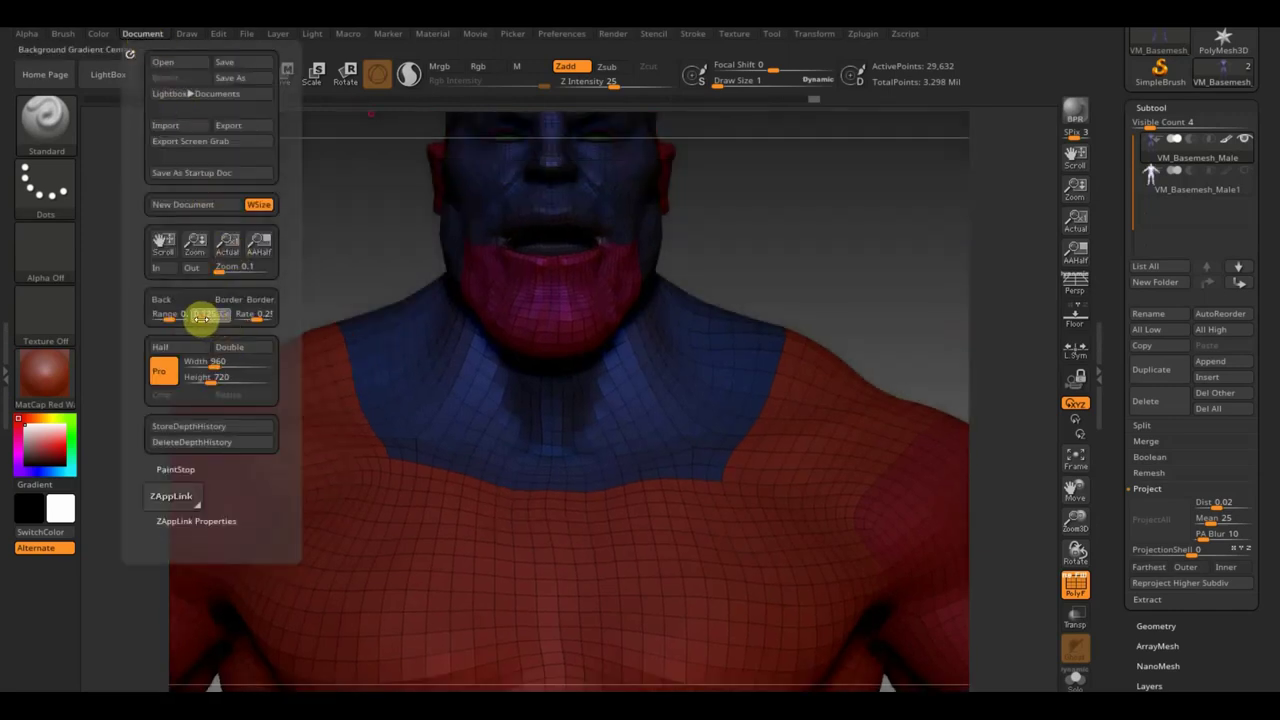
{"action": "left_click", "coordinate": [58, 376]}
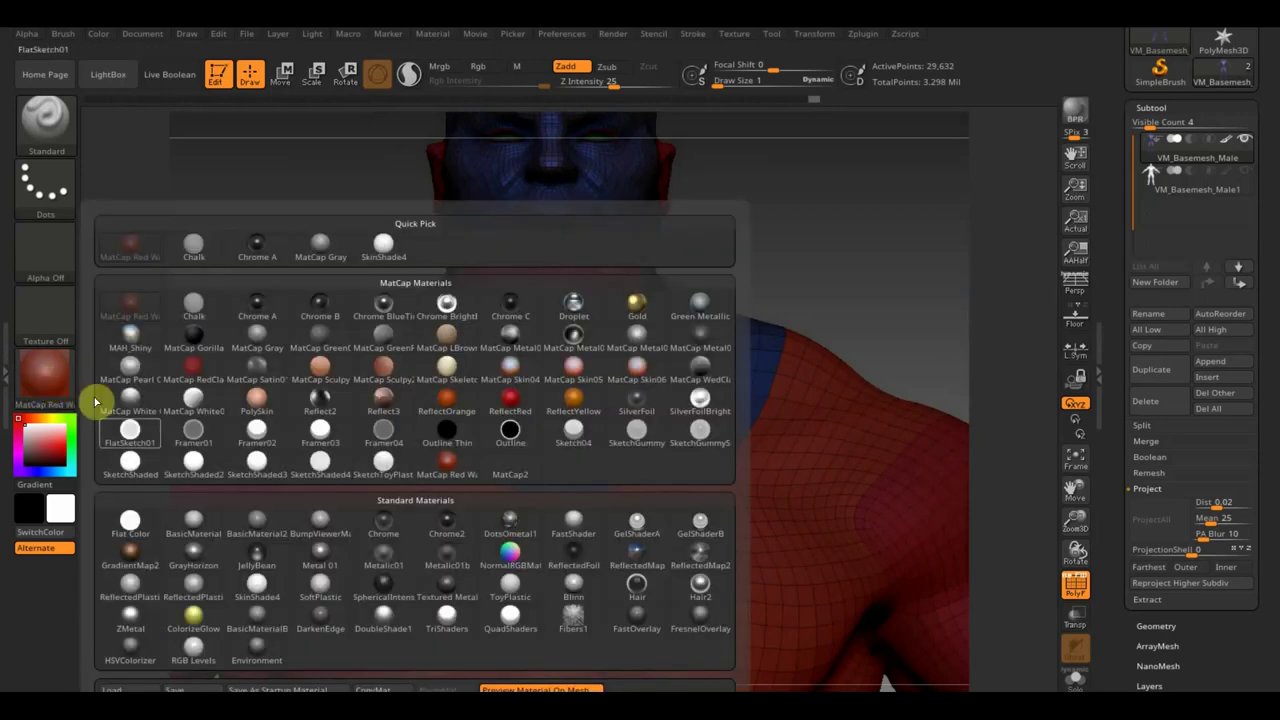
{"action": "left_click", "coordinate": [193, 470]}
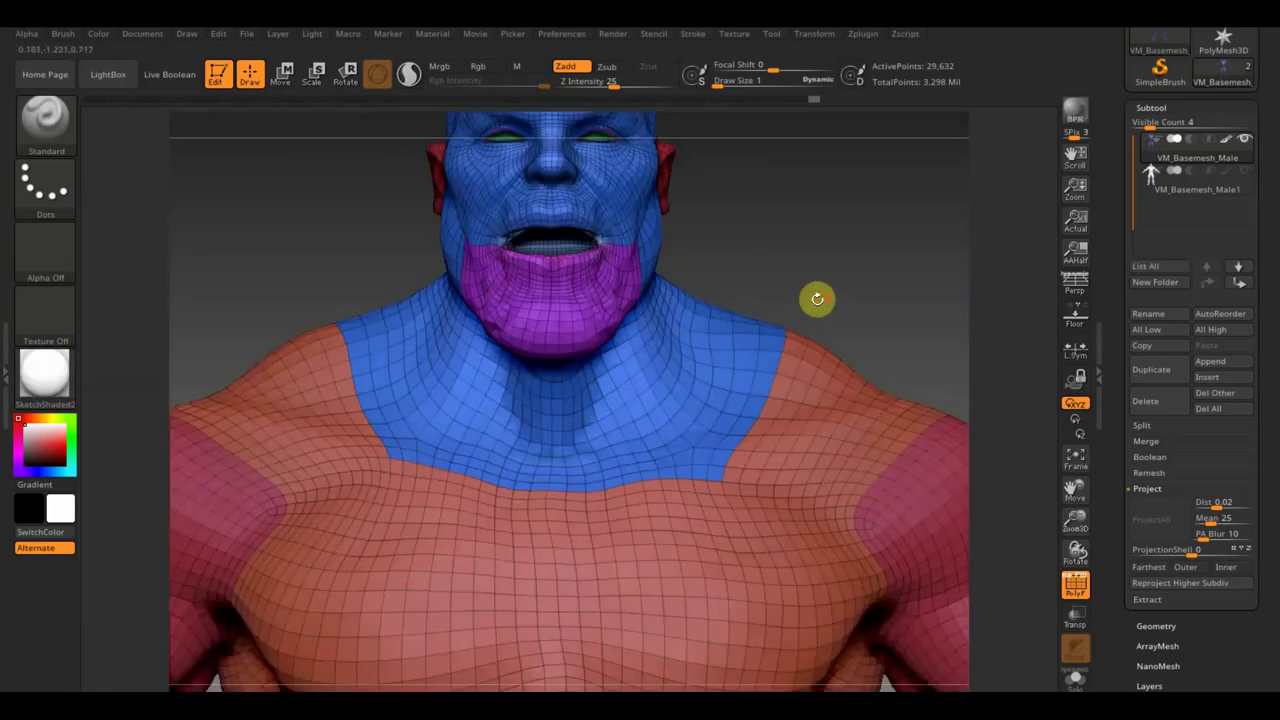
{"action": "right_click_drag", "start_coordinate": [821, 300], "coordinate": [766, 180], "text": "ctrl"}
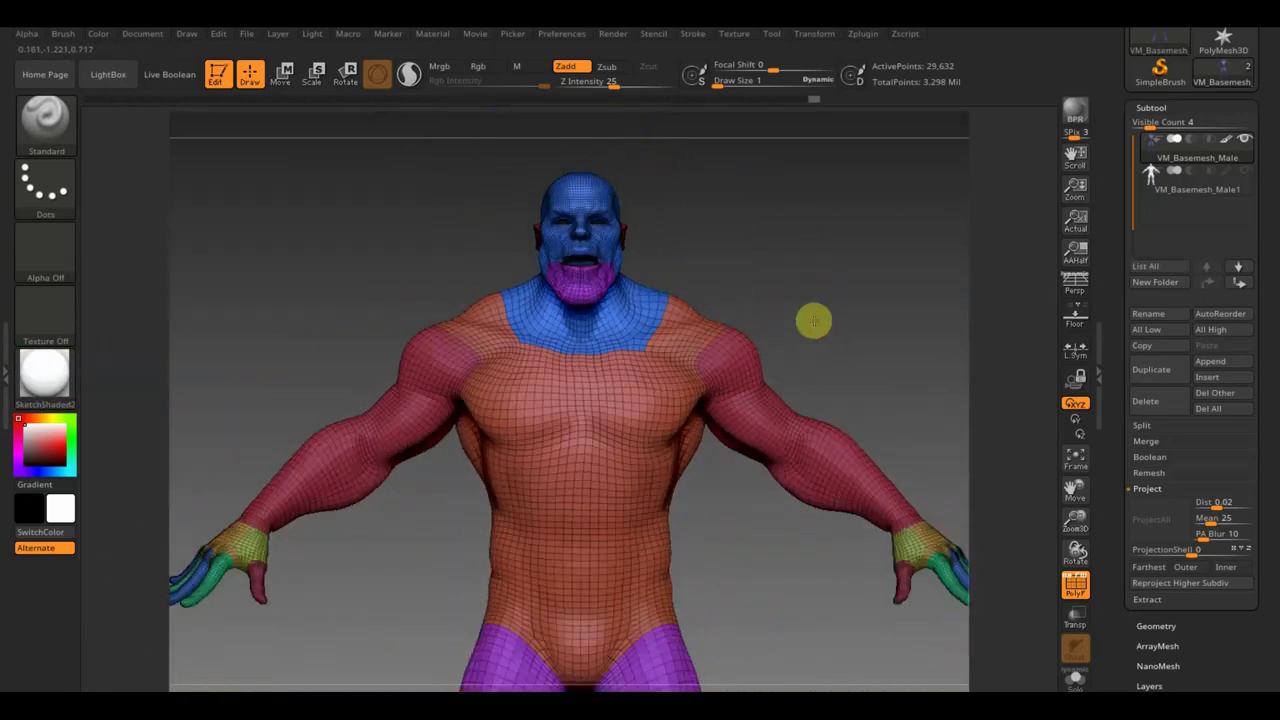
- Enlarge the Draw Size and smooth the mesh around the mouth
{"action": "mouse_move", "coordinate": [807, 289]}
{"action": "right_mouse_down", "text": "ctrl"}
{"action": "mouse_move", "coordinate": [863, 320]}
{"action": "mouse_move", "coordinate": [866, 406]}
{"action": "mouse_move", "coordinate": [866, 386]}
{"action": "mouse_move", "coordinate": [905, 392]}
{"action": "mouse_move", "coordinate": [784, 400]}
{"action": "mouse_move", "coordinate": [853, 400]}
{"action": "mouse_move", "coordinate": [864, 432]}
{"action": "mouse_move", "coordinate": [851, 509]}
{"action": "mouse_move", "coordinate": [860, 520]}
{"action": "mouse_move", "coordinate": [844, 451]}
{"action": "mouse_move", "coordinate": [857, 529]}
{"action": "mouse_move", "coordinate": [909, 623]}
{"action": "right_mouse_up", "text": "ctrl"}
{"action": "right_click_drag", "start_coordinate": [857, 380], "coordinate": [826, 323]}
{"action": "left_click_drag", "start_coordinate": [715, 83], "coordinate": [719, 83]}
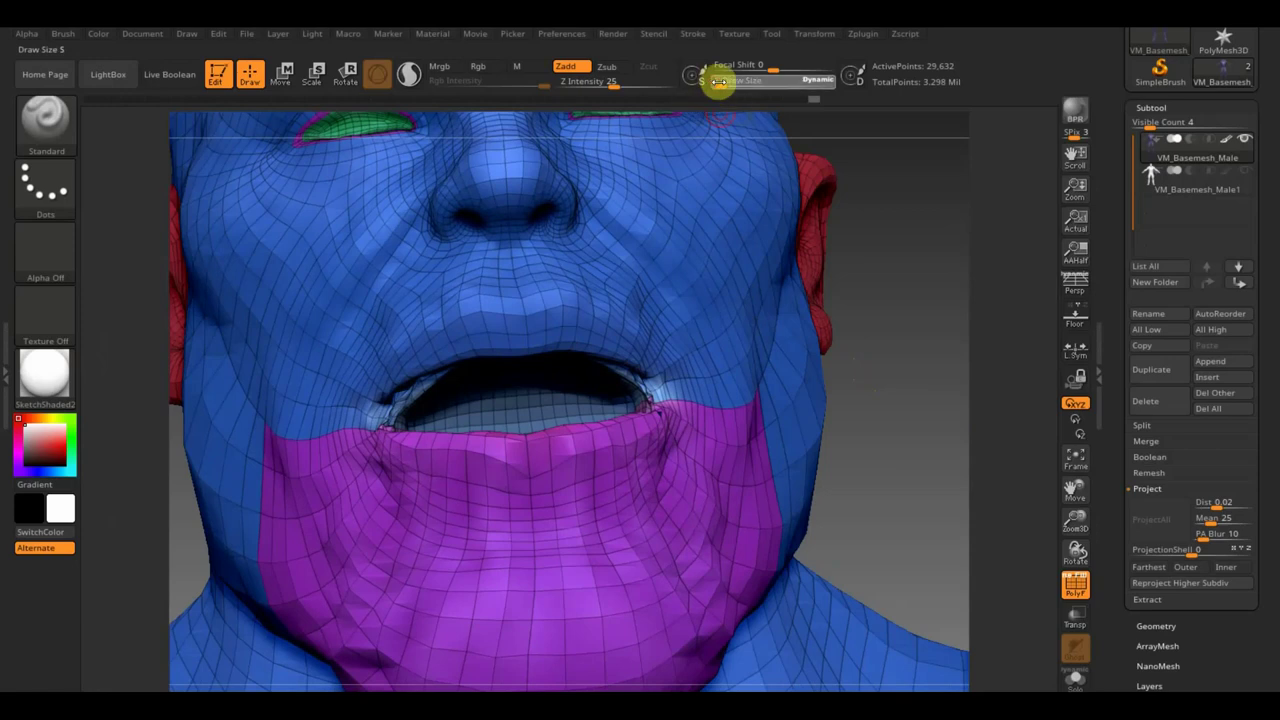
{"action": "key", "text": "shift"}
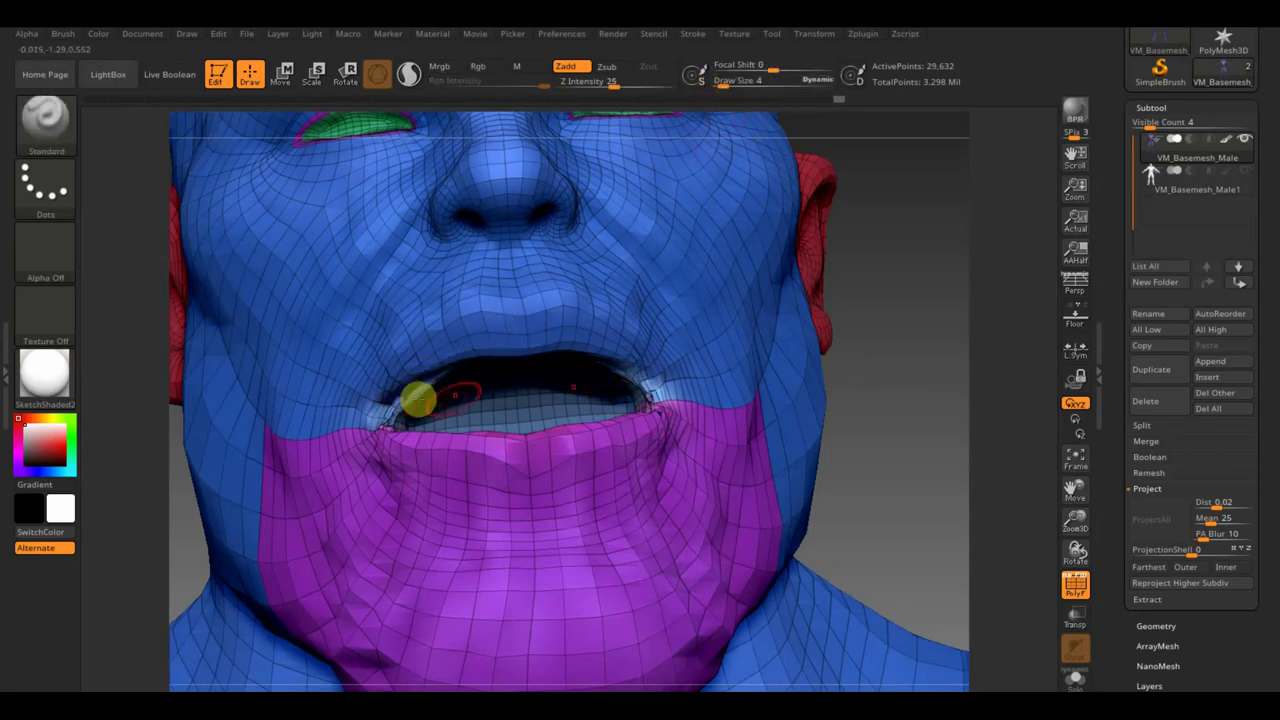
{"action": "left_click_drag", "start_coordinate": [866, 366], "coordinate": [875, 381]}
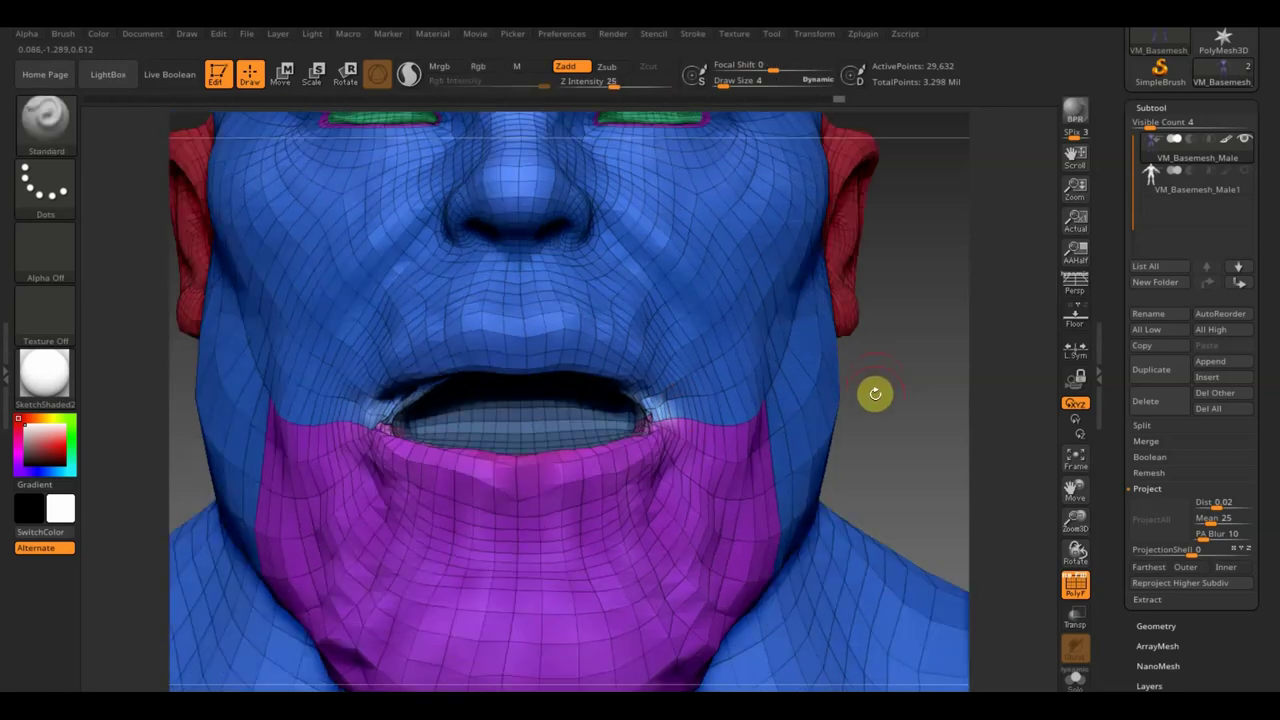
{"action": "key", "text": "shift"}
- Smooth the eyelids from a front view, then frame the whole model
{"action": "mouse_move", "coordinate": [875, 413]}
{"action": "left_mouse_down", "text": "alt"}
{"action": "mouse_move", "coordinate": [877, 391]}
{"action": "mouse_move", "coordinate": [884, 546]}
{"action": "left_mouse_up", "text": "alt"}
{"action": "mouse_move", "coordinate": [878, 502]}
{"action": "left_mouse_down"}
{"action": "mouse_move", "coordinate": [908, 503]}
{"action": "mouse_move", "coordinate": [849, 473]}
{"action": "mouse_move", "coordinate": [894, 577]}
{"action": "mouse_move", "coordinate": [903, 489]}
{"action": "mouse_move", "coordinate": [813, 667]}
{"action": "left_mouse_up"}
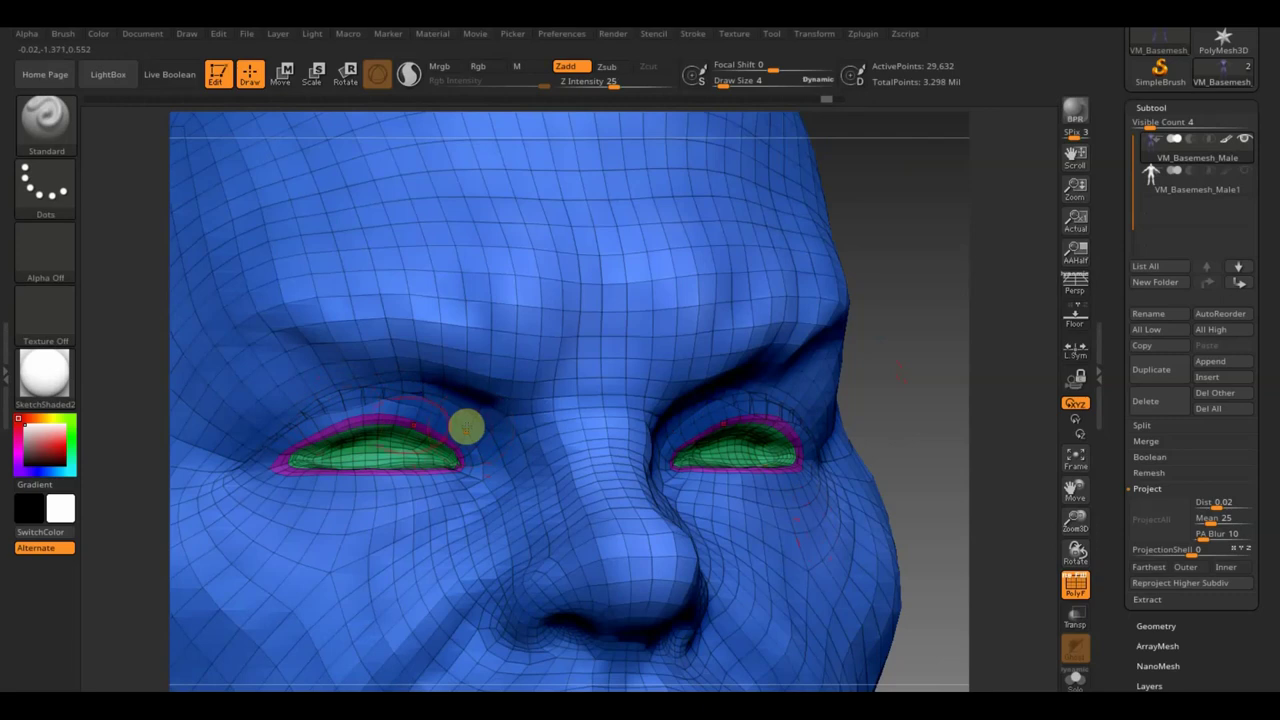
{"action": "mouse_move", "coordinate": [863, 426]}
{"action": "left_mouse_down"}
{"action": "mouse_move", "coordinate": [883, 420]}
{"action": "mouse_move", "coordinate": [820, 417]}
{"action": "left_mouse_up"}
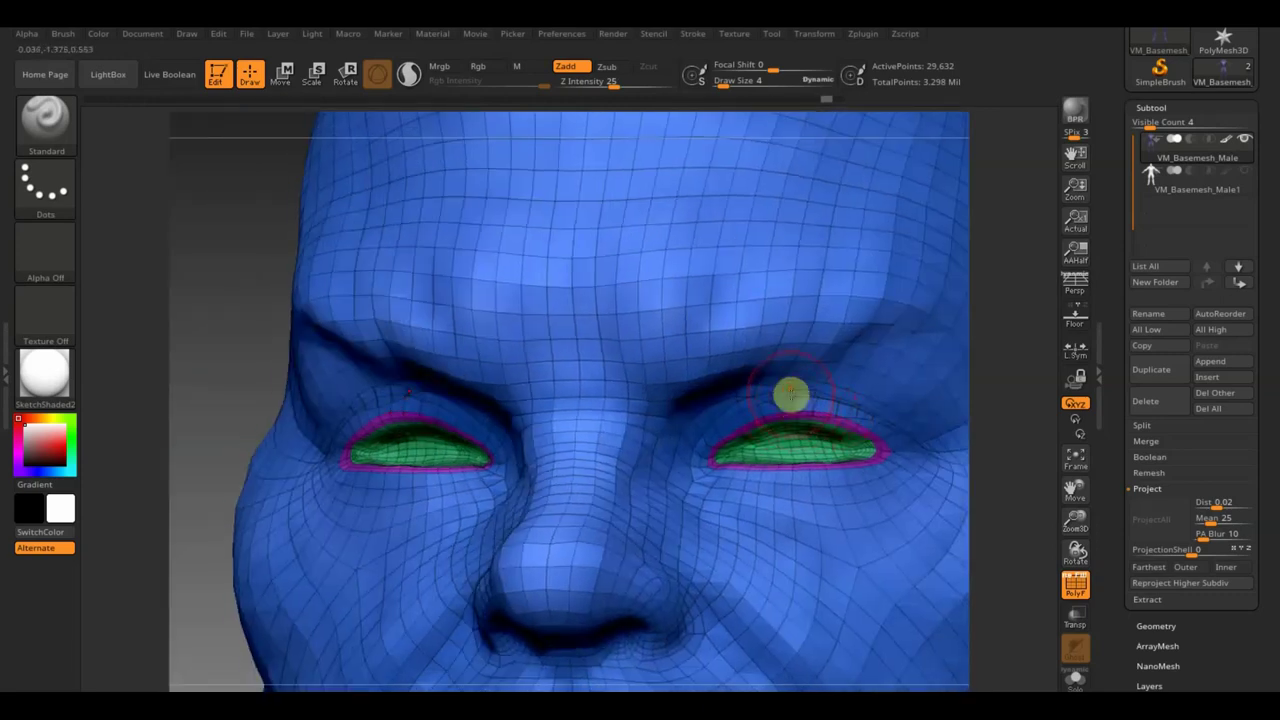
{"action": "key", "text": "shift"}
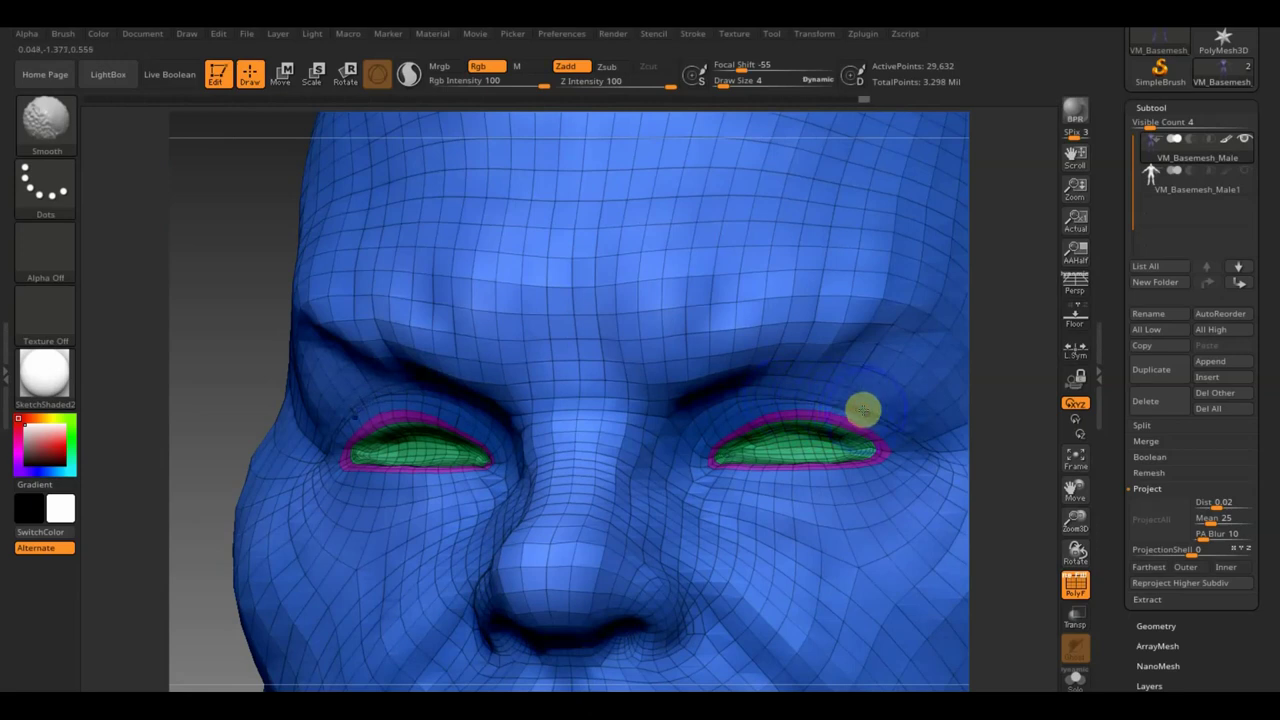
{"action": "left_click_drag", "start_coordinate": [234, 346], "coordinate": [320, 366]}
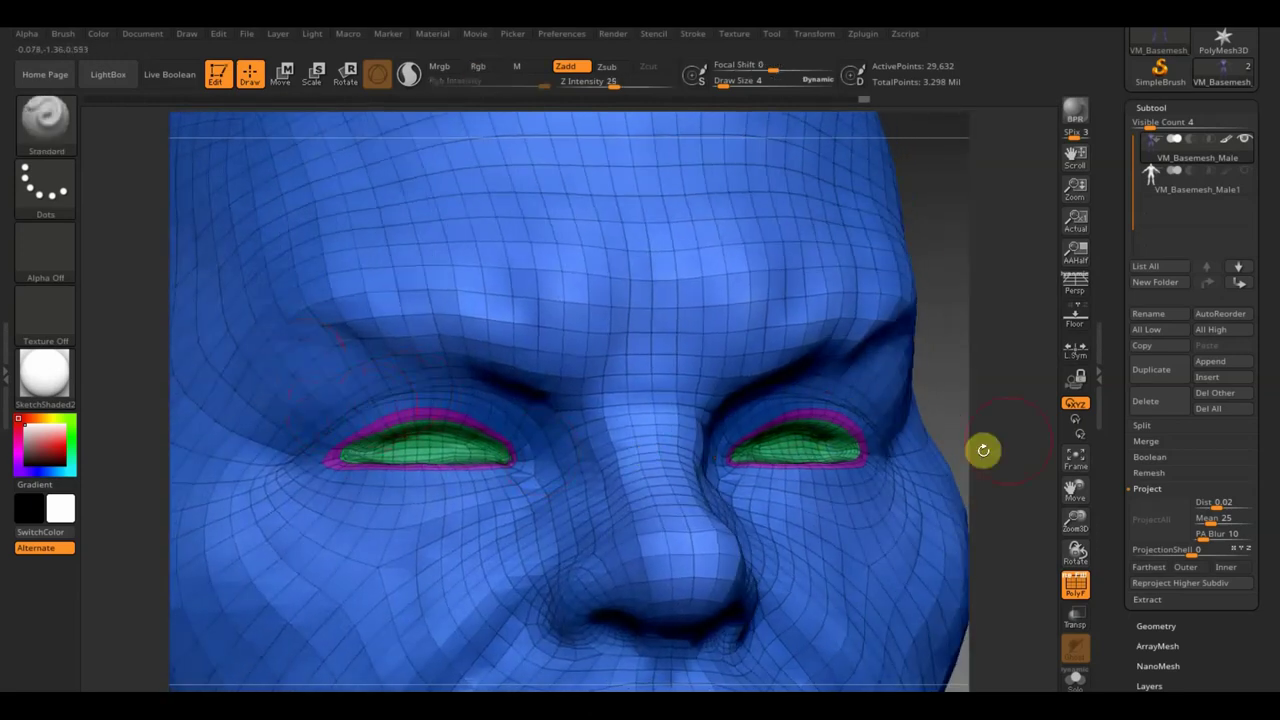
{"action": "left_click_drag", "start_coordinate": [958, 385], "coordinate": [963, 400], "text": "shift"}
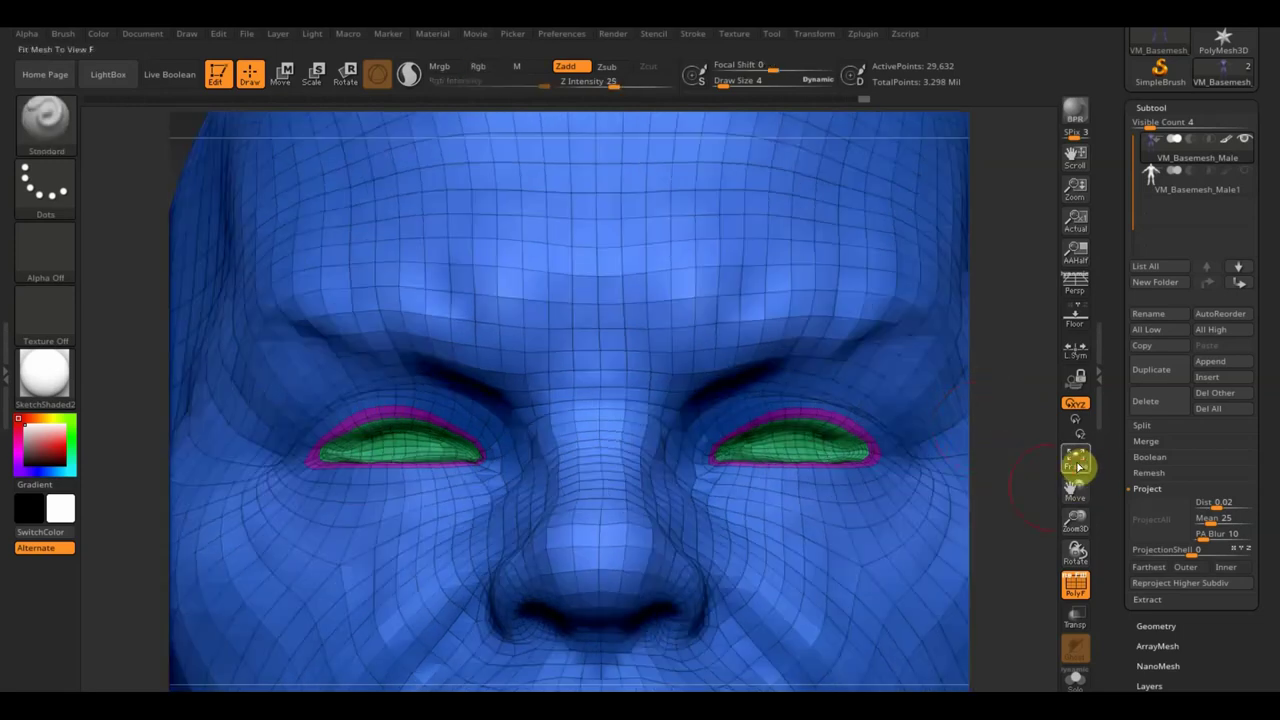
{"action": "left_click", "coordinate": [1076, 462]}
- Raise the Draw Size to 23 and work over the character's toes
{"action": "mouse_move", "coordinate": [830, 522]}
{"action": "left_mouse_down"}
{"action": "mouse_move", "coordinate": [815, 597]}
{"action": "mouse_move", "coordinate": [840, 434]}
{"action": "mouse_move", "coordinate": [817, 291]}
{"action": "mouse_move", "coordinate": [853, 417]}
{"action": "mouse_move", "coordinate": [809, 126]}
{"action": "mouse_move", "coordinate": [869, 300]}
{"action": "left_mouse_up"}
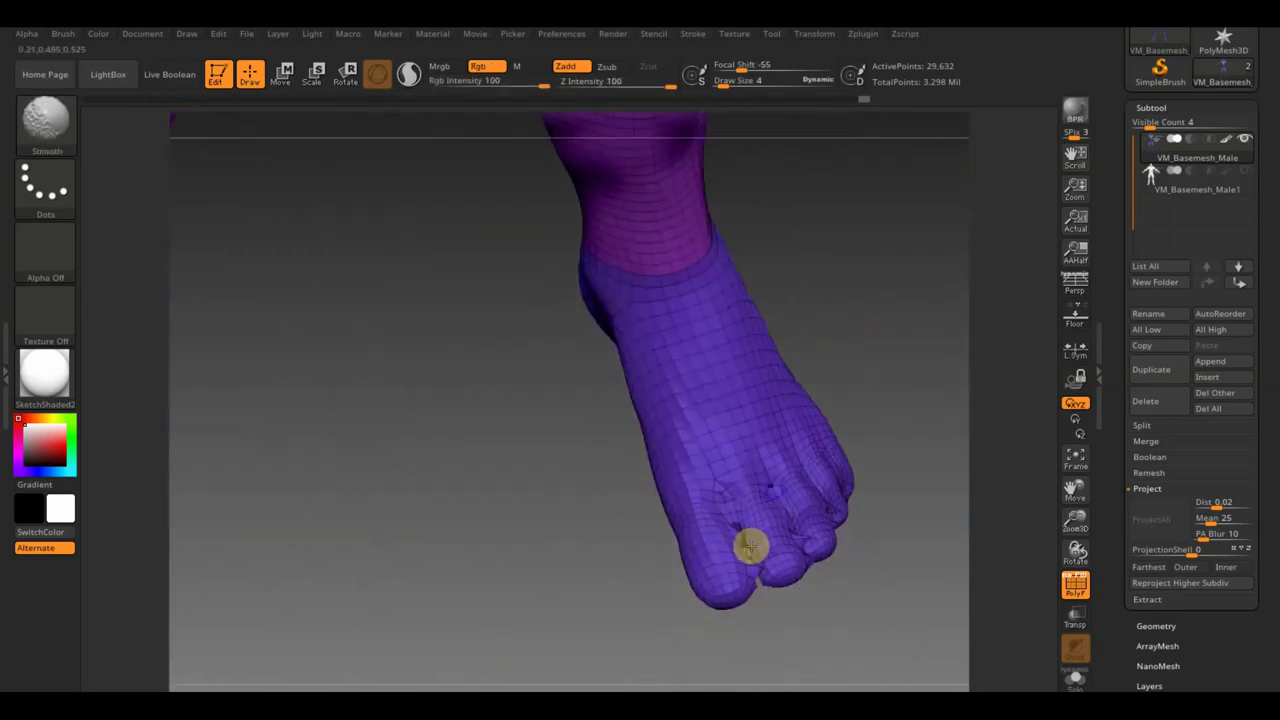
{"action": "left_click_drag", "start_coordinate": [733, 86], "coordinate": [736, 86]}
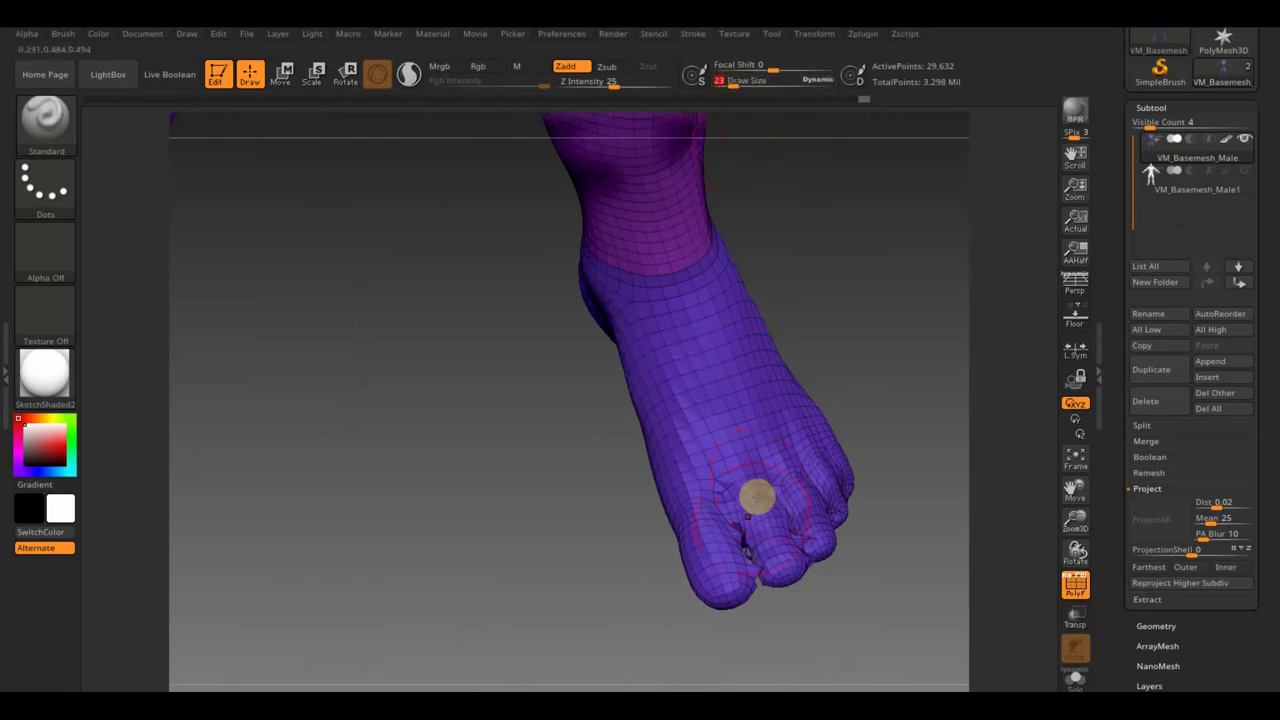
{"action": "left_click_drag", "start_coordinate": [892, 544], "coordinate": [880, 580]}
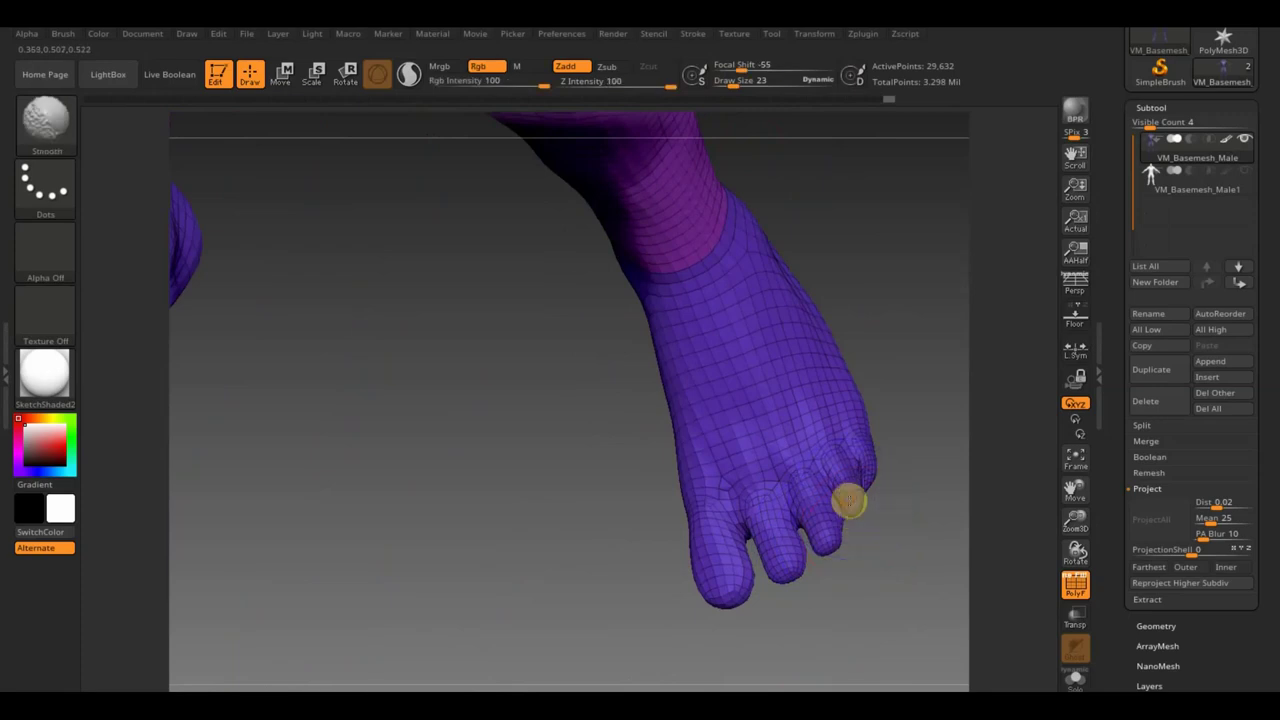
{"action": "left_click_drag", "start_coordinate": [877, 514], "coordinate": [904, 538]}
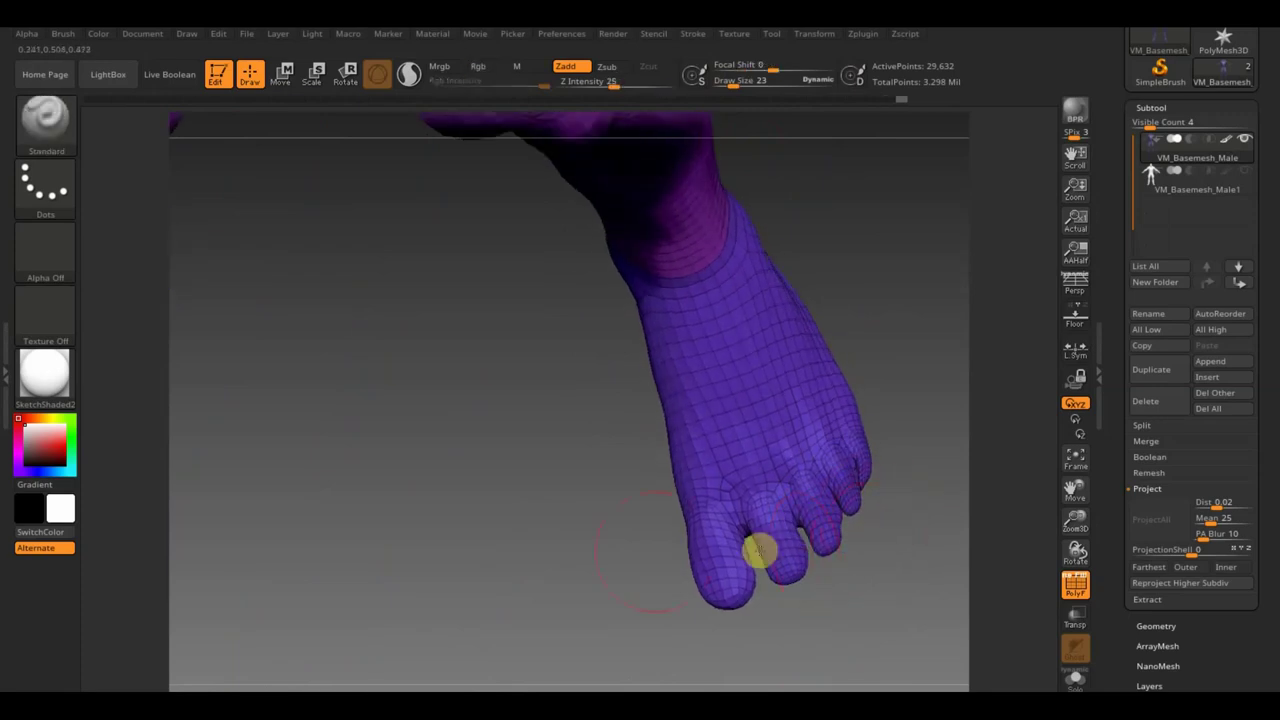
- Rotate and zoom from the foot up to the torso and head, ending on a full-body front view
{"action": "mouse_move", "coordinate": [587, 545]}
{"action": "left_mouse_down"}
{"action": "mouse_move", "coordinate": [603, 565]}
{"action": "mouse_move", "coordinate": [594, 449]}
{"action": "mouse_move", "coordinate": [583, 474]}
{"action": "mouse_move", "coordinate": [502, 432]}
{"action": "mouse_move", "coordinate": [626, 651]}
{"action": "mouse_move", "coordinate": [520, 383]}
{"action": "mouse_move", "coordinate": [490, 253]}
{"action": "left_mouse_up"}
{"action": "right_click_drag", "start_coordinate": [648, 205], "coordinate": [731, 632], "text": "alt"}
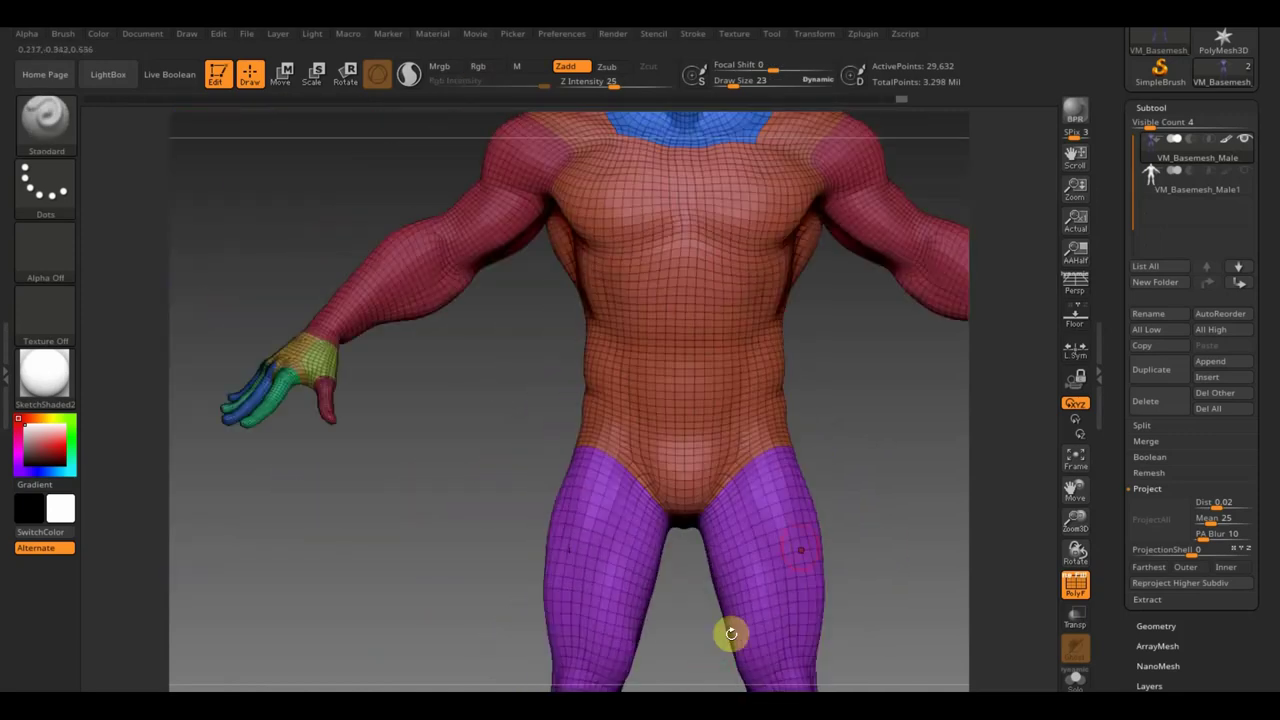
{"action": "mouse_move", "coordinate": [851, 421]}
{"action": "right_mouse_down"}
{"action": "mouse_move", "coordinate": [780, 597]}
{"action": "mouse_move", "coordinate": [774, 554]}
{"action": "mouse_move", "coordinate": [857, 497]}
{"action": "mouse_move", "coordinate": [820, 300]}
{"action": "right_mouse_up"}
{"action": "mouse_move", "coordinate": [797, 563]}
{"action": "right_mouse_down"}
{"action": "mouse_move", "coordinate": [780, 509]}
{"action": "mouse_move", "coordinate": [822, 305]}
{"action": "mouse_move", "coordinate": [810, 332]}
{"action": "right_mouse_up"}
{"action": "mouse_move", "coordinate": [785, 487]}
{"action": "right_mouse_down"}
{"action": "mouse_move", "coordinate": [771, 449]}
{"action": "mouse_move", "coordinate": [786, 520]}
{"action": "mouse_move", "coordinate": [780, 469]}
{"action": "mouse_move", "coordinate": [783, 509]}
{"action": "right_mouse_up"}
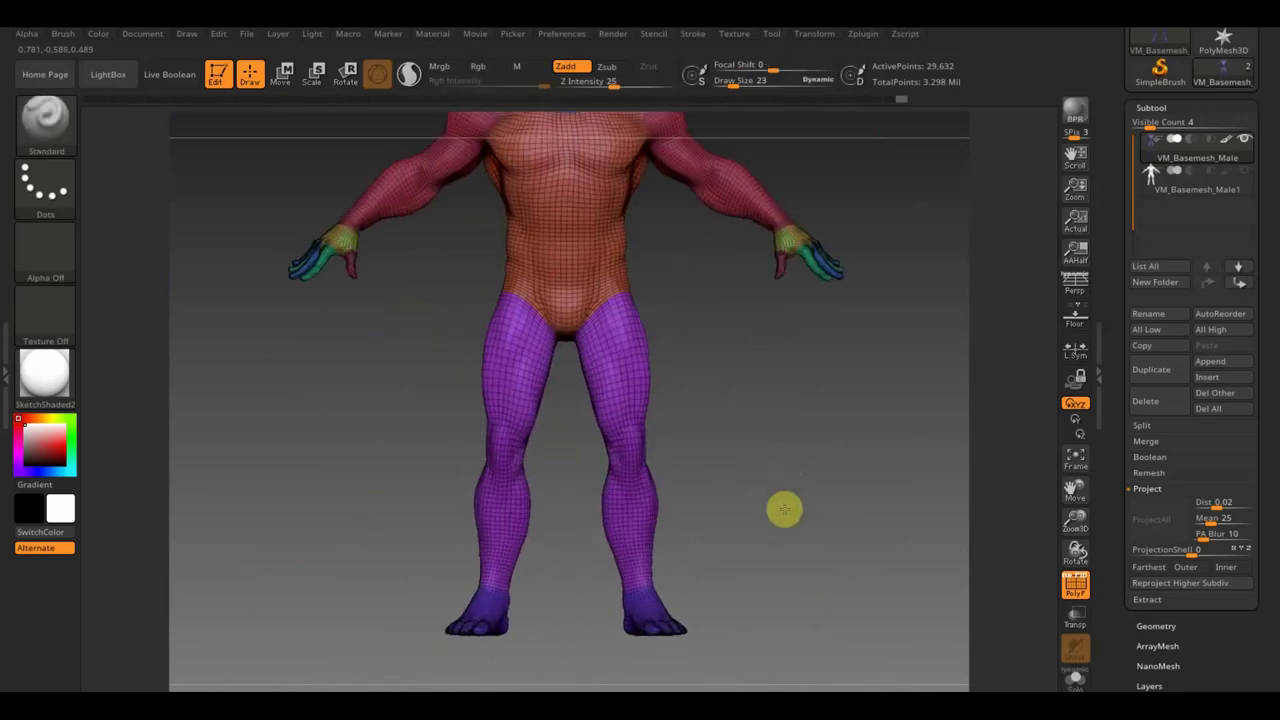
{"action": "right_click_drag", "start_coordinate": [769, 429], "coordinate": [806, 540], "text": "alt"}
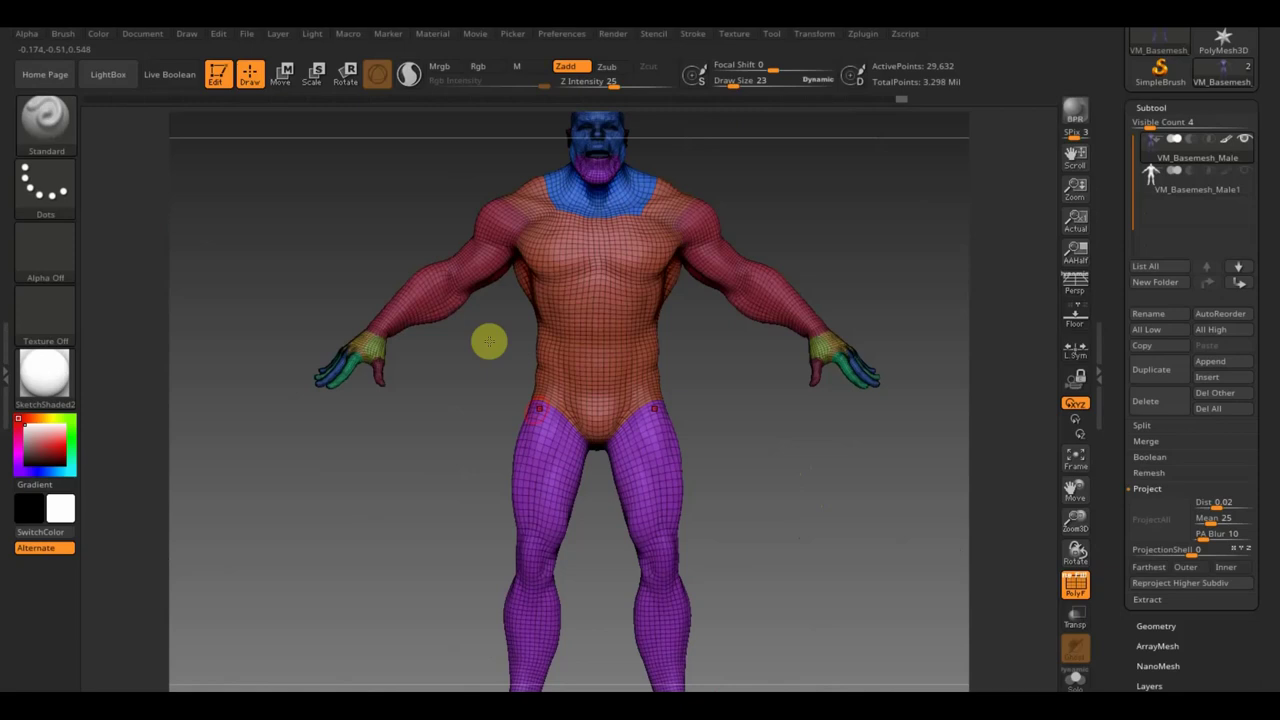
{"action": "mouse_move", "coordinate": [771, 474]}
{"action": "right_mouse_down", "text": "alt"}
{"action": "mouse_move", "coordinate": [757, 436]}
{"action": "mouse_move", "coordinate": [740, 460]}
{"action": "mouse_move", "coordinate": [694, 460]}
{"action": "mouse_move", "coordinate": [778, 453]}
{"action": "mouse_move", "coordinate": [763, 497]}
{"action": "right_mouse_up", "text": "alt"}
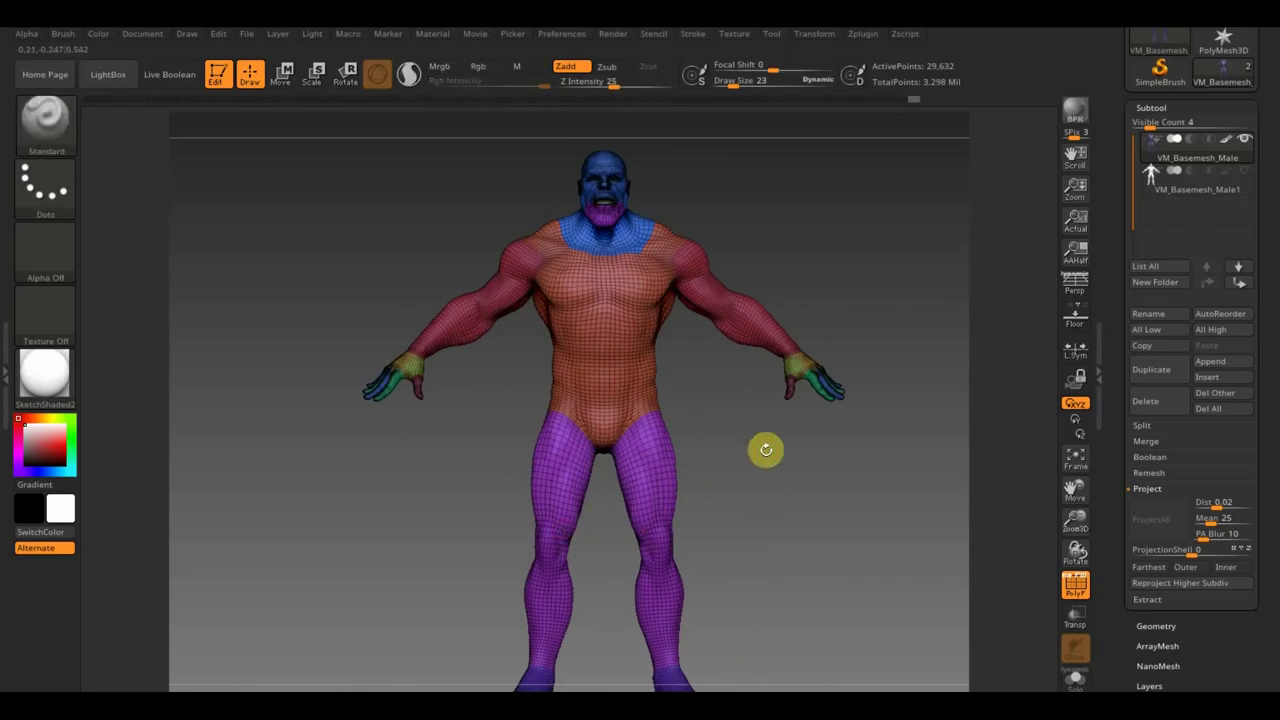
- Toggle the second subtool and hide the polygroup colours with Shift+F, then orbit the model
{"action": "left_click", "coordinate": [1245, 172]}
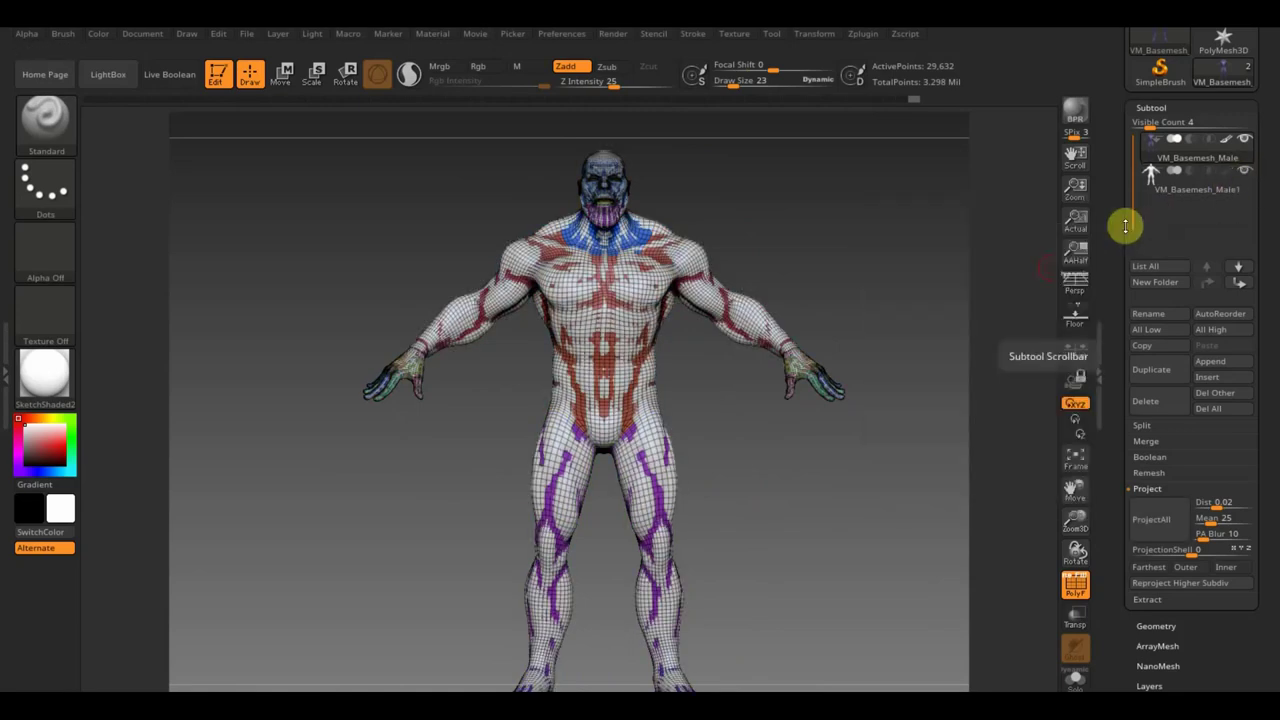
{"action": "left_click", "coordinate": [1246, 172]}
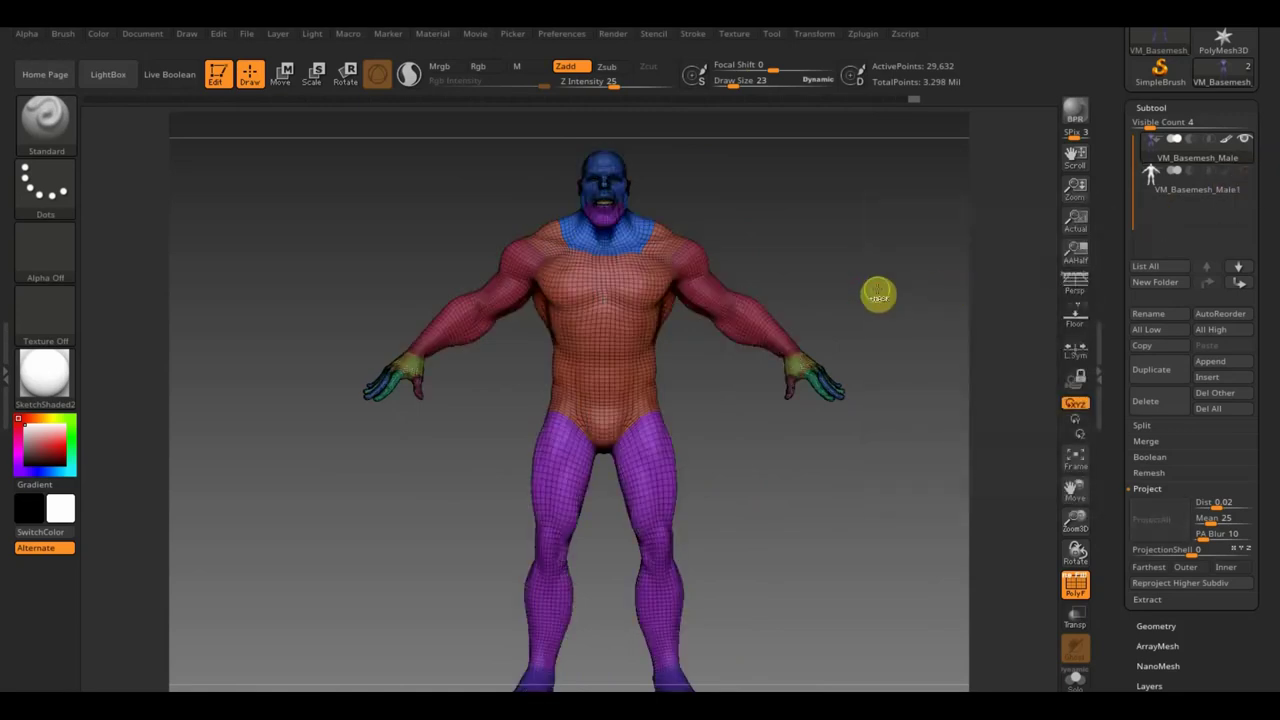
{"action": "key", "text": "shift+f"}
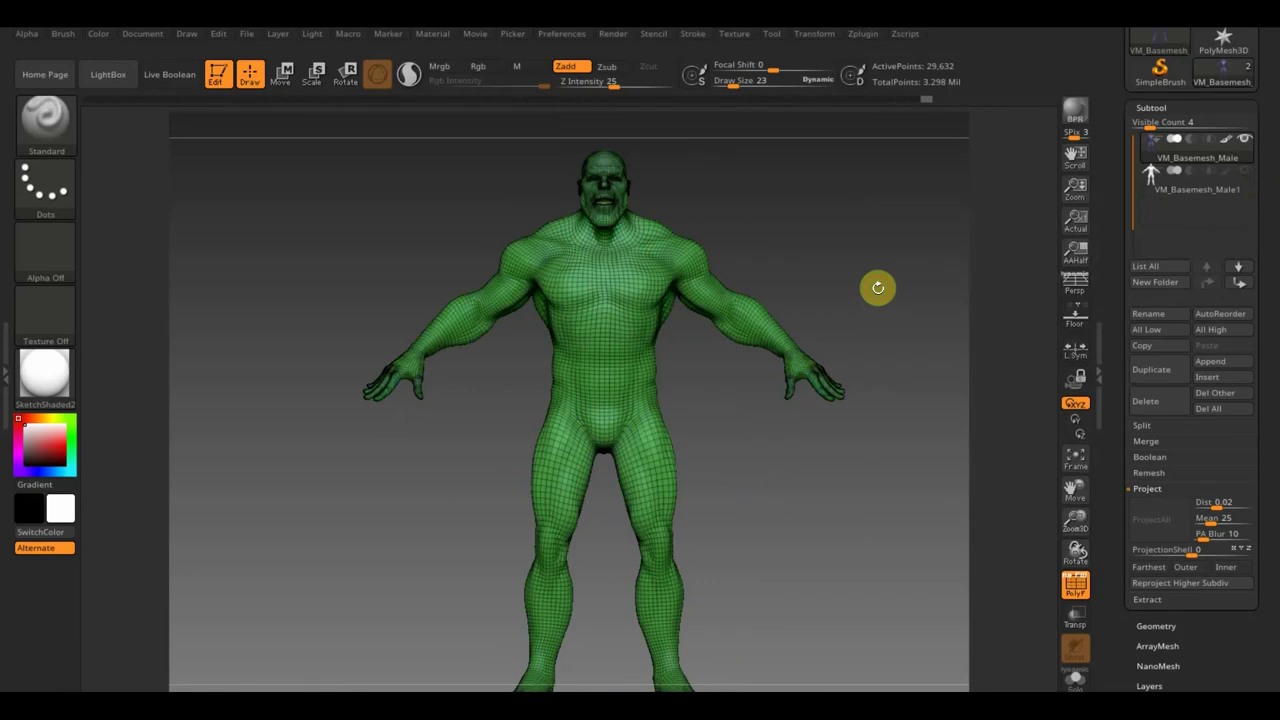
{"action": "left_click_drag", "start_coordinate": [903, 345], "coordinate": [918, 338], "text": "shift"}
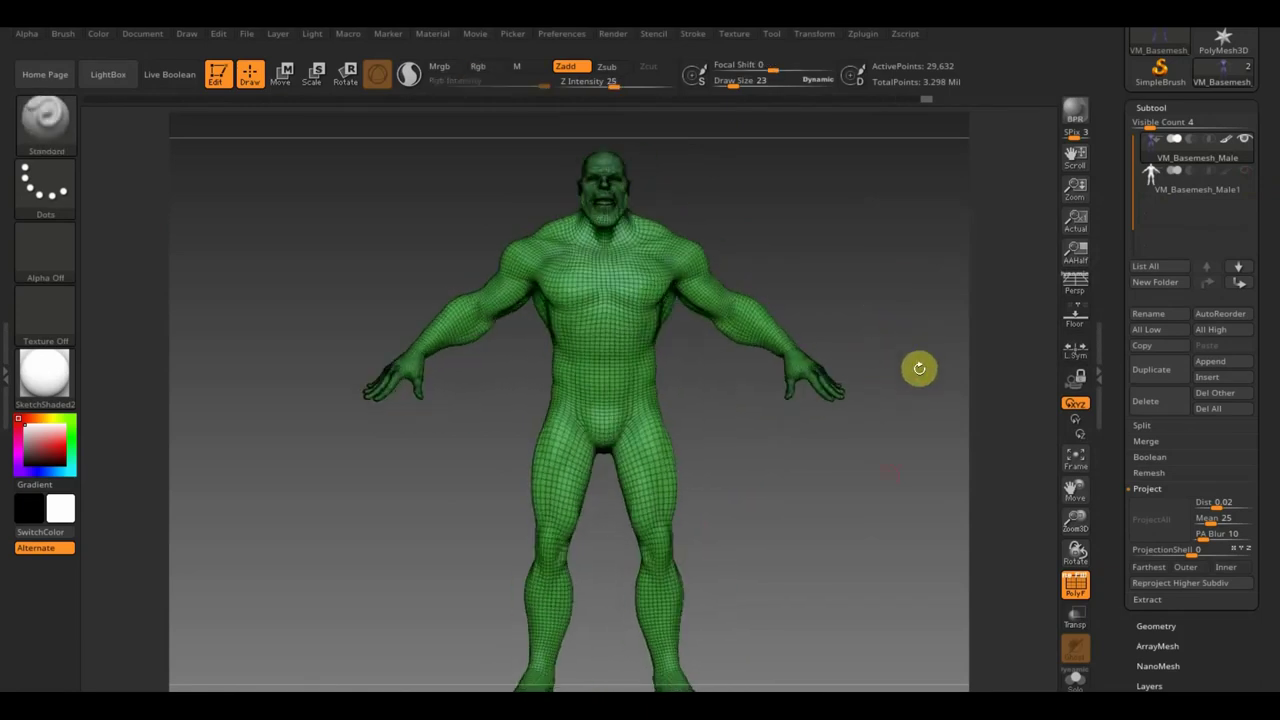
{"action": "mouse_move", "coordinate": [845, 543]}
{"action": "left_mouse_down"}
{"action": "mouse_move", "coordinate": [831, 551]}
{"action": "mouse_move", "coordinate": [829, 537]}
{"action": "mouse_move", "coordinate": [843, 557]}
{"action": "mouse_move", "coordinate": [808, 523]}
{"action": "mouse_move", "coordinate": [1018, 512]}
{"action": "left_mouse_up"}
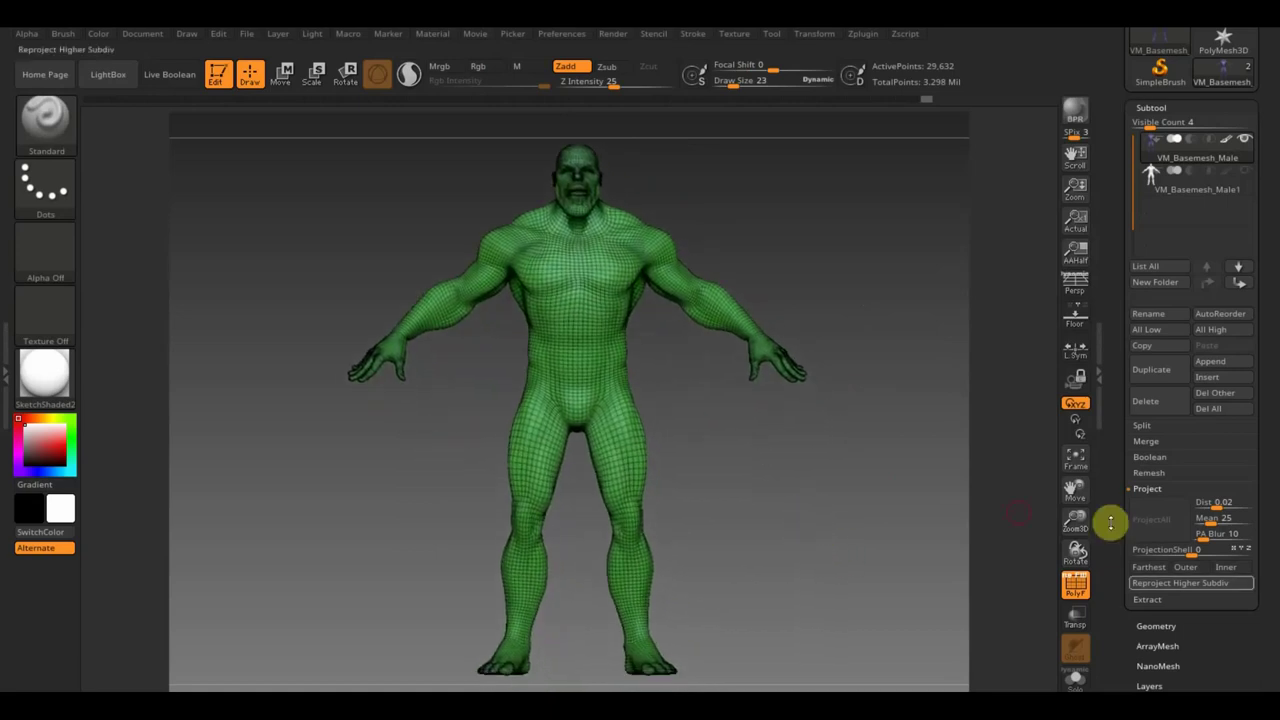
{"action": "left_click", "coordinate": [1163, 625]}
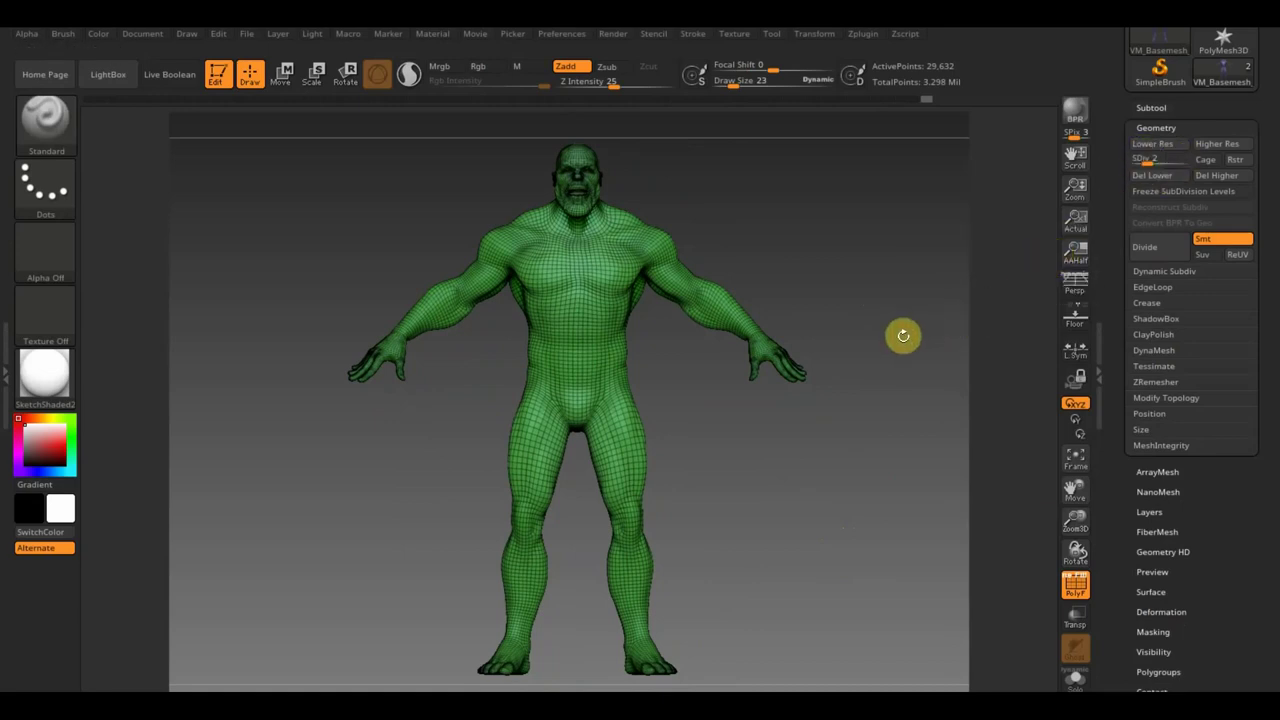
{"action": "mouse_move", "coordinate": [902, 335]}
{"action": "left_mouse_down"}
{"action": "mouse_move", "coordinate": [866, 349]}
{"action": "mouse_move", "coordinate": [891, 341]}
{"action": "left_mouse_up"}
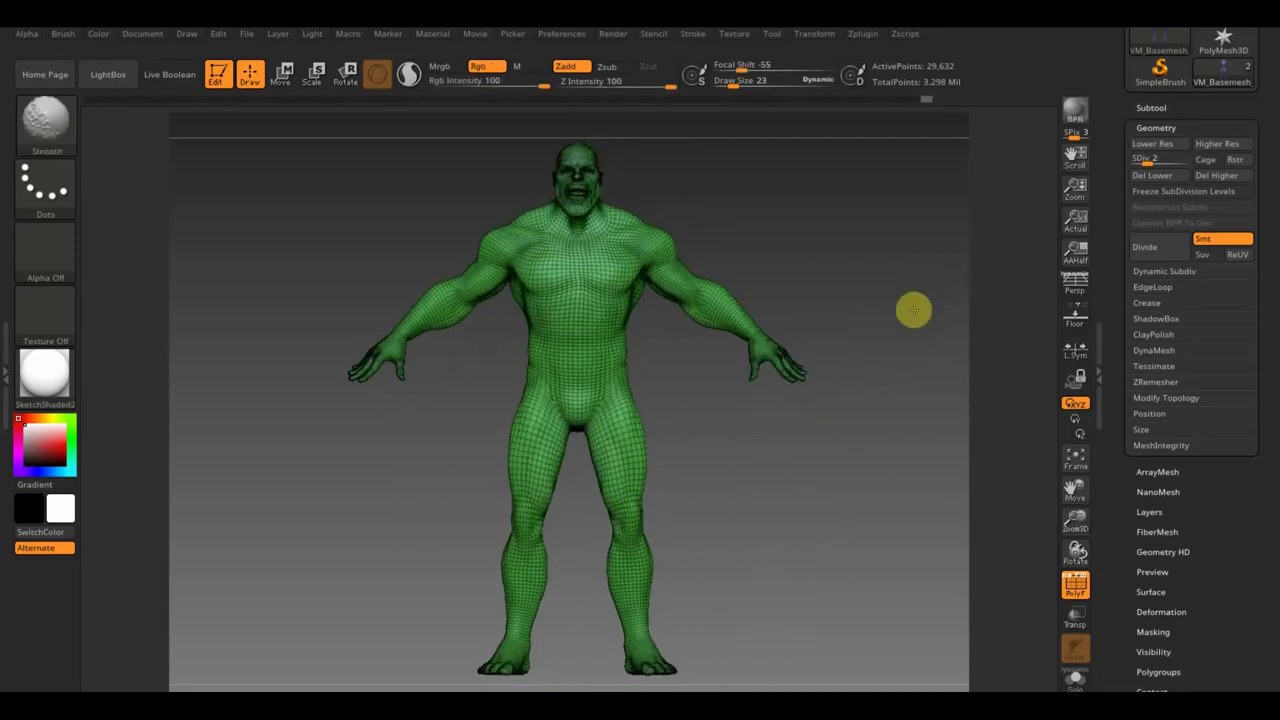
- Select the VM_Basemesh_Male subtool and turn off PolyF for a plain shaded model
{"action": "left_click", "coordinate": [1150, 107]}
{"action": "left_click", "coordinate": [1214, 180]}
{"action": "left_click", "coordinate": [1195, 150]}
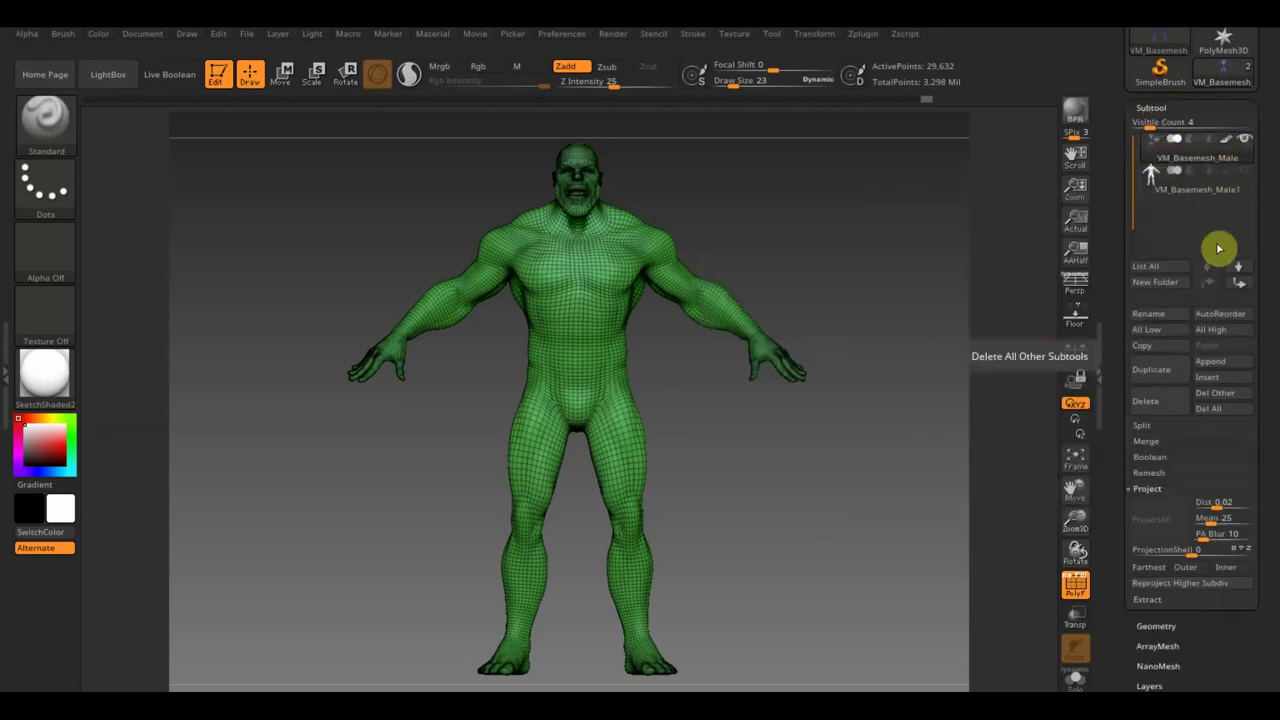
{"action": "left_click", "coordinate": [1079, 594]}
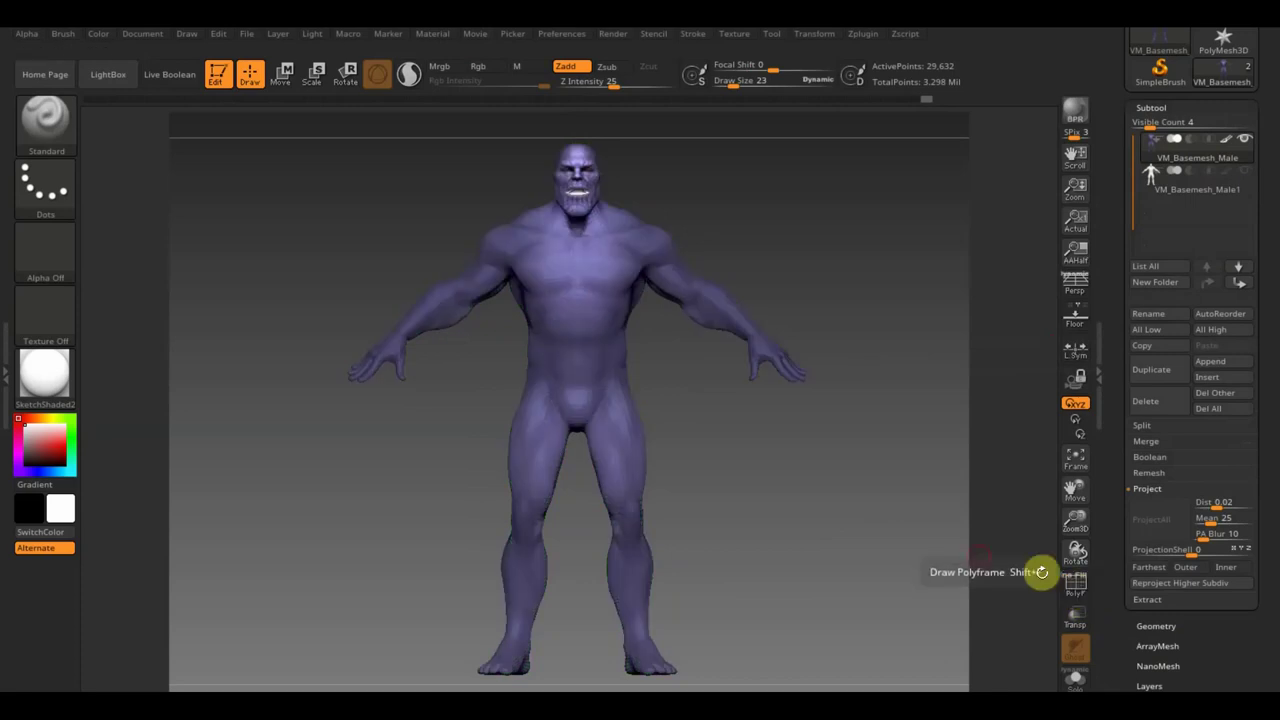
- Move the view up from the legs to a close view of the head and shoulders
{"action": "left_click_drag", "start_coordinate": [866, 409], "coordinate": [891, 563], "text": "alt"}
{"action": "left_click_drag", "start_coordinate": [797, 294], "coordinate": [860, 690], "text": "alt"}
{"action": "mouse_move", "coordinate": [889, 249]}
{"action": "left_mouse_down", "text": "alt"}
{"action": "mouse_move", "coordinate": [883, 489]}
{"action": "mouse_move", "coordinate": [860, 506]}
{"action": "mouse_move", "coordinate": [857, 557]}
{"action": "left_mouse_up", "text": "alt"}
{"action": "mouse_move", "coordinate": [786, 340]}
{"action": "left_mouse_down", "text": "alt"}
{"action": "mouse_move", "coordinate": [857, 629]}
{"action": "mouse_move", "coordinate": [897, 190]}
{"action": "mouse_move", "coordinate": [922, 617]}
{"action": "left_mouse_up", "text": "alt"}
{"action": "left_click_drag", "start_coordinate": [861, 469], "coordinate": [850, 407], "text": "alt"}
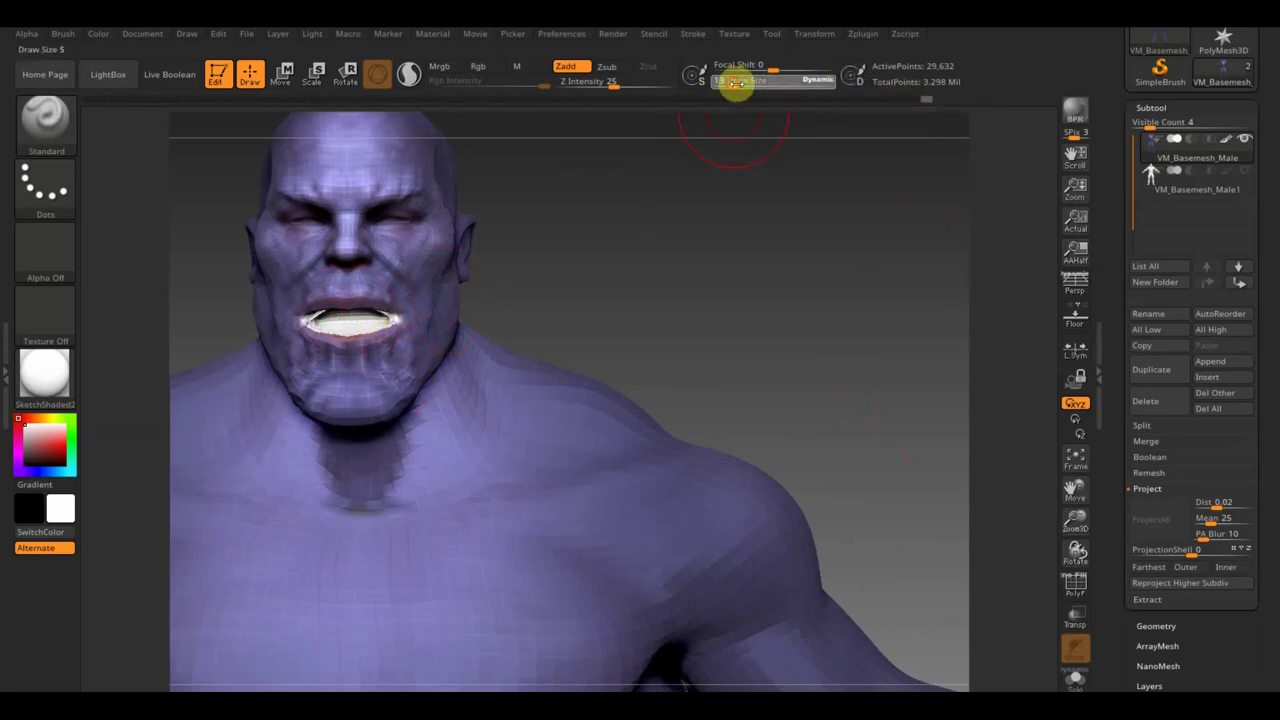
- Smooth the corner of the mouth, turn the head toward the jaw, and turn PolyF on
{"action": "key", "text": "shift"}
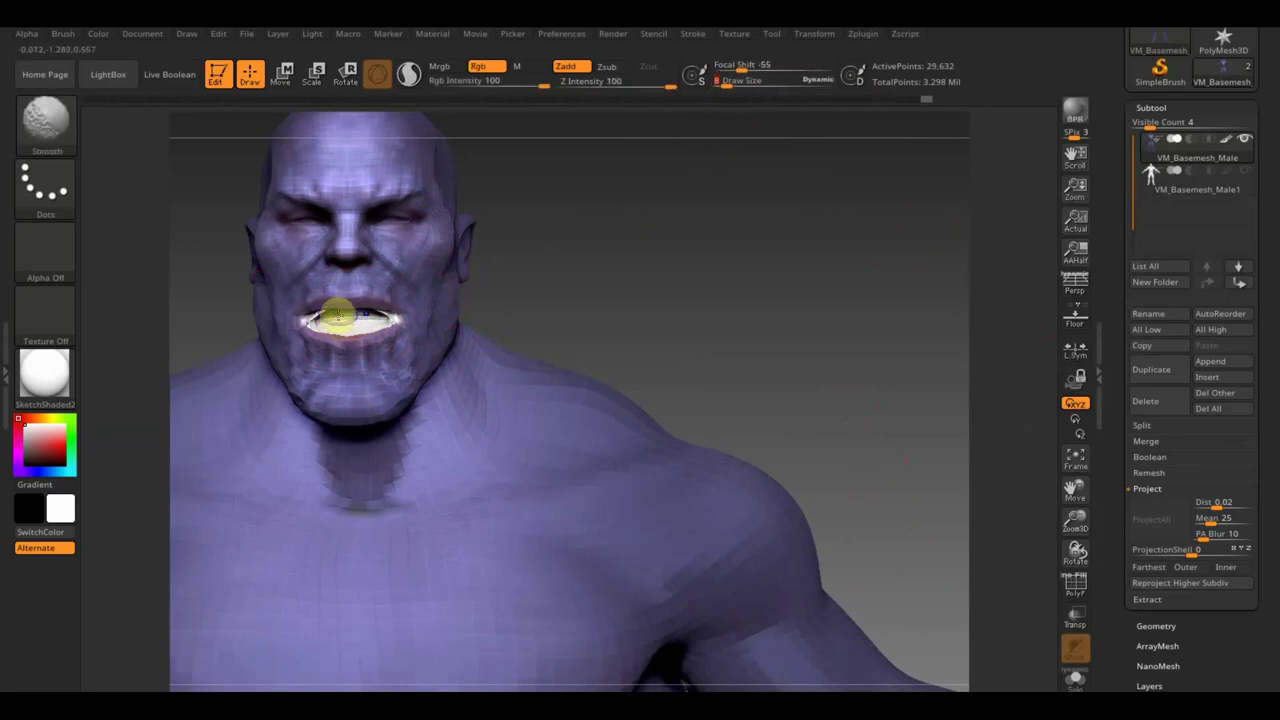
{"action": "left_click_drag", "start_coordinate": [316, 317], "coordinate": [328, 320], "text": "shift"}
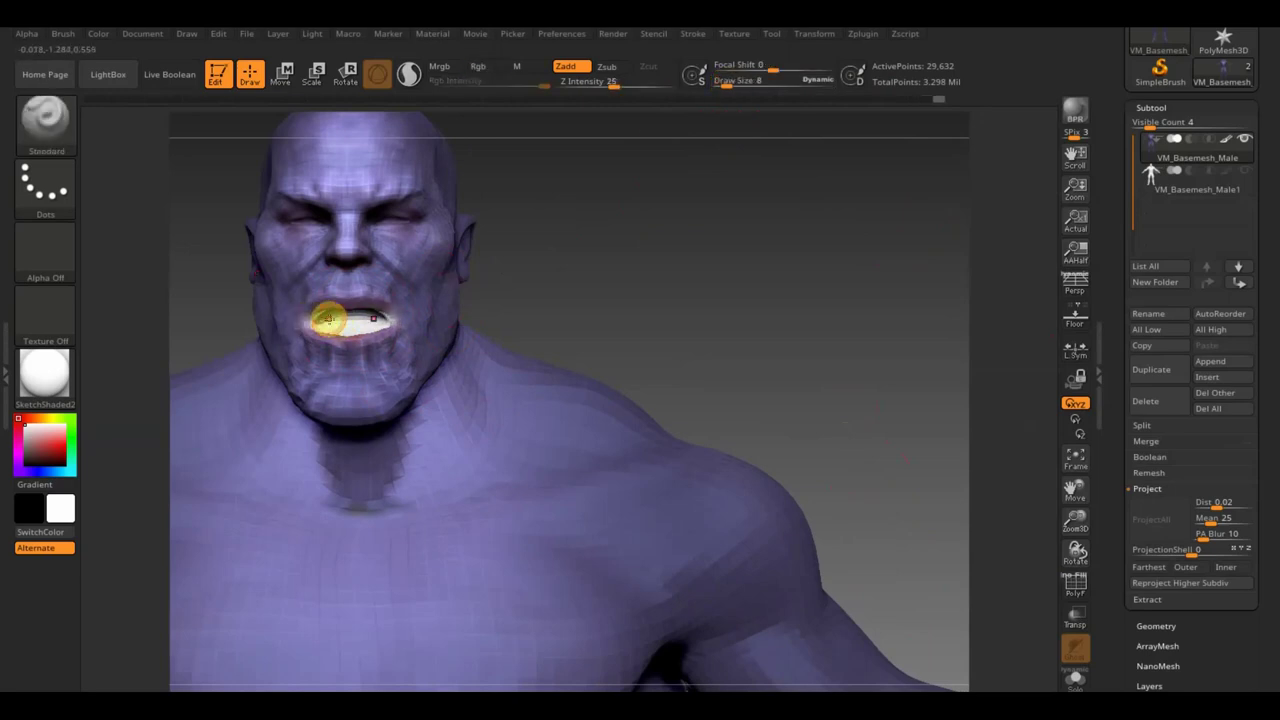
{"action": "mouse_move", "coordinate": [607, 283]}
{"action": "left_mouse_down"}
{"action": "mouse_move", "coordinate": [651, 274]}
{"action": "mouse_move", "coordinate": [620, 263]}
{"action": "mouse_move", "coordinate": [619, 231]}
{"action": "mouse_move", "coordinate": [671, 346]}
{"action": "left_mouse_up"}
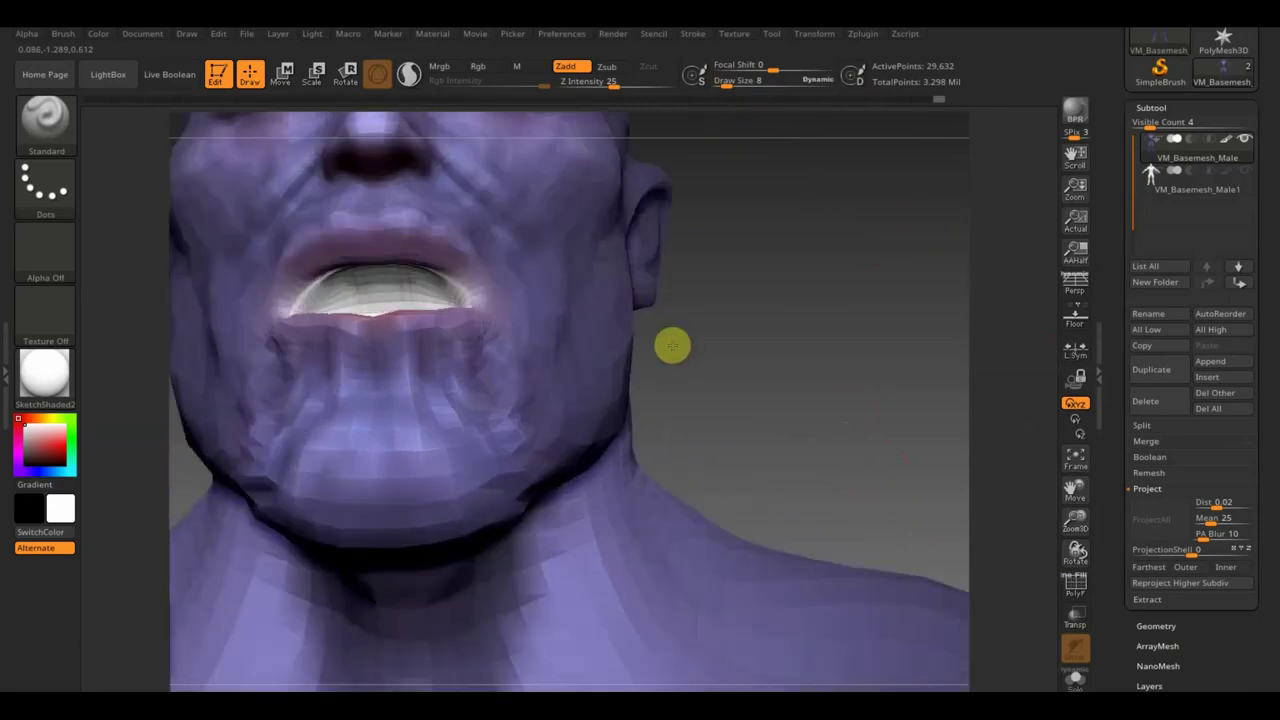
{"action": "left_click_drag", "start_coordinate": [674, 254], "coordinate": [702, 336]}
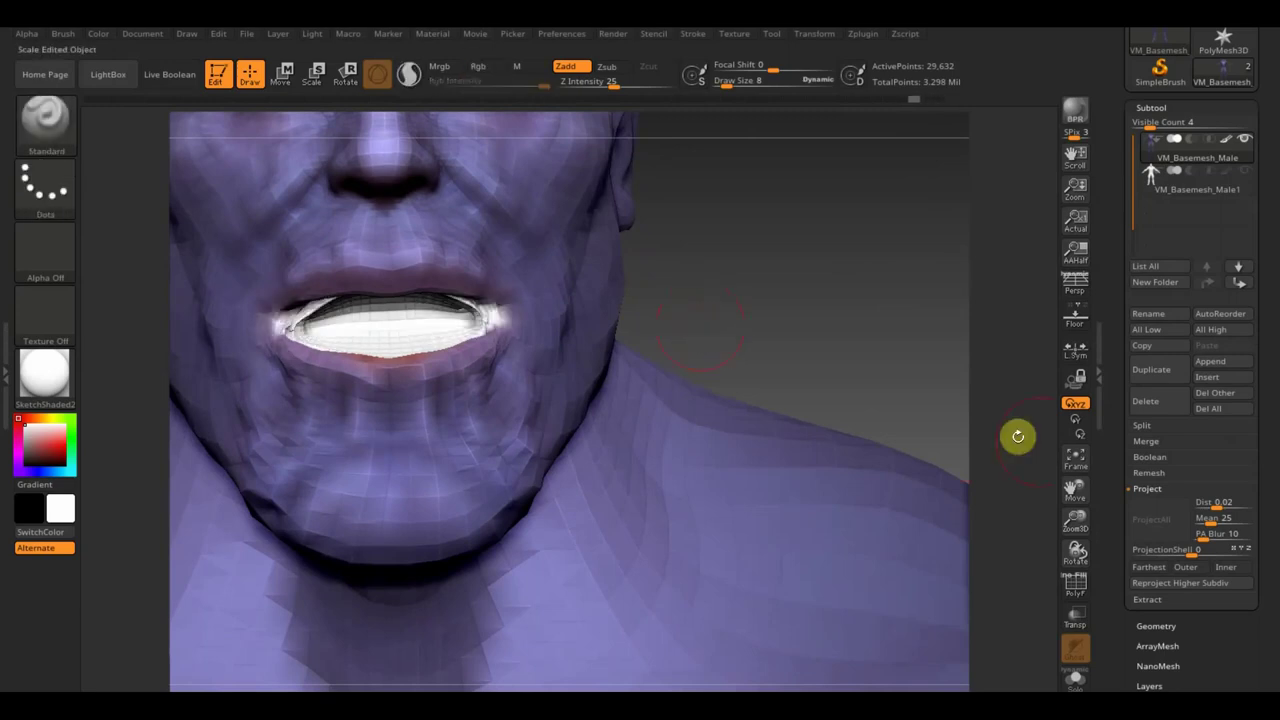
{"action": "left_click", "coordinate": [1075, 583]}
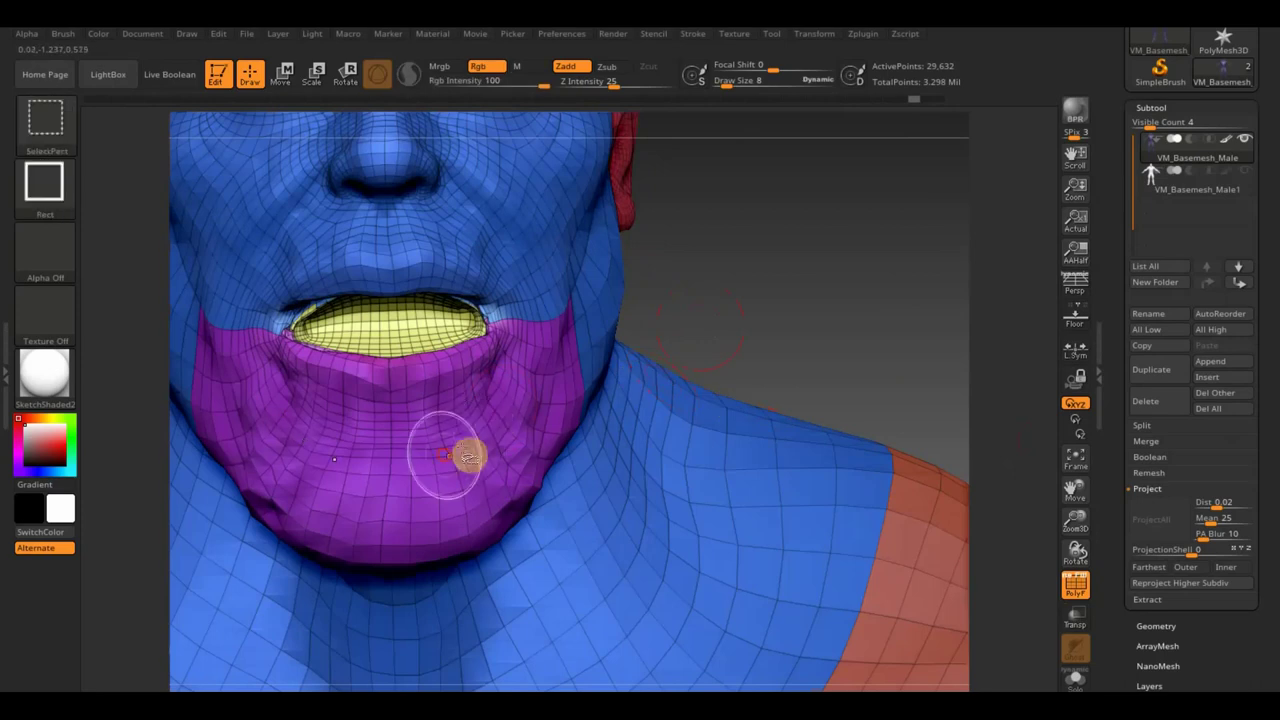
{"action": "left_click", "coordinate": [450, 453], "text": "ctrl+shift"}
{"action": "mouse_move", "coordinate": [844, 245]}
{"action": "left_mouse_down"}
{"action": "mouse_move", "coordinate": [823, 340]}
{"action": "mouse_move", "coordinate": [844, 380]}
{"action": "left_mouse_up"}
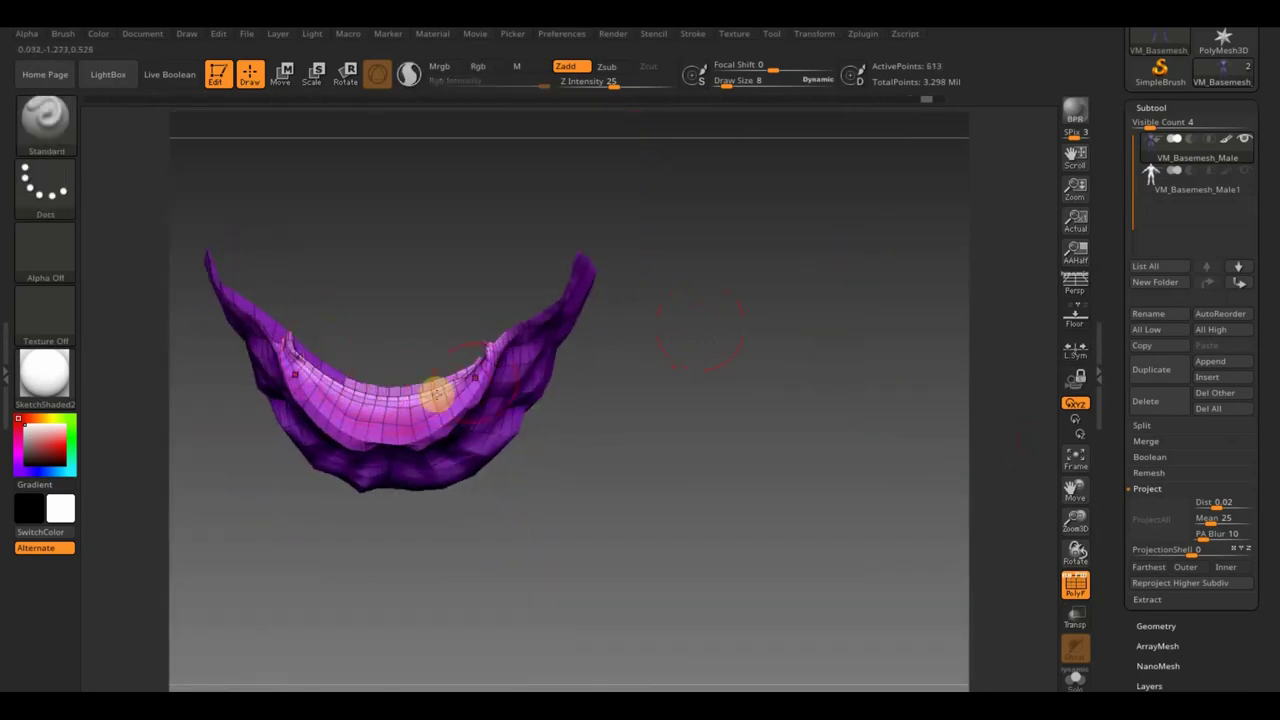
{"action": "mouse_move", "coordinate": [612, 400]}
{"action": "left_mouse_down"}
{"action": "mouse_move", "coordinate": [629, 371]}
{"action": "mouse_move", "coordinate": [637, 381]}
{"action": "left_mouse_up"}
{"action": "key", "text": "shift"}
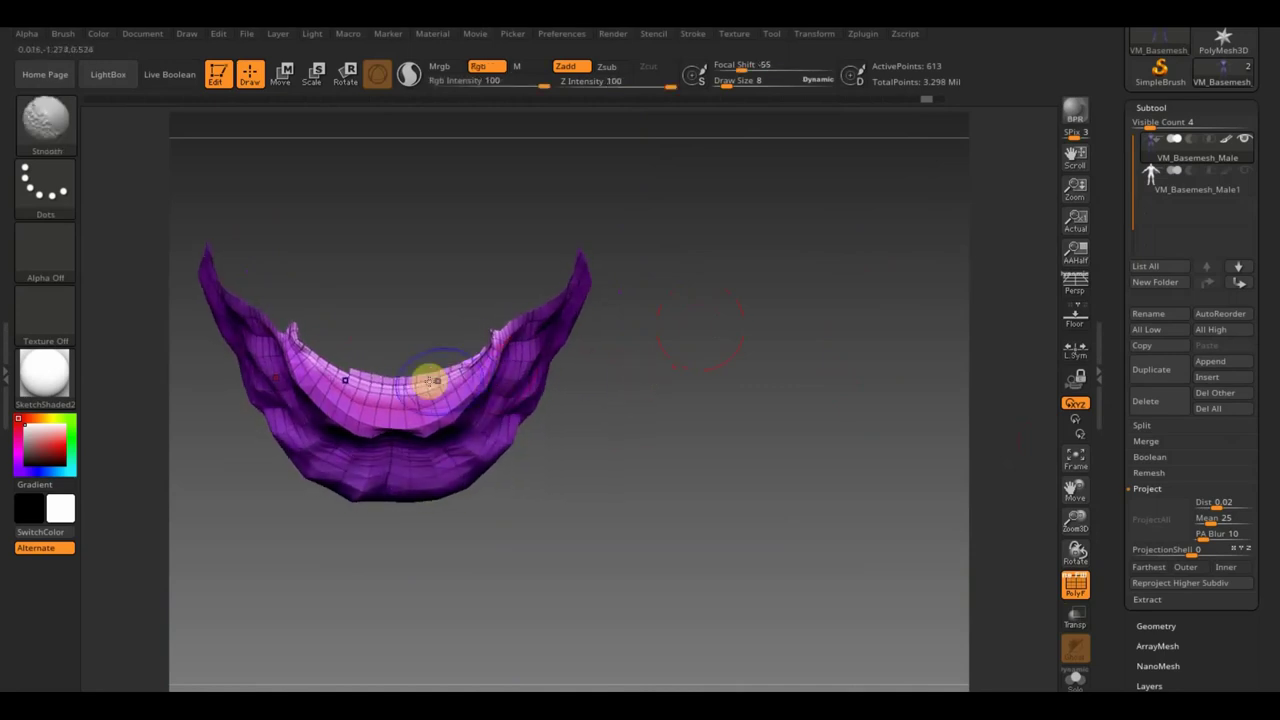
{"action": "mouse_move", "coordinate": [407, 377]}
{"action": "right_mouse_down"}
{"action": "mouse_move", "coordinate": [420, 323]}
{"action": "mouse_move", "coordinate": [414, 366]}
{"action": "mouse_move", "coordinate": [396, 375]}
{"action": "right_mouse_up"}
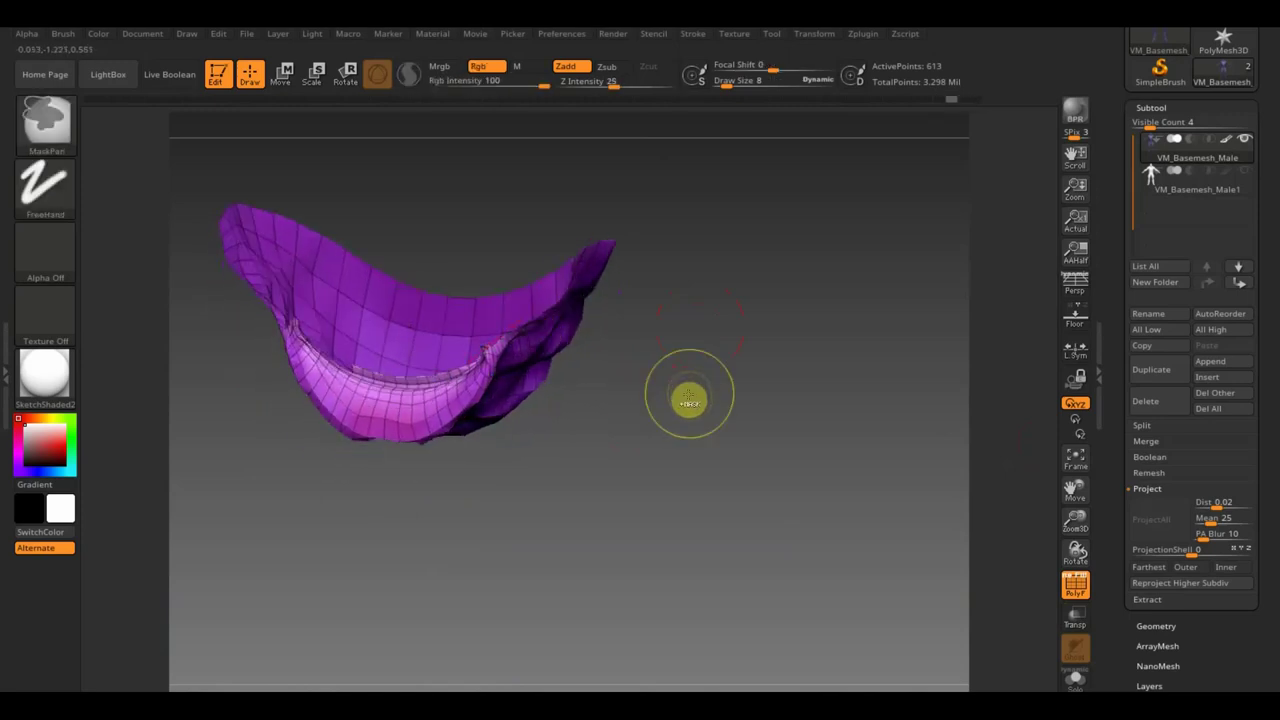
{"action": "mouse_move", "coordinate": [696, 389]}
{"action": "left_mouse_down"}
{"action": "mouse_move", "coordinate": [746, 294]}
{"action": "mouse_move", "coordinate": [729, 374]}
{"action": "mouse_move", "coordinate": [740, 289]}
{"action": "mouse_move", "coordinate": [735, 300]}
{"action": "left_mouse_up"}
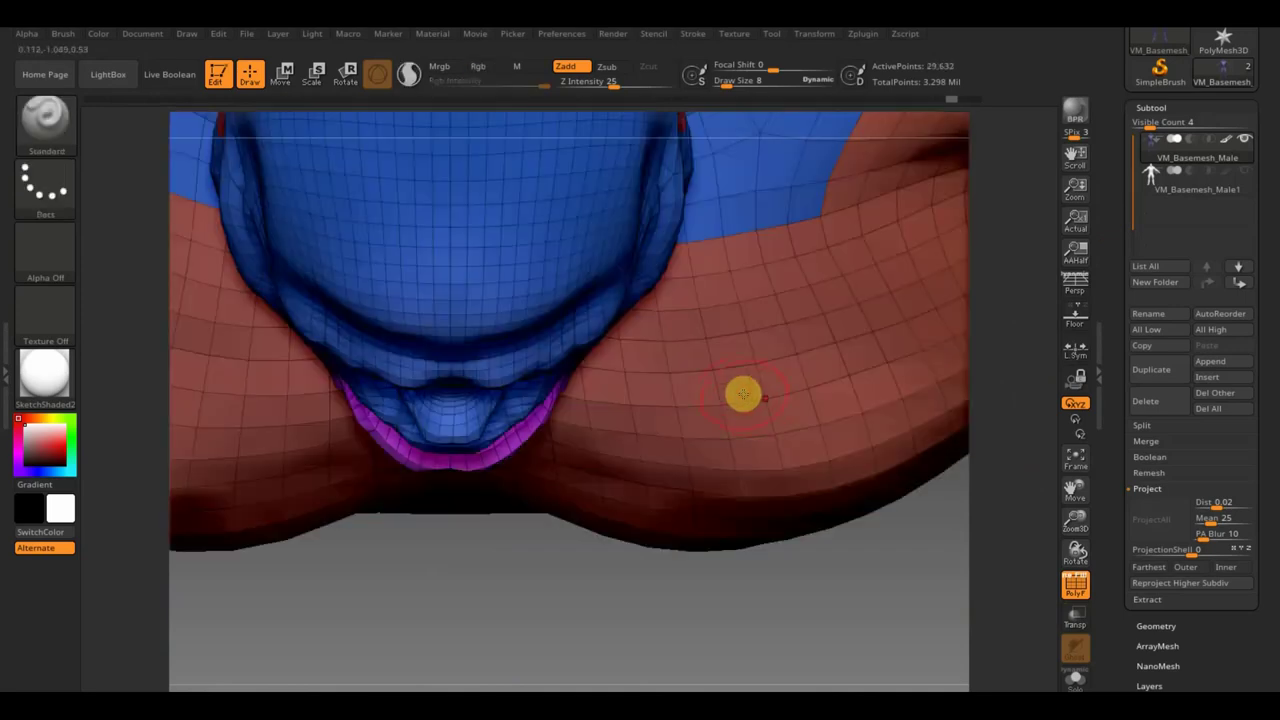
{"action": "left_click", "coordinate": [755, 405], "text": "ctrl+shift"}
{"action": "mouse_move", "coordinate": [660, 580]}
{"action": "left_mouse_down"}
{"action": "mouse_move", "coordinate": [603, 569]}
{"action": "mouse_move", "coordinate": [611, 437]}
{"action": "left_mouse_up"}
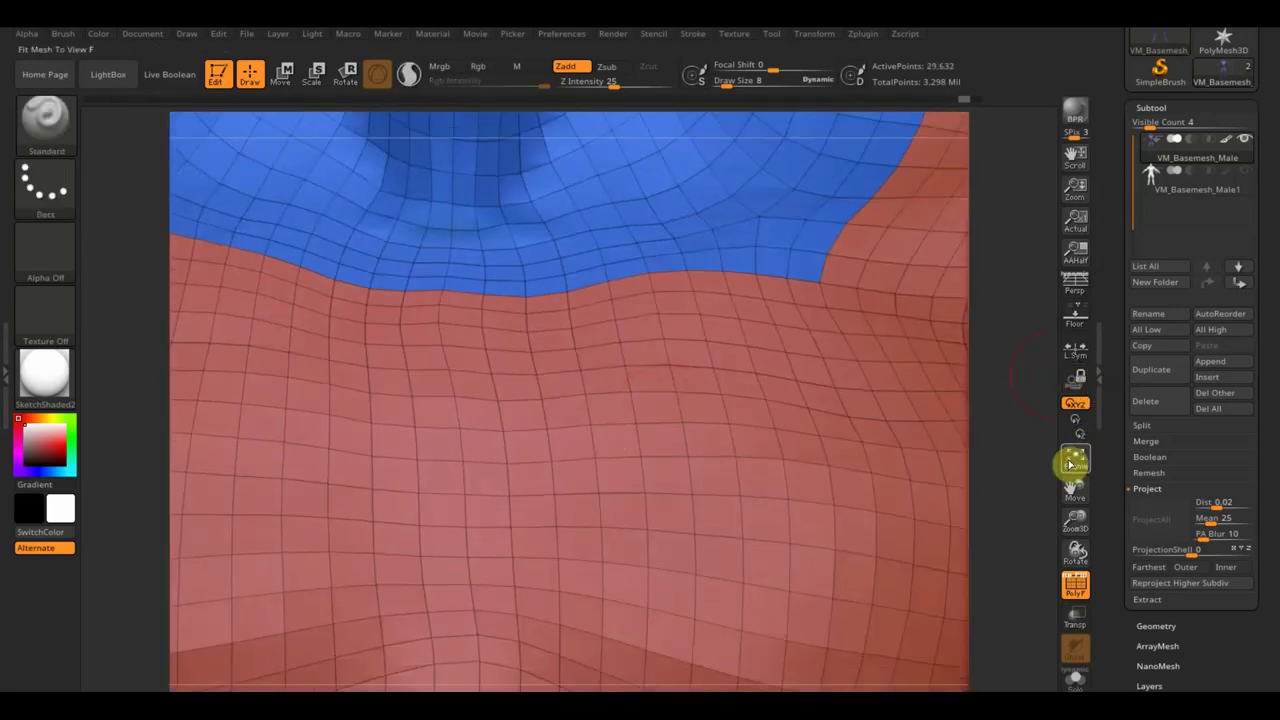
- Frame the character, zoom to the head, and briefly isolate the yellow mouth piece before unhiding the head
{"action": "left_click", "coordinate": [1070, 462]}
{"action": "mouse_move", "coordinate": [832, 253]}
{"action": "left_mouse_down"}
{"action": "mouse_move", "coordinate": [880, 377]}
{"action": "mouse_move", "coordinate": [874, 589]}
{"action": "left_mouse_up"}
{"action": "key", "text": "ctrl+shift"}
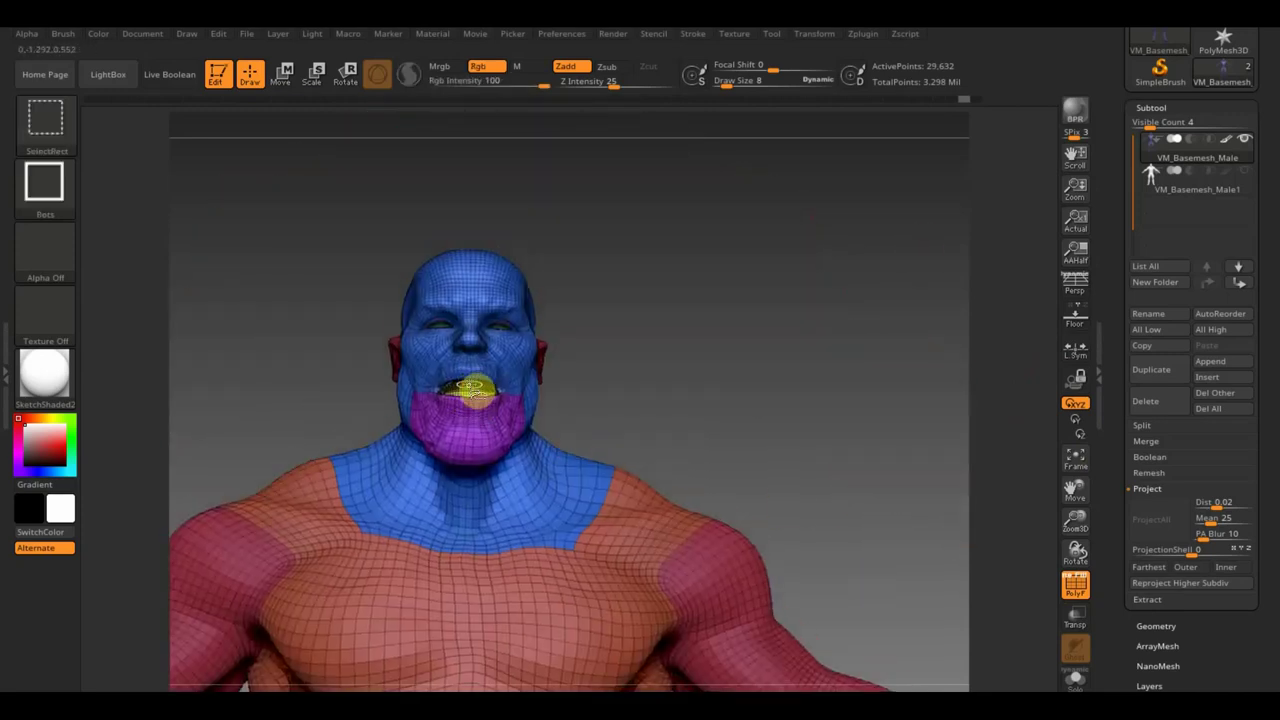
{"action": "left_click", "coordinate": [468, 385], "text": "ctrl+shift"}
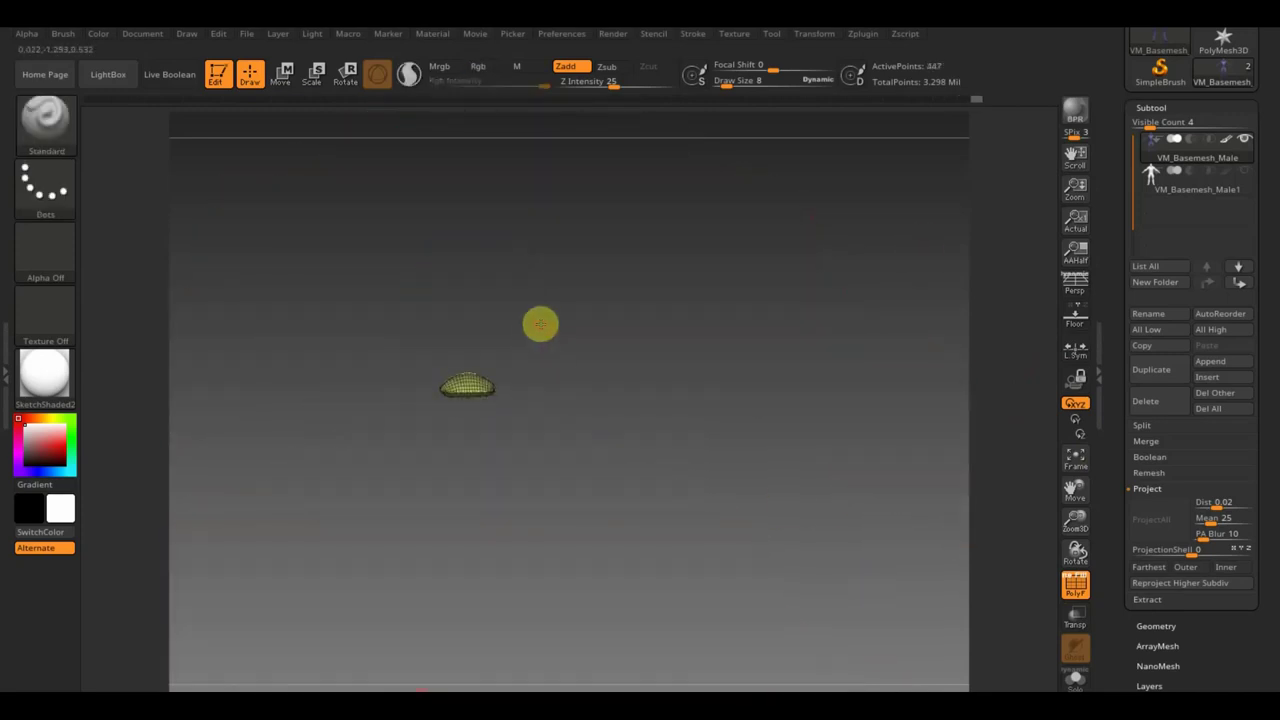
{"action": "mouse_move", "coordinate": [552, 378]}
{"action": "left_mouse_down"}
{"action": "mouse_move", "coordinate": [571, 520]}
{"action": "mouse_move", "coordinate": [643, 440]}
{"action": "mouse_move", "coordinate": [643, 531]}
{"action": "mouse_move", "coordinate": [648, 482]}
{"action": "mouse_move", "coordinate": [708, 561]}
{"action": "left_mouse_up"}
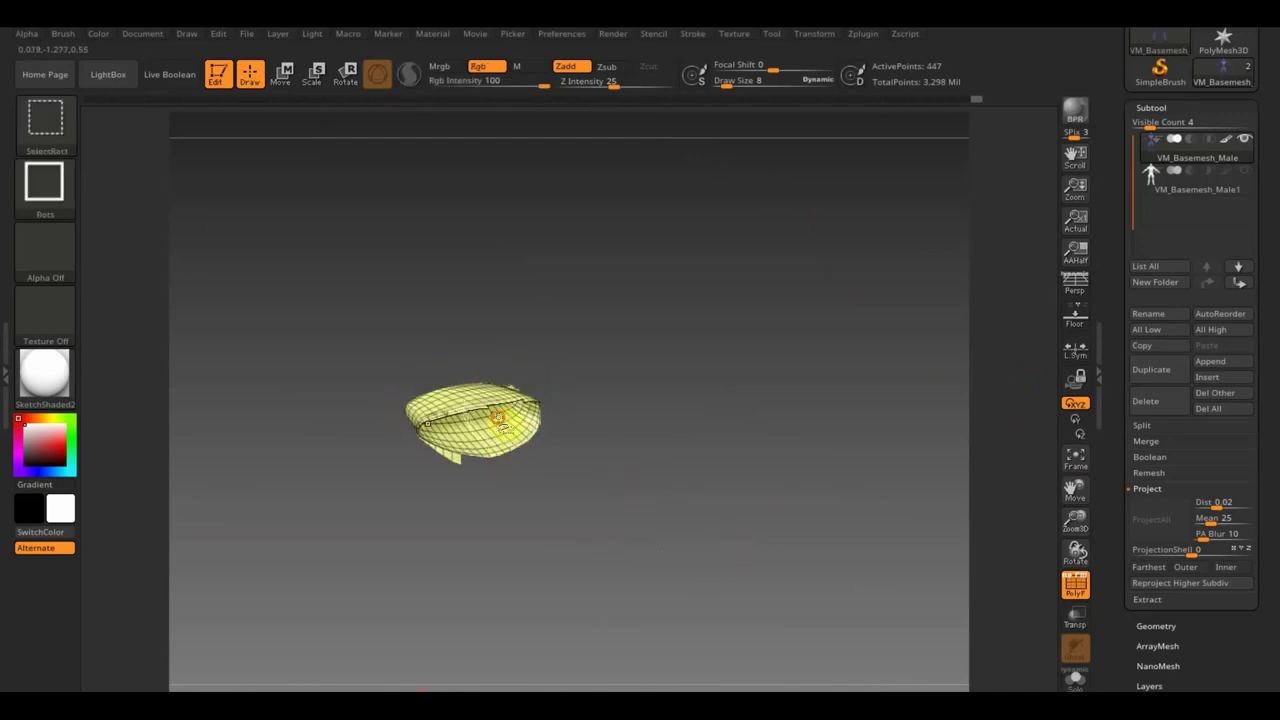
{"action": "left_click", "coordinate": [500, 417], "text": "ctrl+shift"}
- Turn the head to the front, isolate the inner mouth mesh, and switch off its wireframe
{"action": "mouse_move", "coordinate": [716, 329]}
{"action": "left_mouse_down"}
{"action": "mouse_move", "coordinate": [686, 314]}
{"action": "mouse_move", "coordinate": [687, 281]}
{"action": "mouse_move", "coordinate": [669, 266]}
{"action": "mouse_move", "coordinate": [706, 277]}
{"action": "mouse_move", "coordinate": [720, 309]}
{"action": "mouse_move", "coordinate": [714, 297]}
{"action": "mouse_move", "coordinate": [732, 295]}
{"action": "left_mouse_up"}
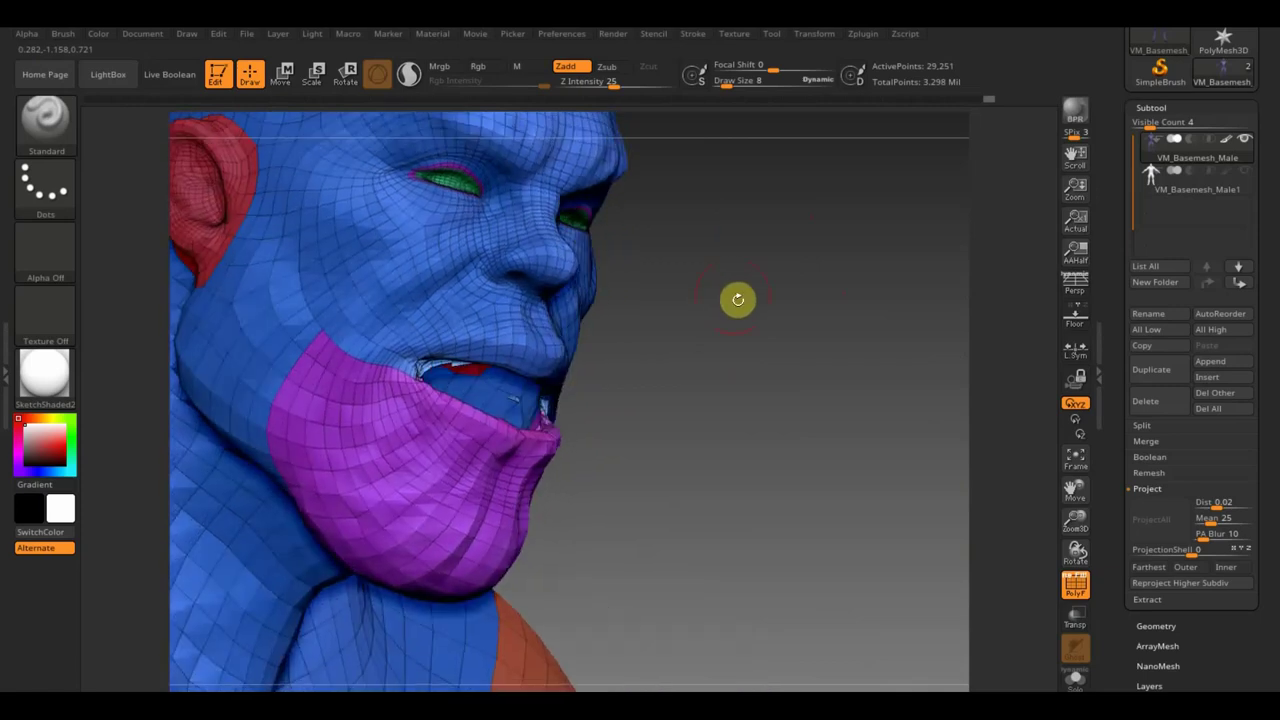
{"action": "mouse_move", "coordinate": [646, 406]}
{"action": "left_mouse_down"}
{"action": "mouse_move", "coordinate": [620, 417]}
{"action": "mouse_move", "coordinate": [751, 360]}
{"action": "mouse_move", "coordinate": [757, 274]}
{"action": "mouse_move", "coordinate": [754, 332]}
{"action": "mouse_move", "coordinate": [720, 354]}
{"action": "mouse_move", "coordinate": [766, 373]}
{"action": "mouse_move", "coordinate": [777, 354]}
{"action": "mouse_move", "coordinate": [775, 367]}
{"action": "left_mouse_up"}
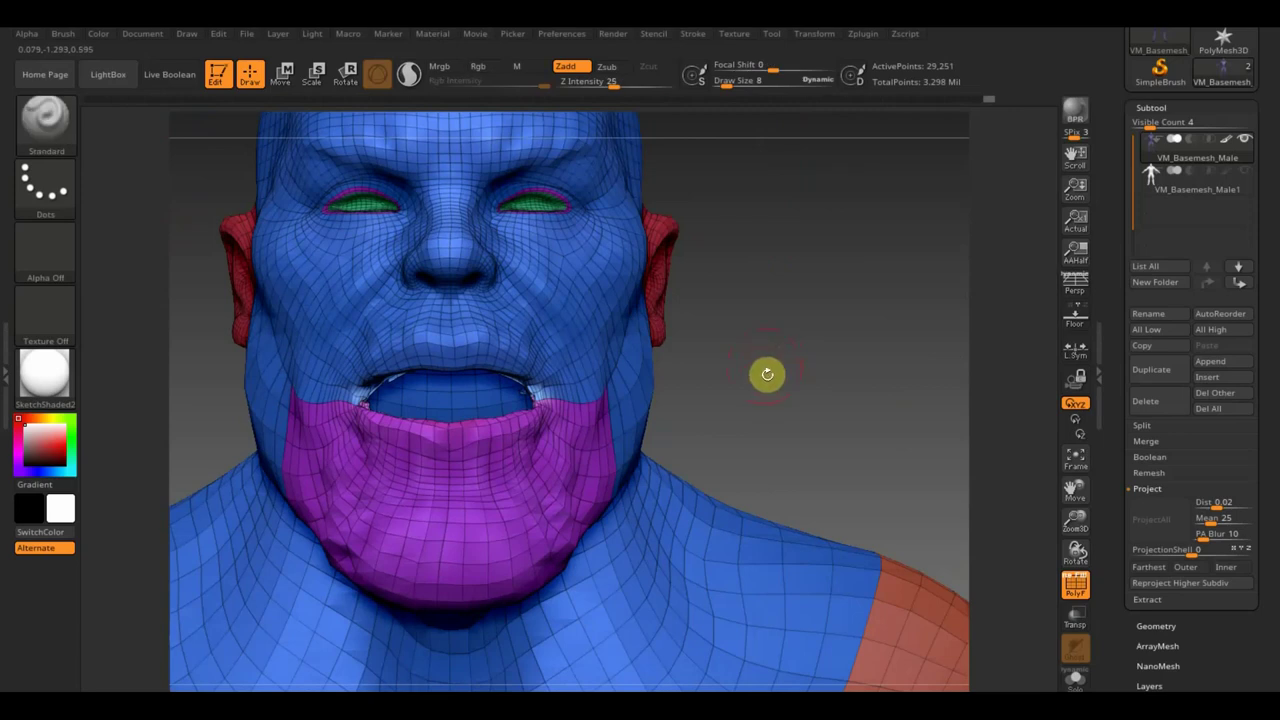
{"action": "left_click", "coordinate": [762, 360], "text": "ctrl+shift"}
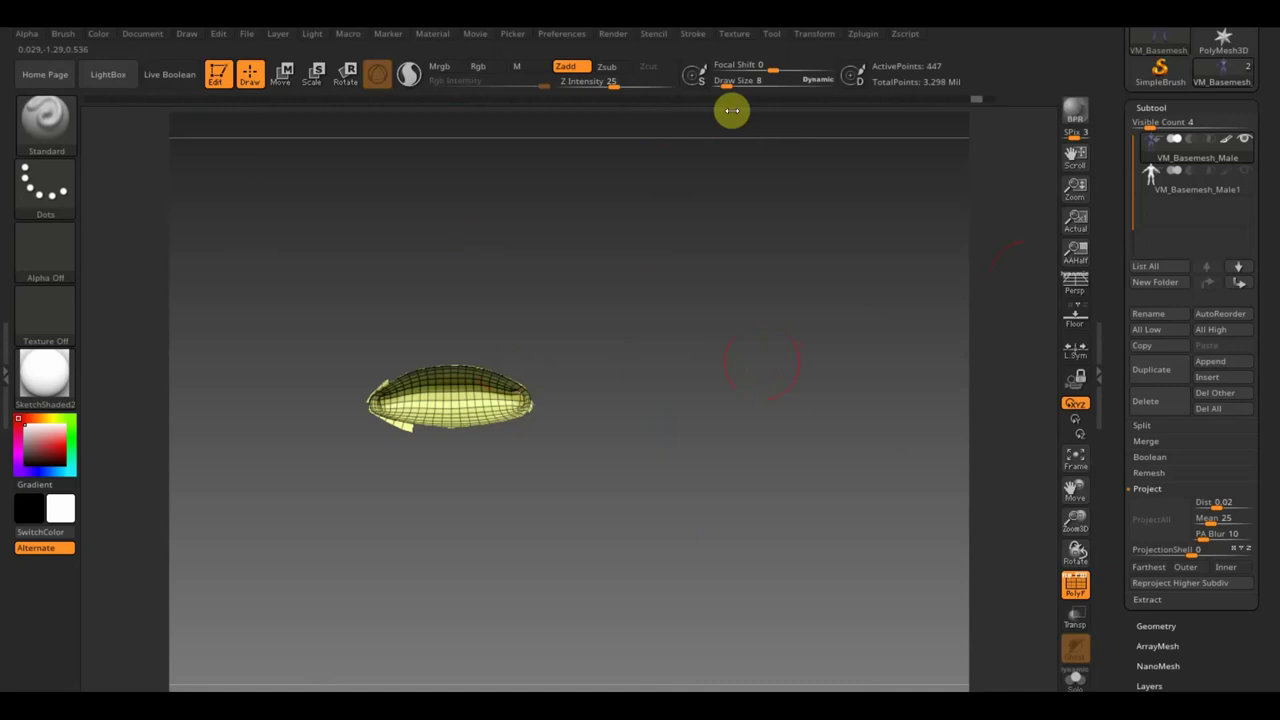
{"action": "left_click", "coordinate": [1076, 585]}
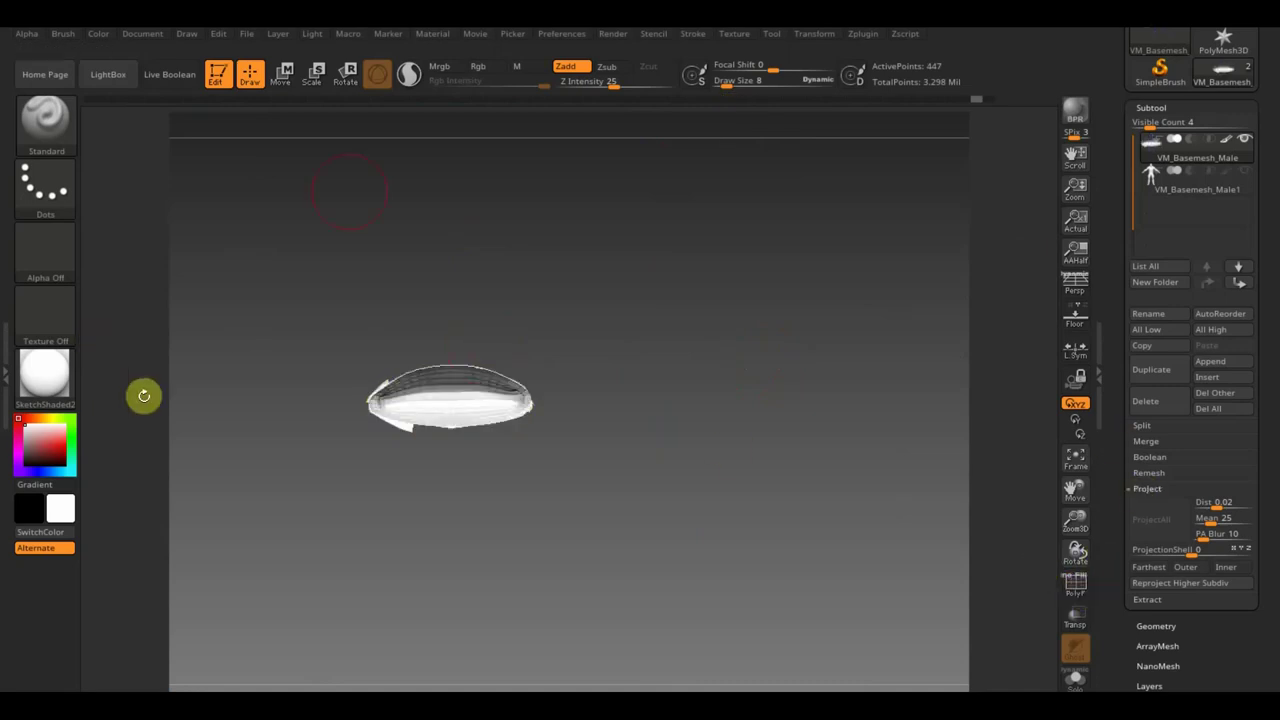
- Paint the inner mouth piece red with Rgb on and Zadd off, then unhide the head
{"action": "left_click", "coordinate": [60, 515]}
{"action": "left_click", "coordinate": [122, 515]}
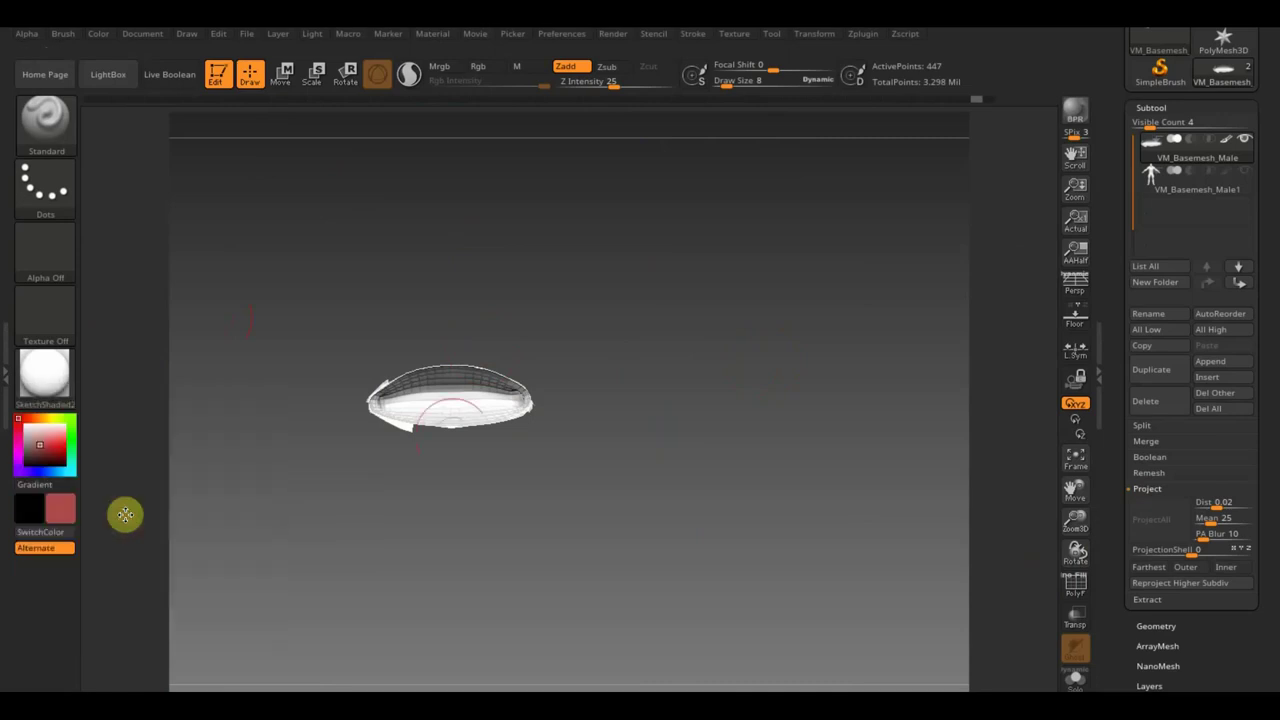
{"action": "left_click", "coordinate": [478, 66]}
{"action": "left_click", "coordinate": [550, 72]}
{"action": "mouse_move", "coordinate": [448, 374]}
{"action": "left_mouse_down"}
{"action": "mouse_move", "coordinate": [380, 374]}
{"action": "mouse_move", "coordinate": [366, 403]}
{"action": "mouse_move", "coordinate": [543, 413]}
{"action": "left_mouse_up"}
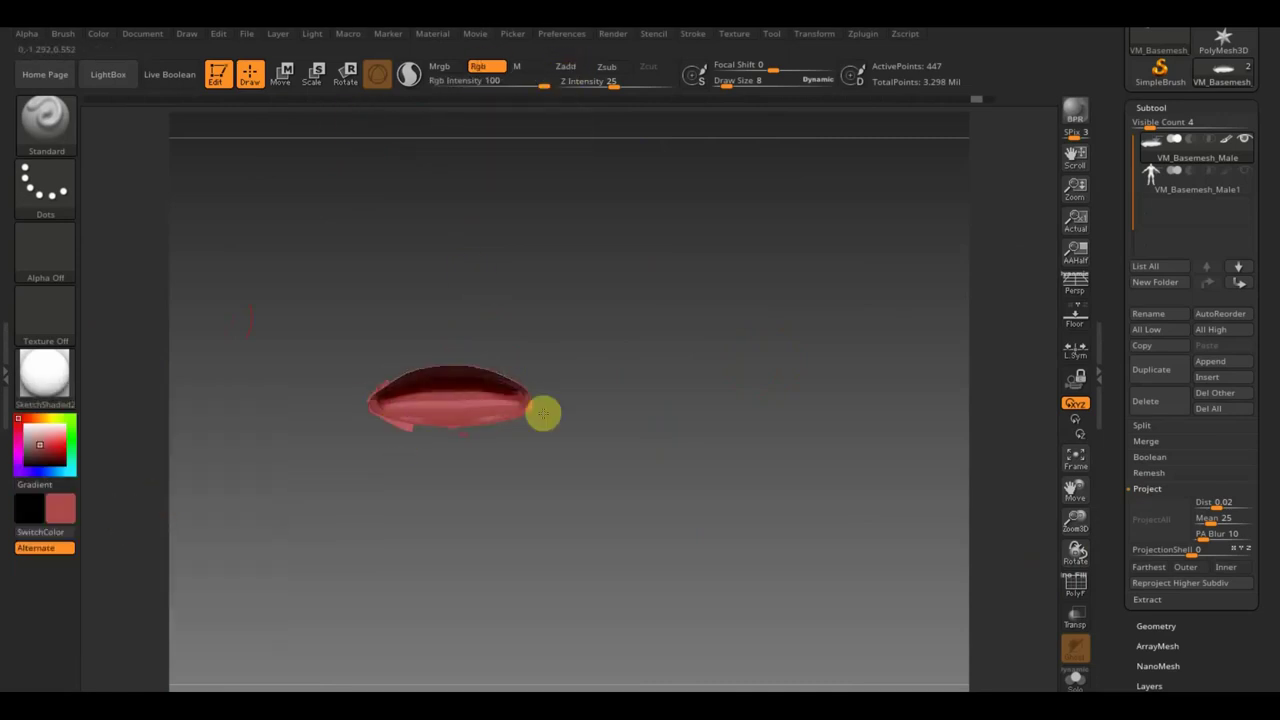
{"action": "left_click", "coordinate": [794, 380], "text": "ctrl+shift"}
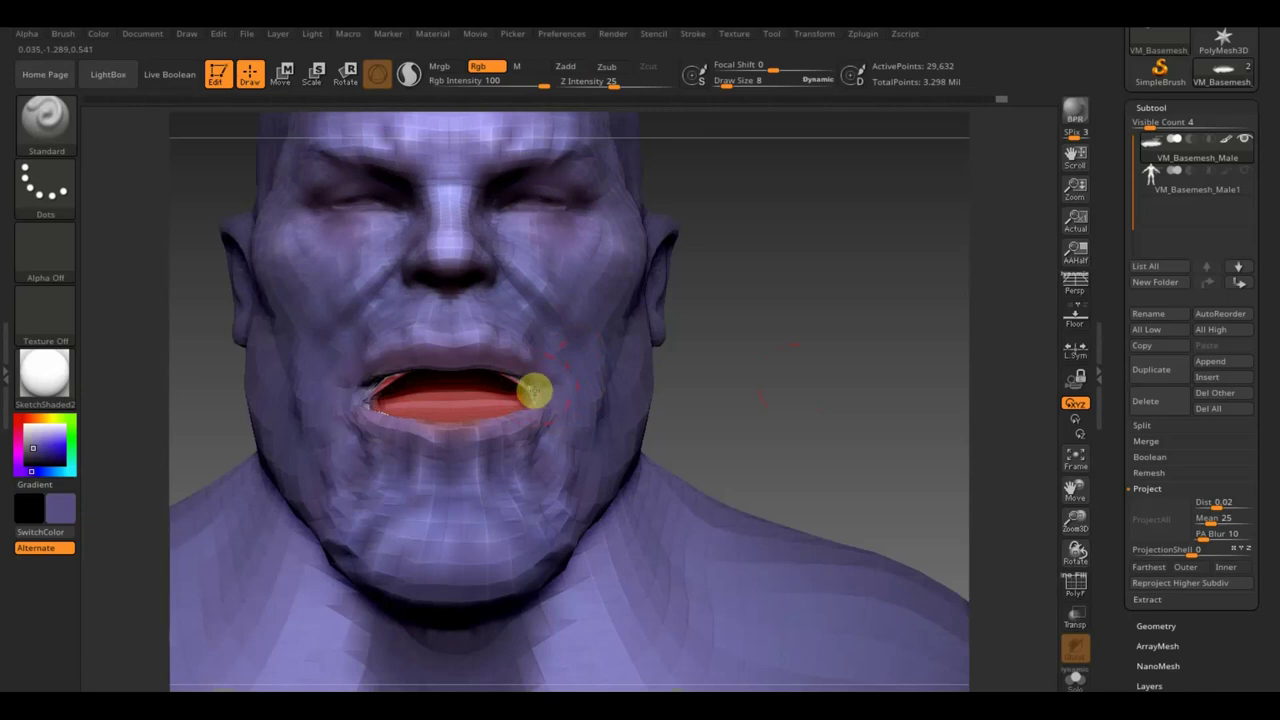
- Isolate the red inner mouth polygroup and rotate it to look into the mouth
{"action": "mouse_move", "coordinate": [686, 378]}
{"action": "left_mouse_down"}
{"action": "mouse_move", "coordinate": [749, 346]}
{"action": "mouse_move", "coordinate": [746, 329]}
{"action": "left_mouse_up"}
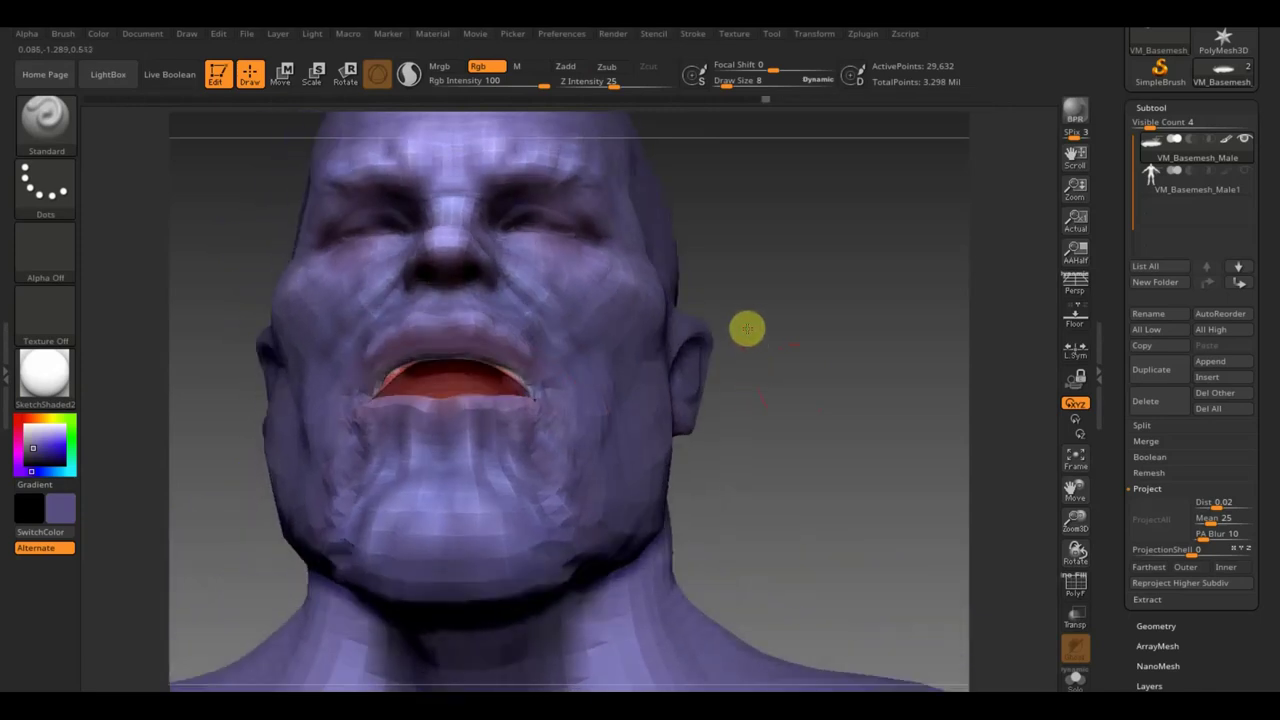
{"action": "left_click", "coordinate": [396, 374], "text": "ctrl+shift"}
{"action": "left_click", "coordinate": [428, 390], "text": "ctrl+shift"}
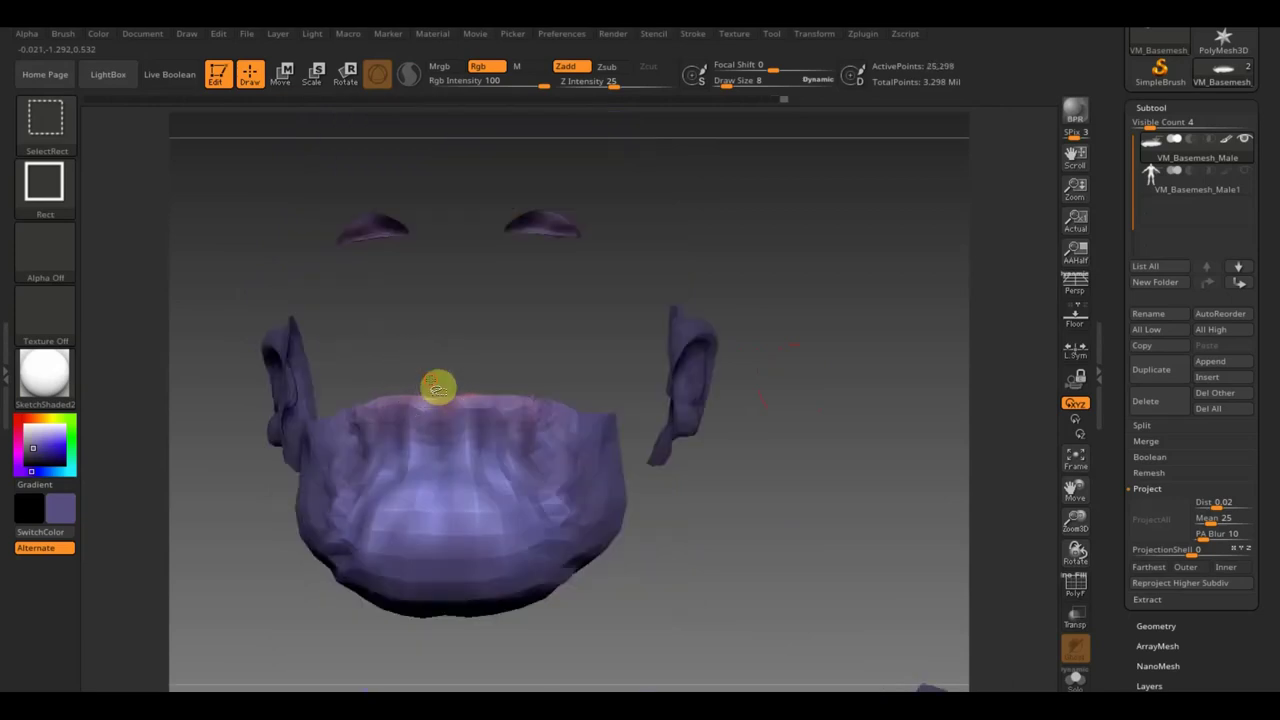
{"action": "left_click", "coordinate": [437, 386], "text": "ctrl+shift"}
{"action": "left_click", "coordinate": [428, 368], "text": "ctrl+shift"}
{"action": "mouse_move", "coordinate": [560, 350]}
{"action": "left_mouse_down"}
{"action": "mouse_move", "coordinate": [594, 409]}
{"action": "mouse_move", "coordinate": [629, 423]}
{"action": "left_mouse_up"}
{"action": "left_click", "coordinate": [626, 418], "text": "ctrl+shift"}
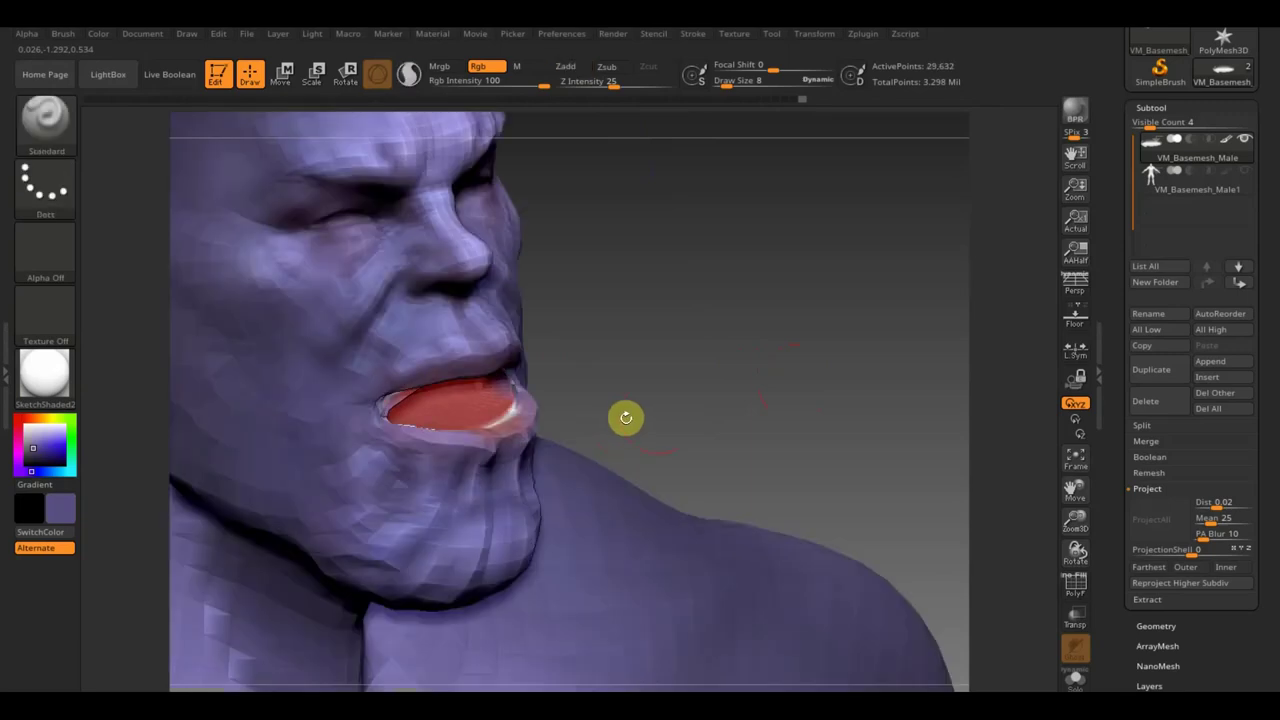
{"action": "left_click_drag", "start_coordinate": [701, 376], "coordinate": [683, 417]}
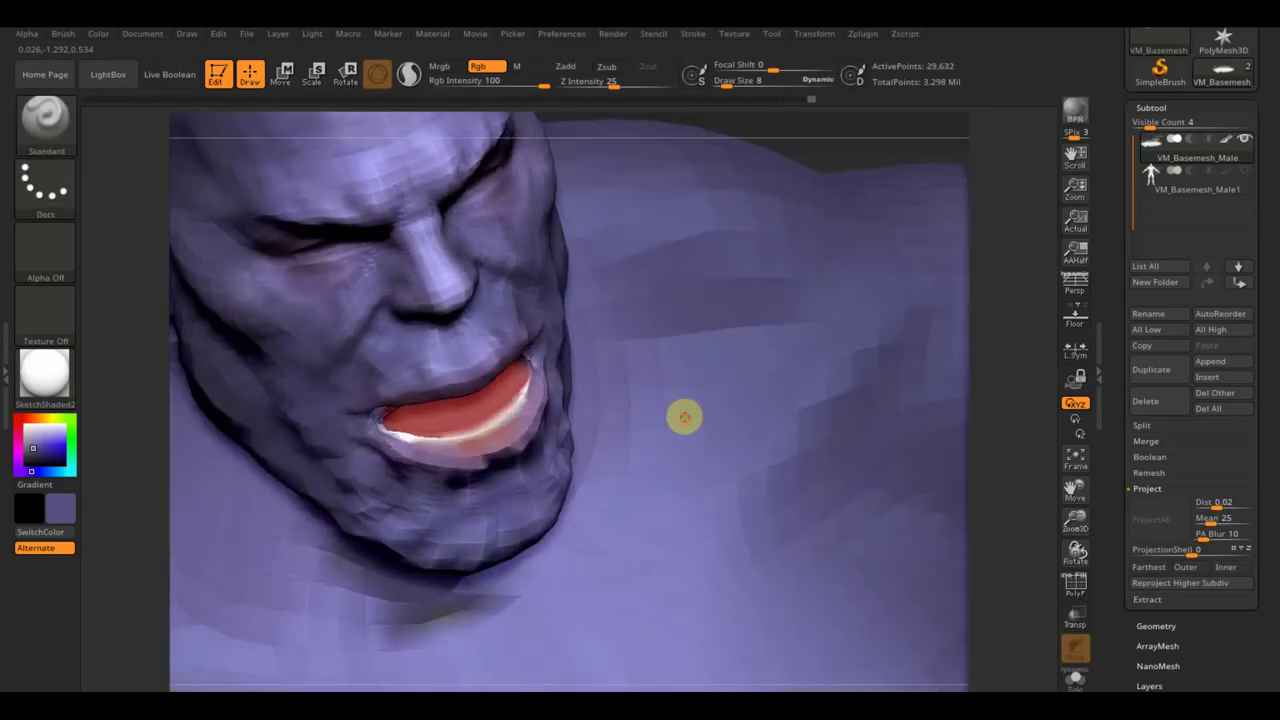
{"action": "left_click", "coordinate": [507, 433], "text": "ctrl+shift"}
{"action": "mouse_move", "coordinate": [700, 370]}
{"action": "left_mouse_down"}
{"action": "mouse_move", "coordinate": [706, 340]}
{"action": "mouse_move", "coordinate": [694, 383]}
{"action": "left_mouse_up"}
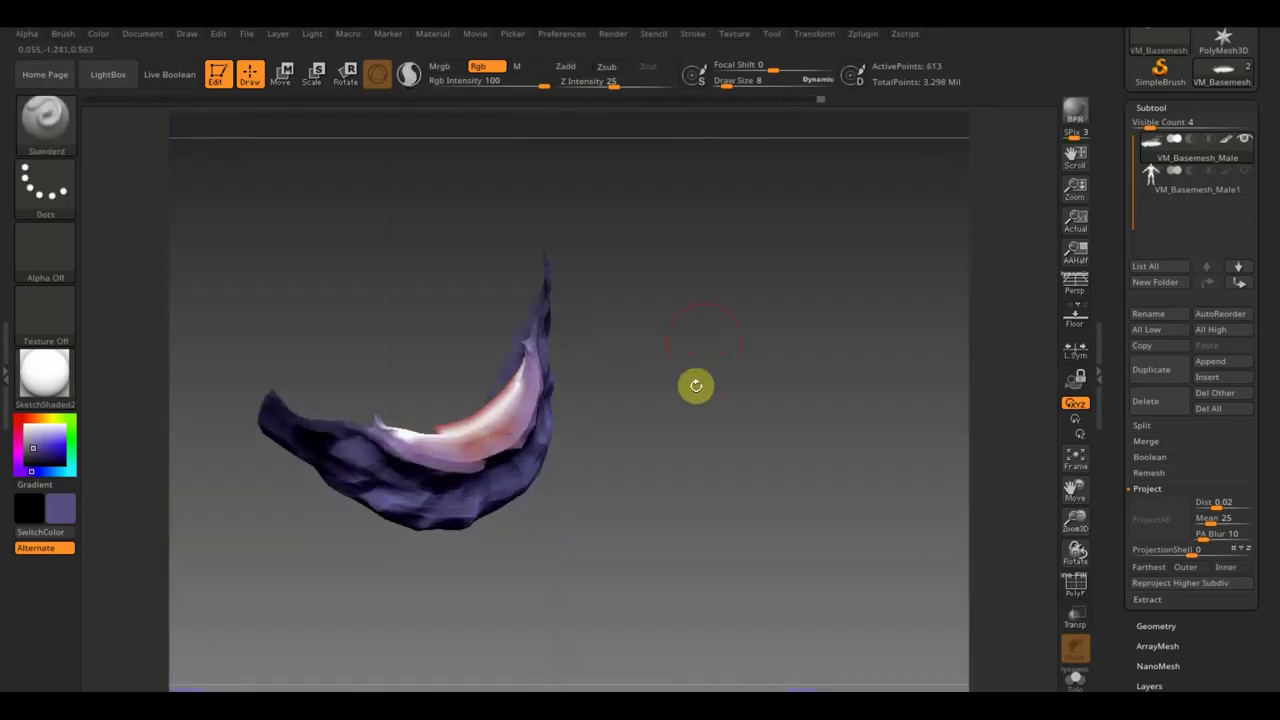
- Set brush size to 3, pick a reddish-orange colour, and unhide the full head facing front
{"action": "left_click", "coordinate": [726, 85]}
{"action": "type", "text": "3"}
{"action": "key", "text": "Return"}
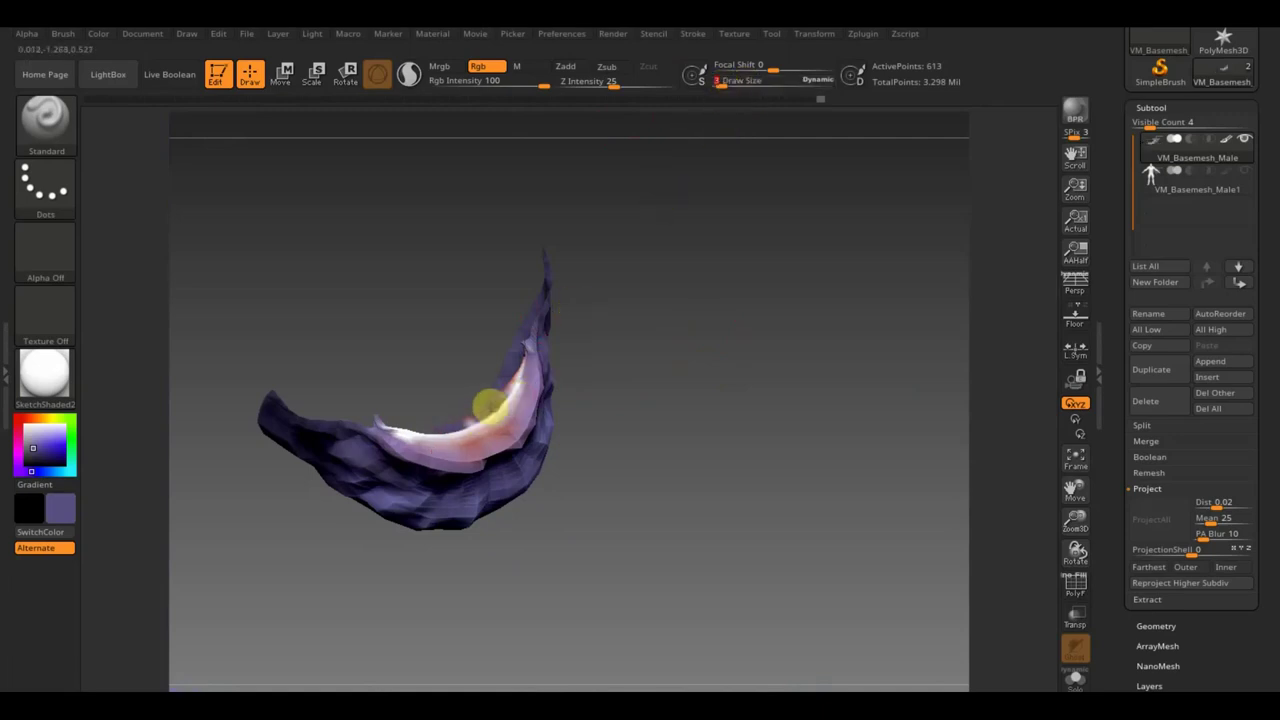
{"action": "left_click", "coordinate": [61, 508]}
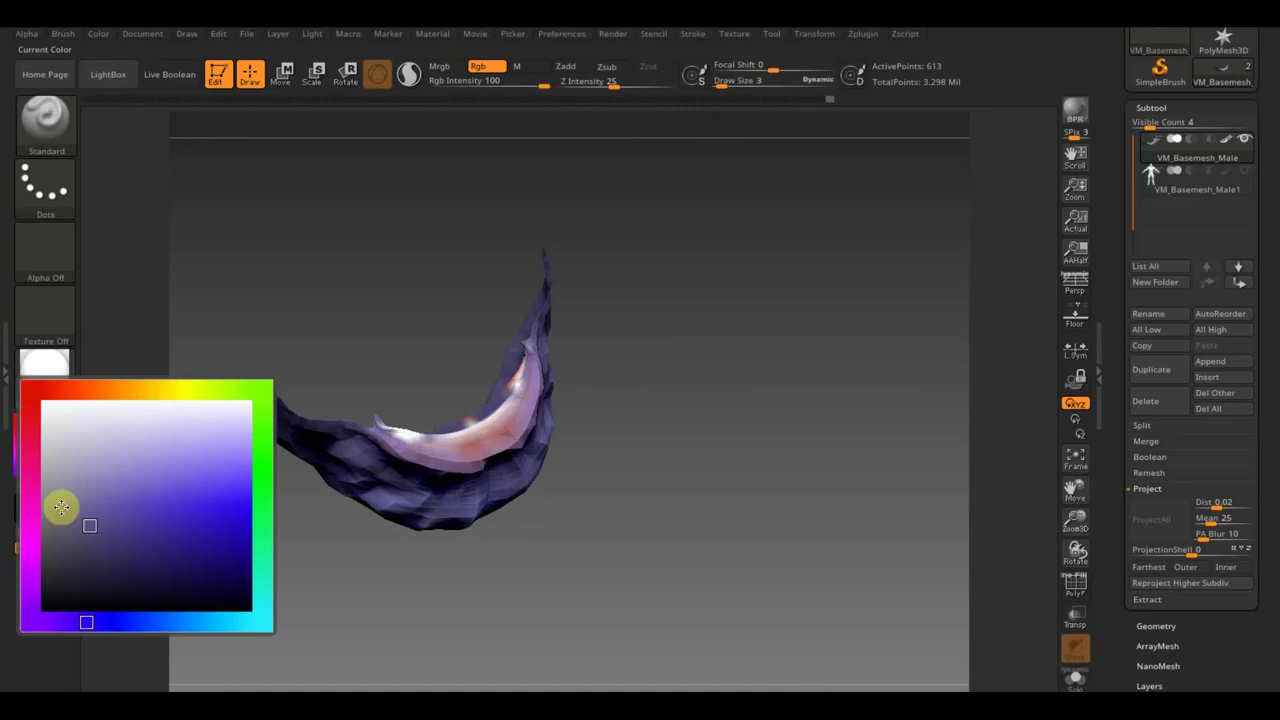
{"action": "left_click", "coordinate": [94, 391]}
{"action": "left_click", "coordinate": [79, 389]}
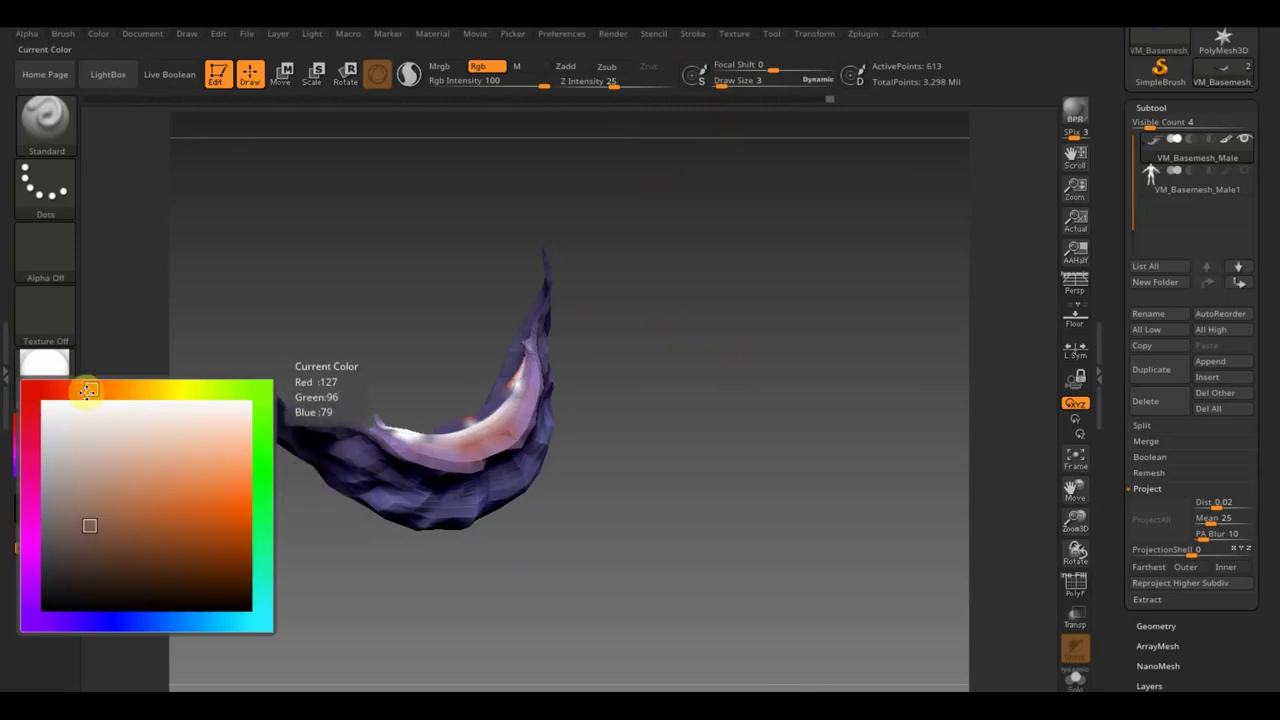
{"action": "left_click", "coordinate": [186, 517]}
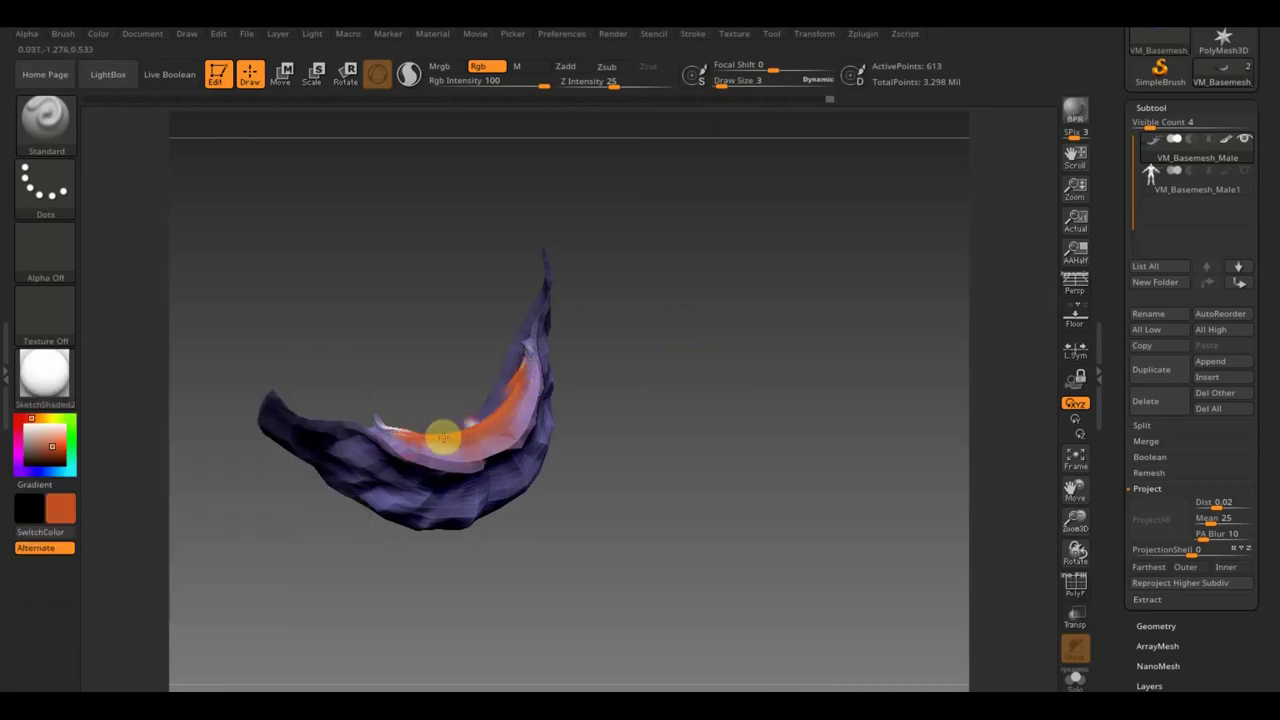
{"action": "left_click", "coordinate": [635, 400]}
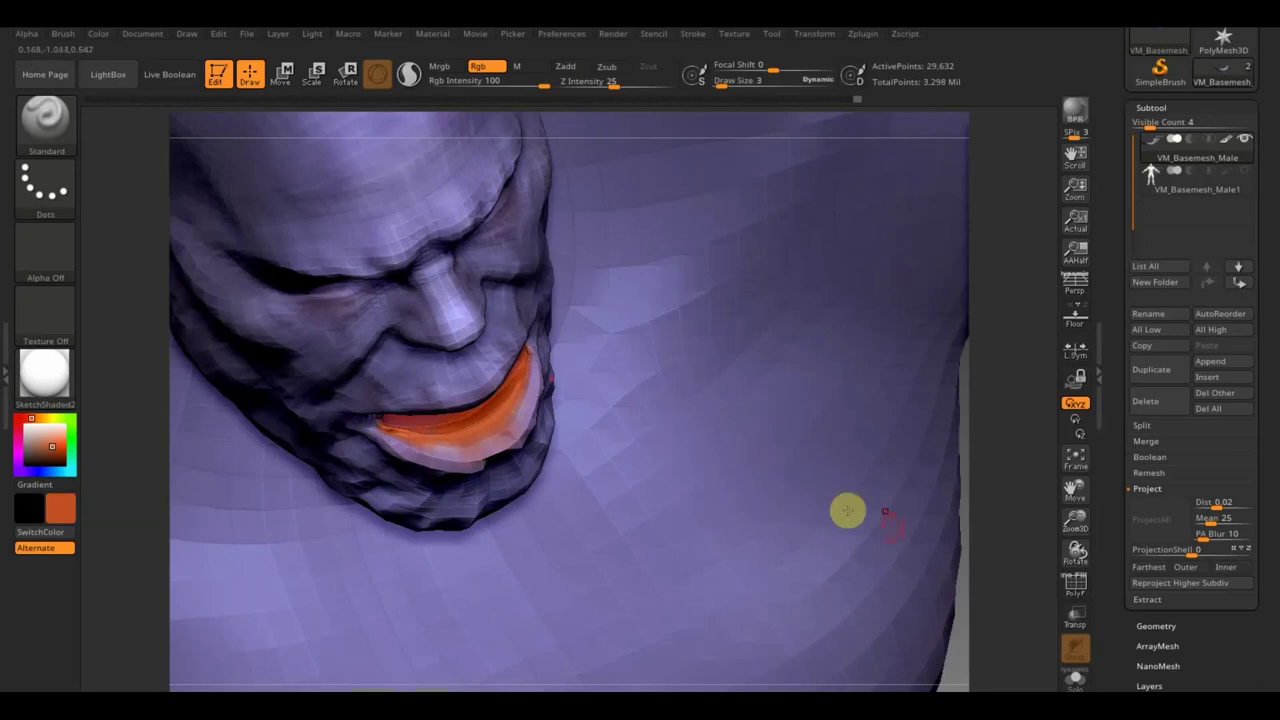
{"action": "left_click_drag", "start_coordinate": [1020, 516], "coordinate": [1015, 398]}
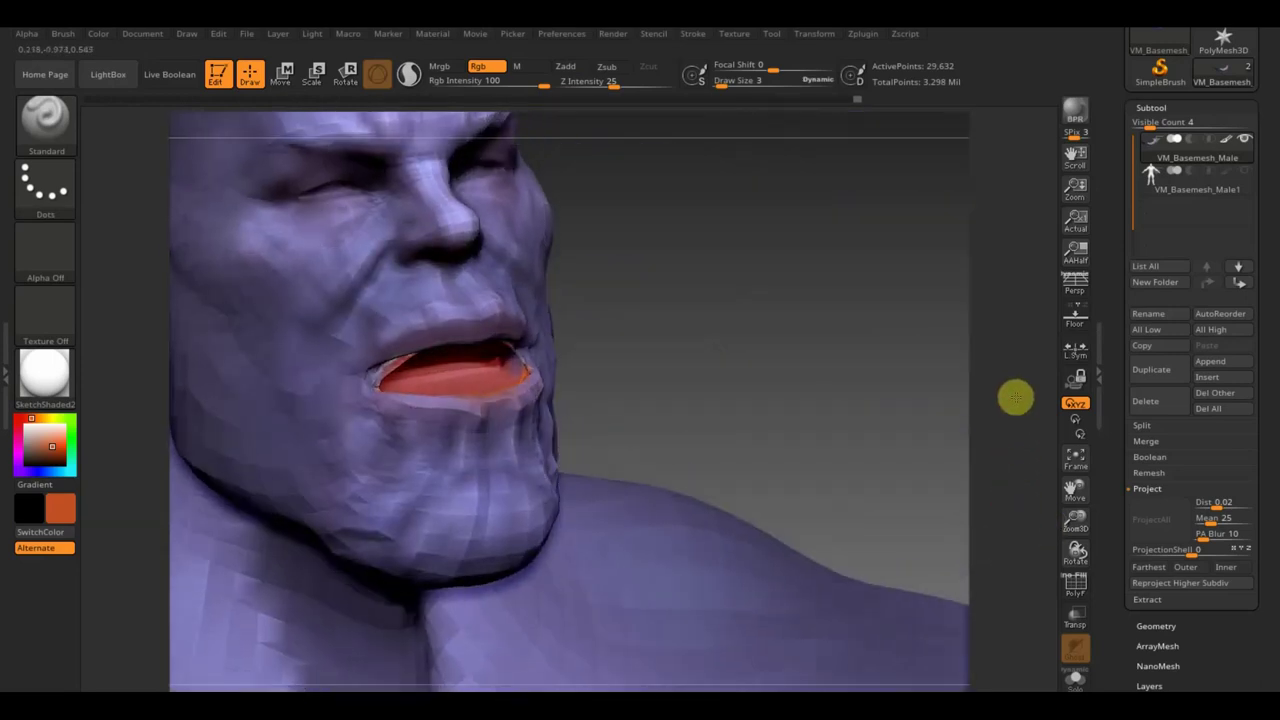
- Switch to the Move Topological brush at size 10 and pull the upper lip up
{"action": "left_click_drag", "start_coordinate": [934, 387], "coordinate": [814, 363]}
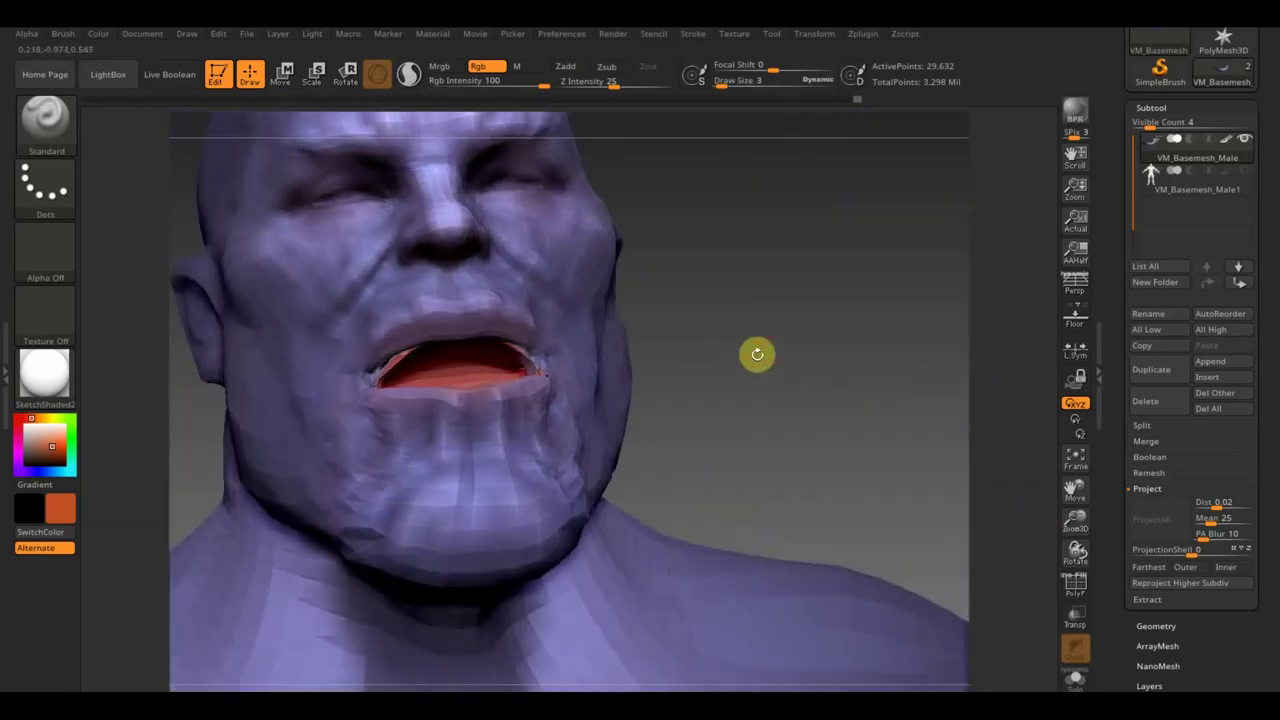
{"action": "left_click", "coordinate": [47, 116]}
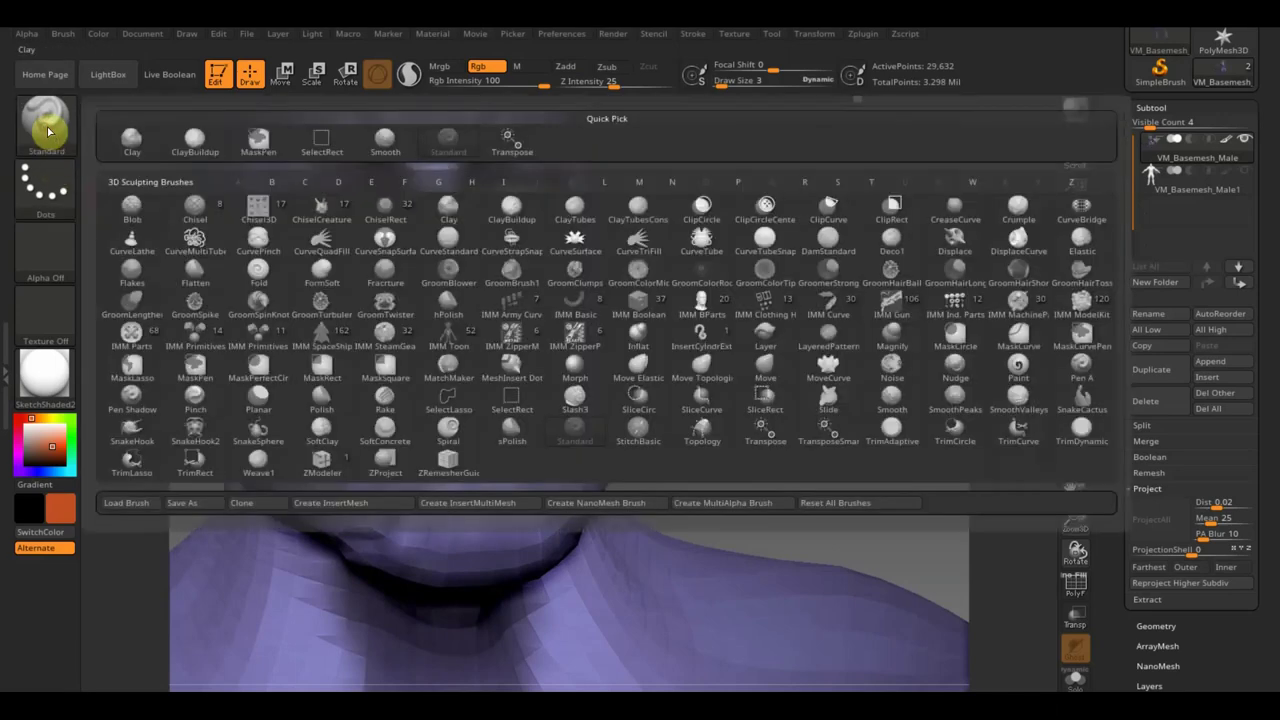
{"action": "left_click", "coordinate": [703, 372]}
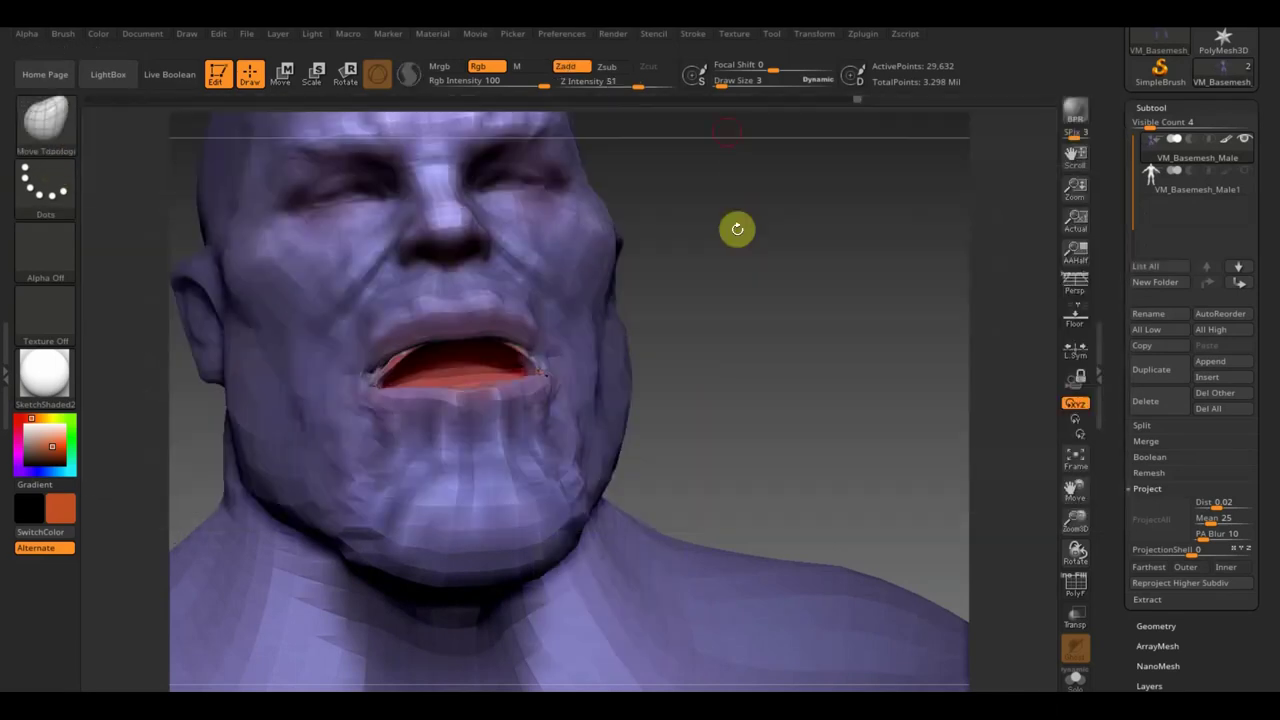
{"action": "left_click_drag", "start_coordinate": [720, 80], "coordinate": [729, 83]}
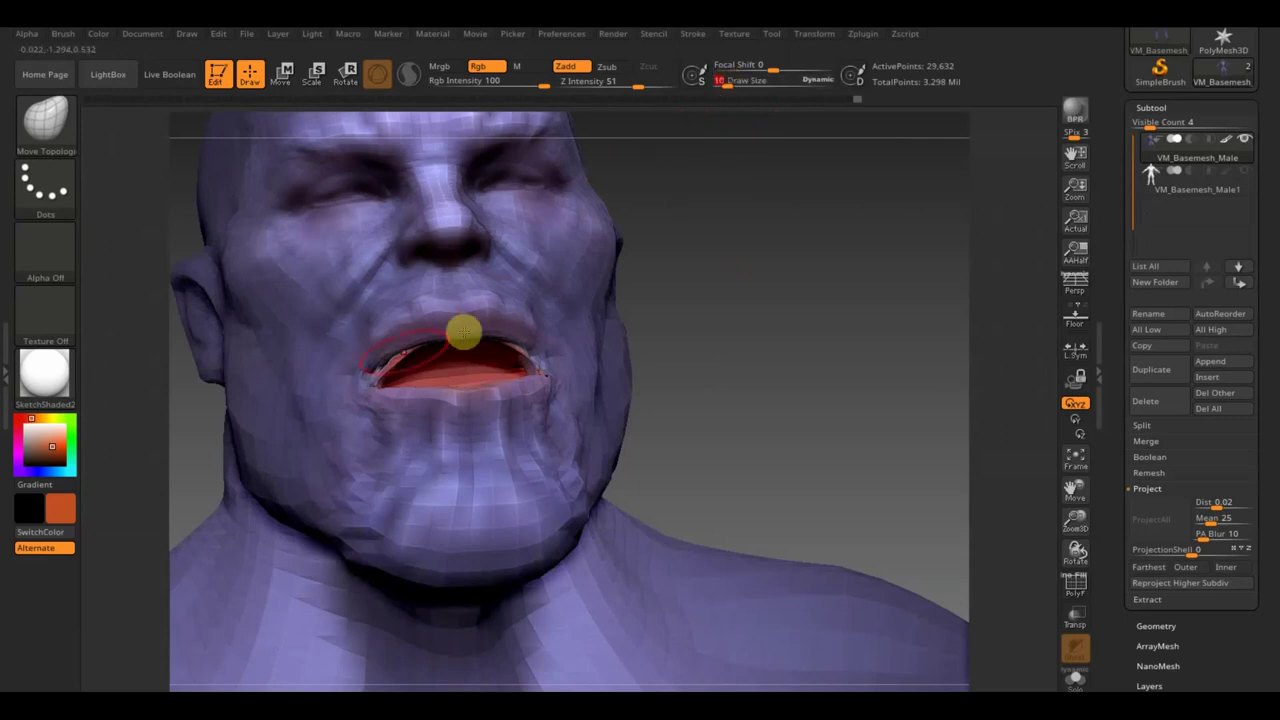
{"action": "left_click_drag", "start_coordinate": [386, 357], "coordinate": [382, 343]}
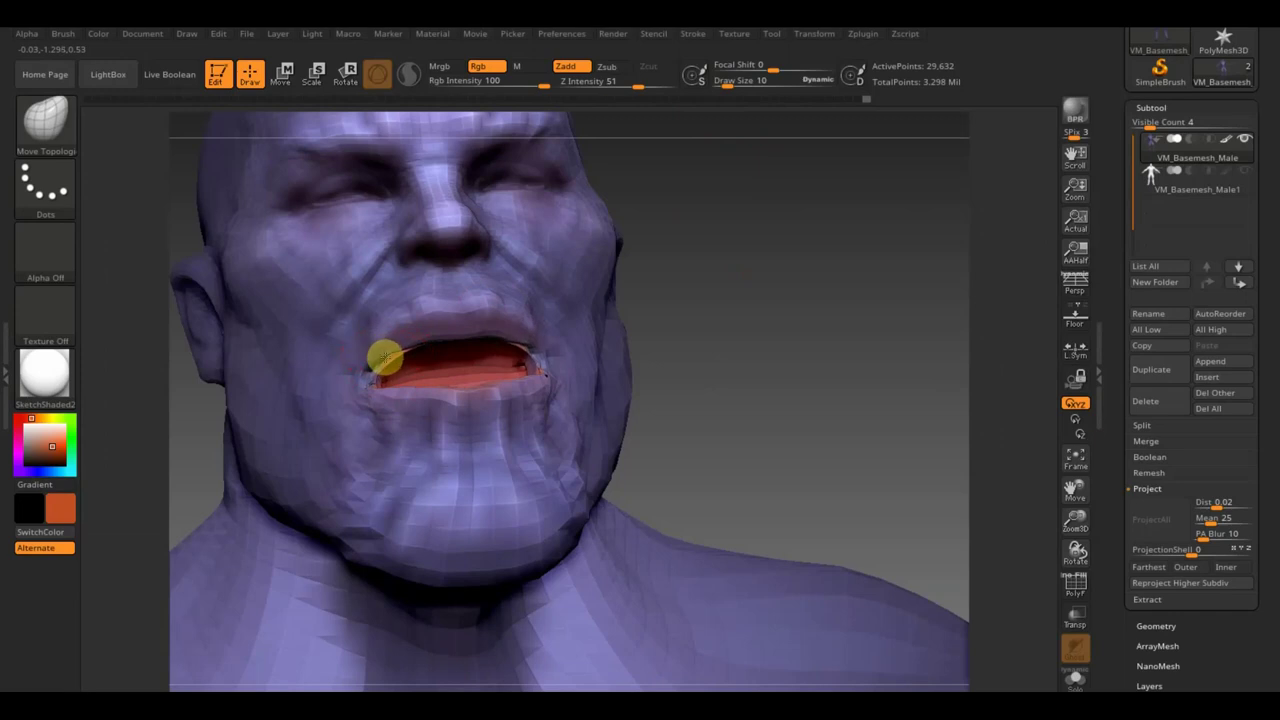
{"action": "left_click_drag", "start_coordinate": [746, 351], "coordinate": [754, 380], "text": "shift"}
{"action": "key", "text": "ctrl"}
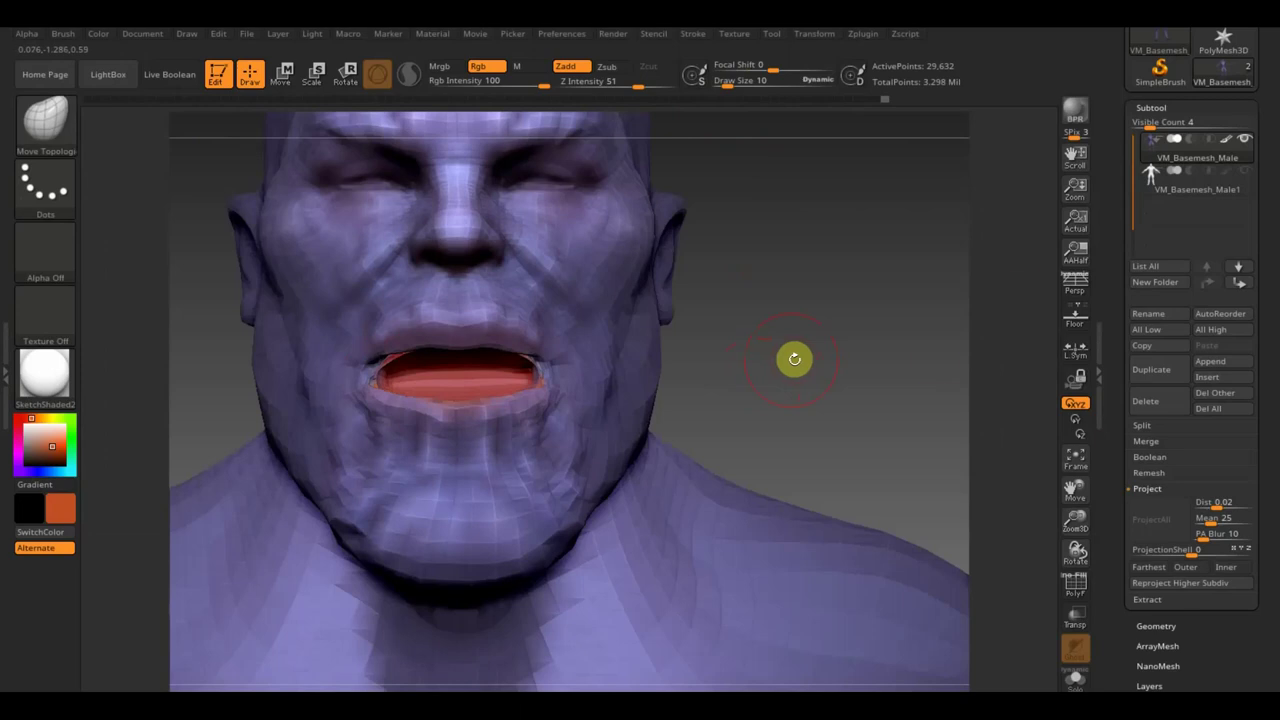
- Smooth the inside of the mouth, reshape the lower lip, and show the polygroup wireframe
{"action": "left_click", "coordinate": [1245, 172]}
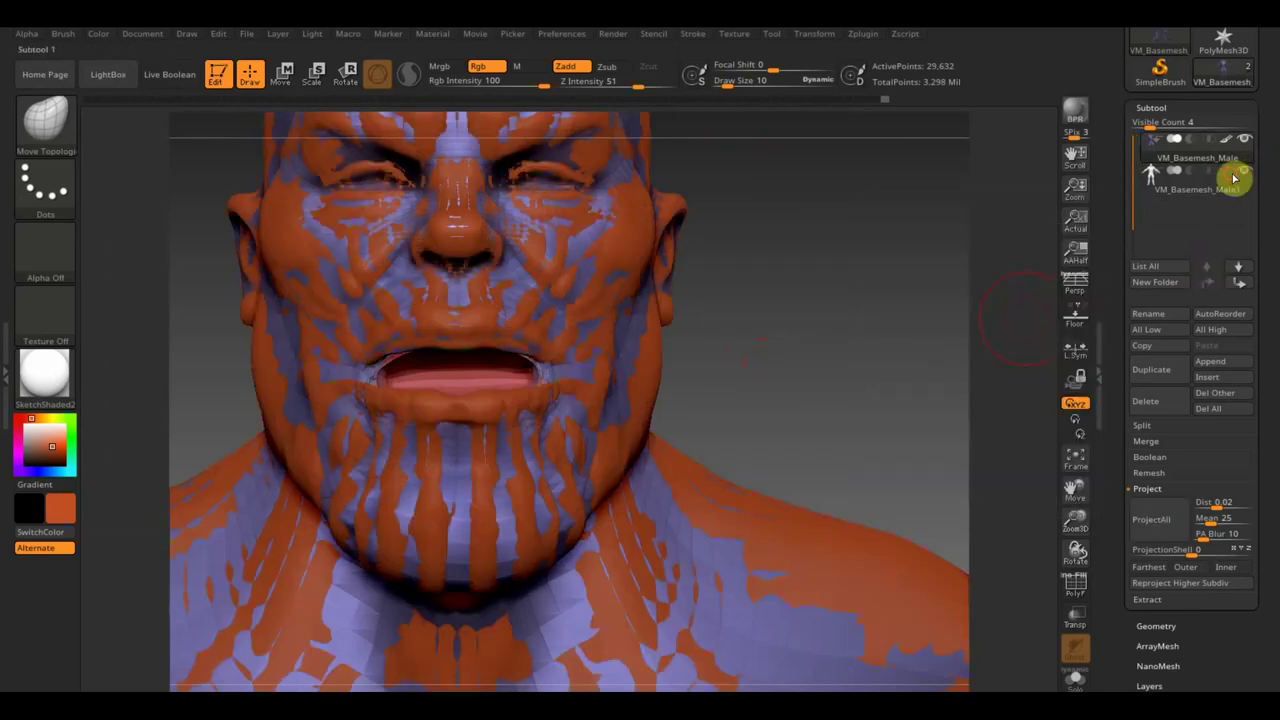
{"action": "left_click", "coordinate": [1236, 177]}
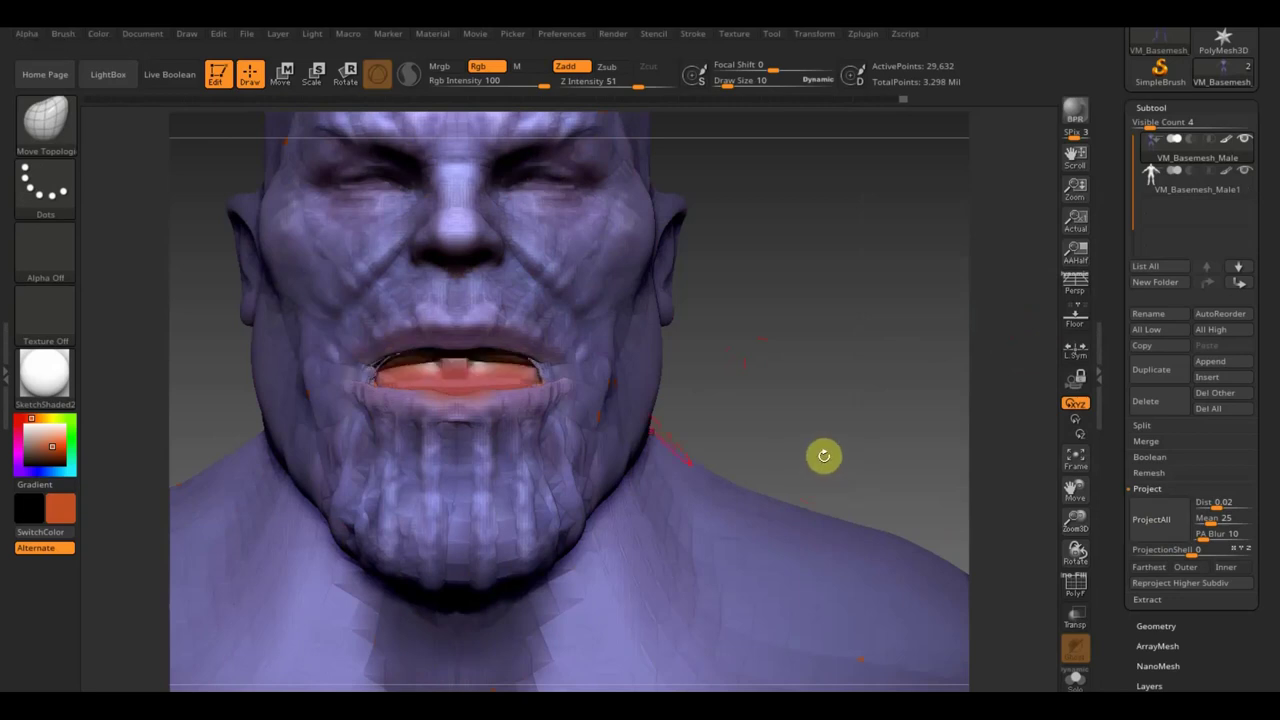
{"action": "key", "text": "shift"}
{"action": "left_click_drag", "start_coordinate": [455, 368], "coordinate": [386, 371], "text": "shift"}
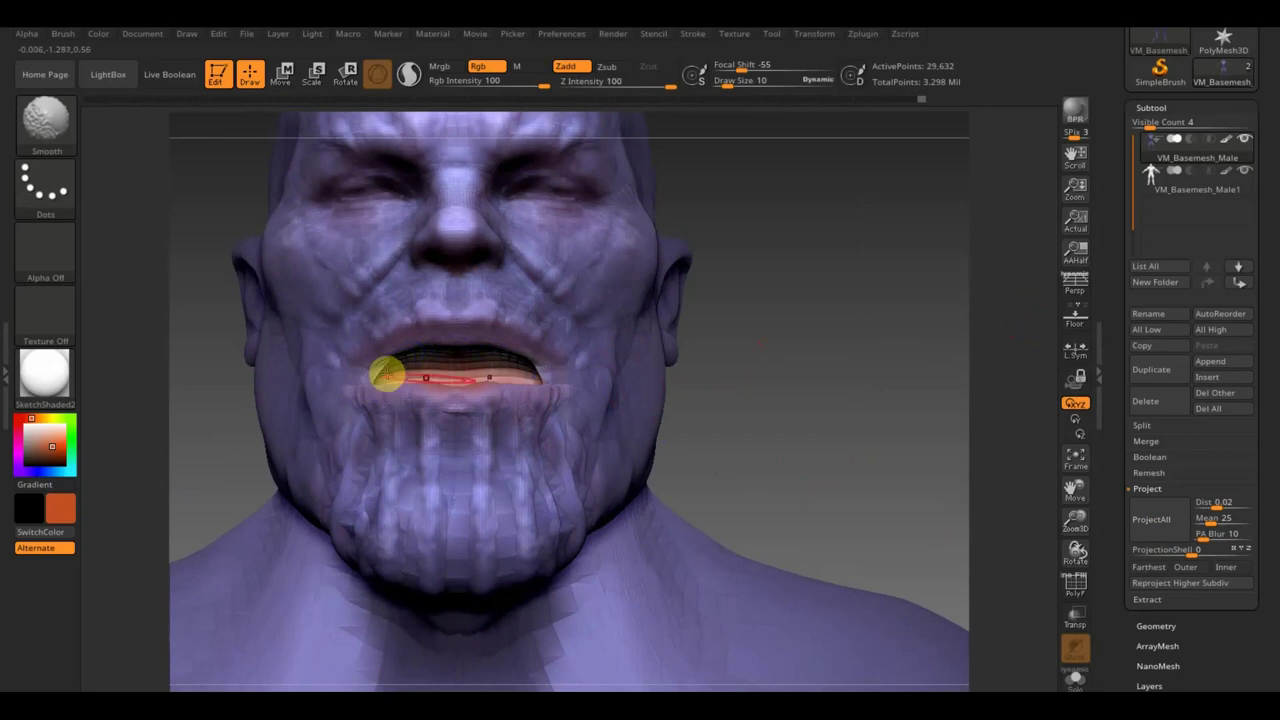
{"action": "mouse_move", "coordinate": [814, 360]}
{"action": "left_mouse_down"}
{"action": "mouse_move", "coordinate": [806, 391]}
{"action": "mouse_move", "coordinate": [827, 395]}
{"action": "left_mouse_up"}
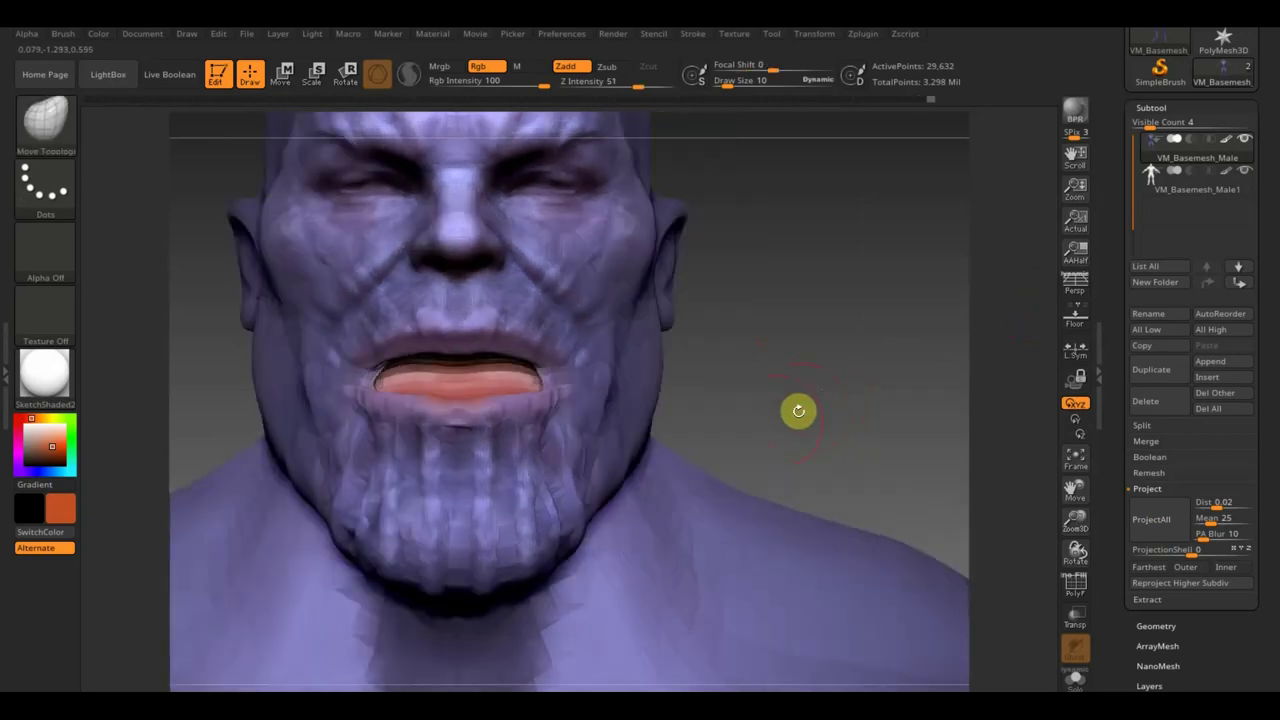
{"action": "left_click_drag", "start_coordinate": [380, 396], "coordinate": [537, 396]}
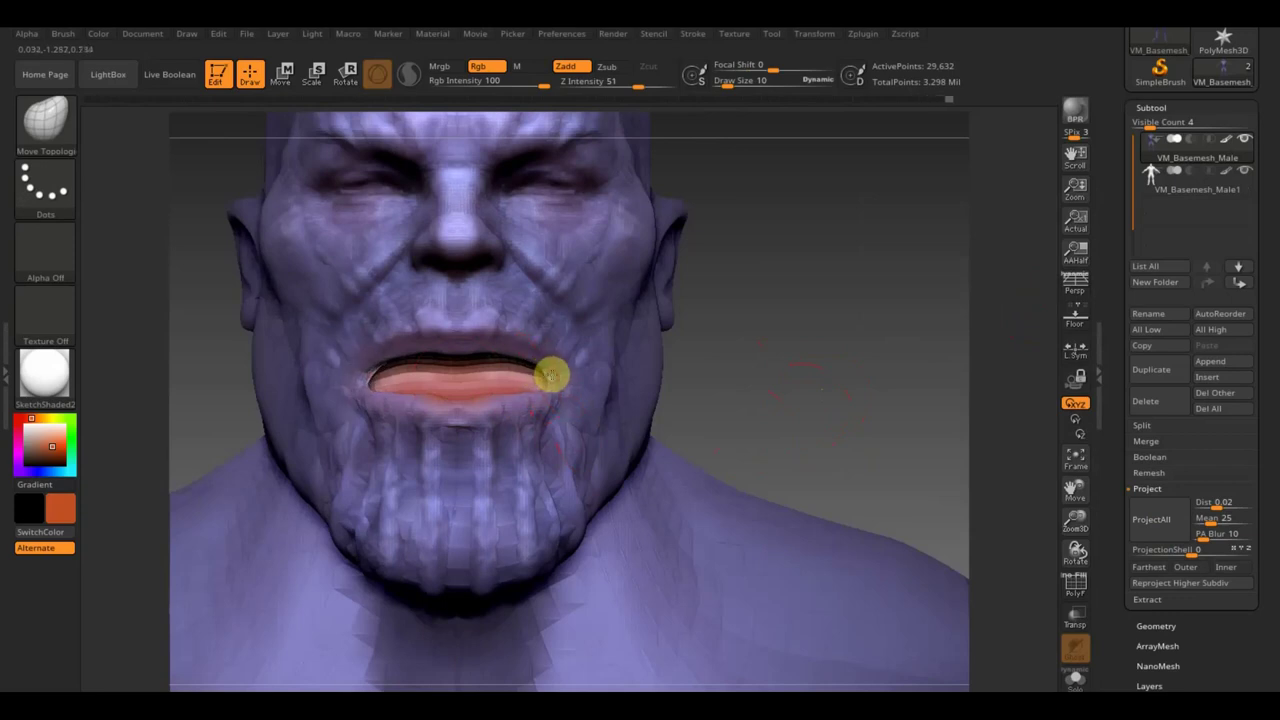
{"action": "left_click", "coordinate": [1075, 588]}
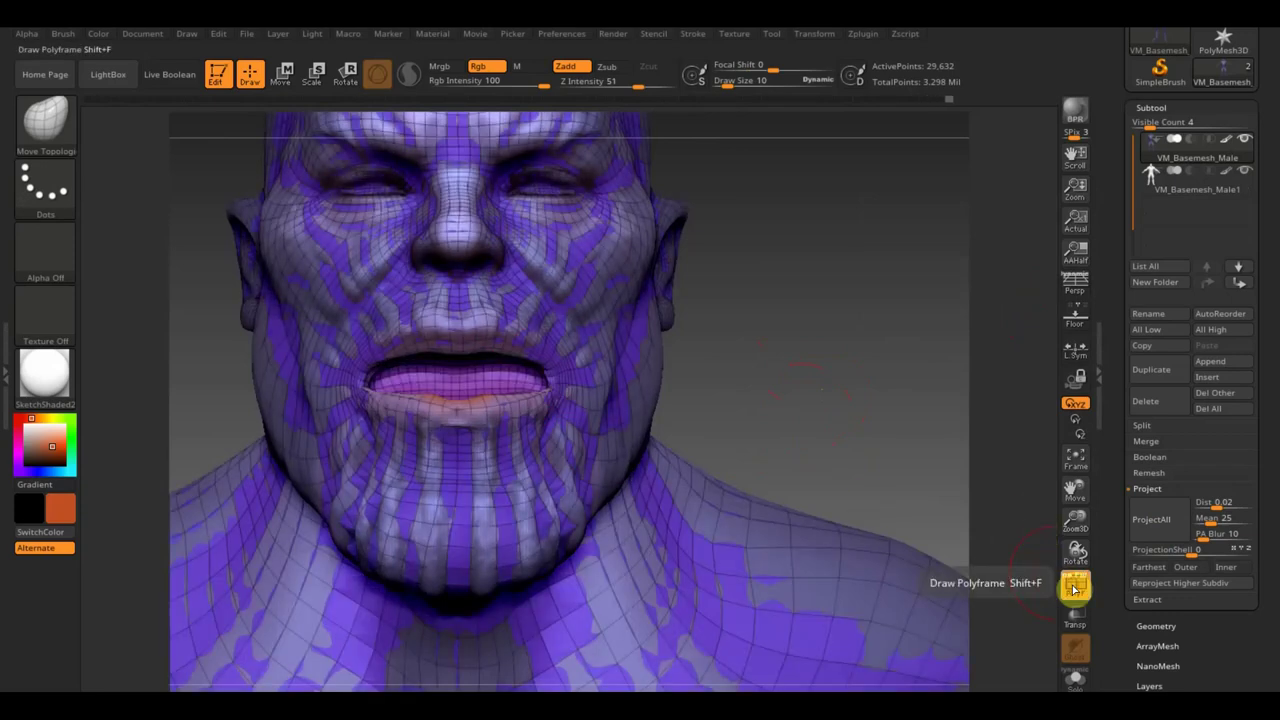
- Hide the second body mesh, zoom out to the whole figure head to feet, and turn PolyF off
{"action": "left_click", "coordinate": [1075, 588]}
{"action": "left_click", "coordinate": [1245, 172]}
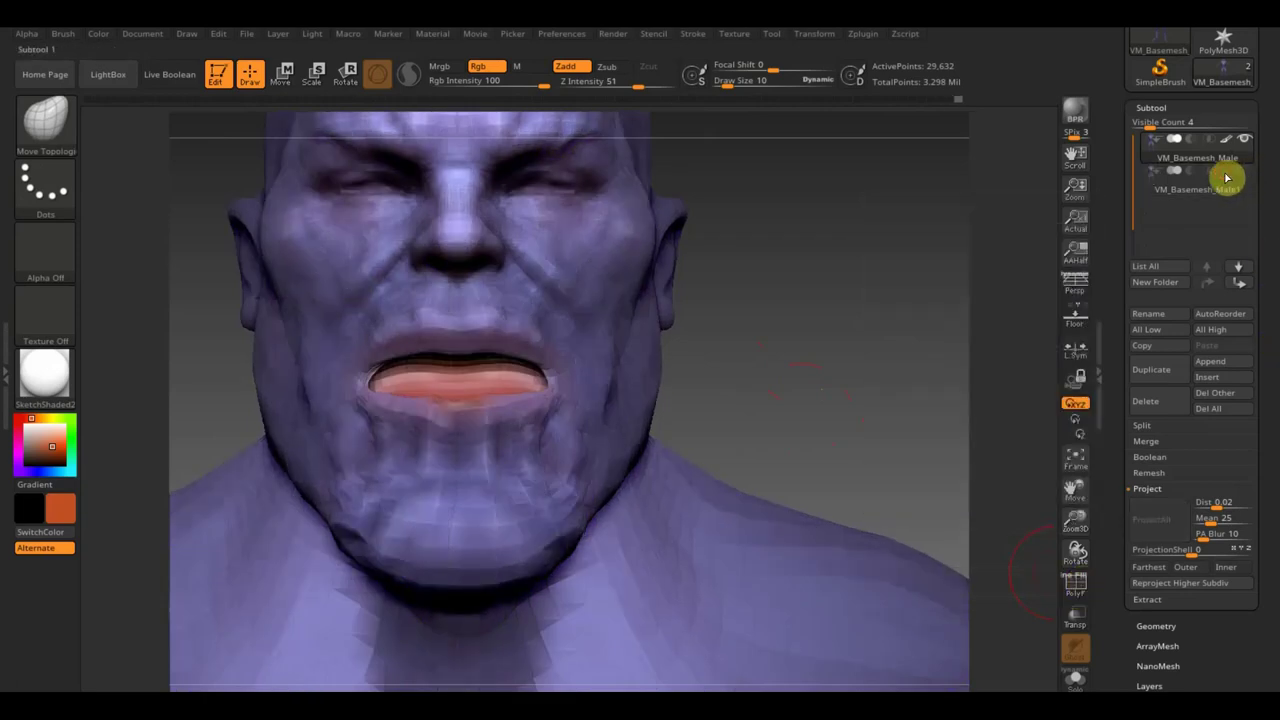
{"action": "left_click", "coordinate": [1075, 588]}
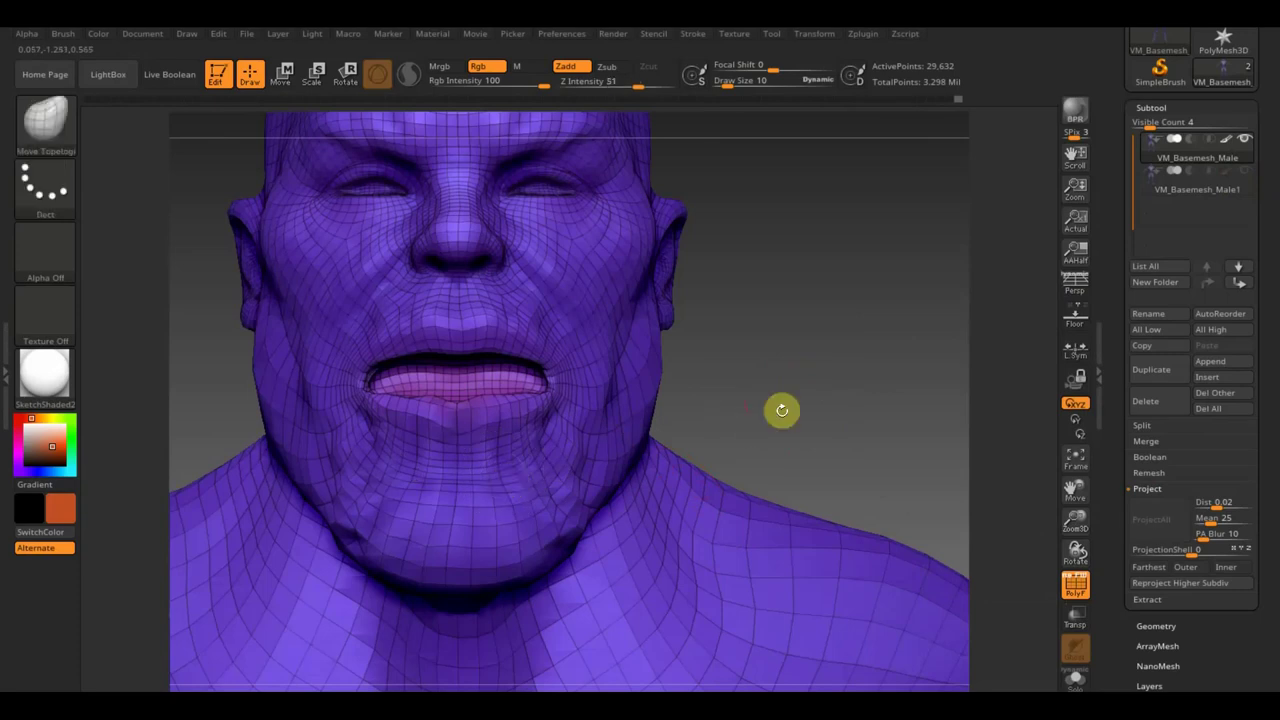
{"action": "scroll", "coordinate": [794, 431], "scroll_direction": "down", "scroll_amount": 3}
{"action": "scroll", "coordinate": [746, 294], "scroll_direction": "down", "scroll_amount": 3}
{"action": "scroll", "coordinate": [763, 500], "scroll_direction": "down", "scroll_amount": 2}
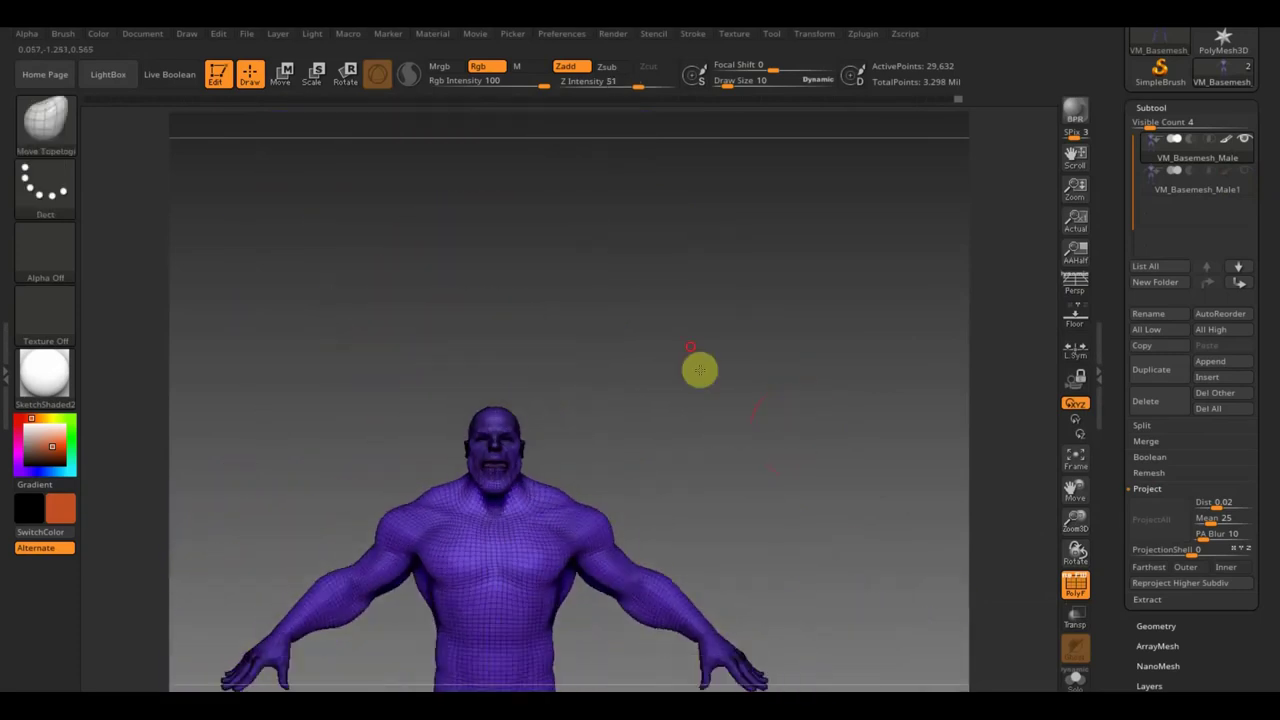
{"action": "scroll", "coordinate": [715, 385], "scroll_direction": "down", "scroll_amount": 2}
{"action": "scroll", "coordinate": [745, 300], "scroll_direction": "down", "scroll_amount": 2}
{"action": "scroll", "coordinate": [805, 580], "scroll_direction": "down", "scroll_amount": 2}
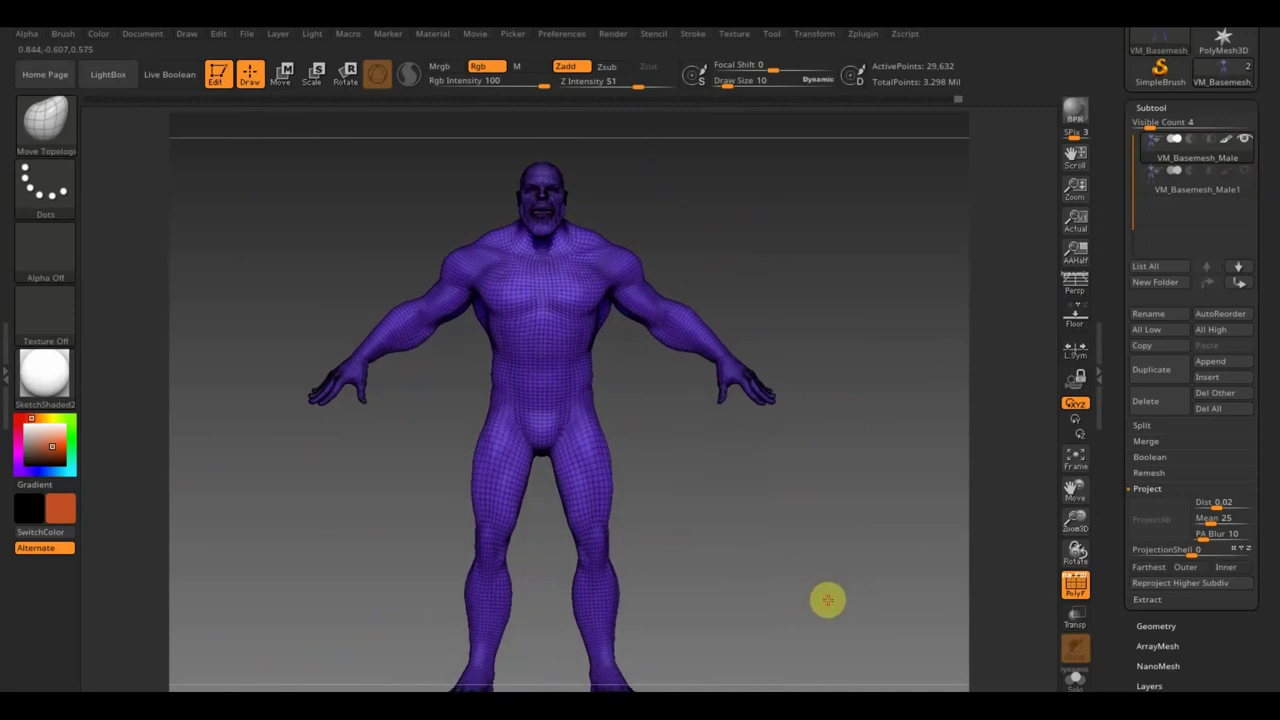
{"action": "left_click_drag", "start_coordinate": [827, 600], "coordinate": [826, 577], "text": "alt"}
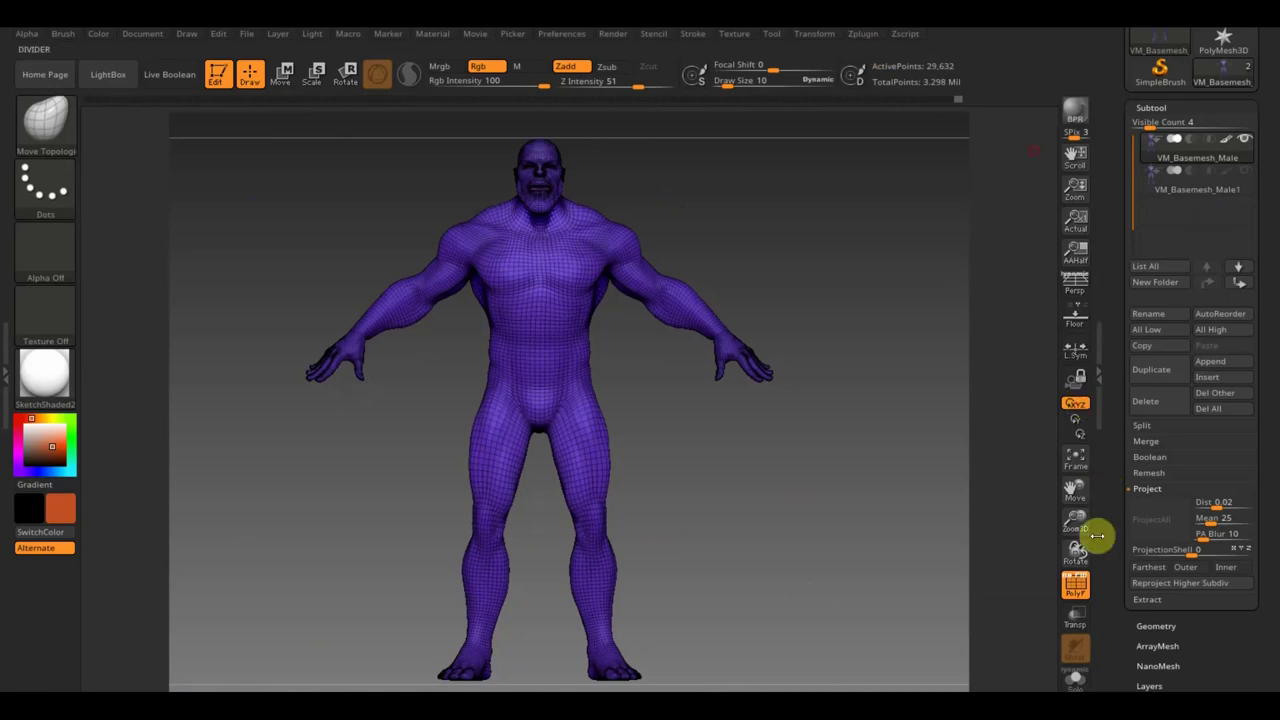
{"action": "left_click", "coordinate": [1075, 585]}
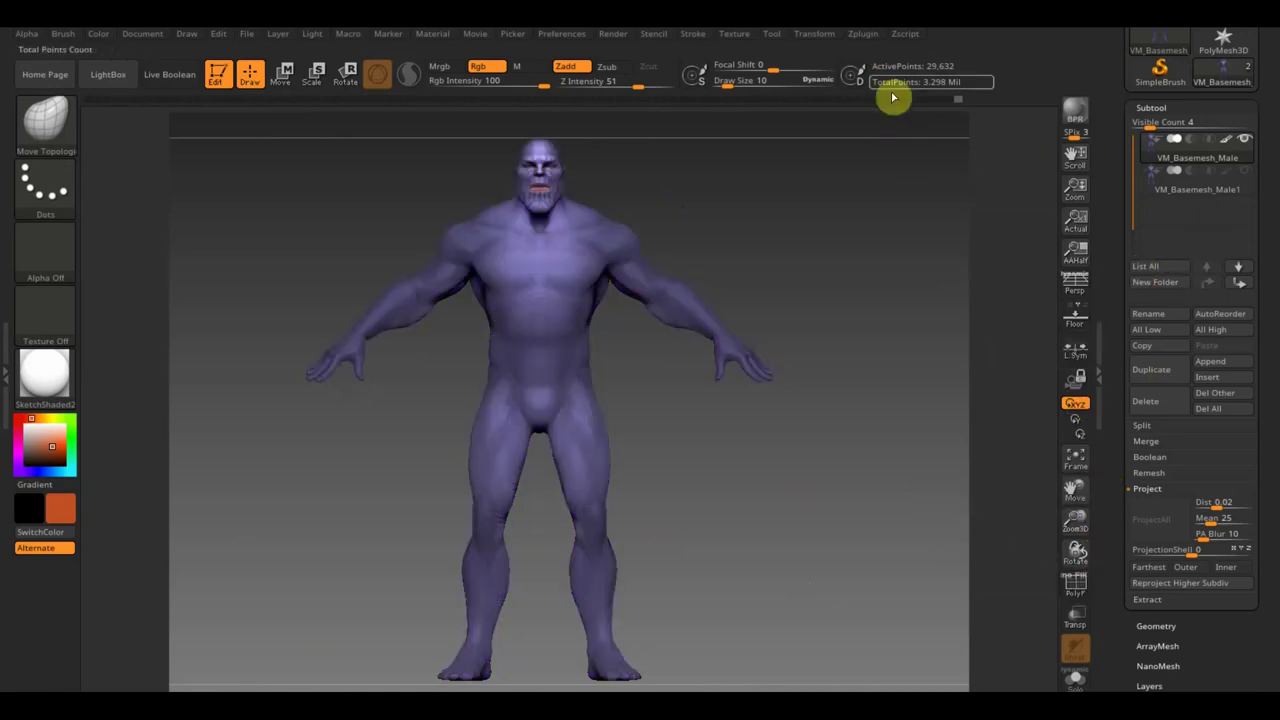
- In Zplugin's UV Master, make a clone of the model and unwrap its UVs
{"action": "left_click", "coordinate": [863, 35]}
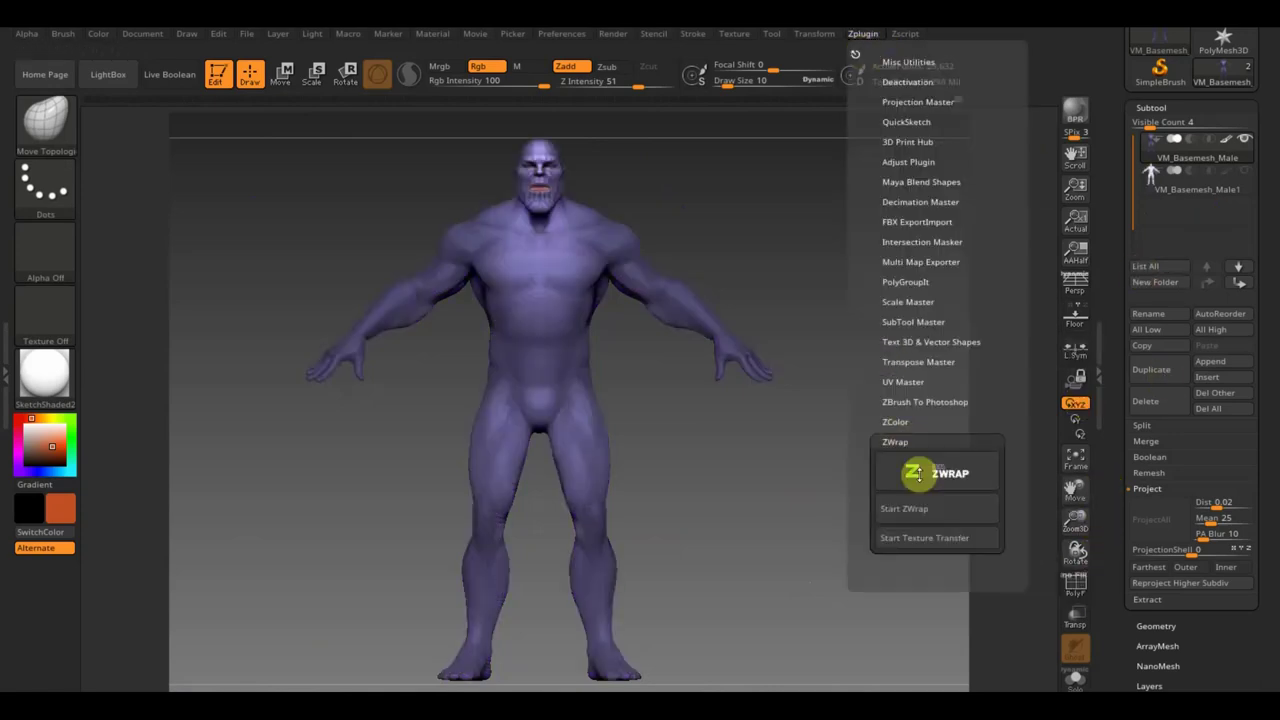
{"action": "left_click", "coordinate": [895, 441]}
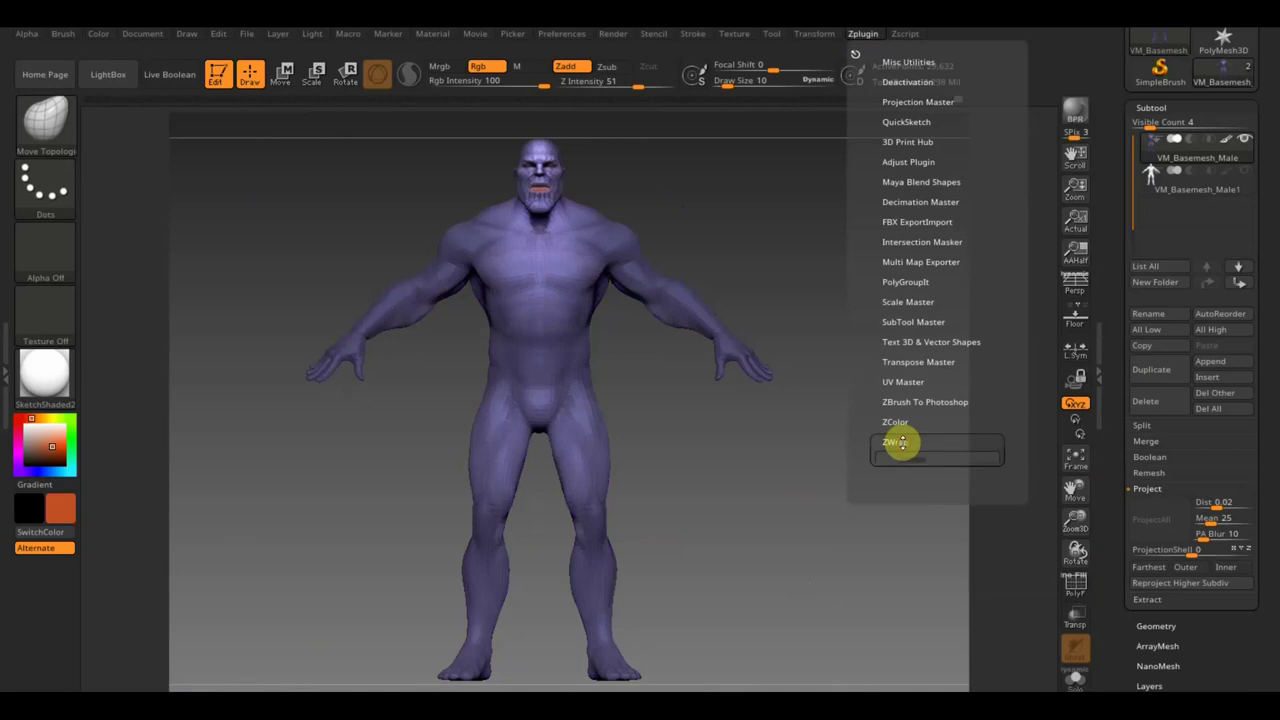
{"action": "left_click", "coordinate": [910, 381]}
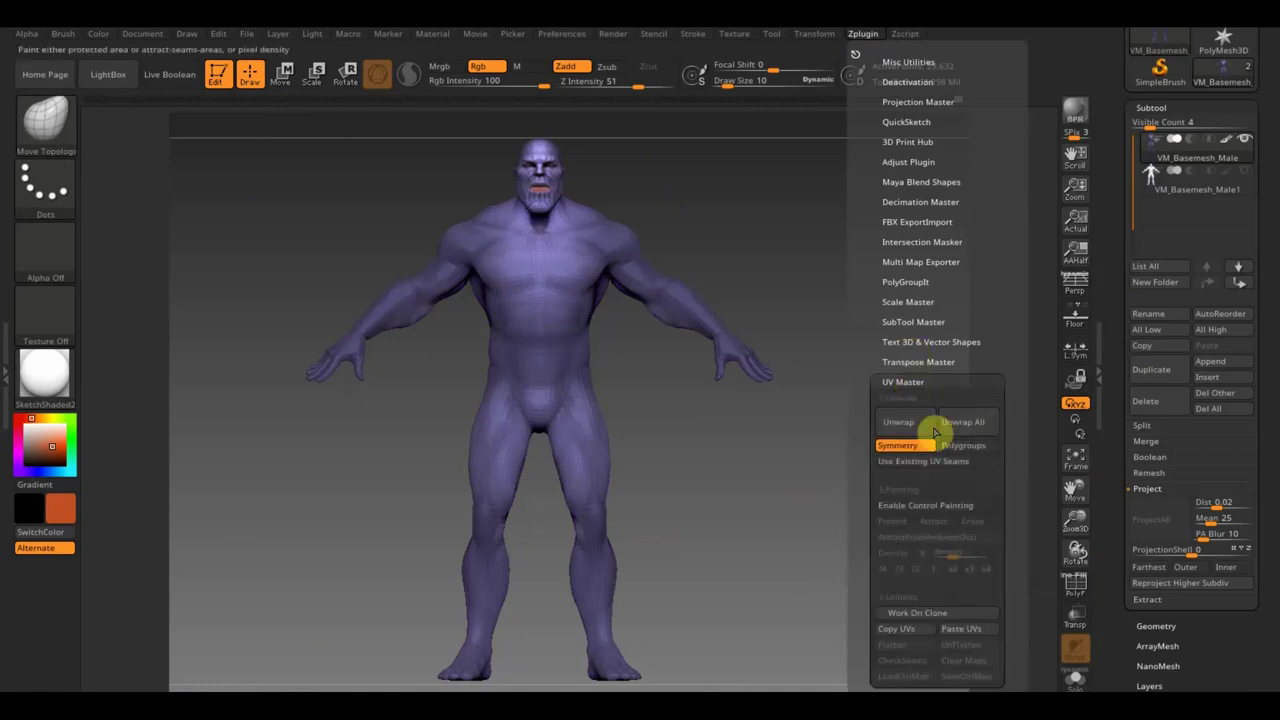
{"action": "left_click", "coordinate": [916, 624]}
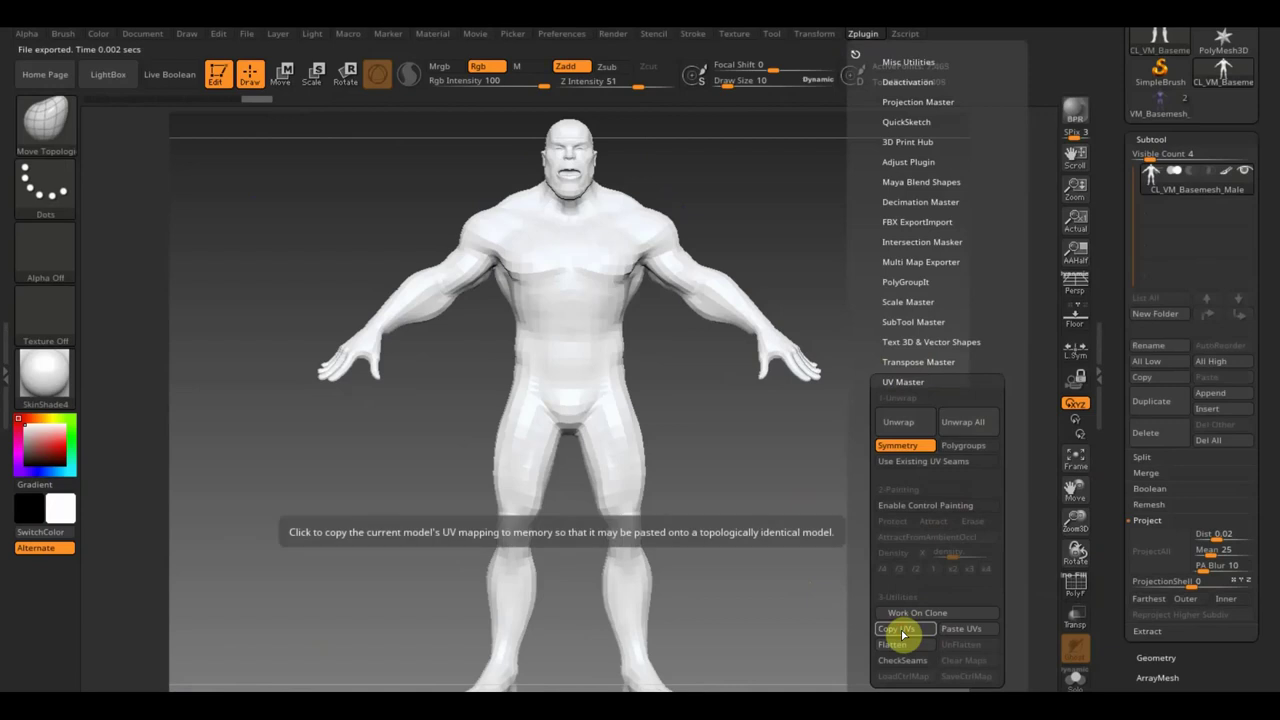
{"action": "left_click", "coordinate": [899, 422]}
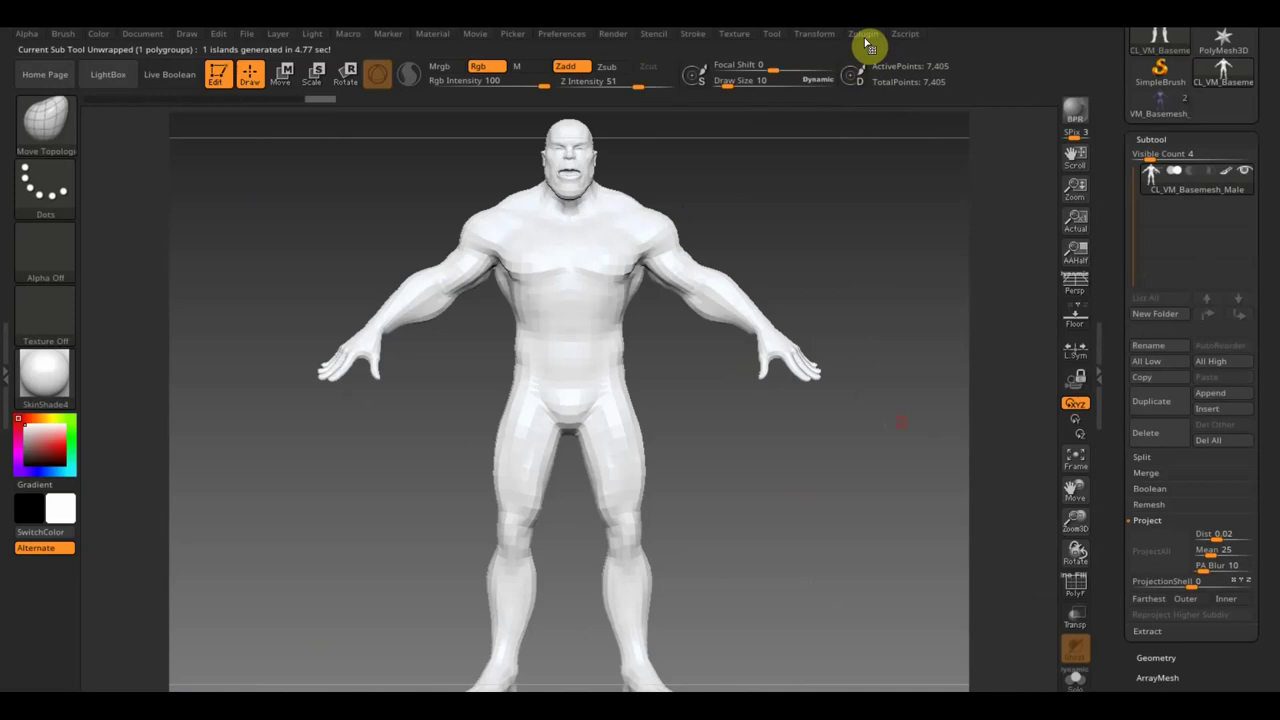
- Copy the clone's UVs and paste them onto the original purple model
{"action": "left_click", "coordinate": [866, 38]}
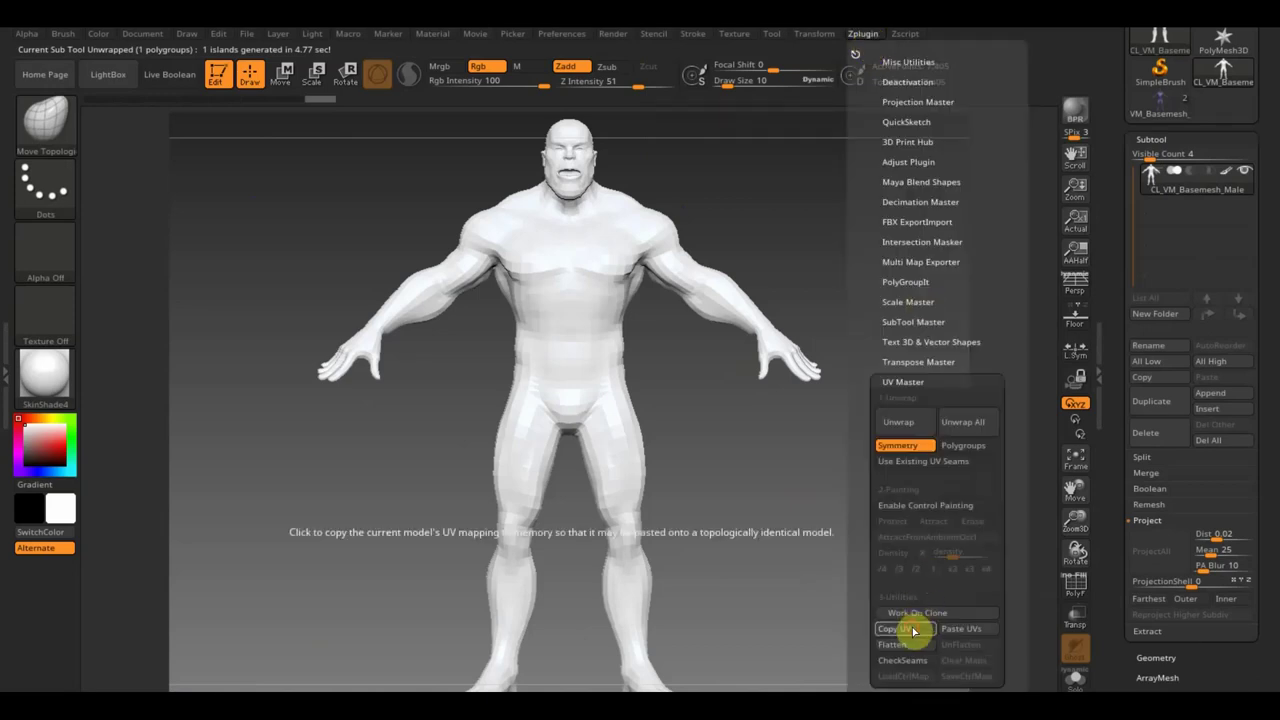
{"action": "left_click", "coordinate": [908, 622]}
{"action": "left_click", "coordinate": [1160, 100]}
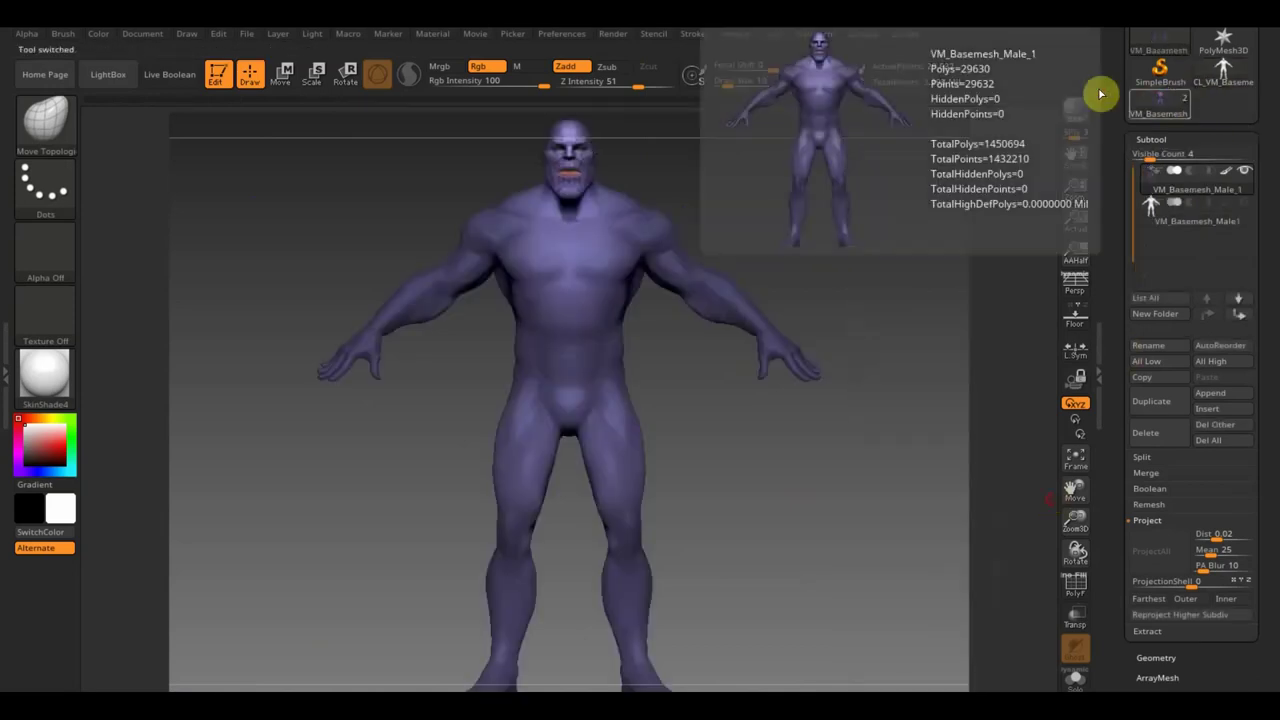
{"action": "left_click", "coordinate": [908, 42]}
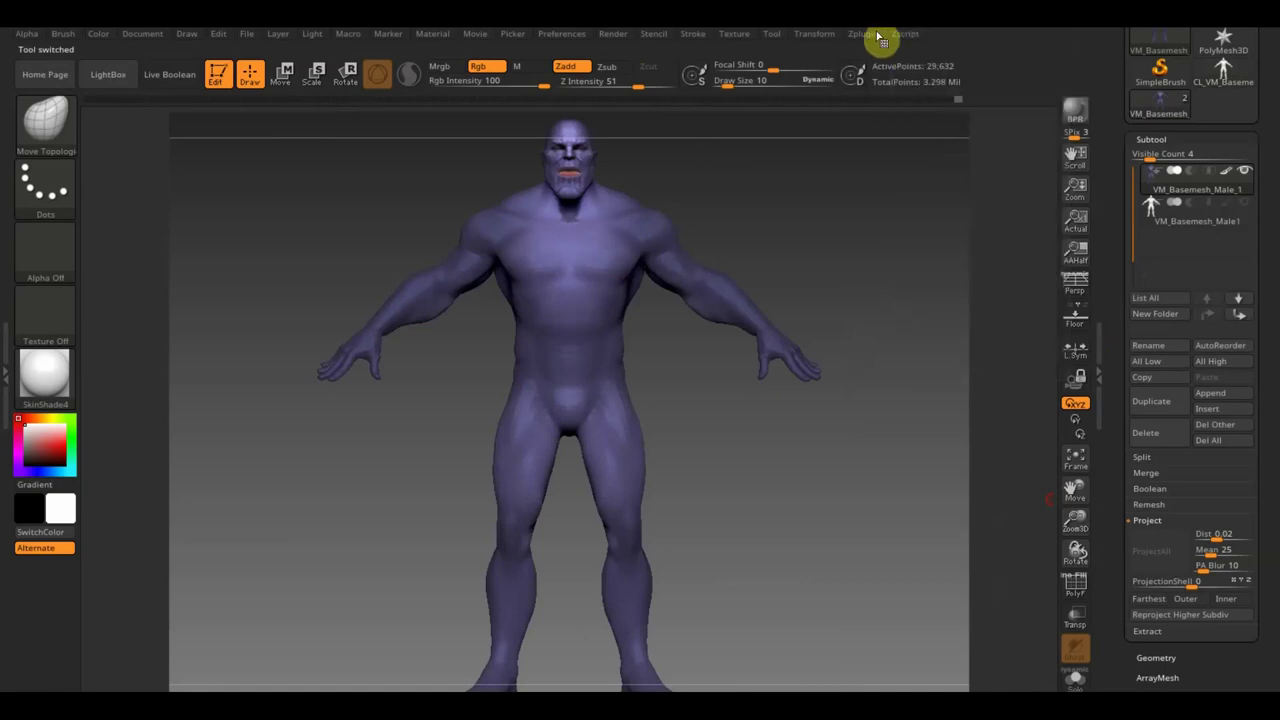
{"action": "left_click", "coordinate": [862, 37]}
{"action": "left_click", "coordinate": [962, 628]}
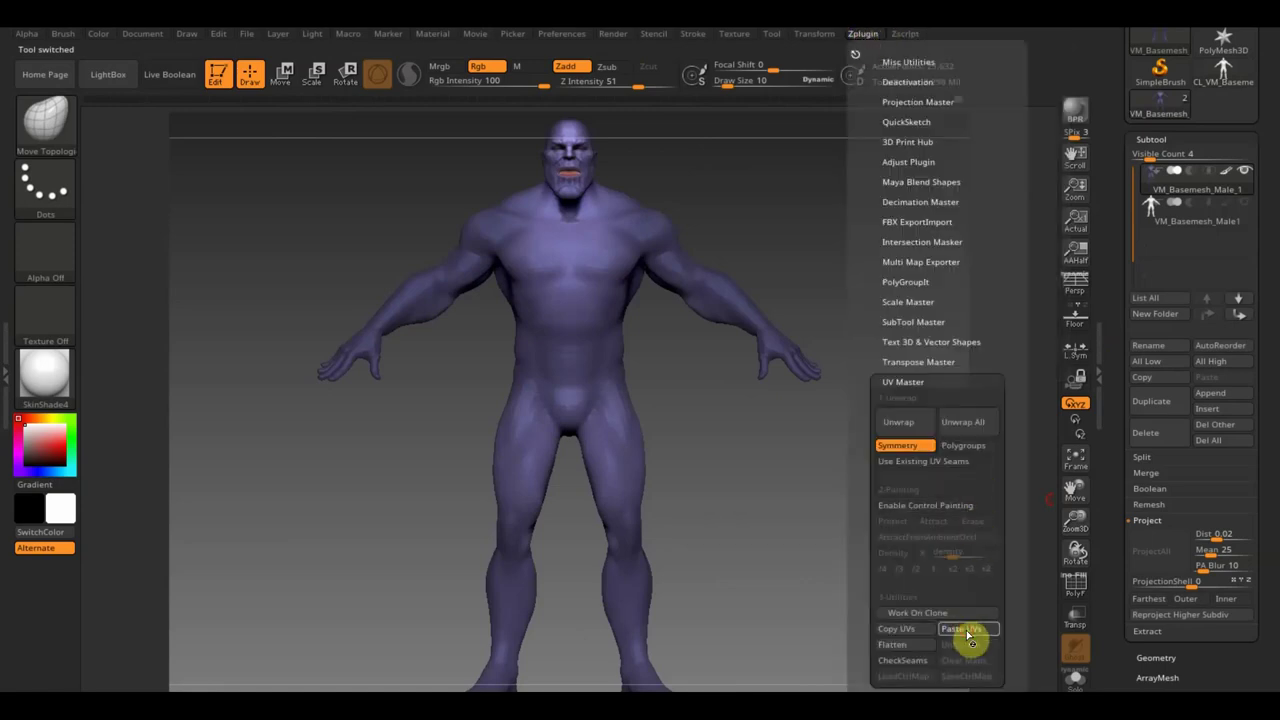
{"action": "left_click_drag", "start_coordinate": [1266, 657], "coordinate": [1264, 521]}
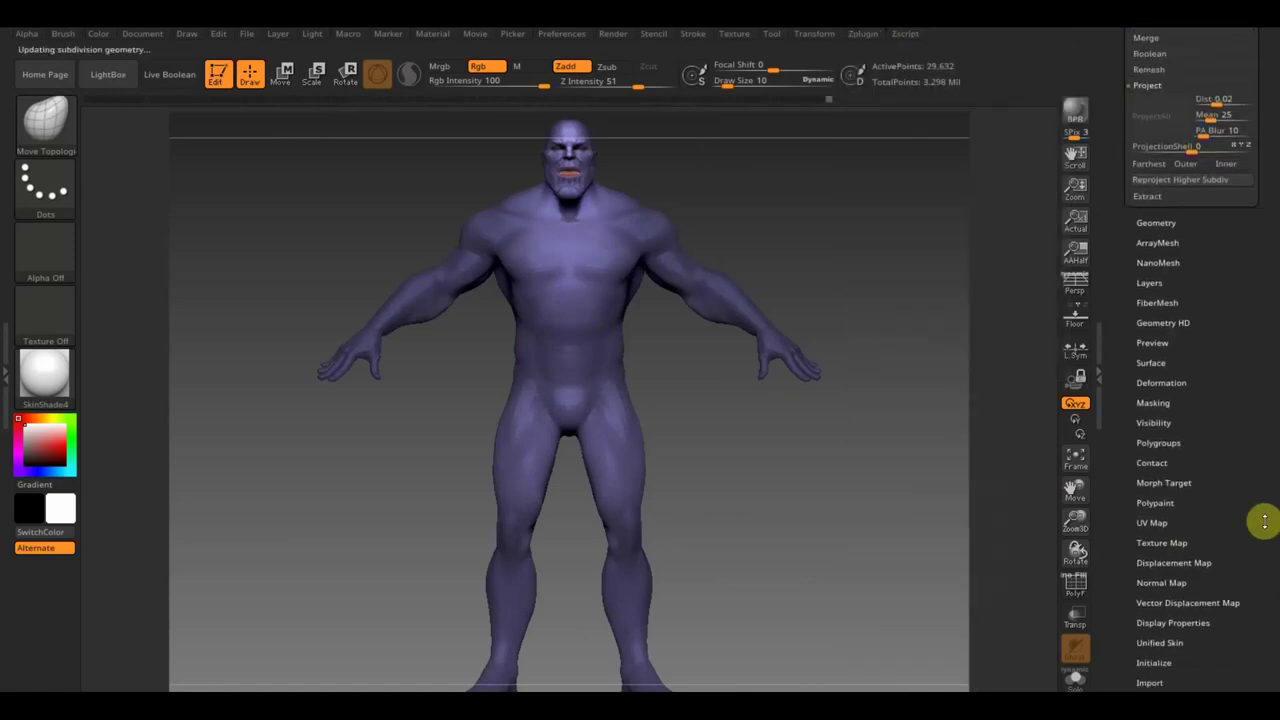
- Create a new texture map from the model's polypaint under Tool > Texture Map
{"action": "left_click", "coordinate": [1160, 523]}
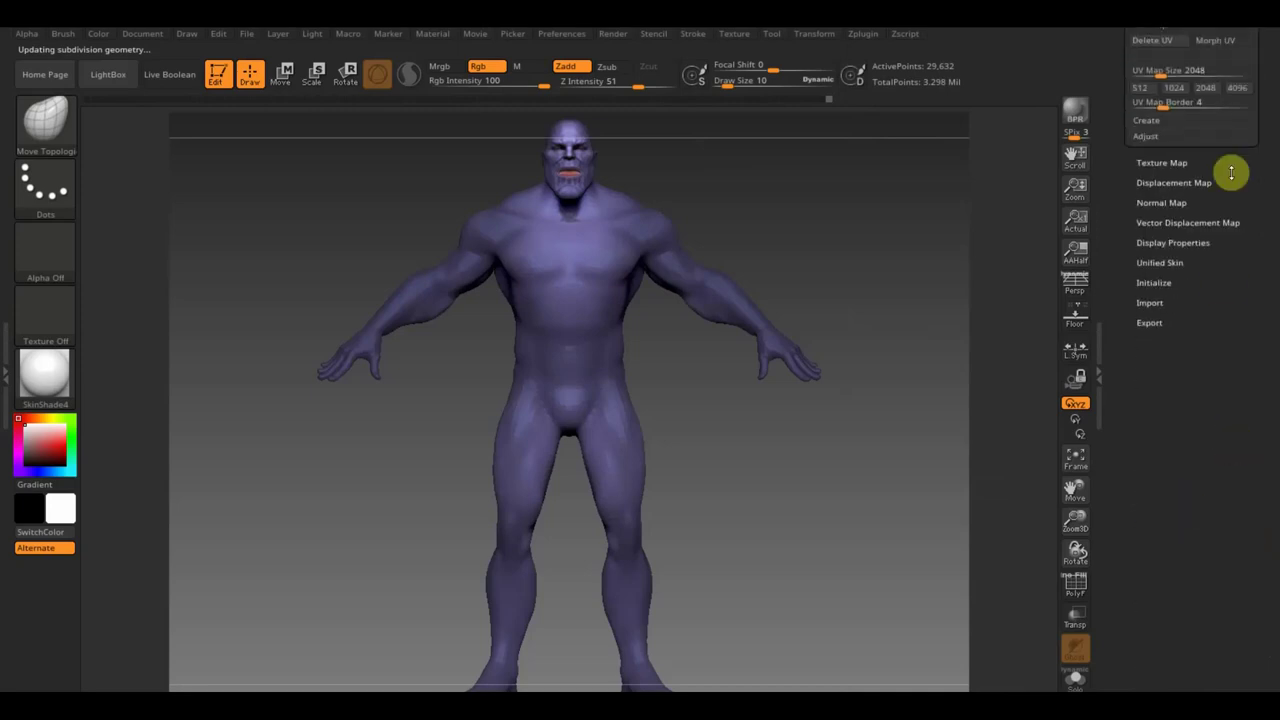
{"action": "left_click", "coordinate": [1165, 162]}
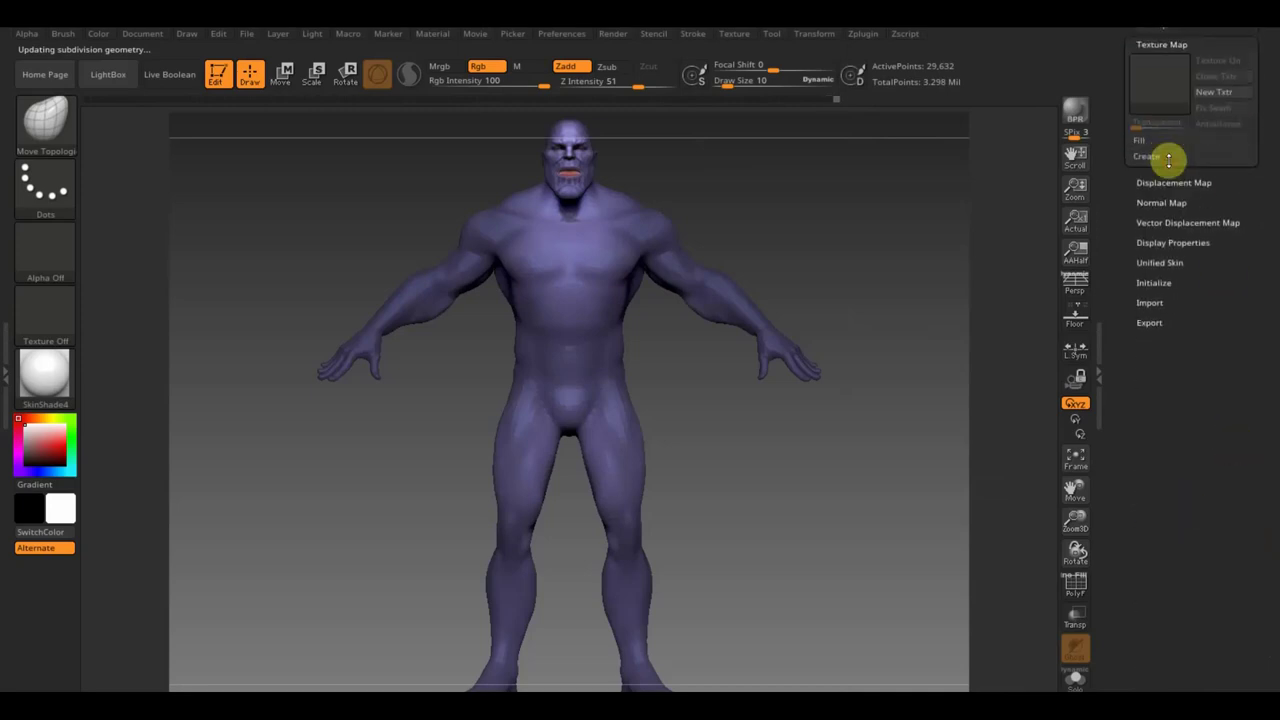
{"action": "left_click", "coordinate": [1148, 157]}
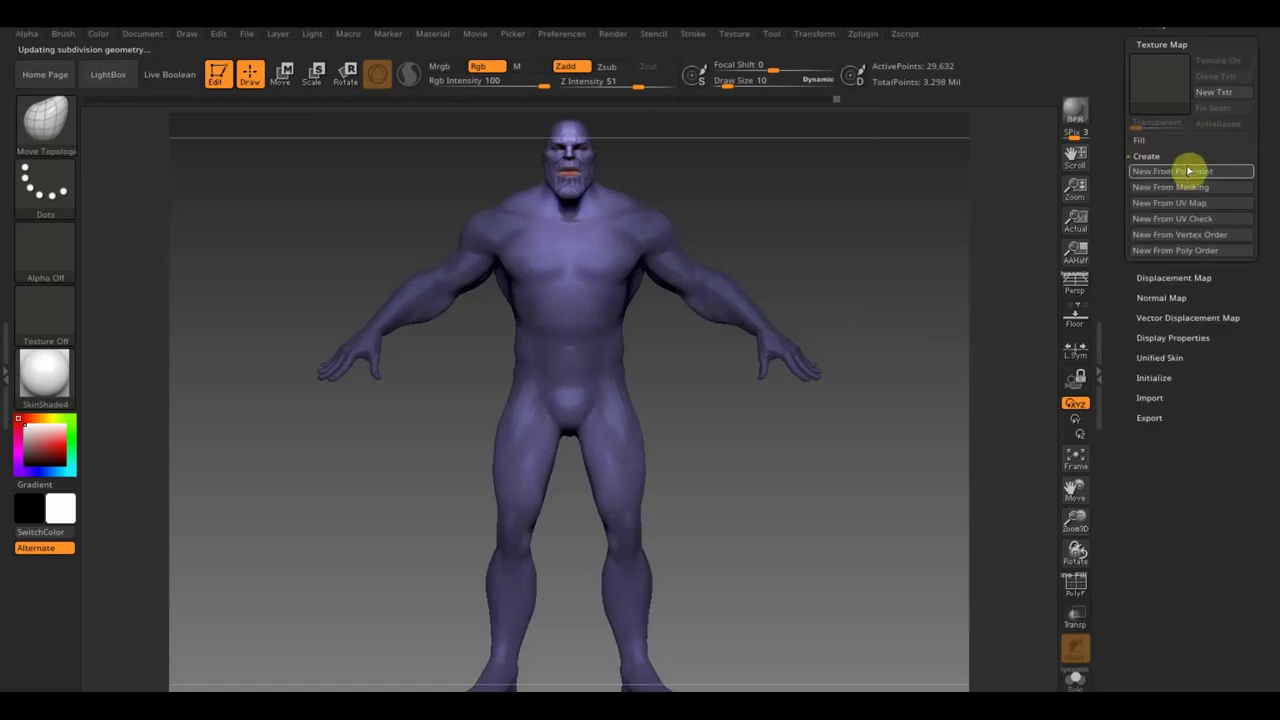
{"action": "left_click", "coordinate": [1184, 176]}
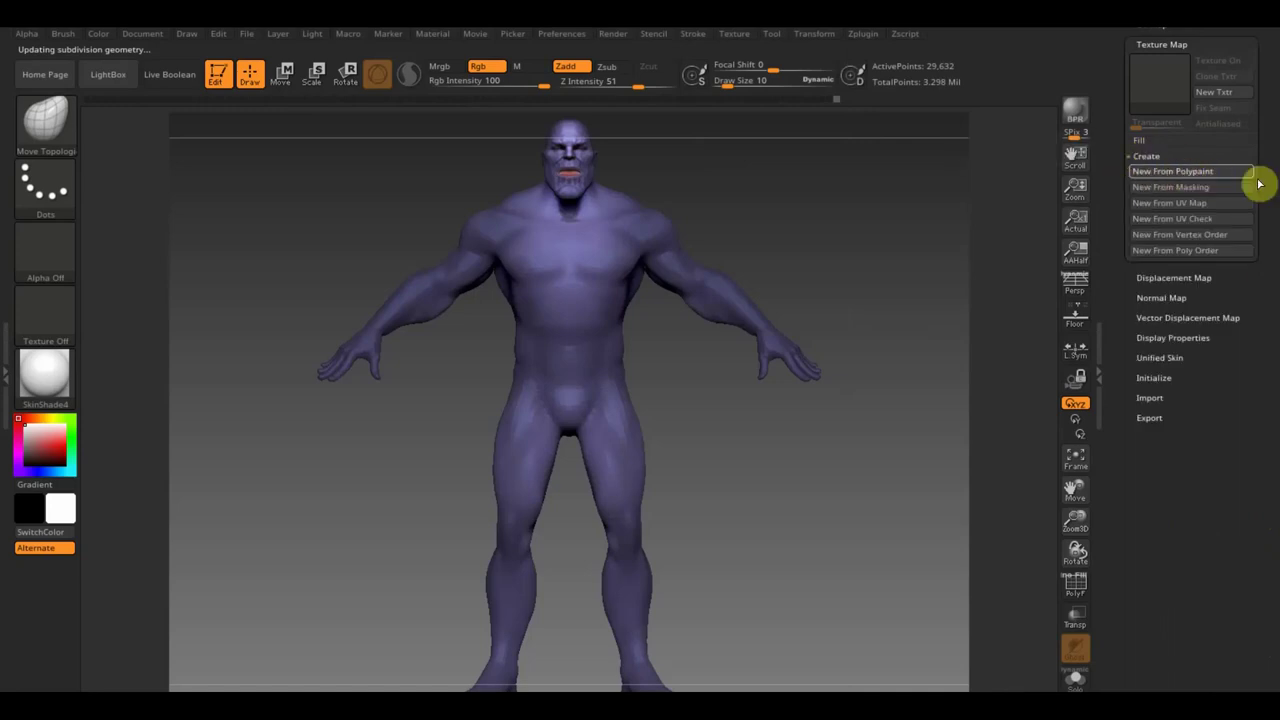
- Scroll up the Tool palette and expand the Geometry subdivision settings
{"action": "scroll", "coordinate": [1266, 251], "scroll_direction": "up", "scroll_amount": 3}
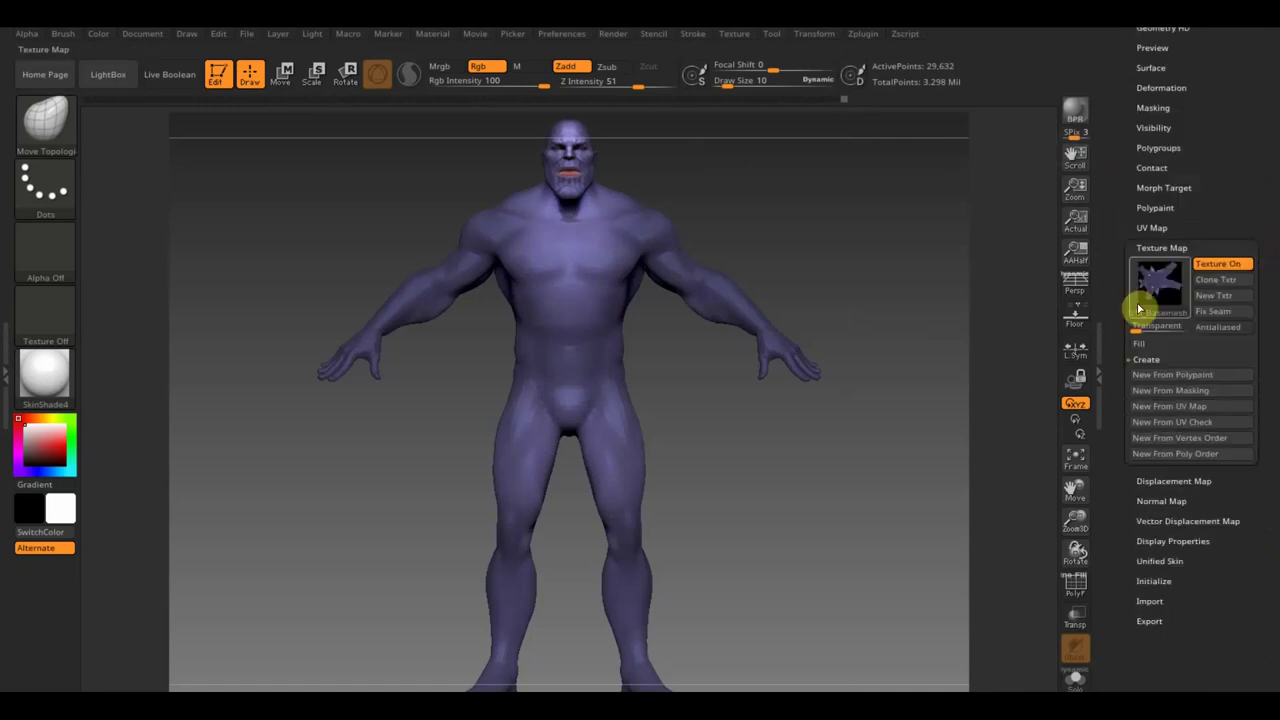
{"action": "scroll", "coordinate": [1233, 298], "scroll_direction": "up", "scroll_amount": 5}
{"action": "left_click", "coordinate": [1165, 258]}
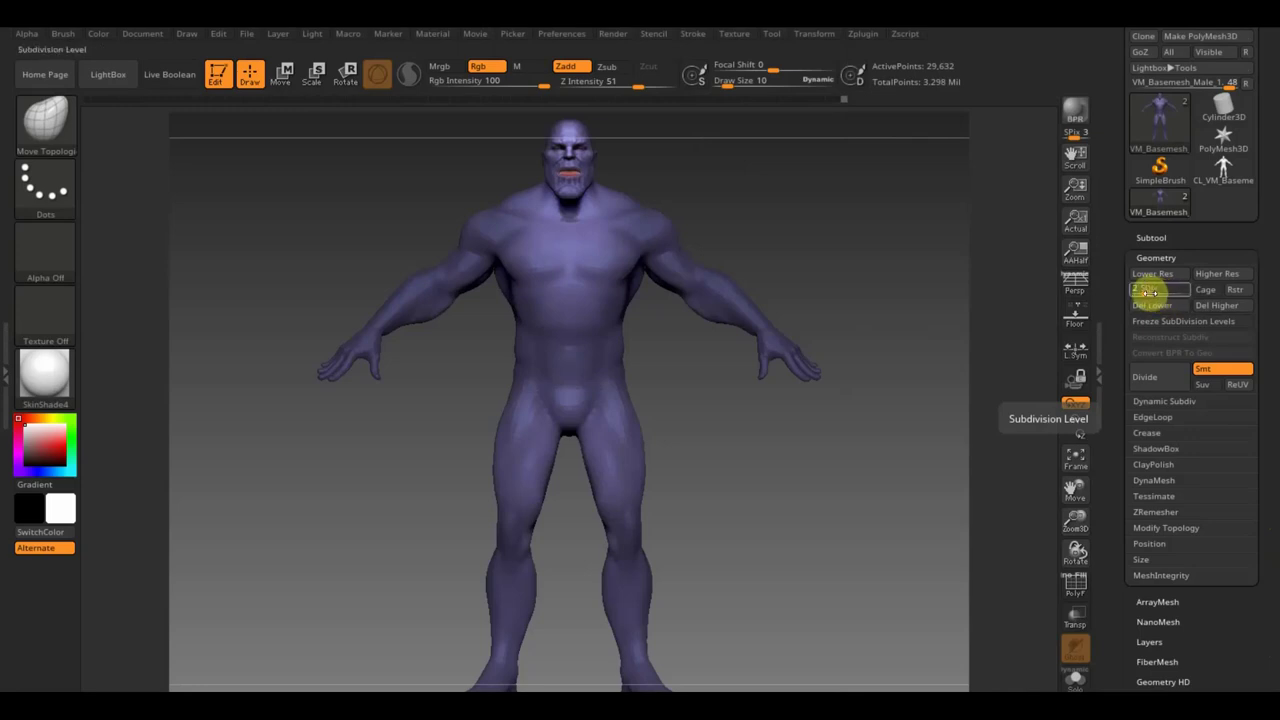
- Drop to a lower SDiv level and delete the higher and lower subdivisions, leaving 1.432 million points
{"action": "left_click_drag", "start_coordinate": [1147, 290], "coordinate": [1167, 294]}
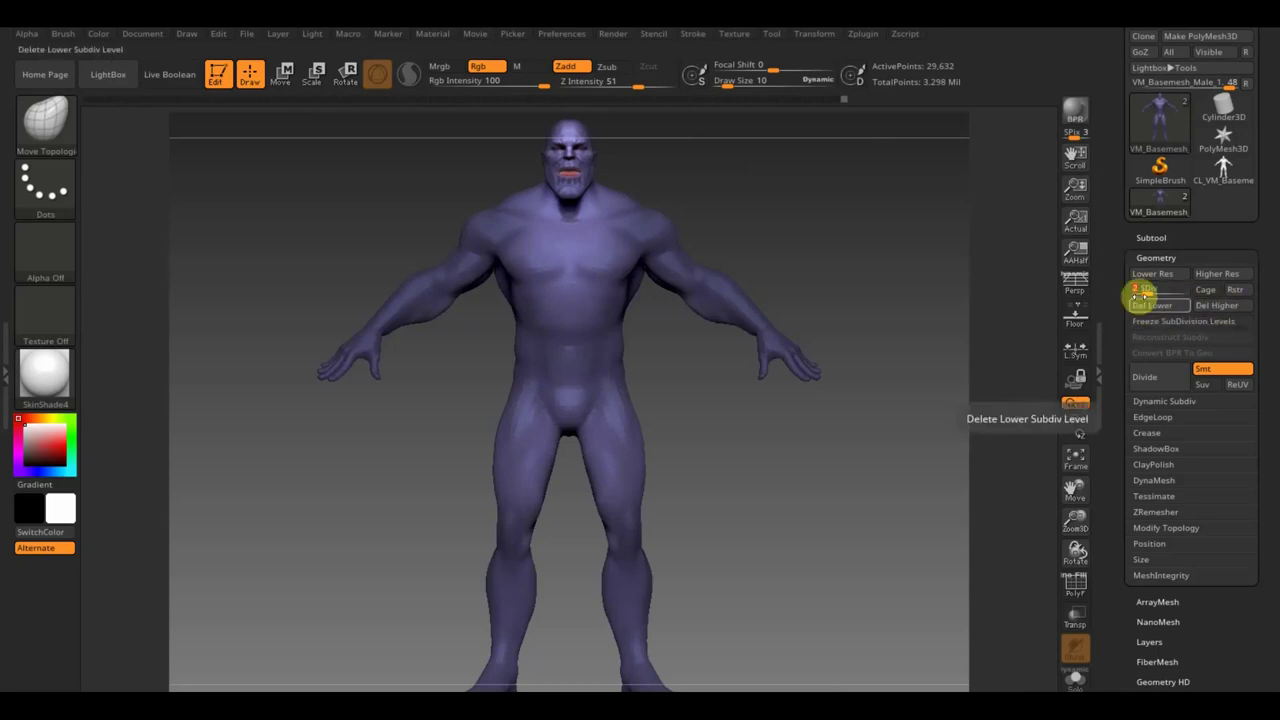
{"action": "left_click", "coordinate": [1215, 310]}
{"action": "left_click", "coordinate": [1170, 306]}
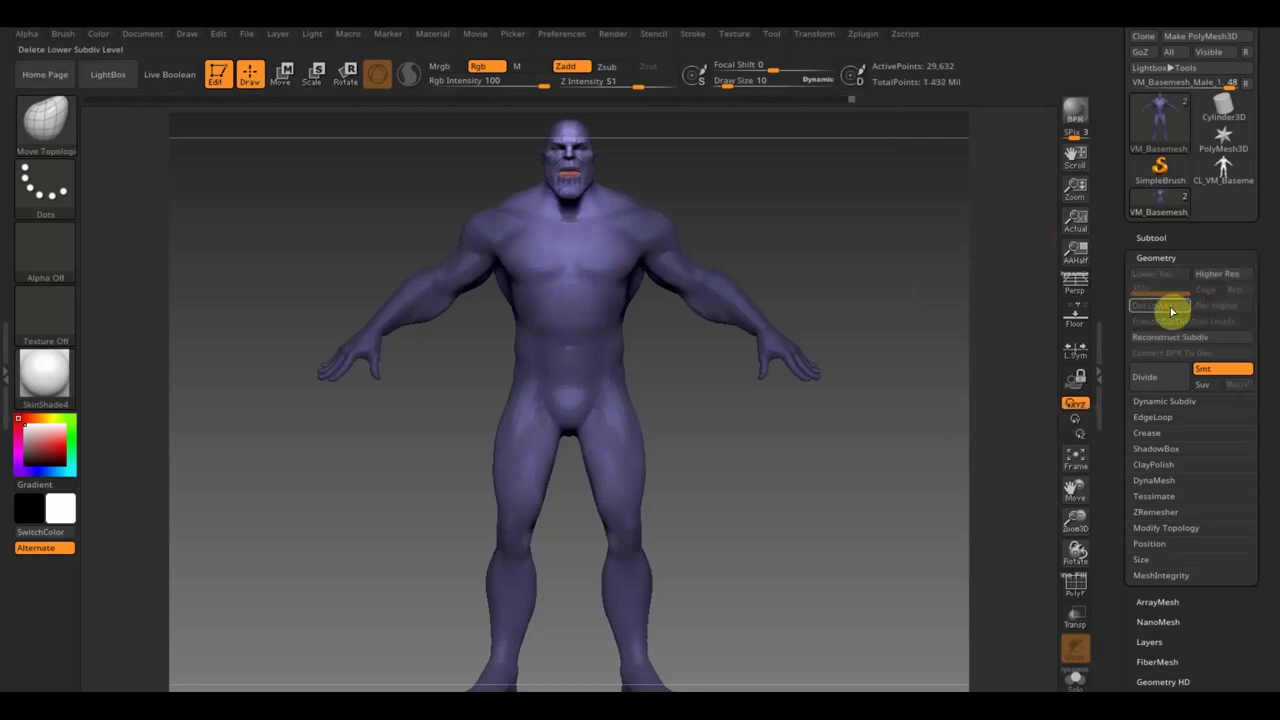
{"action": "mouse_move", "coordinate": [860, 297]}
{"action": "left_mouse_down"}
{"action": "mouse_move", "coordinate": [945, 311]}
{"action": "mouse_move", "coordinate": [880, 309]}
{"action": "left_mouse_up"}
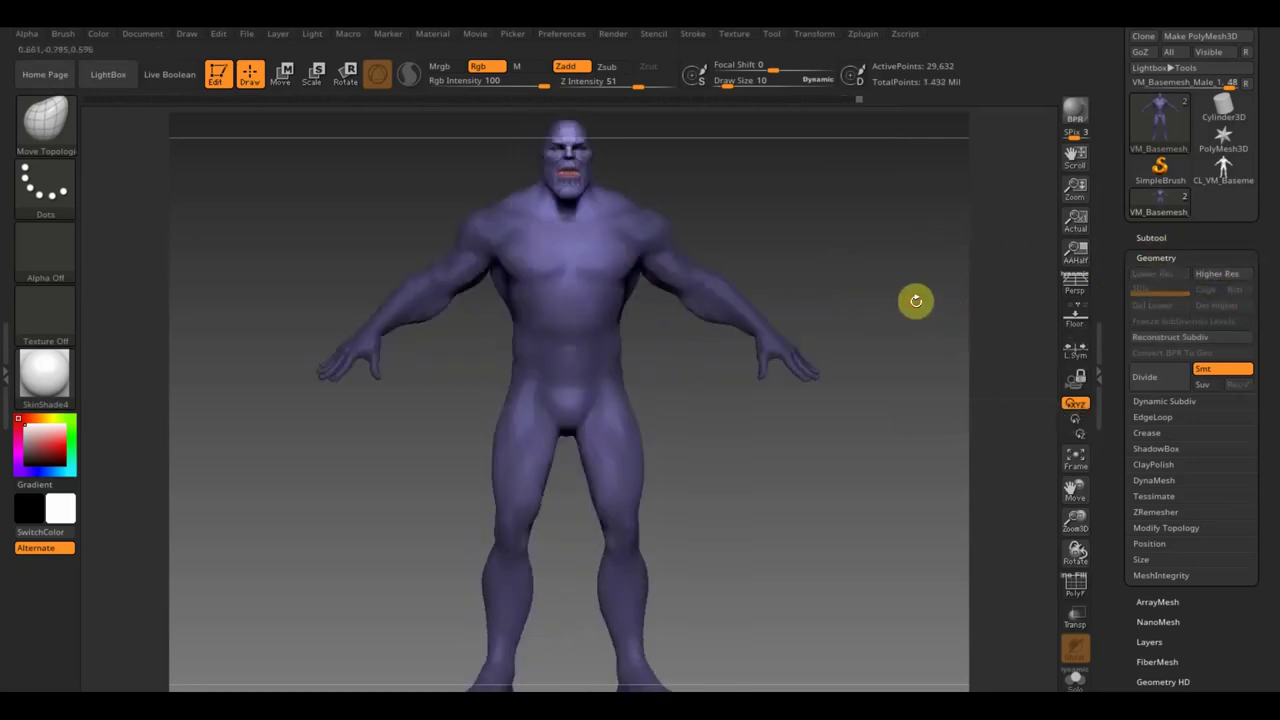
{"action": "left_click_drag", "start_coordinate": [912, 360], "coordinate": [916, 394]}
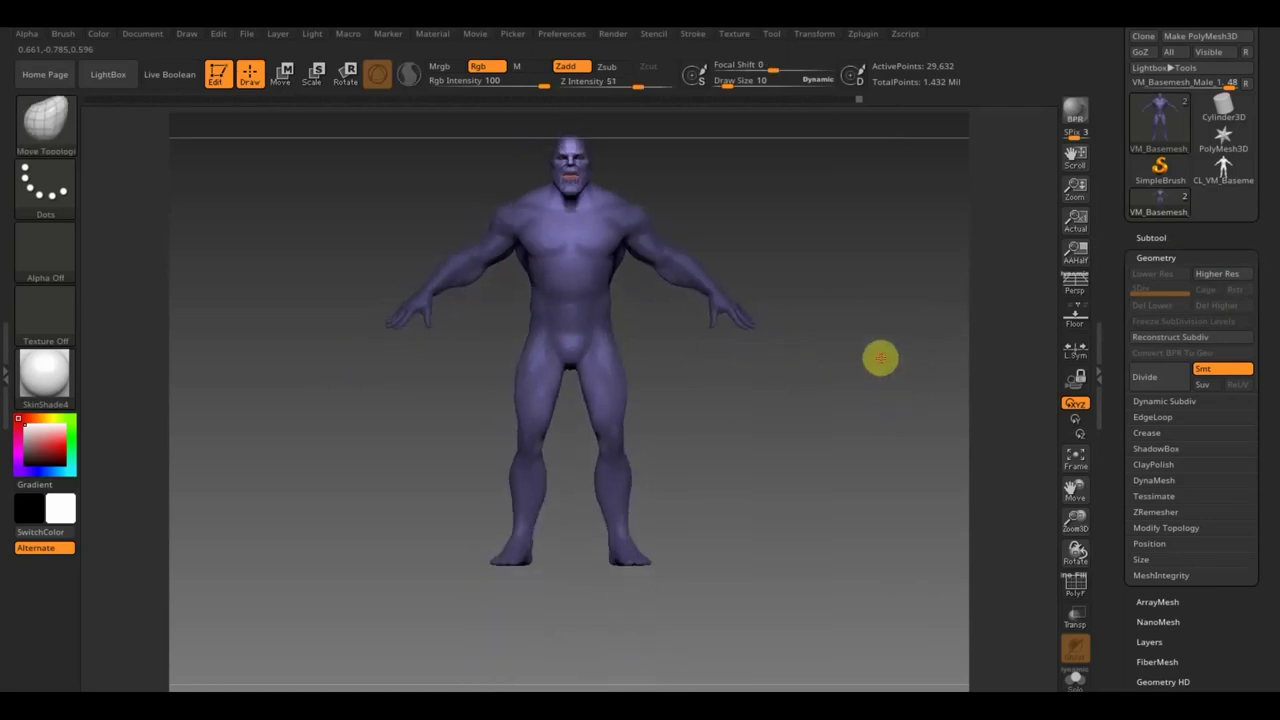
{"action": "left_click_drag", "start_coordinate": [1268, 160], "coordinate": [1266, 249]}
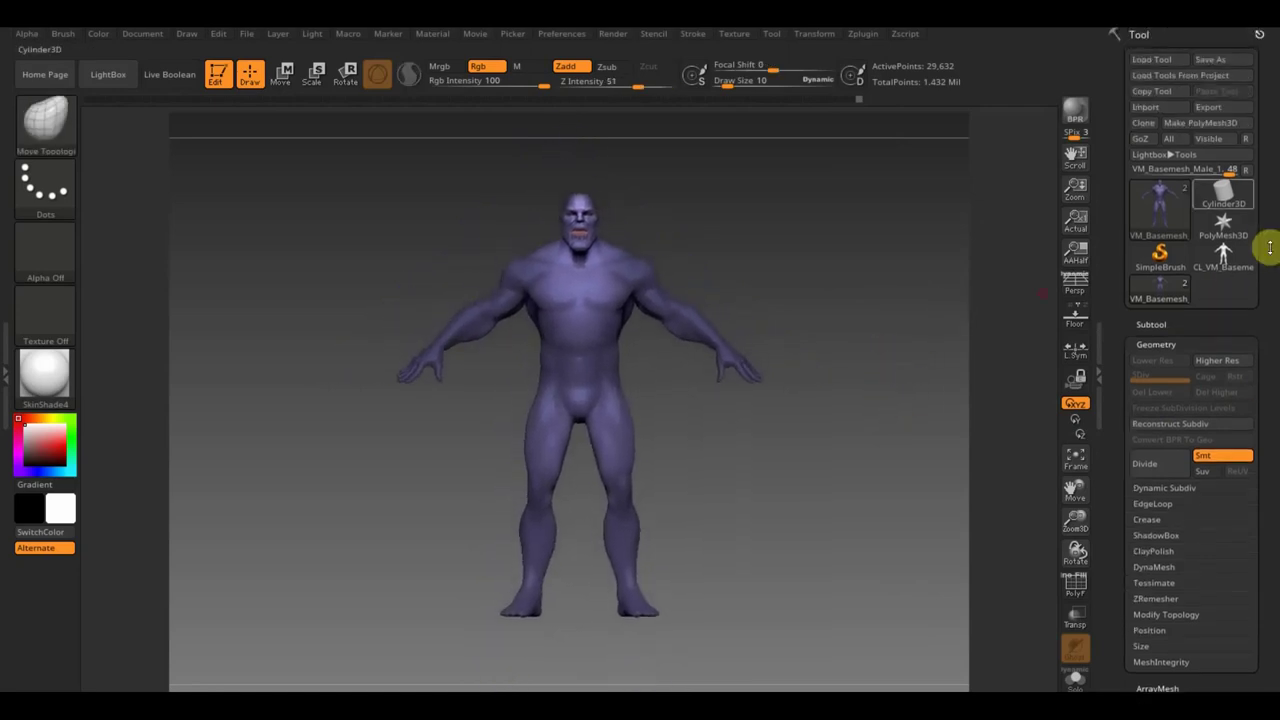
- Export the character as the OBJ file VM_Basemesh_Male_12 and bring back the Texture Map settings
{"action": "left_click", "coordinate": [1207, 106]}
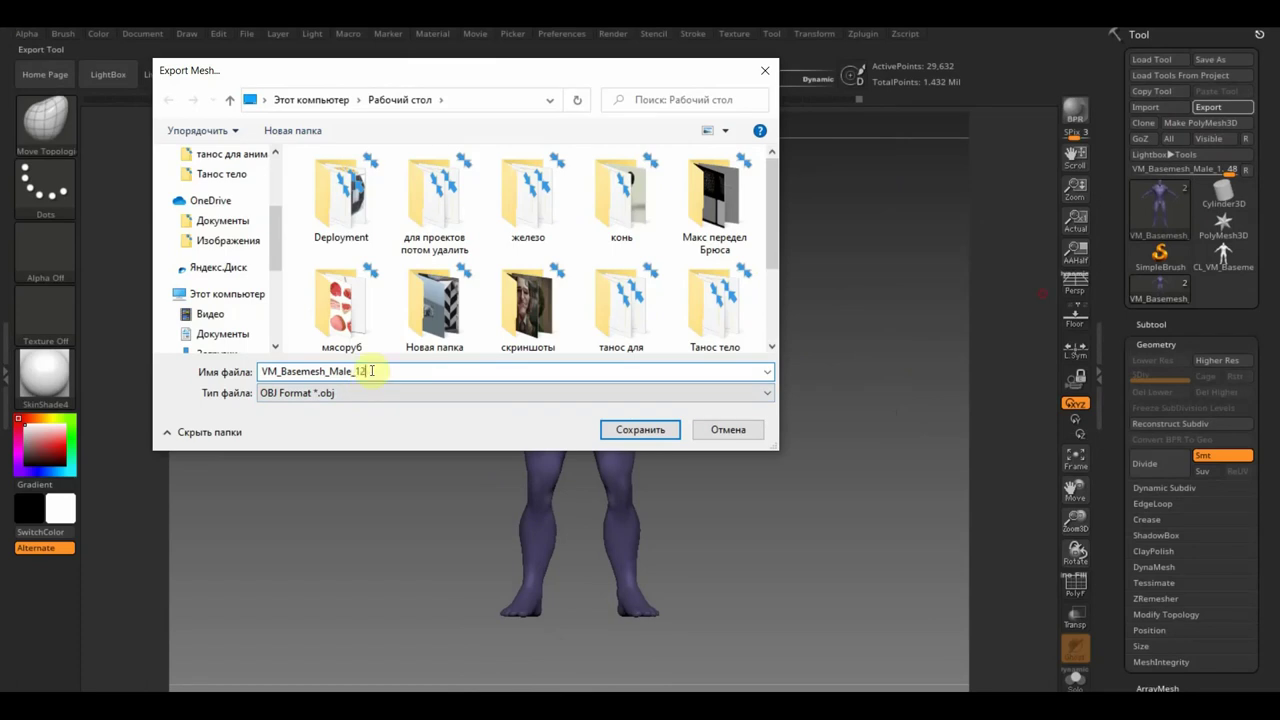
{"action": "left_click", "coordinate": [650, 430]}
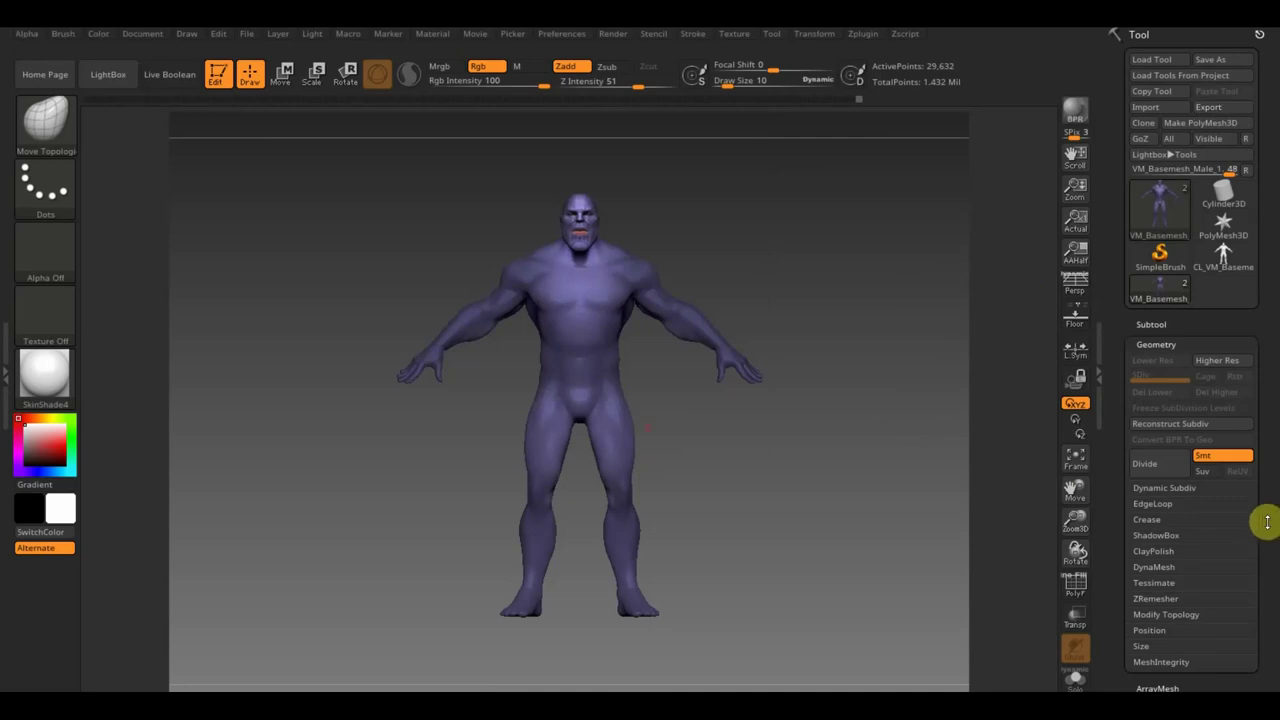
{"action": "scroll", "coordinate": [1267, 521], "scroll_direction": "down", "scroll_amount": 3}
{"action": "scroll", "coordinate": [1260, 525], "scroll_direction": "down", "scroll_amount": 3}
{"action": "scroll", "coordinate": [1255, 528], "scroll_direction": "down", "scroll_amount": 1}
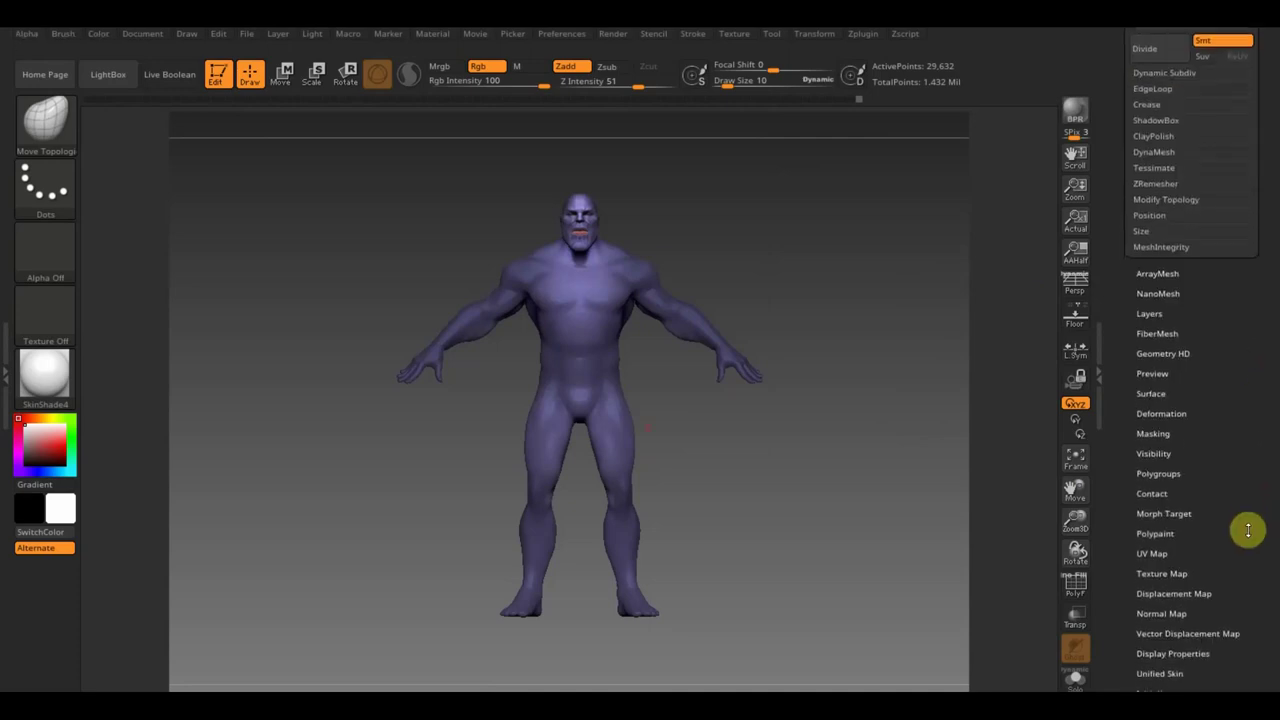
{"action": "left_click", "coordinate": [1165, 577]}
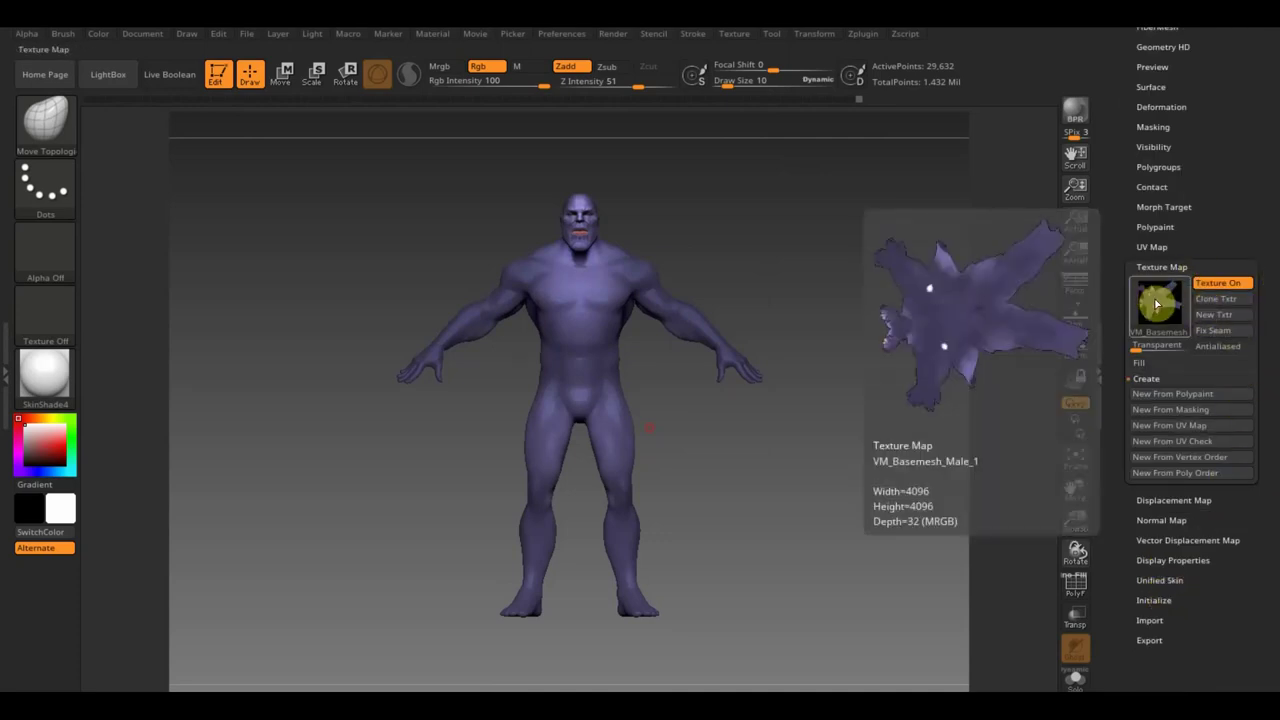
- Clone the polypaint into the texture slot and export it as VM_Basemesh_Male_13.psd
{"action": "left_click", "coordinate": [1218, 298]}
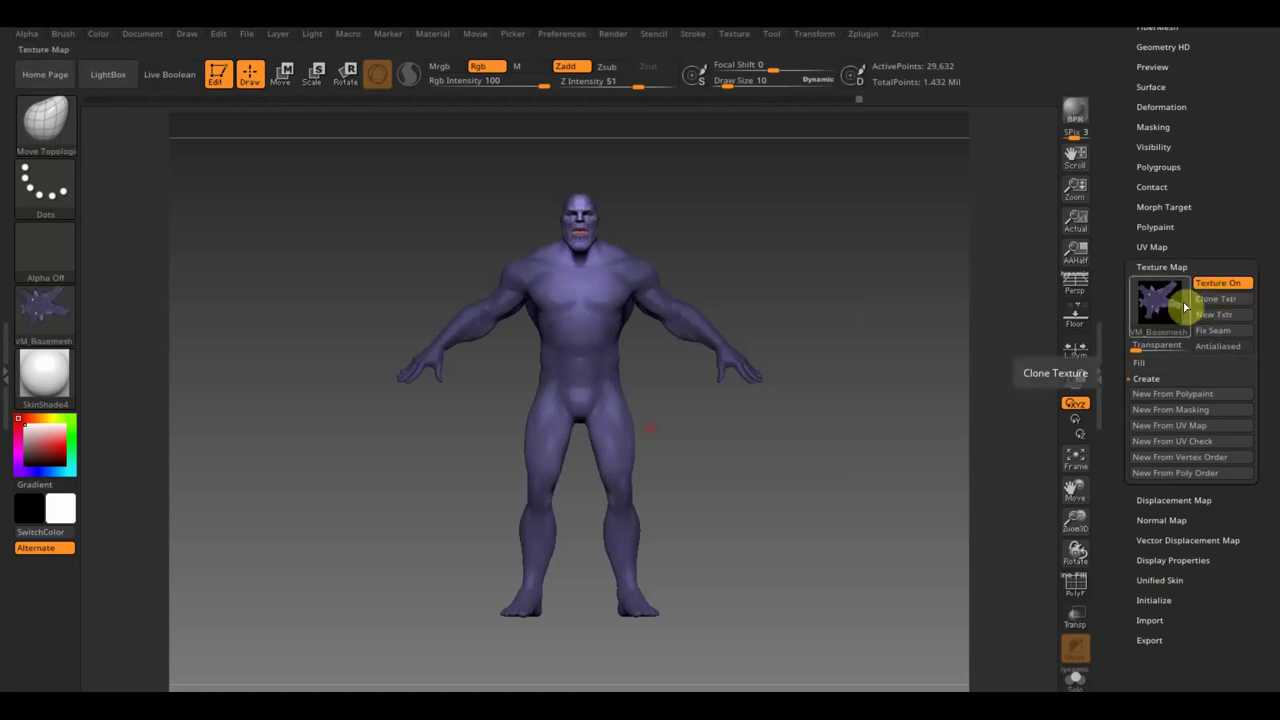
{"action": "left_click", "coordinate": [42, 308]}
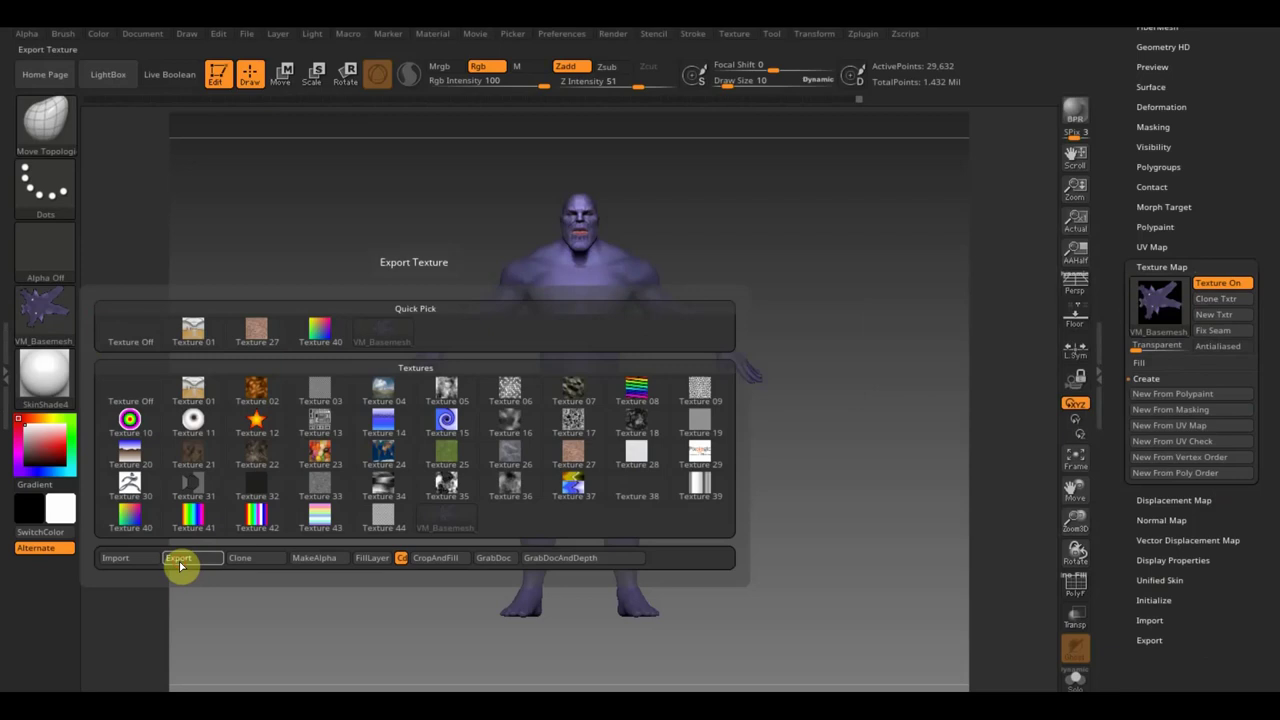
{"action": "left_click", "coordinate": [181, 563]}
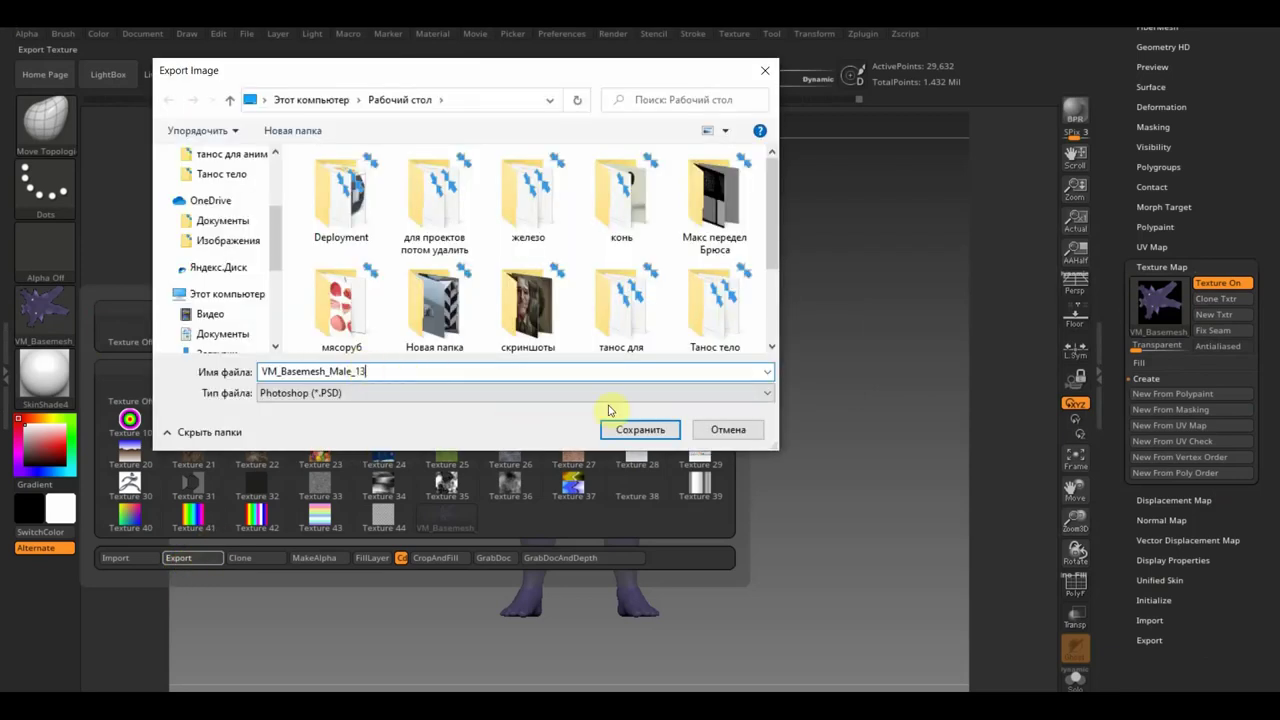
{"action": "left_click", "coordinate": [632, 431]}
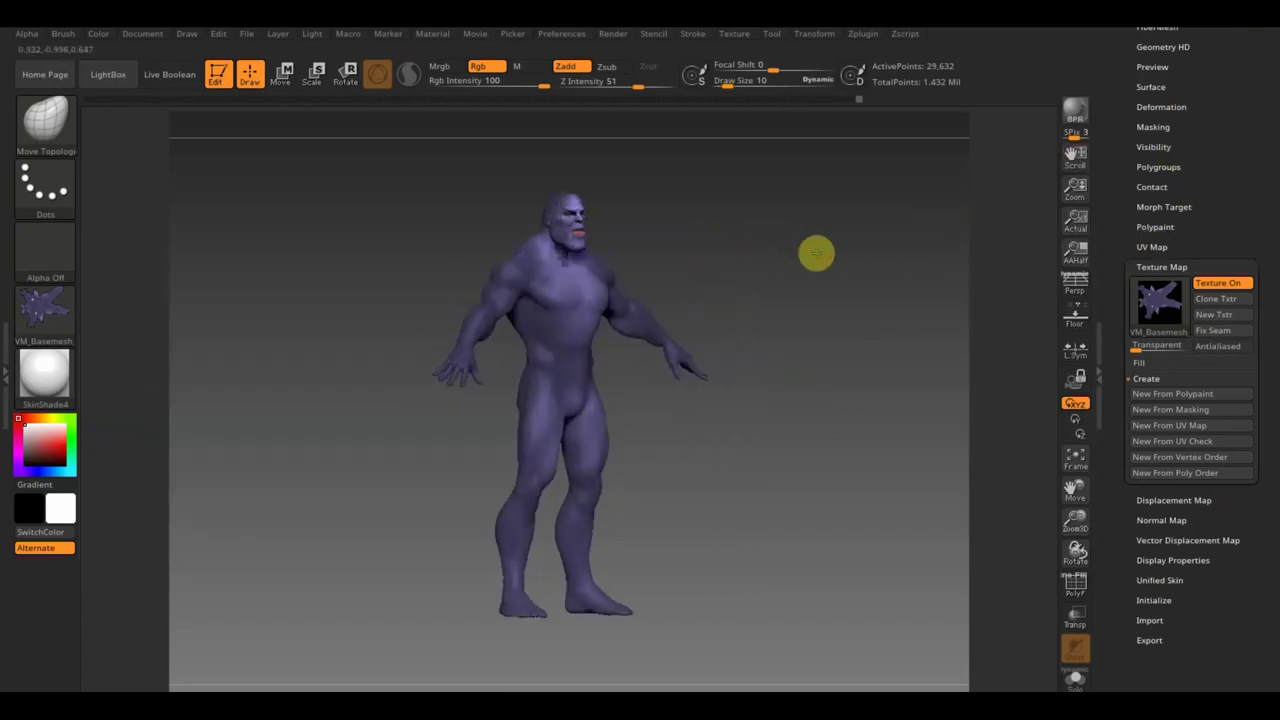
{"action": "left_click_drag", "start_coordinate": [769, 247], "coordinate": [895, 236], "text": "shift"}
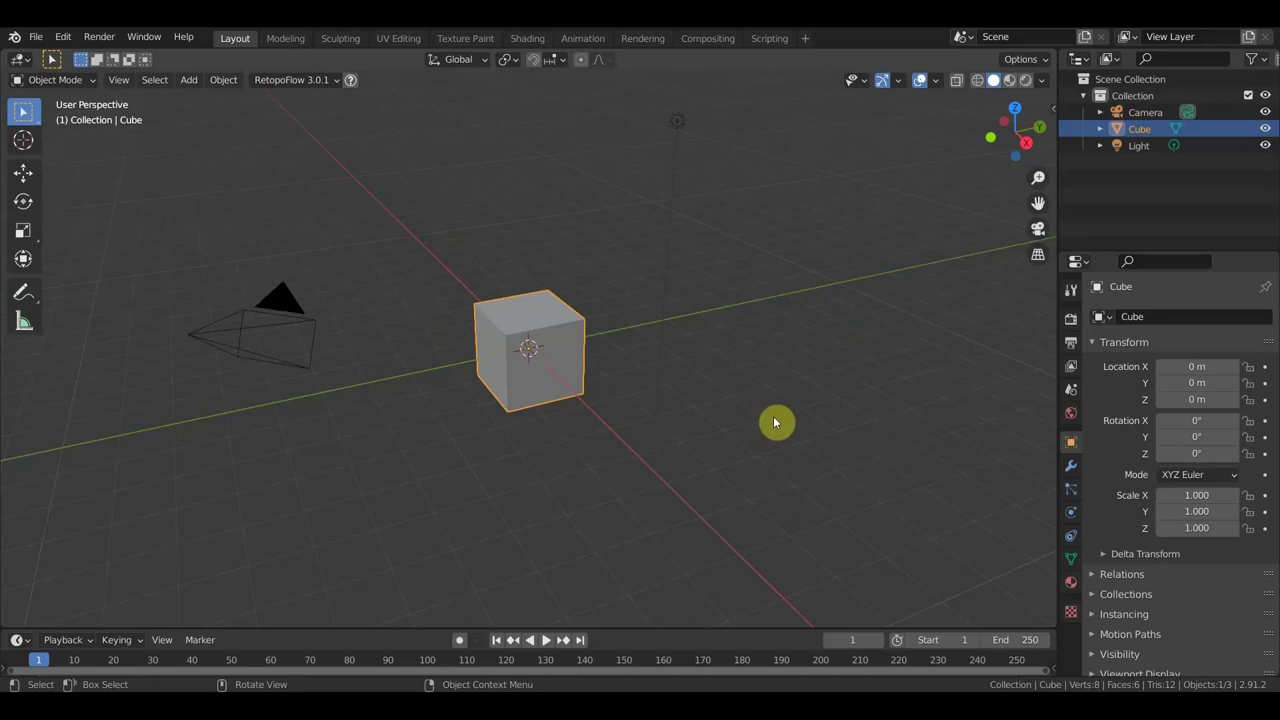
- Delete the default cube, hide the camera and light, and switch to front orthographic view
{"action": "key", "text": "Delete"}
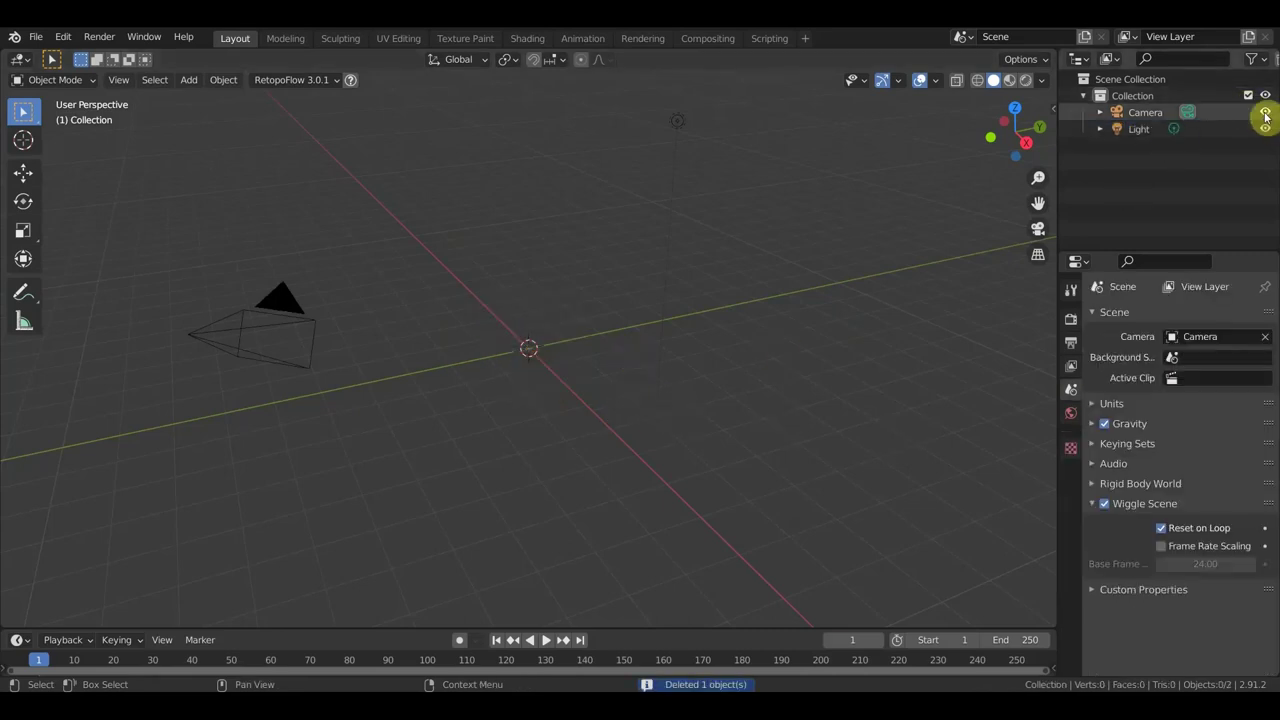
{"action": "left_click_drag", "start_coordinate": [1265, 113], "coordinate": [1265, 128]}
{"action": "key", "text": "KP_1"}
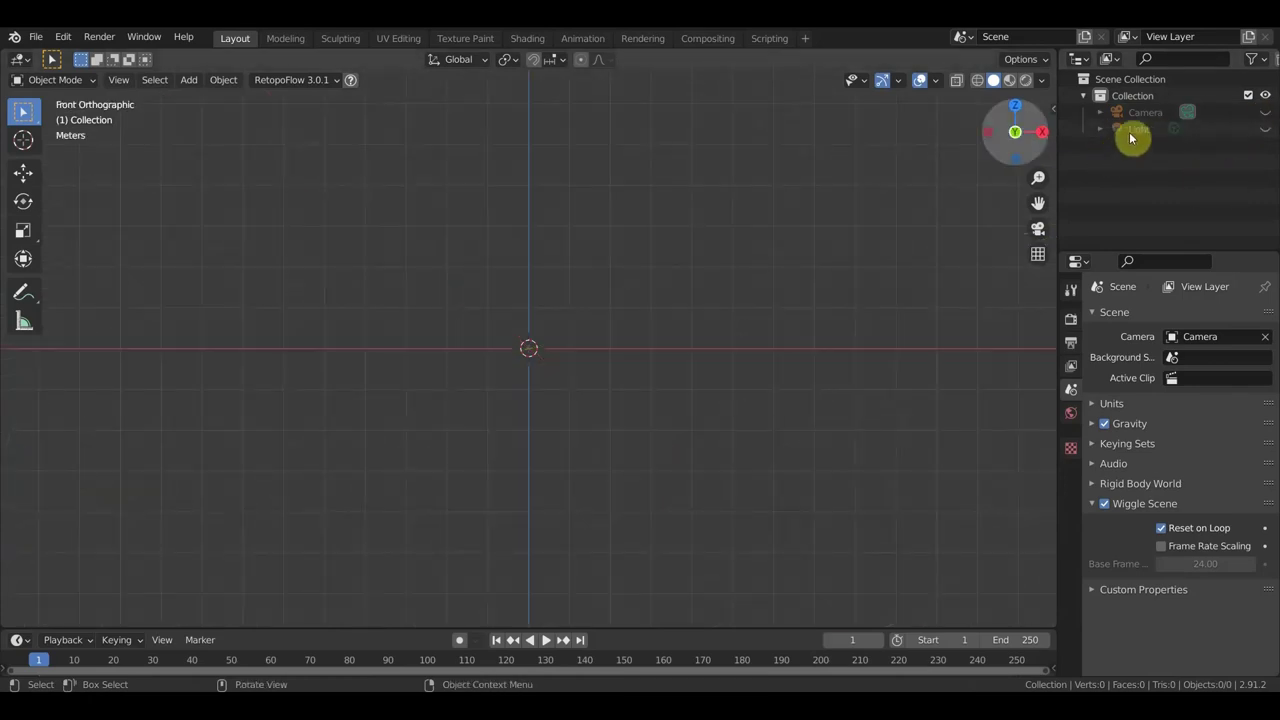
- Import VM_Basemesh_Male_12.OBJ from the Desktop as a Wavefront OBJ
{"action": "left_click", "coordinate": [36, 40]}
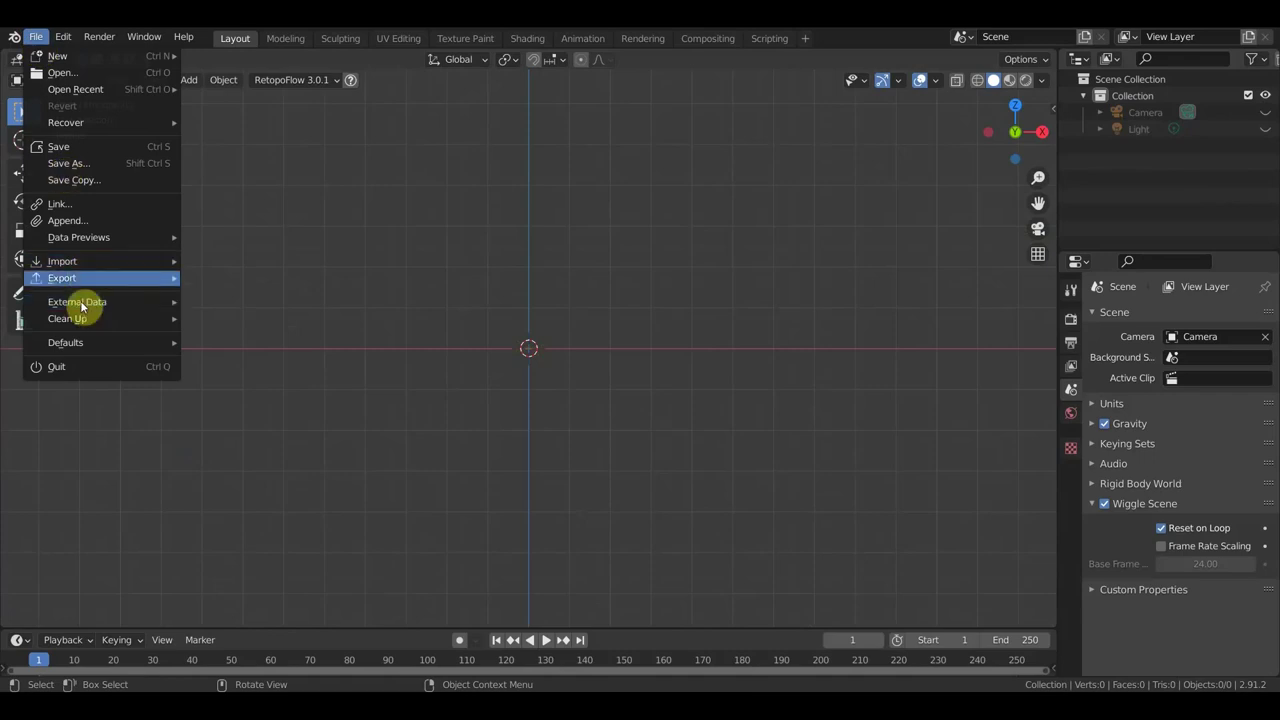
{"action": "mouse_move", "coordinate": [62, 261]}
{"action": "left_click", "coordinate": [244, 394]}
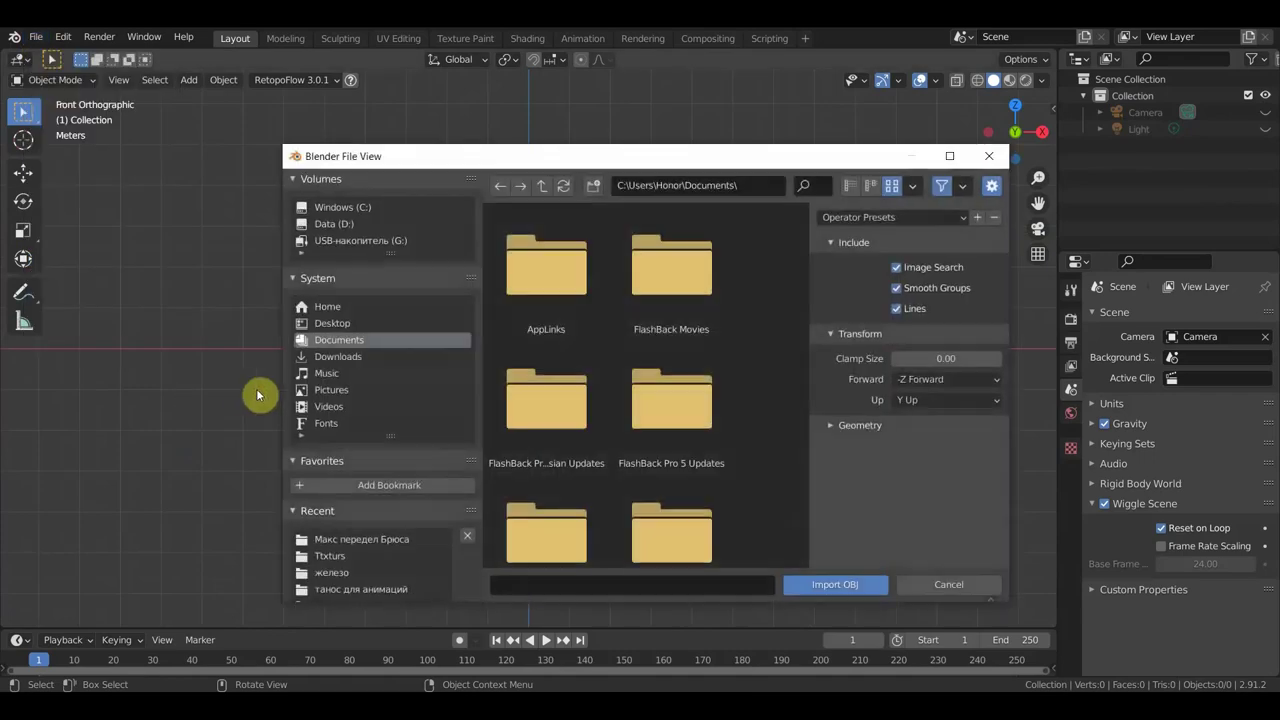
{"action": "left_click", "coordinate": [347, 326]}
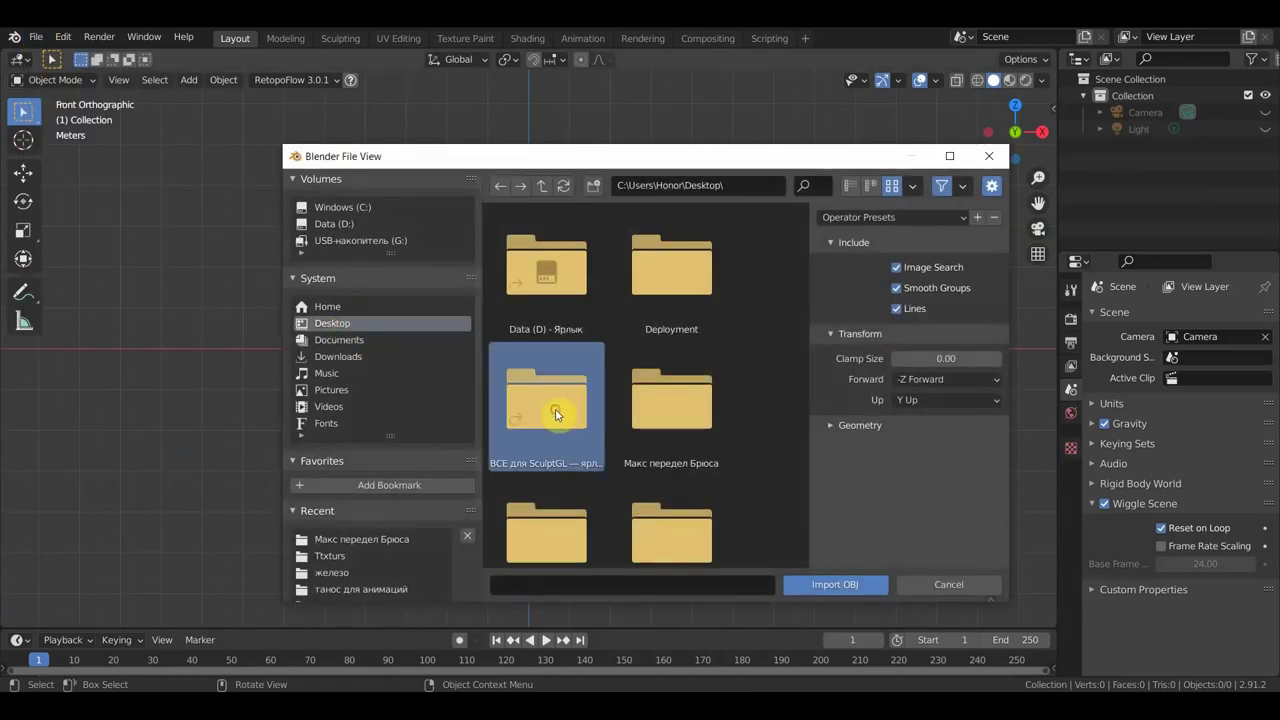
{"action": "scroll", "coordinate": [600, 415], "scroll_direction": "down", "scroll_amount": 2}
{"action": "scroll", "coordinate": [660, 418], "scroll_direction": "down", "scroll_amount": 2}
{"action": "scroll", "coordinate": [690, 430], "scroll_direction": "down", "scroll_amount": 2}
{"action": "scroll", "coordinate": [697, 447], "scroll_direction": "down", "scroll_amount": 1}
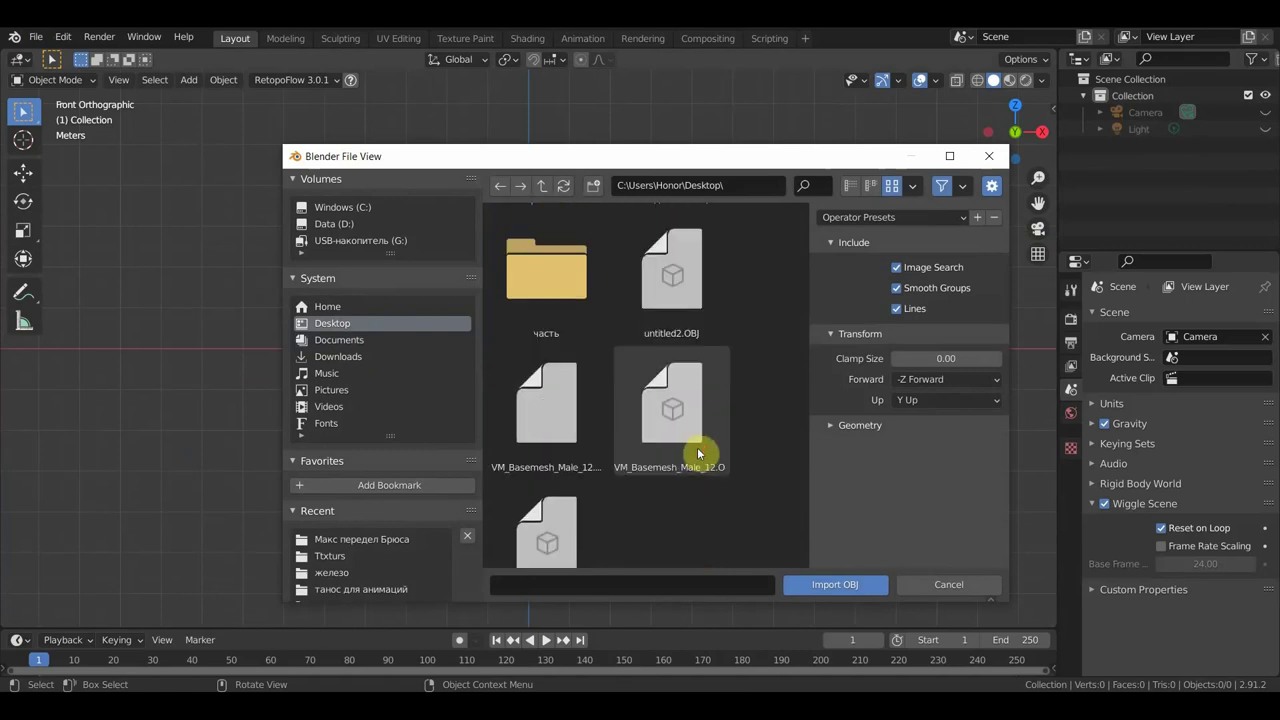
{"action": "left_click", "coordinate": [688, 435]}
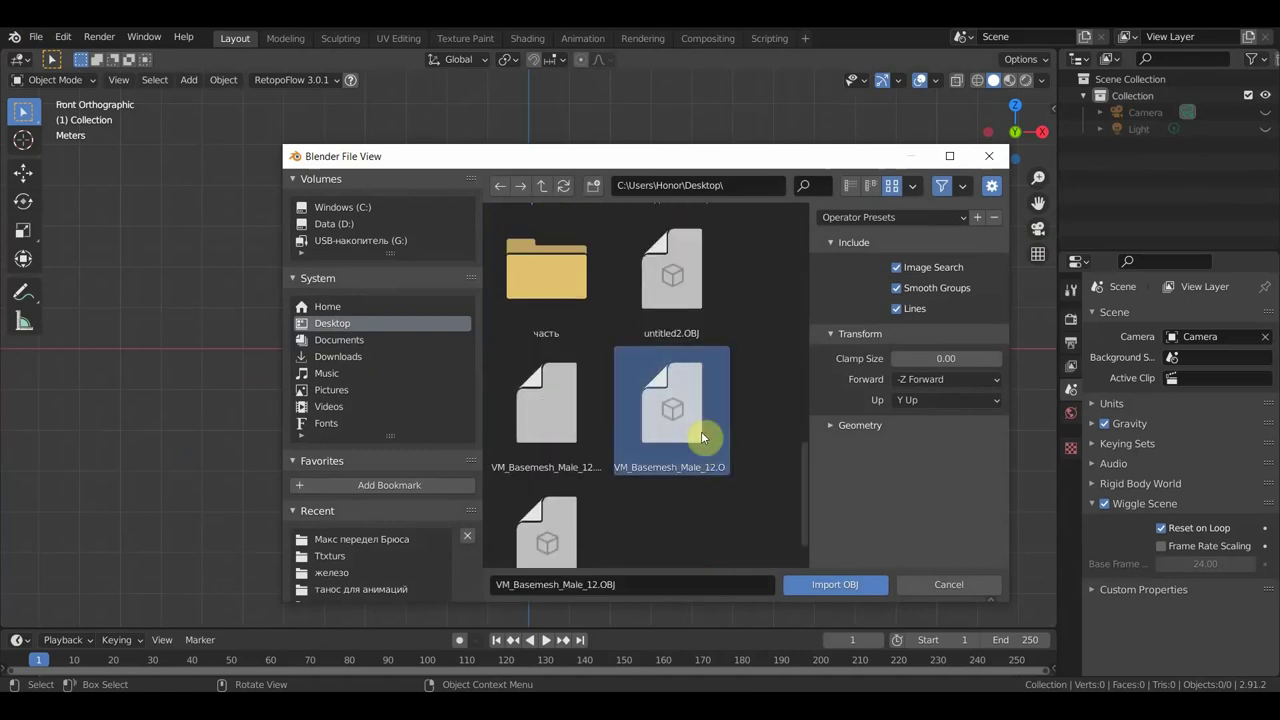
{"action": "left_click", "coordinate": [830, 588]}
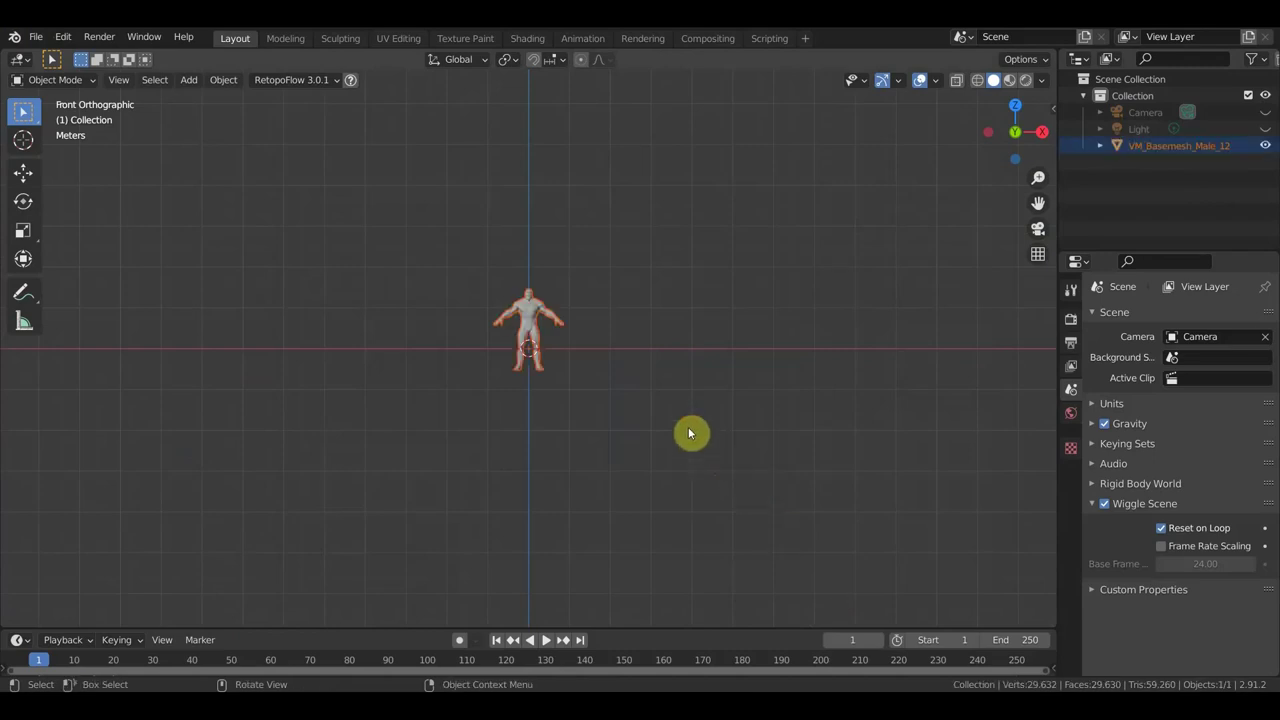
- From the top view, move the figure along Y so it sits centred on the origin
{"action": "scroll", "coordinate": [695, 489], "scroll_direction": "up", "scroll_amount": 4}
{"action": "scroll", "coordinate": [695, 489], "scroll_direction": "up", "scroll_amount": 6}
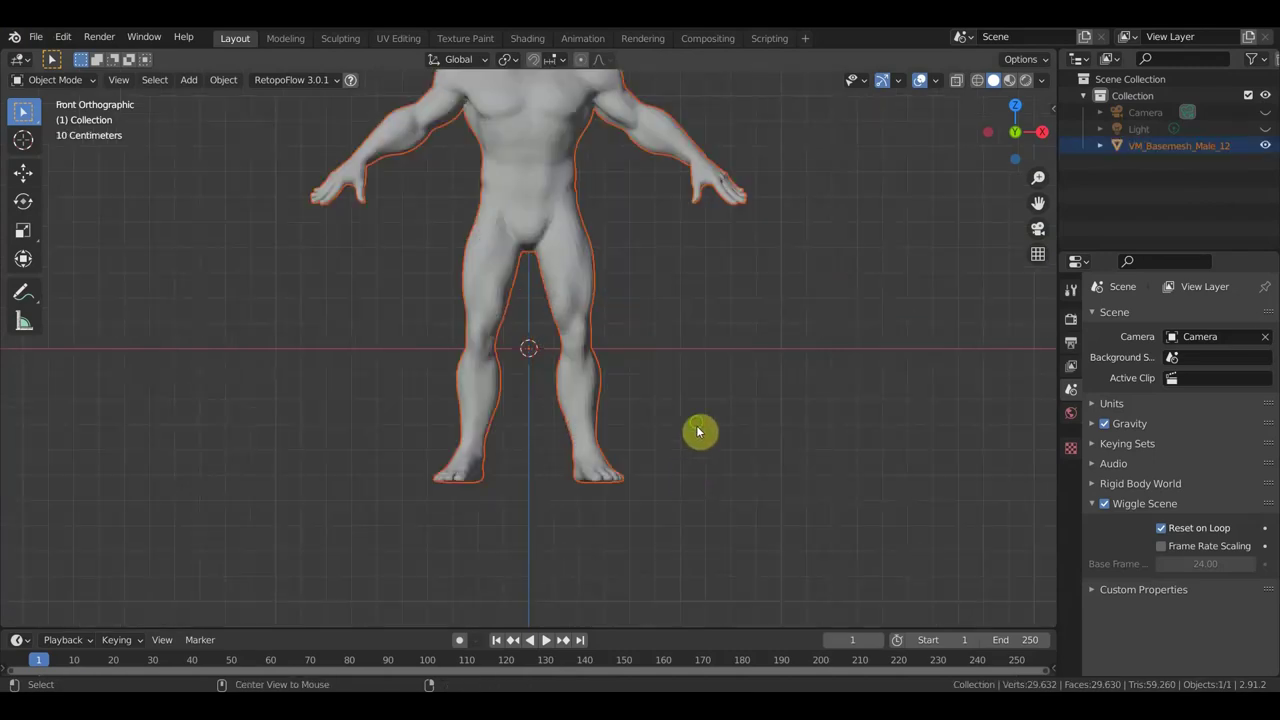
{"action": "key", "text": "KP_7"}
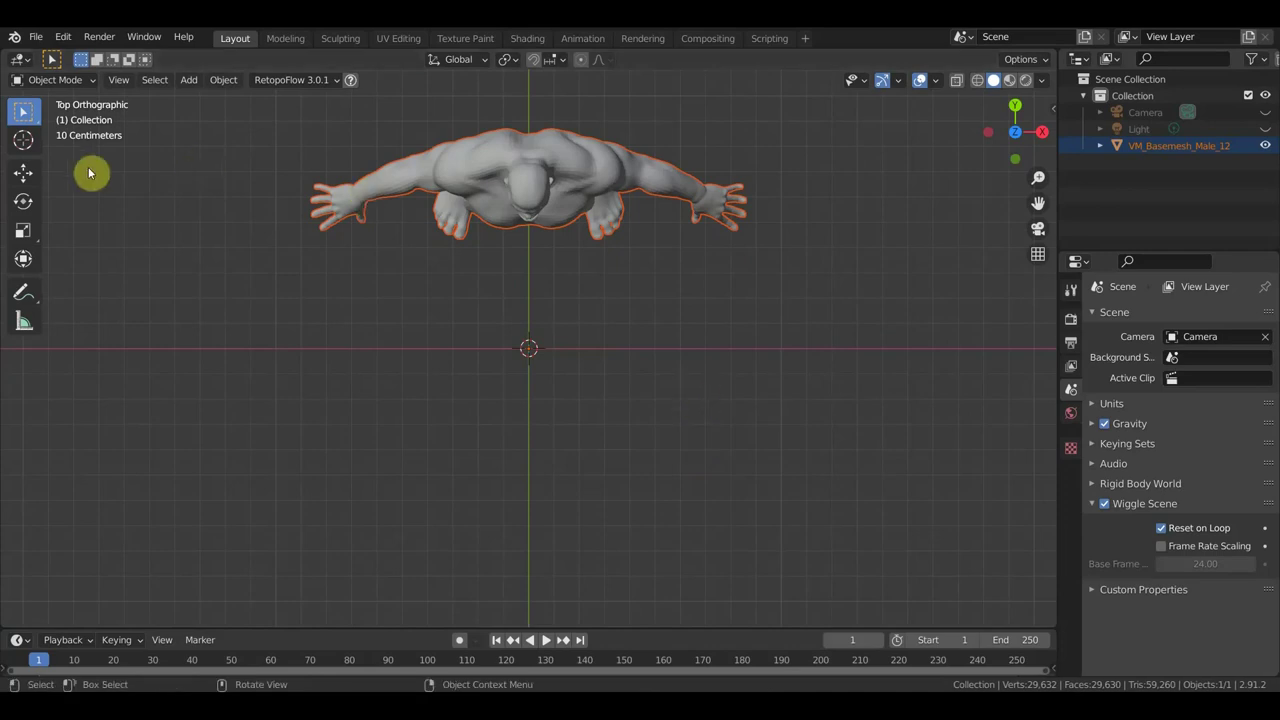
{"action": "left_click", "coordinate": [23, 173]}
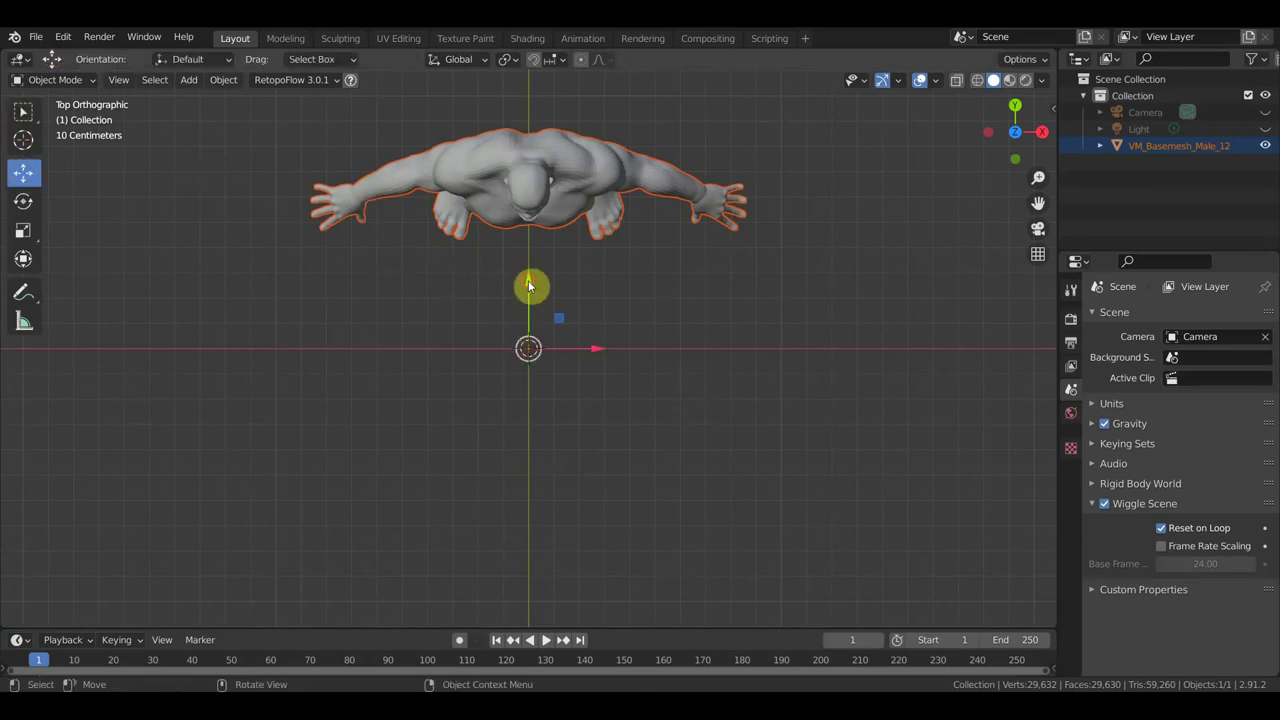
{"action": "left_click_drag", "start_coordinate": [530, 287], "coordinate": [528, 428]}
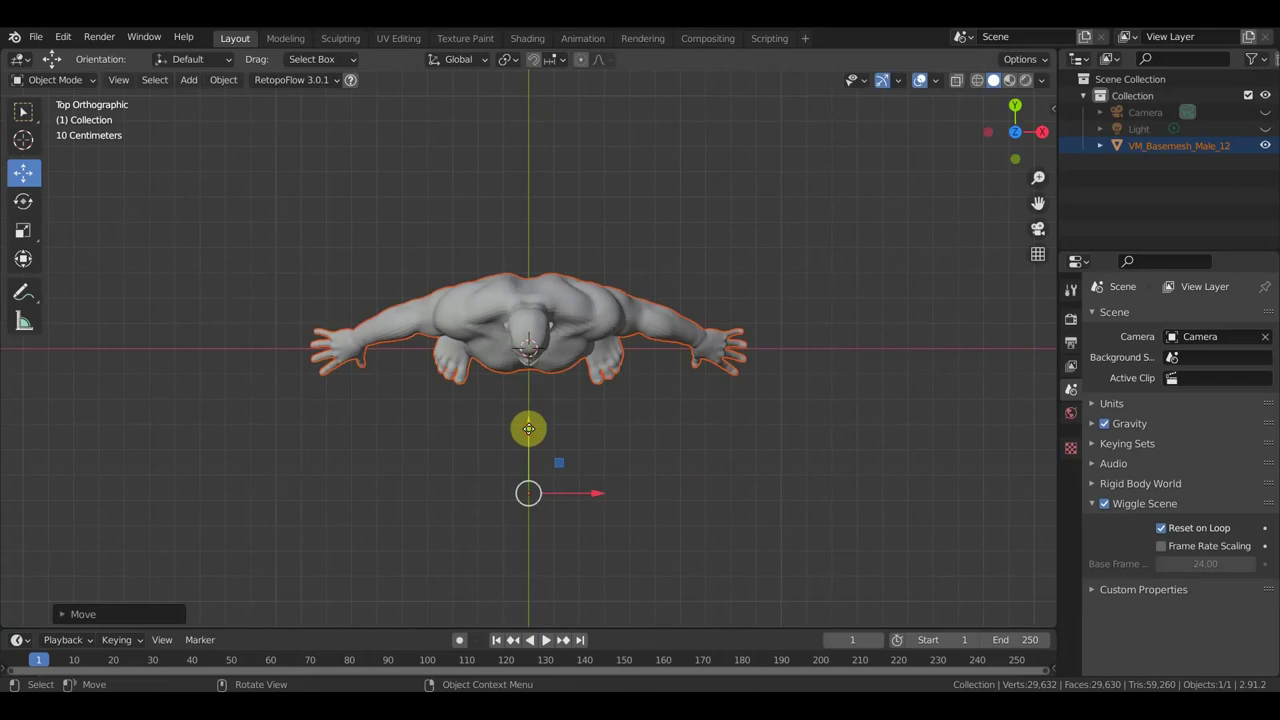
- Switch to Material Preview shading and frame the magenta figure in front orthographic view
{"action": "left_click", "coordinate": [1010, 81]}
{"action": "left_click_drag", "start_coordinate": [866, 443], "coordinate": [867, 362]}
{"action": "middle_click_drag", "start_coordinate": [847, 355], "coordinate": [849, 283]}
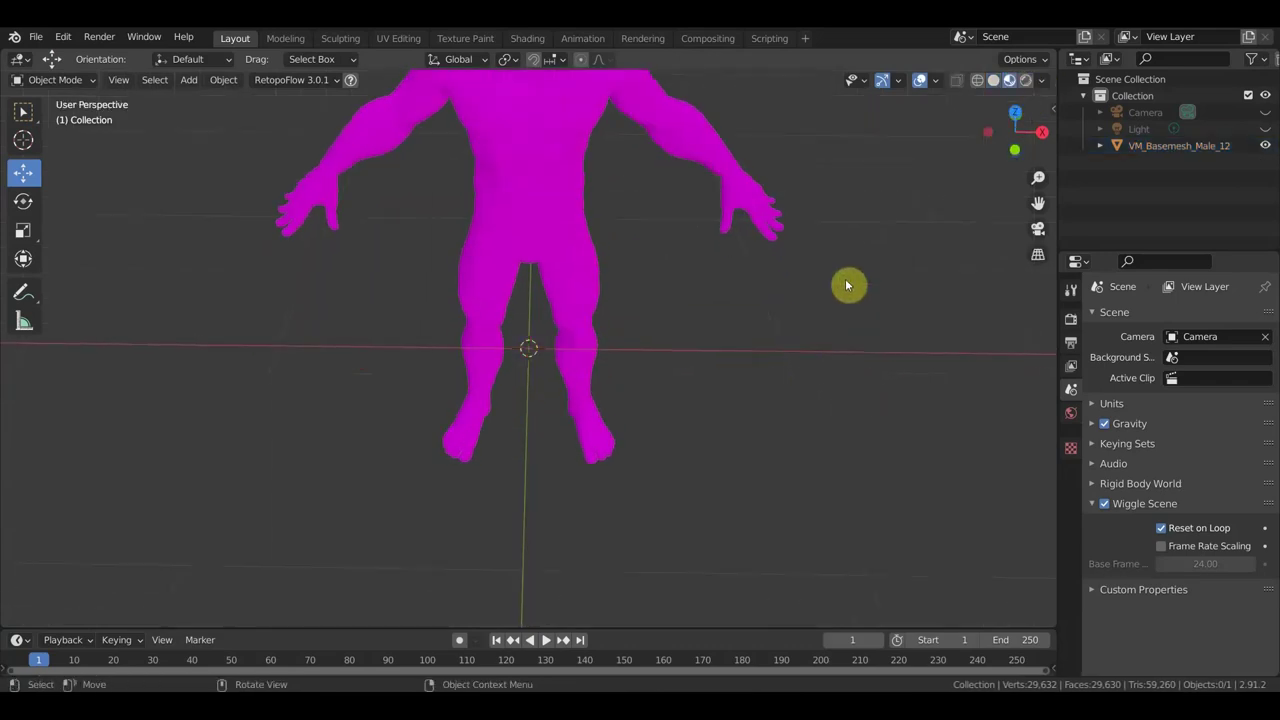
{"action": "key", "text": "KP_1"}
{"action": "middle_click_drag", "start_coordinate": [837, 326], "coordinate": [831, 465], "text": "shift"}
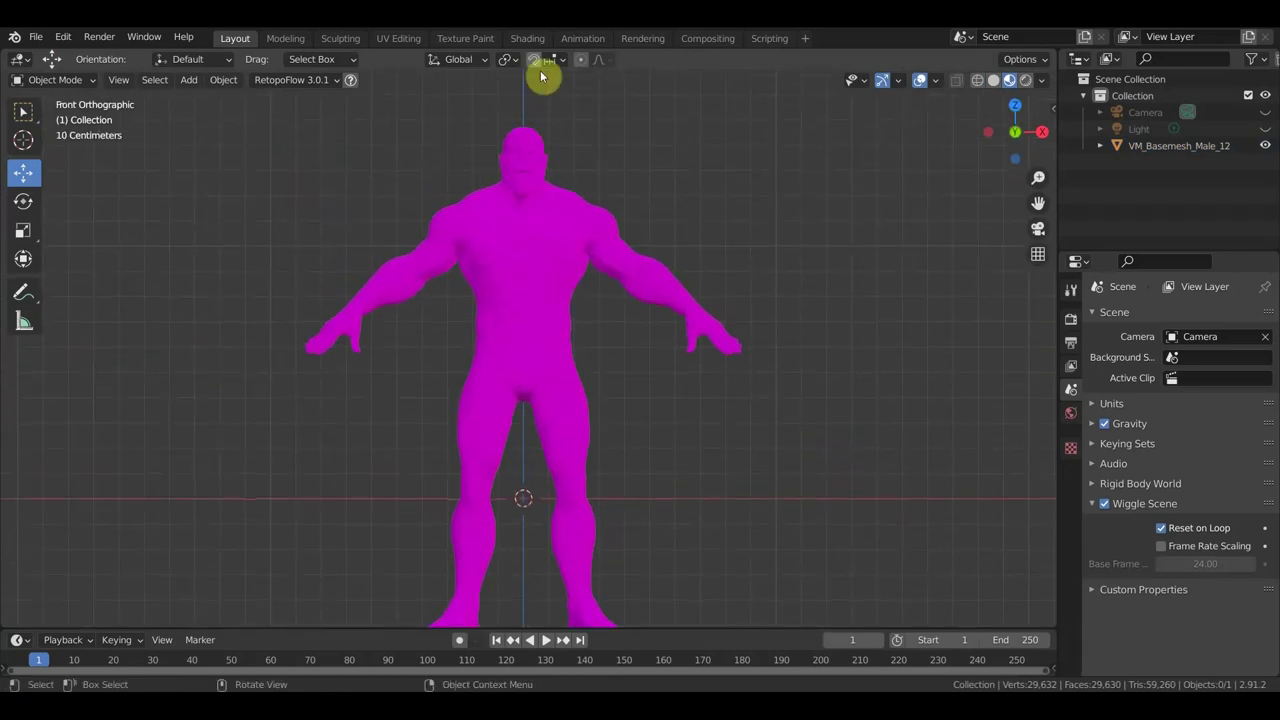
- In the Shading workspace, select the body and bring its Image Texture node into view
{"action": "left_click", "coordinate": [527, 38]}
{"action": "left_click", "coordinate": [622, 265]}
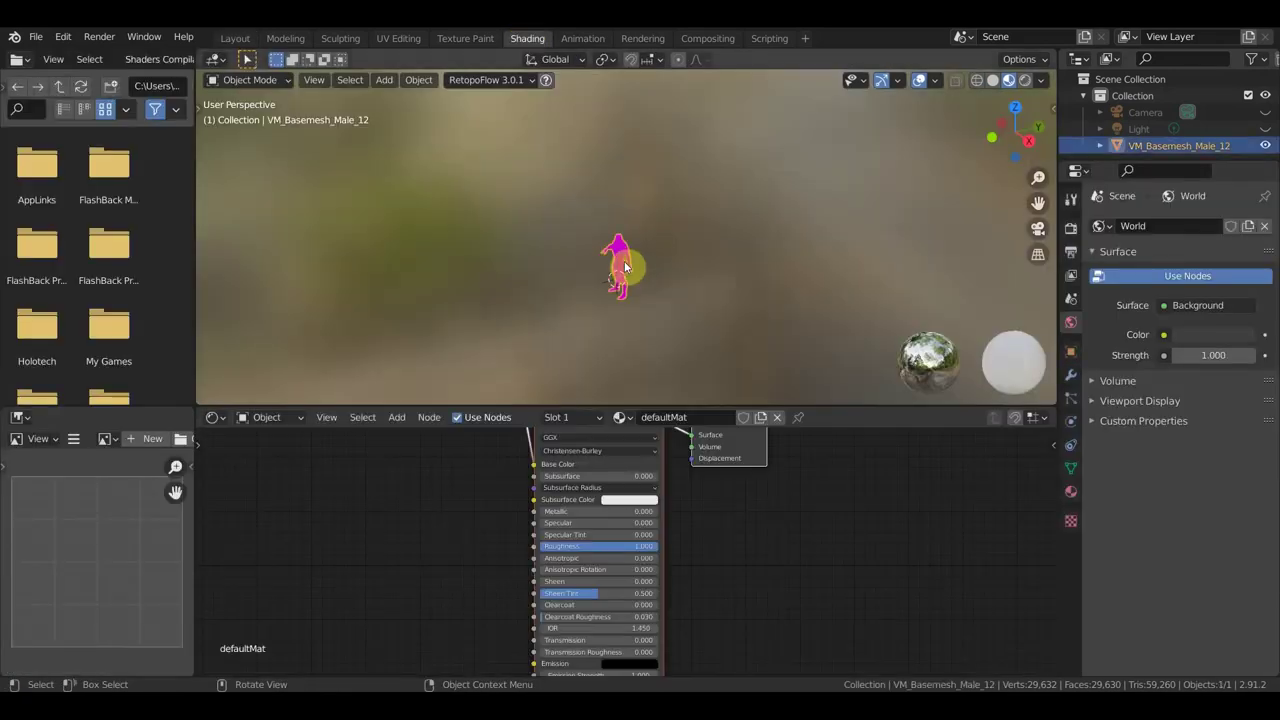
{"action": "scroll", "coordinate": [714, 529], "scroll_direction": "down", "scroll_amount": 2}
{"action": "middle_click_drag", "start_coordinate": [500, 549], "coordinate": [542, 648]}
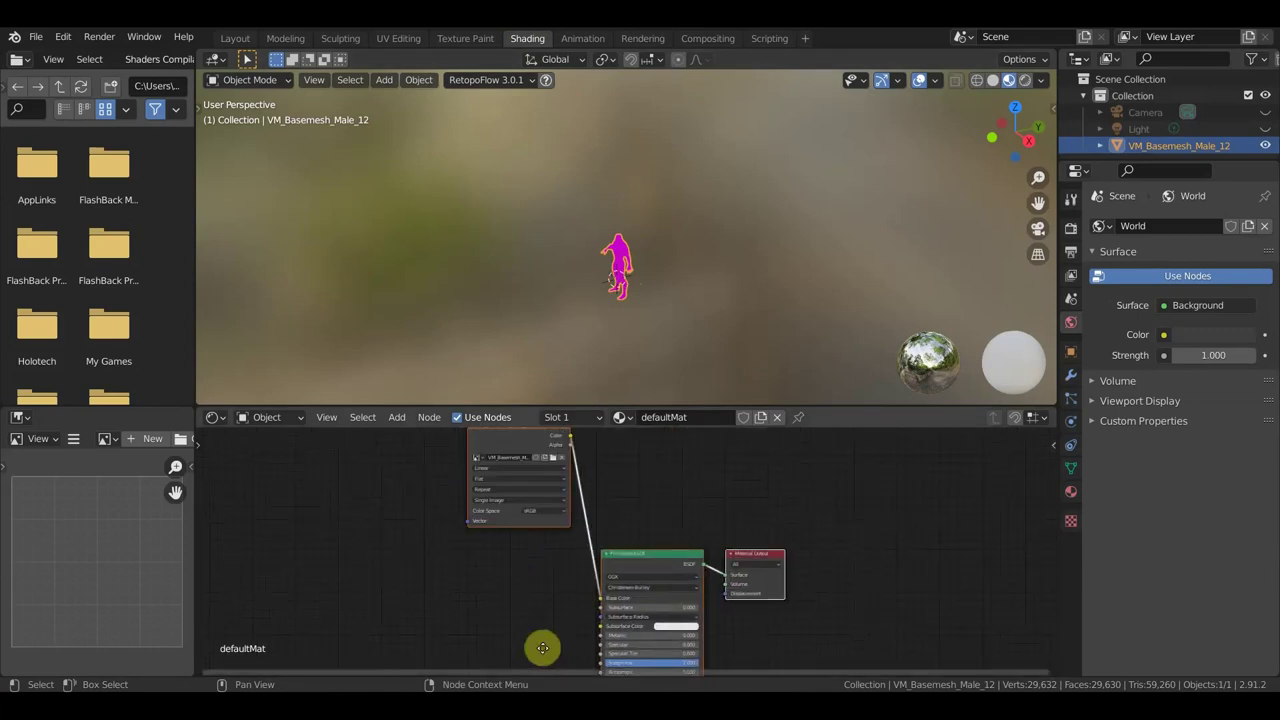
{"action": "scroll", "coordinate": [542, 648], "scroll_direction": "up", "scroll_amount": 2}
{"action": "middle_click_drag", "start_coordinate": [554, 583], "coordinate": [540, 663]}
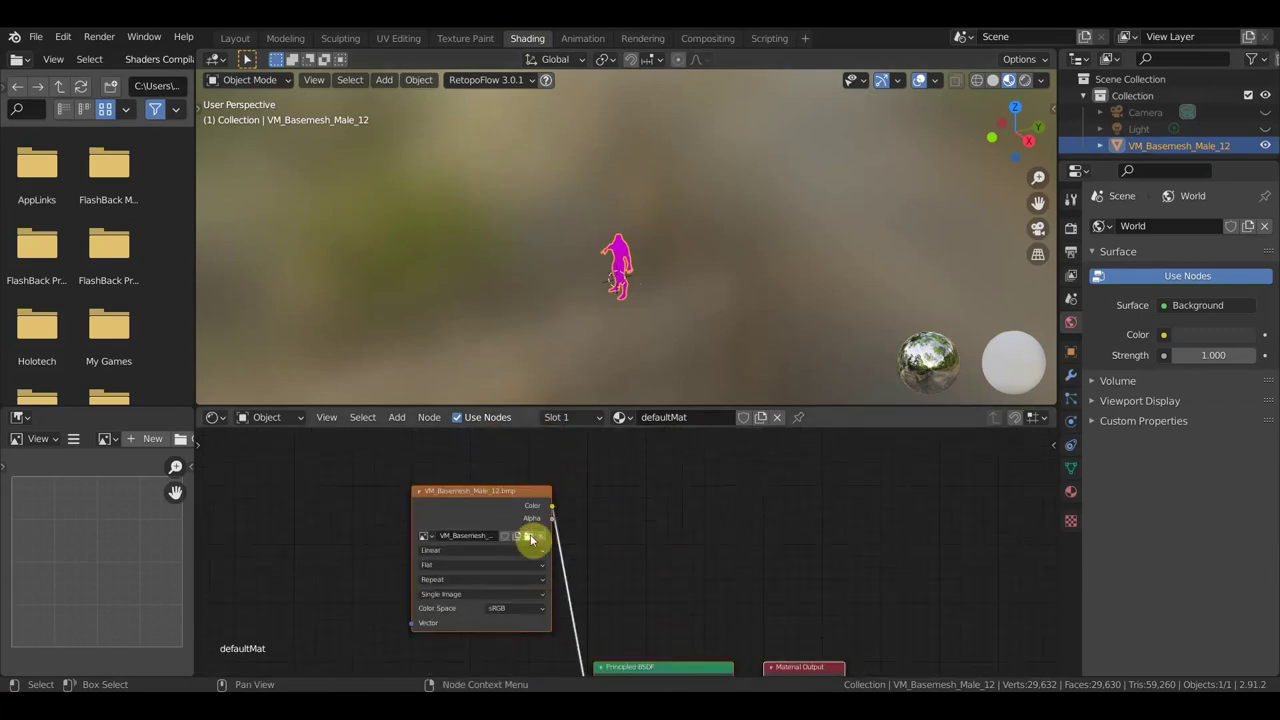
- Load VM_Basemesh_Male_13.PSD from the Desktop into the Image Texture node
{"action": "left_click", "coordinate": [531, 539]}
{"action": "left_click", "coordinate": [360, 323]}
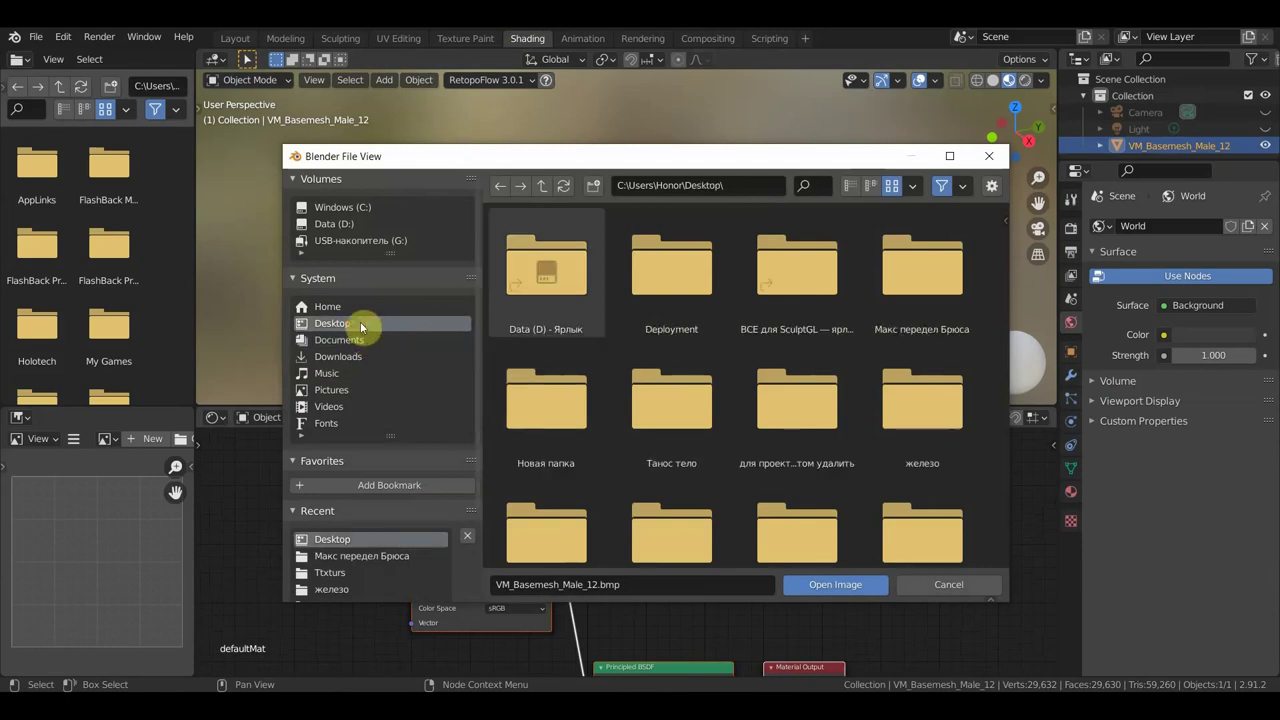
{"action": "scroll", "coordinate": [671, 400], "scroll_direction": "down", "scroll_amount": 2}
{"action": "scroll", "coordinate": [760, 420], "scroll_direction": "down", "scroll_amount": 2}
{"action": "left_click", "coordinate": [760, 420]}
{"action": "left_click", "coordinate": [835, 584]}
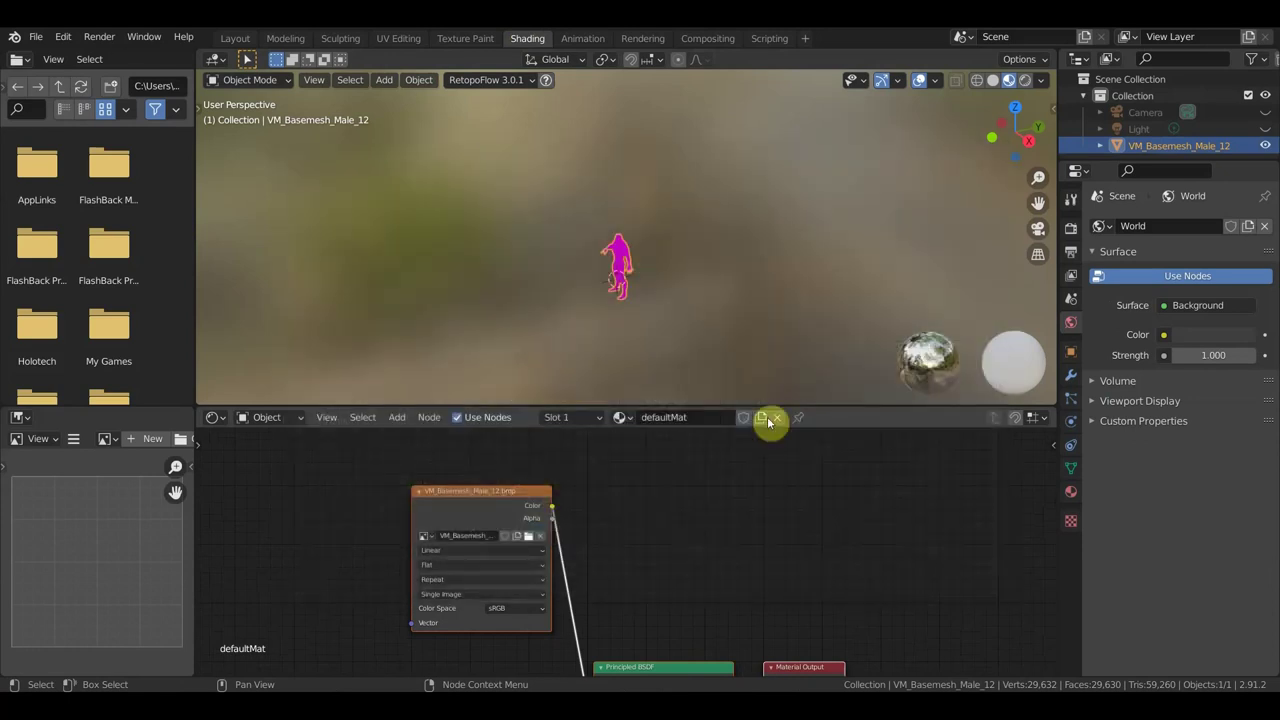
- View the purple-textured character front-on, framed fully in the viewport
{"action": "middle_click_drag", "start_coordinate": [418, 243], "coordinate": [716, 213]}
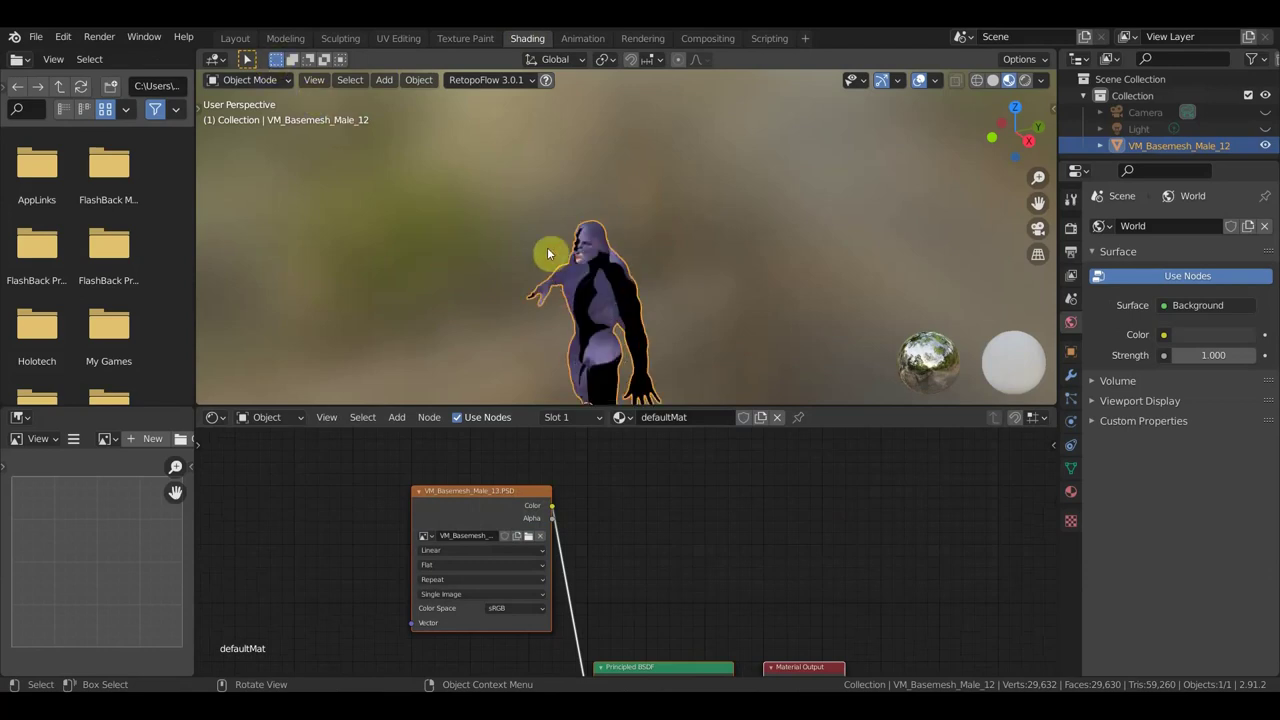
{"action": "key", "text": "KP_1"}
{"action": "scroll", "coordinate": [745, 235], "scroll_direction": "up", "scroll_amount": 2}
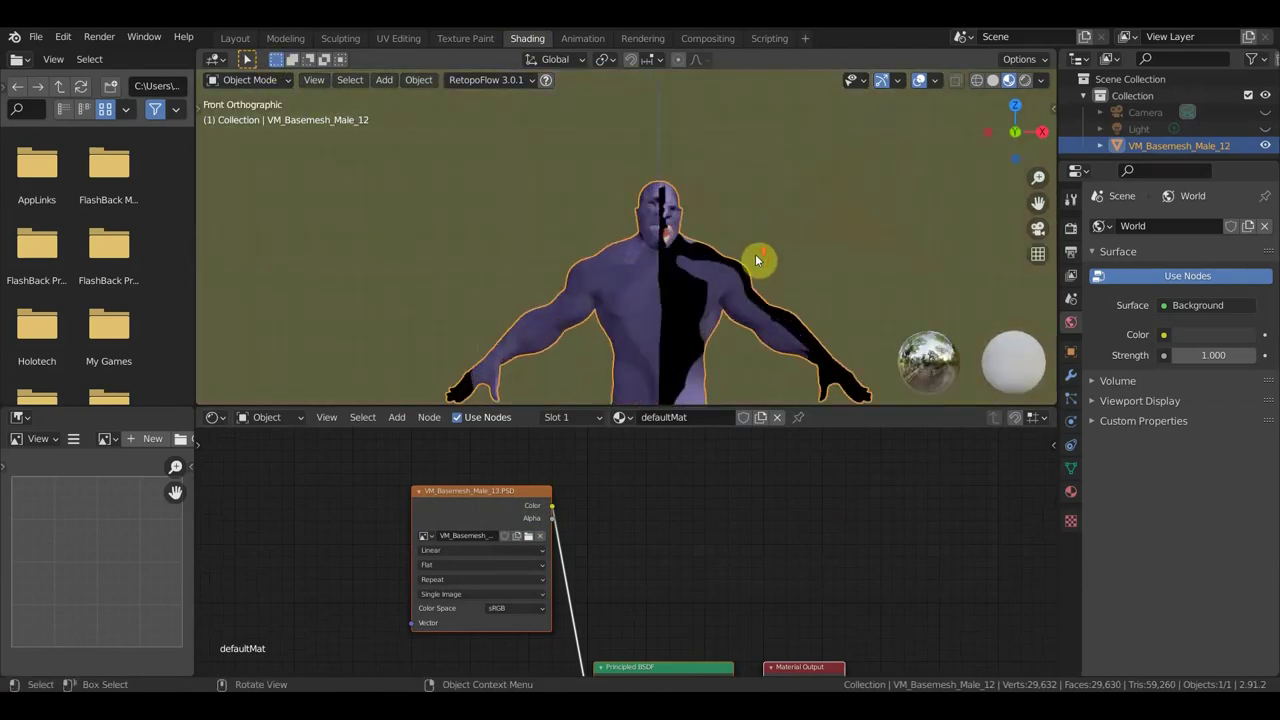
{"action": "middle_click_drag", "start_coordinate": [812, 263], "coordinate": [761, 155], "text": "shift"}
{"action": "scroll", "coordinate": [545, 191], "scroll_direction": "up", "scroll_amount": 3}
{"action": "scroll", "coordinate": [651, 206], "scroll_direction": "down", "scroll_amount": 3}
{"action": "scroll", "coordinate": [649, 204], "scroll_direction": "down", "scroll_amount": 3}
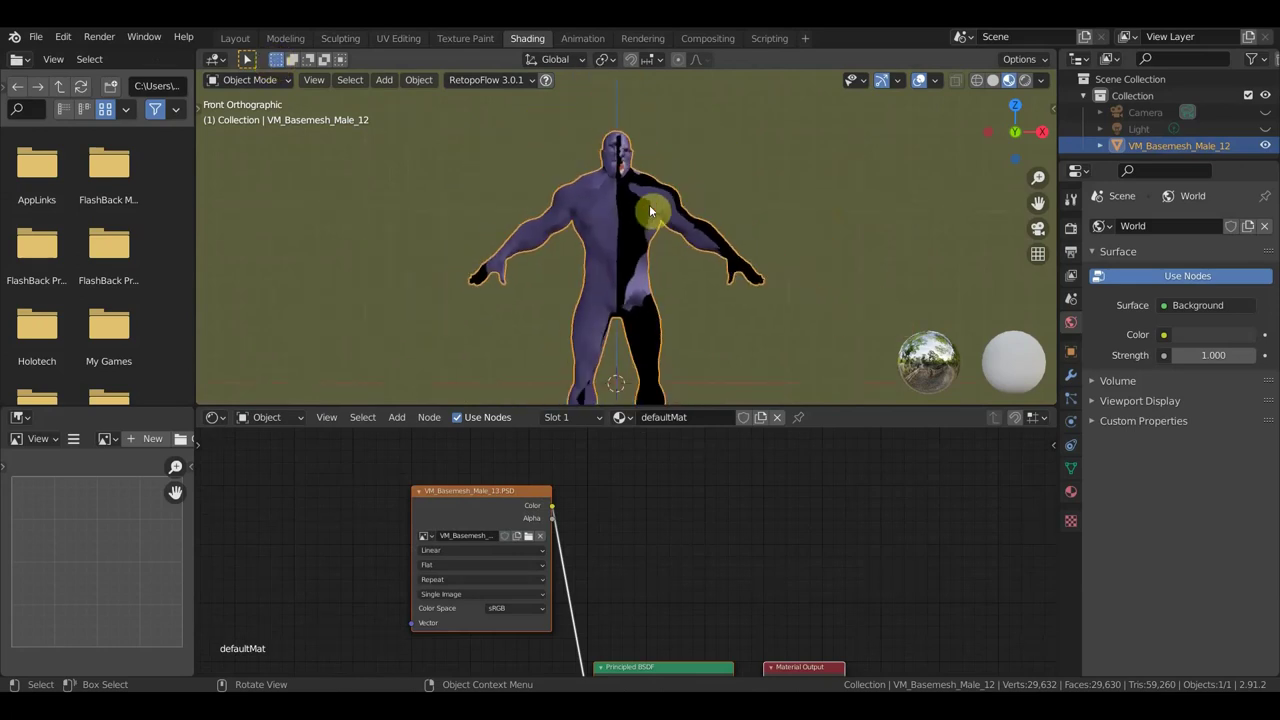
- In UV Editing, select all of the body's UVs and zoom out over the purple texture
{"action": "left_click", "coordinate": [400, 40]}
{"action": "scroll", "coordinate": [409, 323], "scroll_direction": "down", "scroll_amount": 5}
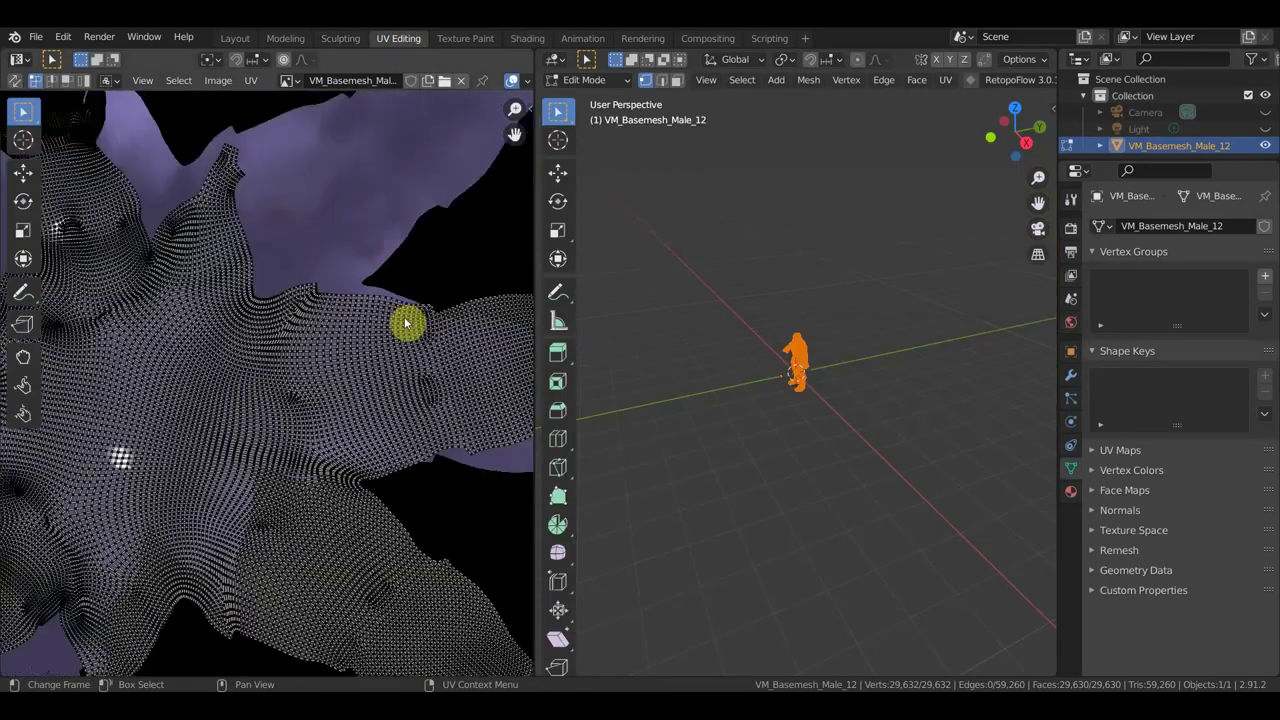
{"action": "scroll", "coordinate": [400, 327], "scroll_direction": "down", "scroll_amount": 3}
{"action": "scroll", "coordinate": [399, 327], "scroll_direction": "up", "scroll_amount": 2}
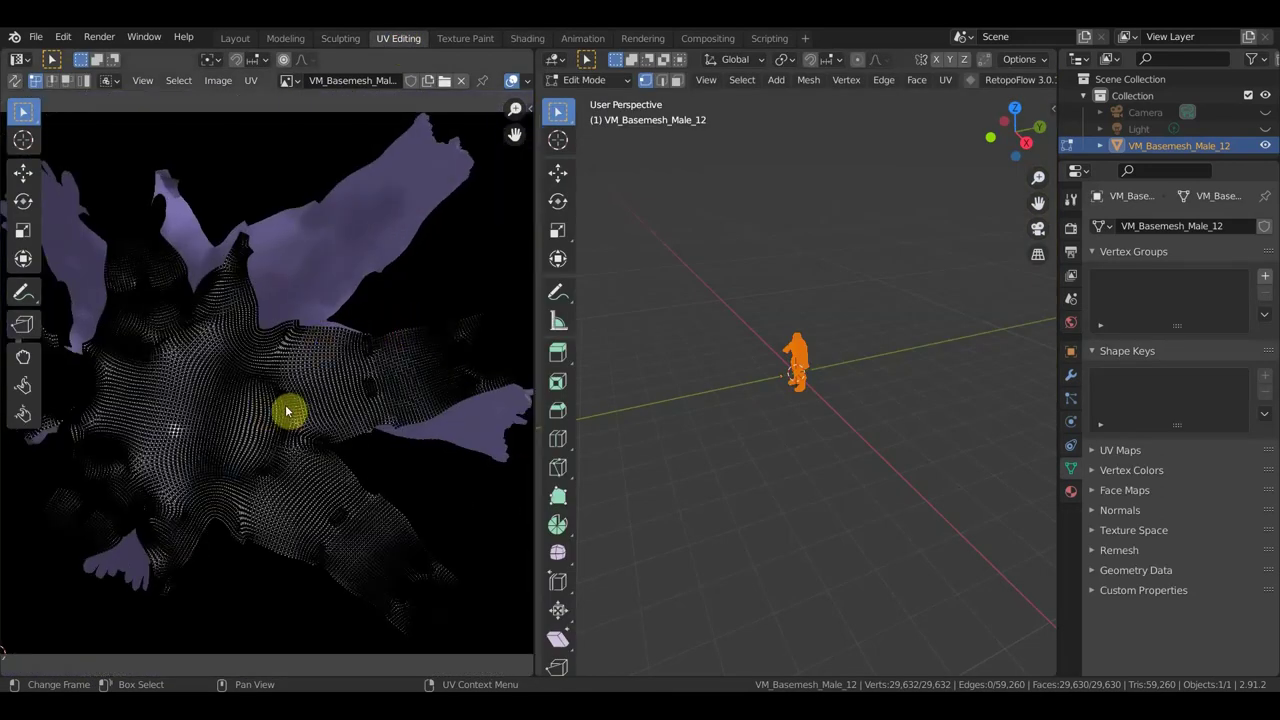
{"action": "key", "text": "a"}
{"action": "scroll", "coordinate": [255, 422], "scroll_direction": "down", "scroll_amount": 3}
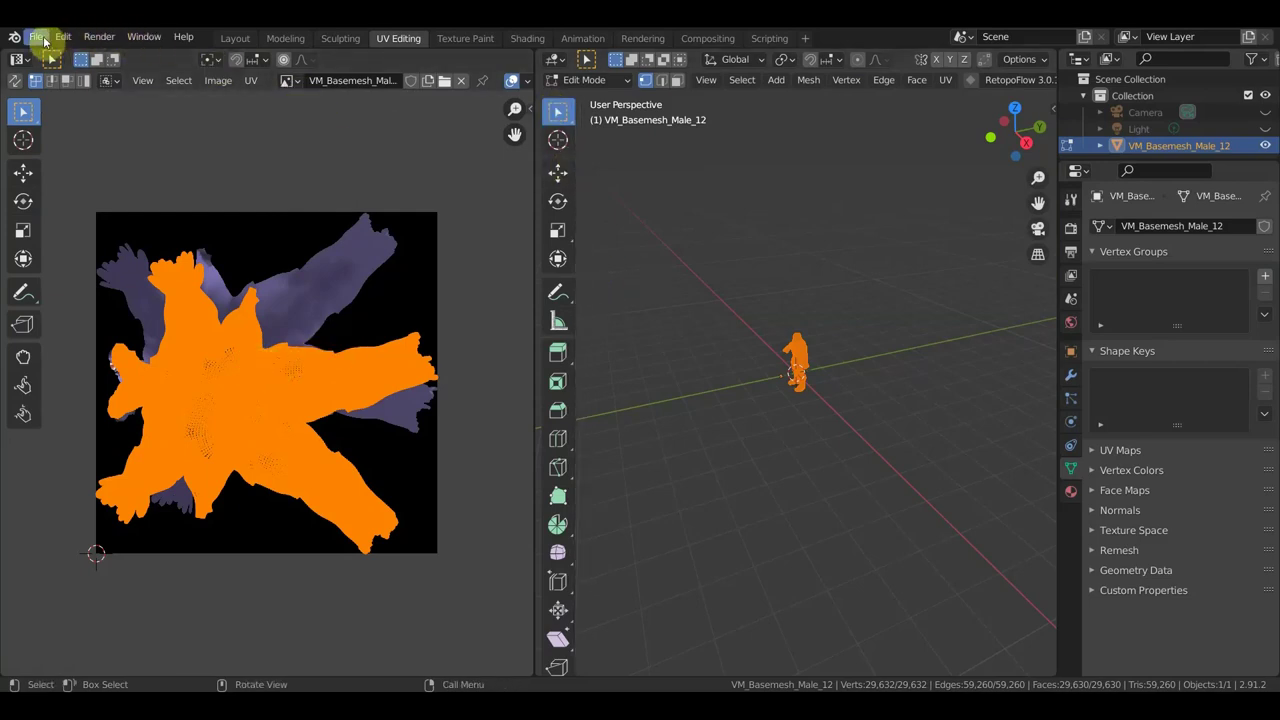
- Return to Shading and show VM_Basemesh_Male_13.PSD in the image editor
{"action": "left_click", "coordinate": [232, 40]}
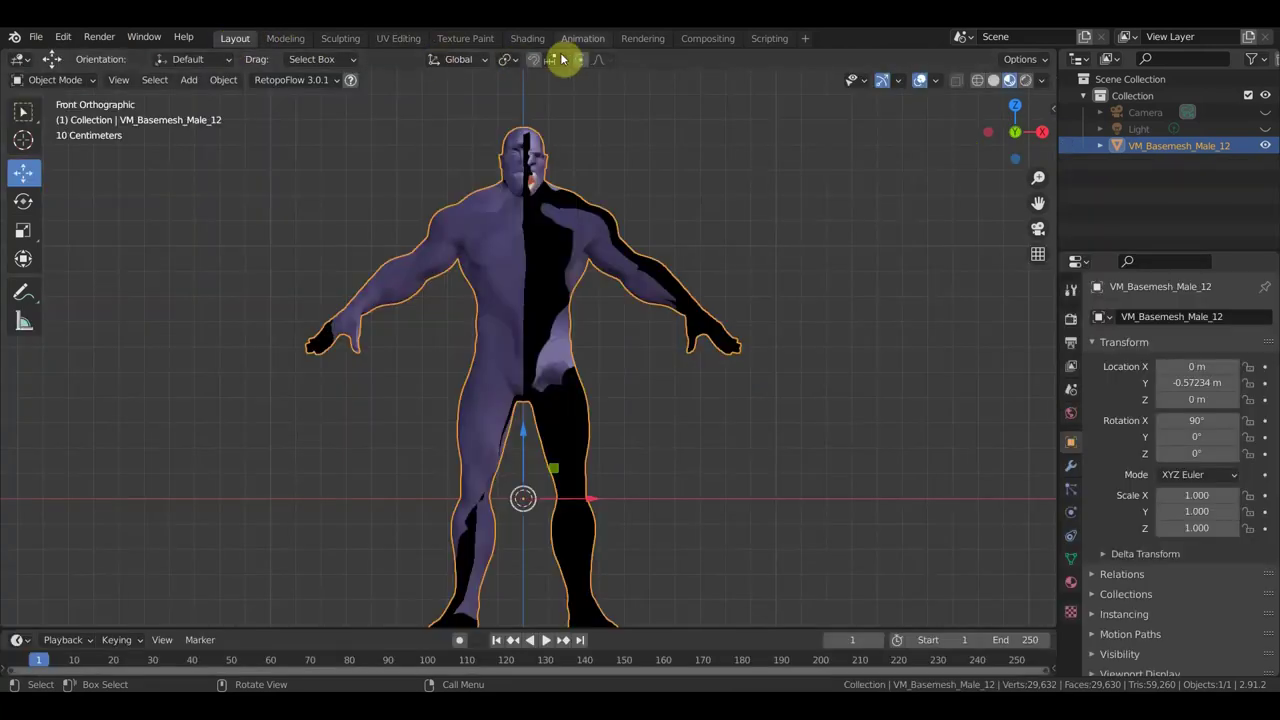
{"action": "left_click", "coordinate": [527, 40]}
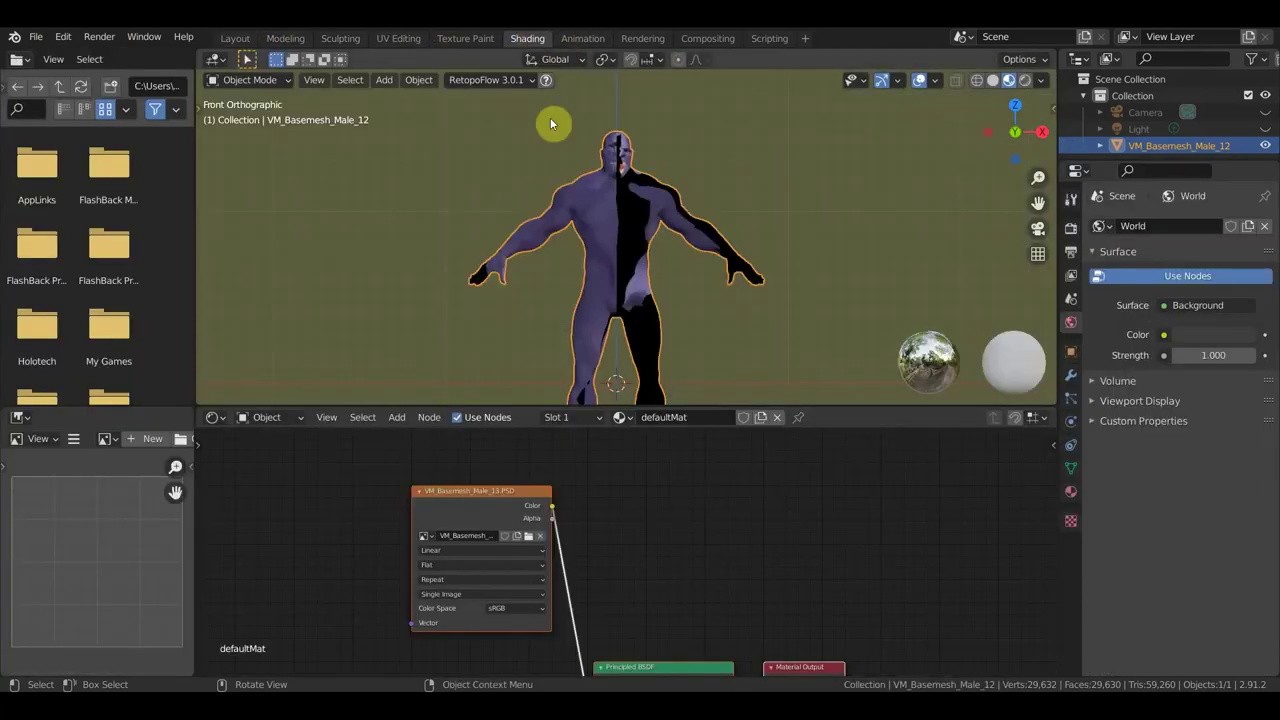
{"action": "left_click", "coordinate": [75, 440]}
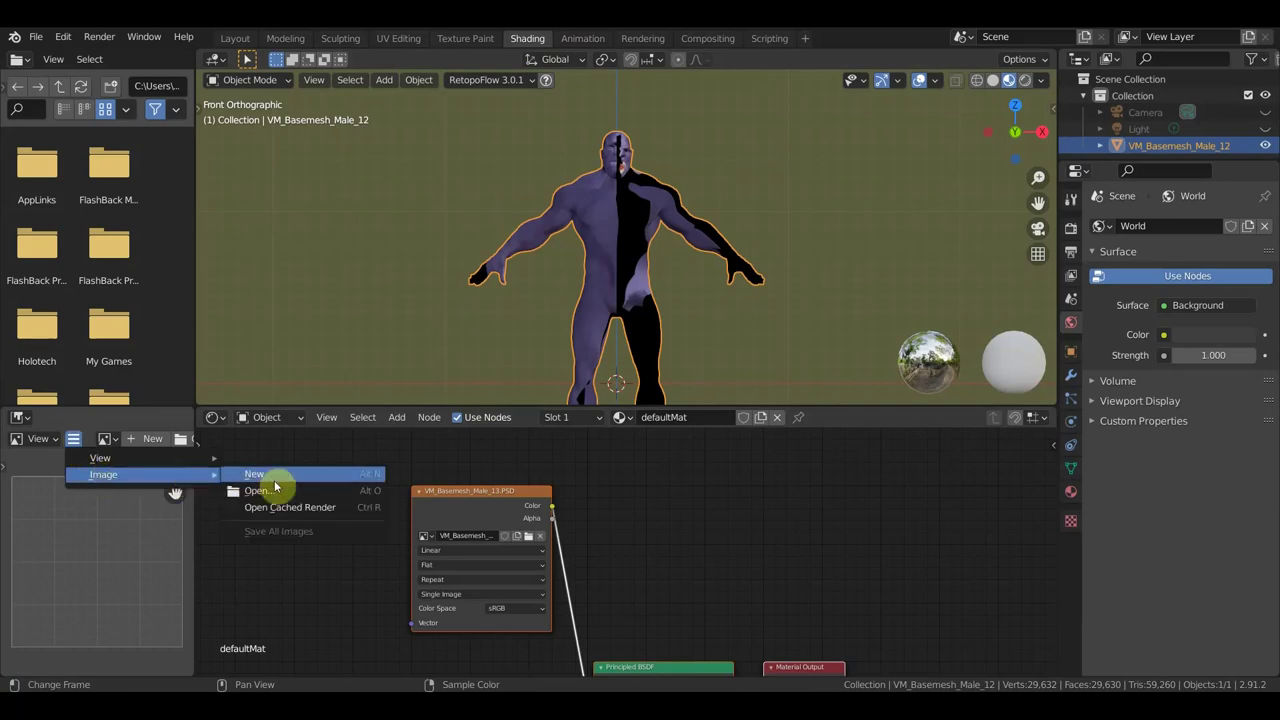
{"action": "left_click", "coordinate": [117, 447]}
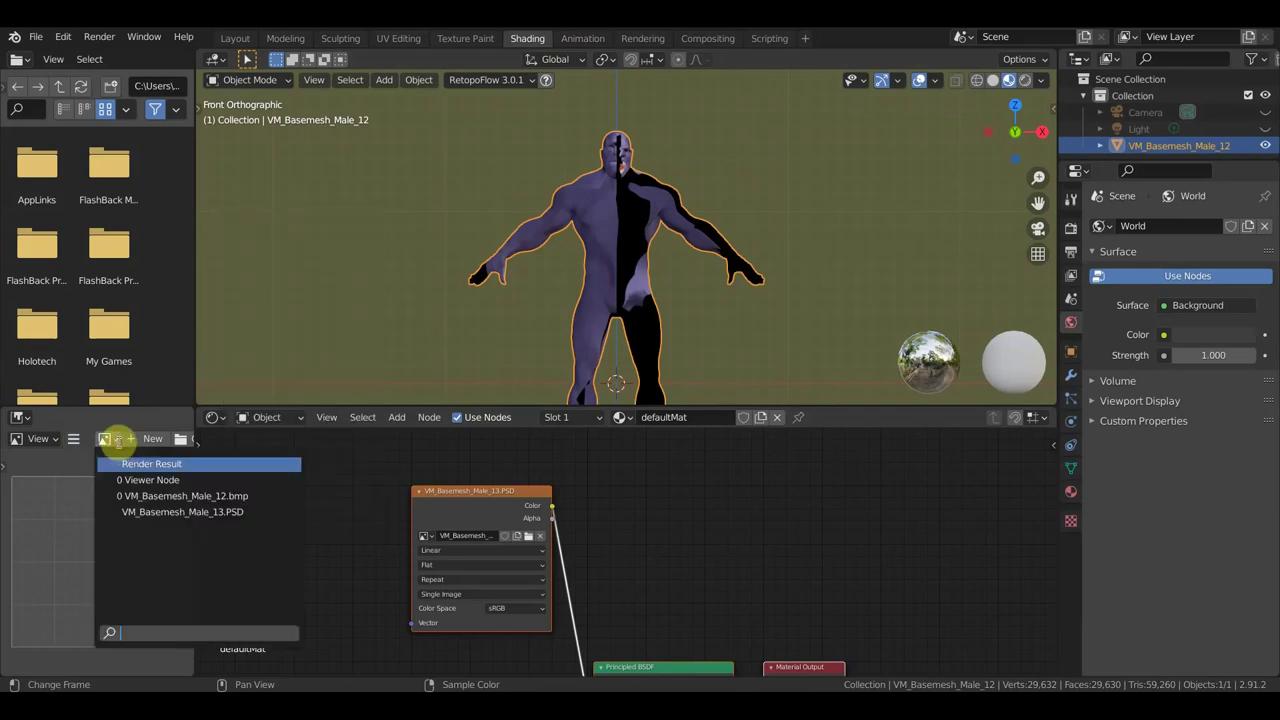
{"action": "left_click", "coordinate": [128, 514]}
{"action": "left_click", "coordinate": [73, 439]}
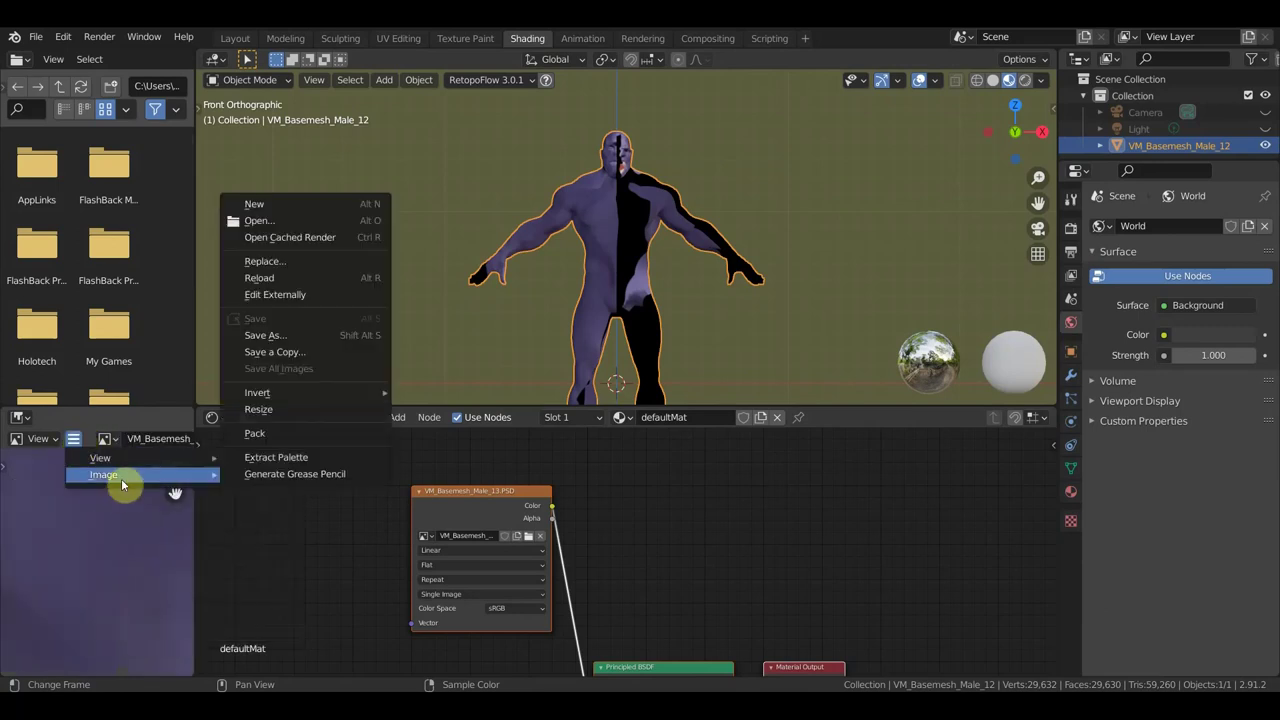
{"action": "mouse_move", "coordinate": [103, 474]}
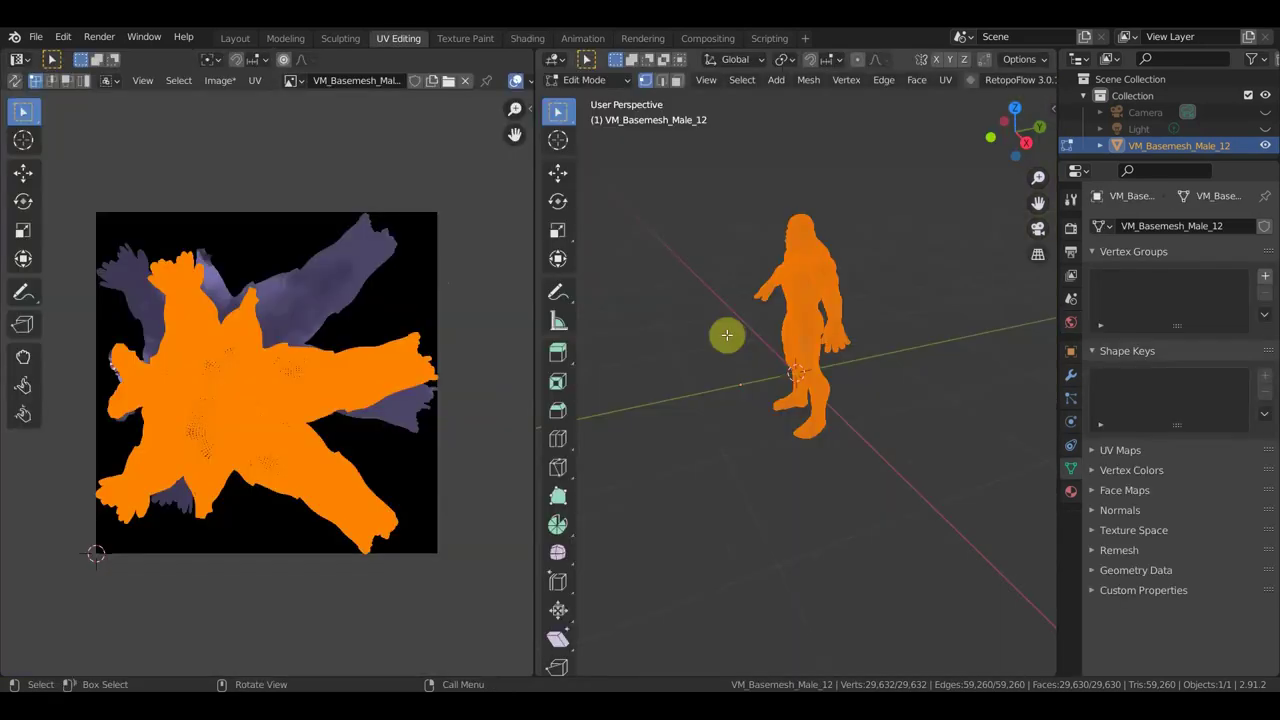
- Orbit around the body, then apply Select > Mirror Selection to the mesh
{"action": "middle_click_drag", "start_coordinate": [726, 334], "coordinate": [785, 318]}
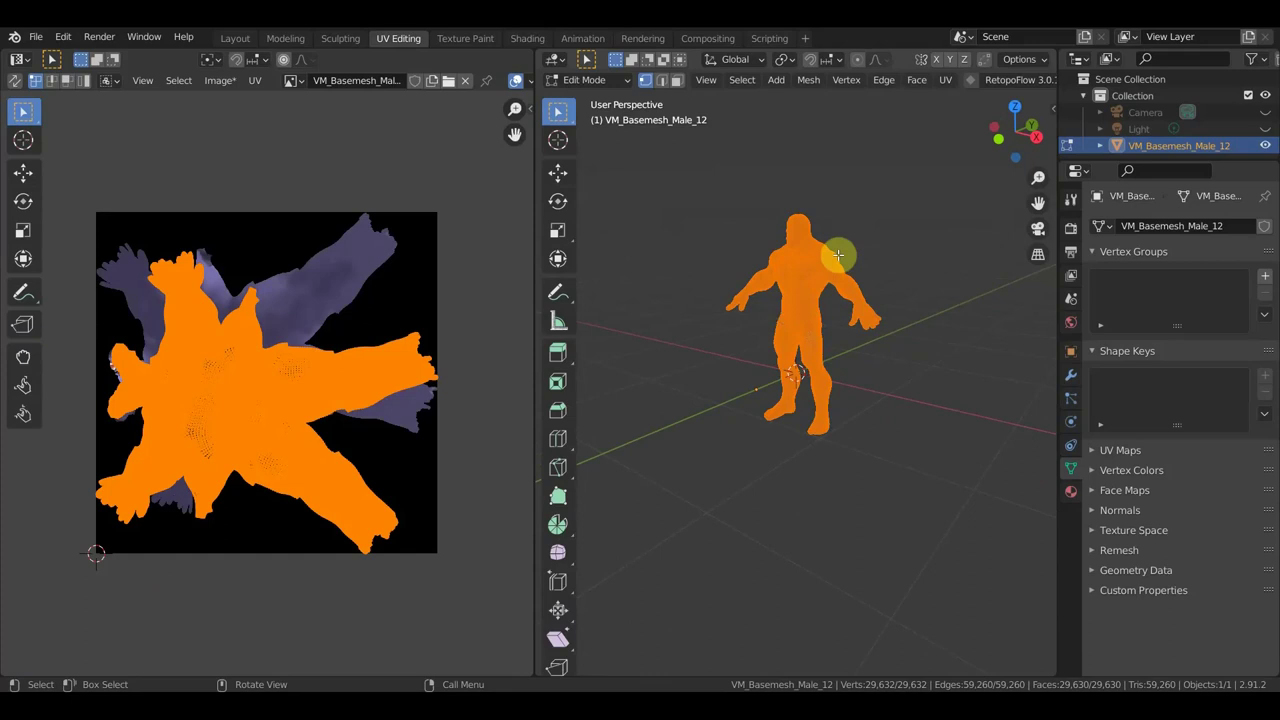
{"action": "scroll", "coordinate": [800, 170], "scroll_direction": "up", "scroll_amount": 2}
{"action": "middle_click_drag", "start_coordinate": [800, 163], "coordinate": [843, 151]}
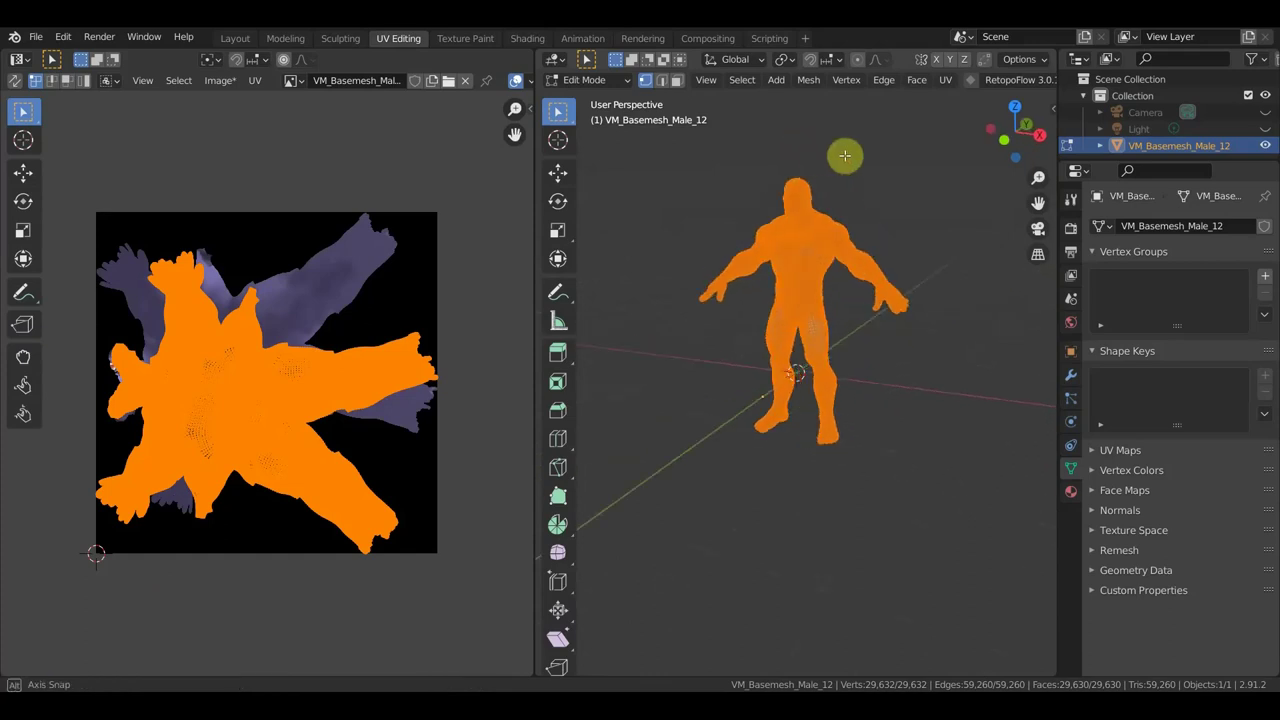
{"action": "left_click", "coordinate": [918, 84]}
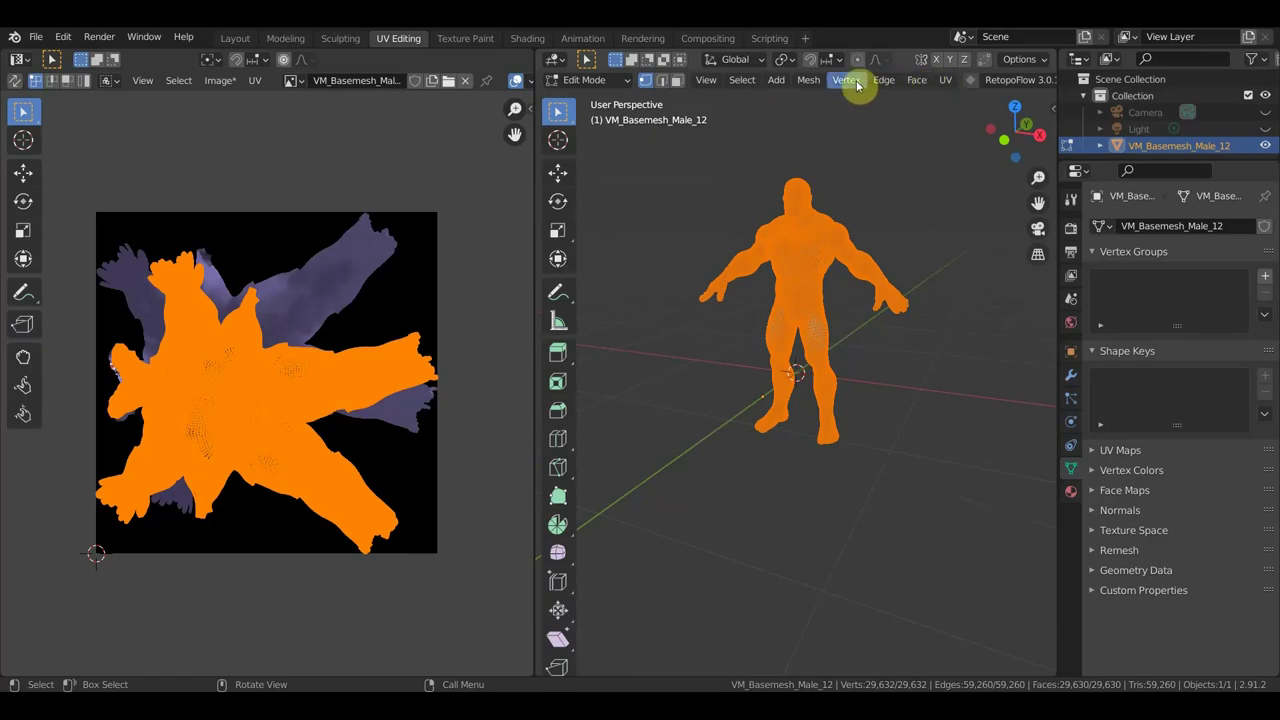
{"action": "left_click", "coordinate": [706, 82]}
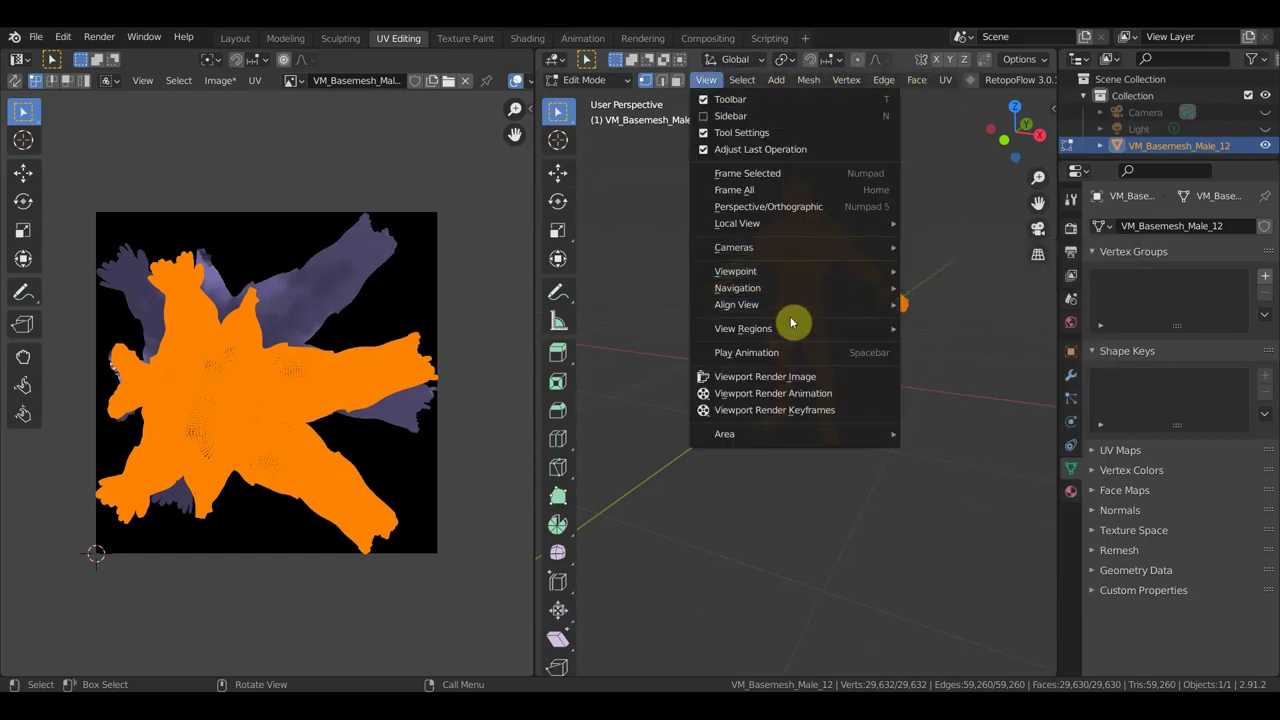
{"action": "mouse_move", "coordinate": [736, 304]}
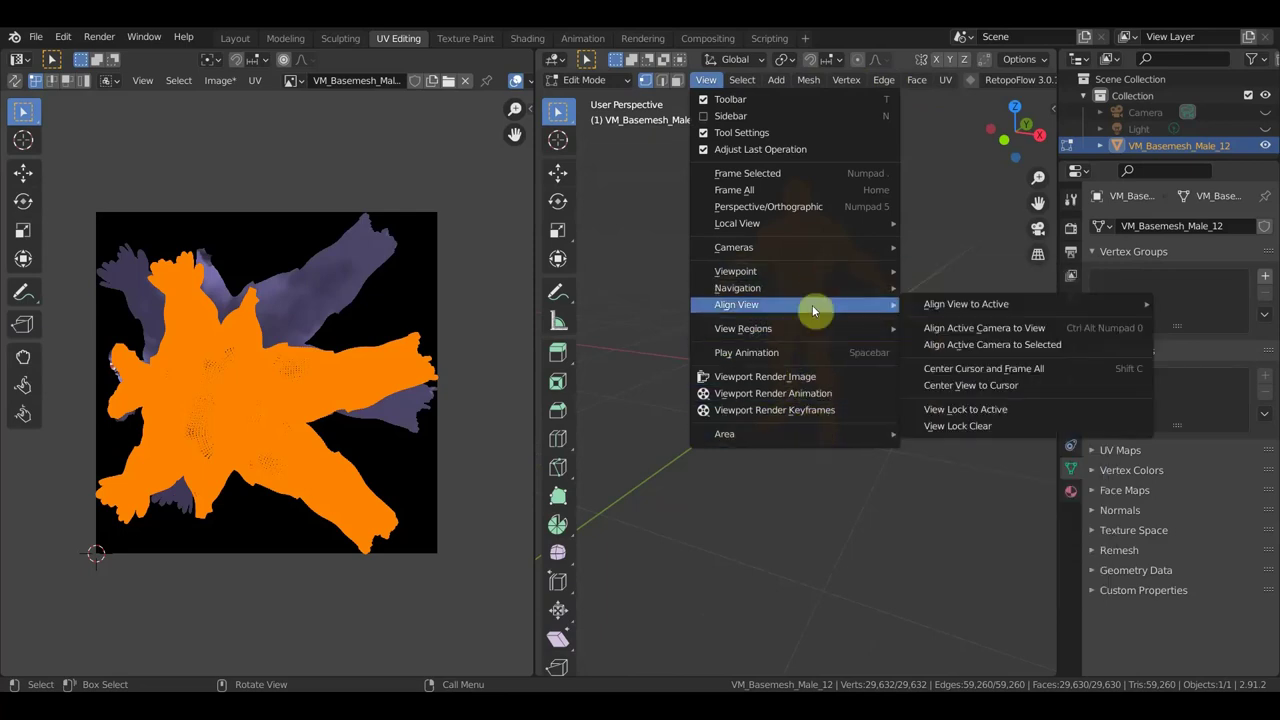
{"action": "key", "text": "Escape"}
{"action": "left_click", "coordinate": [742, 82]}
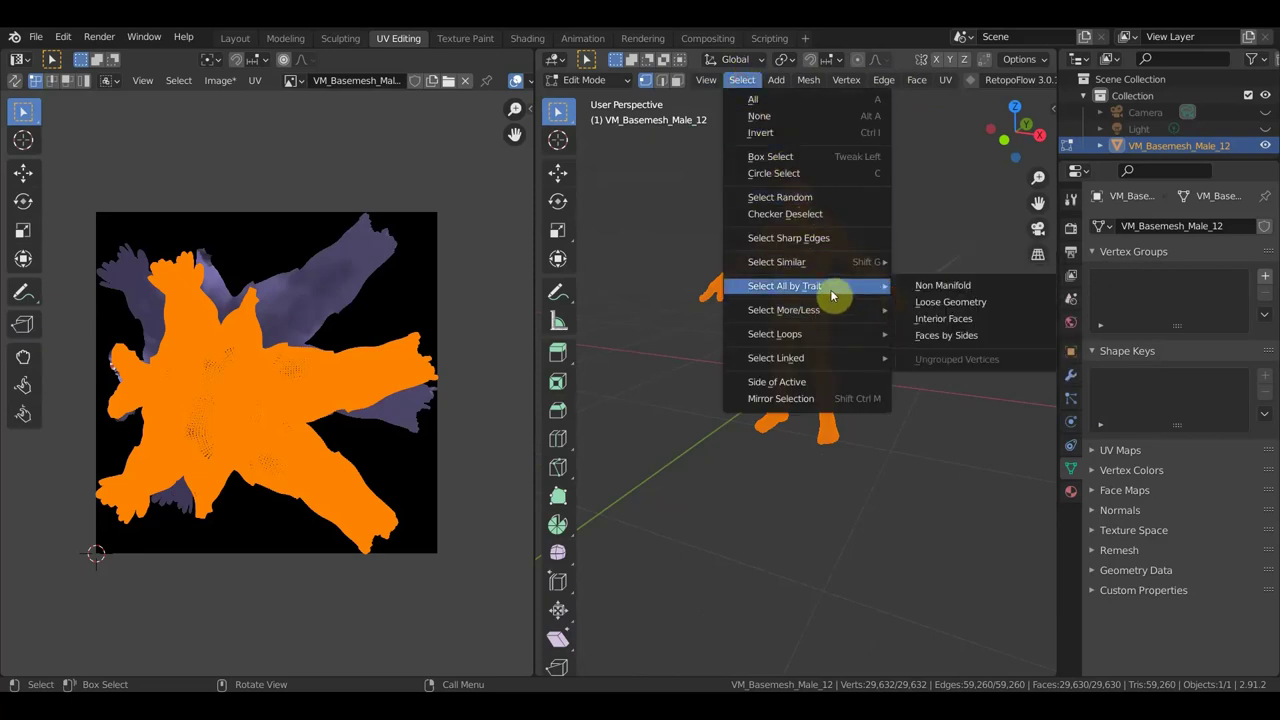
{"action": "left_click", "coordinate": [815, 398]}
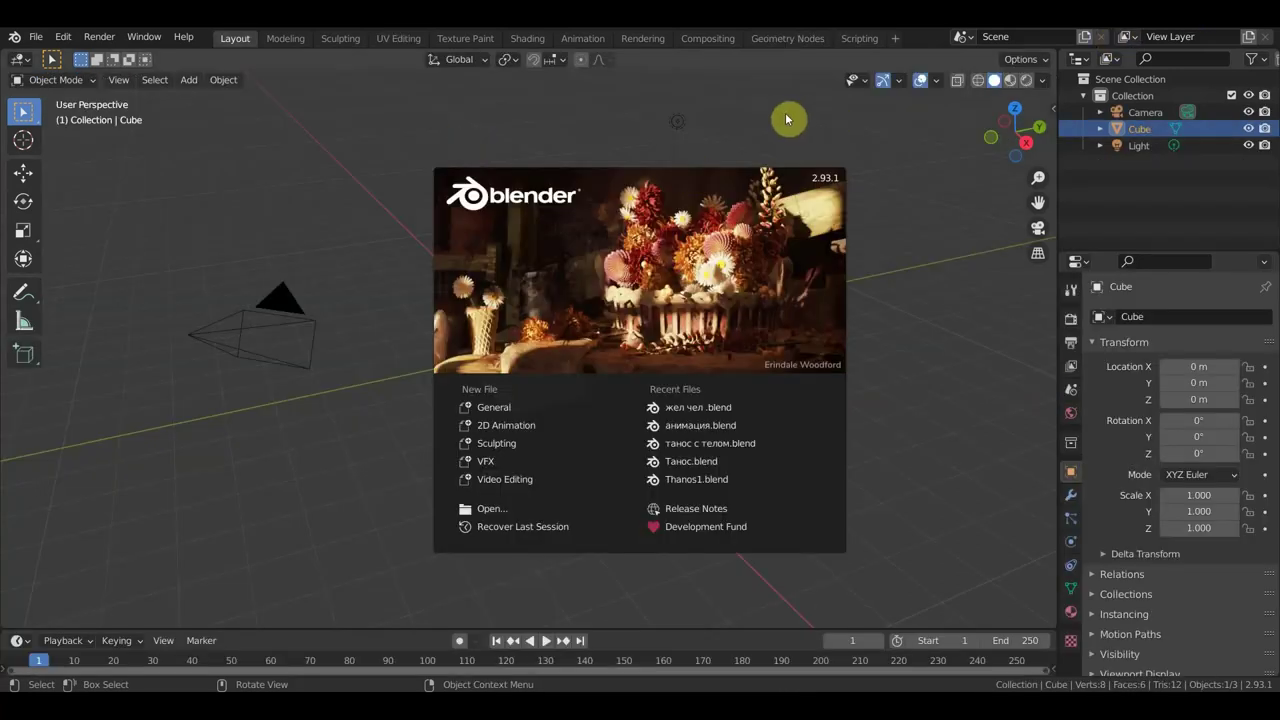
- Dismiss the splash screen and delete the default cube
{"action": "left_click", "coordinate": [744, 100]}
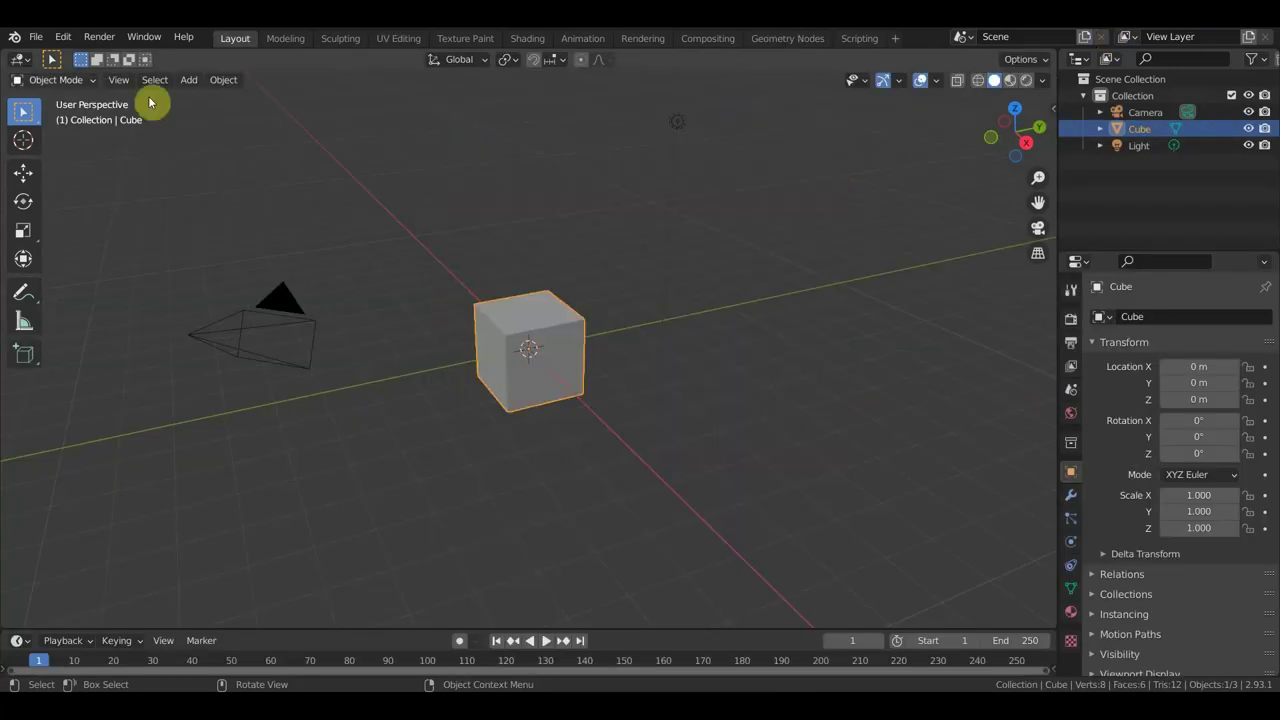
{"action": "key", "text": "Delete"}
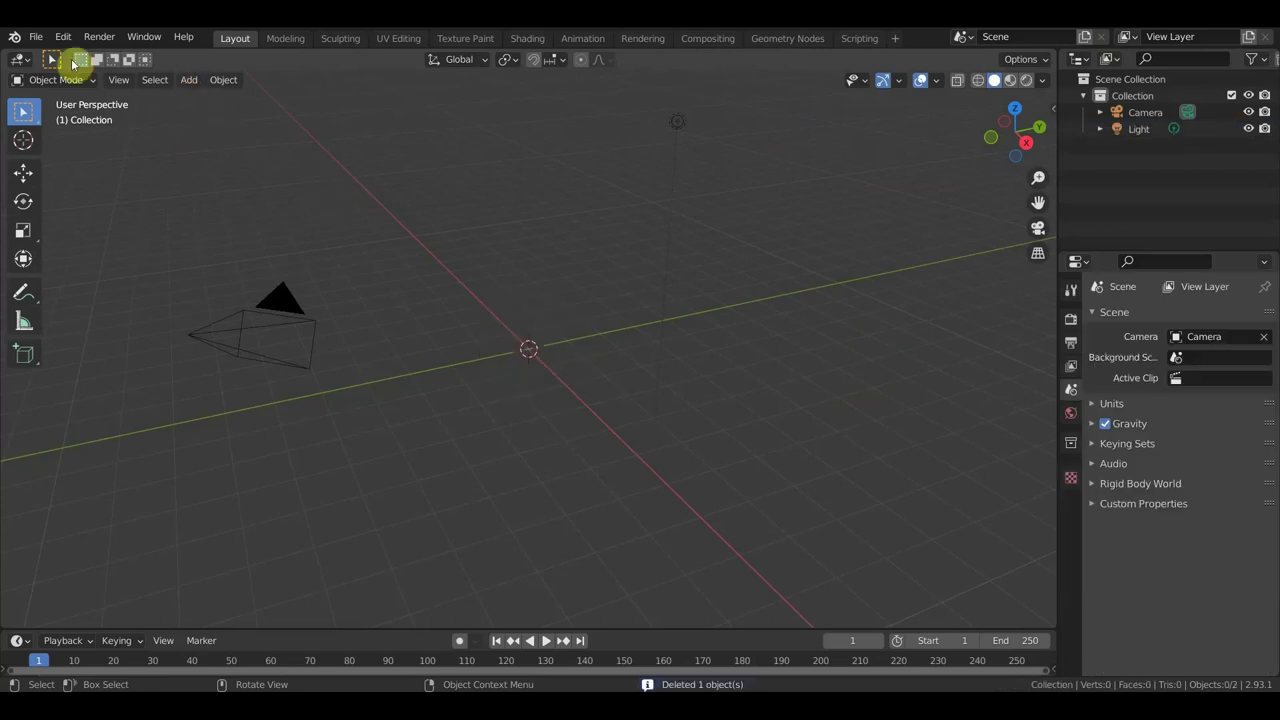
- Import VM_Basemesh_Male_12.OBJ from the Desktop as a Wavefront OBJ model
{"action": "left_click", "coordinate": [35, 37]}
{"action": "mouse_move", "coordinate": [63, 261]}
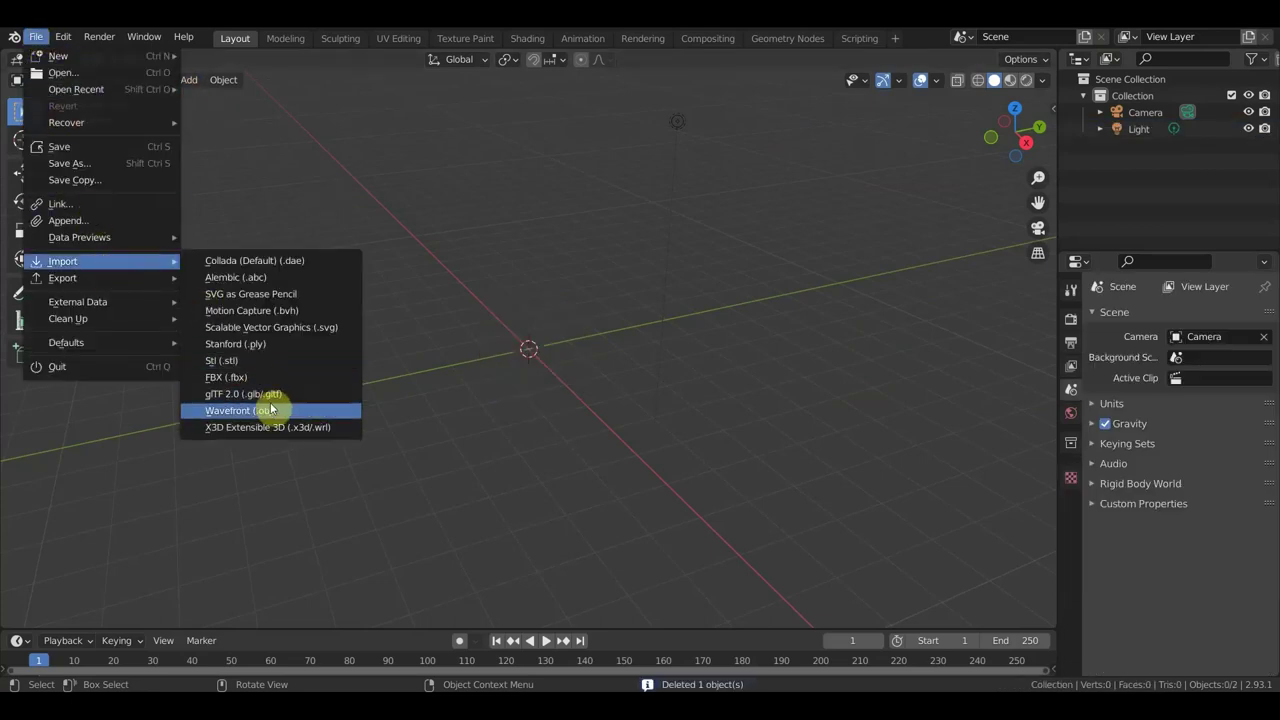
{"action": "left_click", "coordinate": [280, 414]}
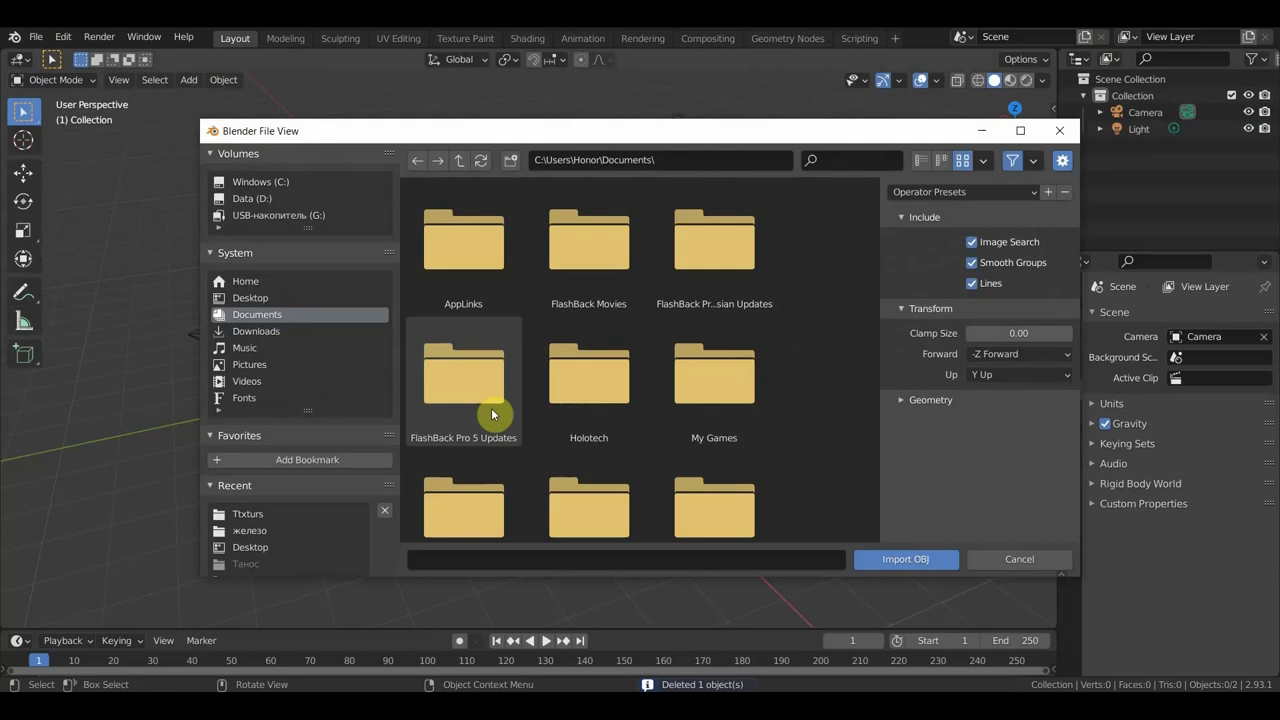
{"action": "left_click", "coordinate": [255, 297]}
{"action": "left_click", "coordinate": [617, 412]}
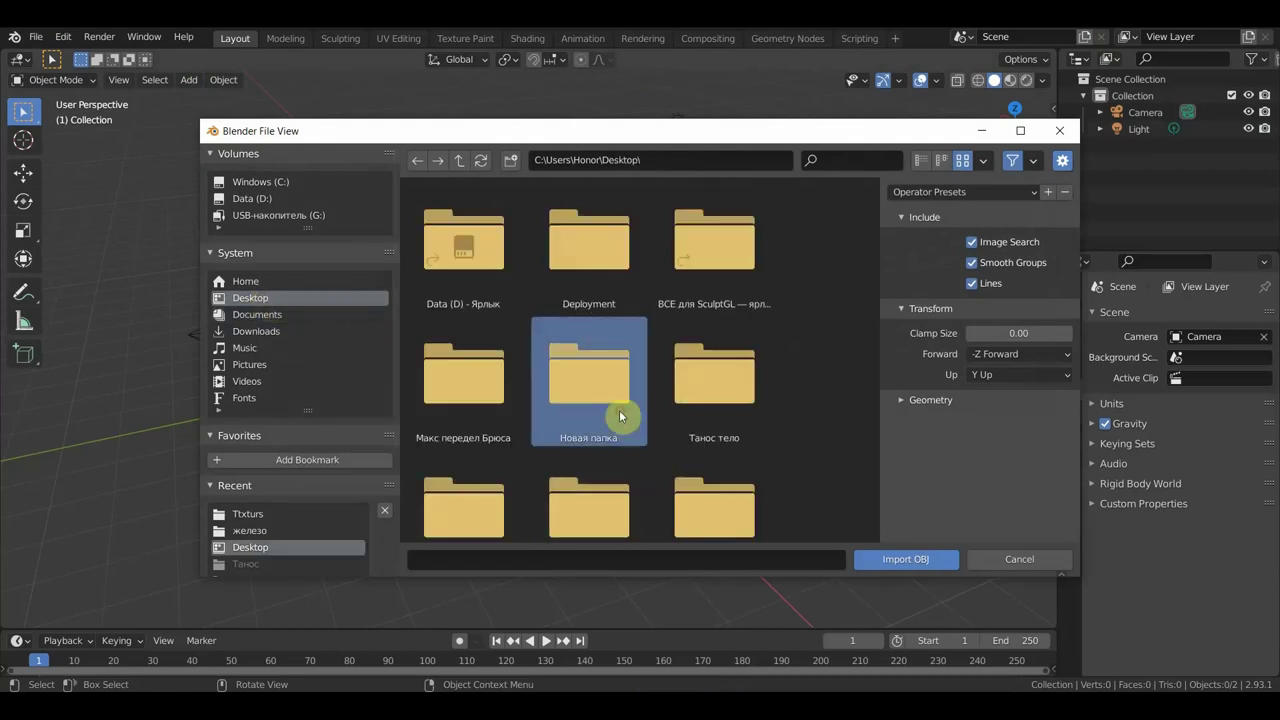
{"action": "scroll", "coordinate": [625, 415], "scroll_direction": "down", "scroll_amount": 3}
{"action": "scroll", "coordinate": [630, 418], "scroll_direction": "down", "scroll_amount": 3}
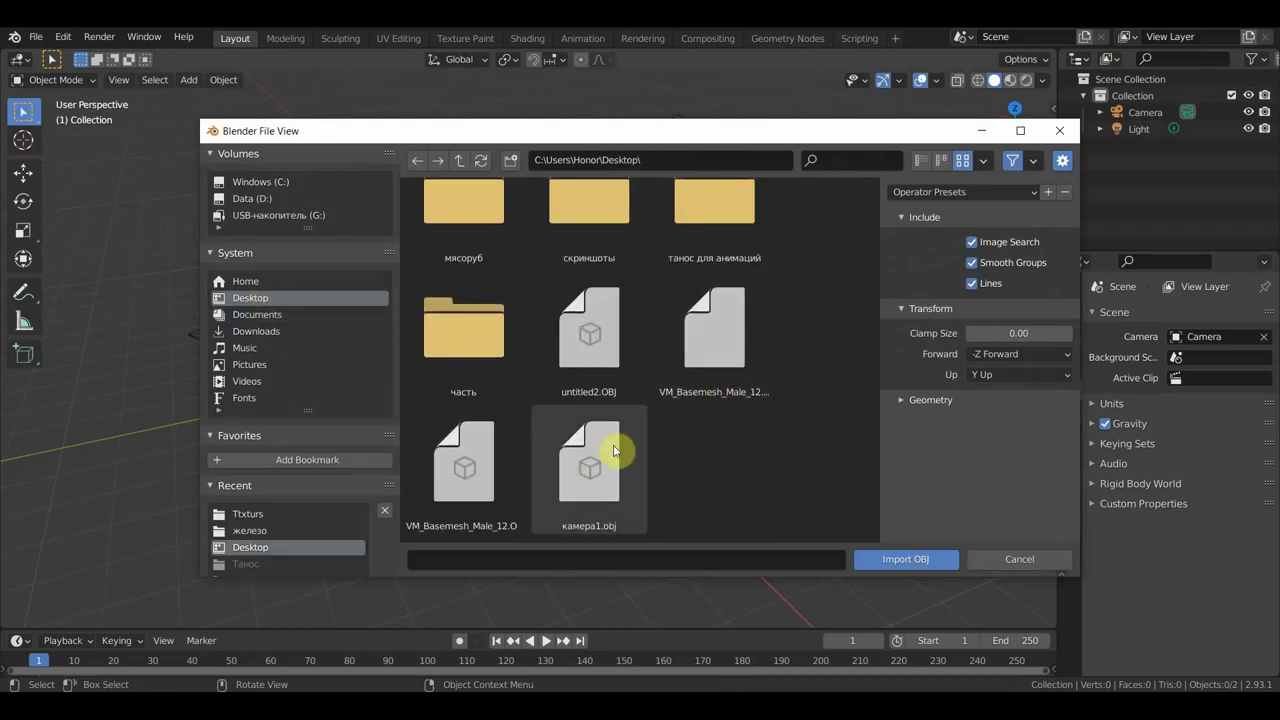
{"action": "left_click", "coordinate": [486, 482]}
{"action": "left_click", "coordinate": [888, 563]}
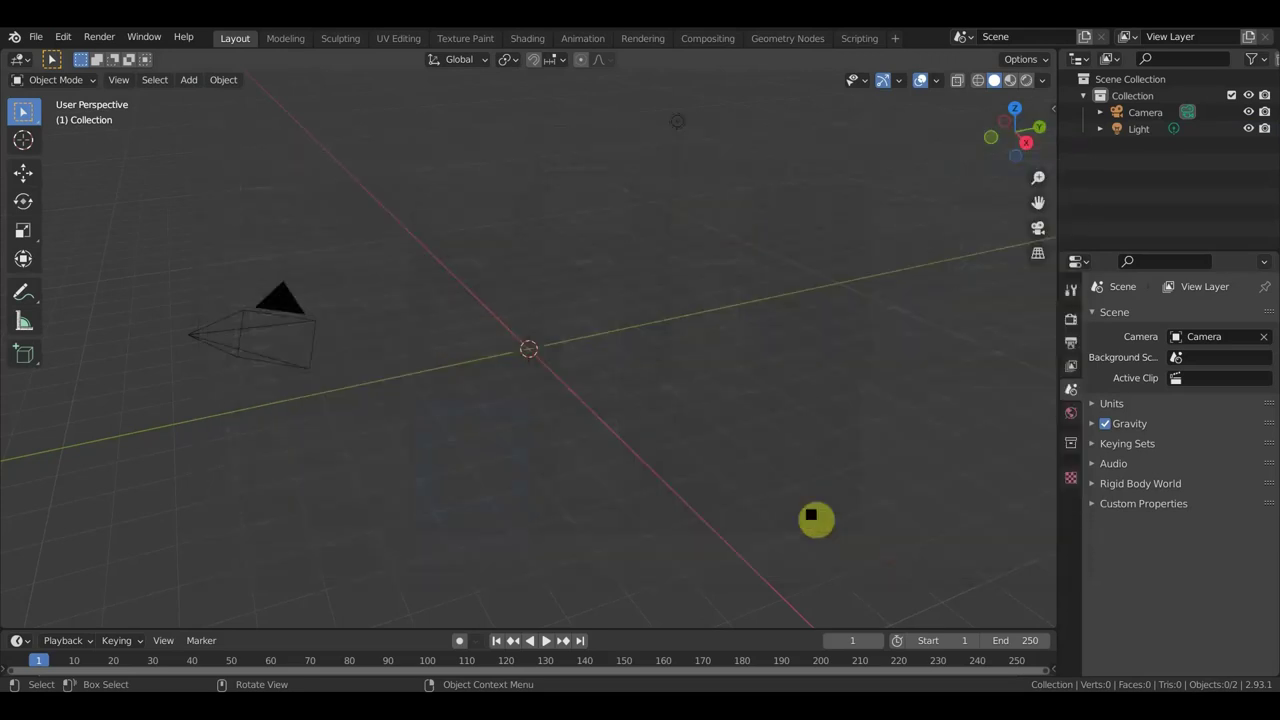
- Set a front orthographic view and hide the light and camera from the viewport
{"action": "key", "text": "KP_5"}
{"action": "key", "text": "KP_1"}
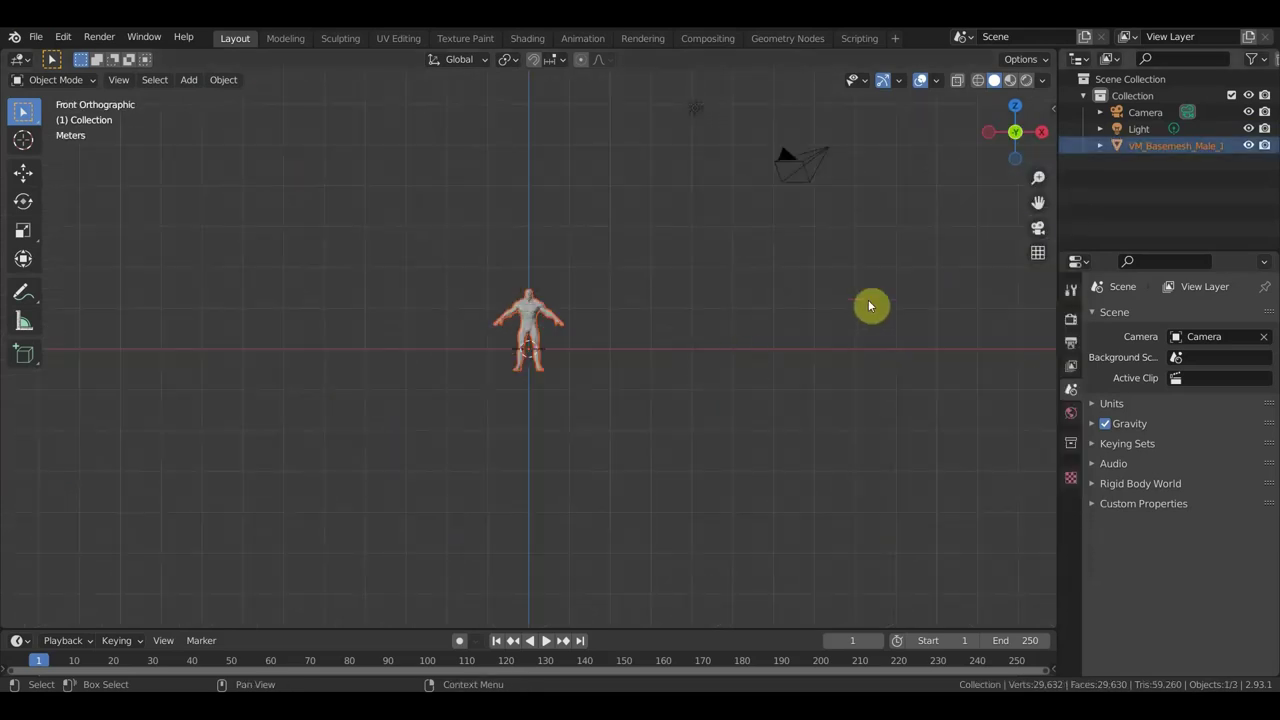
{"action": "left_click", "coordinate": [1248, 128]}
{"action": "left_click", "coordinate": [1248, 112]}
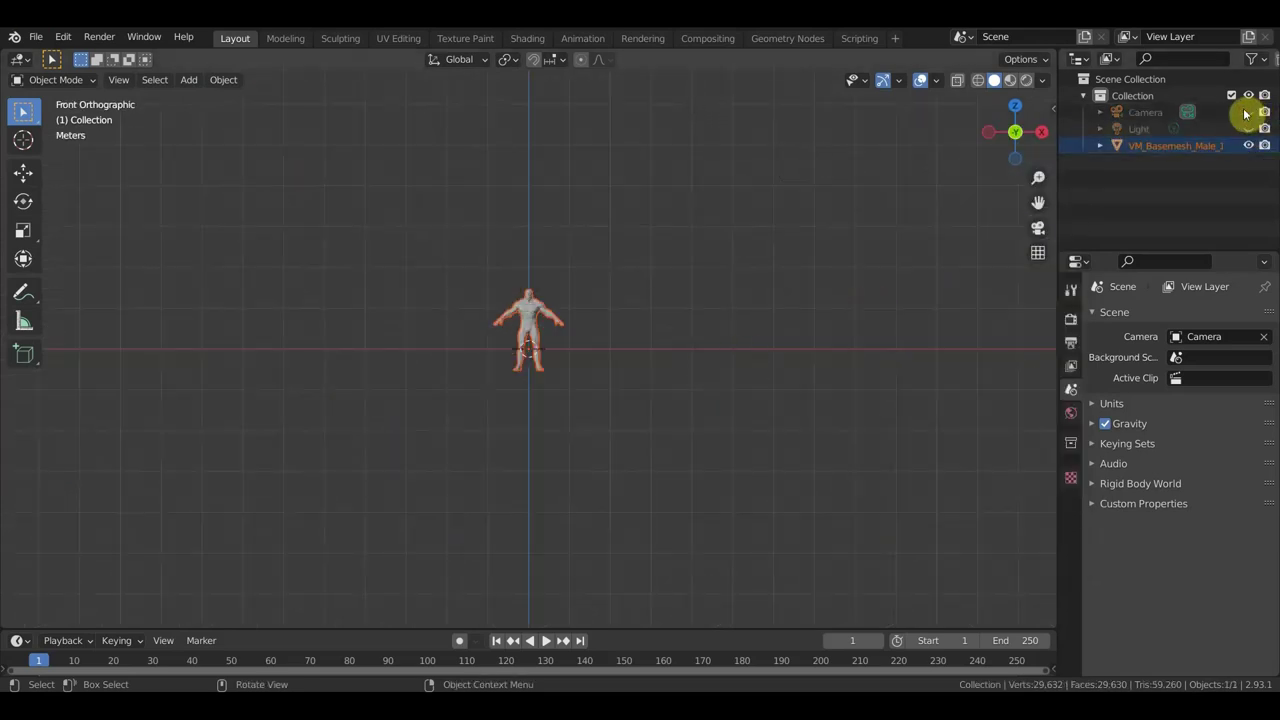
{"action": "scroll", "coordinate": [810, 331], "scroll_direction": "up", "scroll_amount": 8}
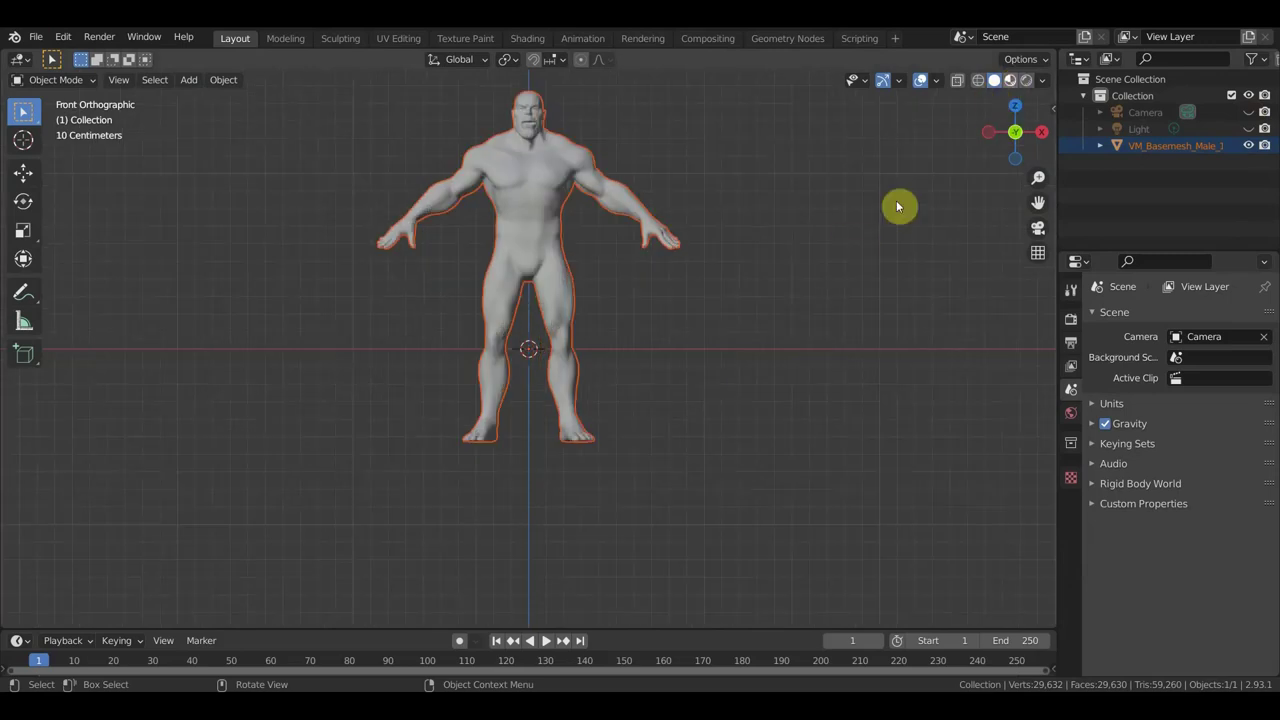
- Switch to Material Preview shading and move into the Shading workspace
{"action": "key", "text": "z"}
{"action": "scroll", "coordinate": [868, 220], "scroll_direction": "up", "scroll_amount": 1}
{"action": "scroll", "coordinate": [803, 251], "scroll_direction": "up", "scroll_amount": 1}
{"action": "scroll", "coordinate": [797, 240], "scroll_direction": "up", "scroll_amount": 2, "text": "shift"}
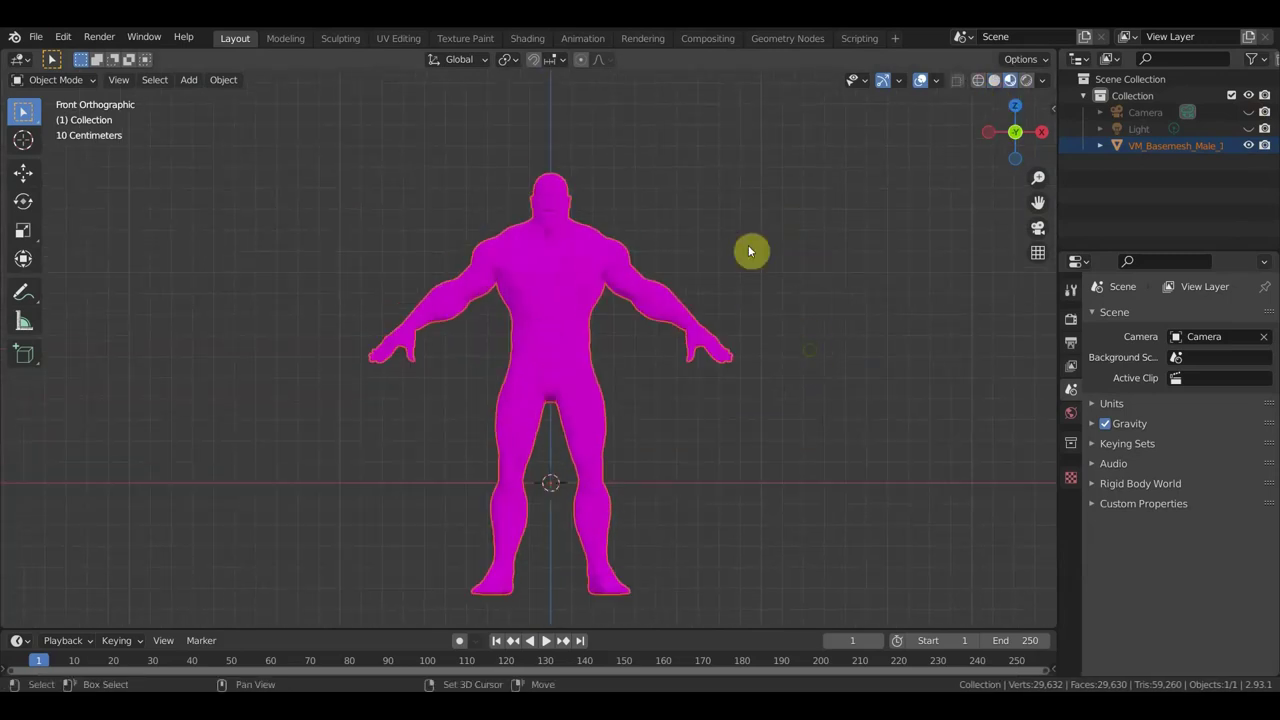
{"action": "left_click", "coordinate": [524, 40]}
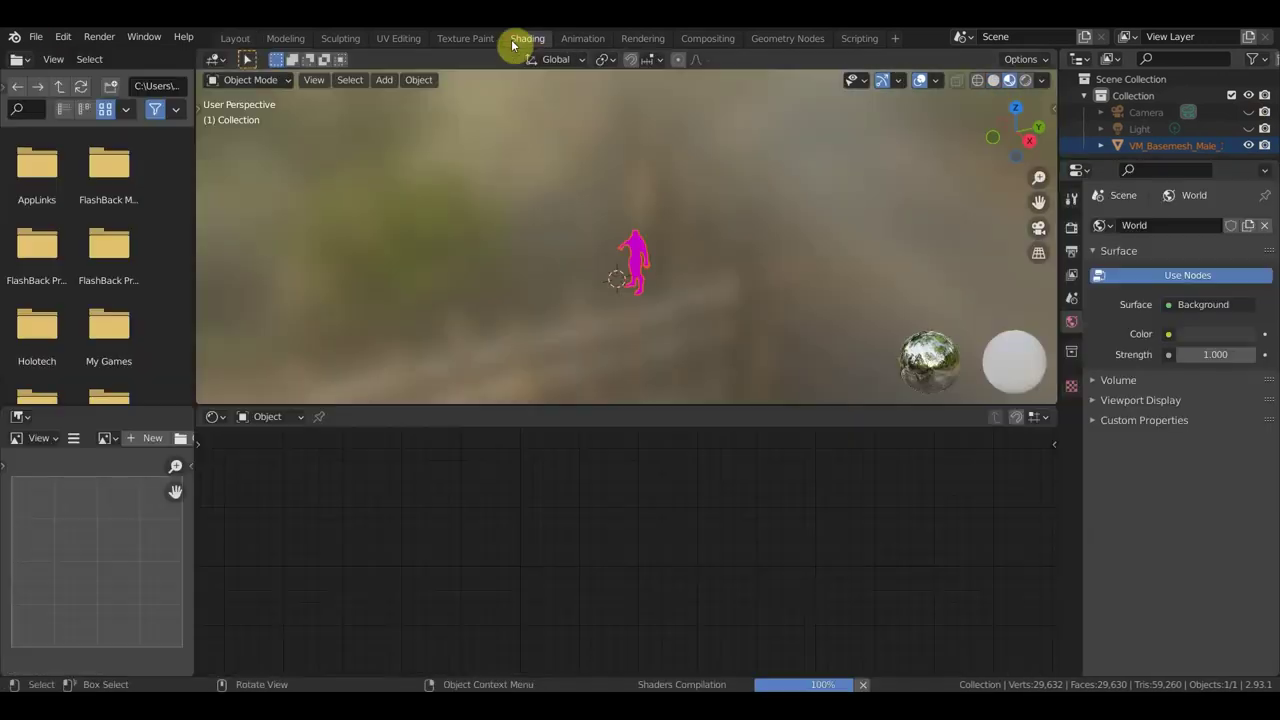
- Load the Desktop texture VM_Basemesh_Male_13.PSD into the character's image texture node
{"action": "left_click", "coordinate": [641, 268]}
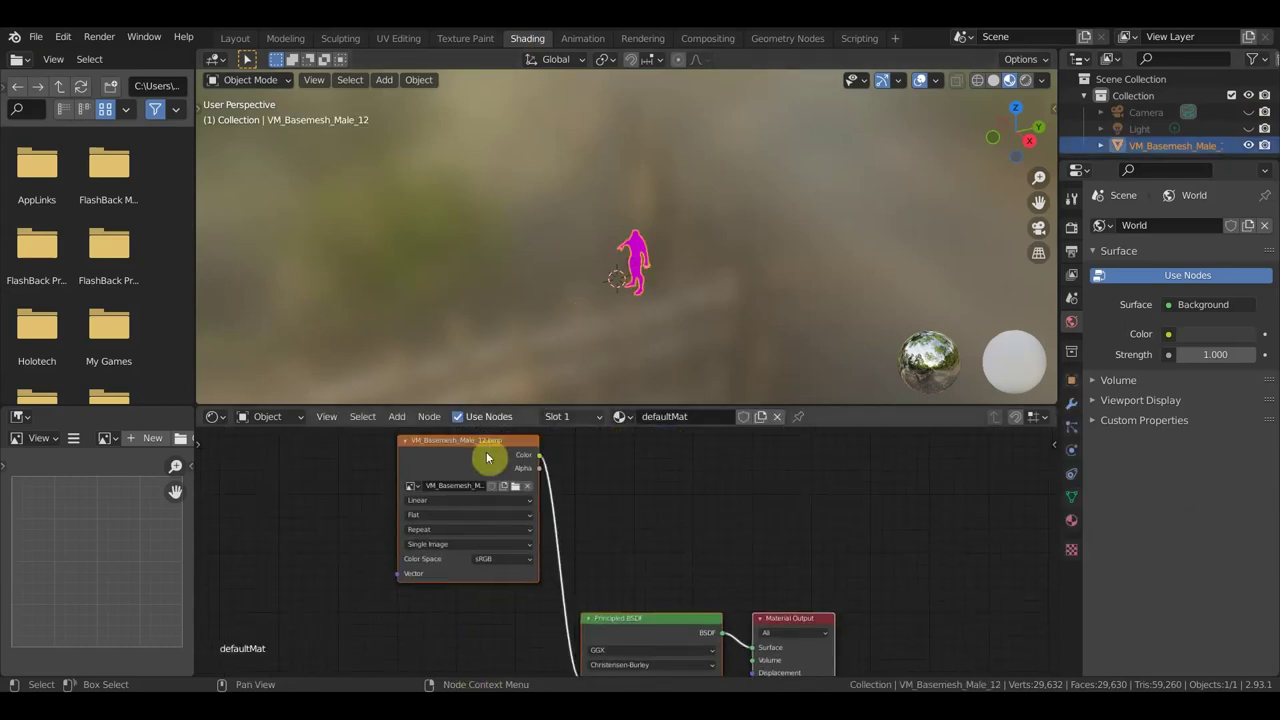
{"action": "left_click", "coordinate": [515, 485]}
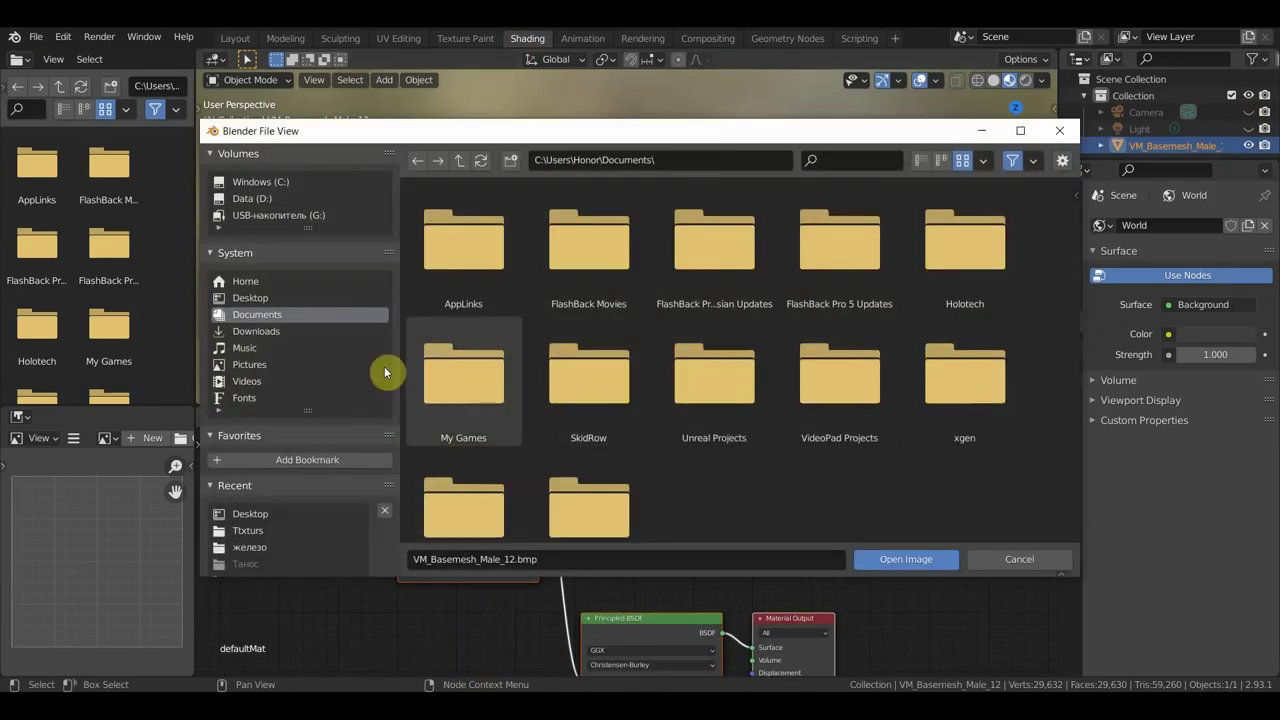
{"action": "left_click", "coordinate": [257, 297]}
{"action": "left_click", "coordinate": [609, 429]}
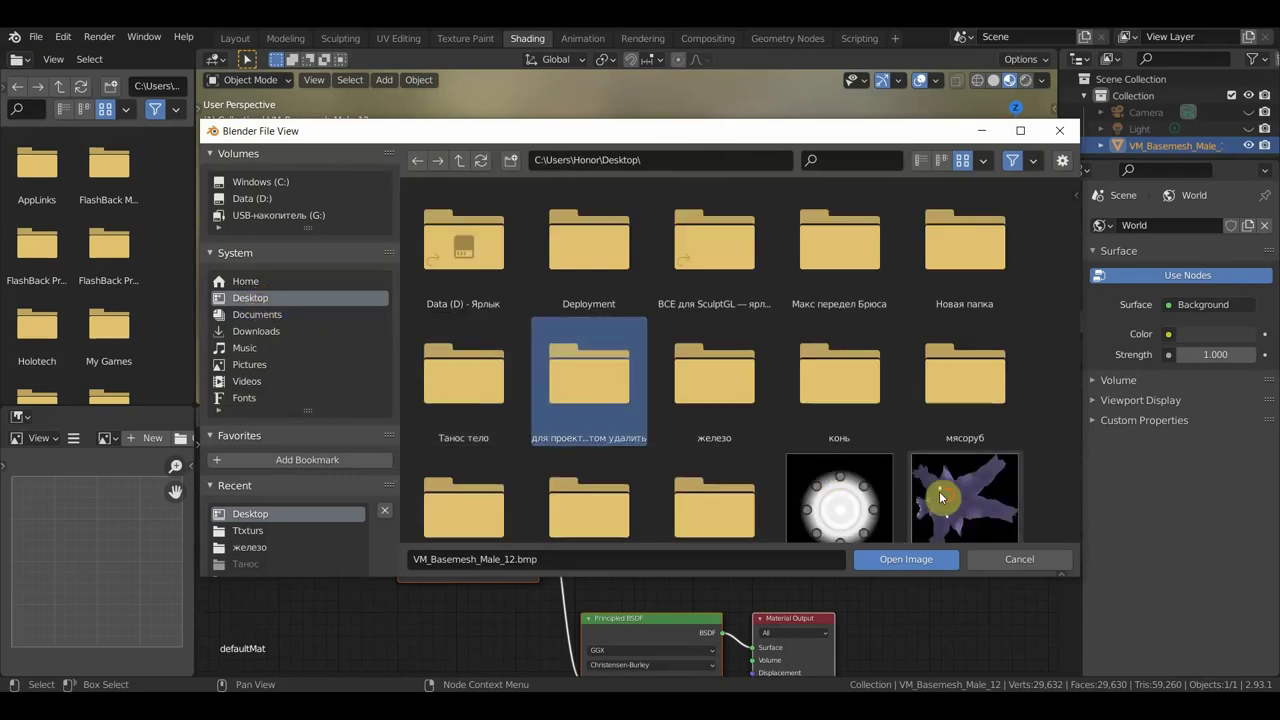
{"action": "left_click", "coordinate": [940, 497]}
{"action": "left_click", "coordinate": [915, 560]}
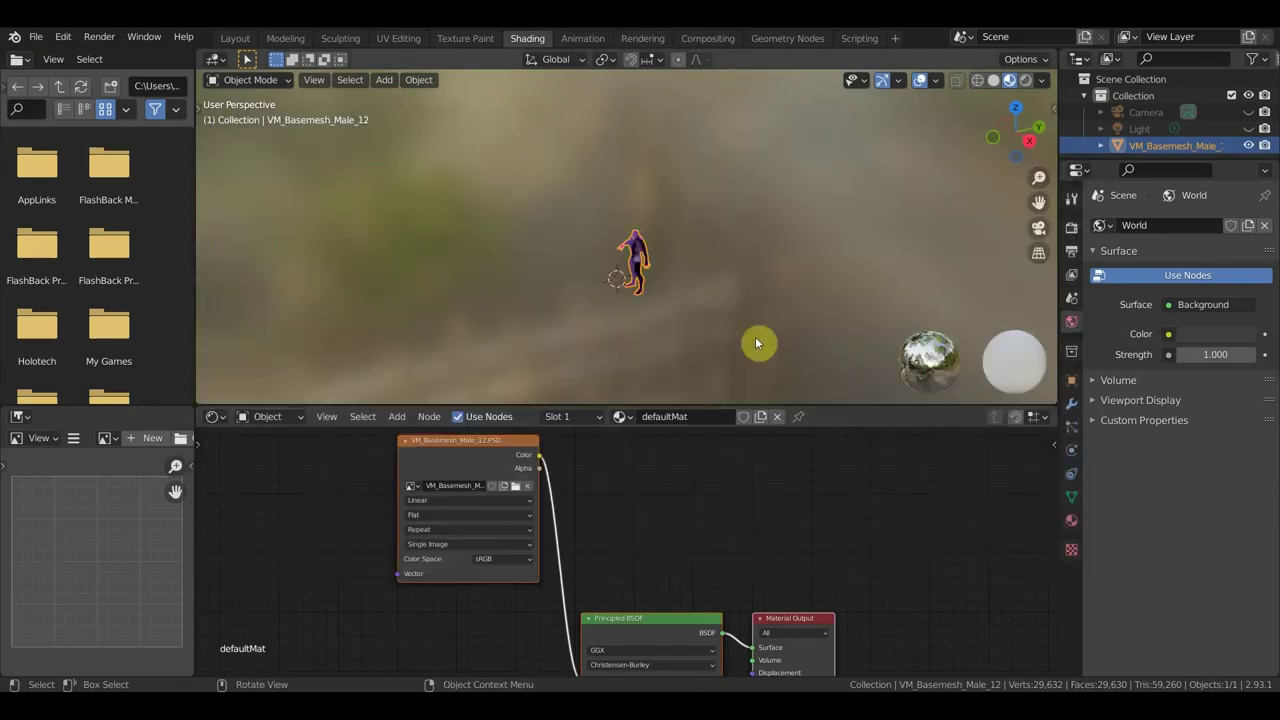
- Orbit to a front view of the textured character and begin showing the texture in the image editor
{"action": "scroll", "coordinate": [800, 320], "scroll_direction": "up", "scroll_amount": 4}
{"action": "scroll", "coordinate": [835, 303], "scroll_direction": "up", "scroll_amount": 4}
{"action": "middle_click_drag", "start_coordinate": [840, 302], "coordinate": [794, 185]}
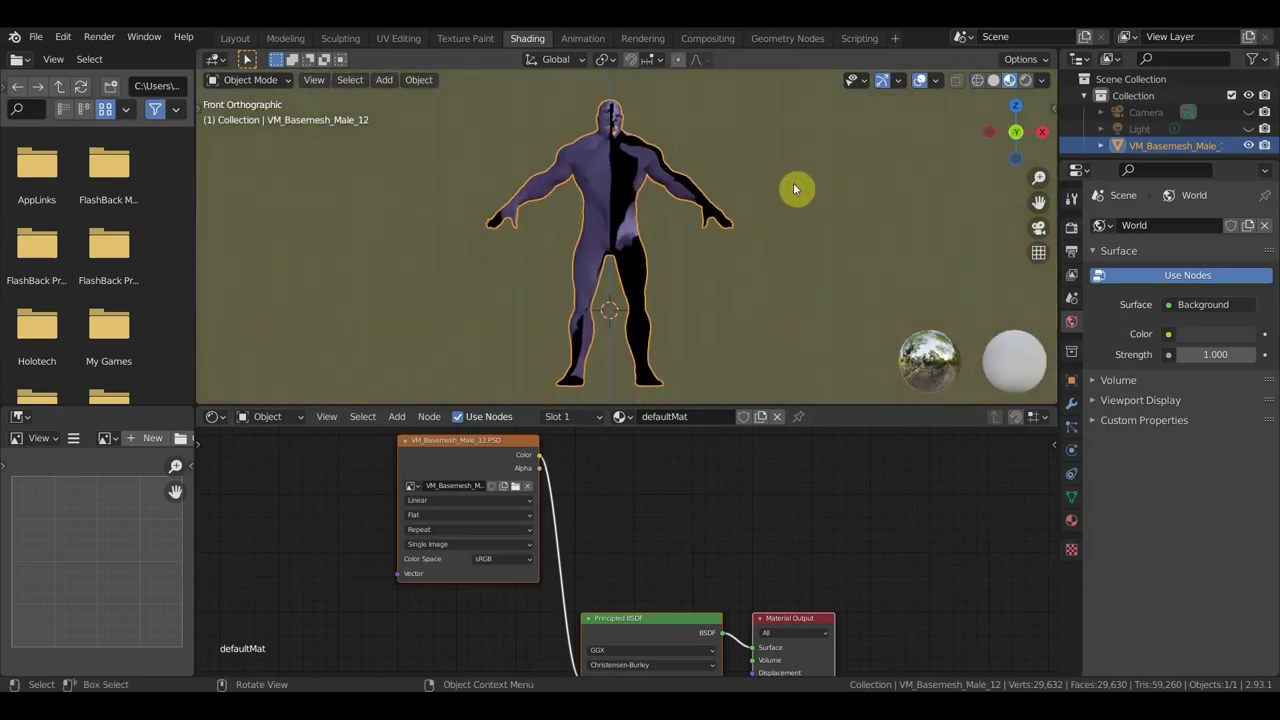
{"action": "left_click", "coordinate": [73, 438]}
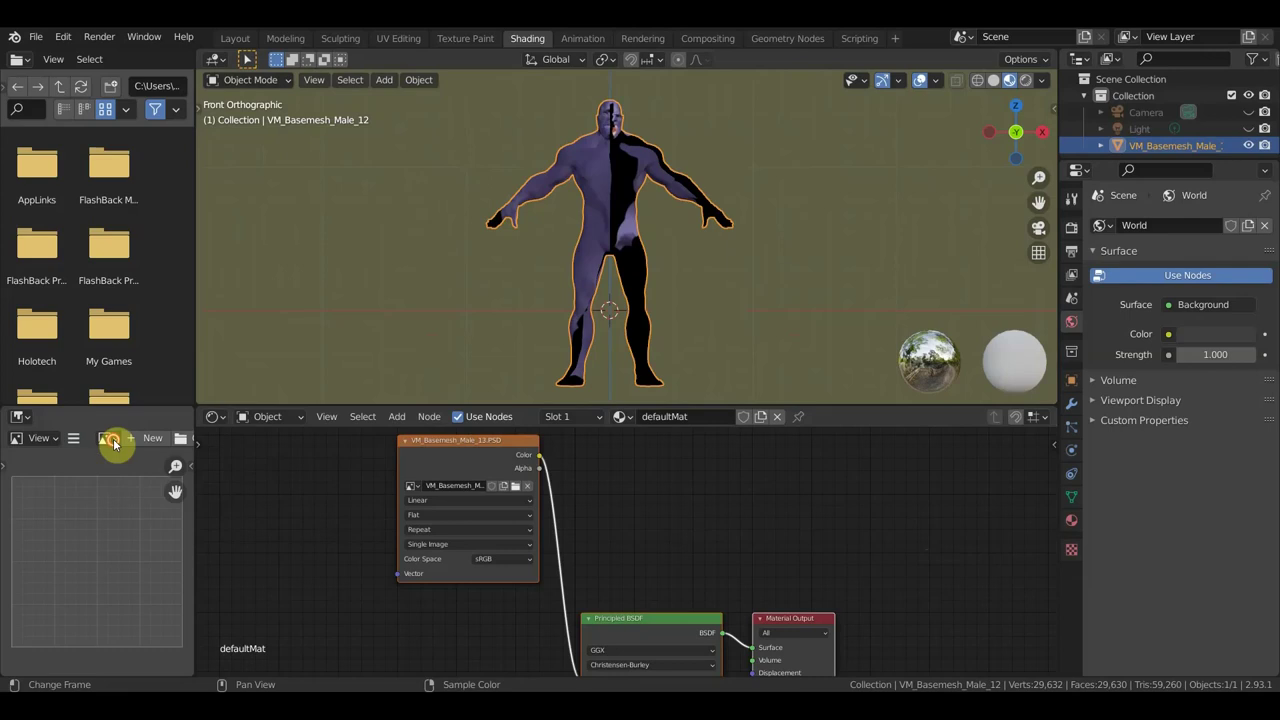
- Display the character's texture in the Image Editor and flip it vertically
{"action": "left_click", "coordinate": [113, 438]}
{"action": "left_click", "coordinate": [140, 497]}
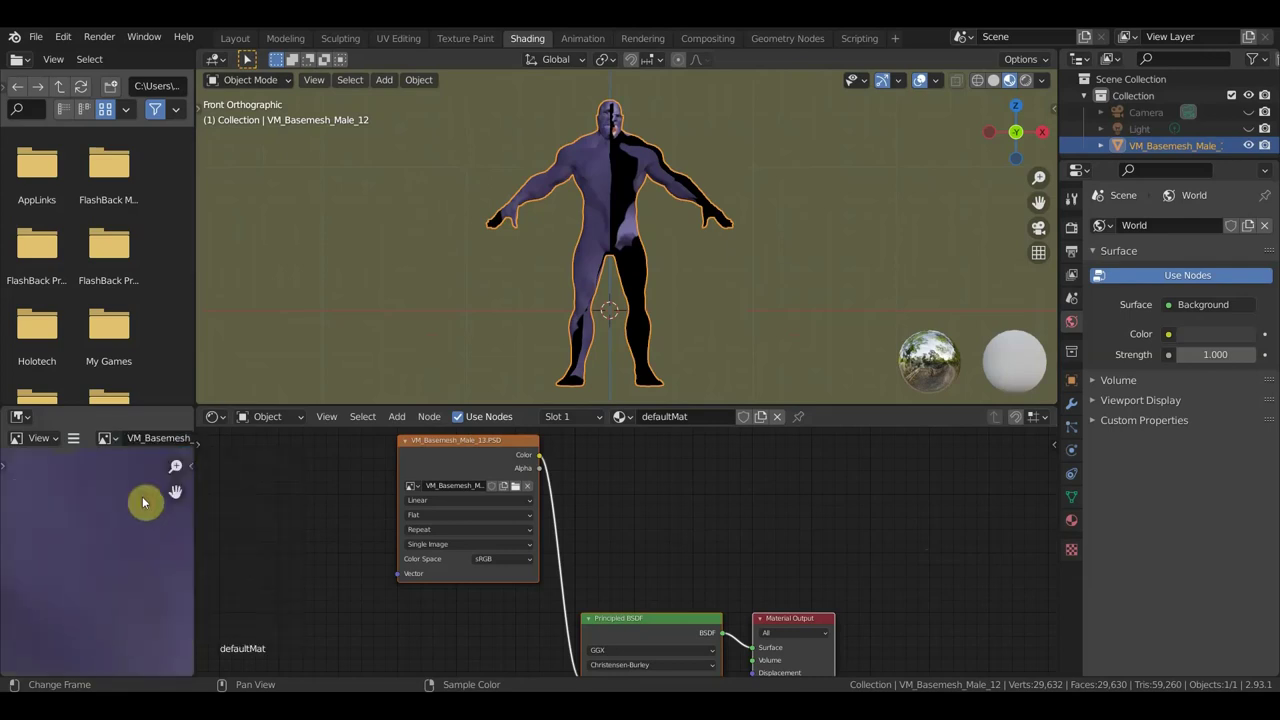
{"action": "left_click", "coordinate": [78, 444]}
{"action": "mouse_move", "coordinate": [300, 408]}
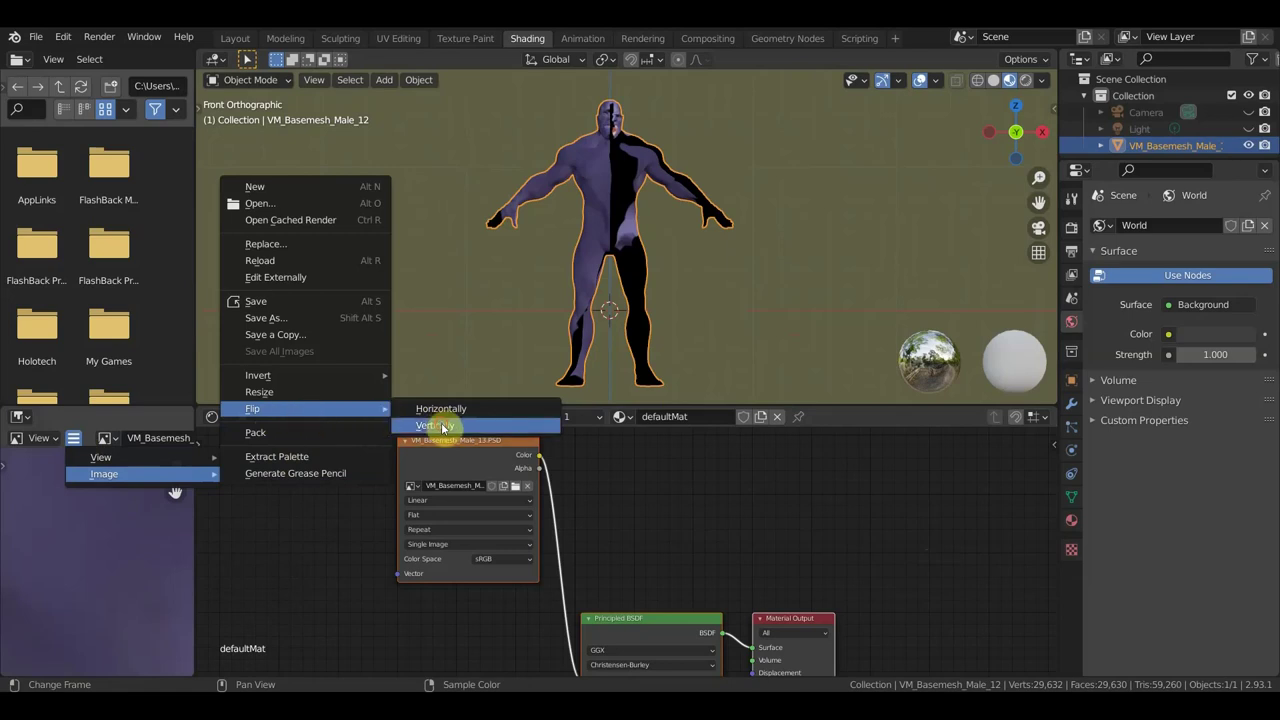
{"action": "left_click", "coordinate": [443, 428]}
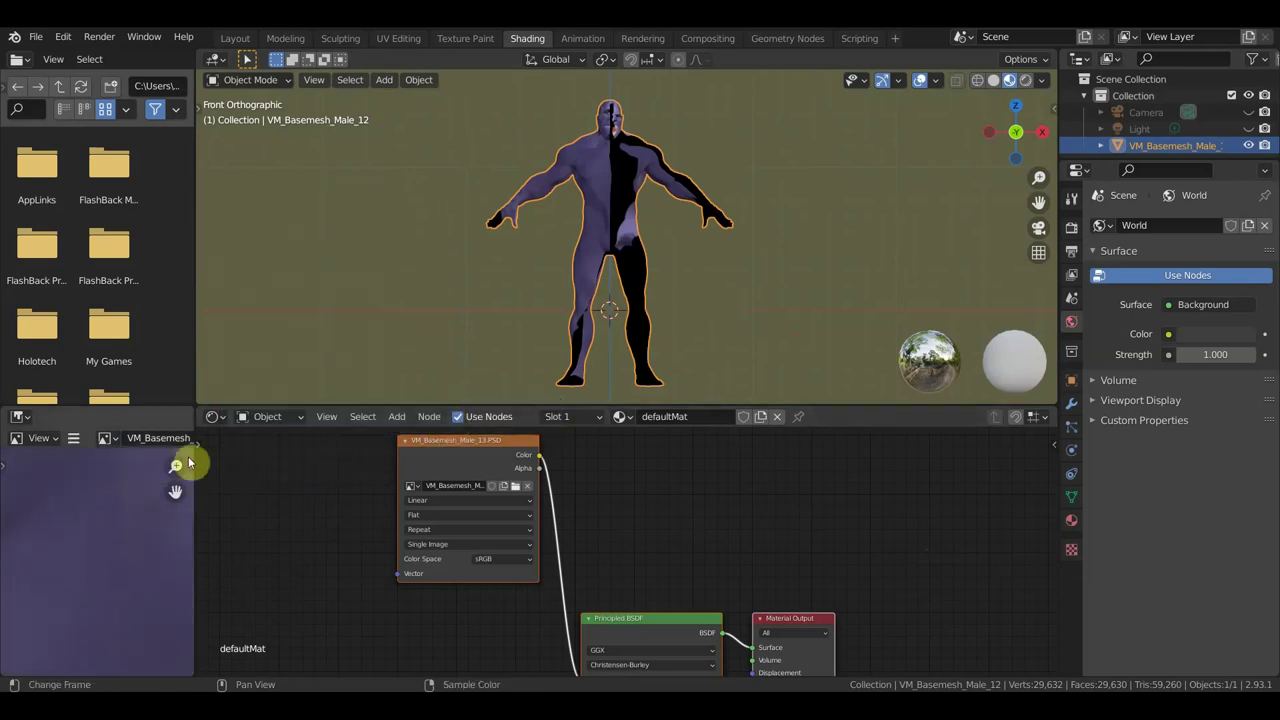
- Save the flipped texture with Image > Save As
{"action": "left_click", "coordinate": [75, 439]}
{"action": "mouse_move", "coordinate": [104, 474]}
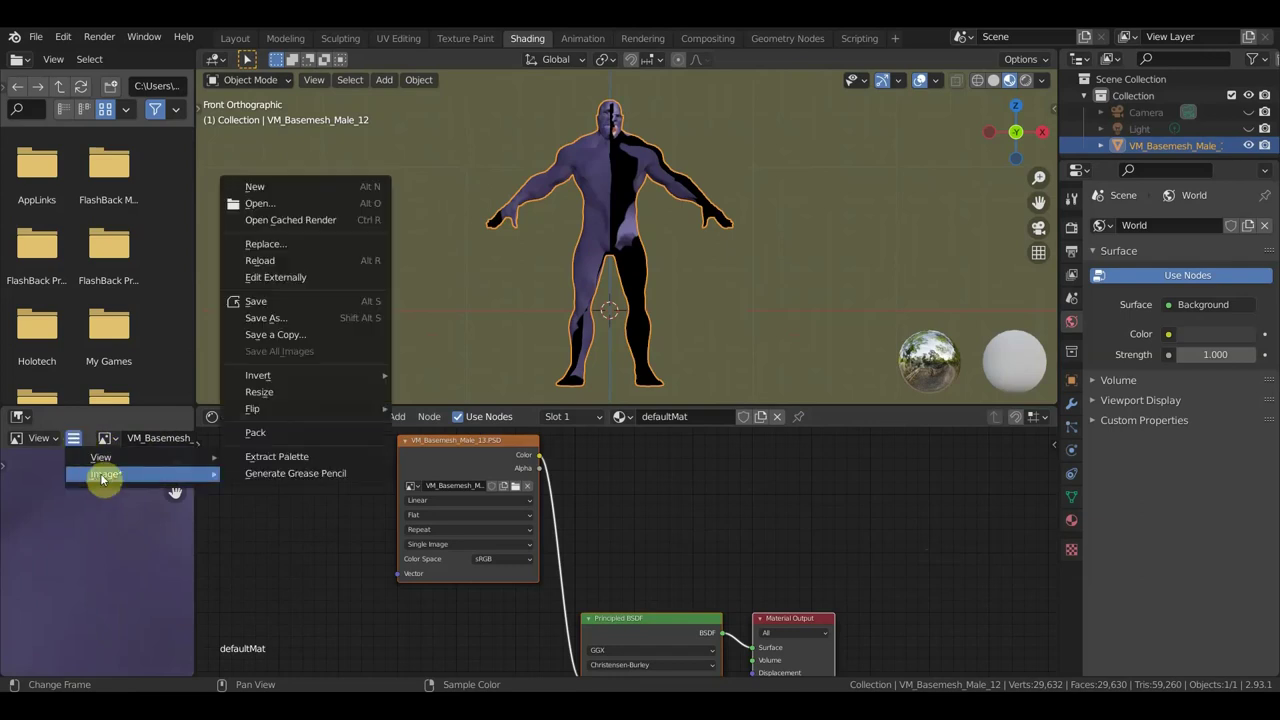
{"action": "left_click", "coordinate": [287, 318]}
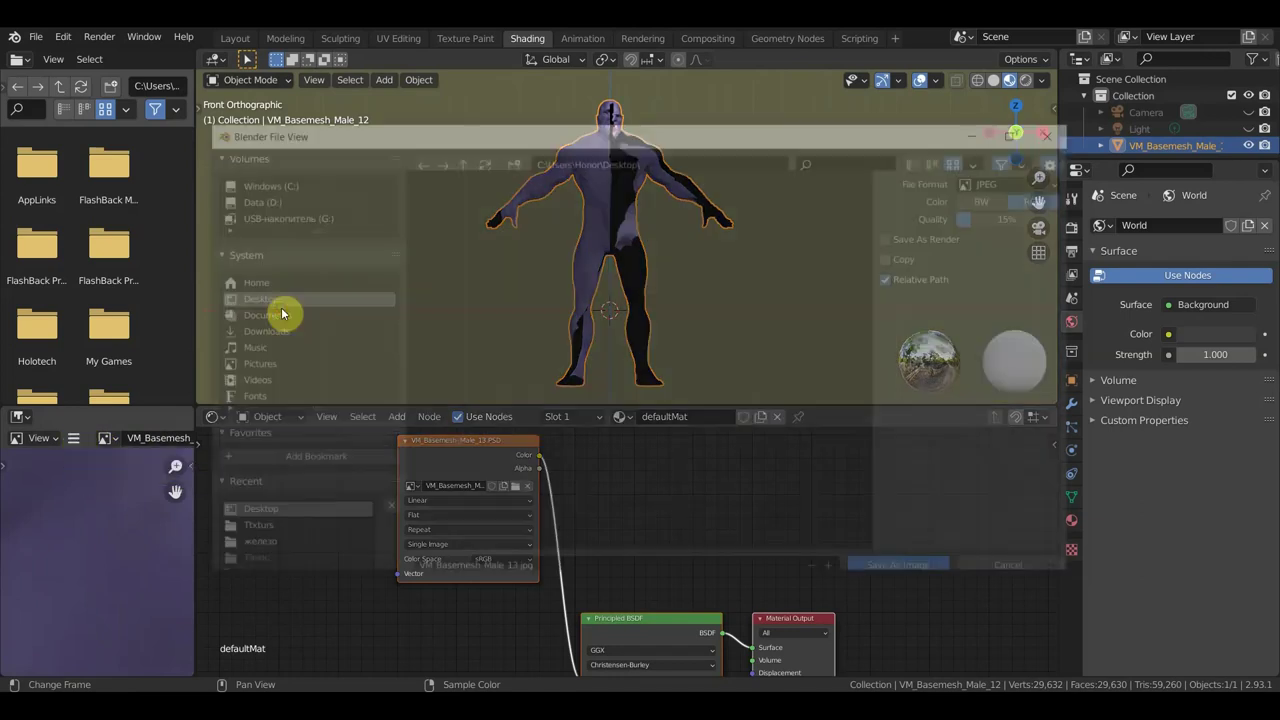
{"action": "left_click", "coordinate": [903, 560]}
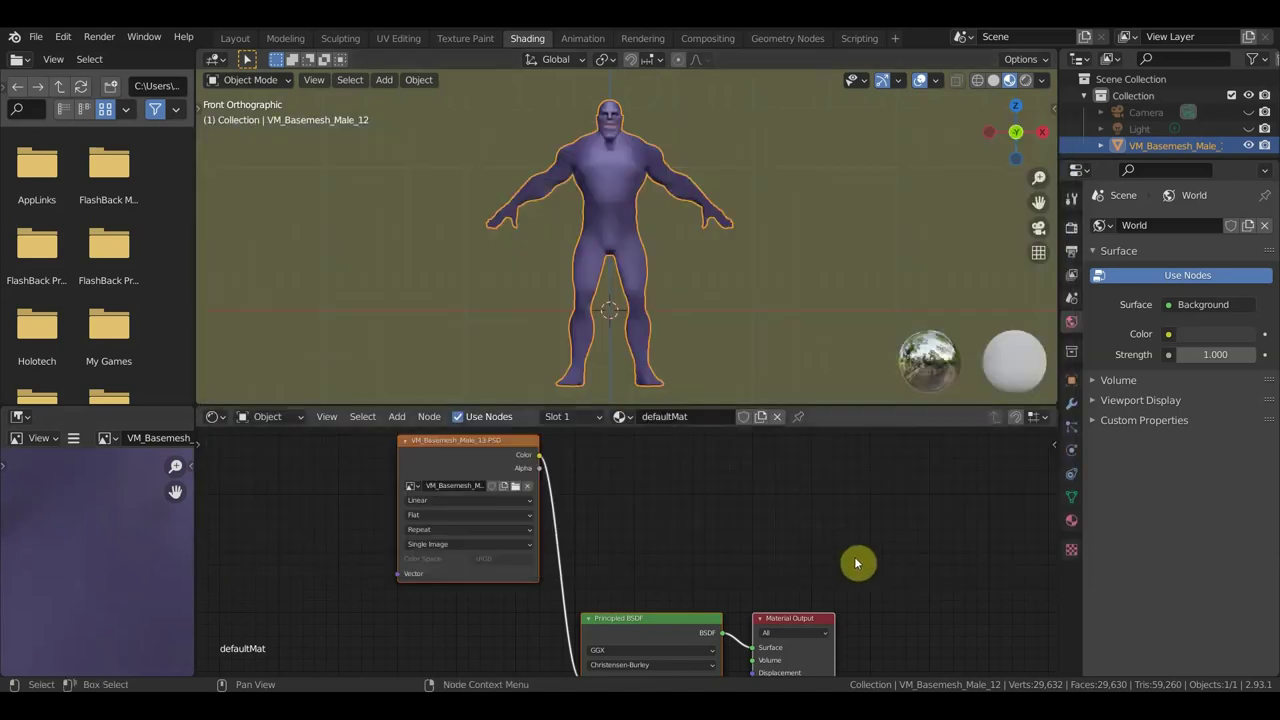
{"action": "scroll", "coordinate": [609, 280], "scroll_direction": "up", "scroll_amount": 3}
{"action": "scroll", "coordinate": [680, 254], "scroll_direction": "up", "scroll_amount": 2}
{"action": "scroll", "coordinate": [678, 253], "scroll_direction": "down", "scroll_amount": 4}
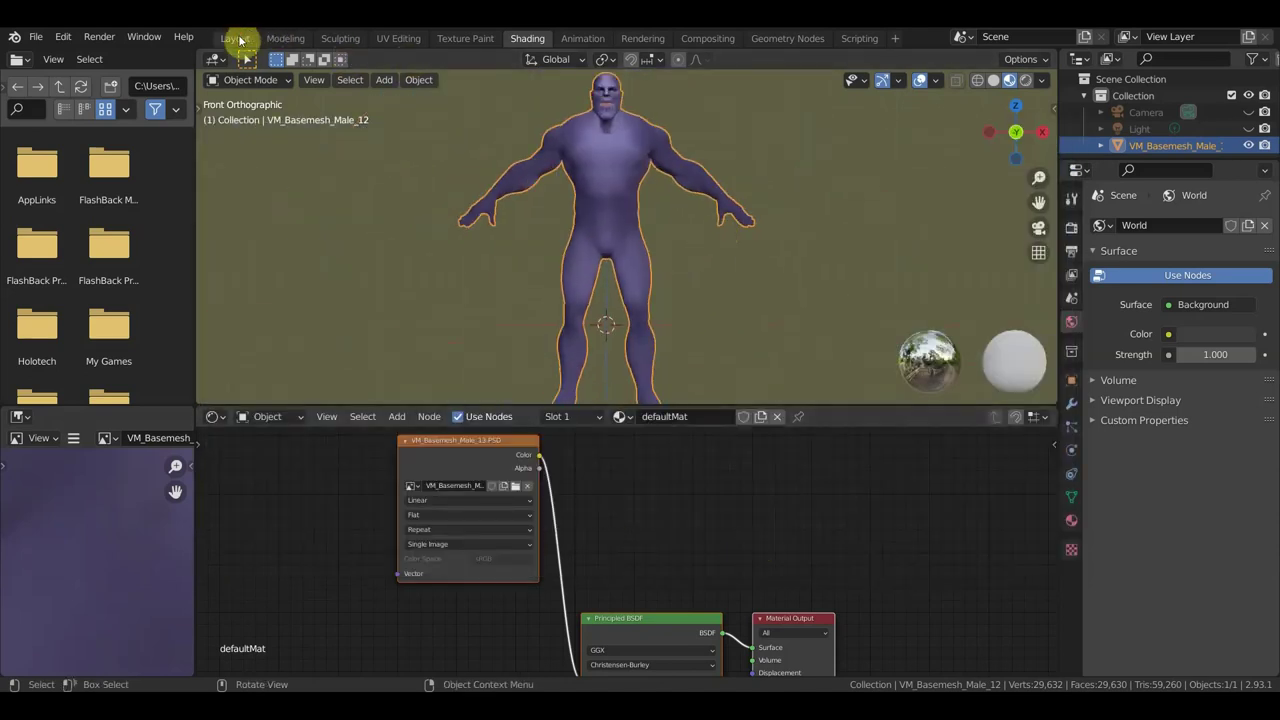
- Return to the Layout workspace and frame the character in front orthographic view
{"action": "left_click", "coordinate": [240, 40]}
{"action": "scroll", "coordinate": [734, 229], "scroll_direction": "up", "scroll_amount": 1}
{"action": "scroll", "coordinate": [734, 300], "scroll_direction": "down", "scroll_amount": 1}
{"action": "scroll", "coordinate": [730, 350], "scroll_direction": "down", "scroll_amount": 1}
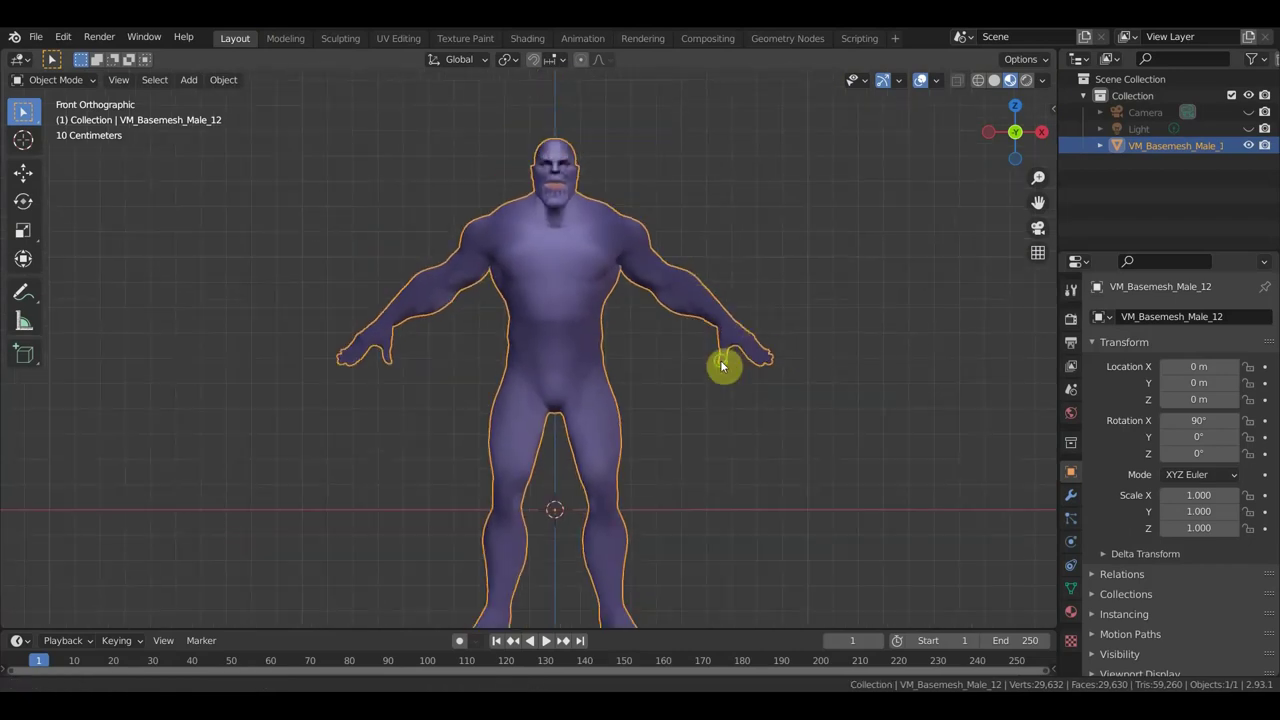
{"action": "scroll", "coordinate": [718, 370], "scroll_direction": "down", "scroll_amount": 1}
{"action": "mouse_move", "coordinate": [826, 231]}
{"action": "middle_mouse_down"}
{"action": "mouse_move", "coordinate": [820, 244]}
{"action": "mouse_move", "coordinate": [846, 257]}
{"action": "middle_mouse_up"}
{"action": "left_click", "coordinate": [834, 270]}
{"action": "key", "text": "KP_1"}
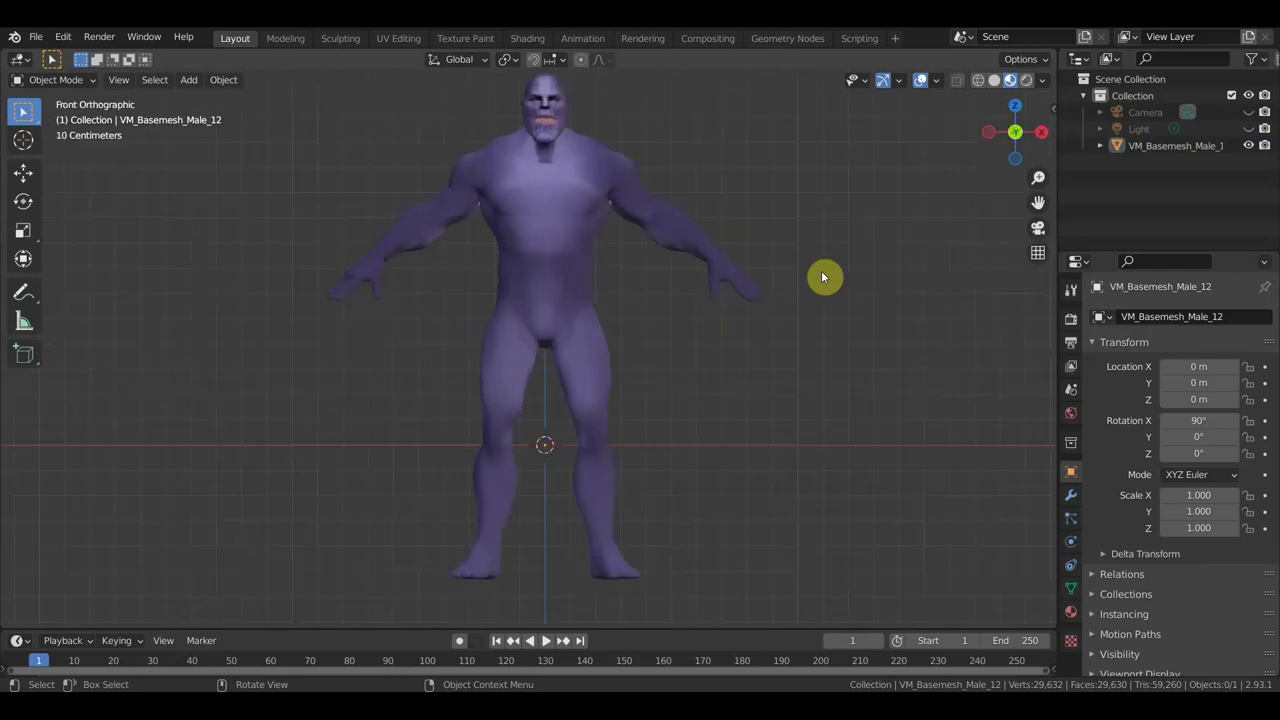
{"action": "scroll", "coordinate": [690, 310], "scroll_direction": "down", "scroll_amount": 1}
- Lift the character 0.53172 m along Z with the Move tool so its feet touch the ground
{"action": "left_click", "coordinate": [547, 322]}
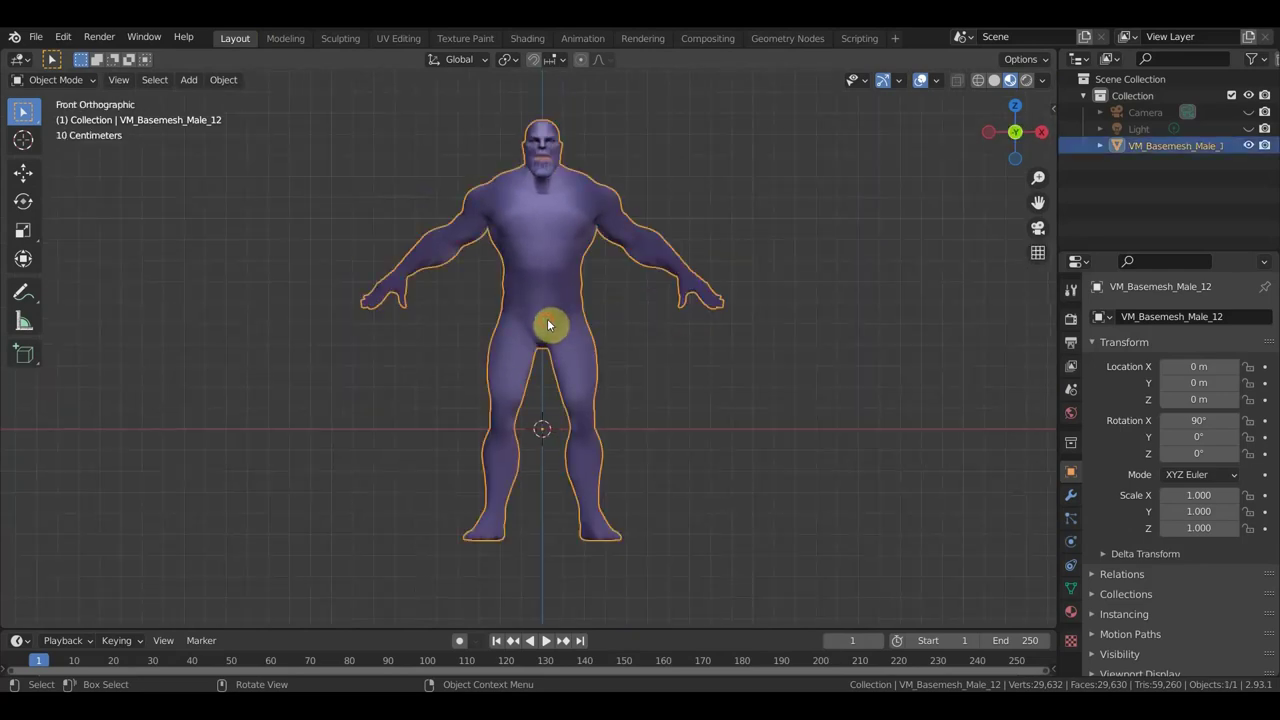
{"action": "left_click", "coordinate": [23, 172]}
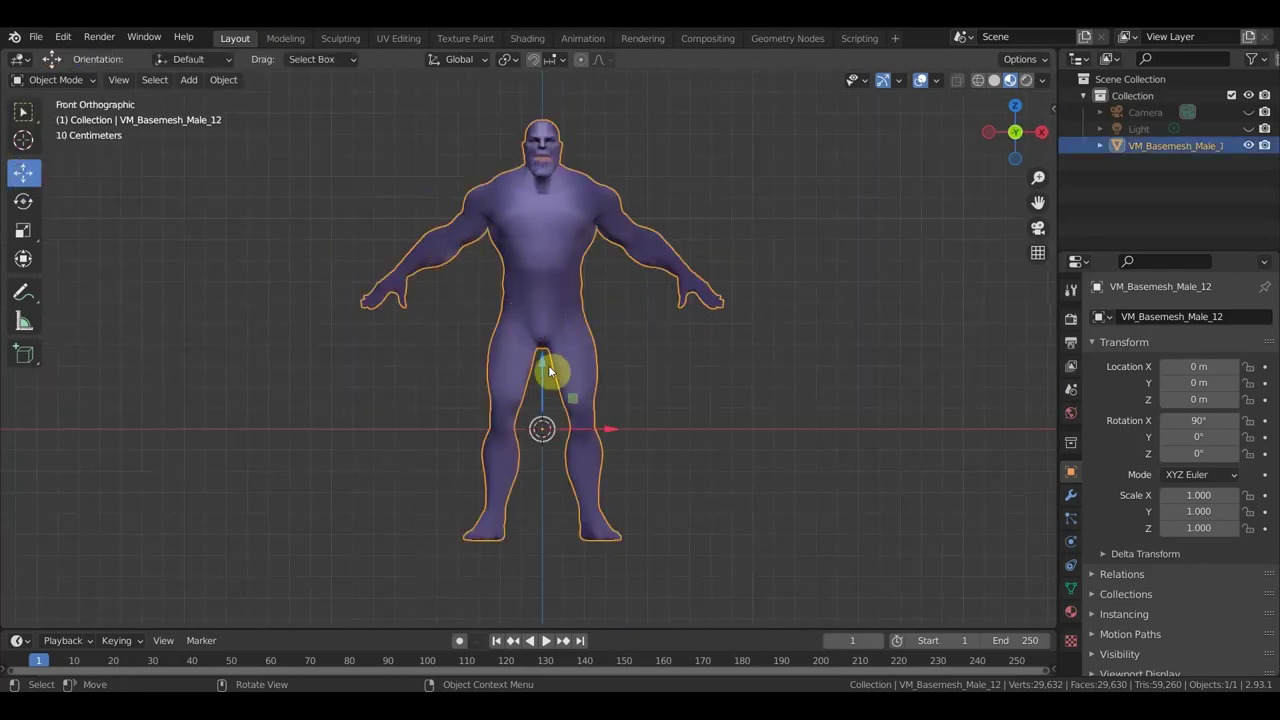
{"action": "left_click_drag", "start_coordinate": [549, 371], "coordinate": [552, 245]}
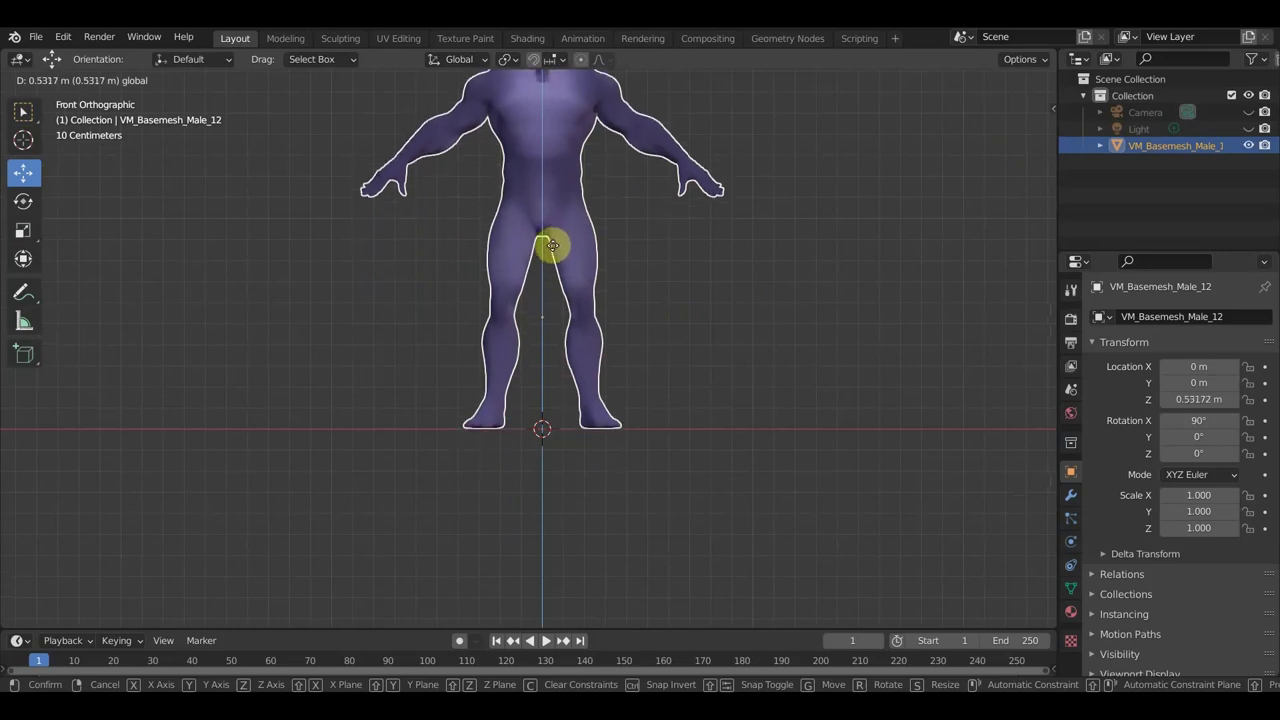
{"action": "scroll", "coordinate": [757, 449], "scroll_direction": "up", "scroll_amount": 2}
{"action": "scroll", "coordinate": [736, 425], "scroll_direction": "up", "scroll_amount": 5}
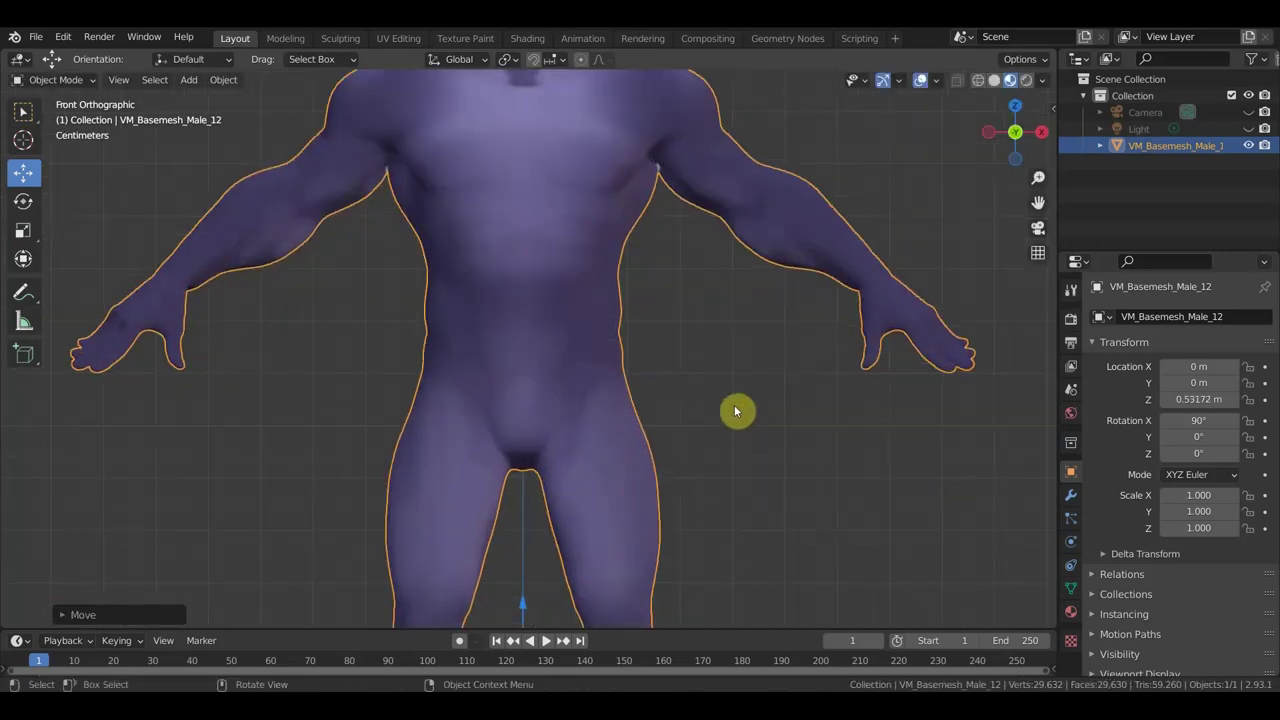
{"action": "scroll", "coordinate": [736, 420], "scroll_direction": "down", "scroll_amount": 3}
{"action": "scroll", "coordinate": [760, 430], "scroll_direction": "down", "scroll_amount": 2}
- Show the mesh as wireframe and orbit around to inspect its topology
{"action": "left_click", "coordinate": [977, 80]}
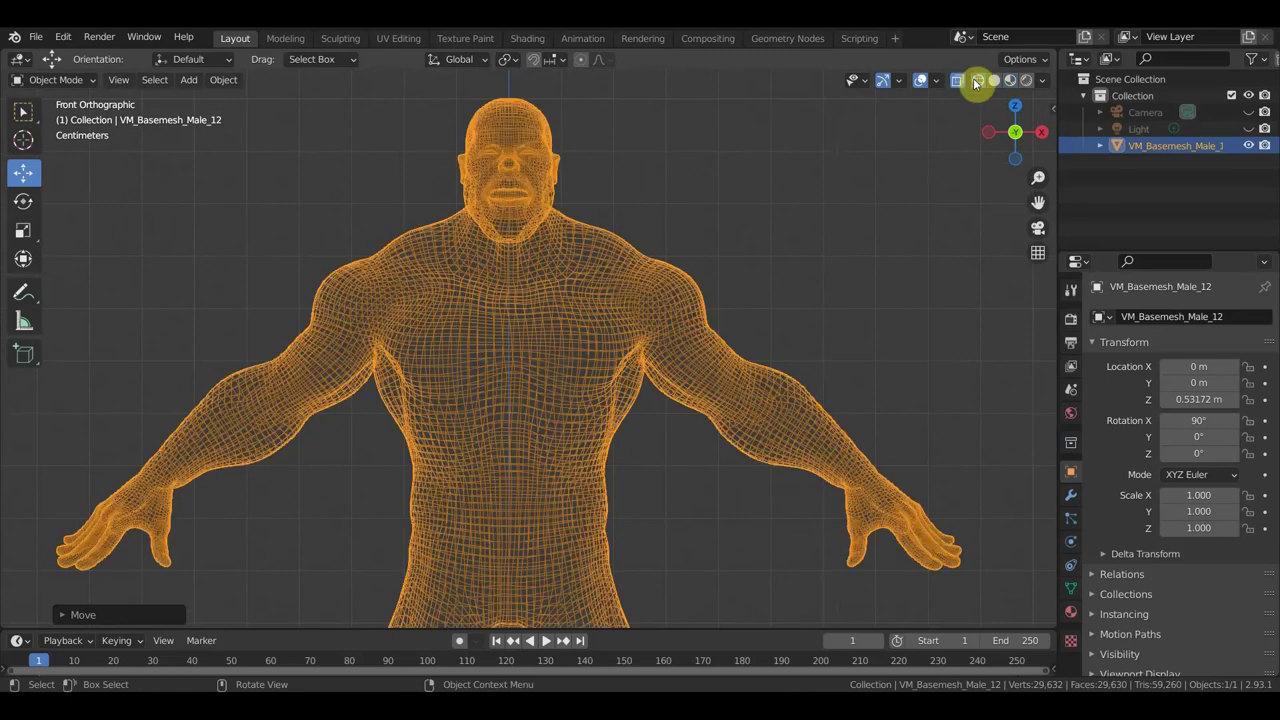
{"action": "scroll", "coordinate": [814, 343], "scroll_direction": "up", "scroll_amount": 4}
{"action": "scroll", "coordinate": [814, 343], "scroll_direction": "down", "scroll_amount": 1}
{"action": "scroll", "coordinate": [826, 320], "scroll_direction": "down", "scroll_amount": 3}
{"action": "middle_click_drag", "start_coordinate": [826, 320], "coordinate": [891, 323]}
{"action": "middle_click_drag", "start_coordinate": [803, 317], "coordinate": [923, 577]}
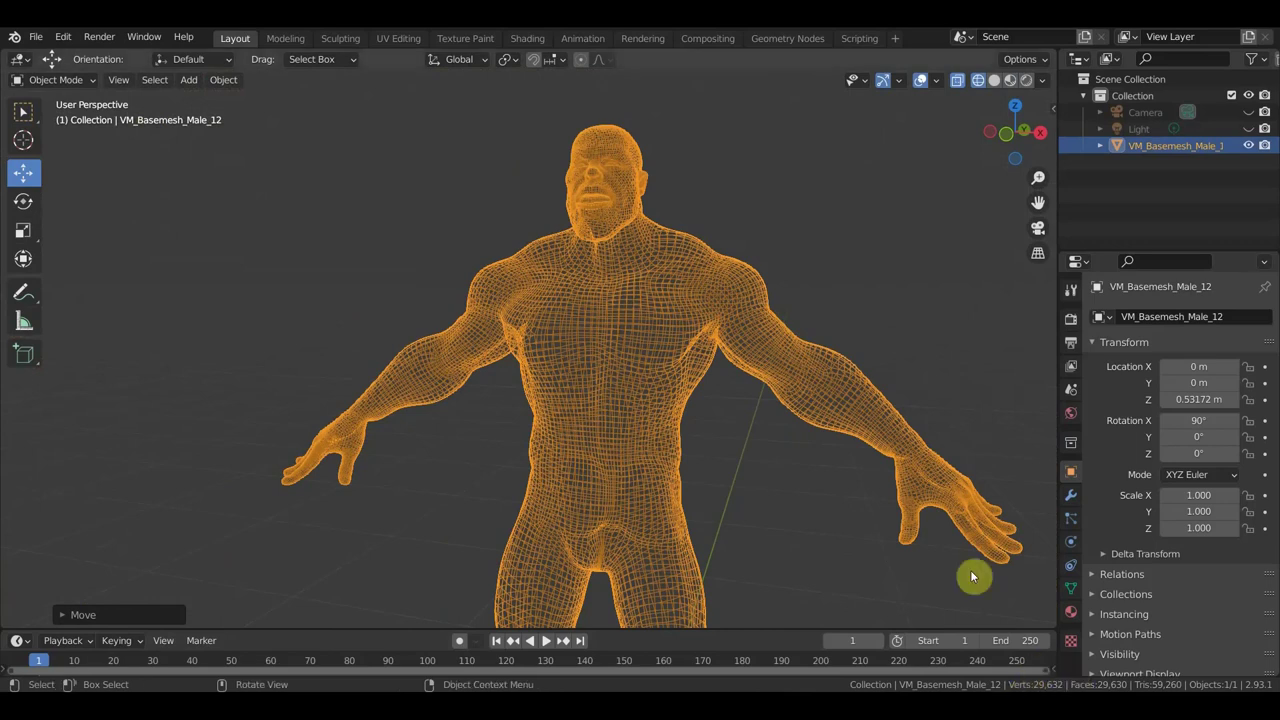
- Frame the whole figure in front view, then switch to Solid and Material Preview shading
{"action": "key", "text": "KP_1"}
{"action": "scroll", "coordinate": [905, 388], "scroll_direction": "down", "scroll_amount": 1}
{"action": "scroll", "coordinate": [905, 388], "scroll_direction": "down", "scroll_amount": 1}
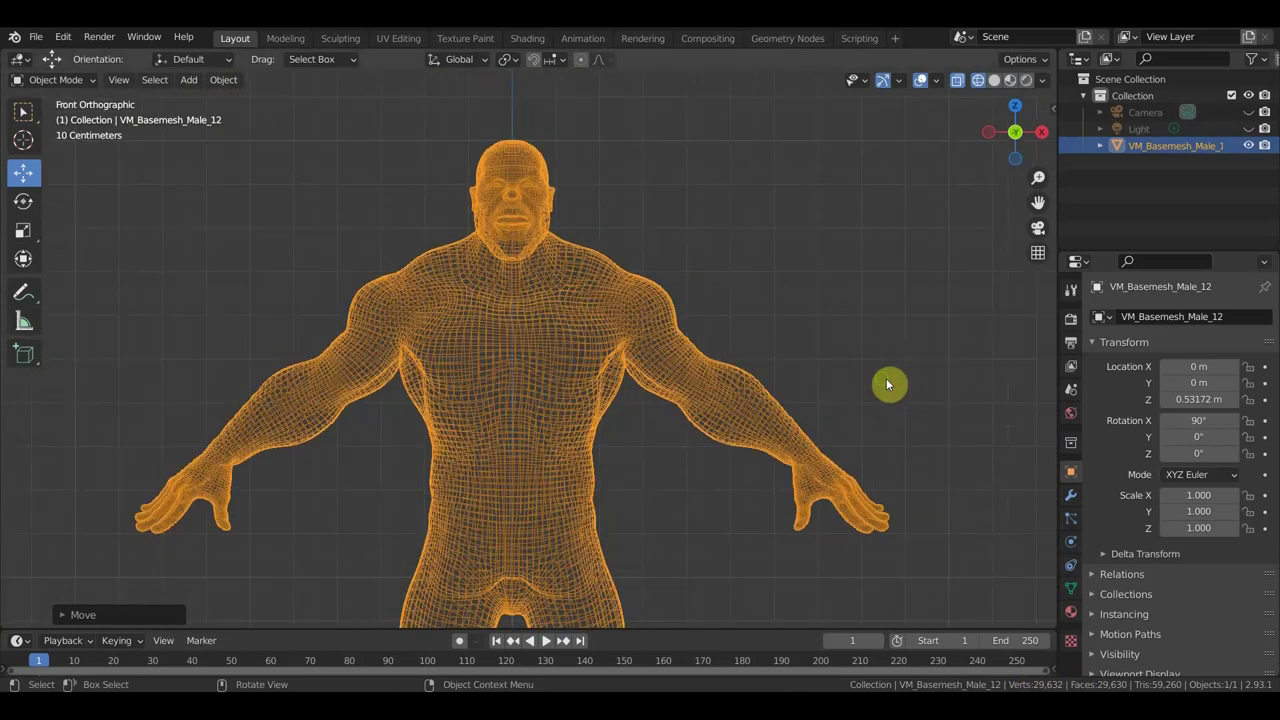
{"action": "middle_click_drag", "start_coordinate": [886, 378], "coordinate": [894, 294], "text": "shift"}
{"action": "scroll", "coordinate": [894, 294], "scroll_direction": "down", "scroll_amount": 2}
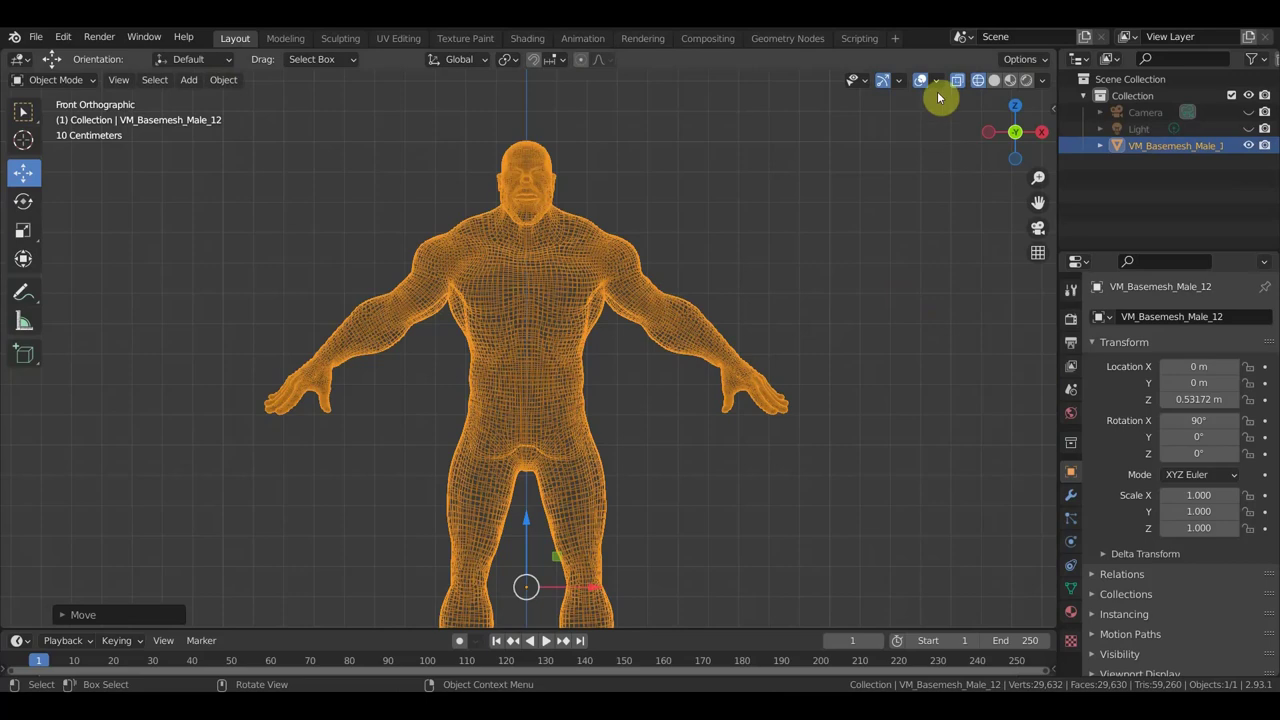
{"action": "left_click", "coordinate": [994, 80]}
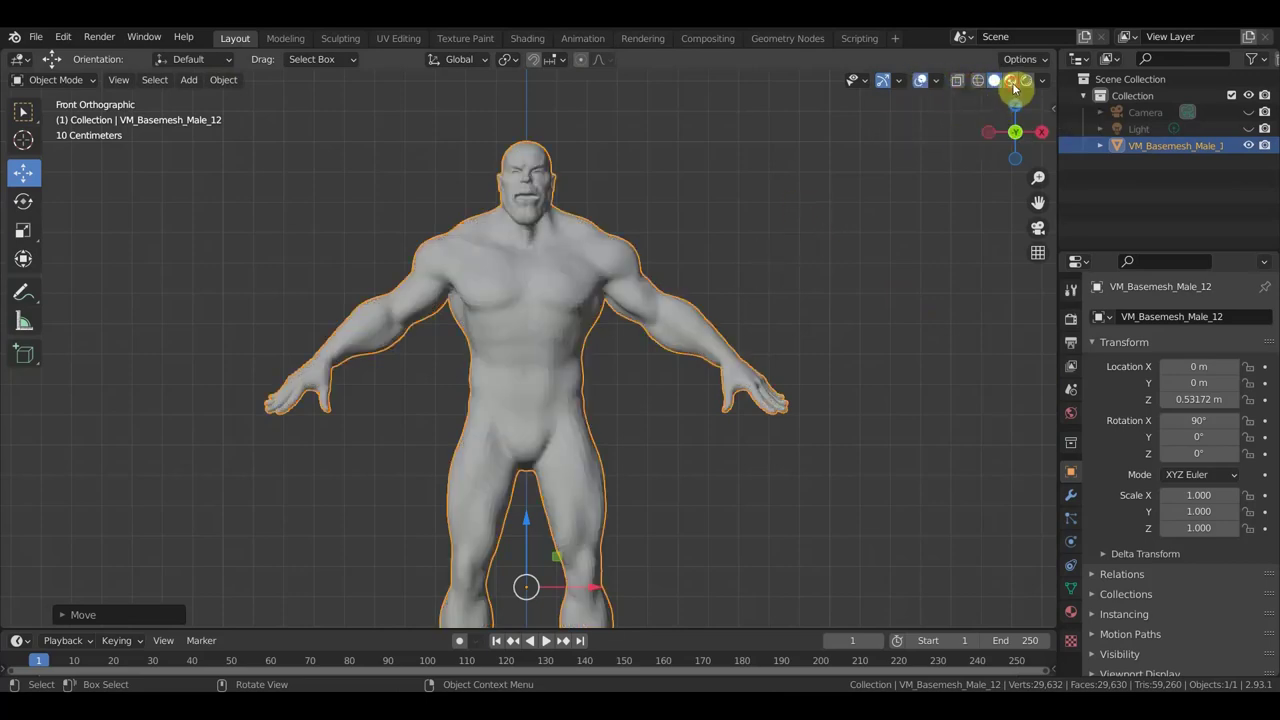
{"action": "left_click", "coordinate": [1010, 80]}
- Apply Shade Smooth to the character from its right-click menu
{"action": "right_click", "coordinate": [555, 304]}
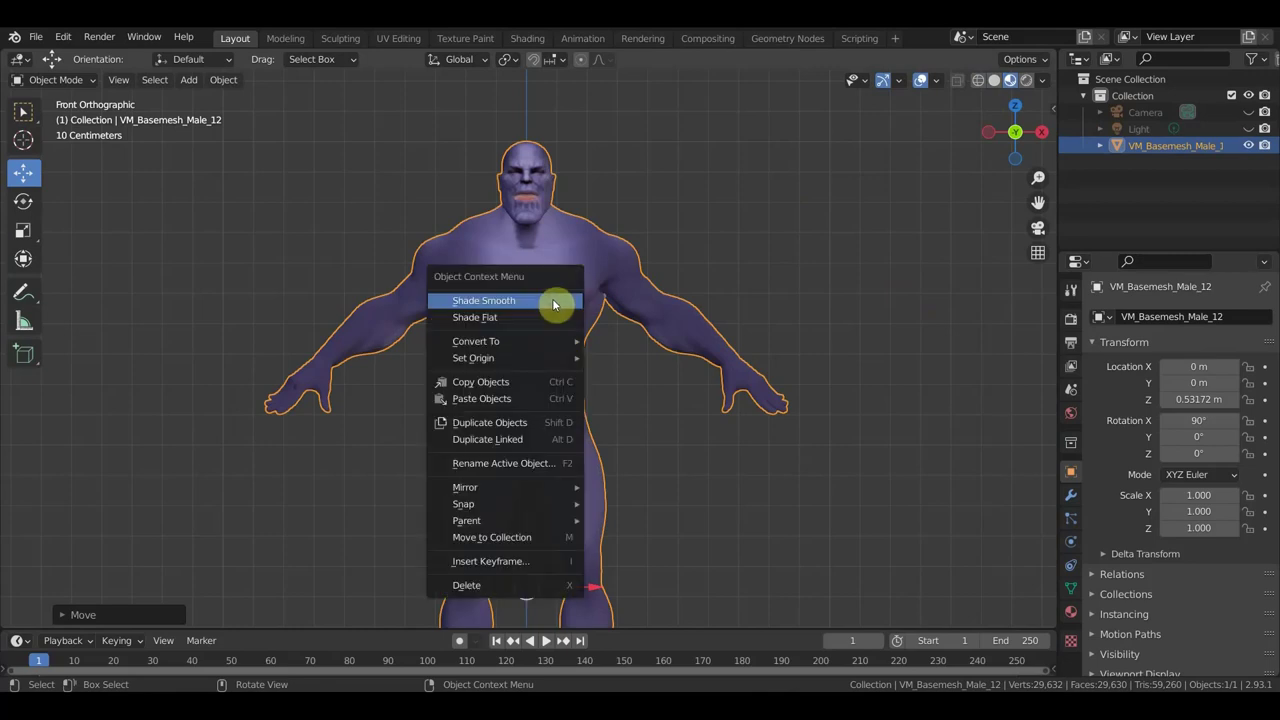
{"action": "left_click", "coordinate": [489, 301]}
{"action": "scroll", "coordinate": [594, 271], "scroll_direction": "up", "scroll_amount": 5}
{"action": "scroll", "coordinate": [680, 323], "scroll_direction": "up", "scroll_amount": 2}
{"action": "scroll", "coordinate": [672, 130], "scroll_direction": "down", "scroll_amount": 3}
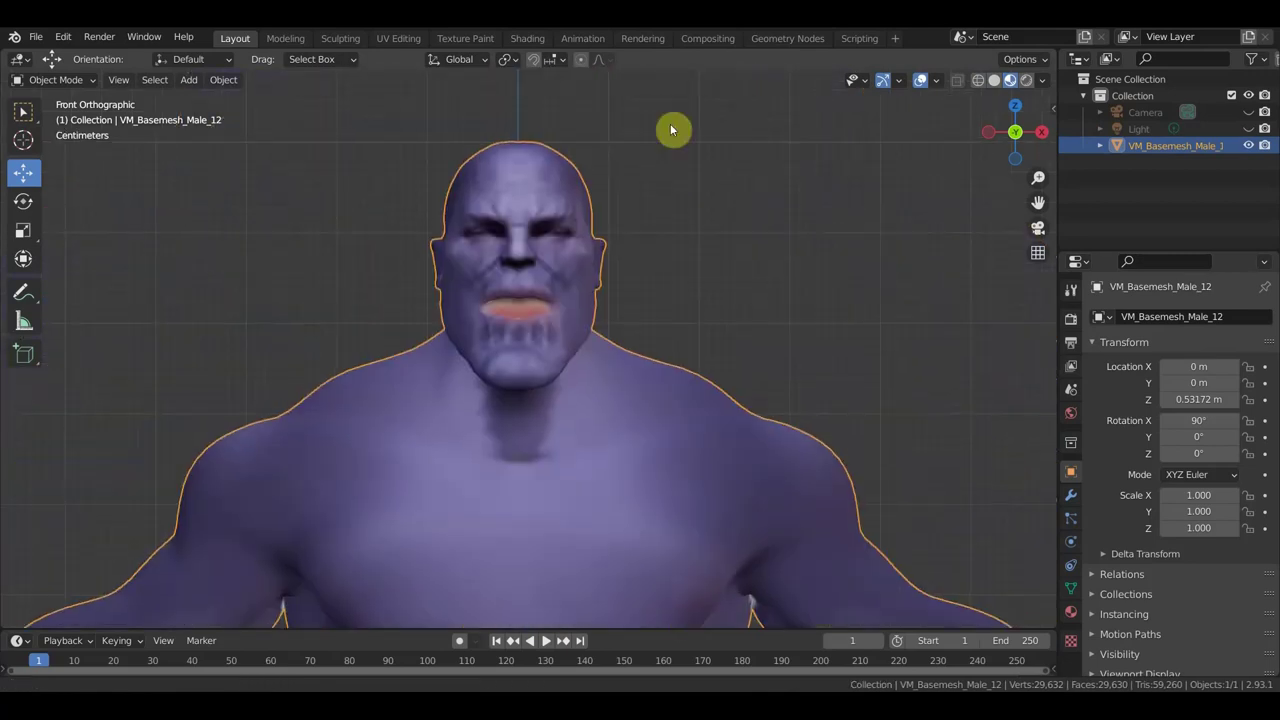
{"action": "scroll", "coordinate": [690, 205], "scroll_direction": "up", "scroll_amount": 2}
- Inspect the face up close in solid grey shading, orbiting to a frontal view
{"action": "mouse_move", "coordinate": [706, 186]}
{"action": "middle_mouse_down"}
{"action": "mouse_move", "coordinate": [723, 171]}
{"action": "mouse_move", "coordinate": [760, 192]}
{"action": "mouse_move", "coordinate": [588, 165]}
{"action": "mouse_move", "coordinate": [777, 409]}
{"action": "middle_mouse_up"}
{"action": "left_click", "coordinate": [994, 80]}
{"action": "scroll", "coordinate": [574, 303], "scroll_direction": "up", "scroll_amount": 2}
{"action": "middle_click_drag", "start_coordinate": [589, 263], "coordinate": [468, 168]}
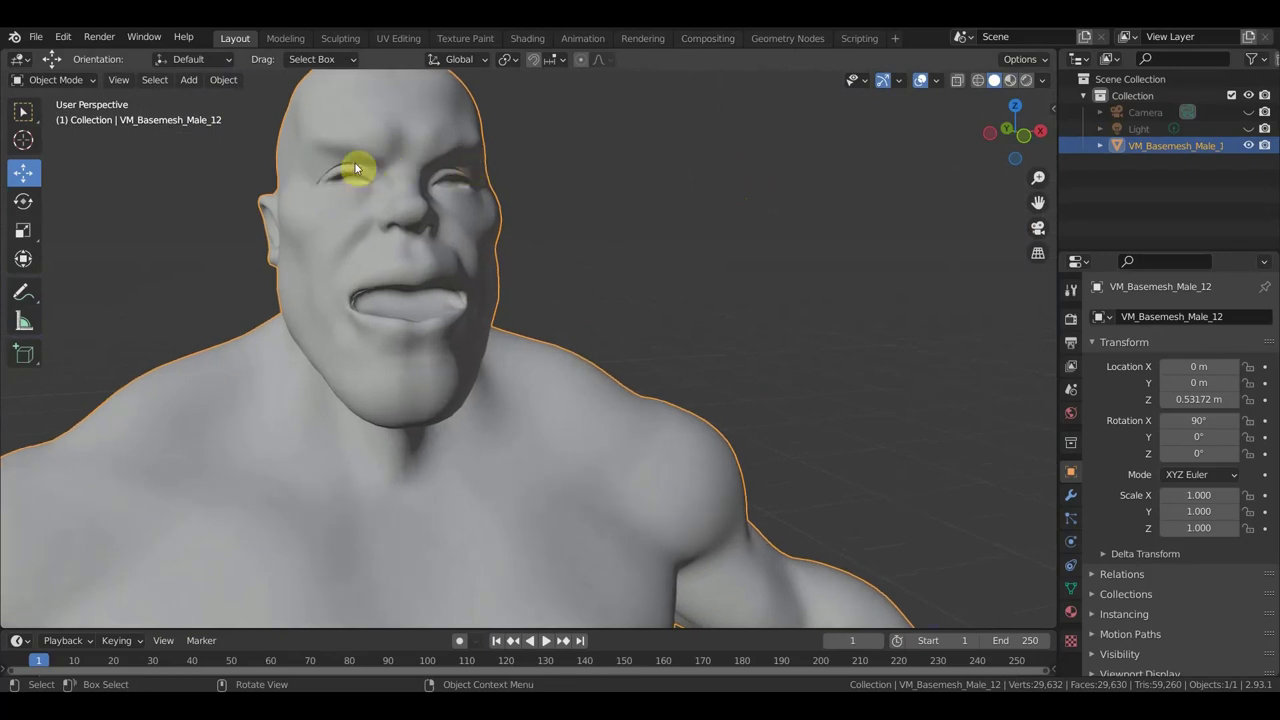
{"action": "middle_click_drag", "start_coordinate": [362, 168], "coordinate": [566, 229]}
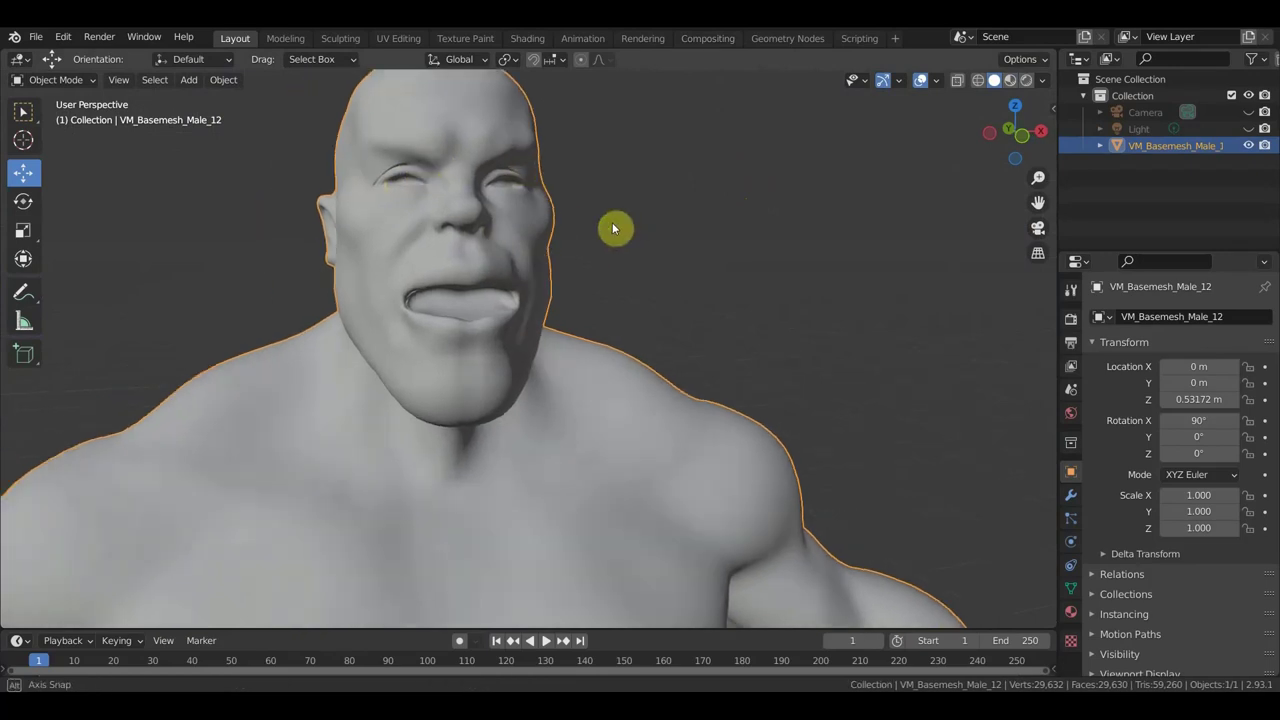